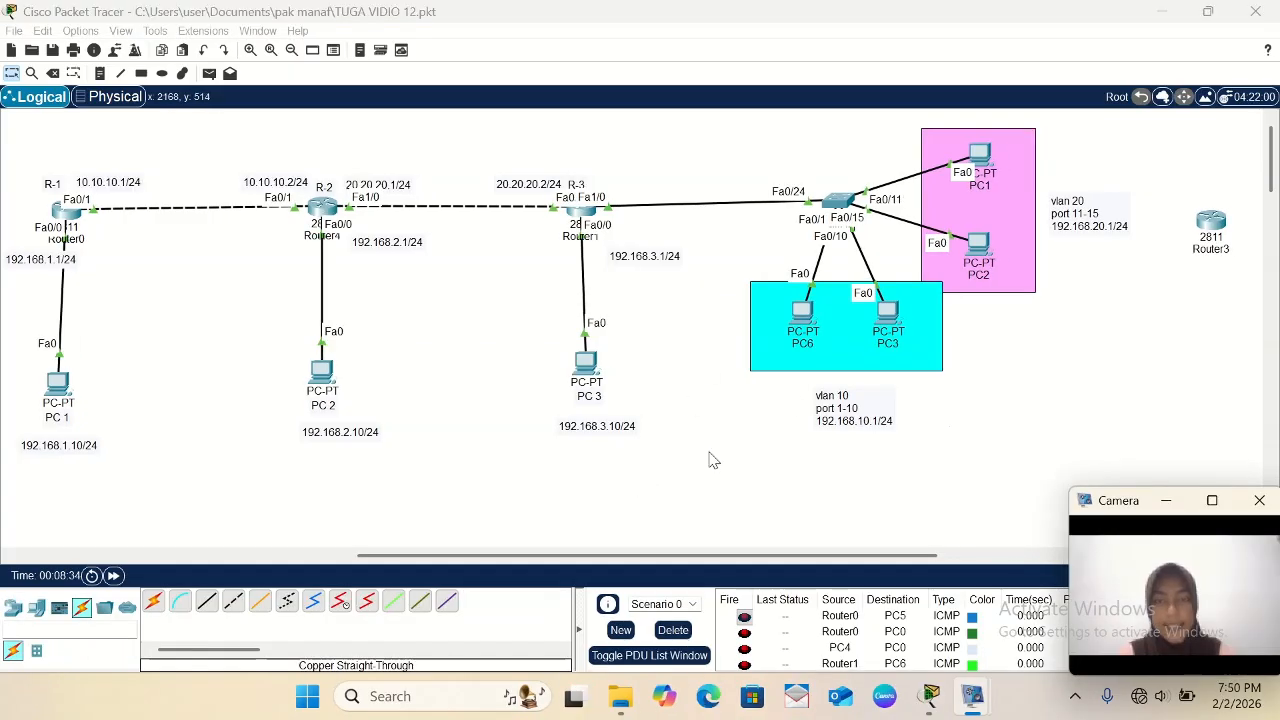
scroll(713, 460, "down", 6)
scroll(713, 460, "up", 3)
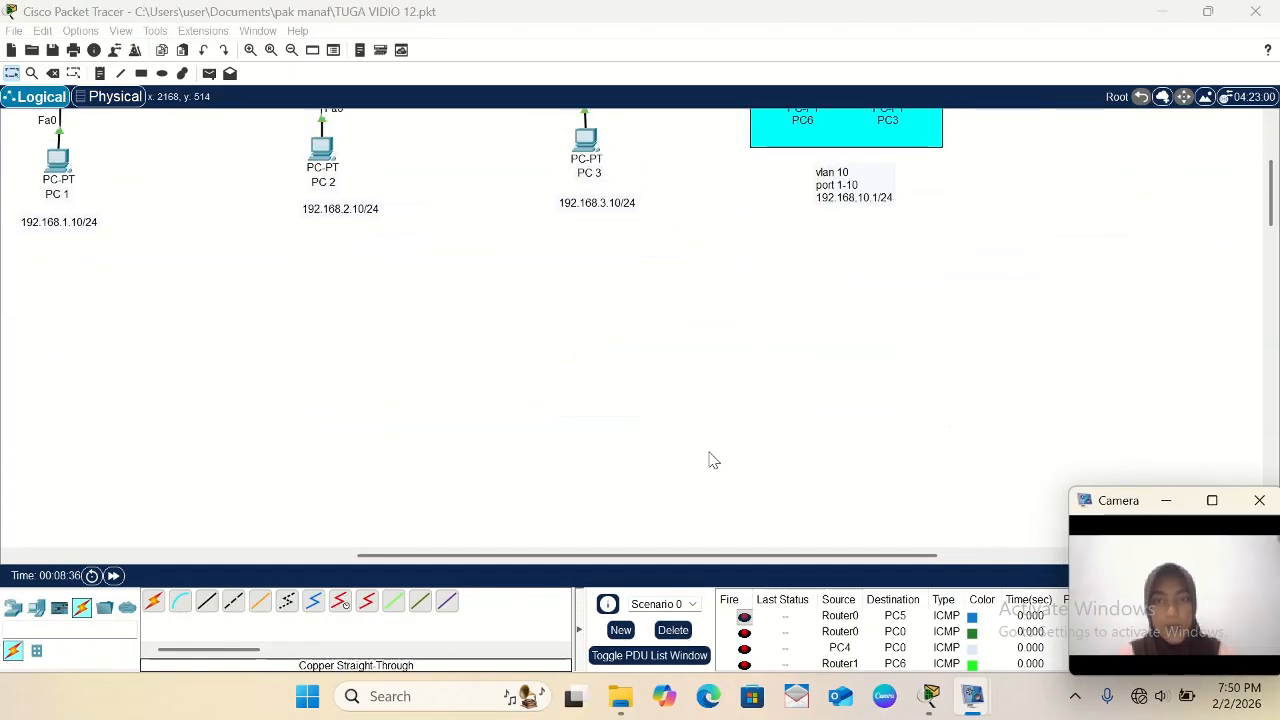
scroll(713, 460, "down", 1)
scroll(713, 460, "up", 2)
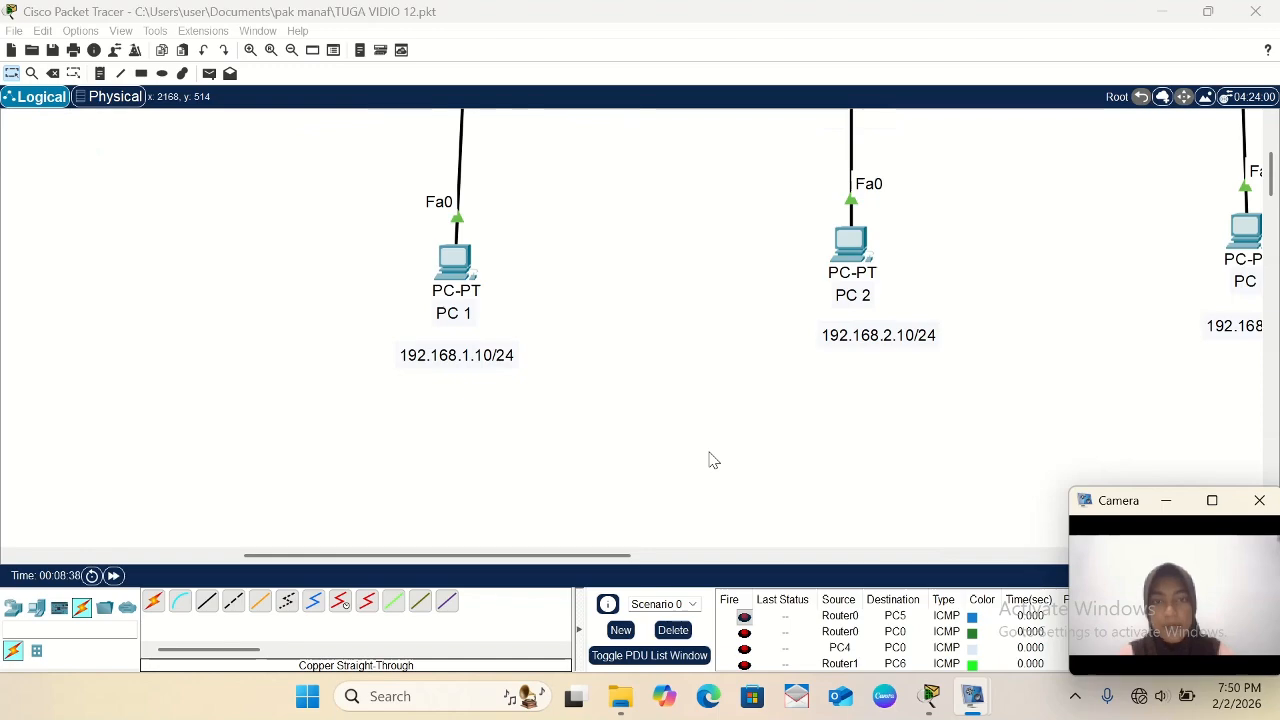
scroll(713, 460, "right", 4)
scroll(713, 460, "down", 3)
scroll(713, 460, "up", 1)
scroll(713, 460, "right", 9)
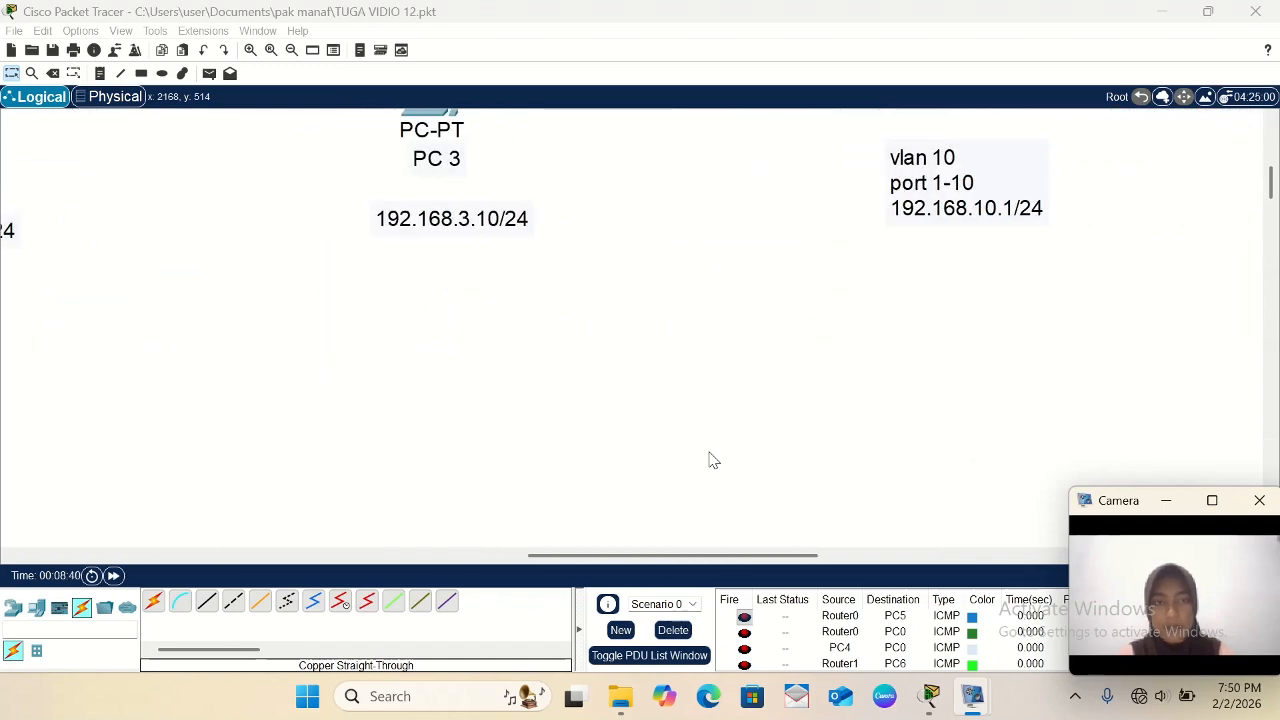
- Place two 2911 routers side by side in the empty workspace area below the existing topology
scroll(713, 460, "down", 2)
scroll(713, 460, "left", 8)
scroll(713, 460, "up", 3)
scroll(713, 460, "down", 3)
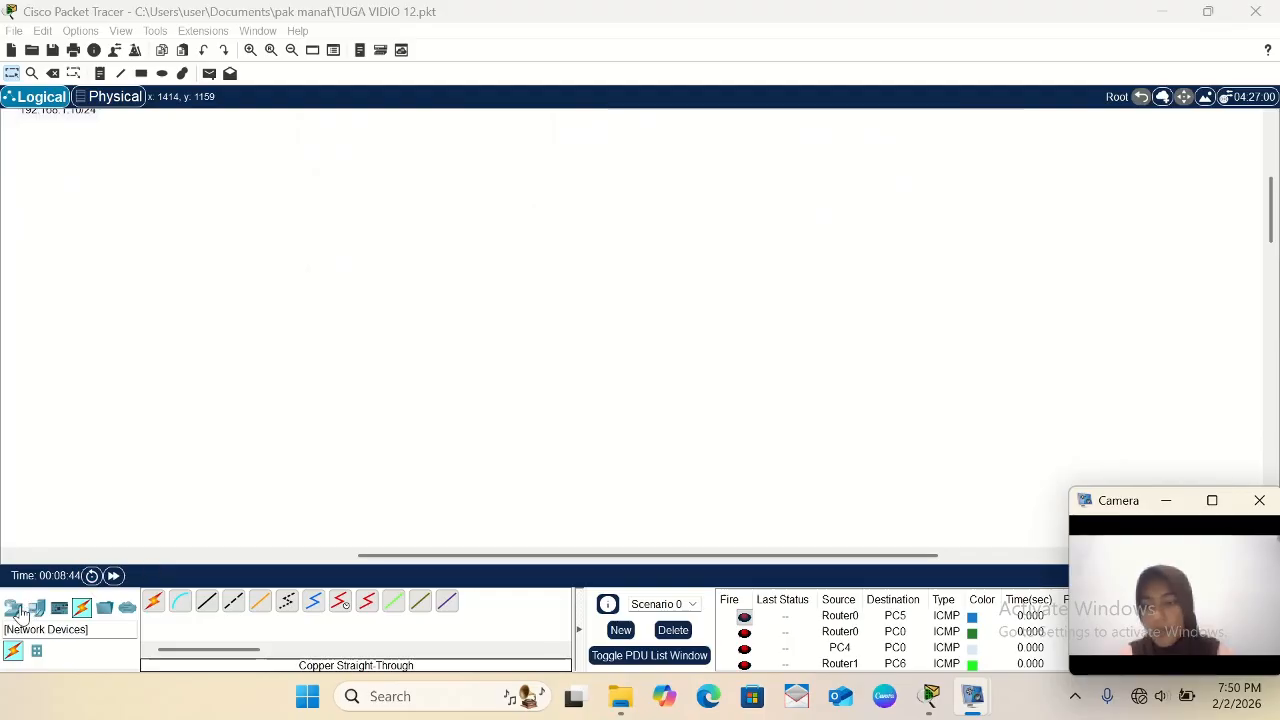
left_click(13, 612)
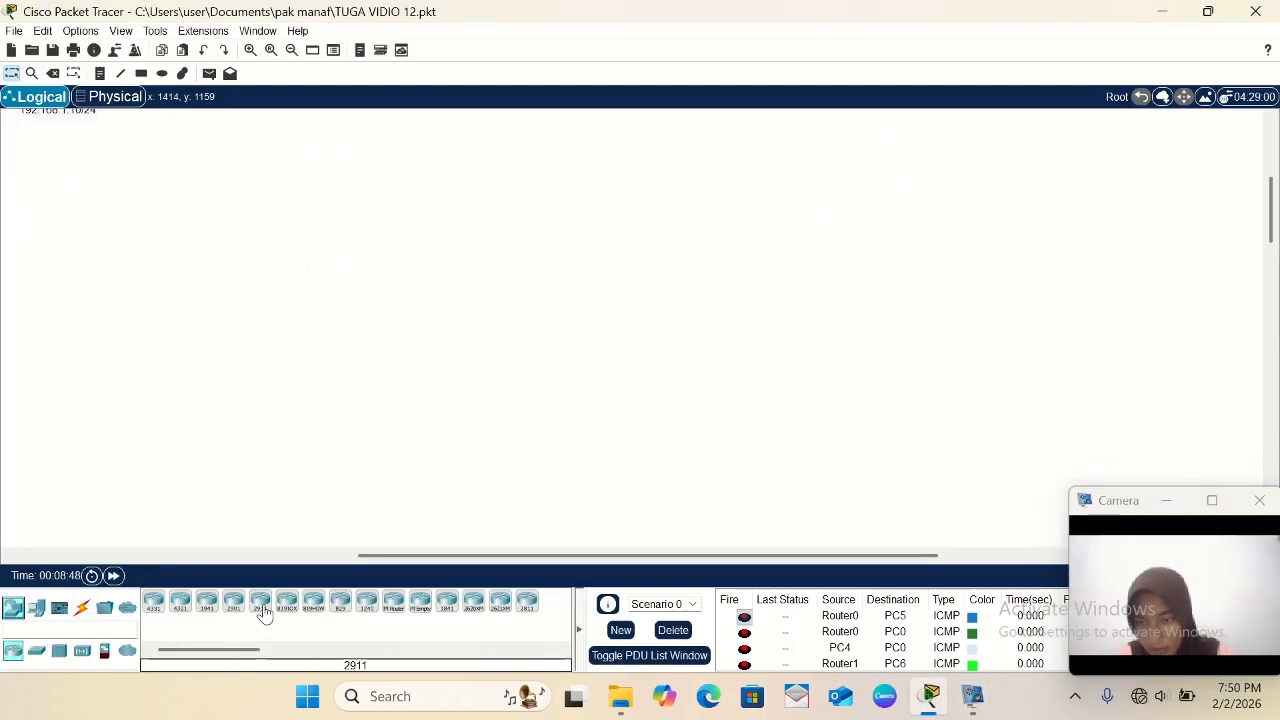
left_click(261, 603)
left_click(389, 210)
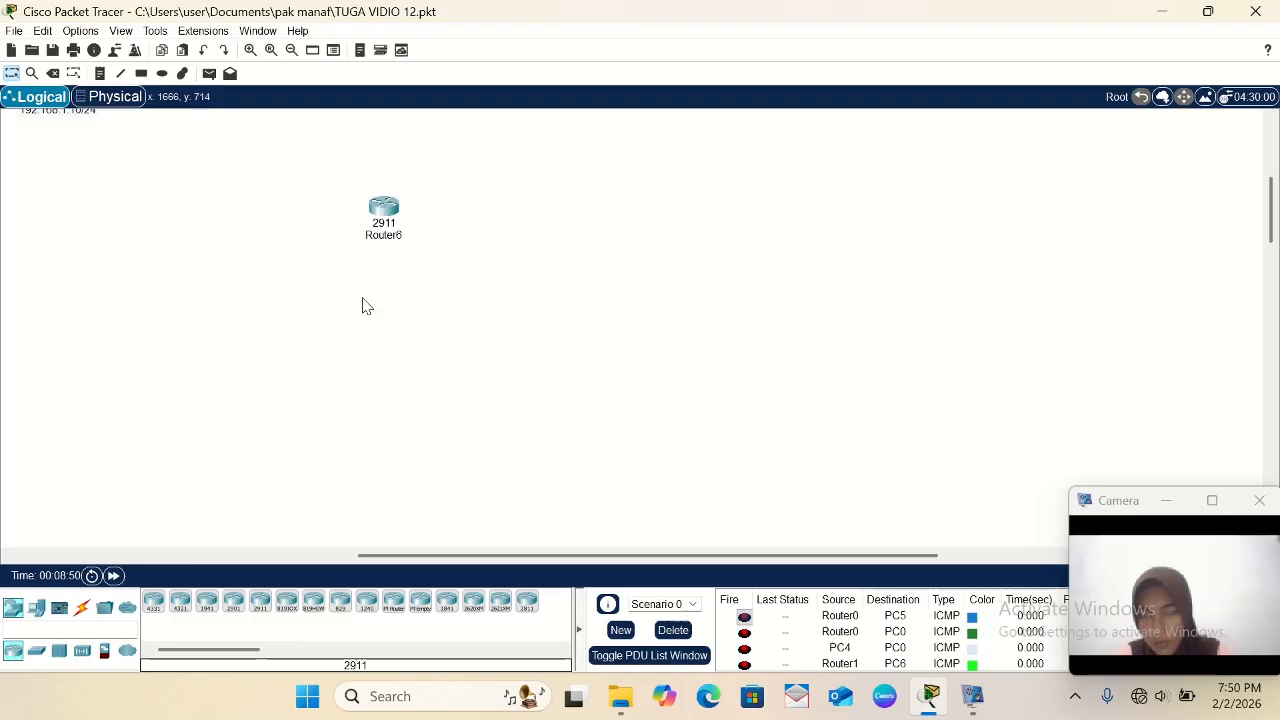
left_click(260, 602)
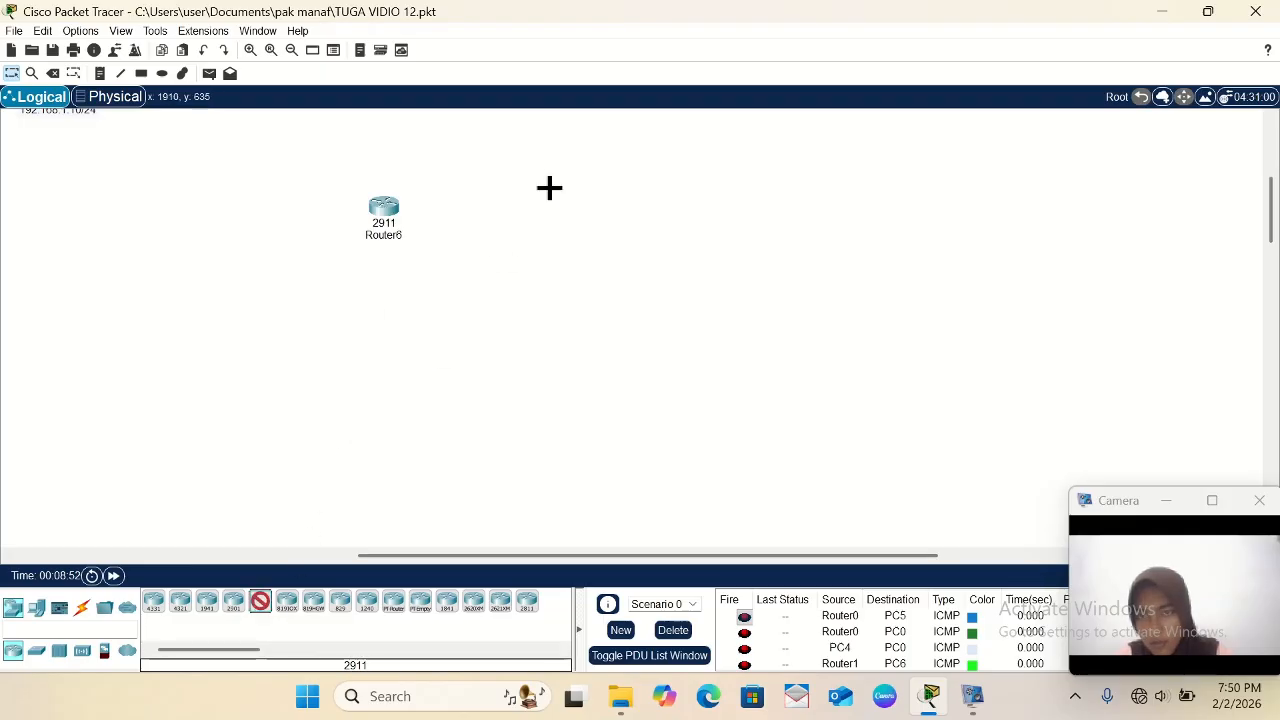
left_click(597, 199)
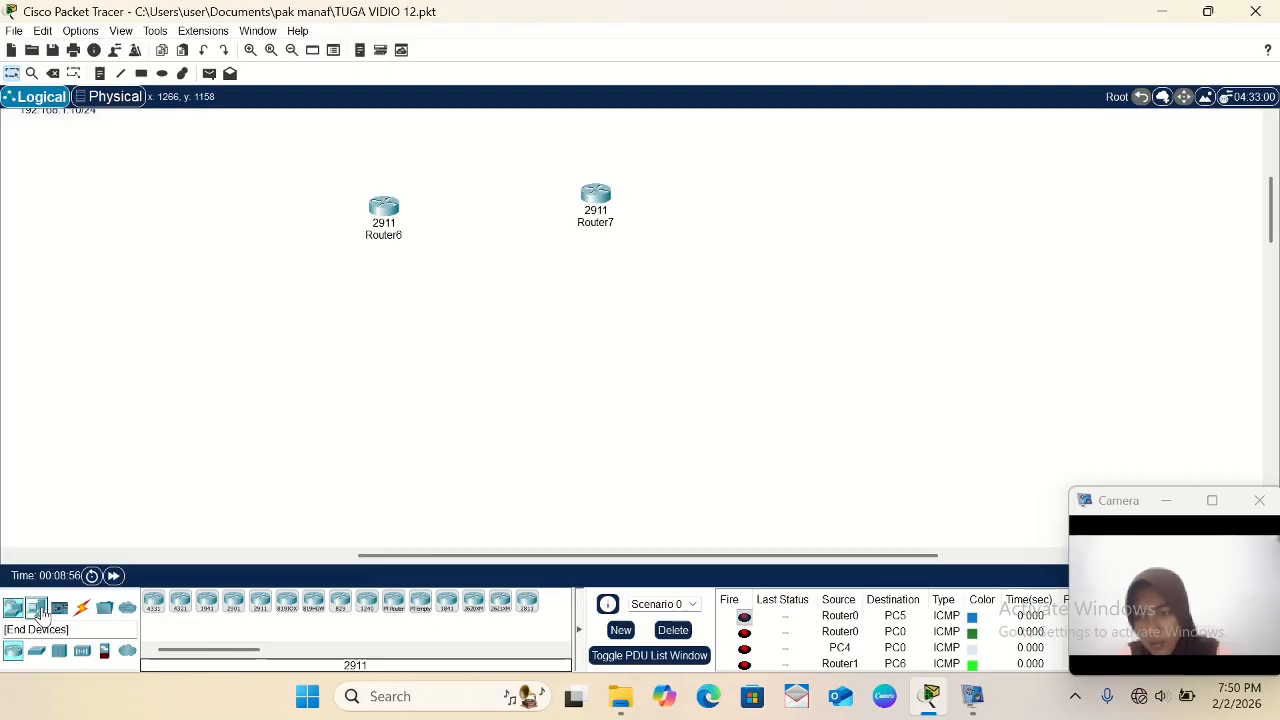
- Add two PC-PT end devices, one below each of the new 2911 routers
left_click(37, 608)
left_click(153, 601)
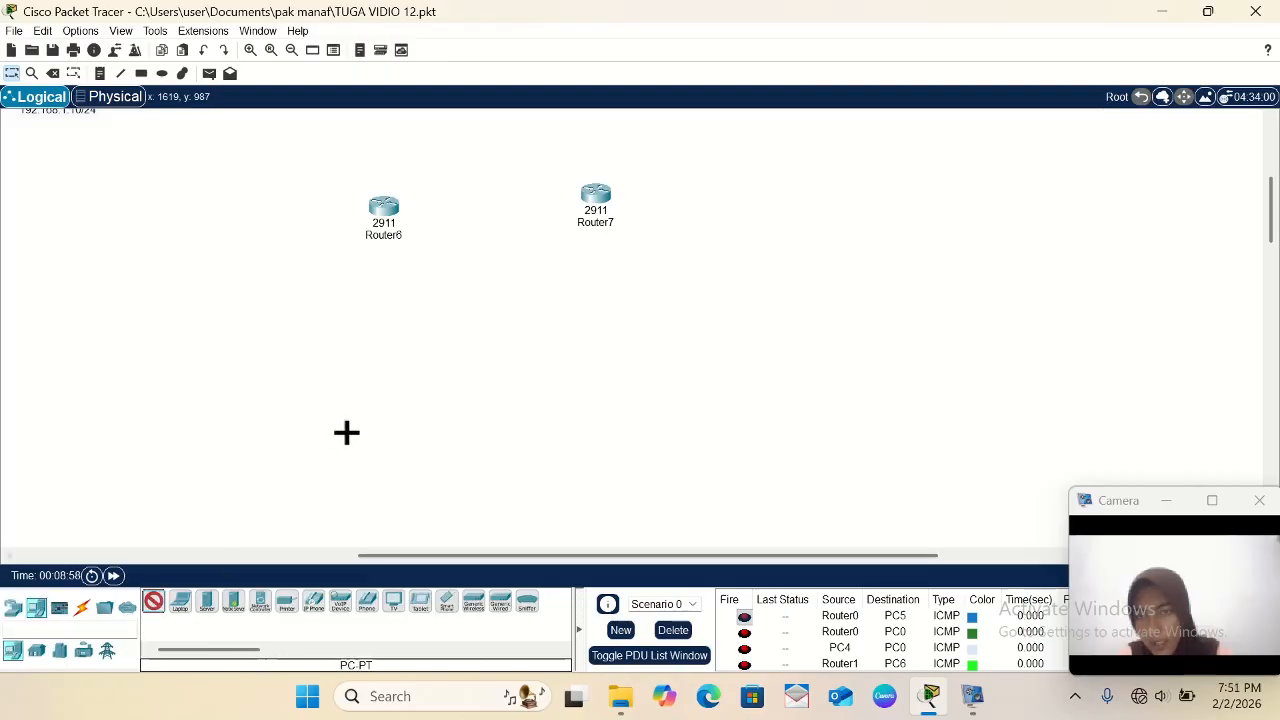
left_click(384, 409)
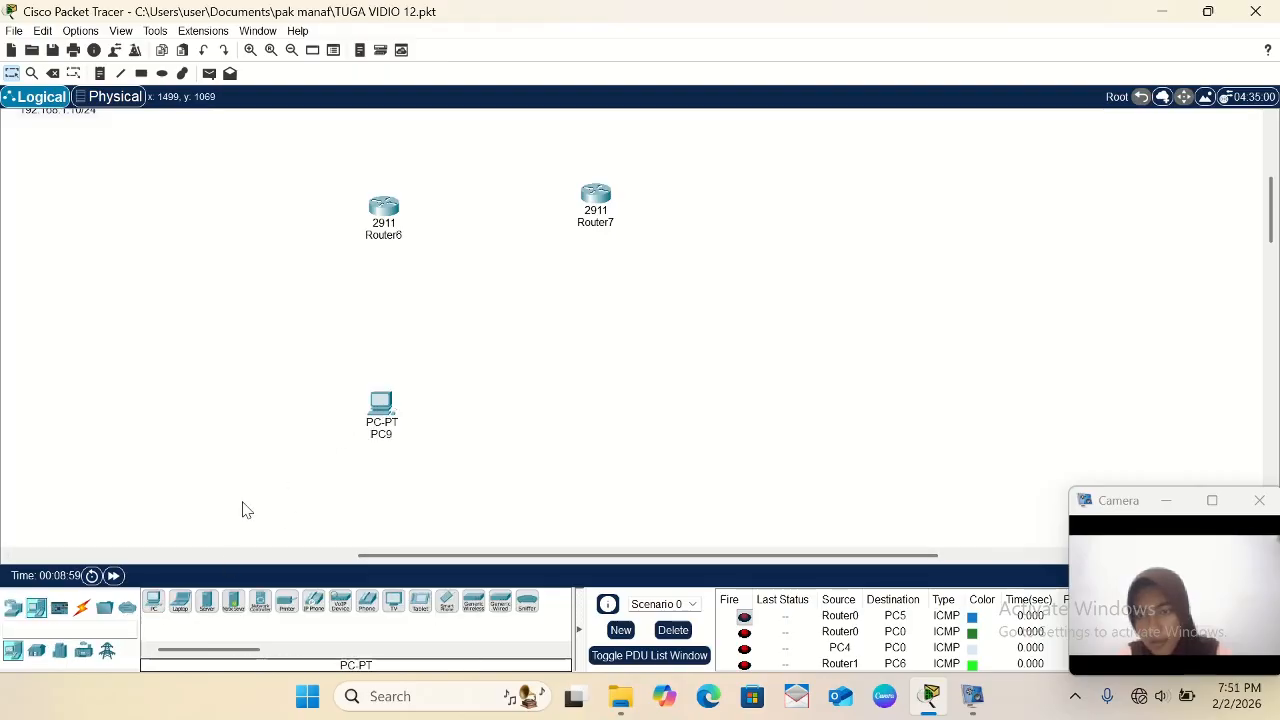
left_click(154, 604)
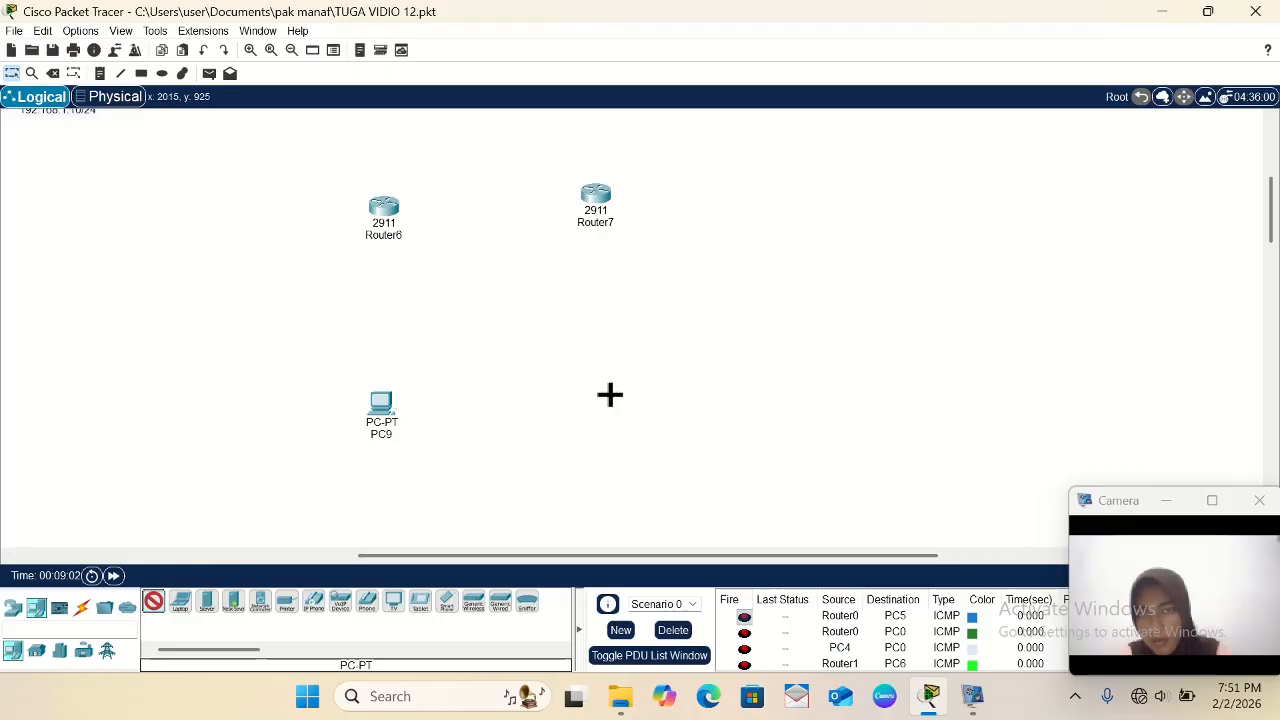
left_click(607, 401)
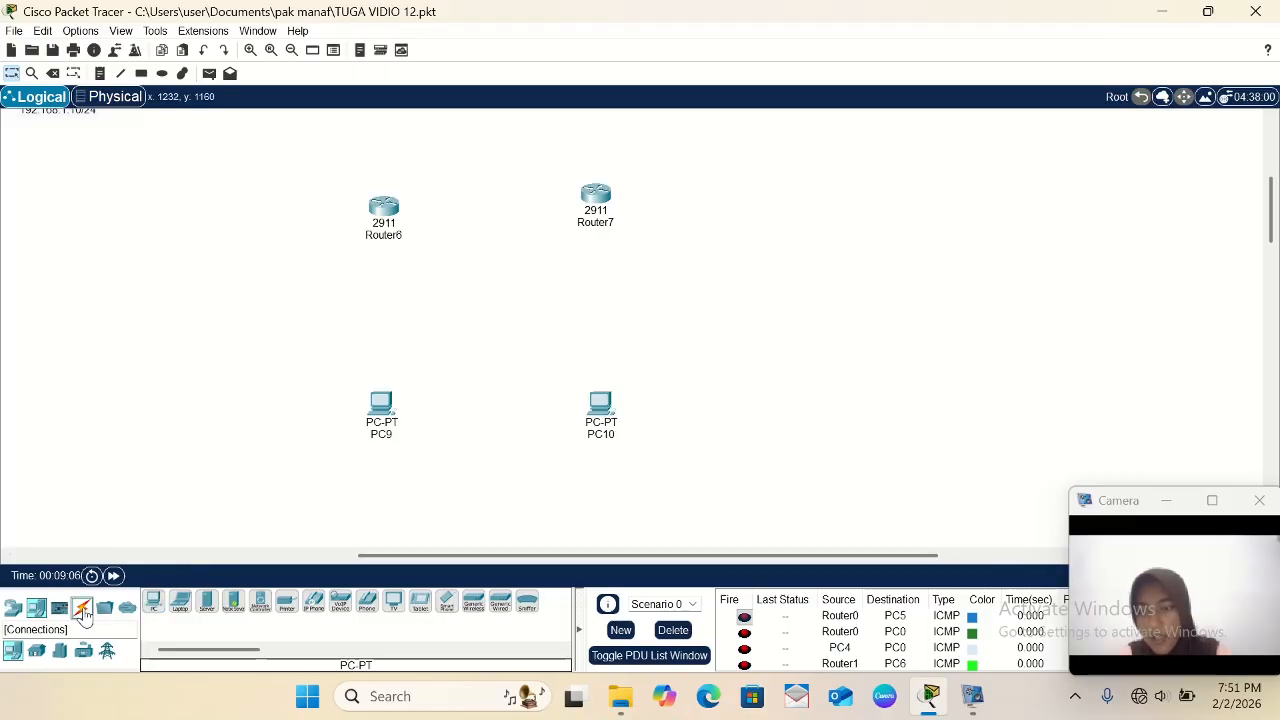
- Link Router6 to Router7 with an automatically chosen connection type
left_click(83, 610)
left_click(153, 601)
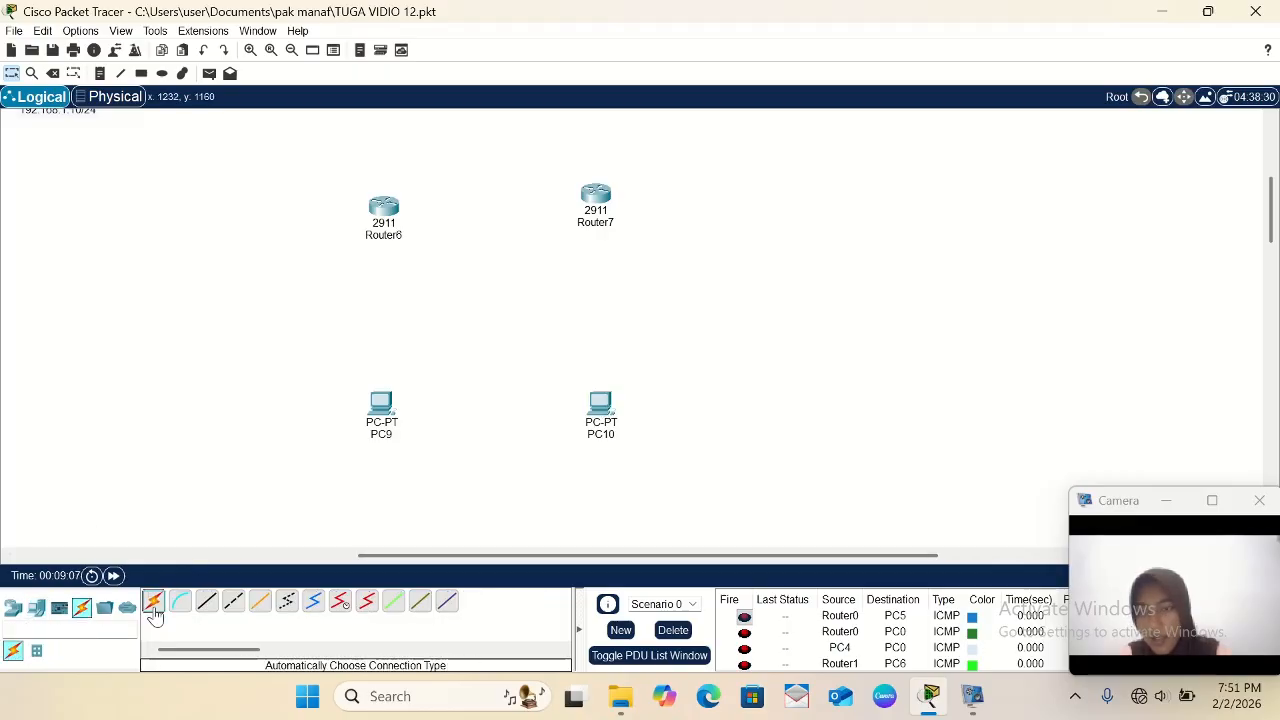
left_click(386, 208)
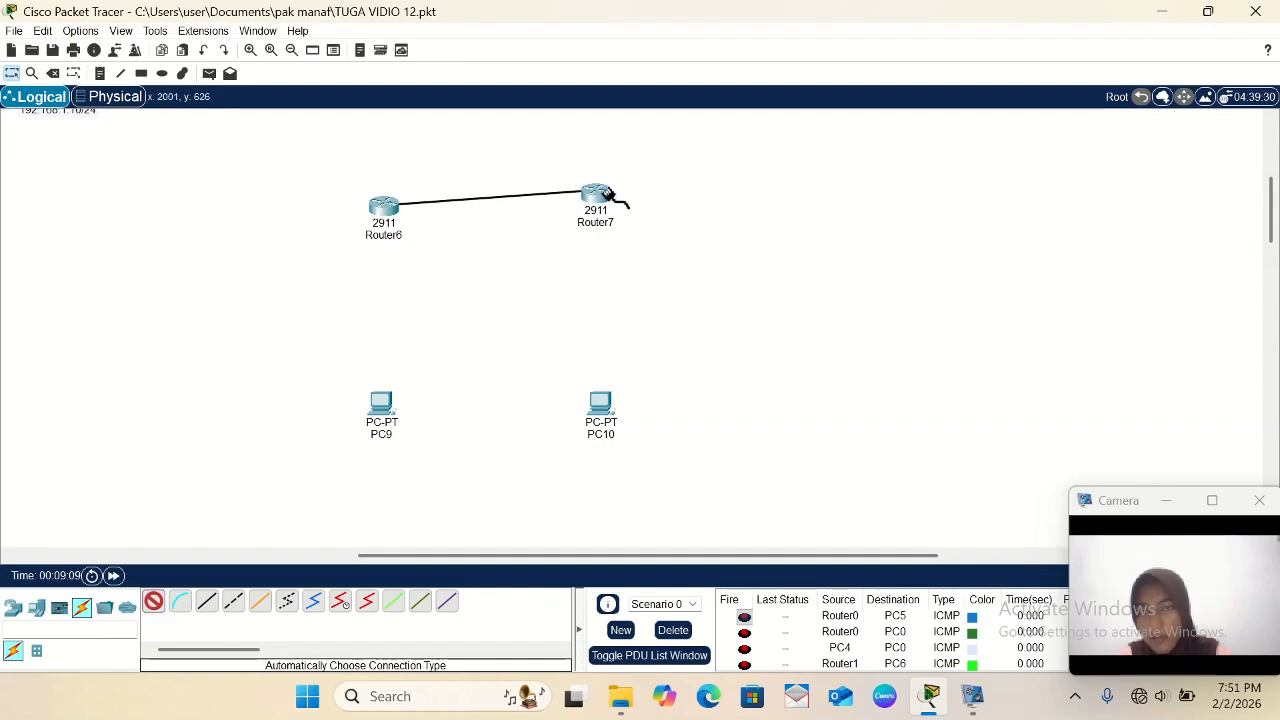
left_click(603, 197)
- Connect PC9's FastEthernet0 to Router6's GigabitEthernet0/1 with a copper straight-through cable
left_click(207, 602)
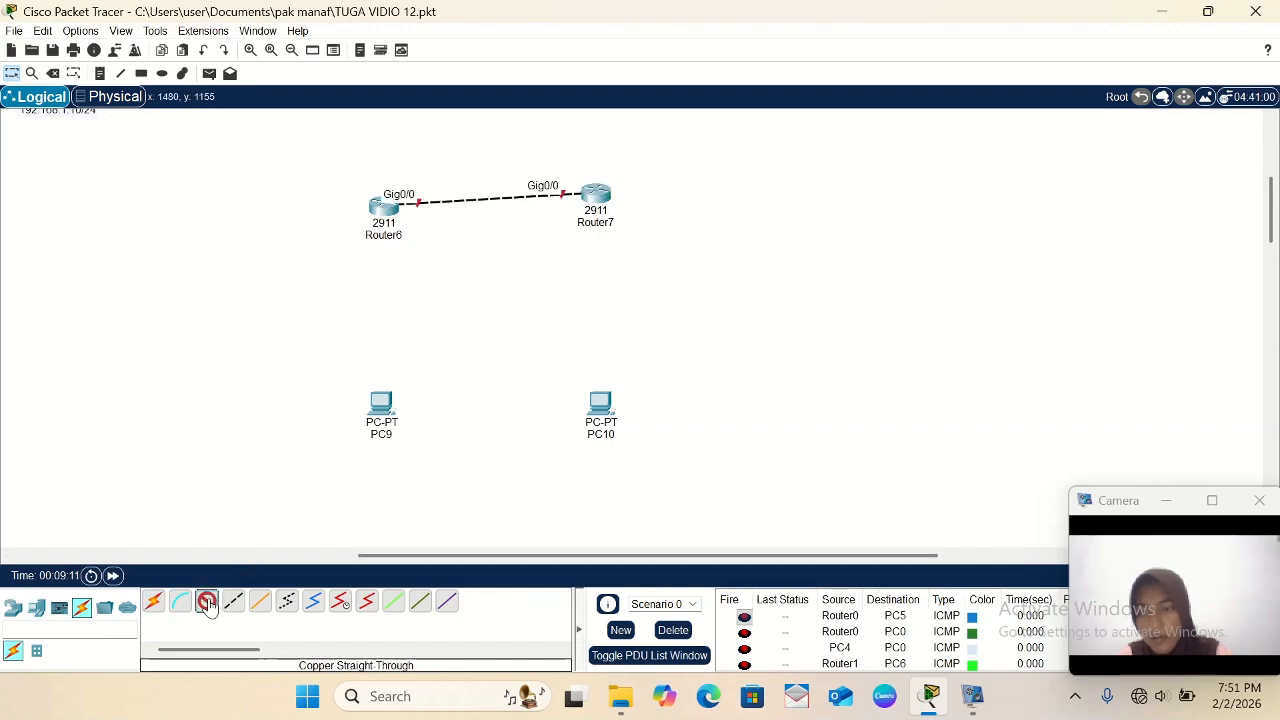
left_click(388, 412)
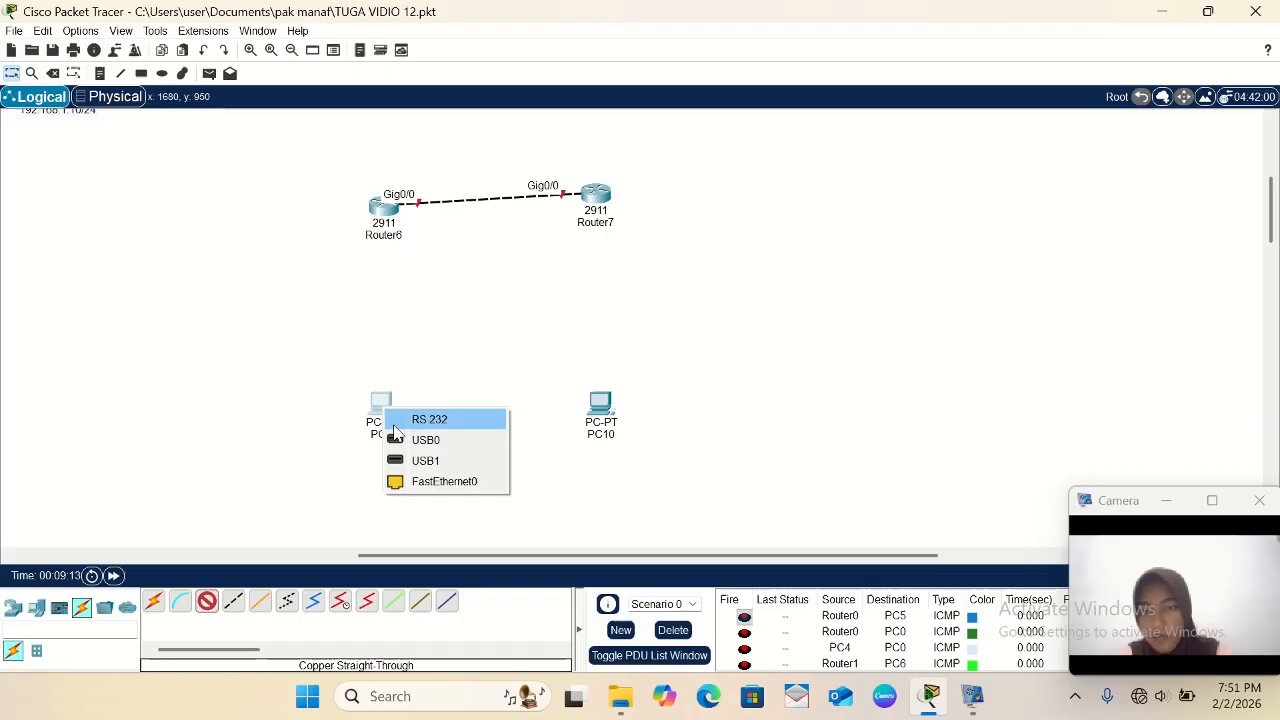
left_click(432, 481)
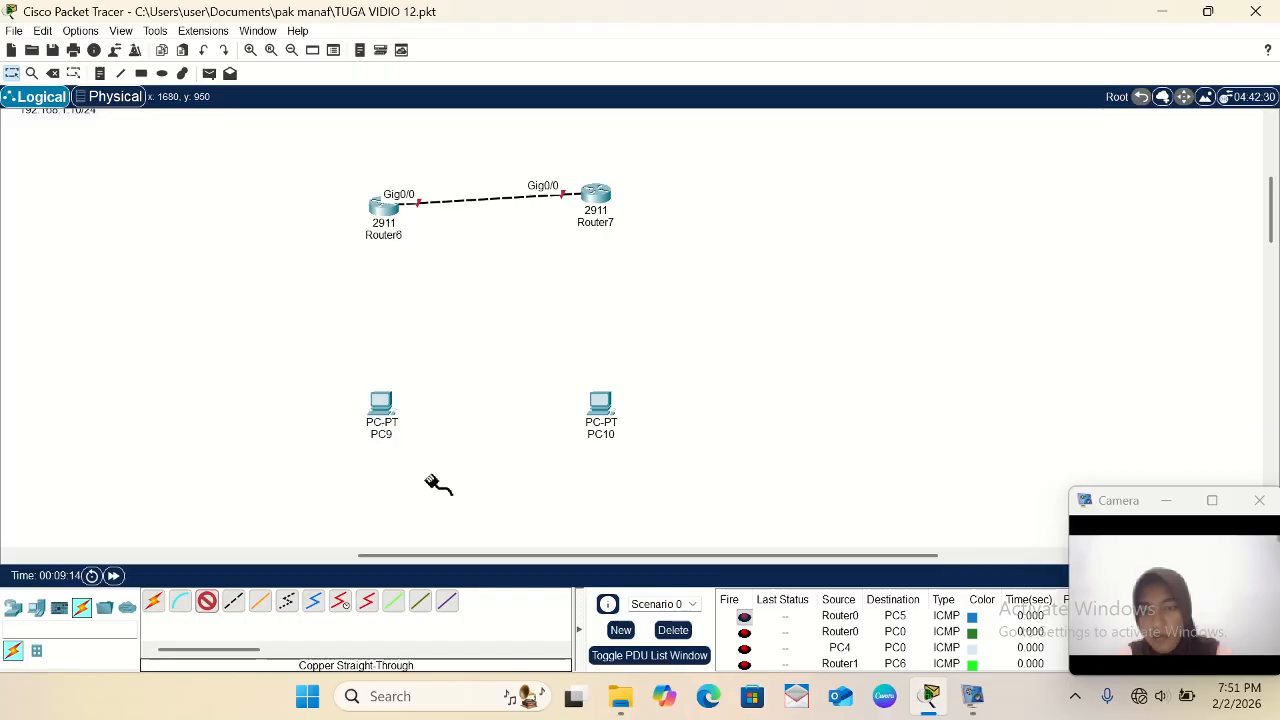
left_click(386, 212)
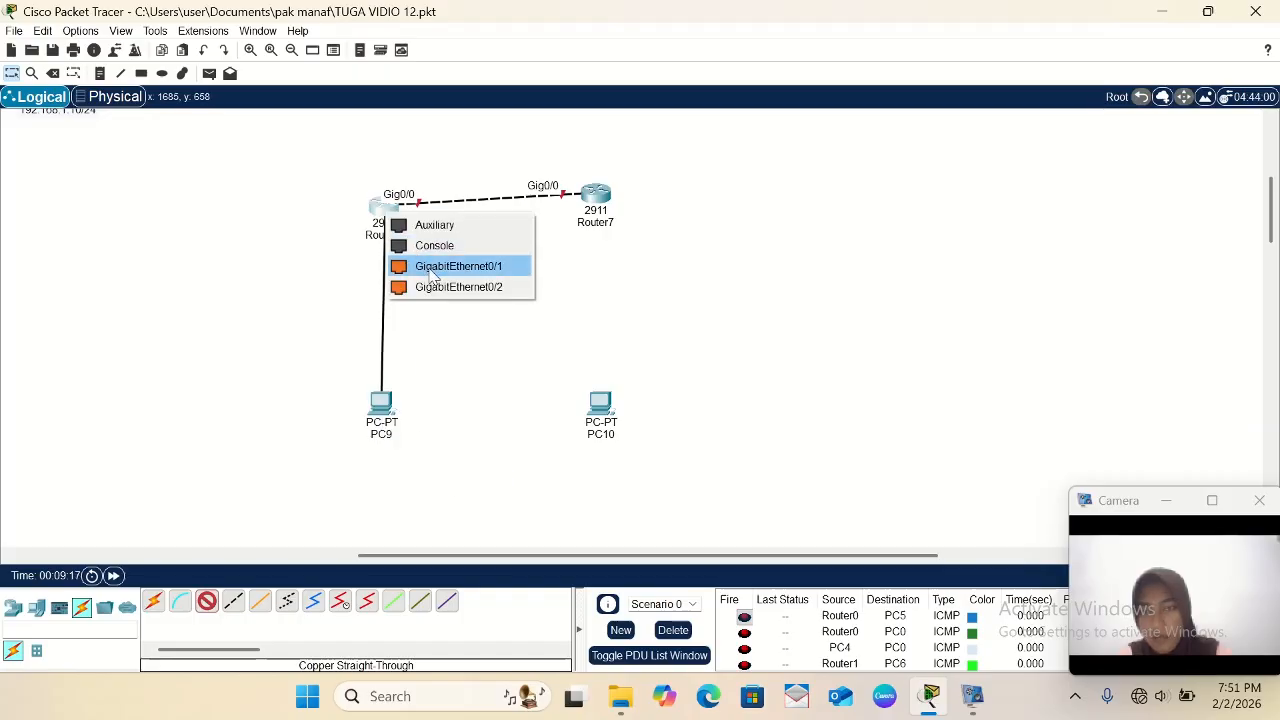
left_click(425, 266)
- Connect PC10's FastEthernet0 to Router7's GigabitEthernet0/1 with a copper straight-through cable
left_click(205, 612)
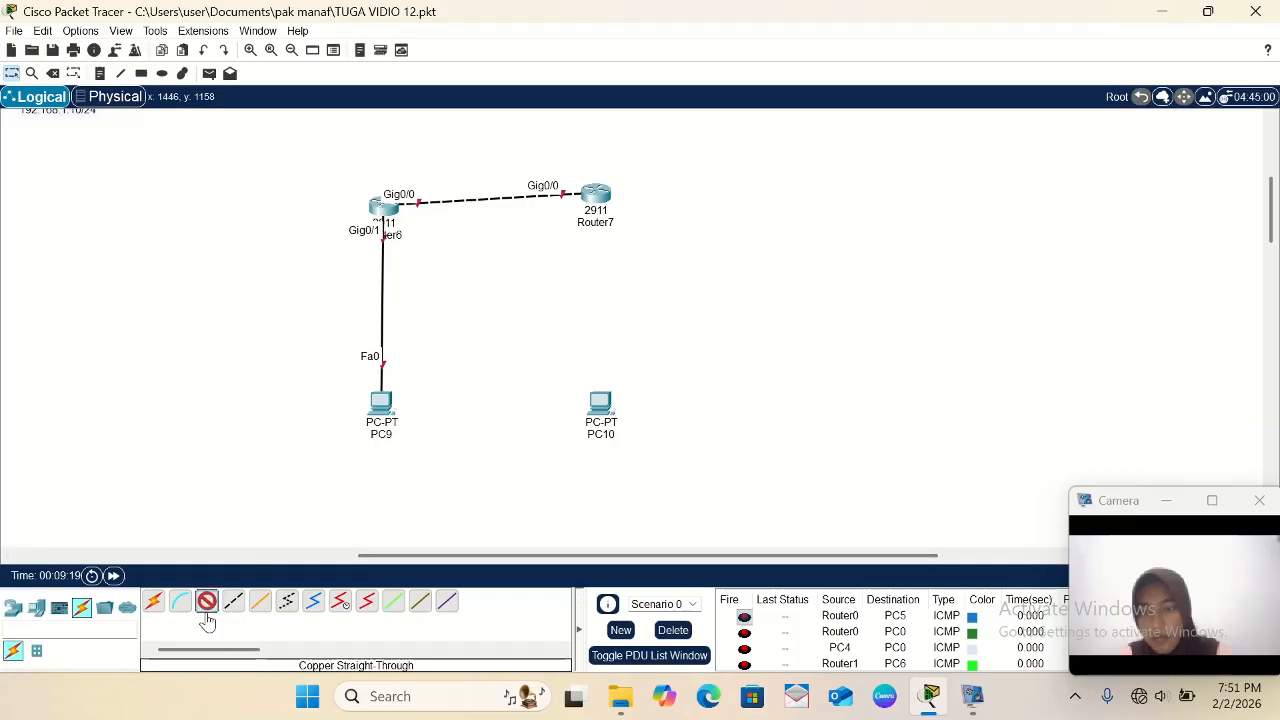
left_click(597, 408)
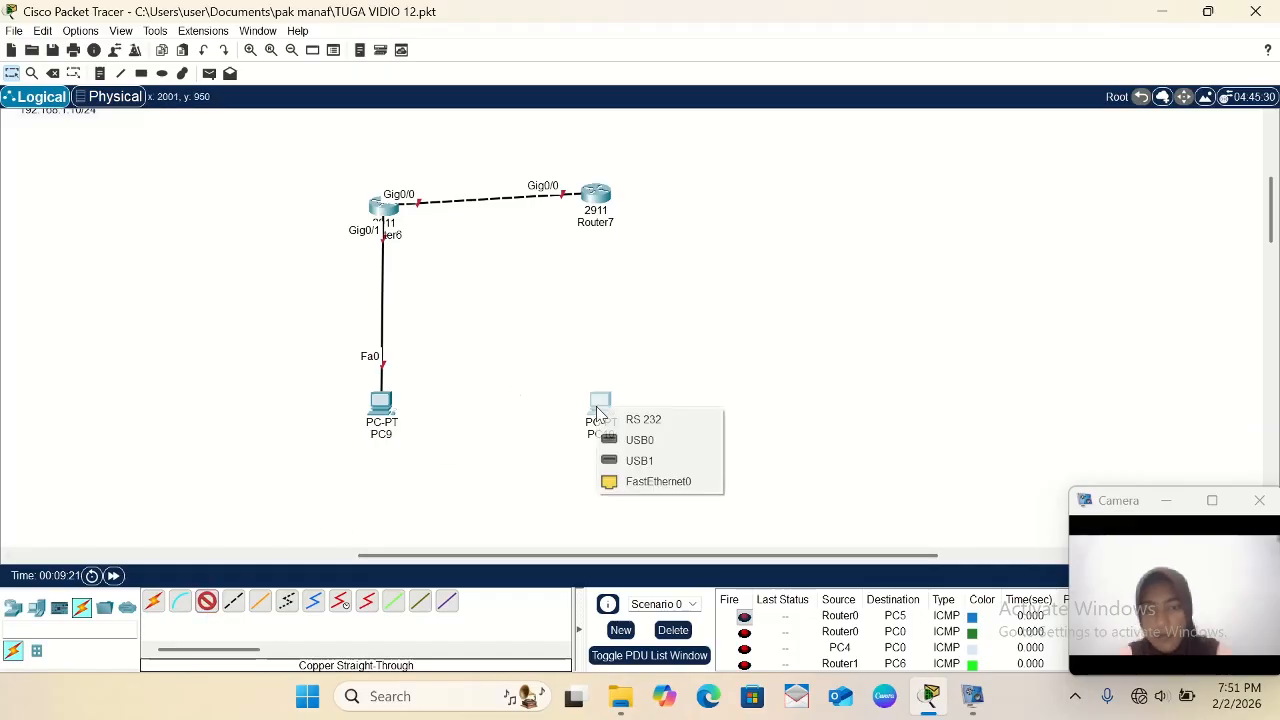
left_click(640, 481)
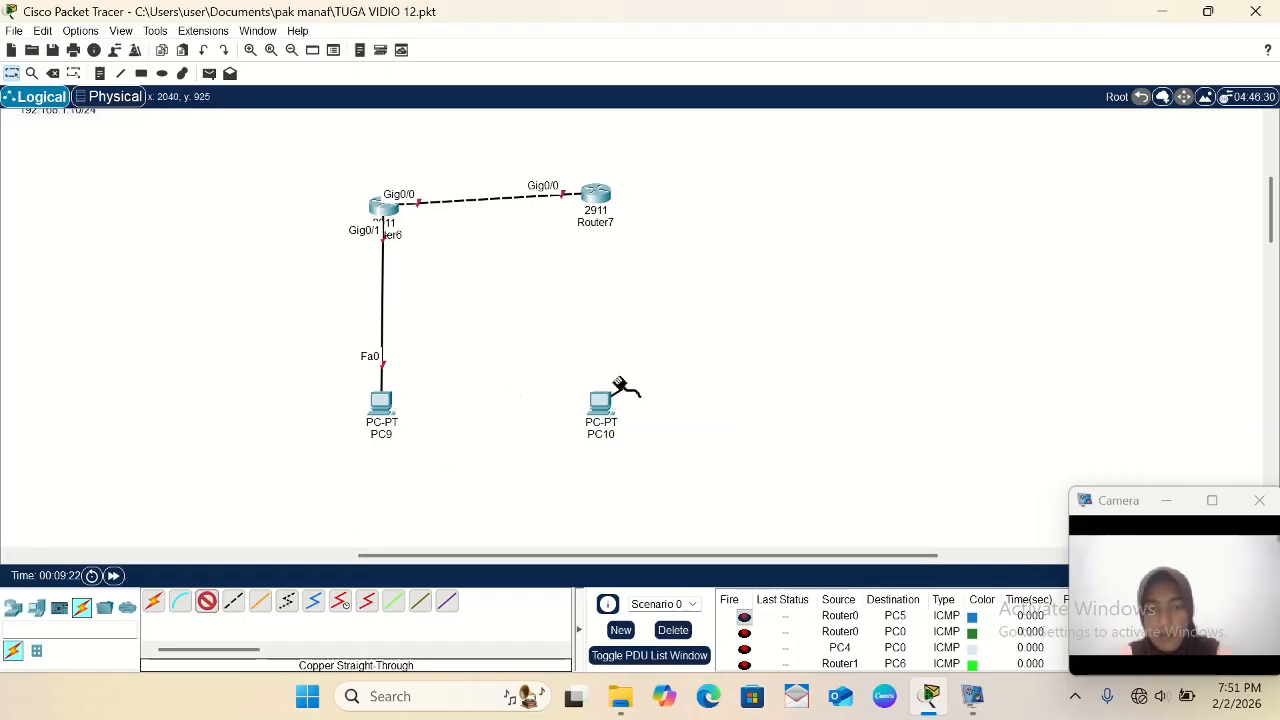
left_click(604, 194)
left_click(662, 253)
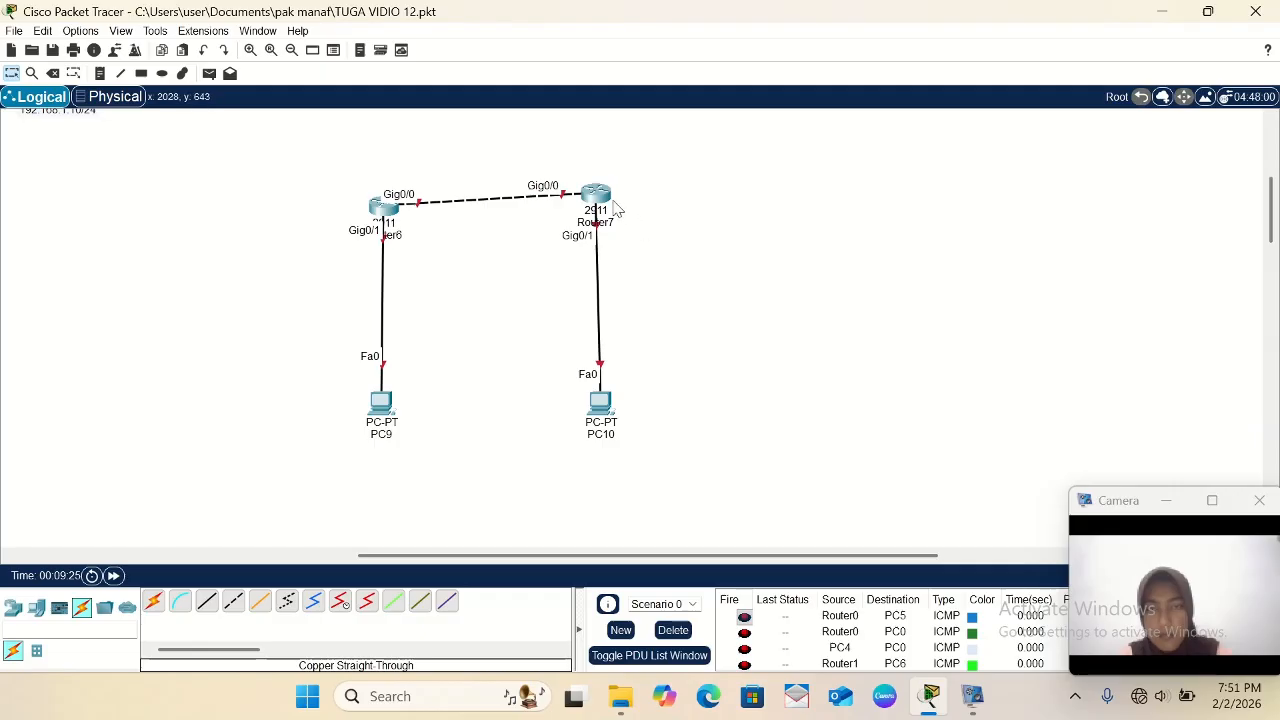
- Line up Router7 level with Router6 and position PC10 straight below Router7, roughly level with PC9
left_click_drag(593, 194, 591, 206)
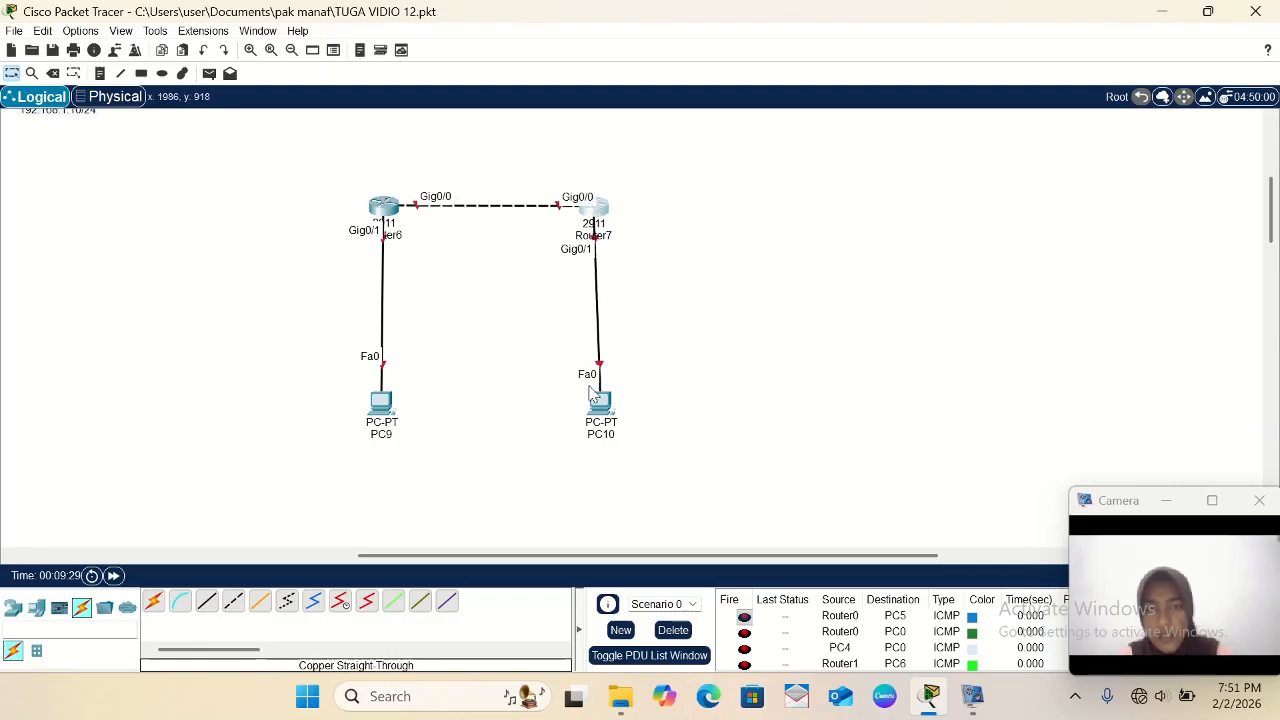
left_click_drag(600, 405, 604, 470)
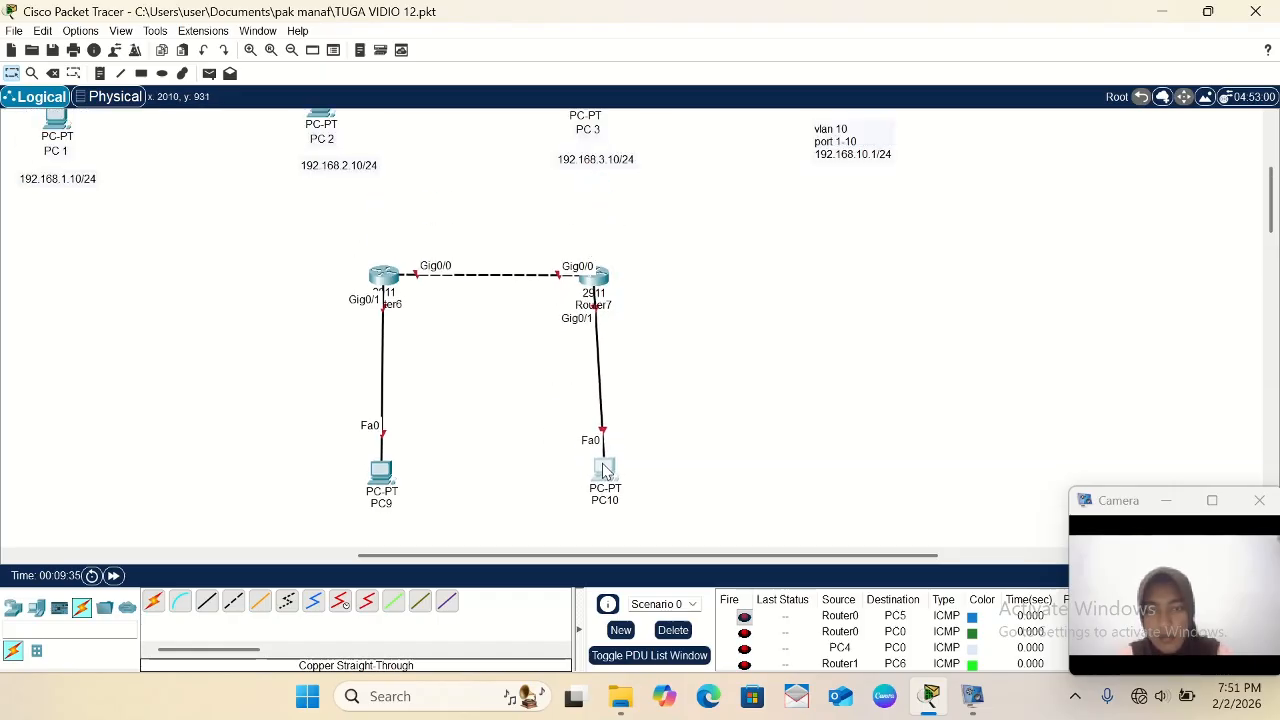
left_click(556, 466)
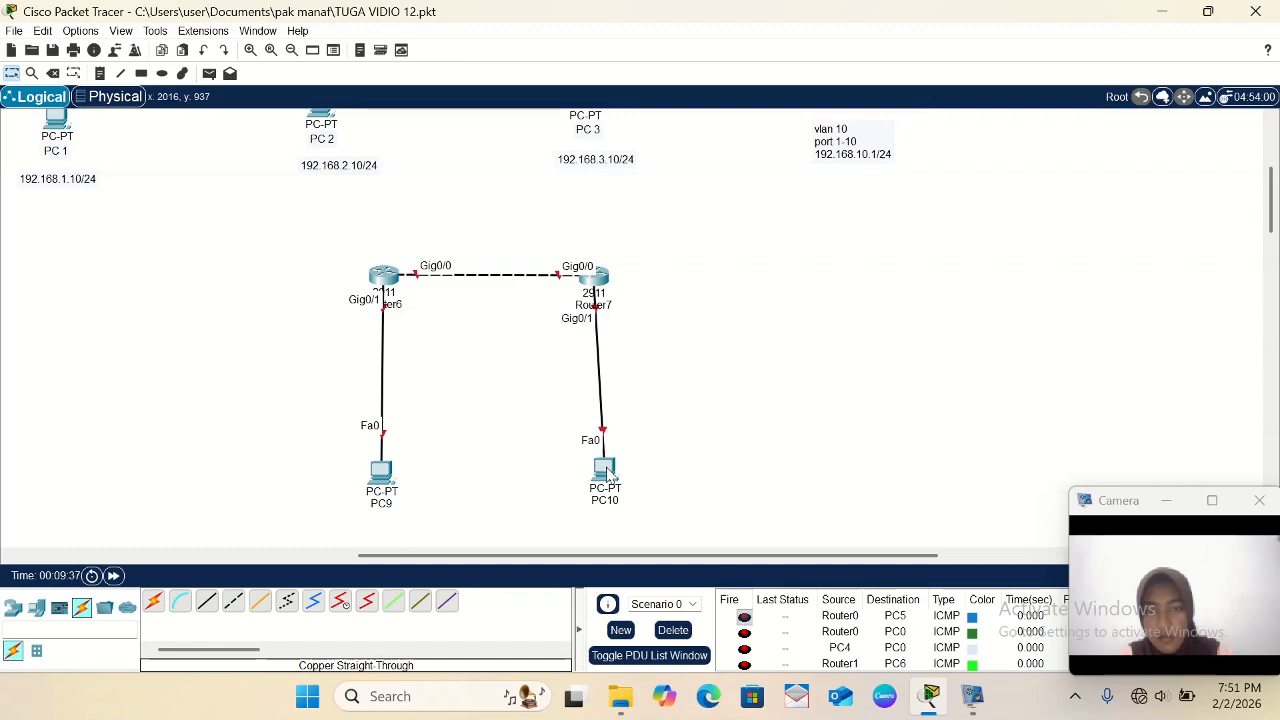
left_click_drag(607, 472, 596, 466)
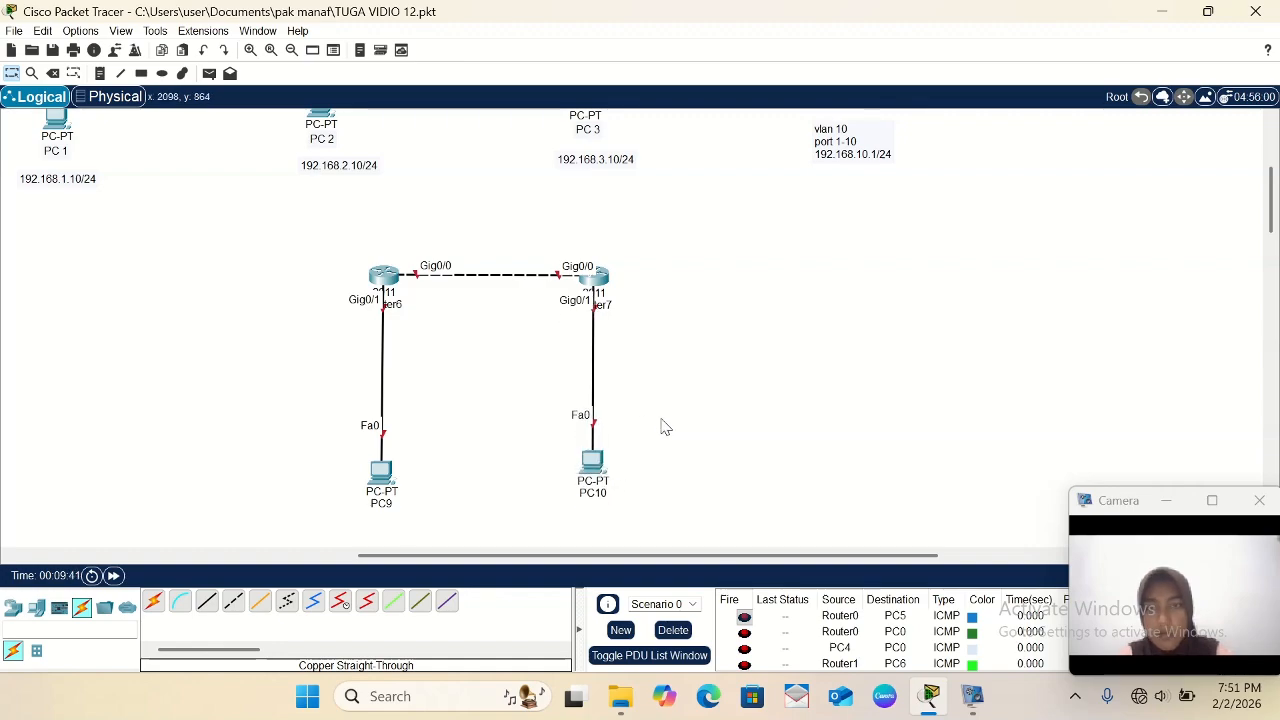
- Add a text note reading 192.168.10.2/24 below PC9
scroll(662, 427, "down", 2)
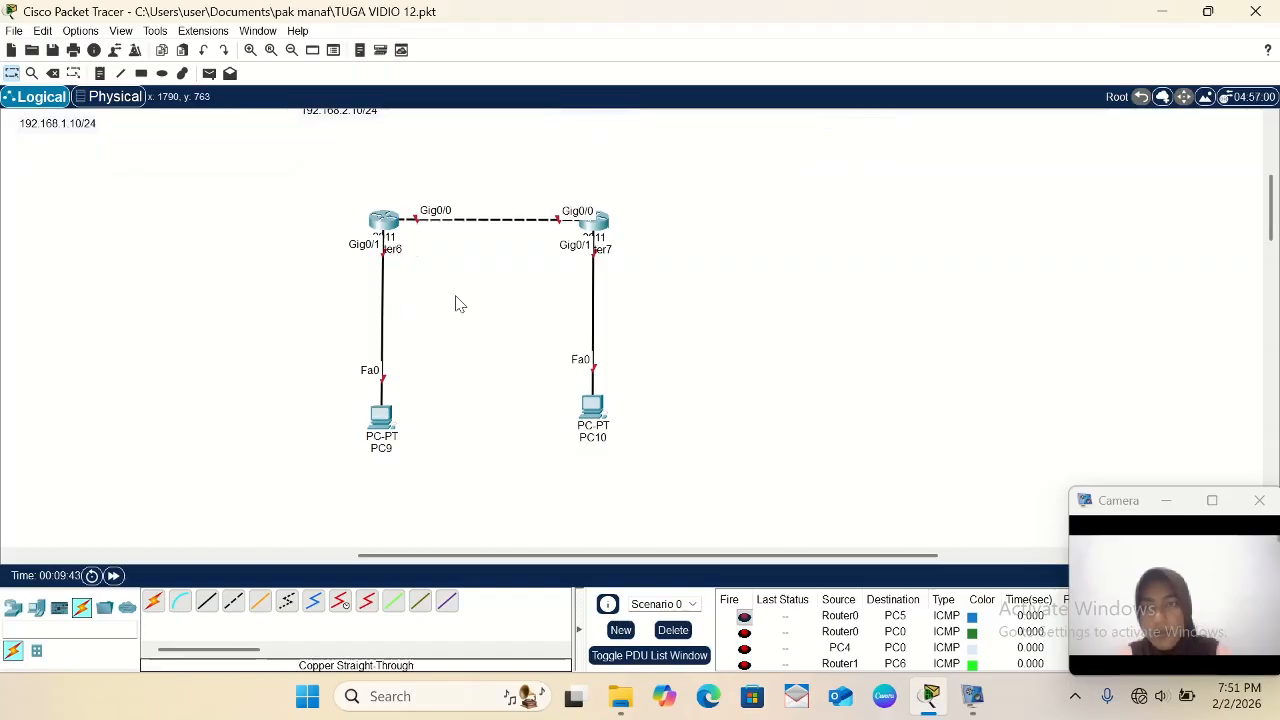
scroll(455, 304, "up", 1)
scroll(455, 304, "down", 2)
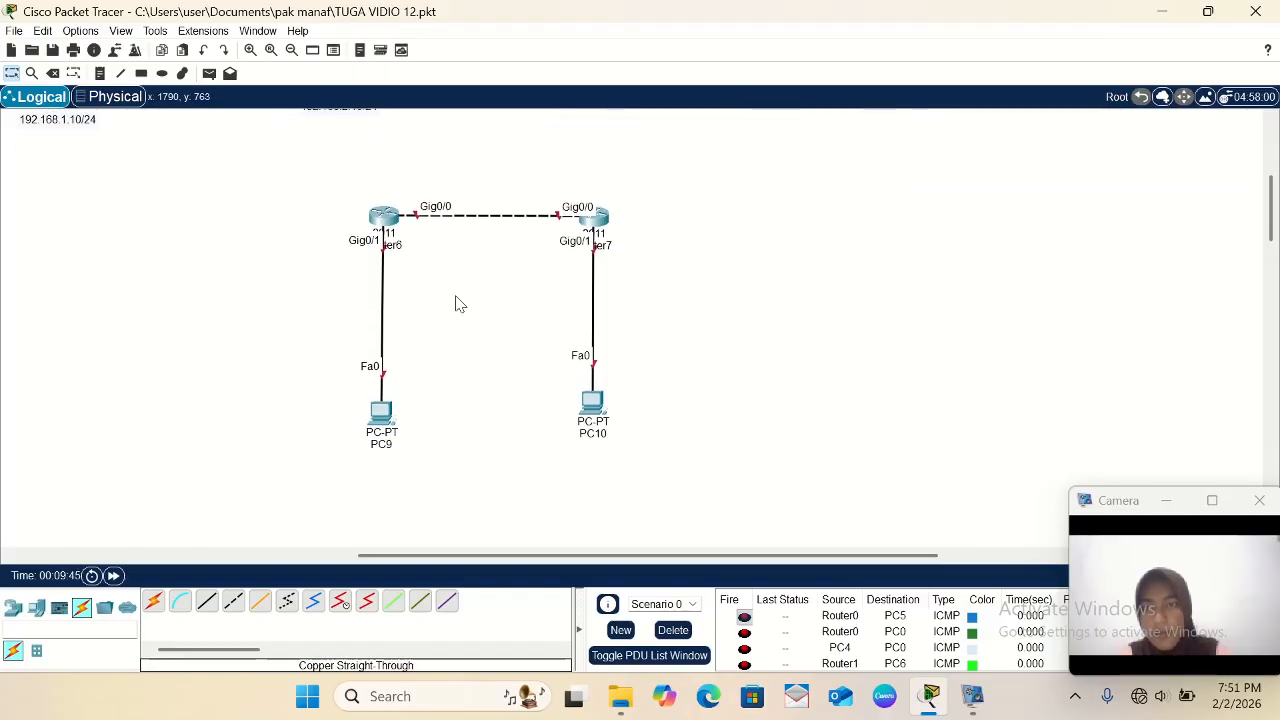
left_click(100, 73)
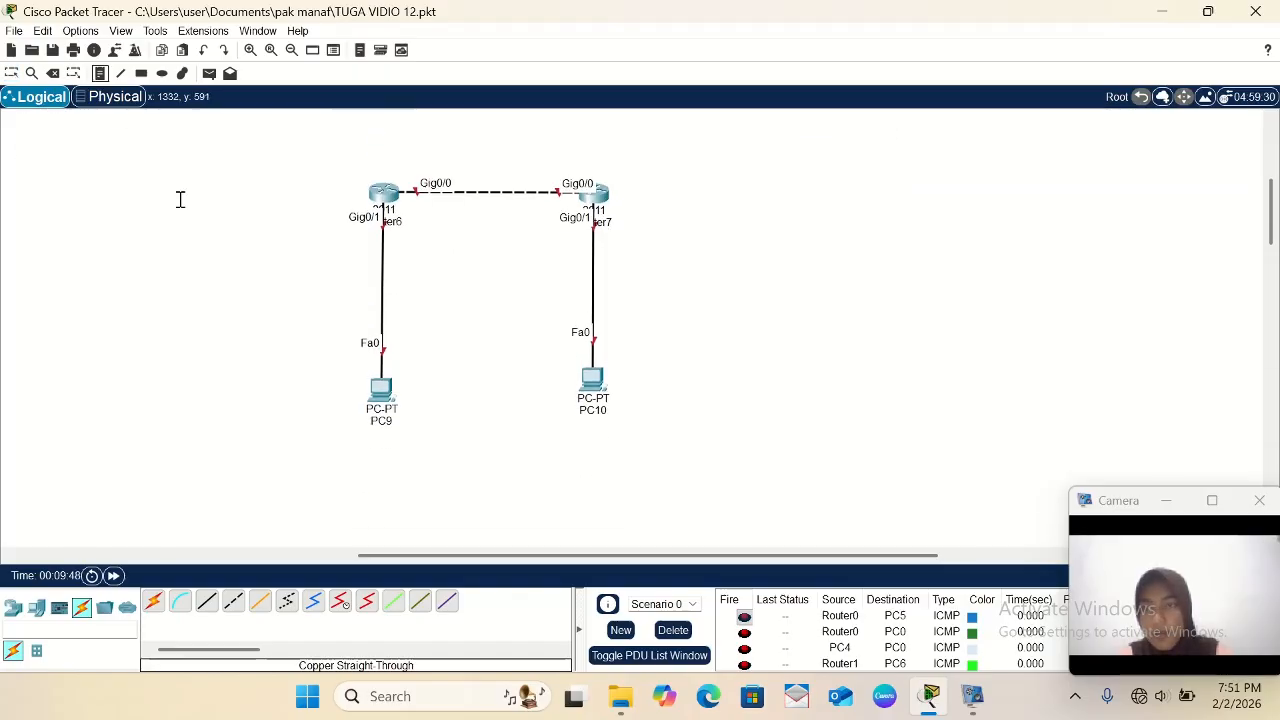
left_click(355, 448)
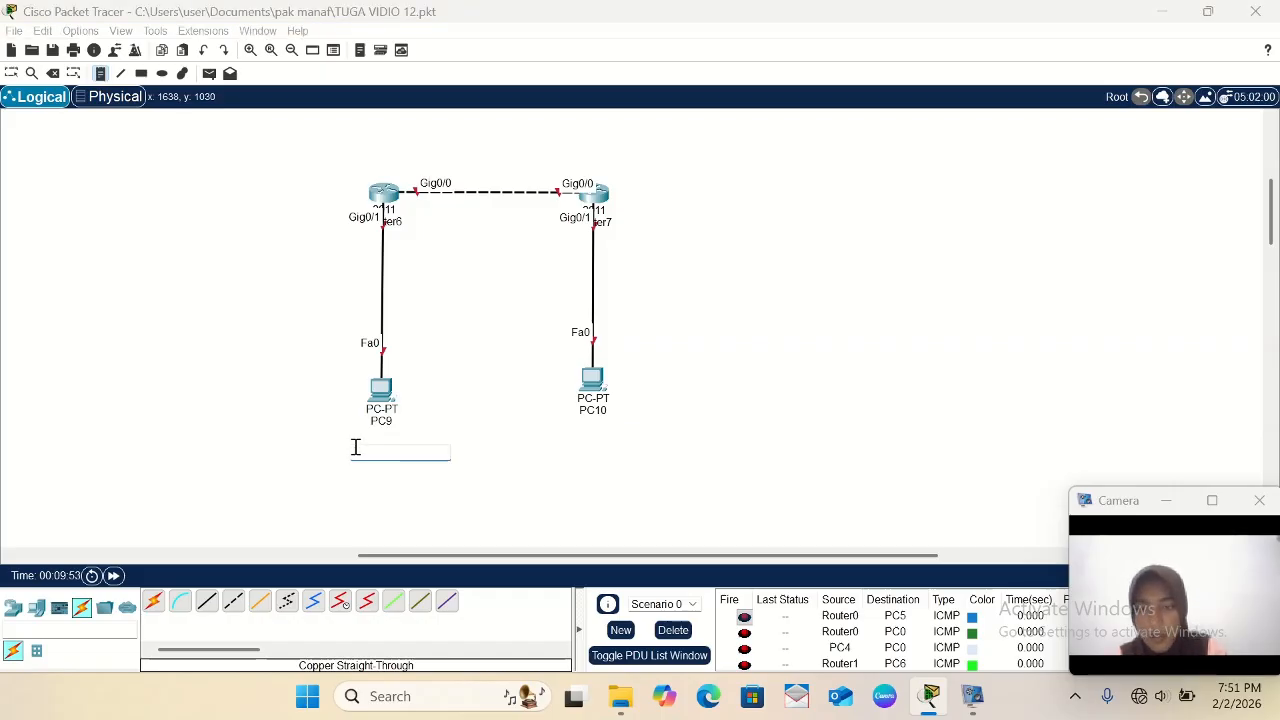
type("192.168.10.2/24")
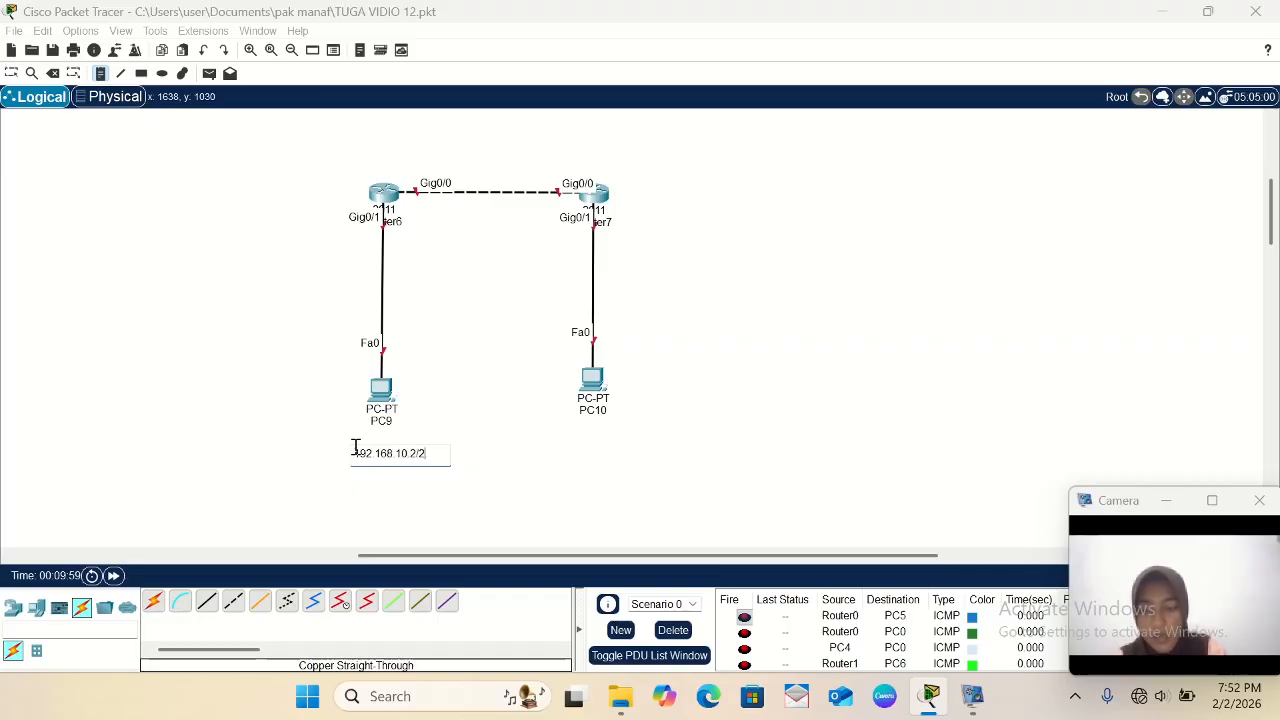
- Add a text note reading 192.168.20.2/24 below PC10
left_click(573, 441)
type("192.168.20.2/24")
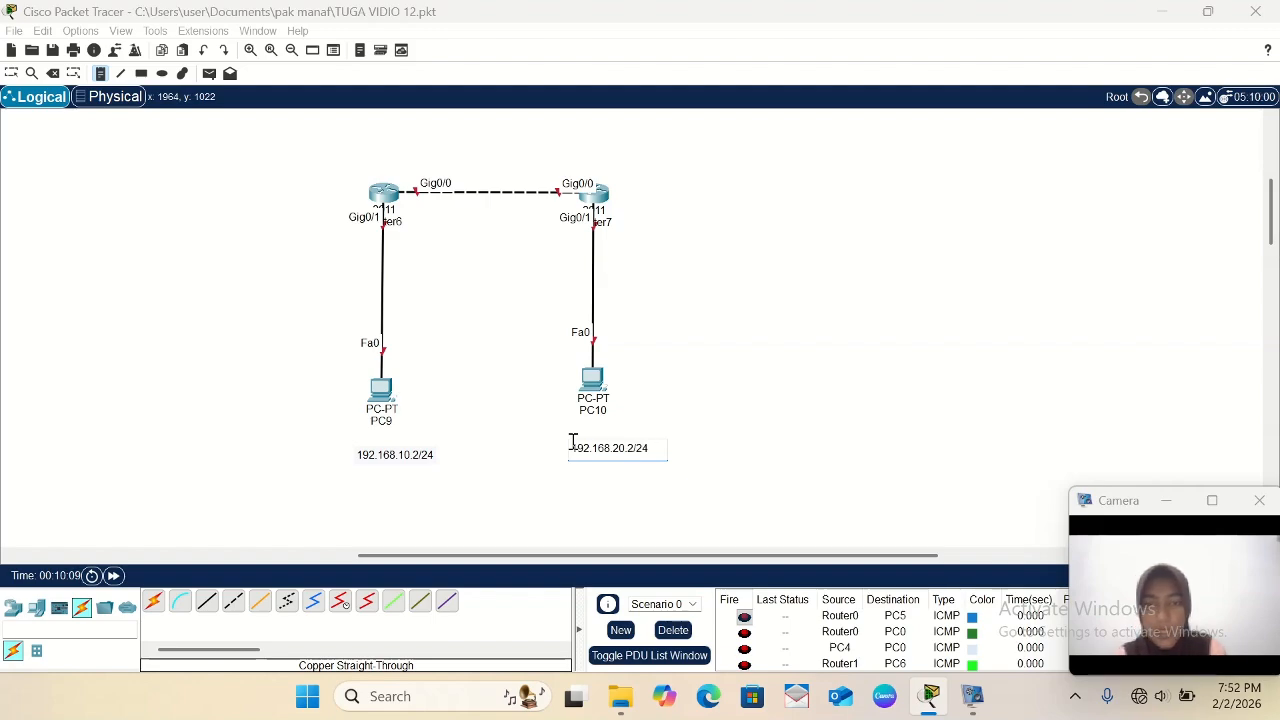
left_click(573, 251)
- Add text notes reading 192.168.20.1/24 just below Router7 and 192.168.10.1/24 just below Router6
left_click(569, 238)
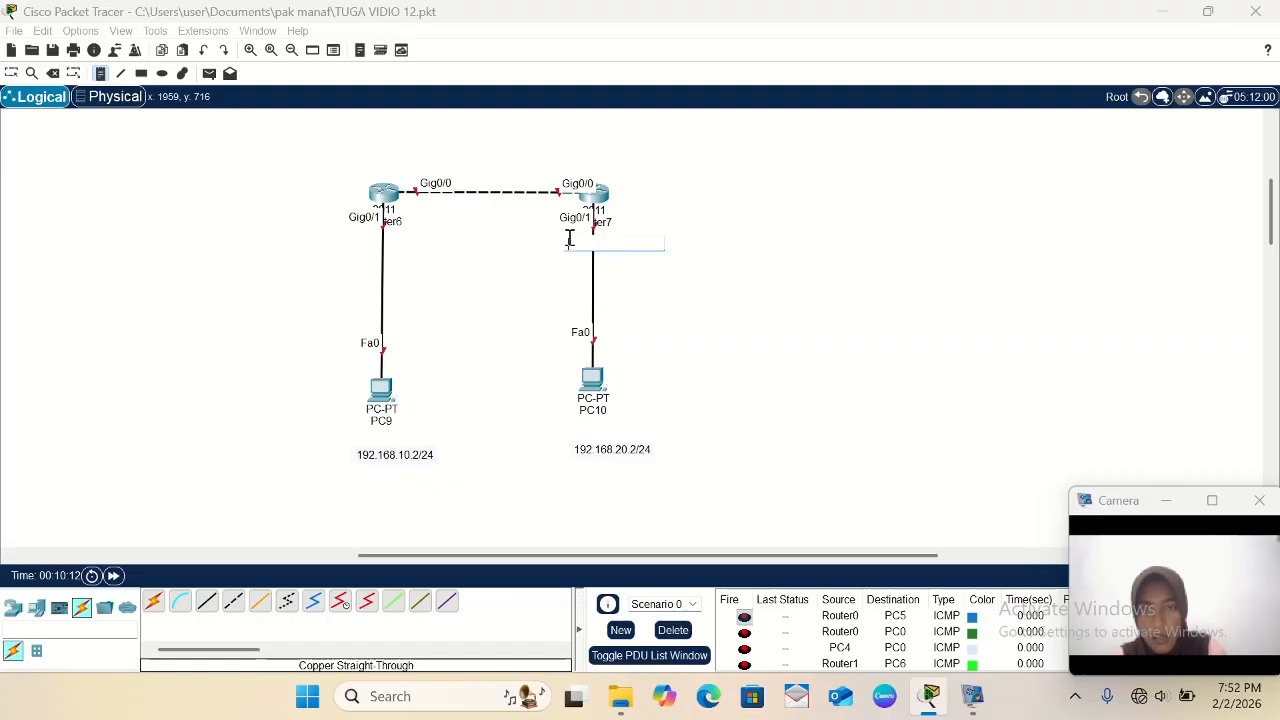
type("192.168.")
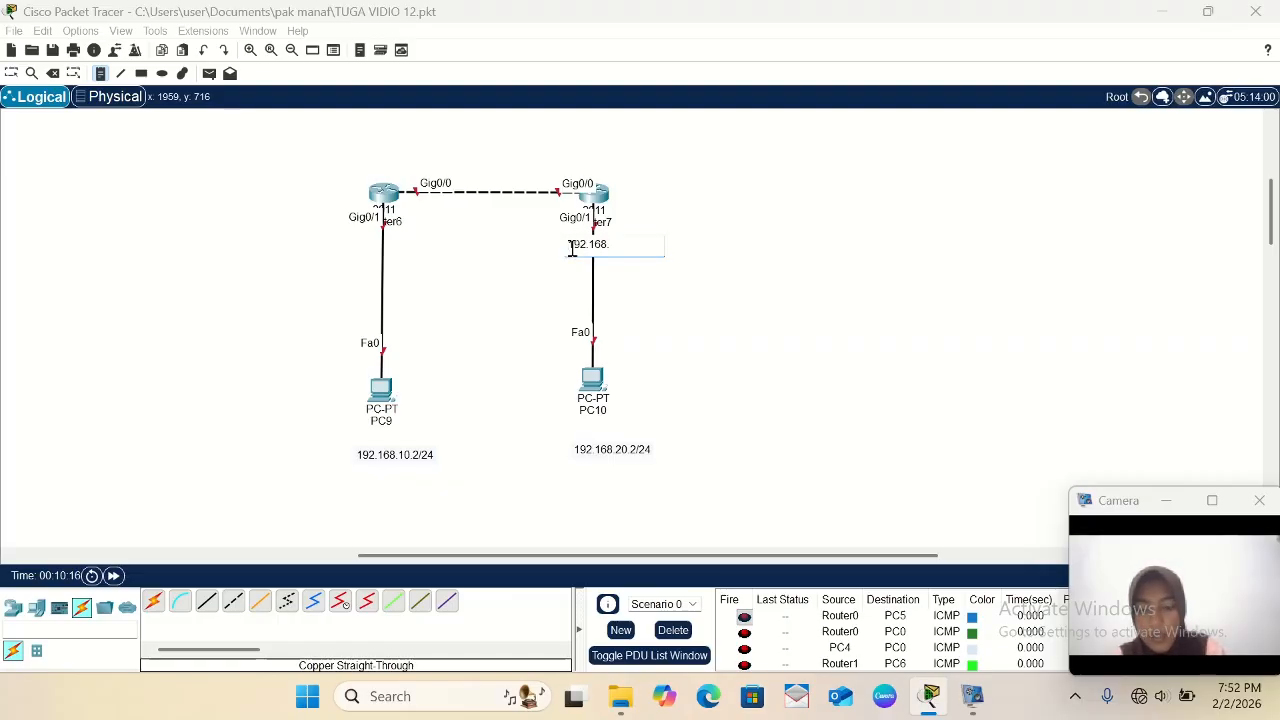
type("20.1/24")
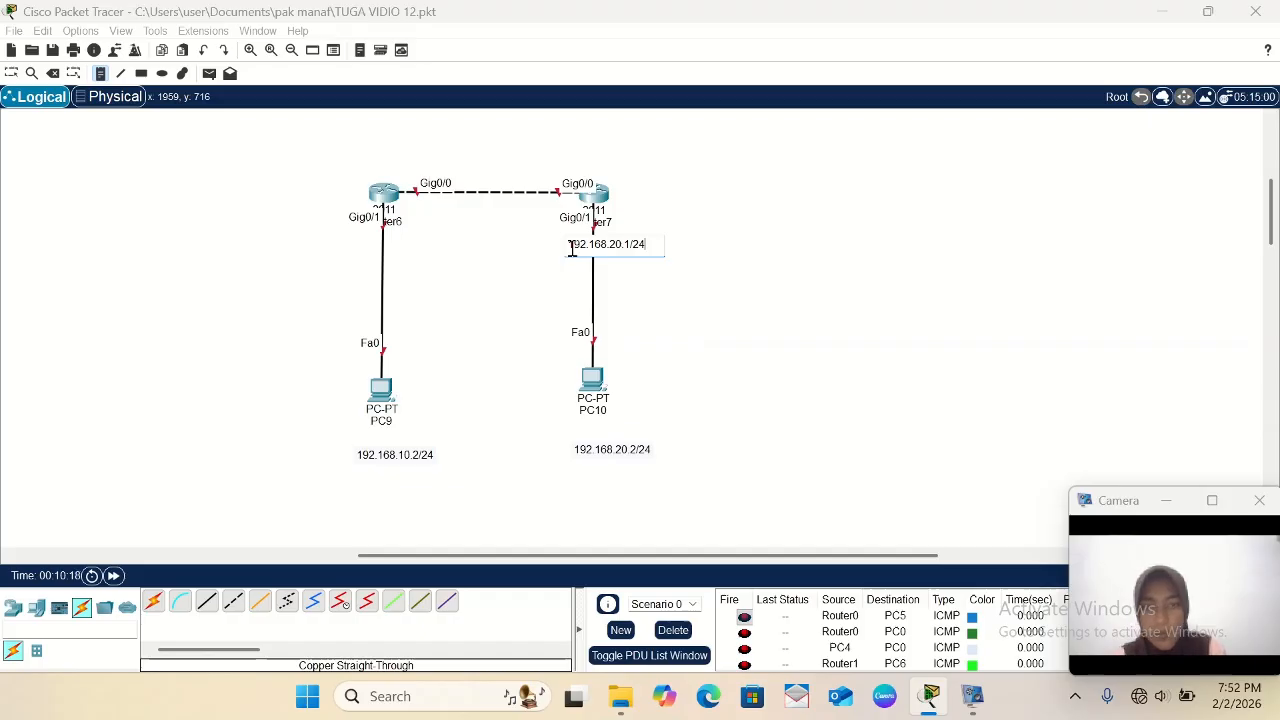
left_click(362, 248)
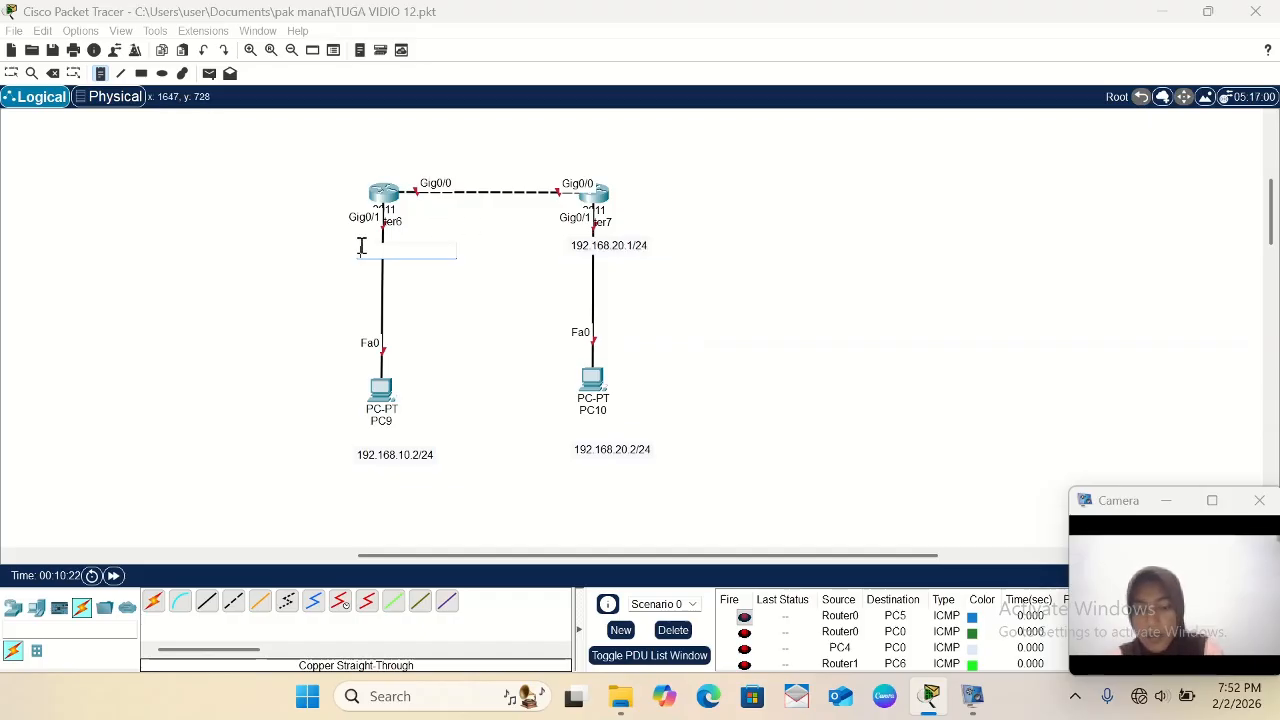
type("192.168.10.1/24")
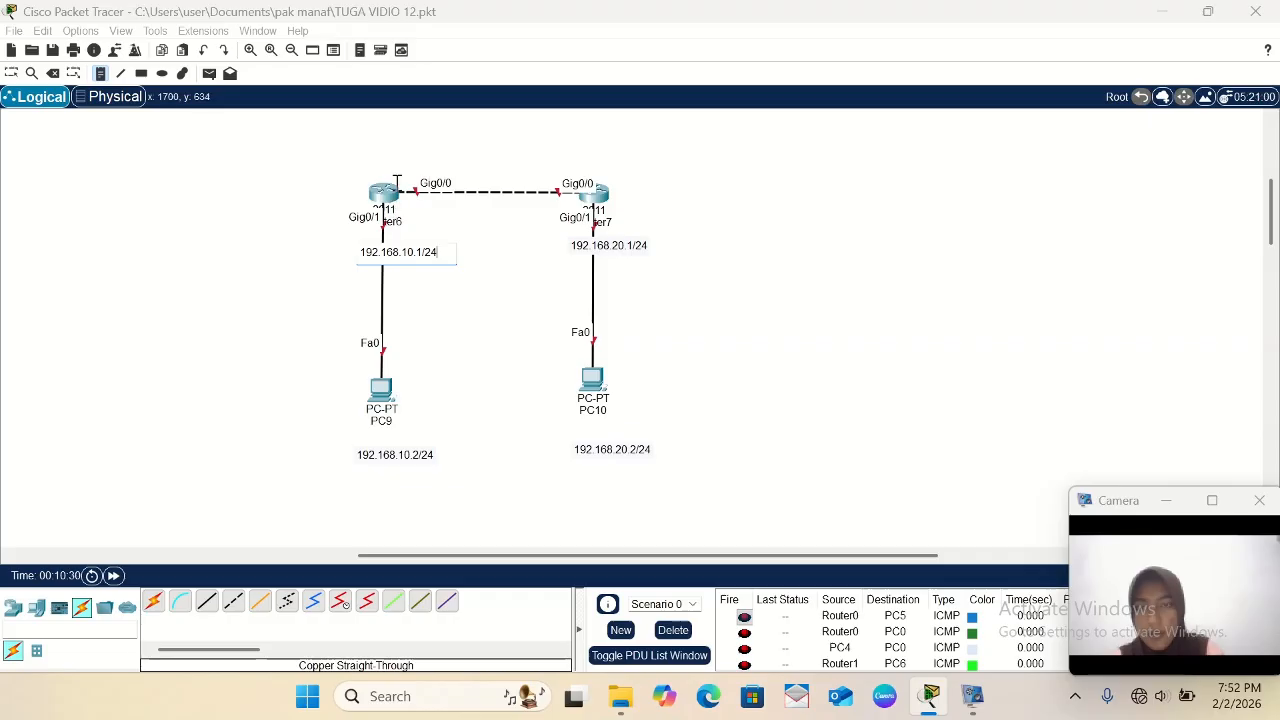
- Add text notes reading 10.10.10.1/24 above Router6's Gig0/0 label and 10.10.10.2/24 above Router7's Gig0/0 label, and return to the selection tool
left_click(397, 155)
type("10.10.10")
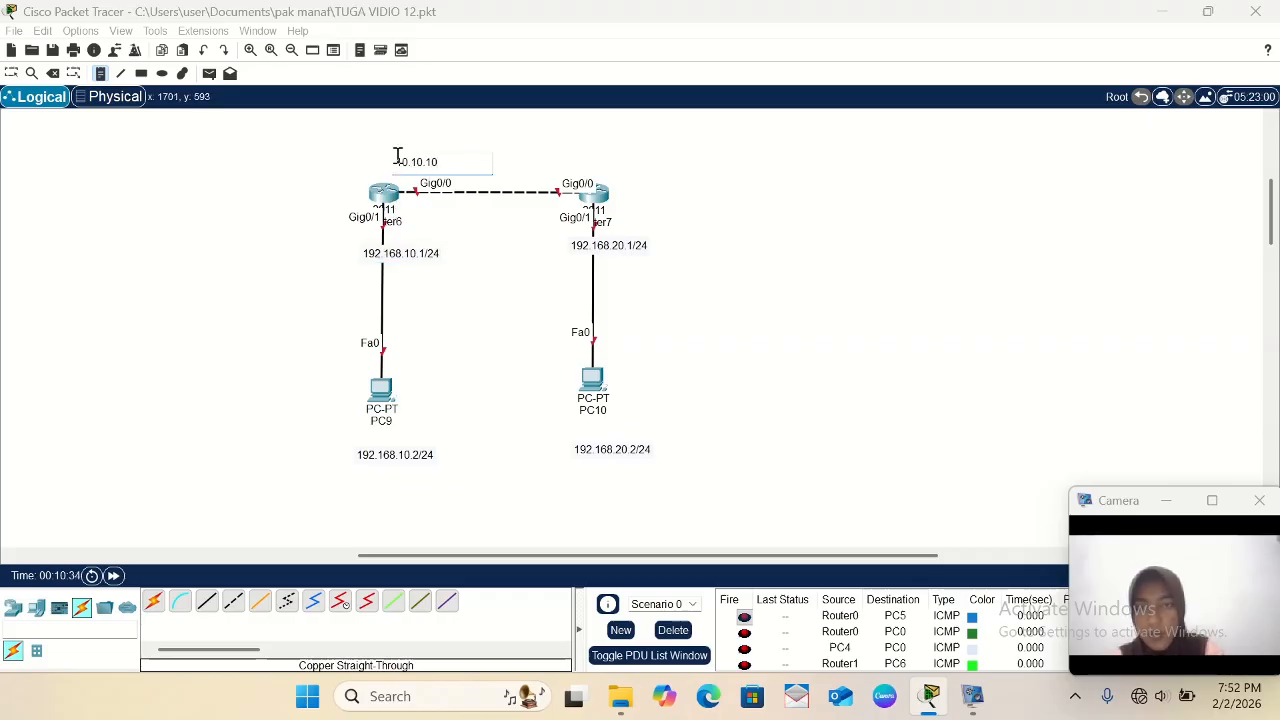
type(".1/24")
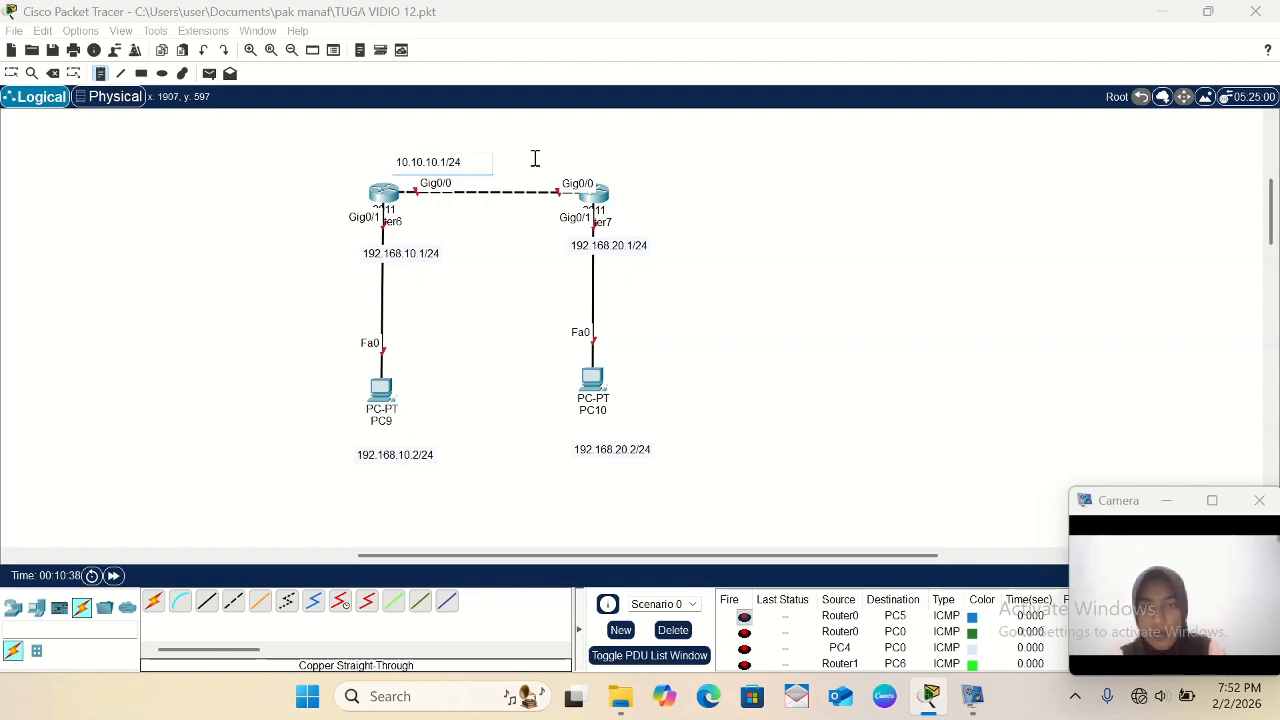
left_click(535, 158)
type("10.10.10.2/24")
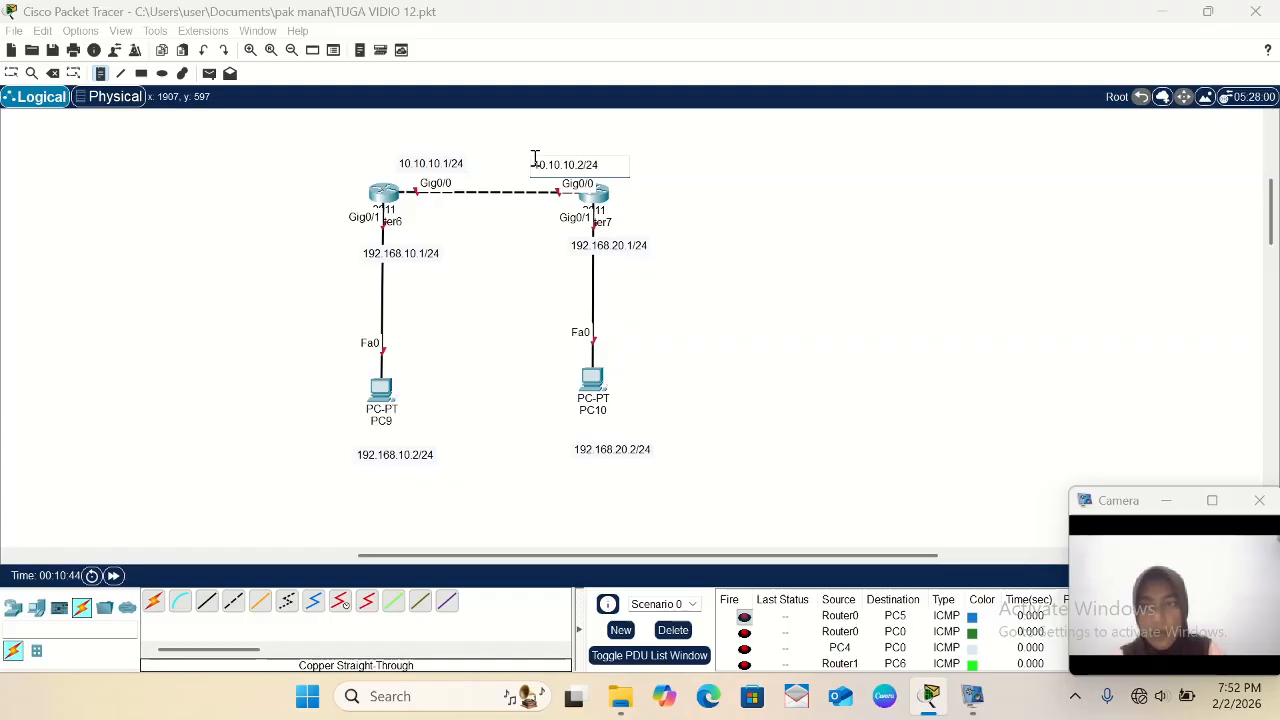
left_click(12, 75)
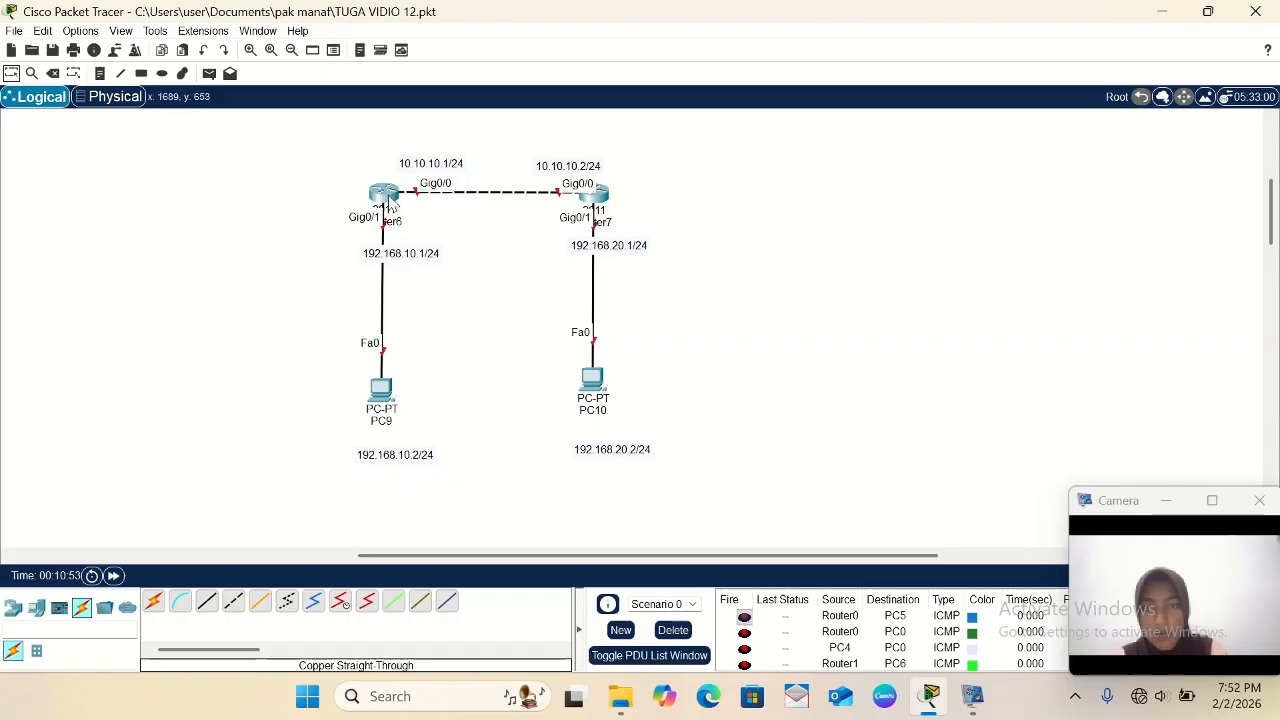
- Open Router6's command line interface and answer no to the initial configuration dialog
left_click(384, 195)
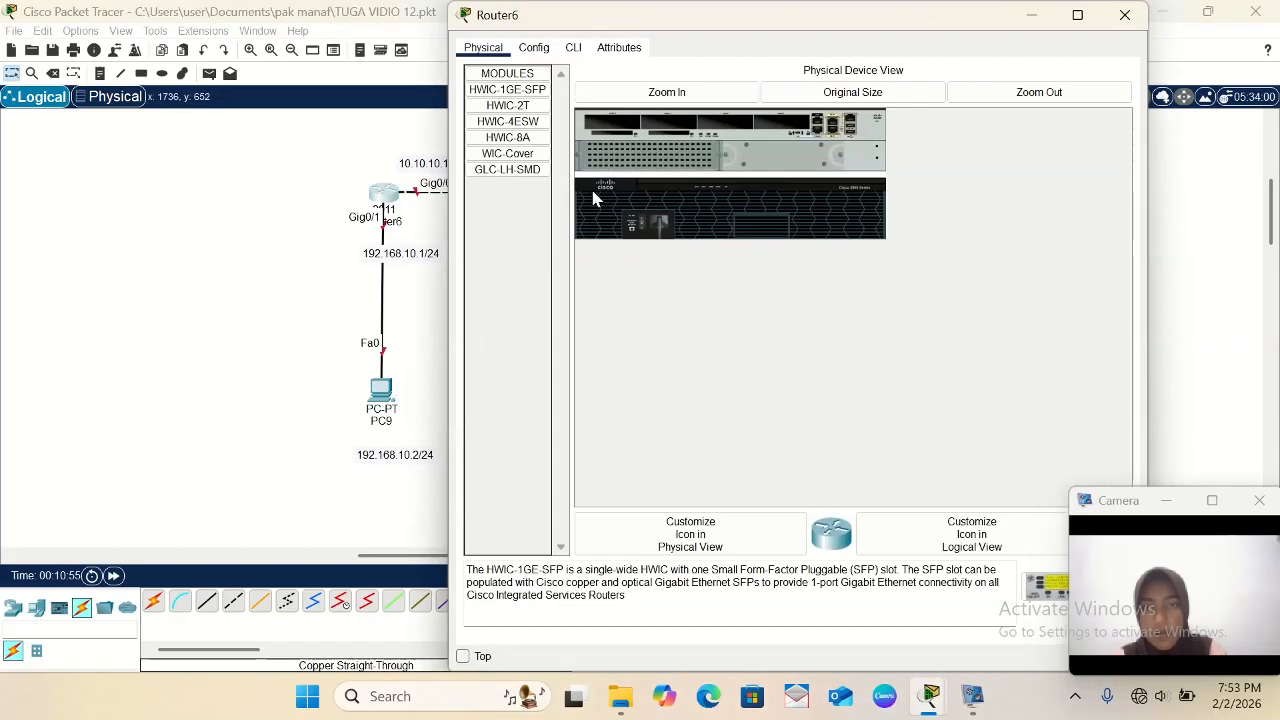
left_click(569, 52)
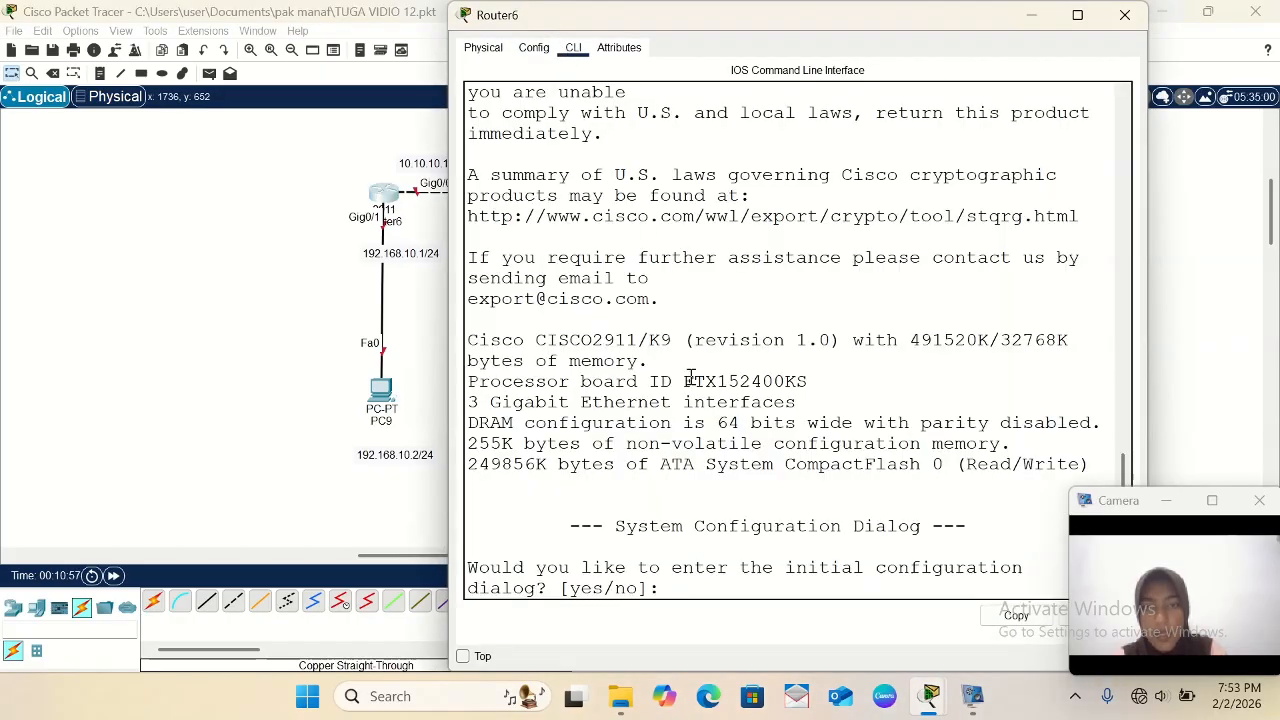
type("no")
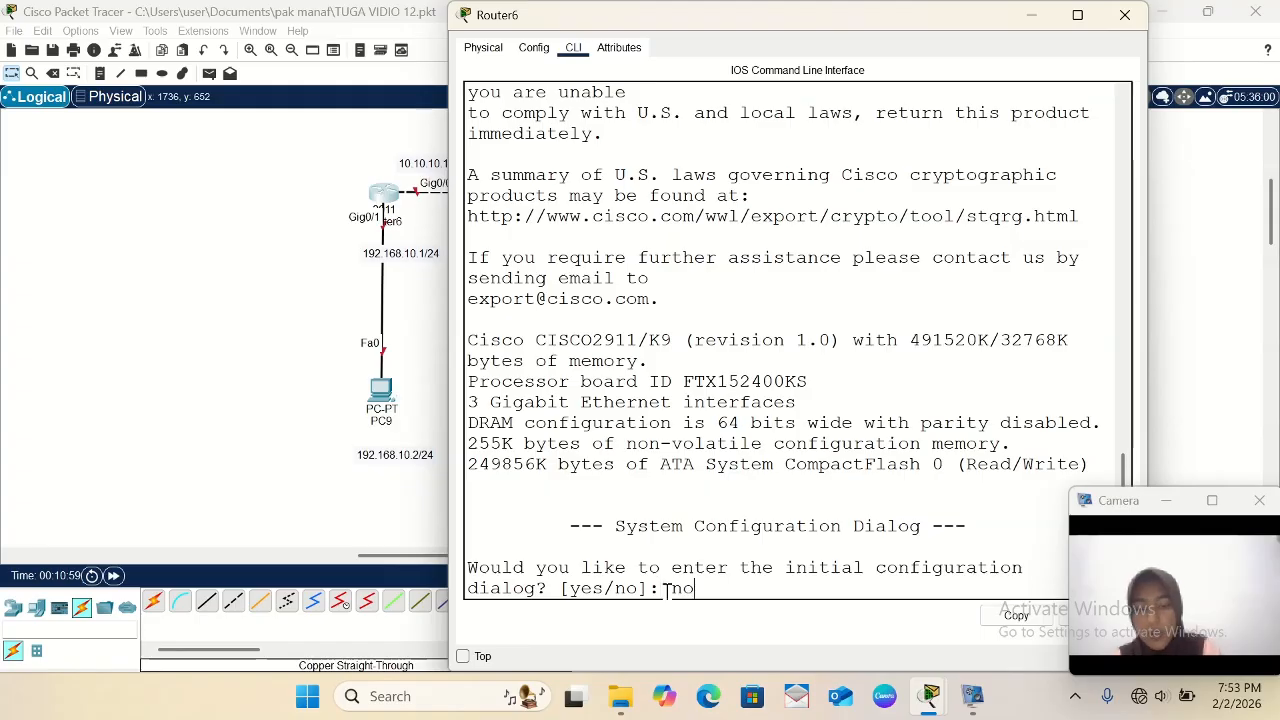
key("Return")
- Enter privileged mode with ena and global configuration mode with conf t on Router6
key("Return")
type("er>e")
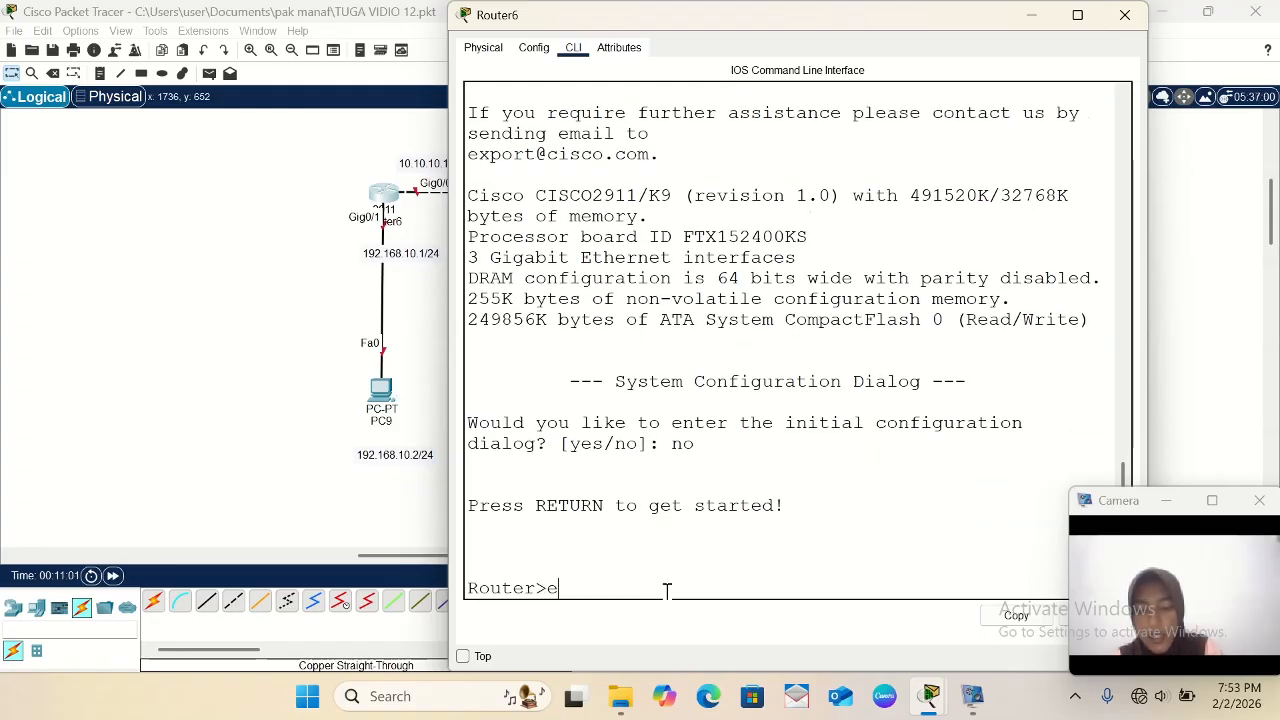
type("na")
key("Return")
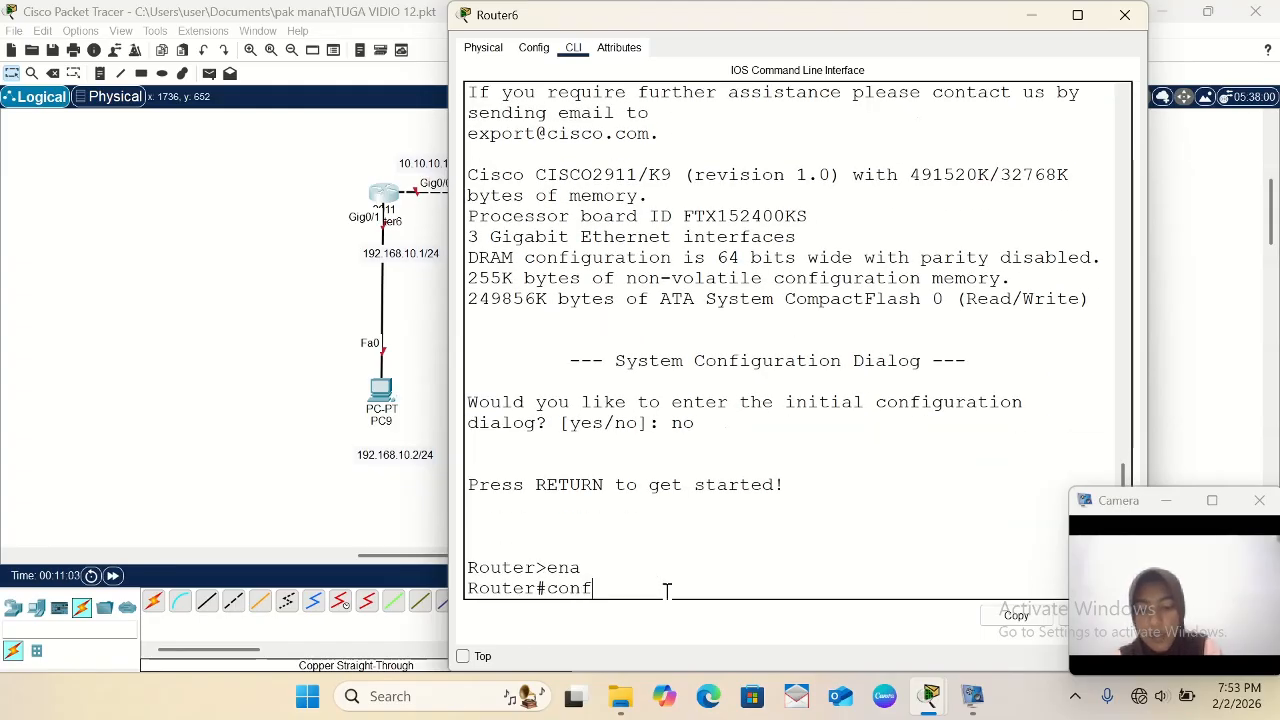
type("conf t")
key("Return")
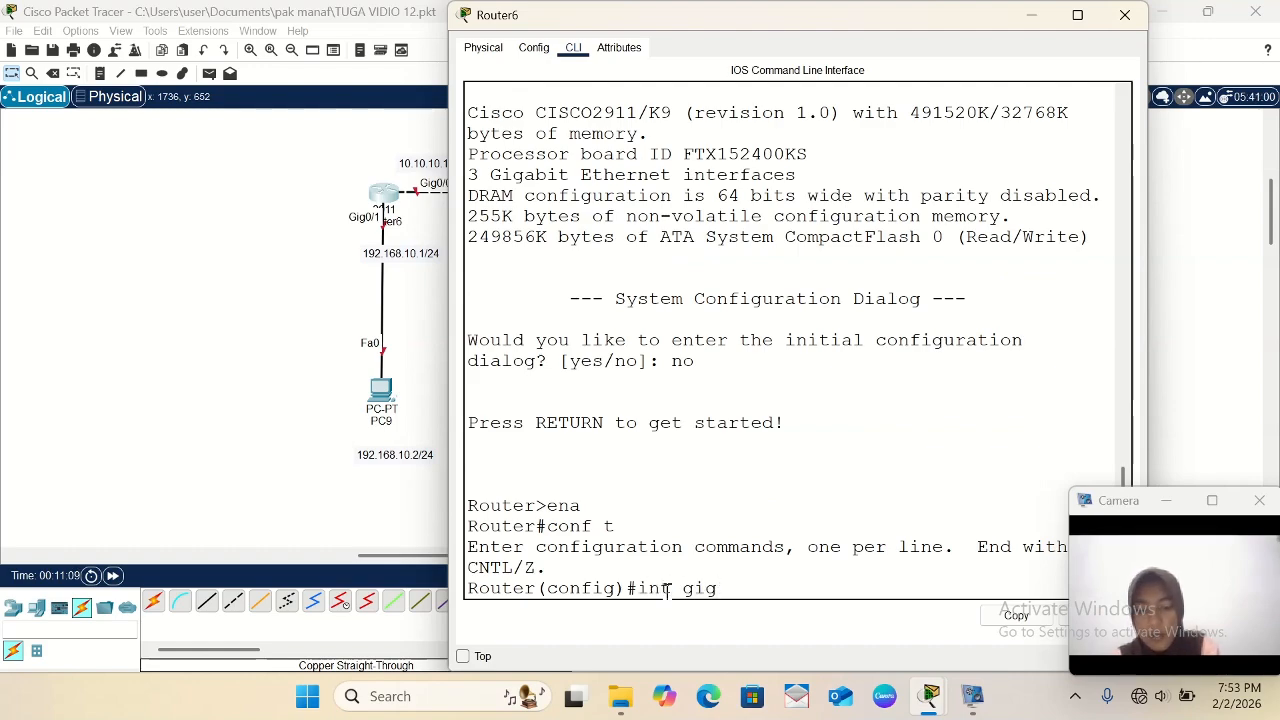
- Enter configuration of Router6's interface gig0/0 and enable it with no sh
type("int gig0/0")
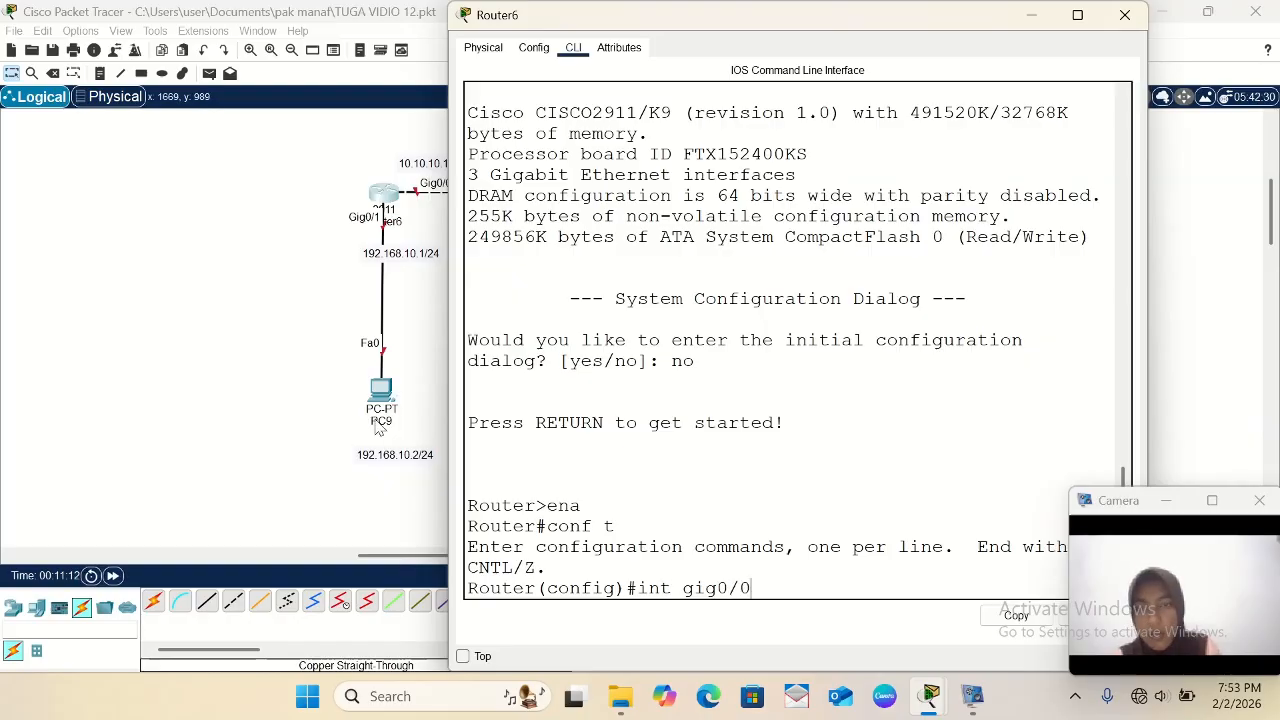
scroll(374, 428, "right", 3)
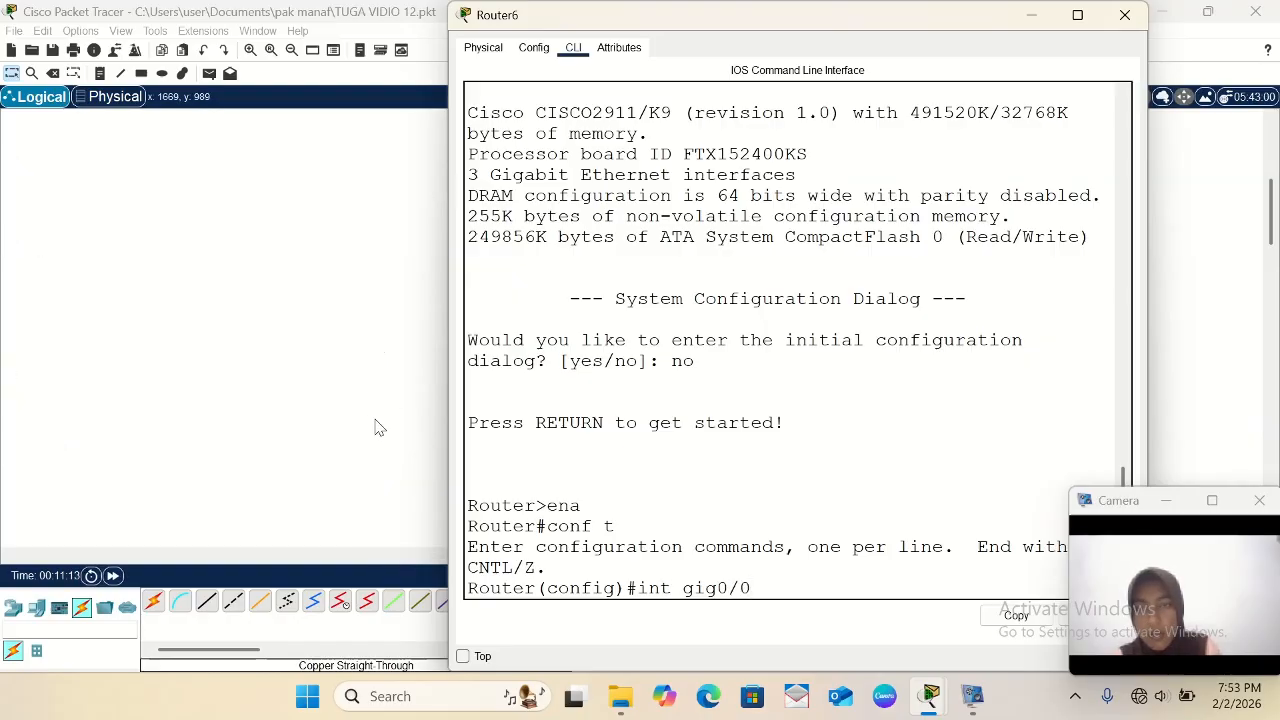
scroll(375, 428, "left", 3)
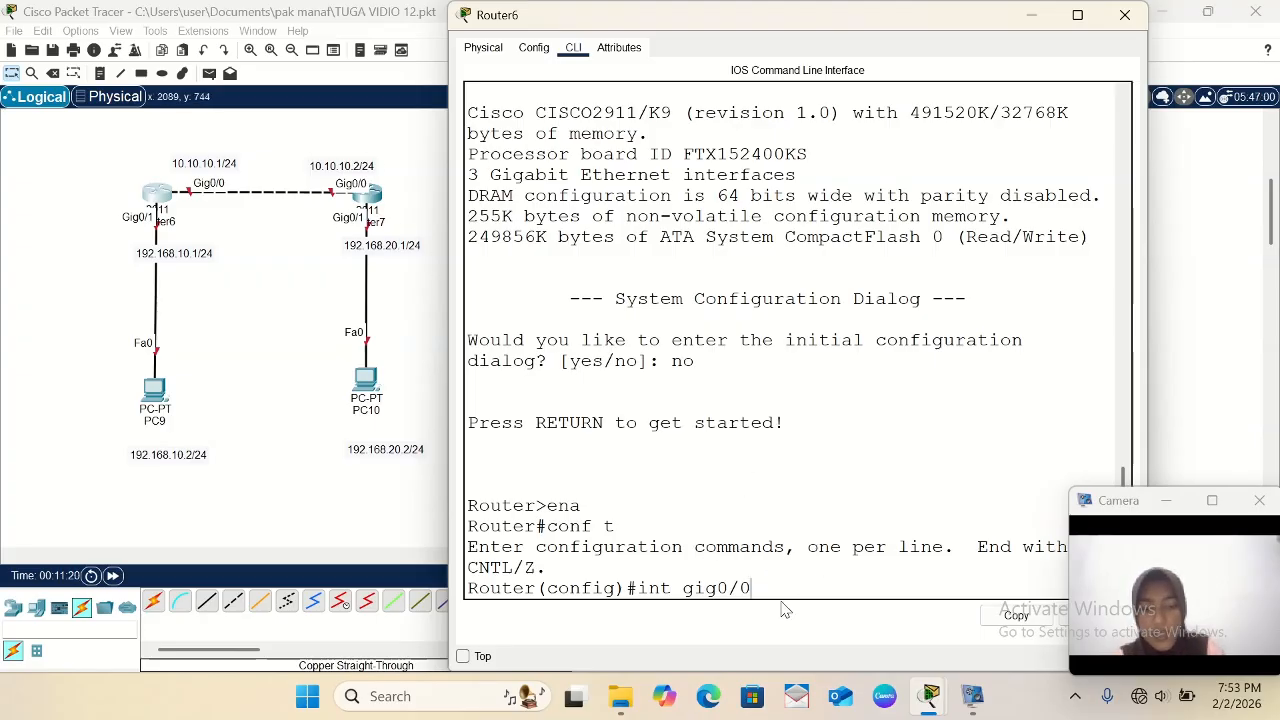
key("Return")
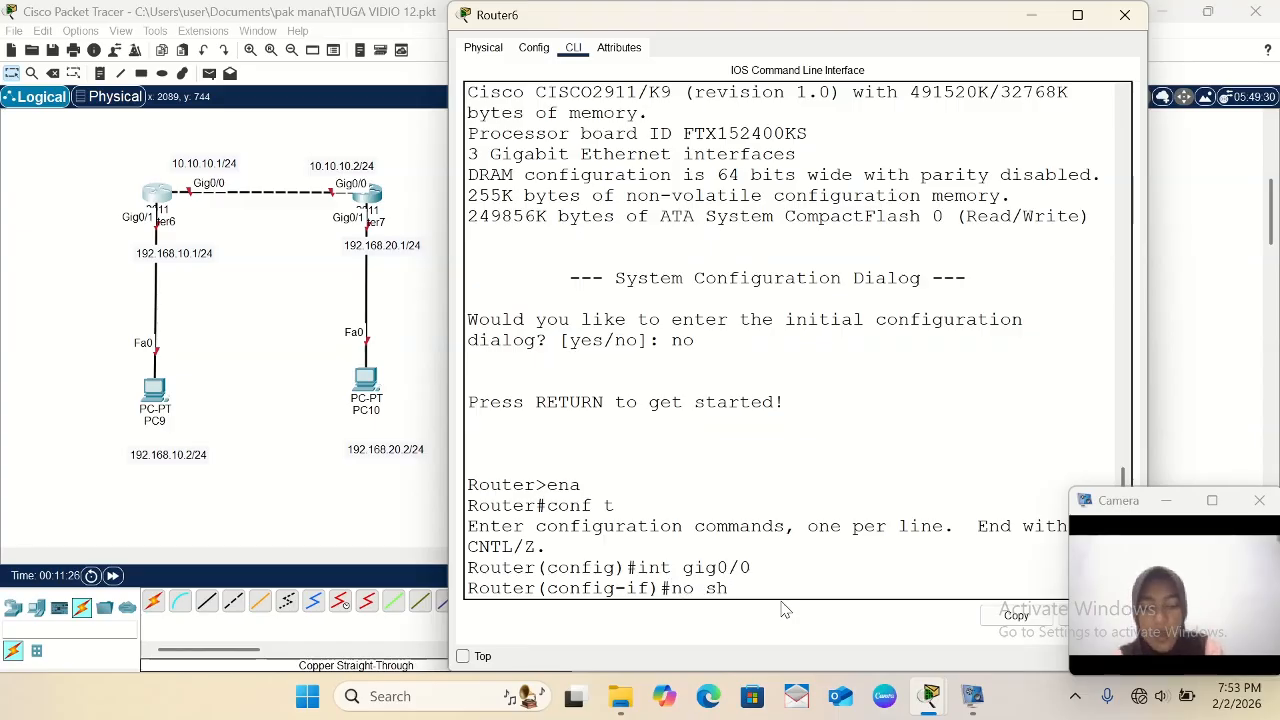
key("Return")
key("Return")
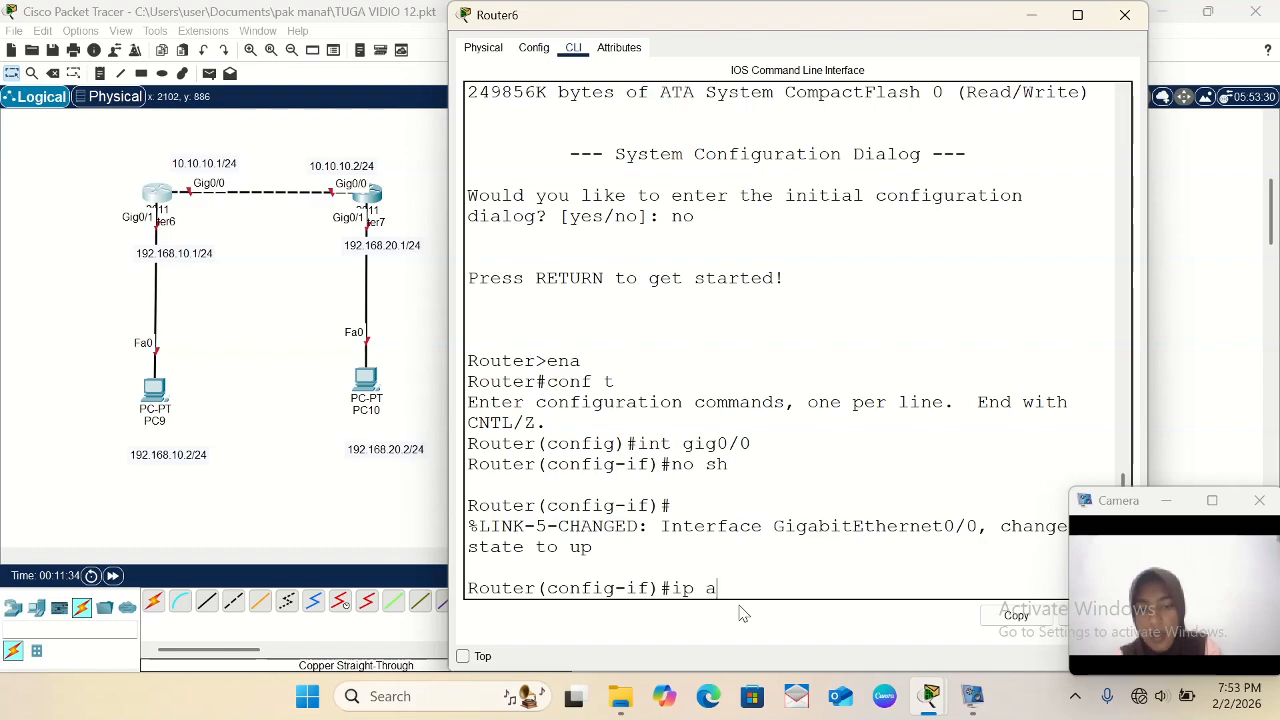
- Assign IP address 10.10.10.1 with mask 255.255.255.0 to Router6's gig0/0 and exit the interface configuration
type("10")
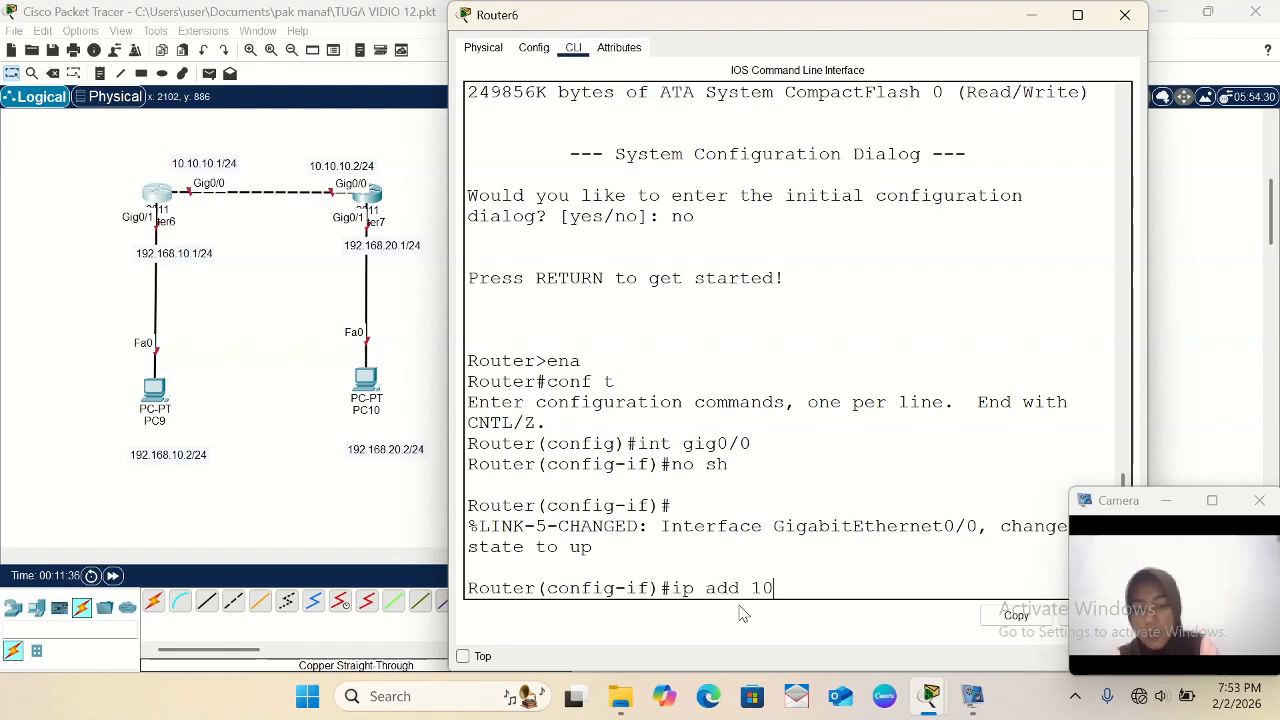
type(".10.10.1")
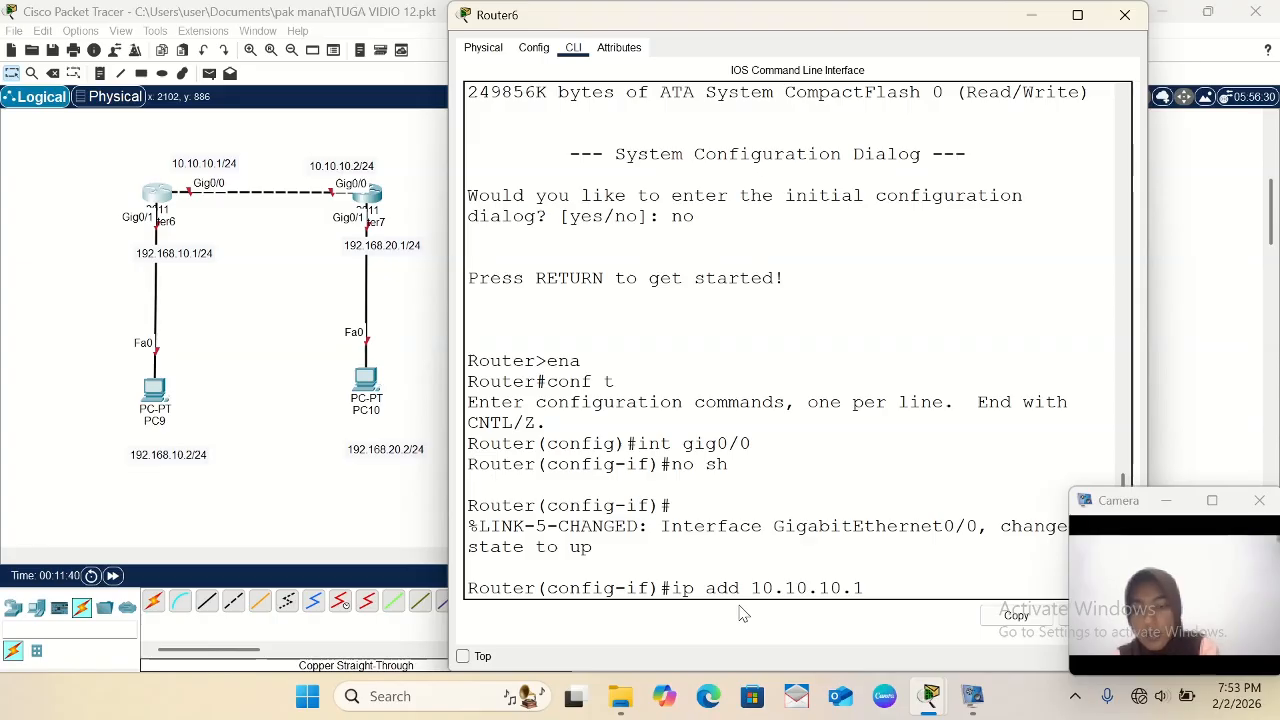
type(" 255.")
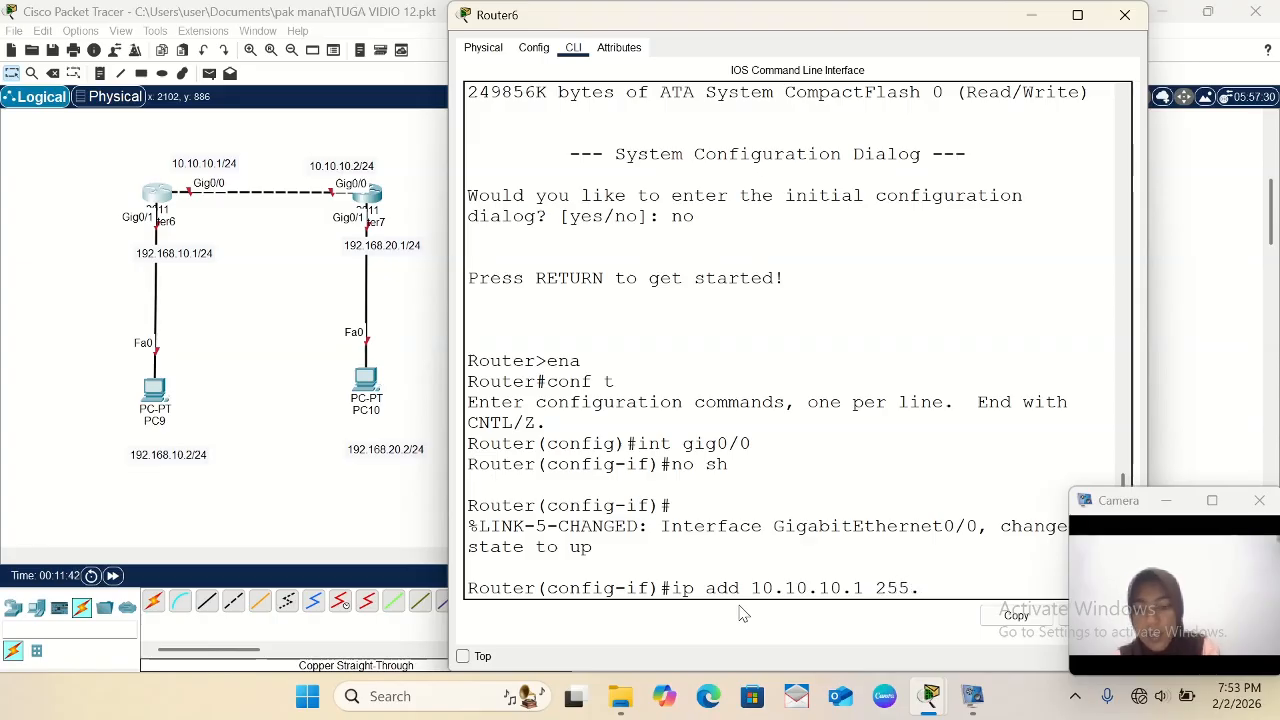
type("255.255")
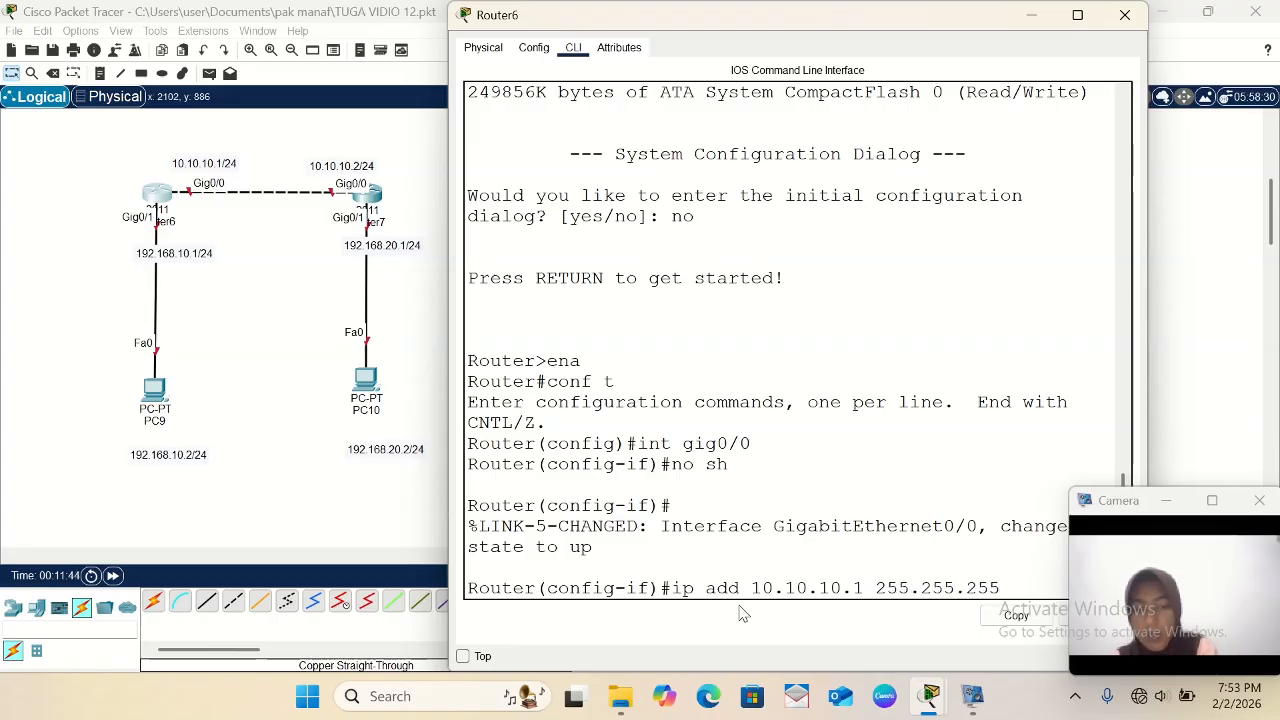
type(".255.0")
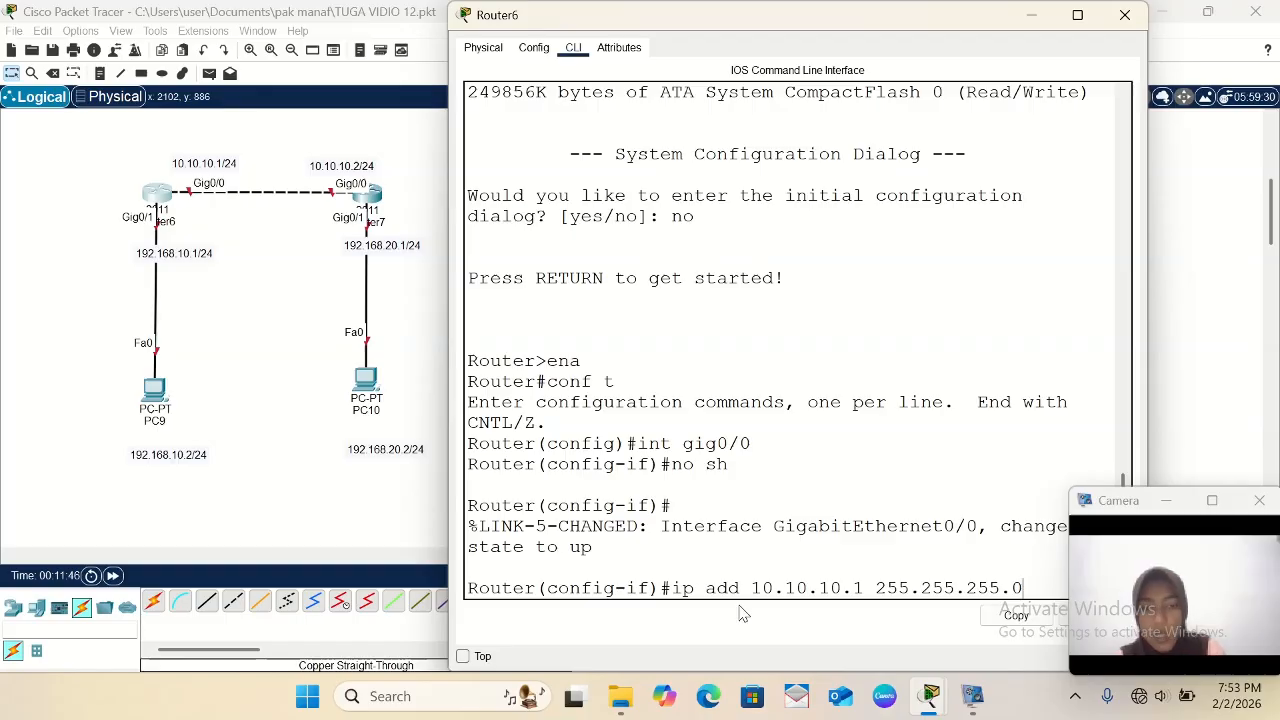
key("Return")
type("exit")
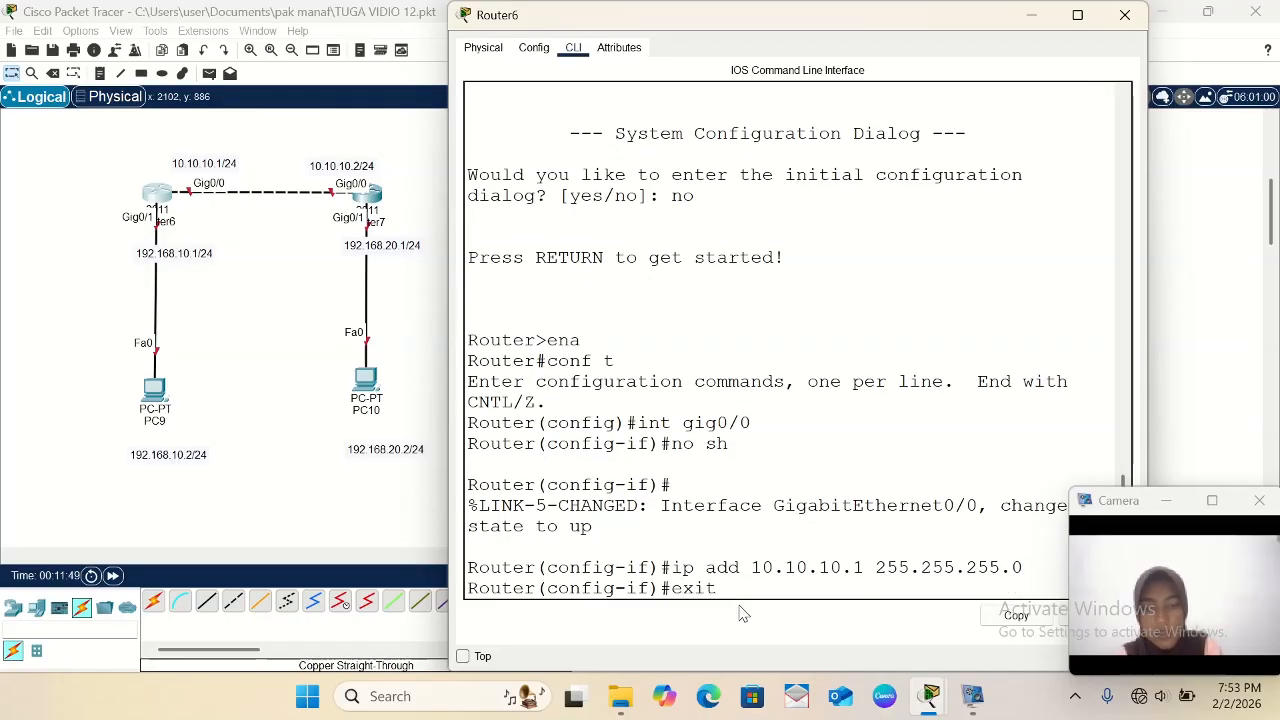
key("Return")
- Enter configuration of Router6's interface gig0/1 and enable it with no sh
type("ig)#i")
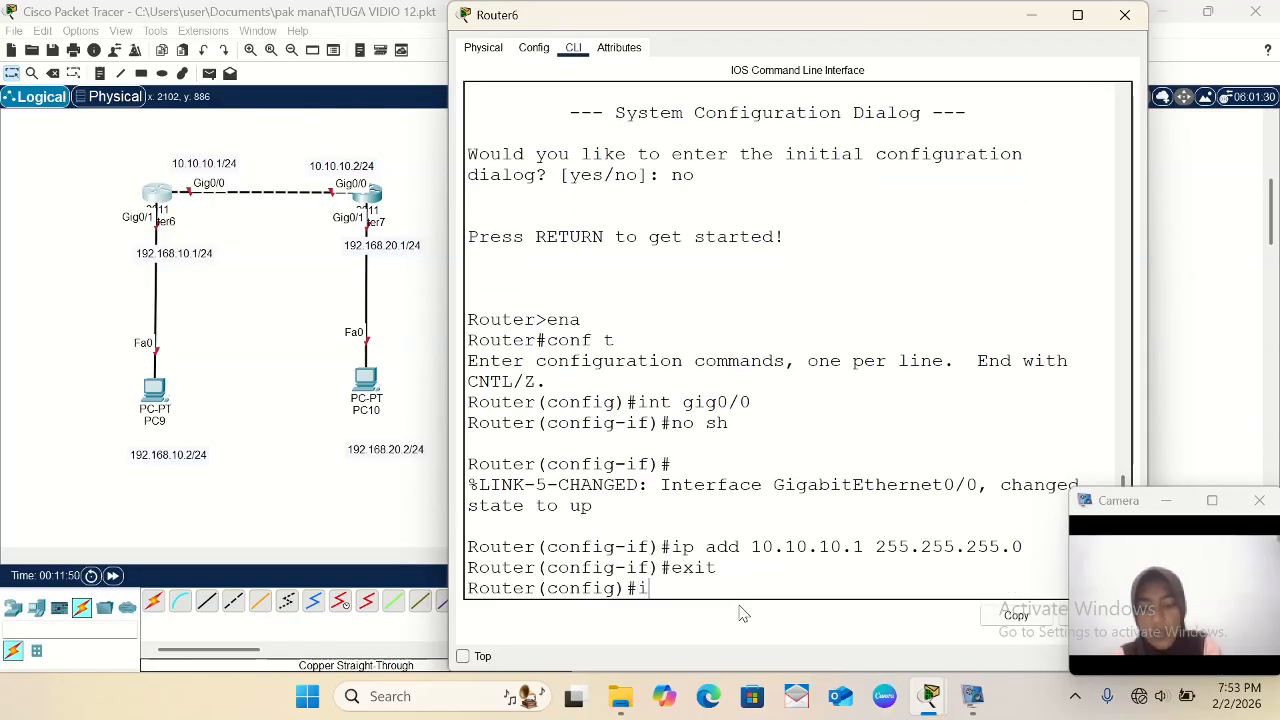
type("nt")
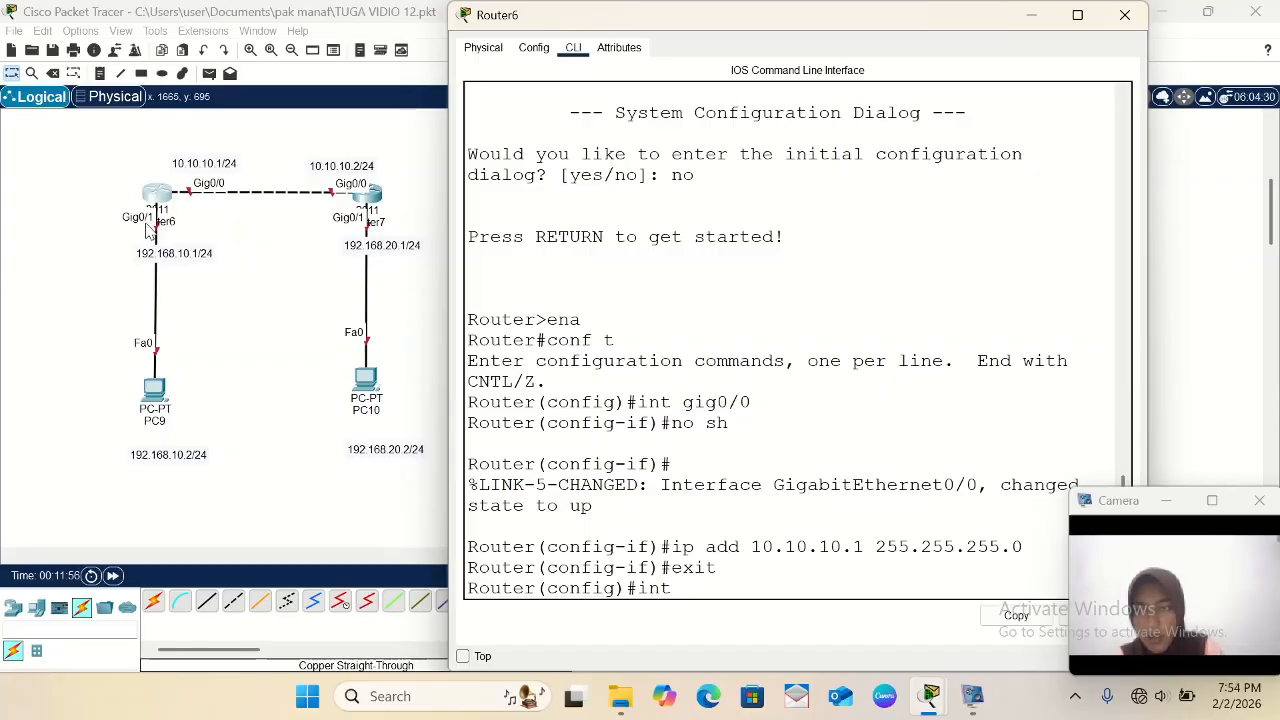
type("g")
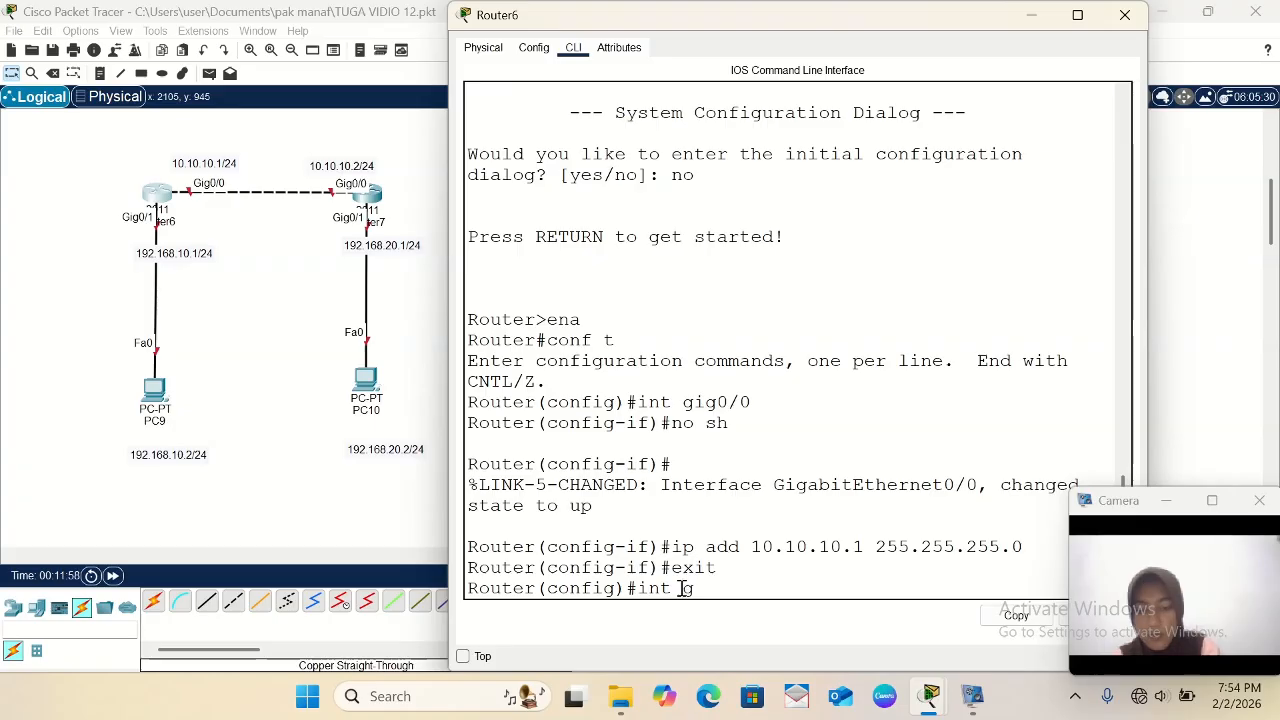
type("ig0/1")
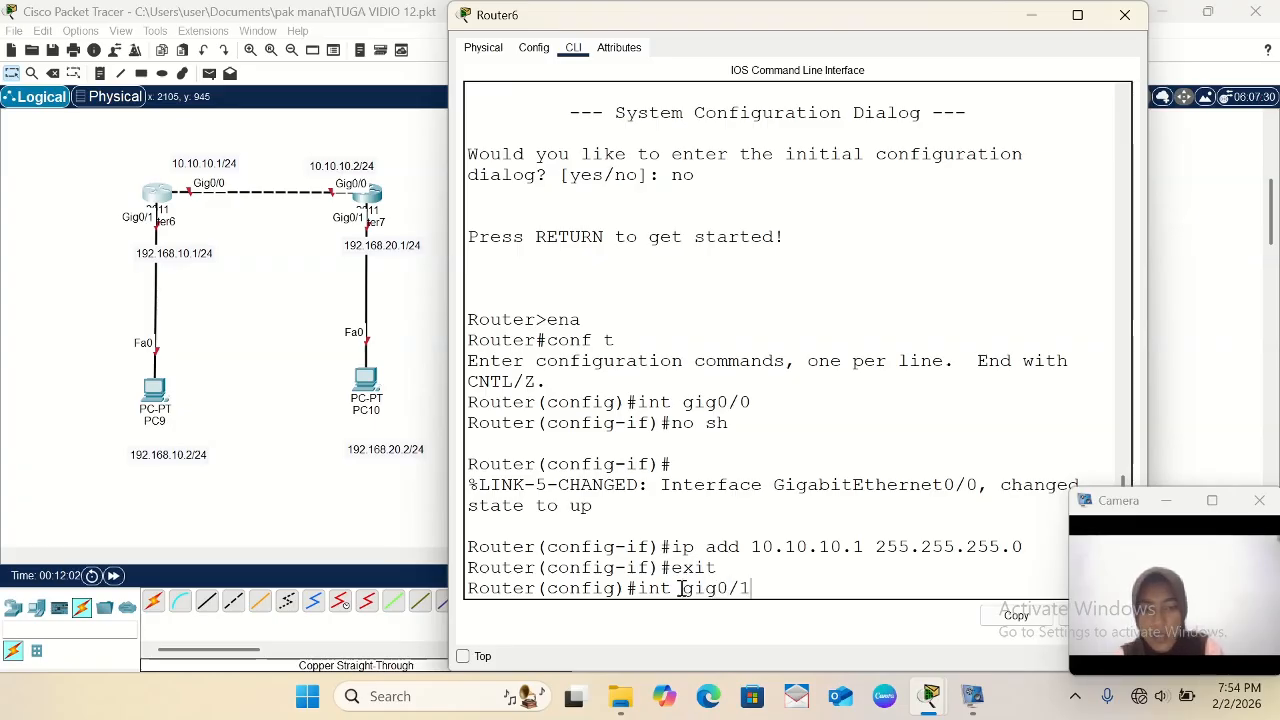
key("Return")
type("no sh")
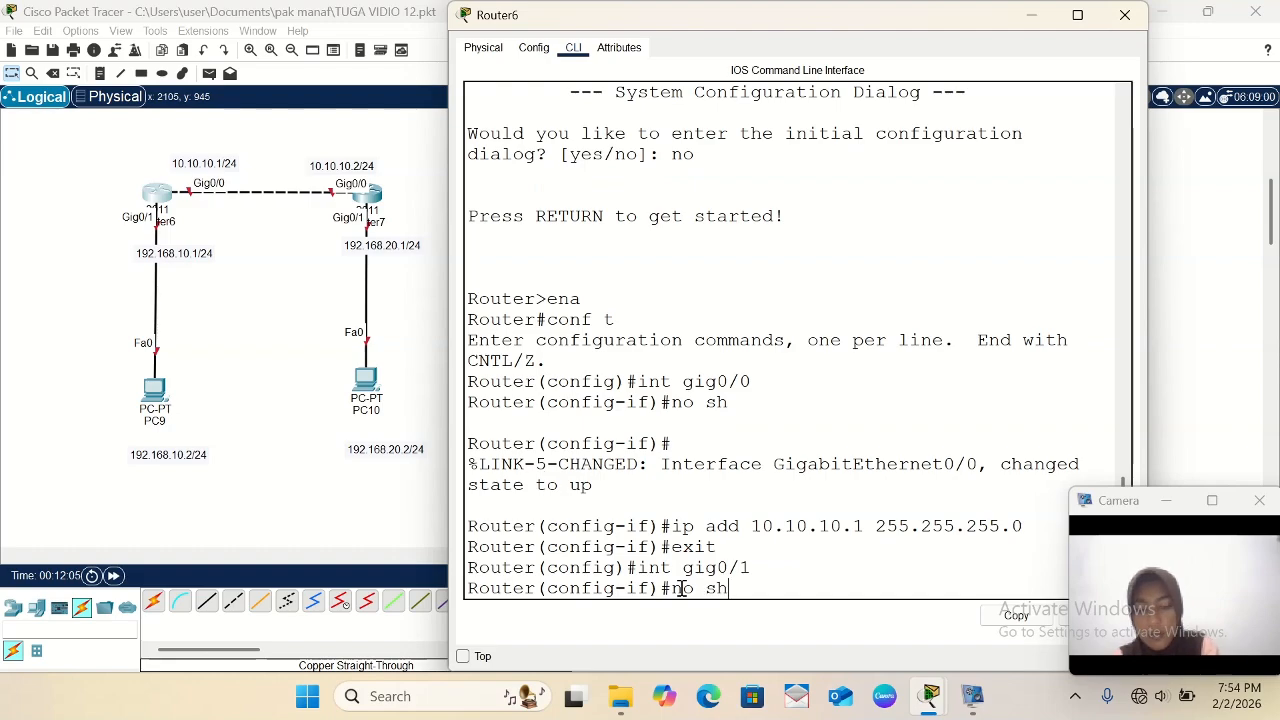
key("Return")
key("Return")
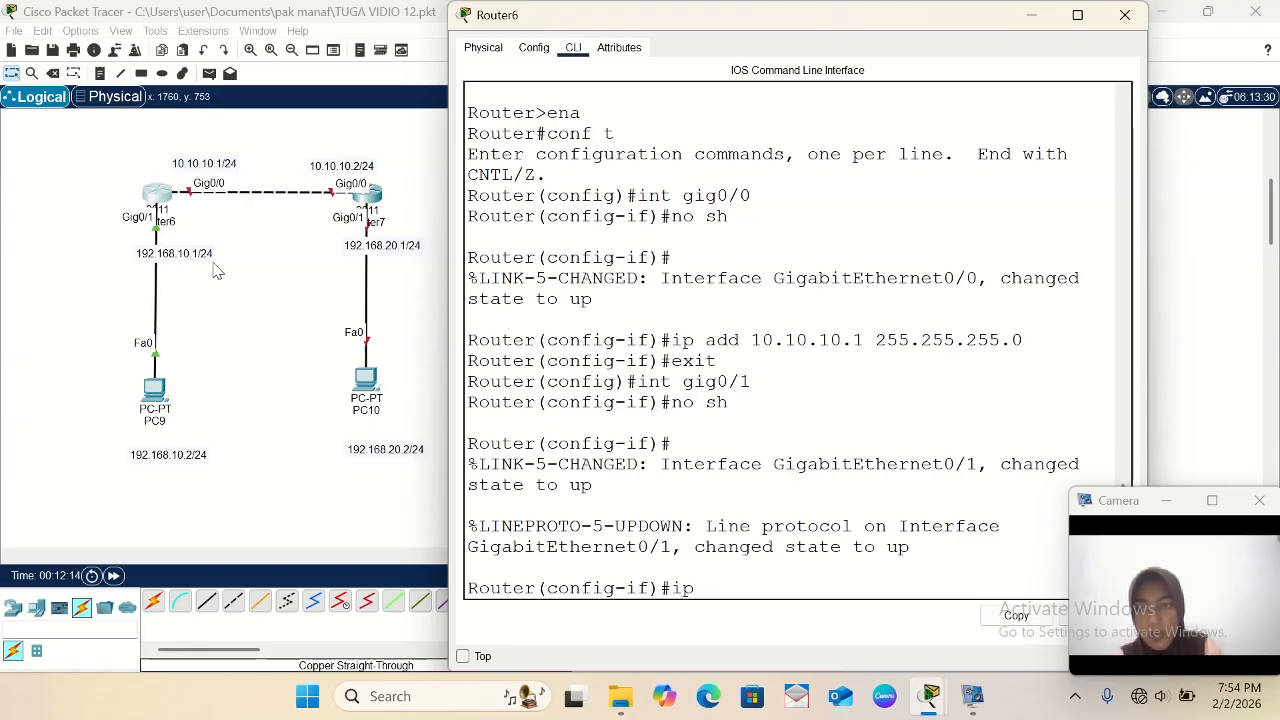
- Assign IP address 192.168.10.1 with mask 255.255.255.0 to Router6's interface gig0/1
type("add ")
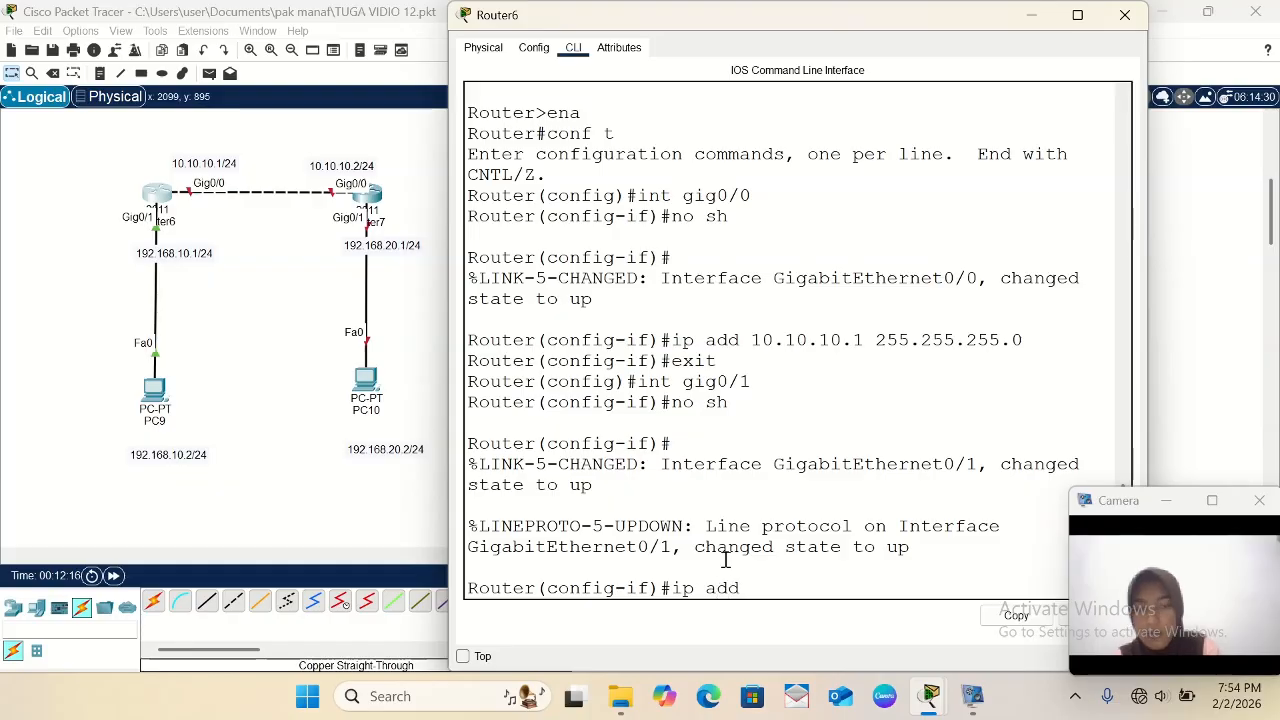
type("192.16")
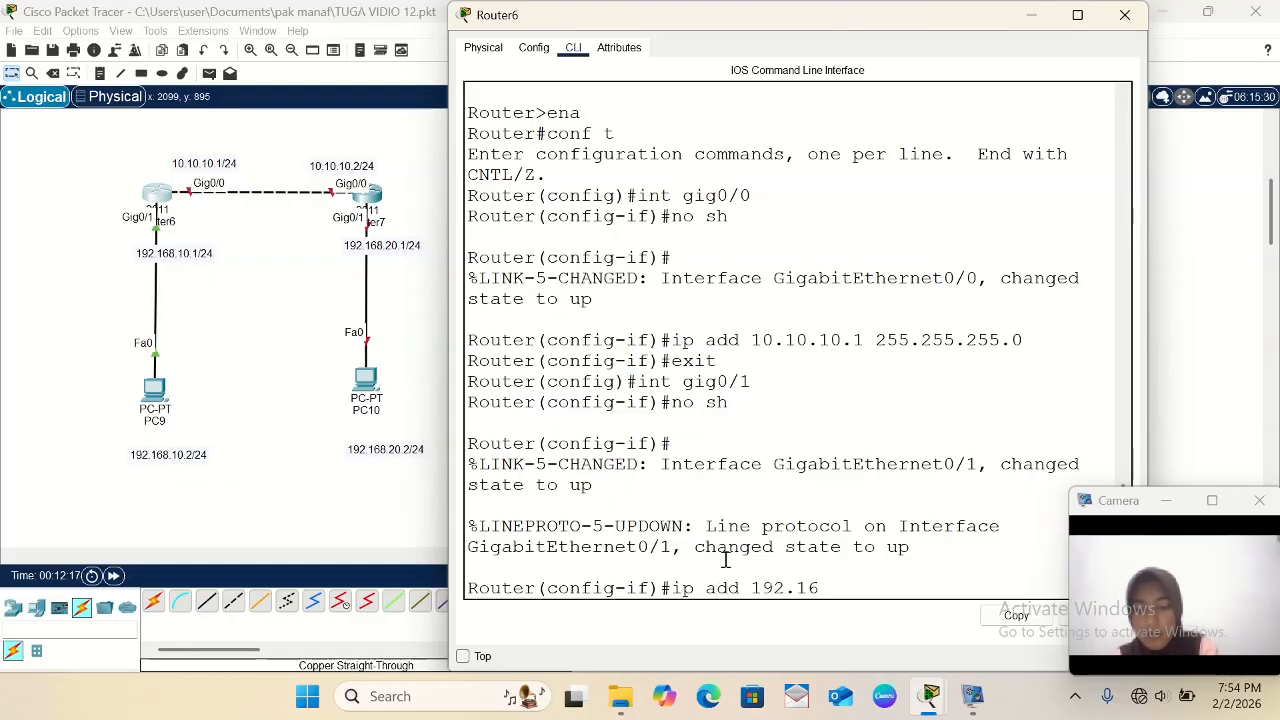
type("8.10")
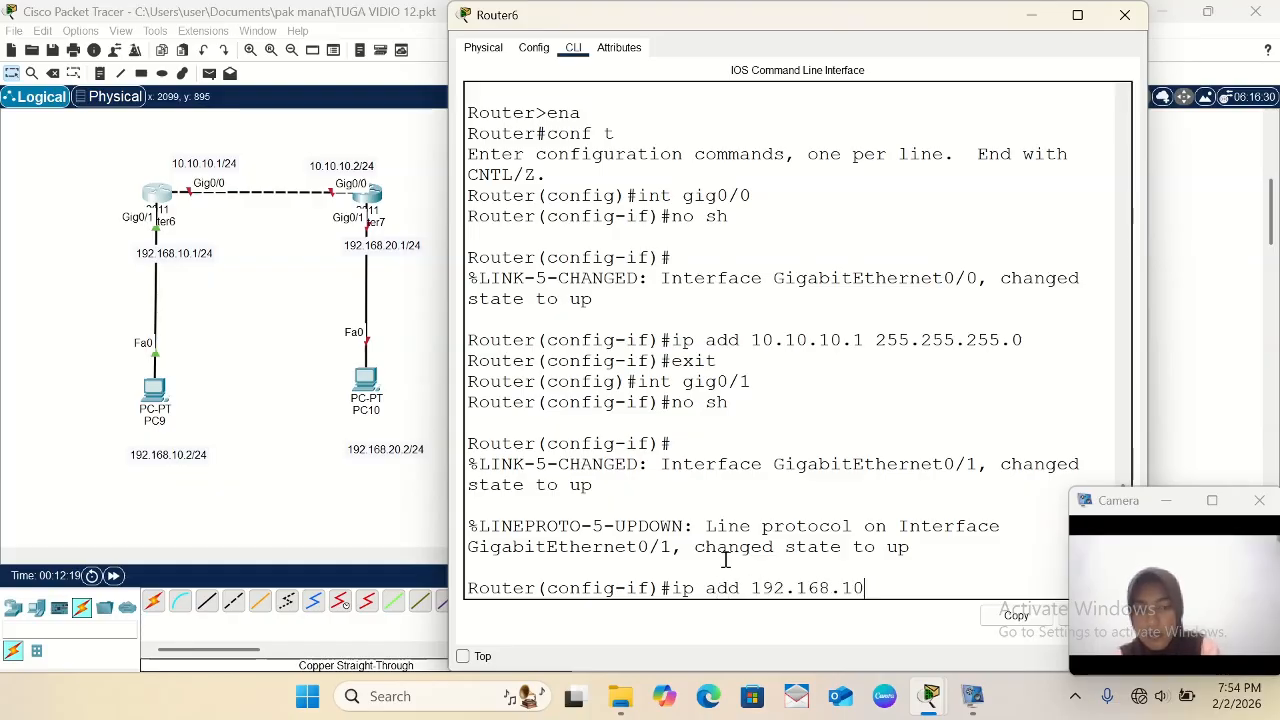
type(".1 25")
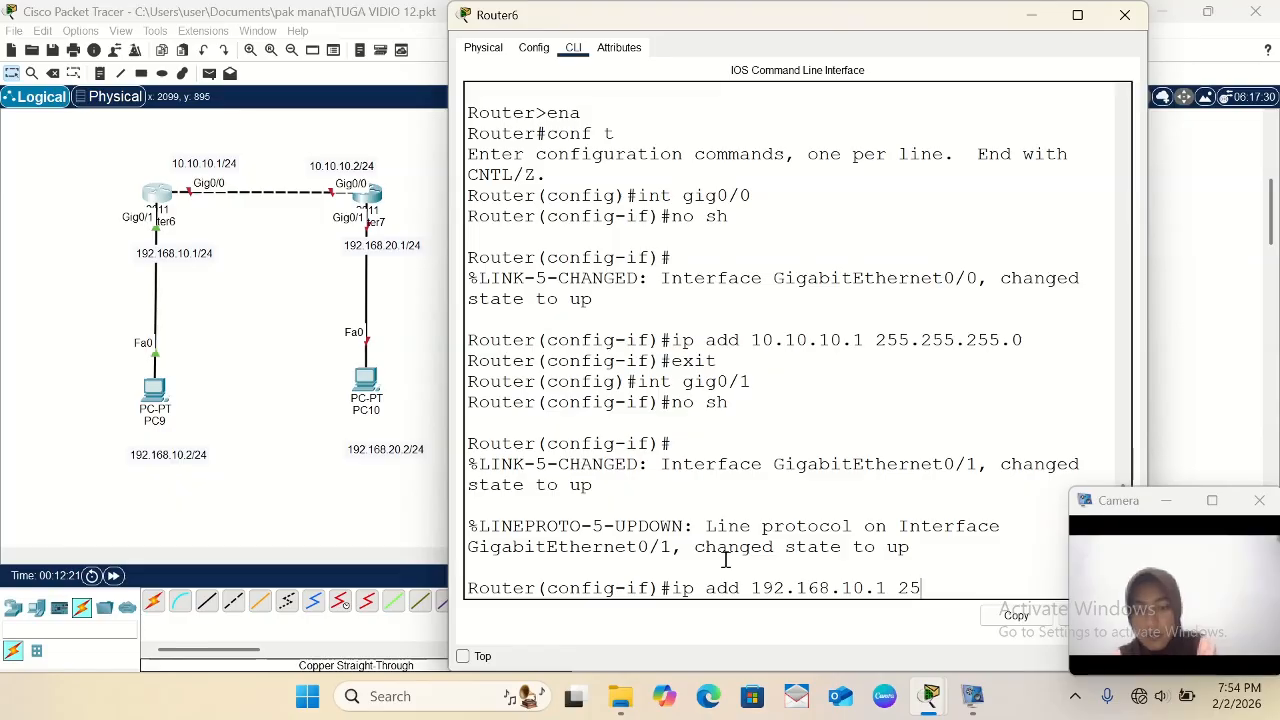
type("5.255")
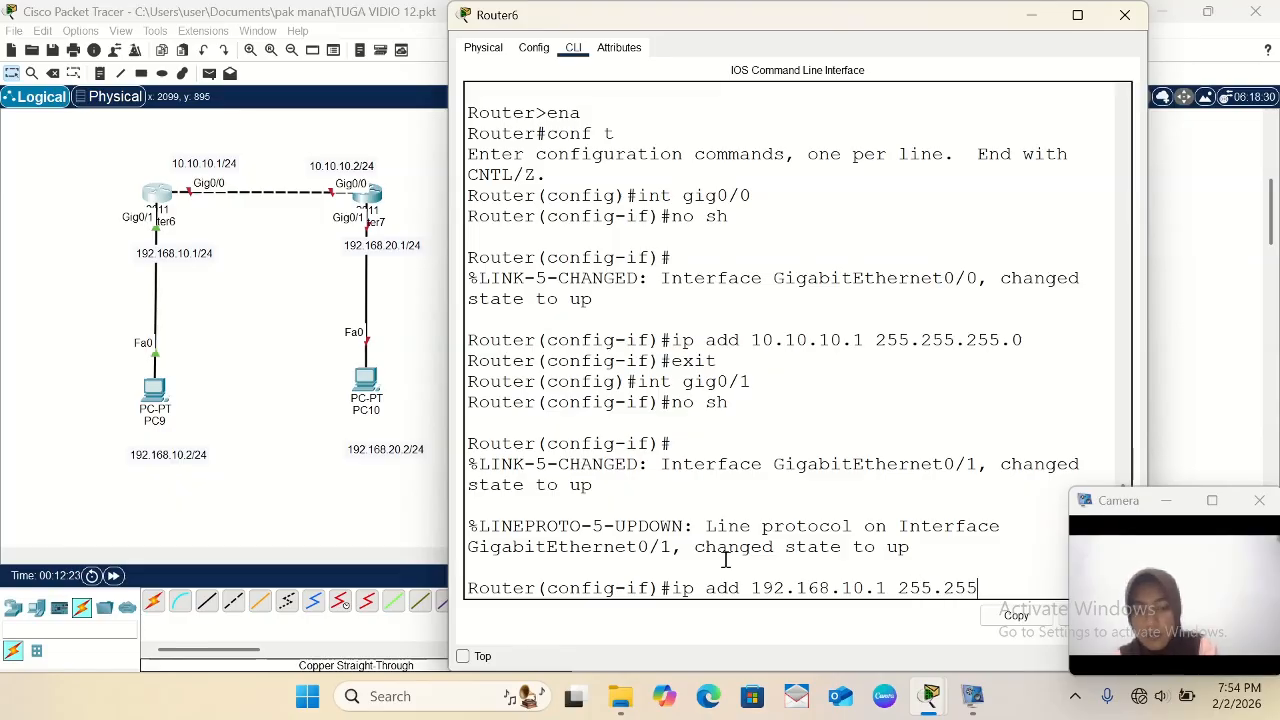
type(".255.0")
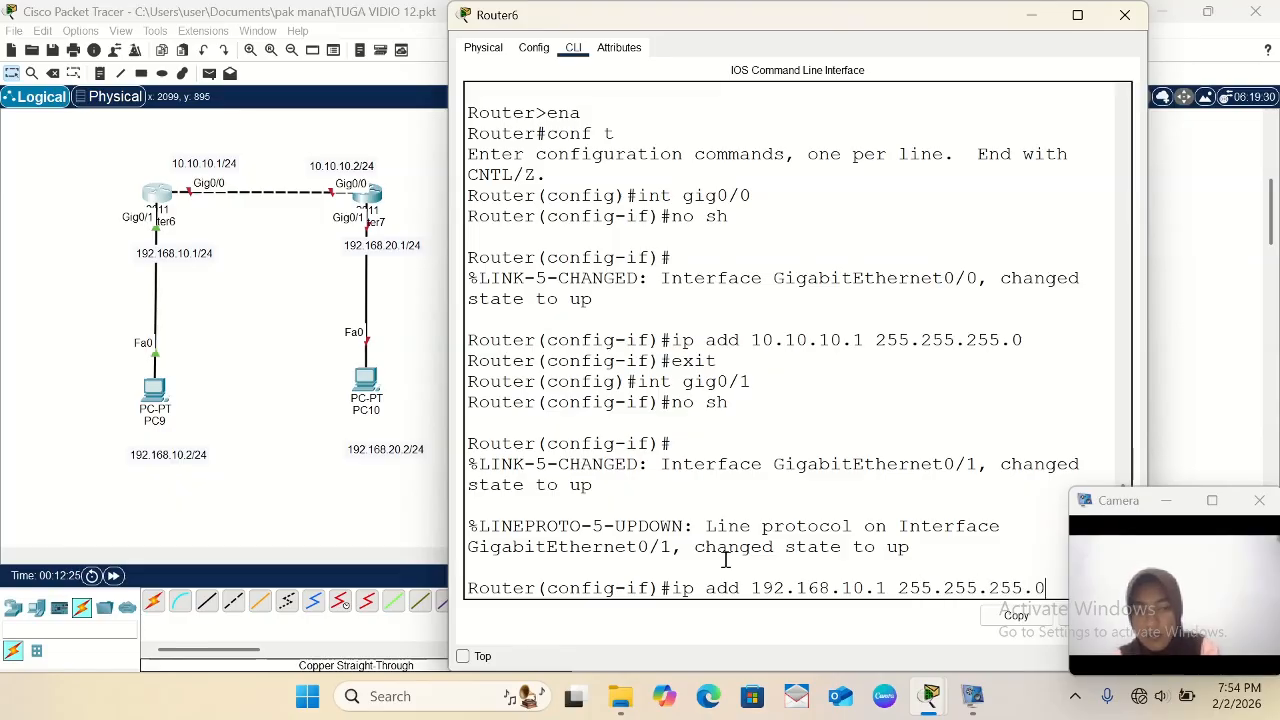
key("Return")
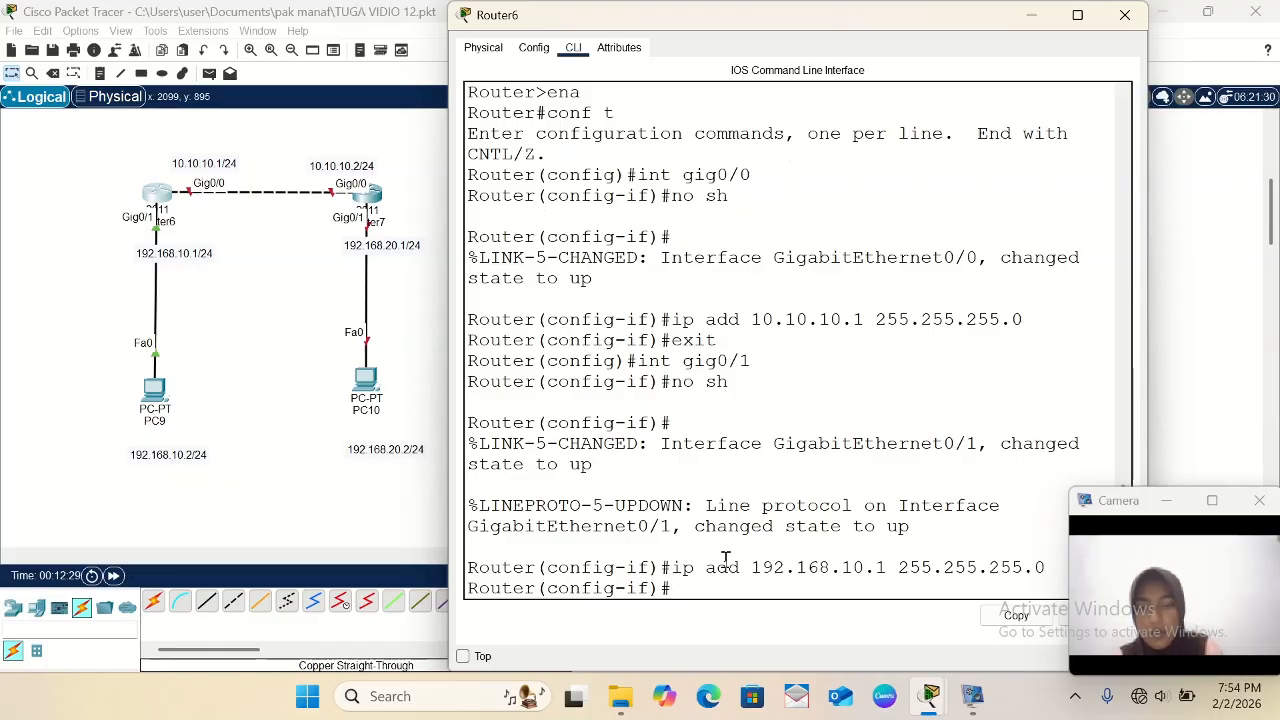
- Open Router7's command line and answer no to the initial configuration dialog
left_click(378, 197)
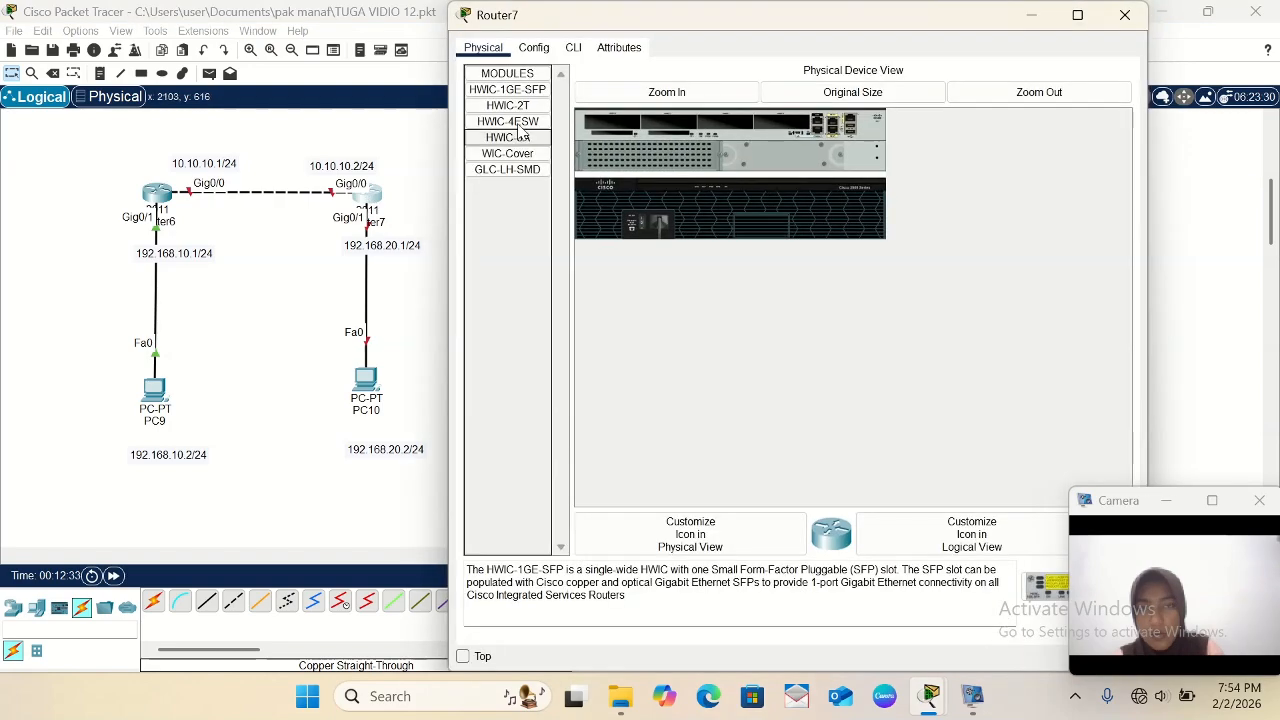
left_click(573, 48)
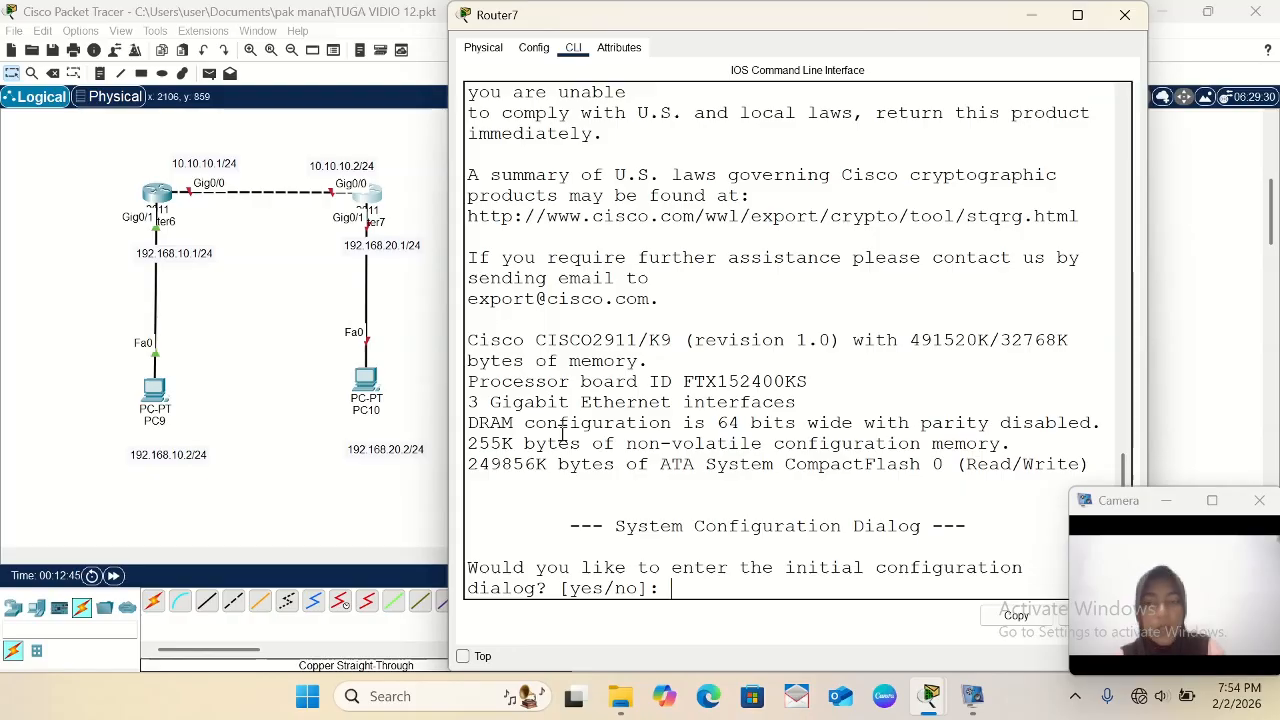
type("no")
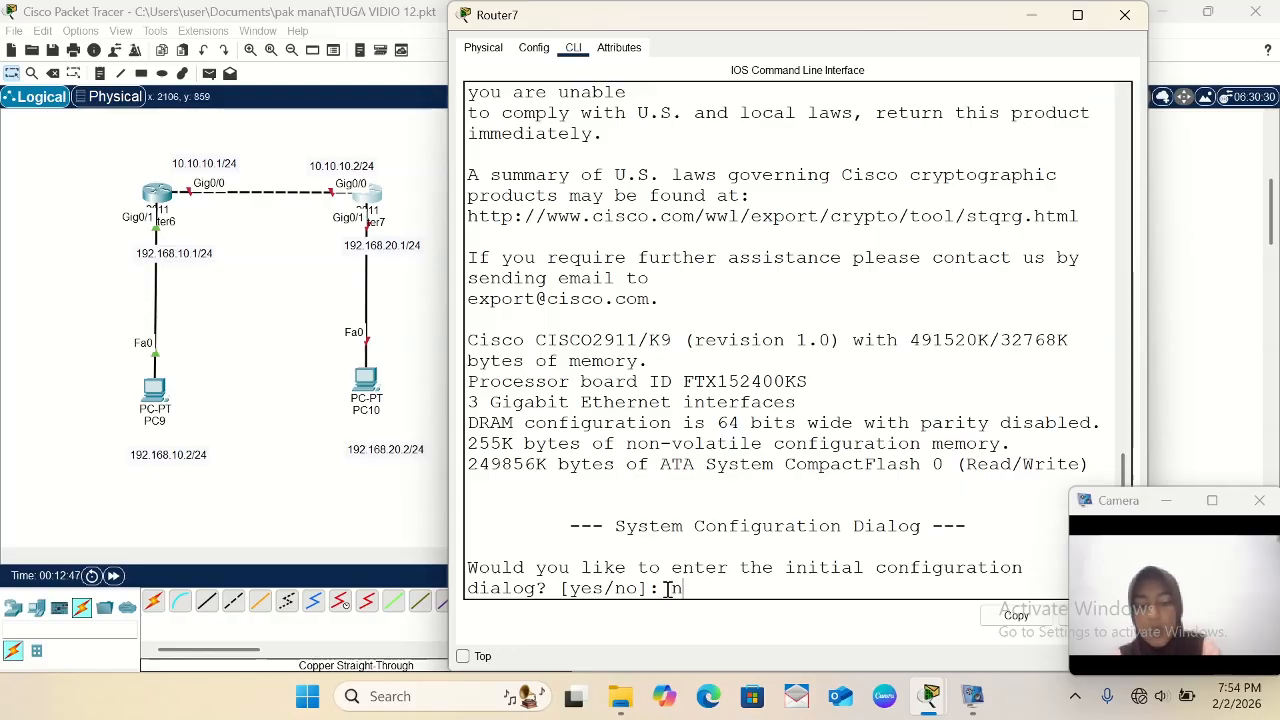
key("Return")
- Enter privileged mode with ena and global configuration mode with conf t on Router7
key("Return")
type("ena")
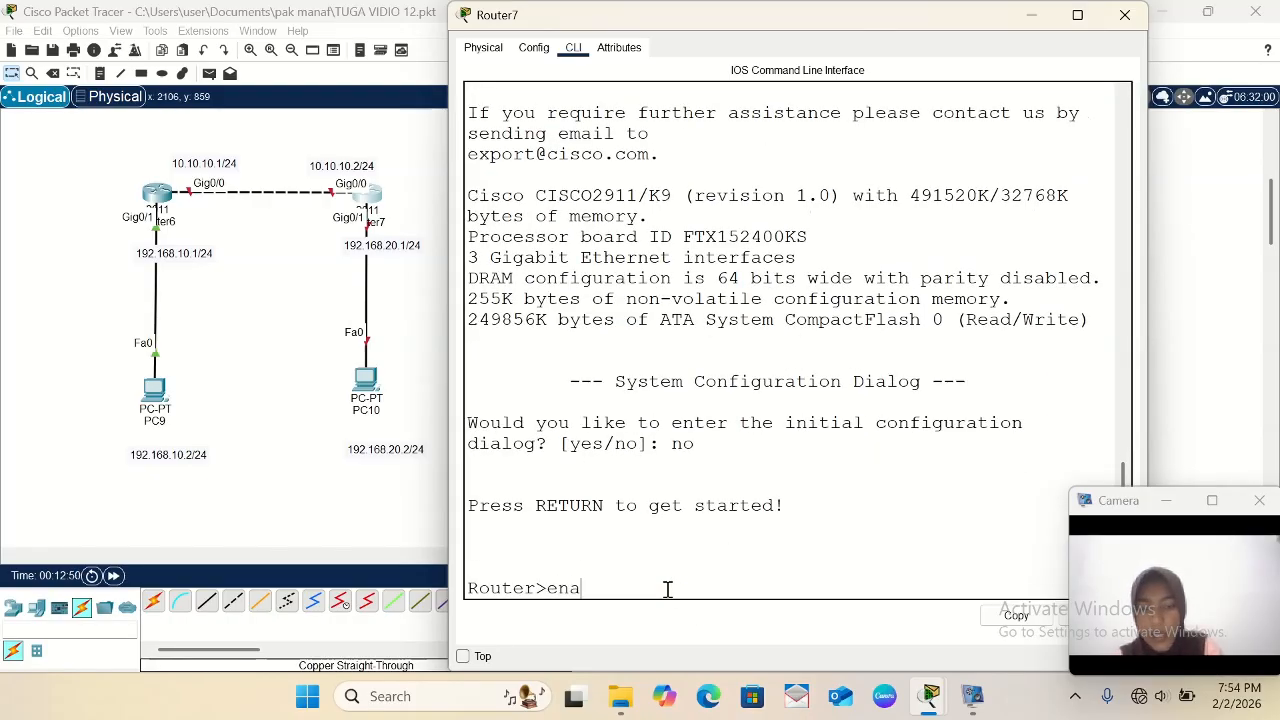
key("Return")
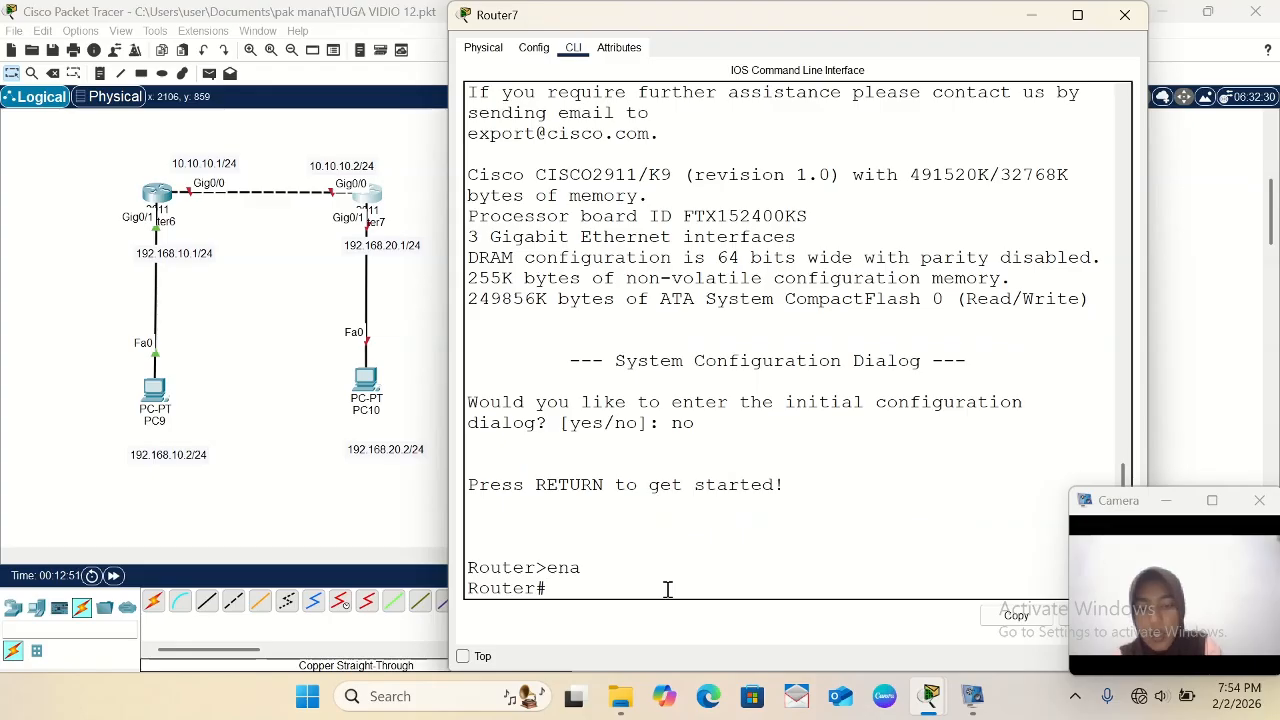
type("conft")
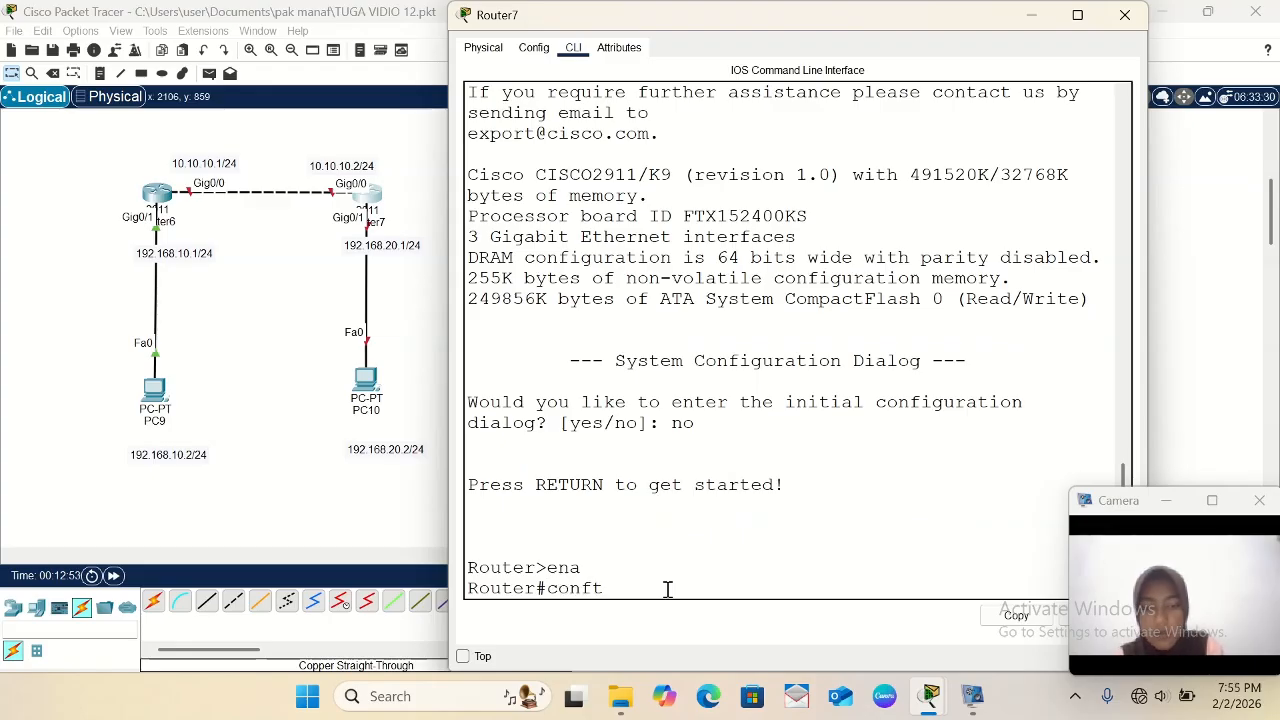
key("BackSpace")
type("t")
key("Return")
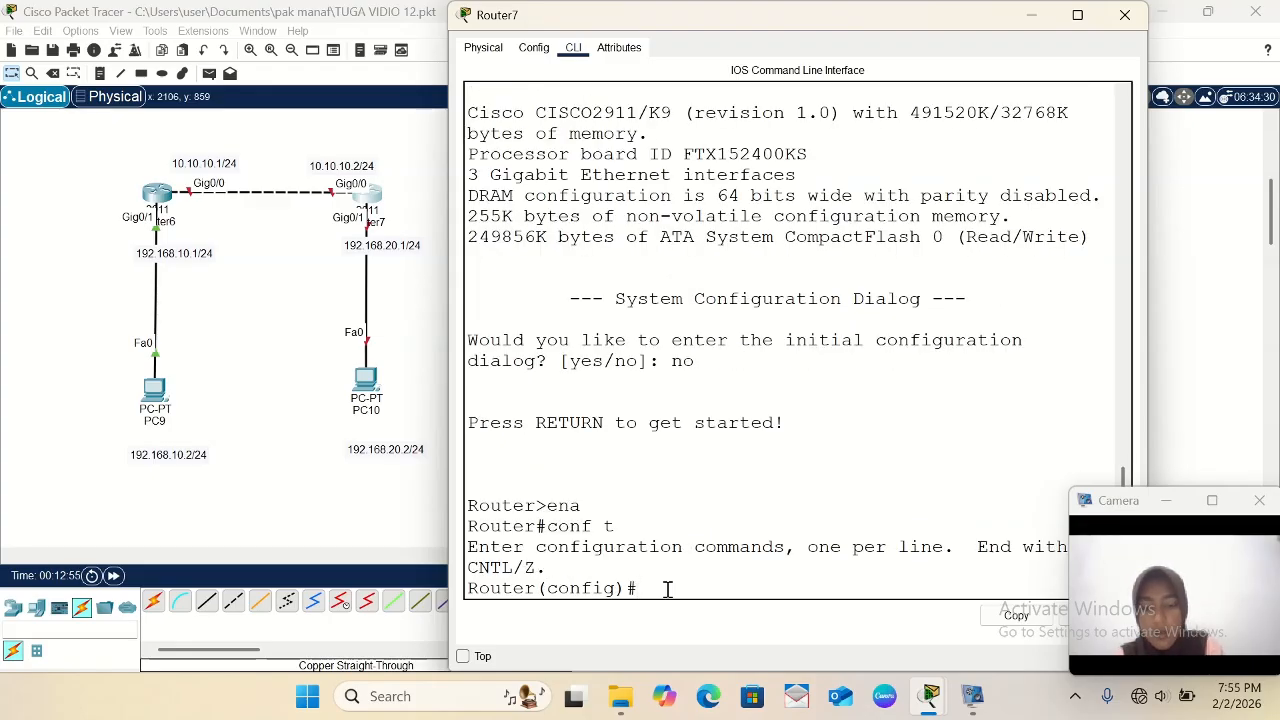
- Enter configuration of Router7's interface gig0/0 and enable it with no sh
type("int")
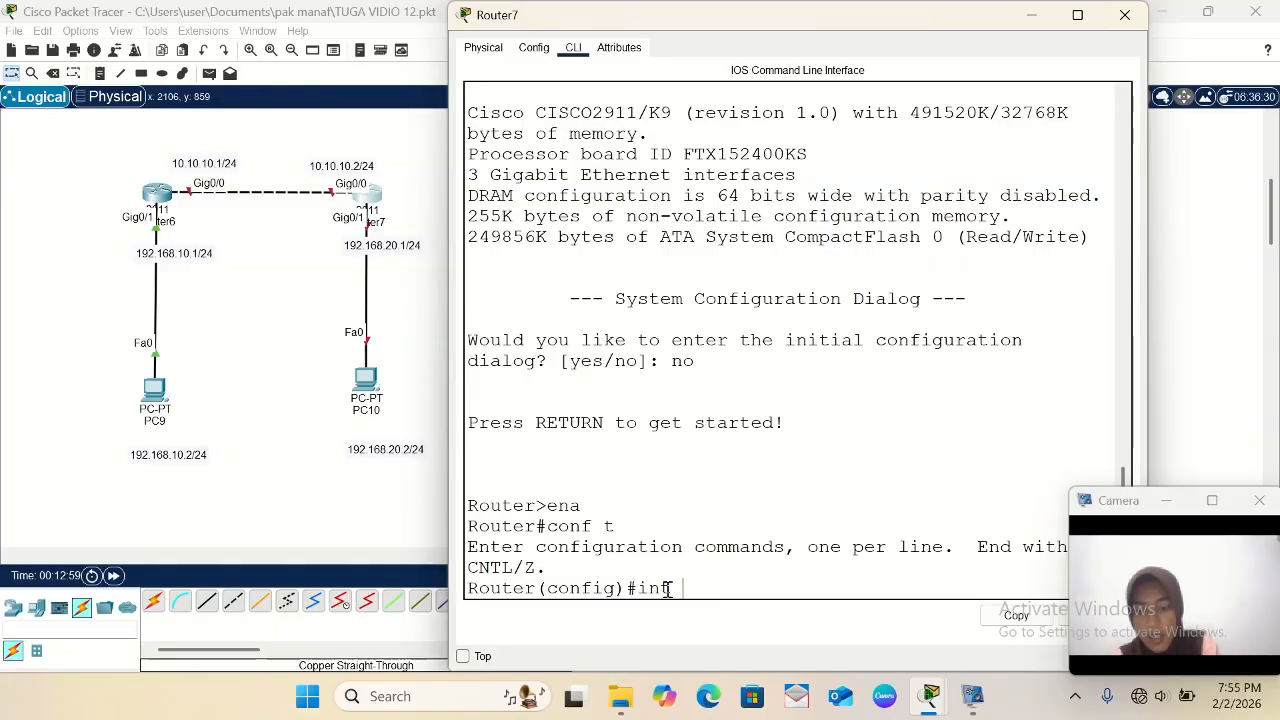
type(" gig0")
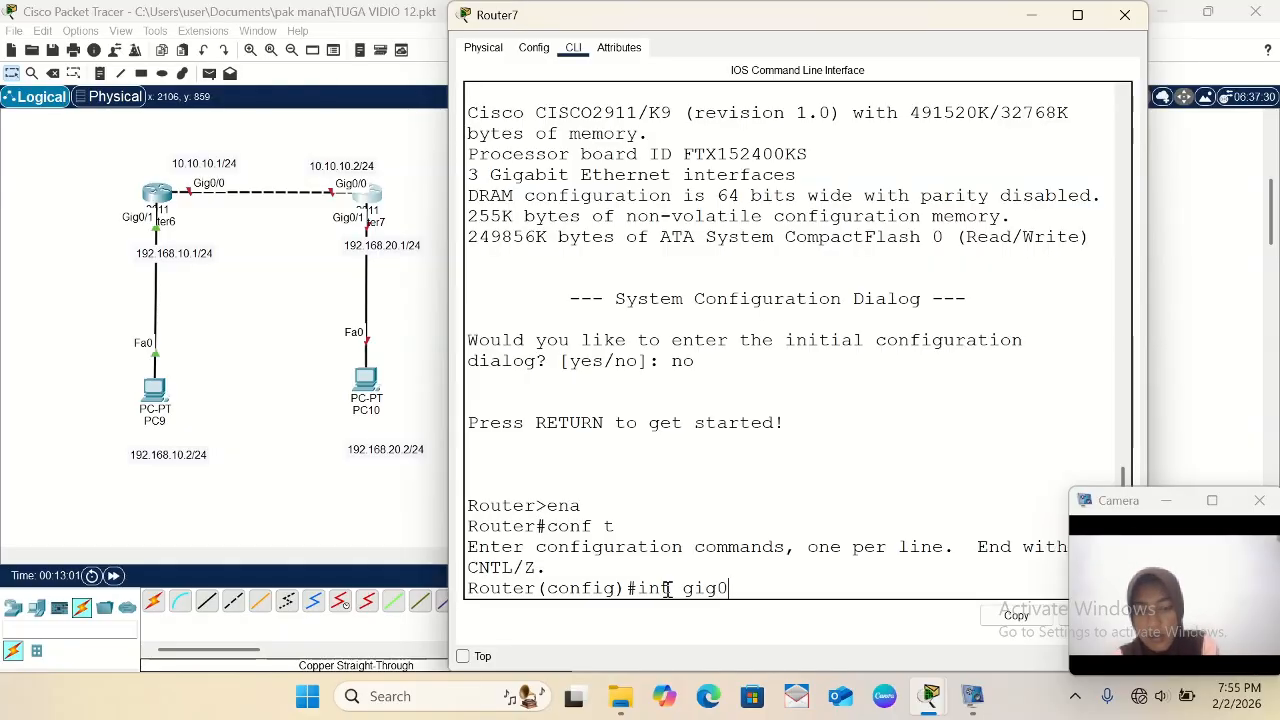
type("/0")
key("Return")
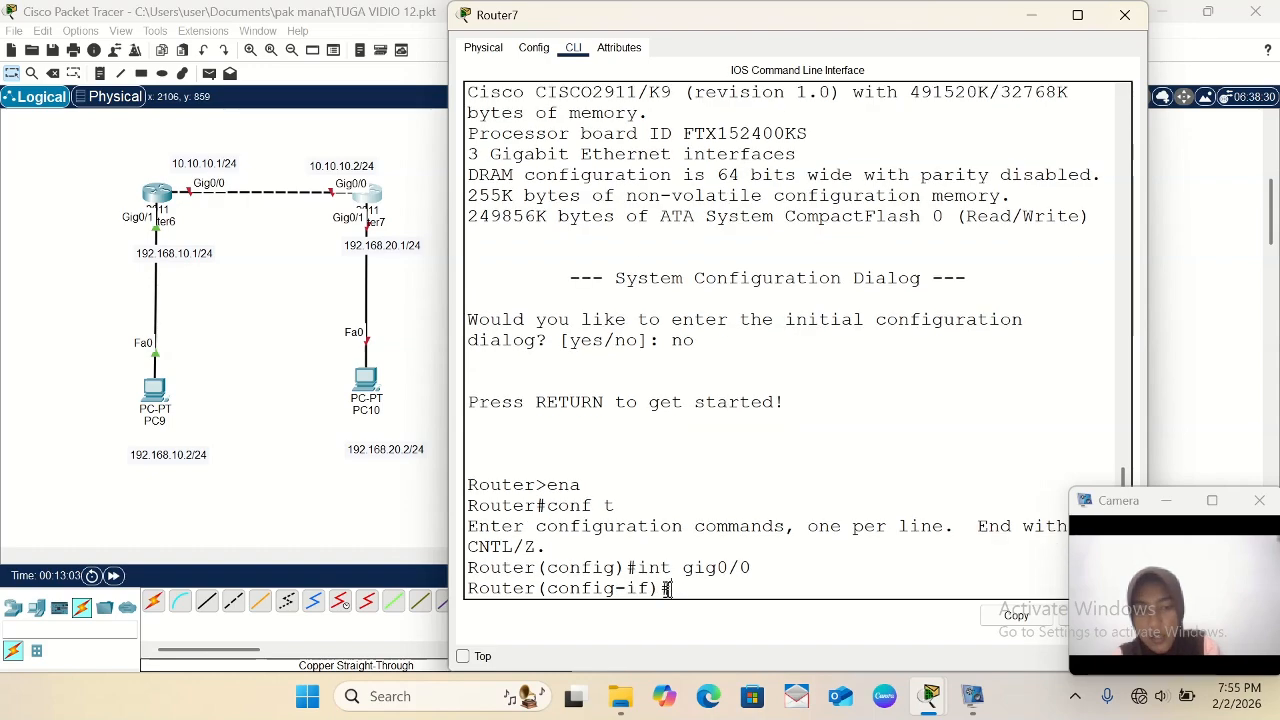
type("no sh")
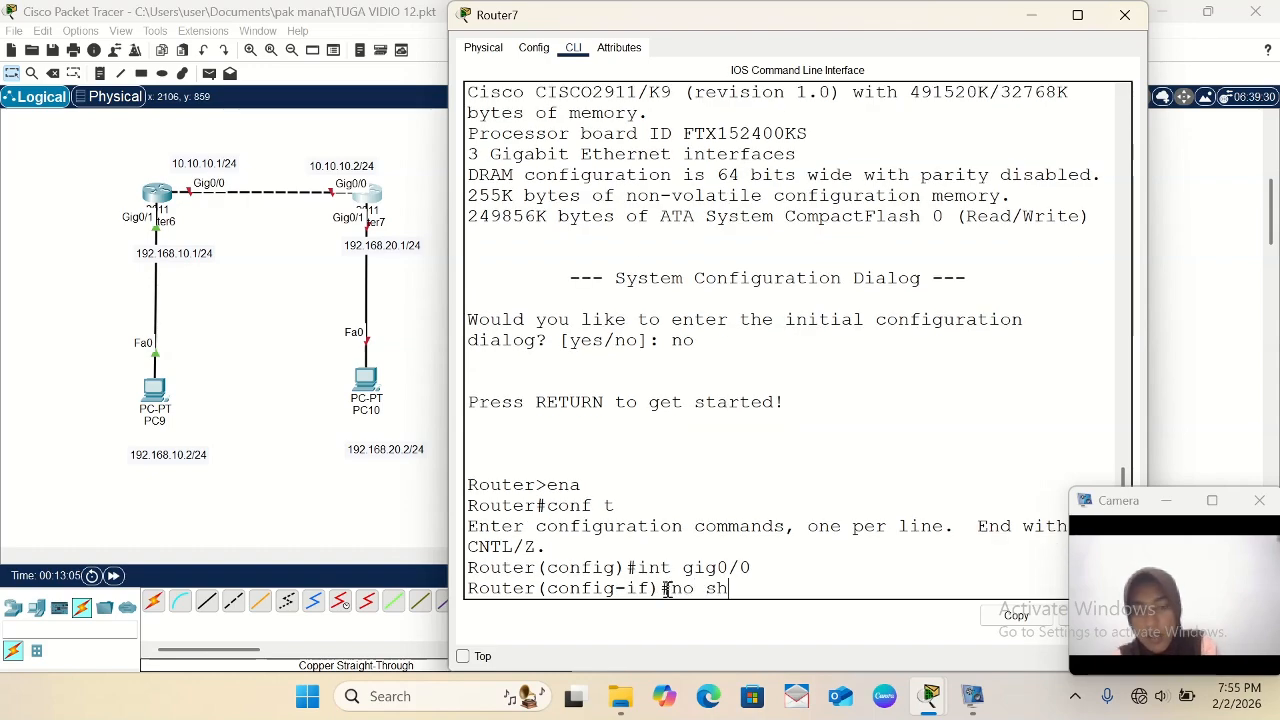
key("Return")
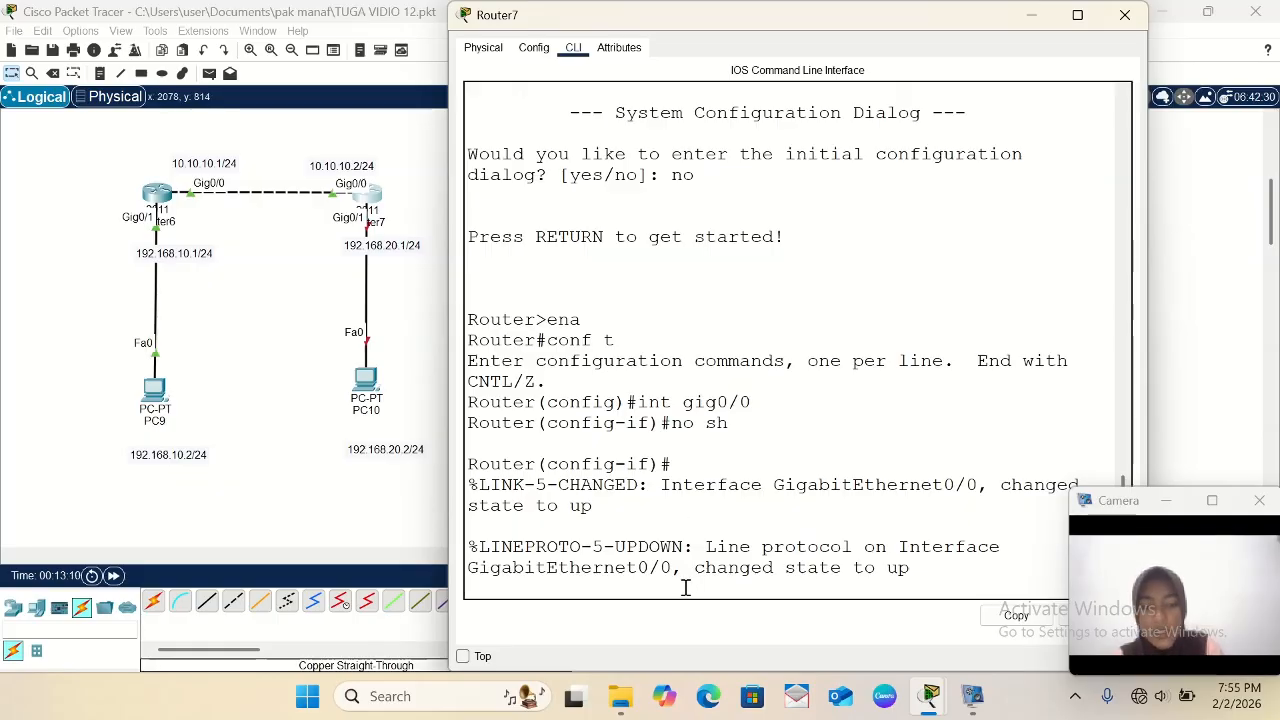
key("Return")
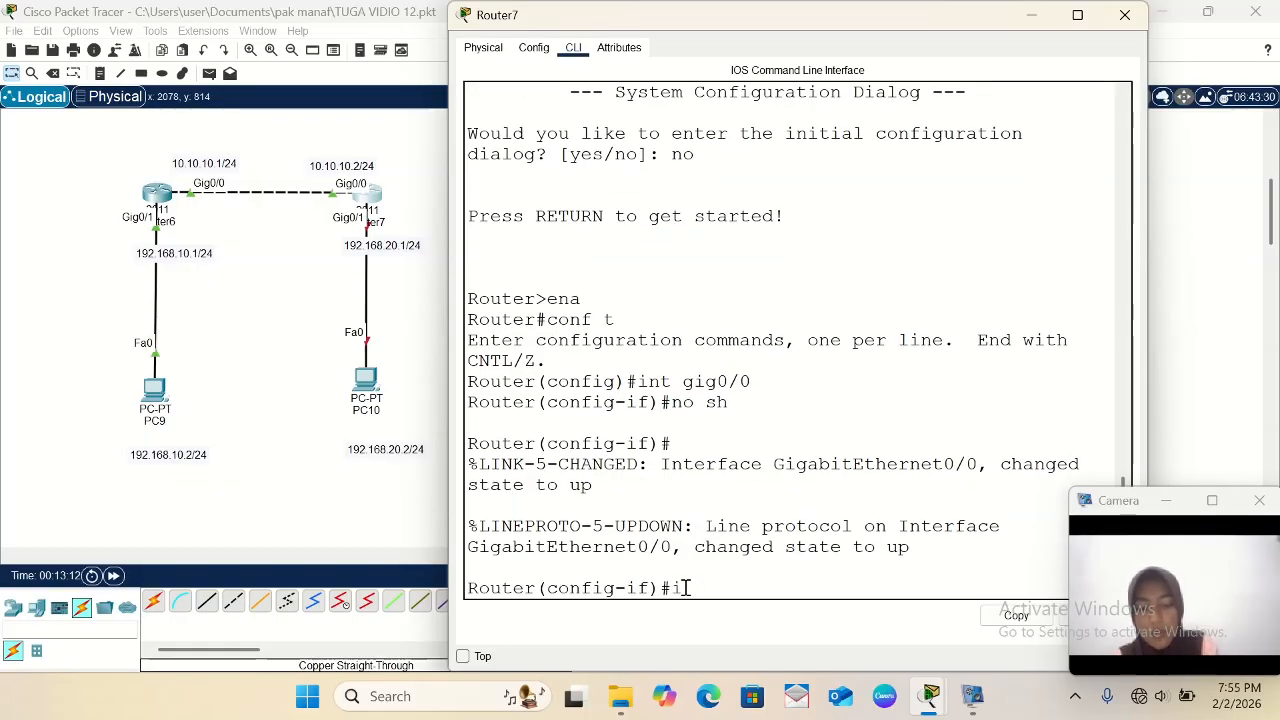
- Try to assign IP address 10.10.10.2 with mask 2555.255.255.0 to Router7's gig0/0
type("ip add")
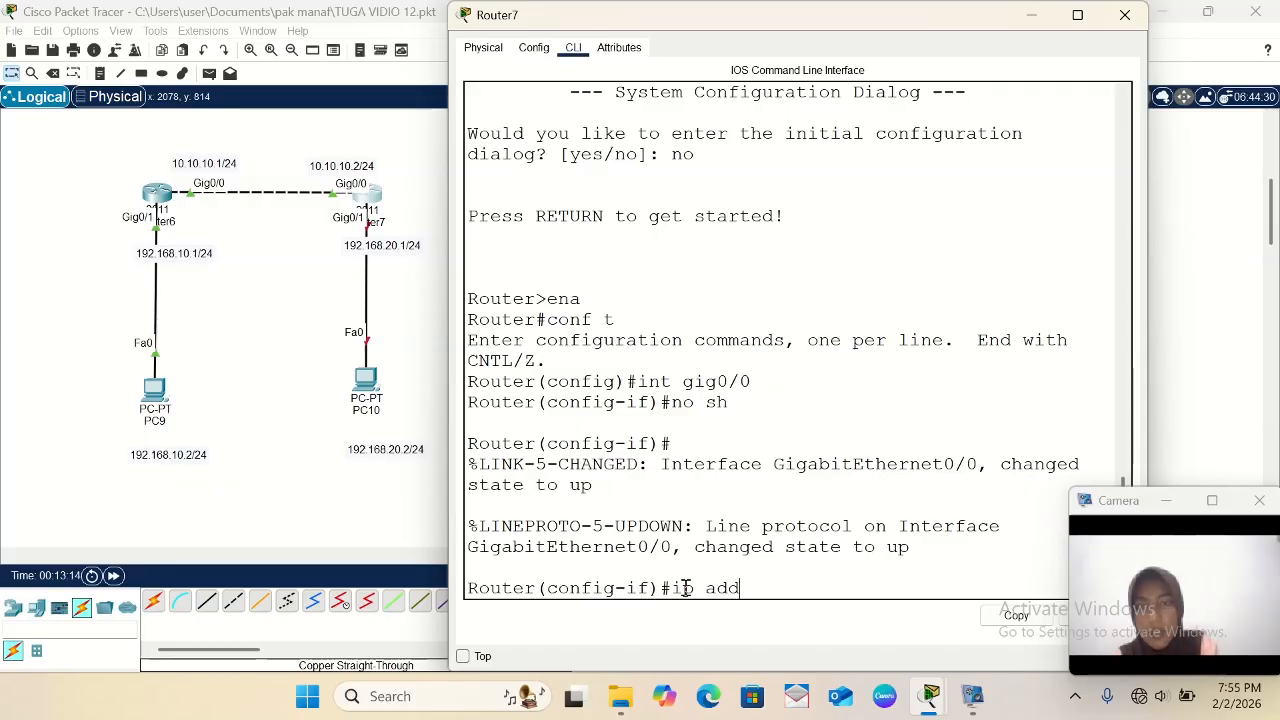
type(" 10")
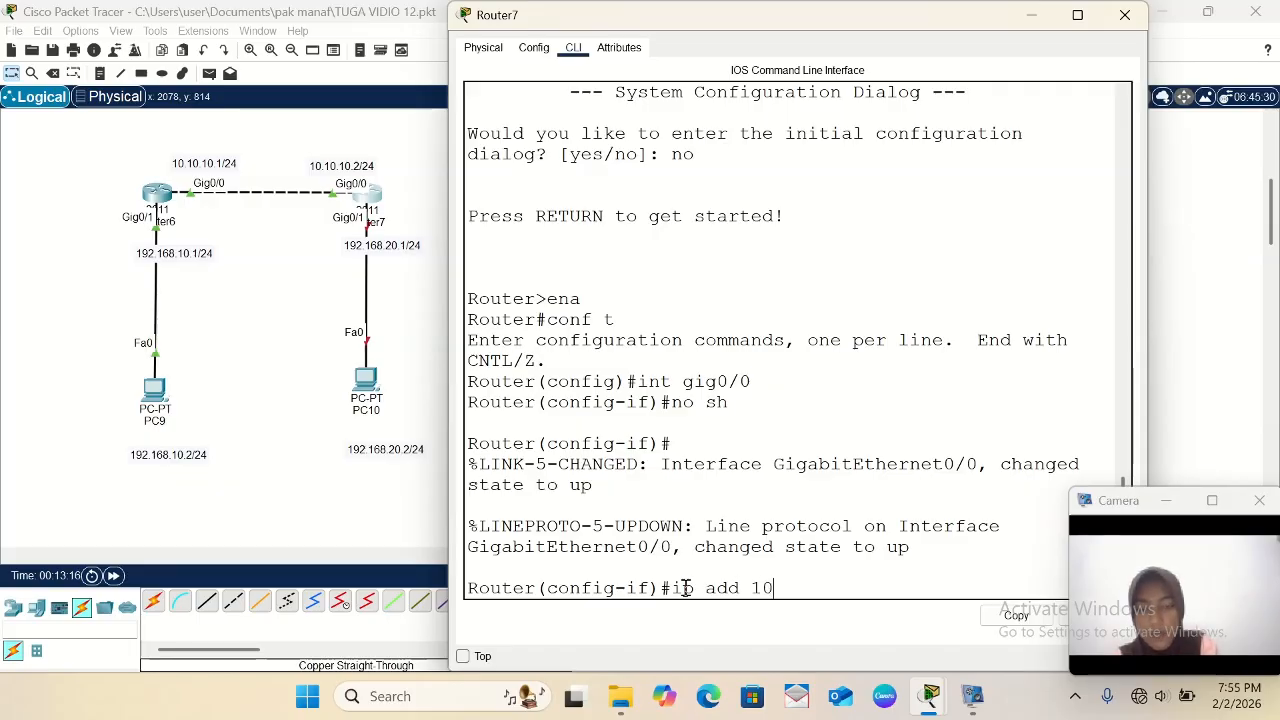
type(".10.10.2 2555")
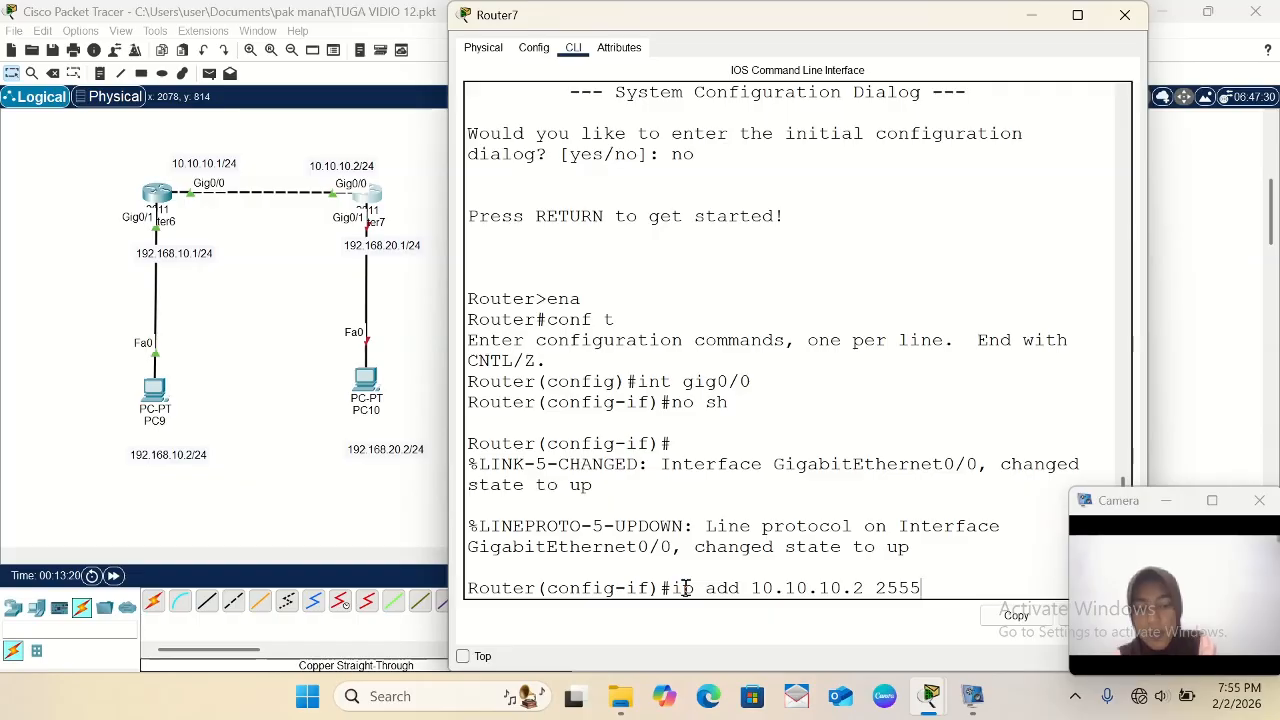
type(".255.255.0")
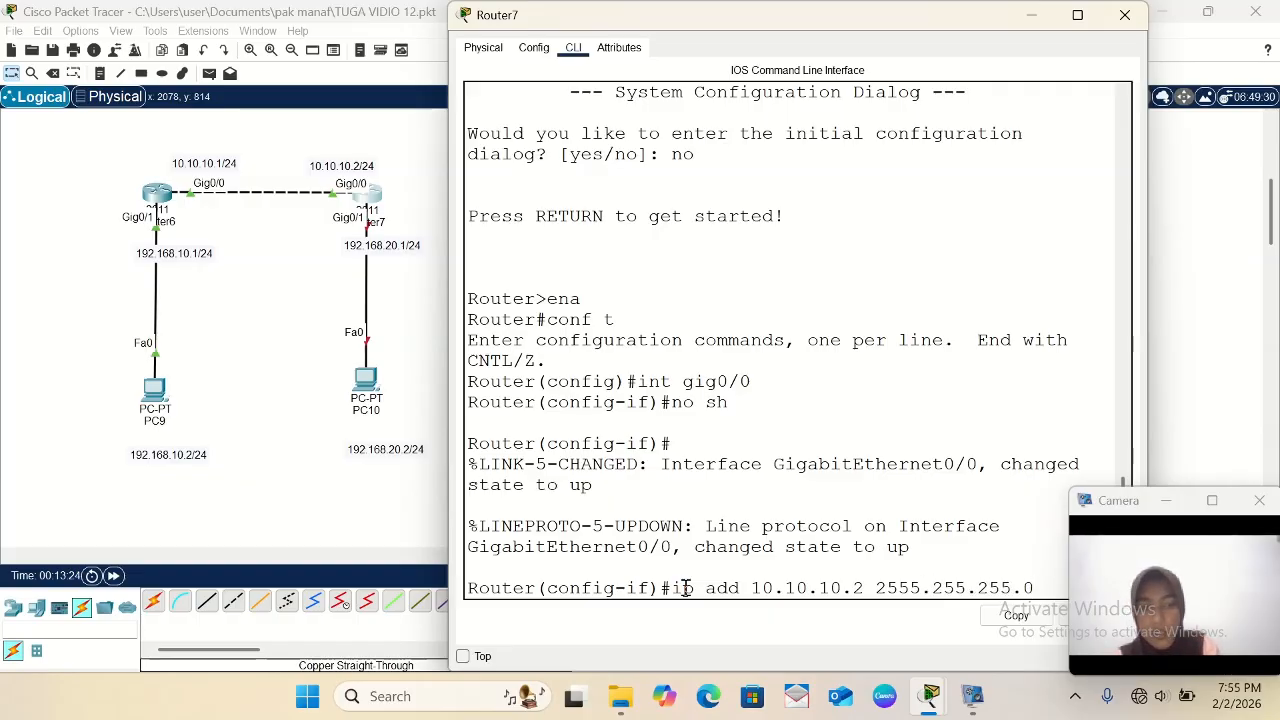
key("Return")
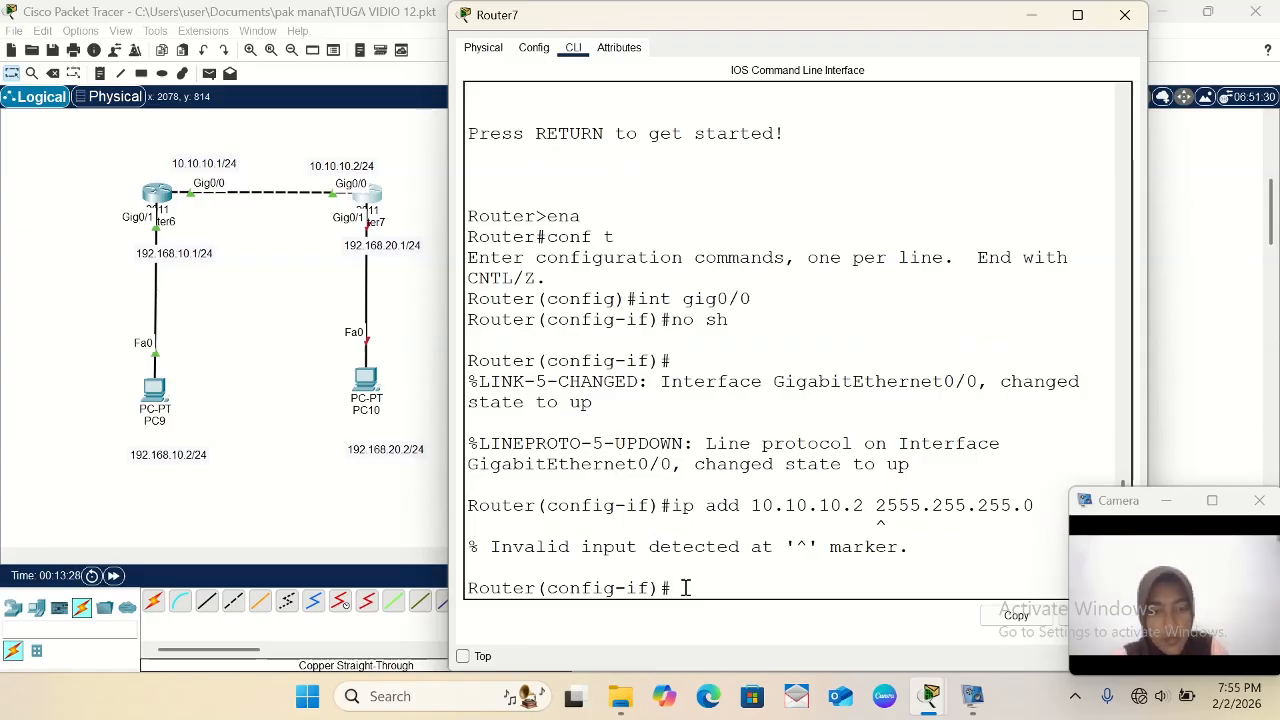
- Reissue Router7's gig0/0 address command as 10.10.10.2 with the mask corrected to 255.255.255.0, and exit the interface configuration
key("Up")
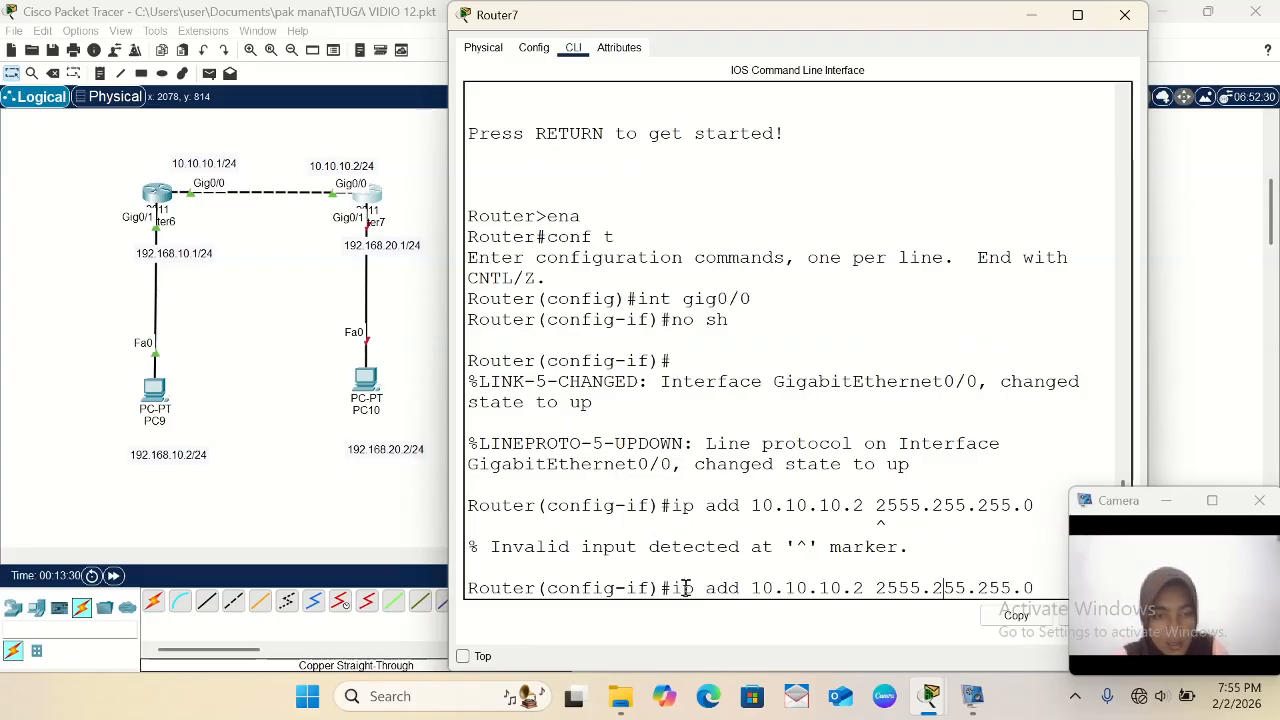
key("BackSpace")
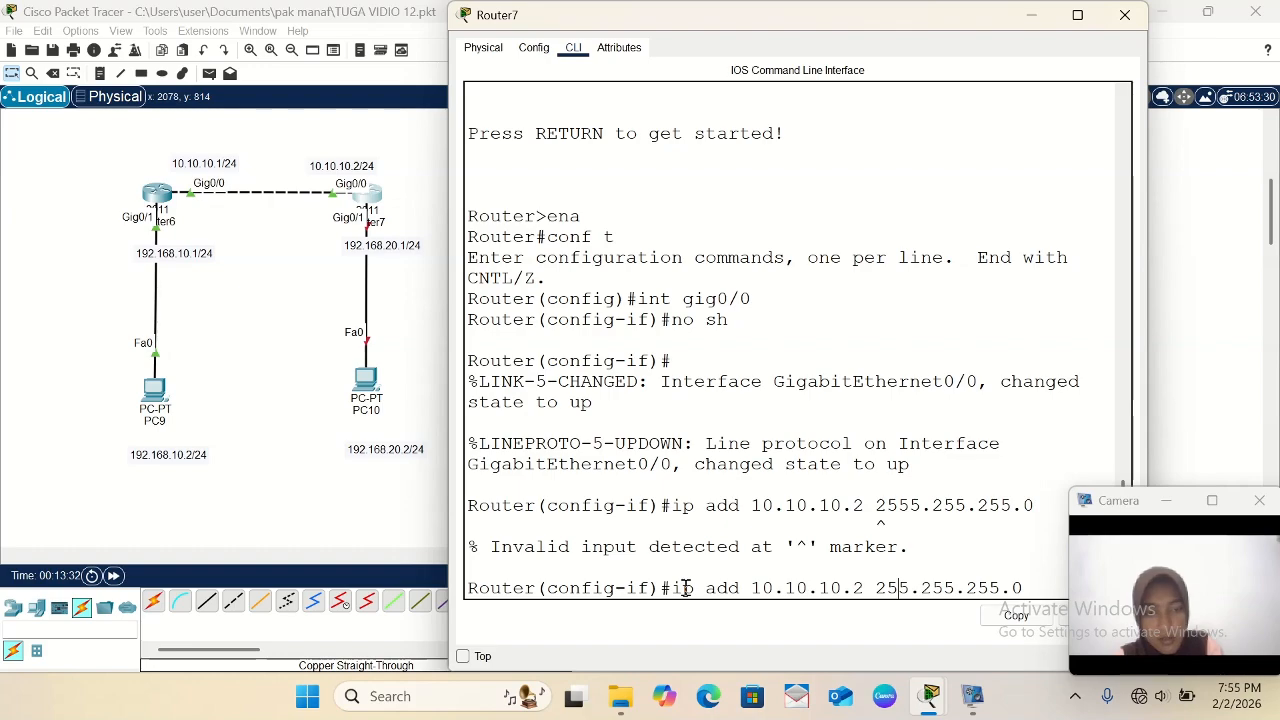
key("Return")
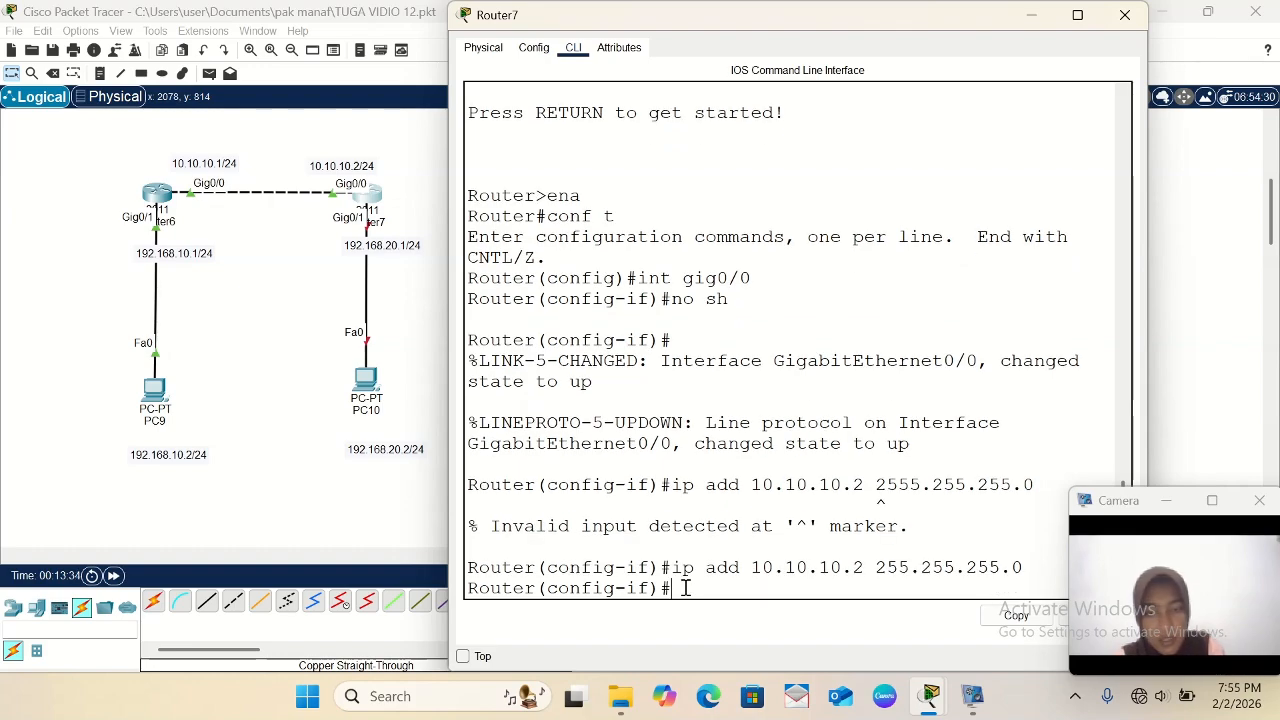
type("exi")
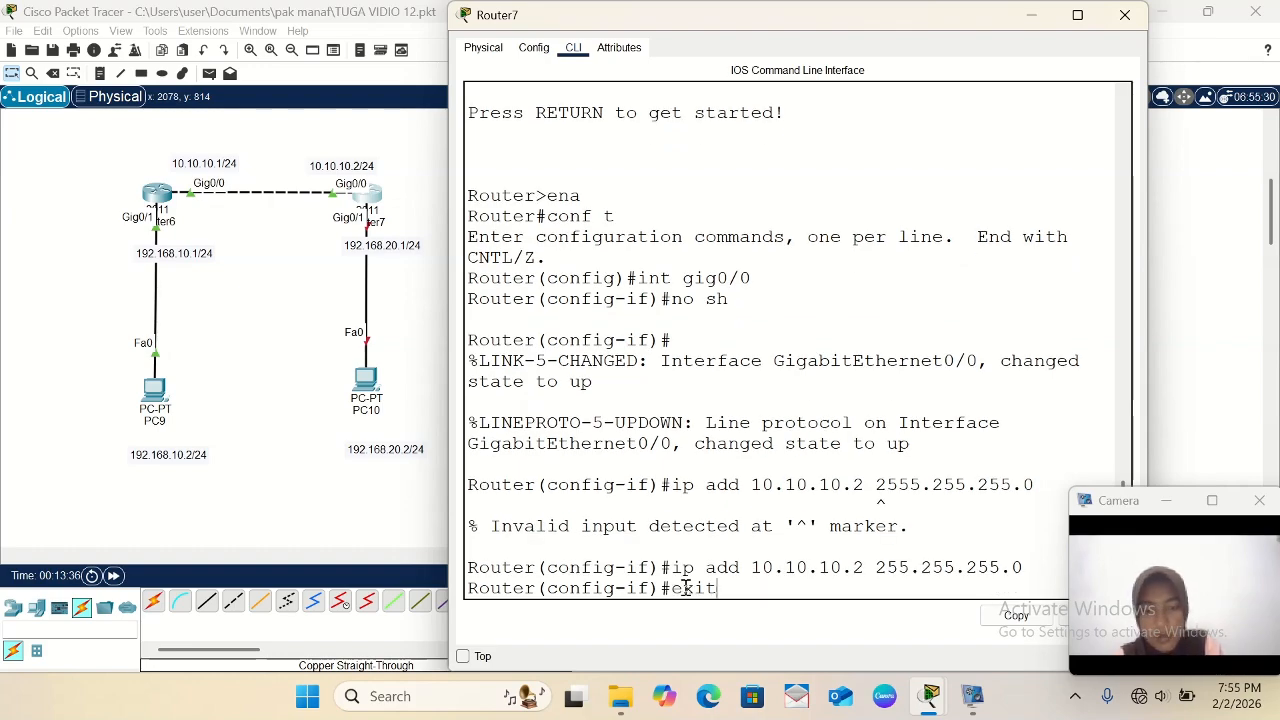
type("t")
key("Return")
- Enter configuration of Router7's interface gig0/1 and enable it with no sh
type("int")
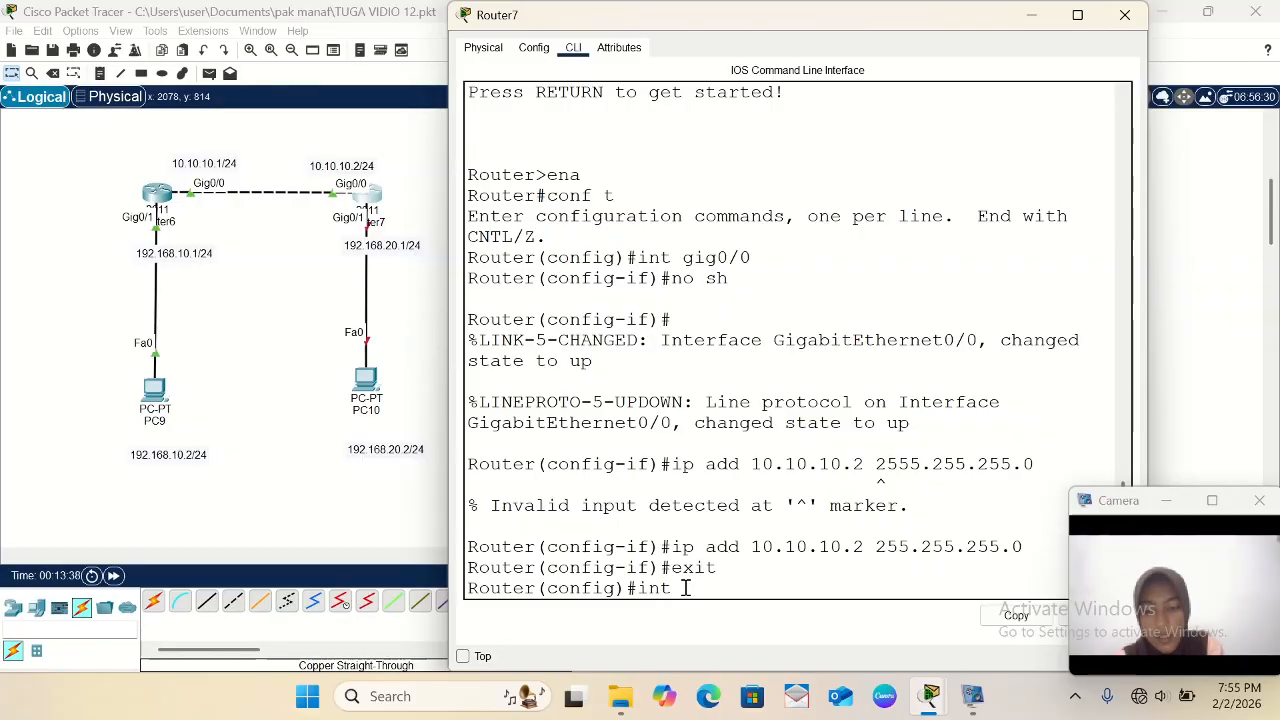
type(" gig0")
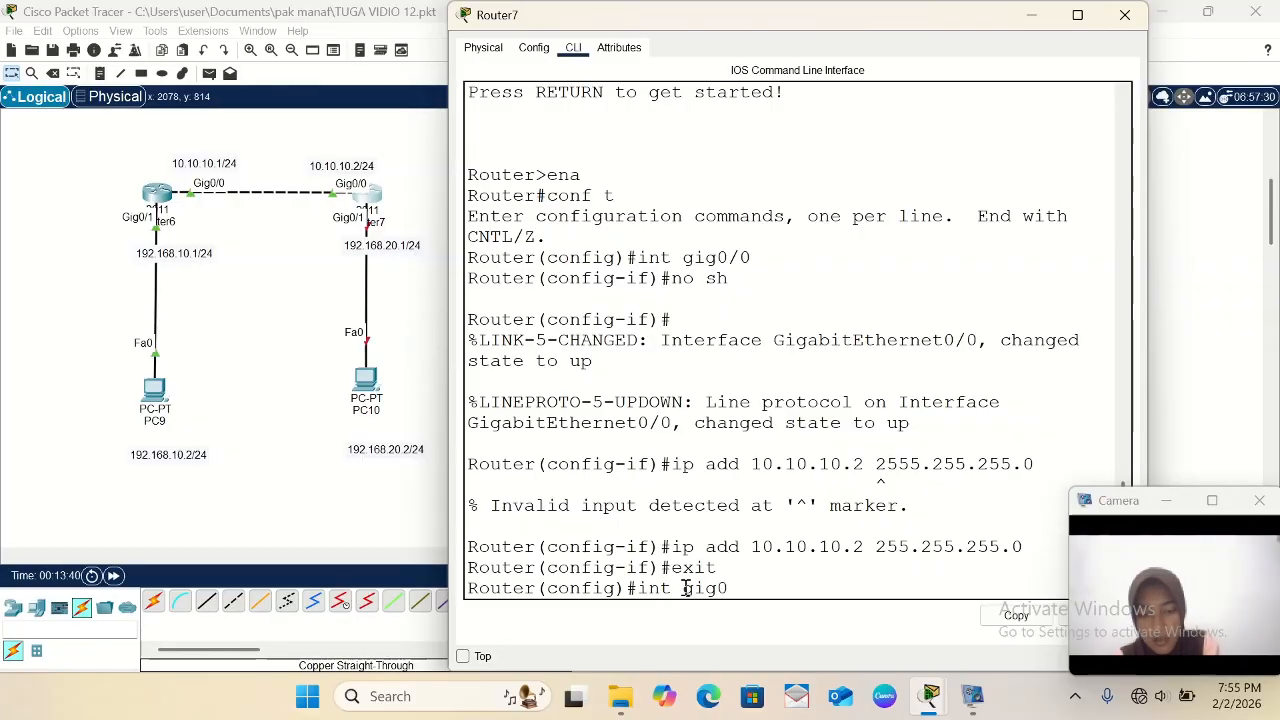
type("/1")
key("Return")
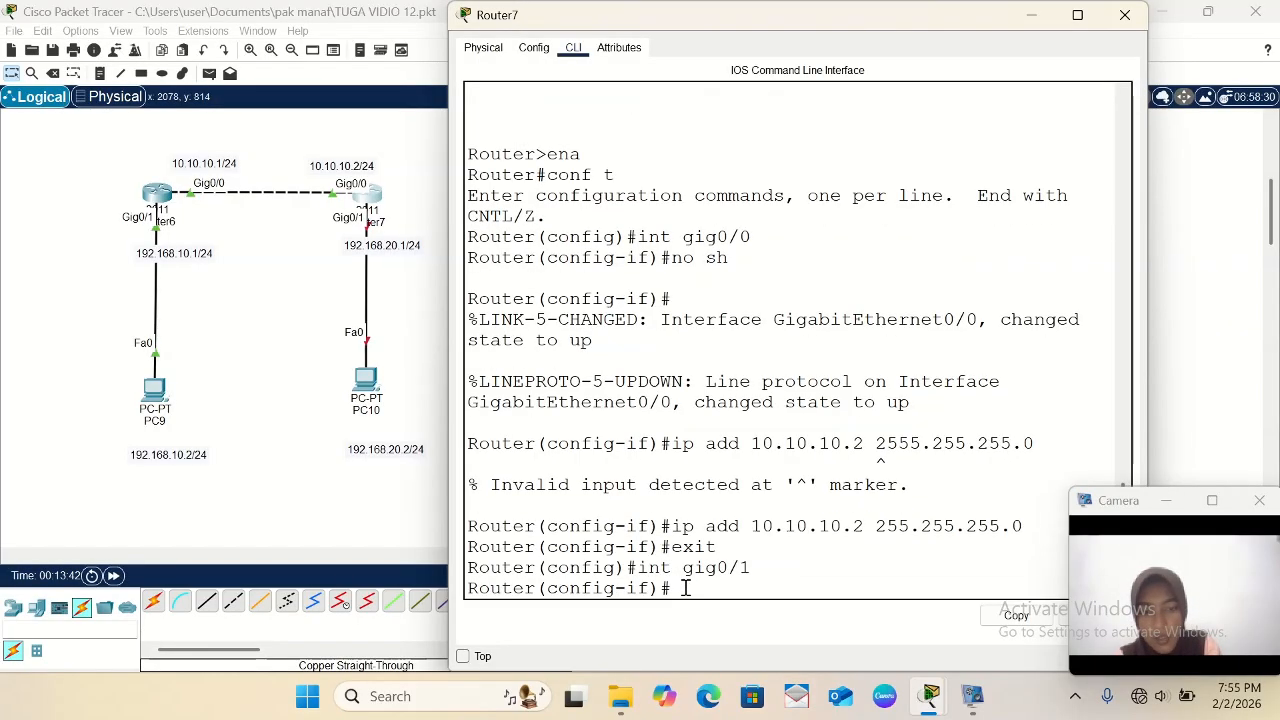
type("no sh")
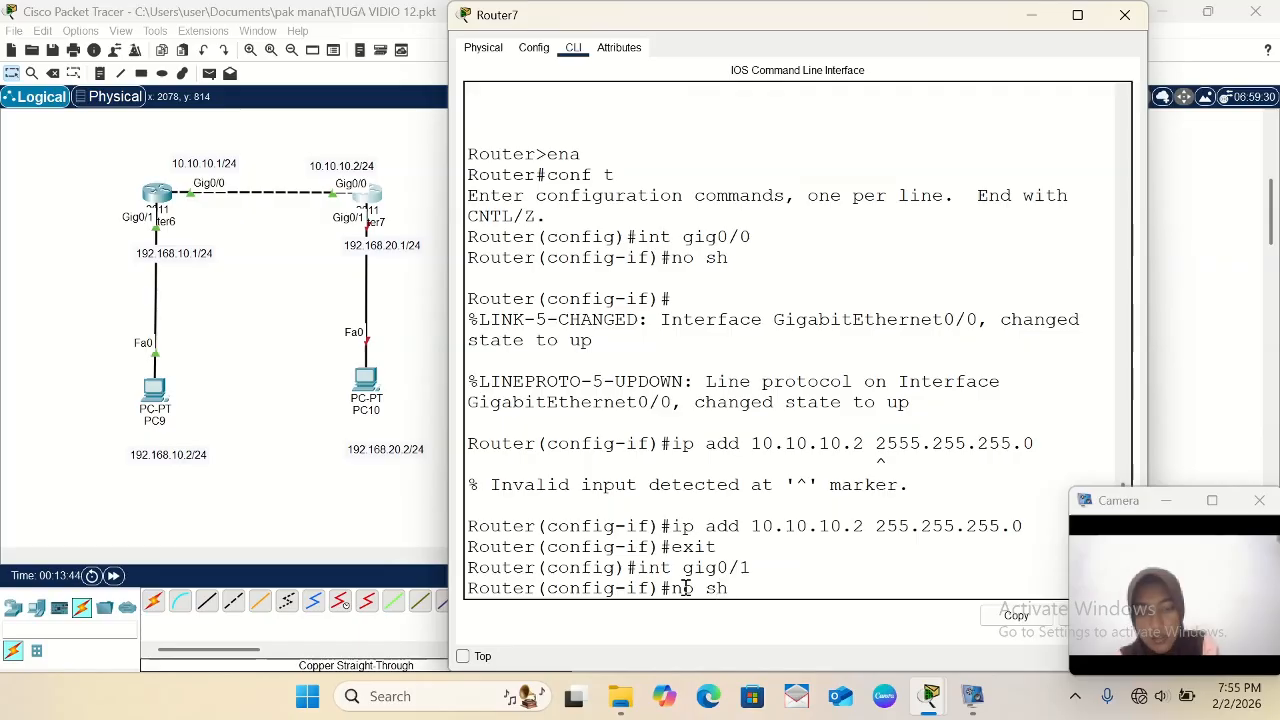
key("Return")
key("Return")
- Assign IP address 192.168.20.1 with mask 255.255.255.0 to Router7's gig0/1 interface
type("ip")
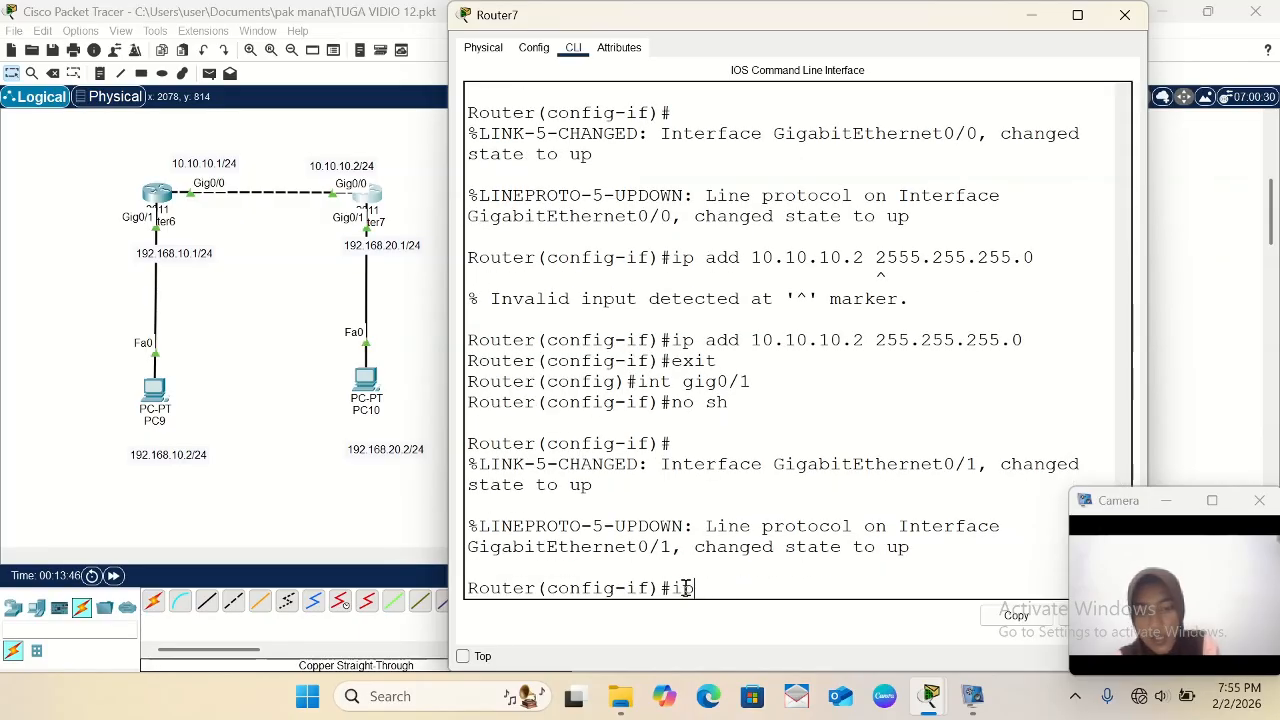
type(" add")
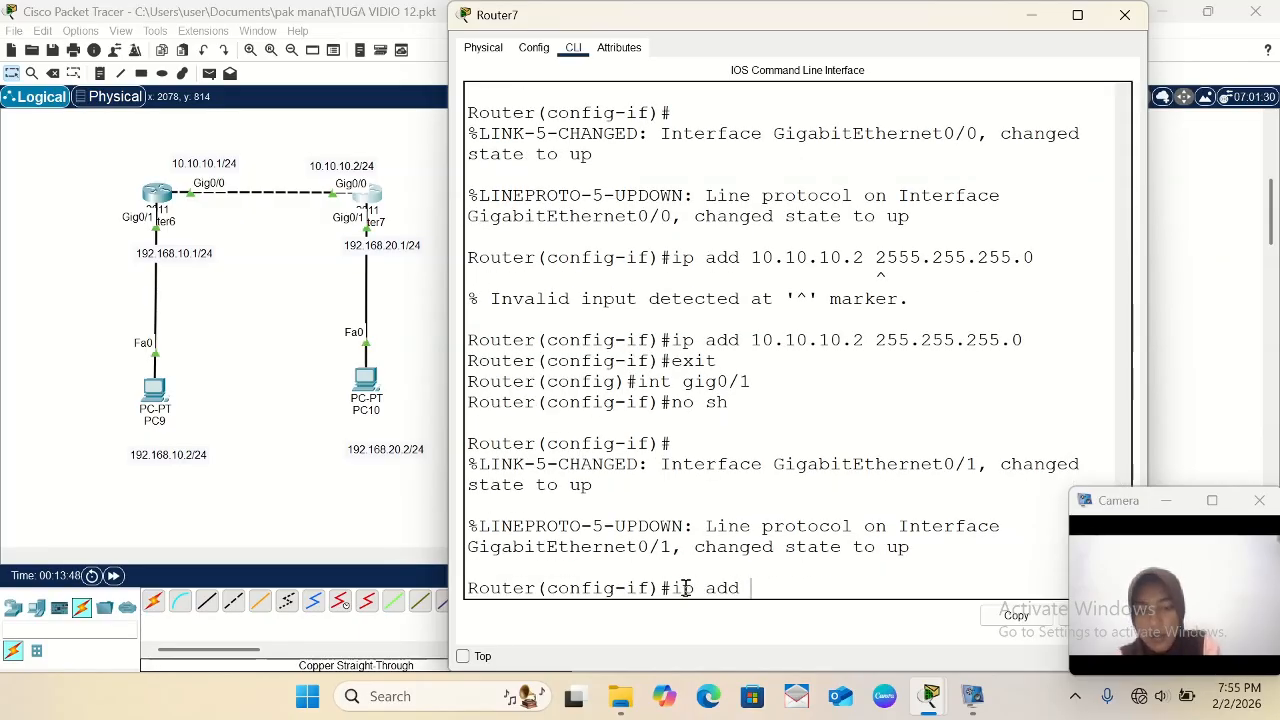
type(" 192.1")
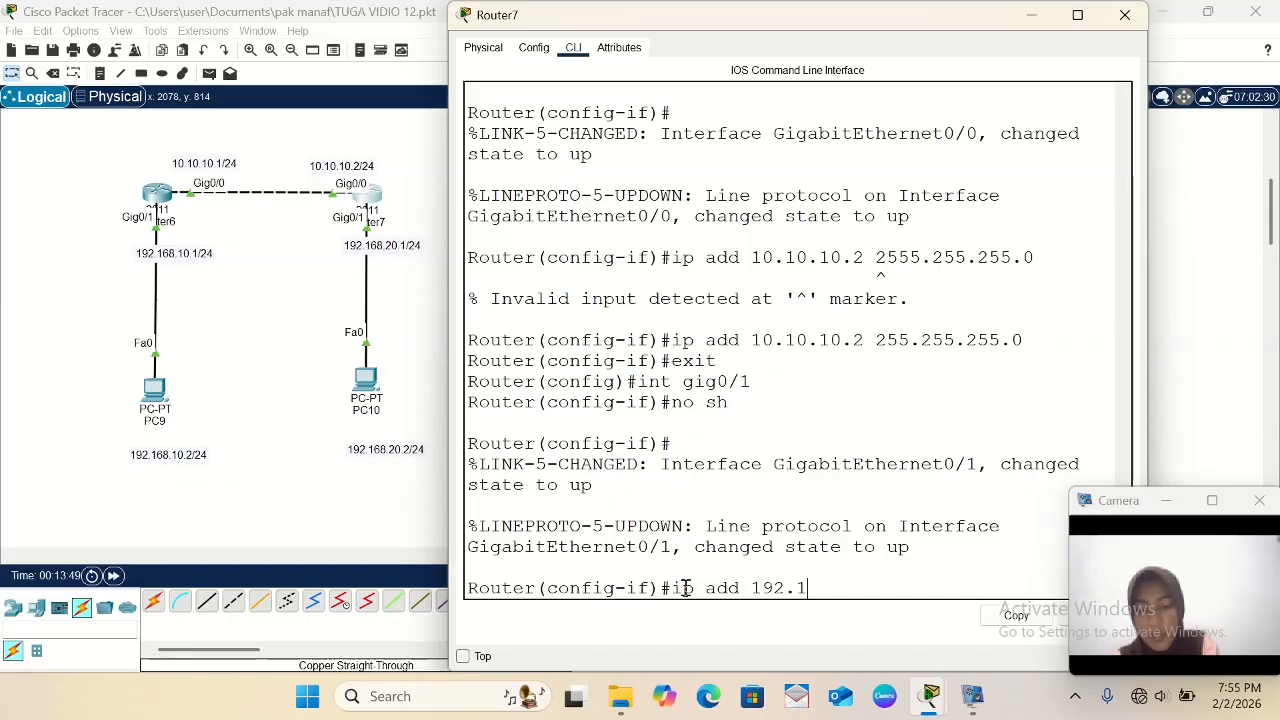
type("68.20")
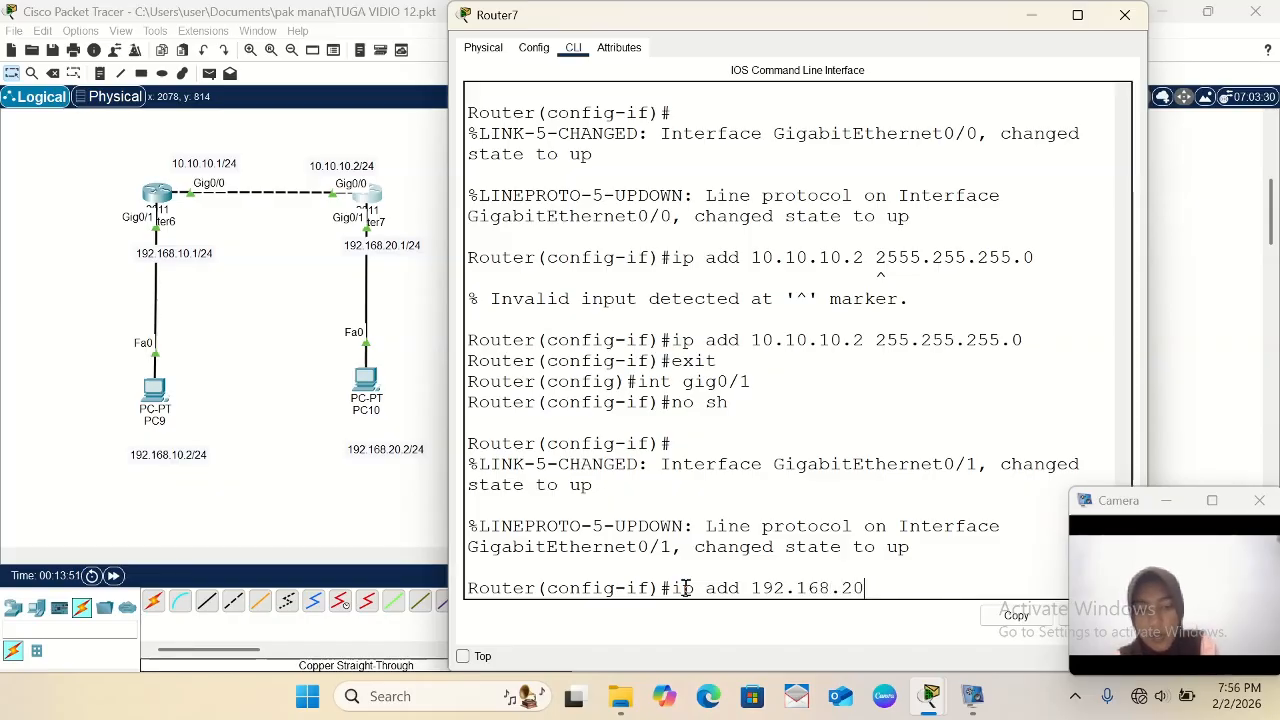
type(".1")
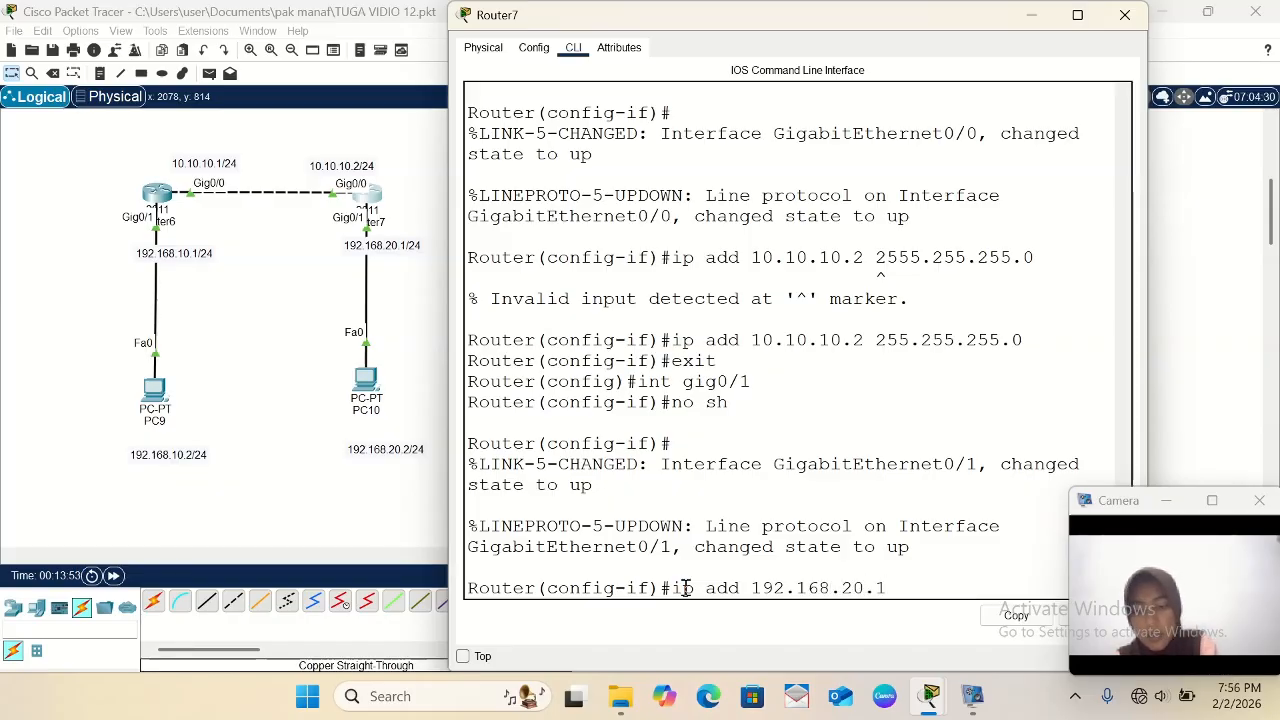
type(" 2555.")
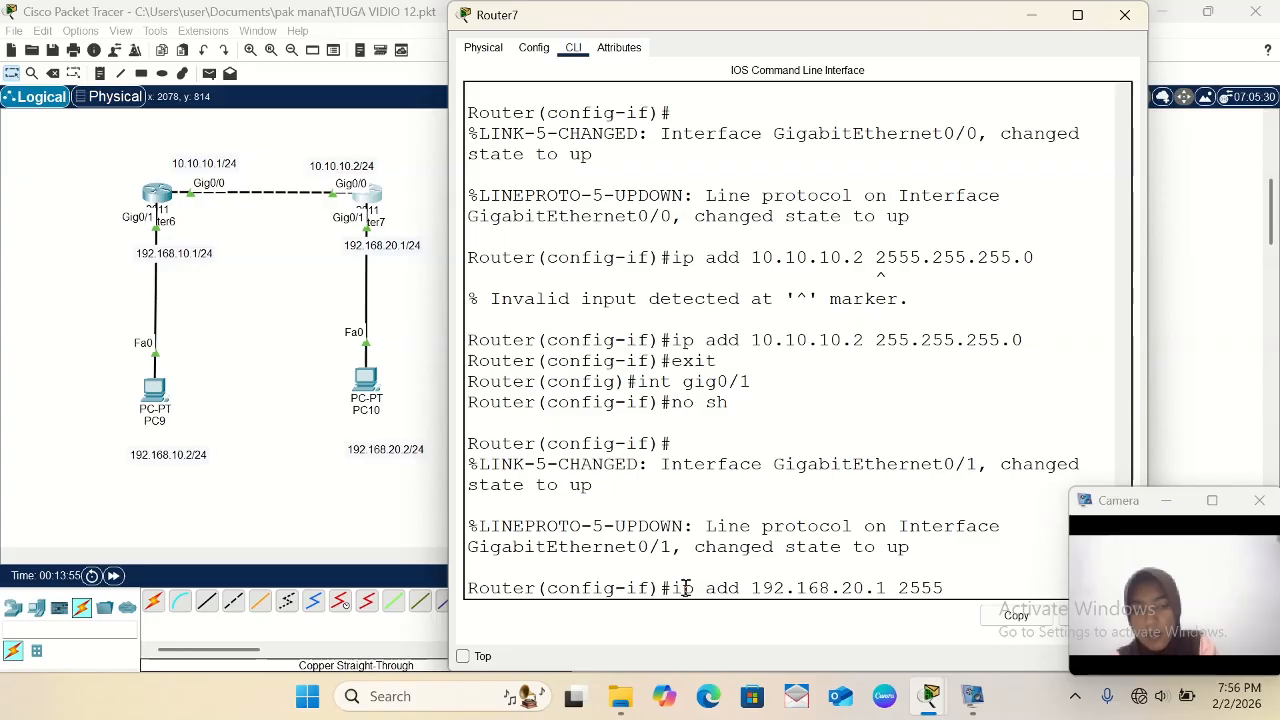
key("BackSpace")
type(".255.")
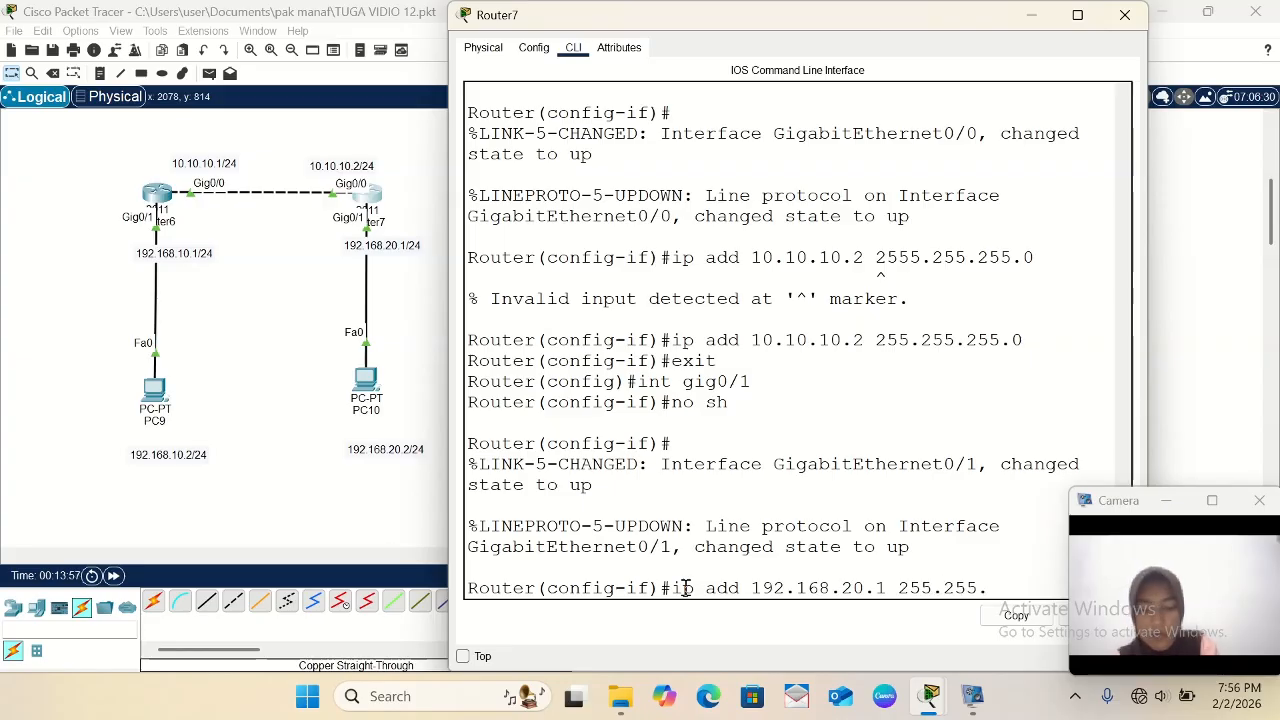
type("255.0")
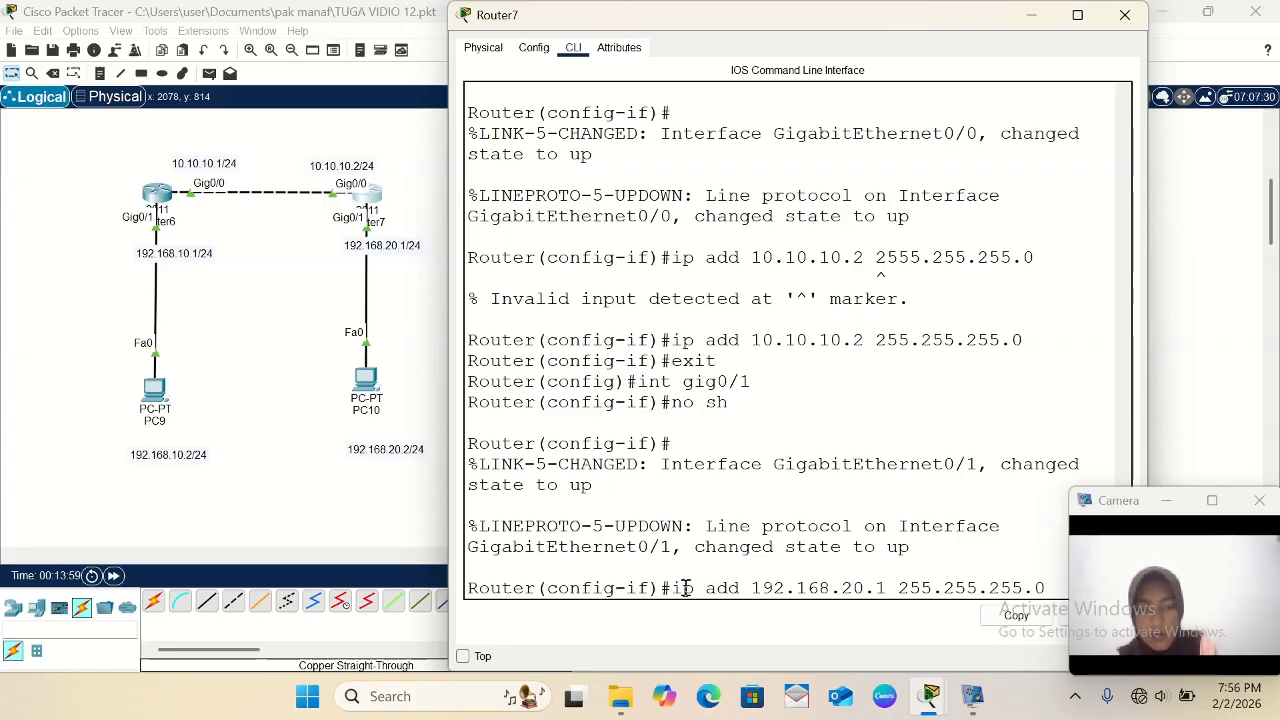
key("Return")
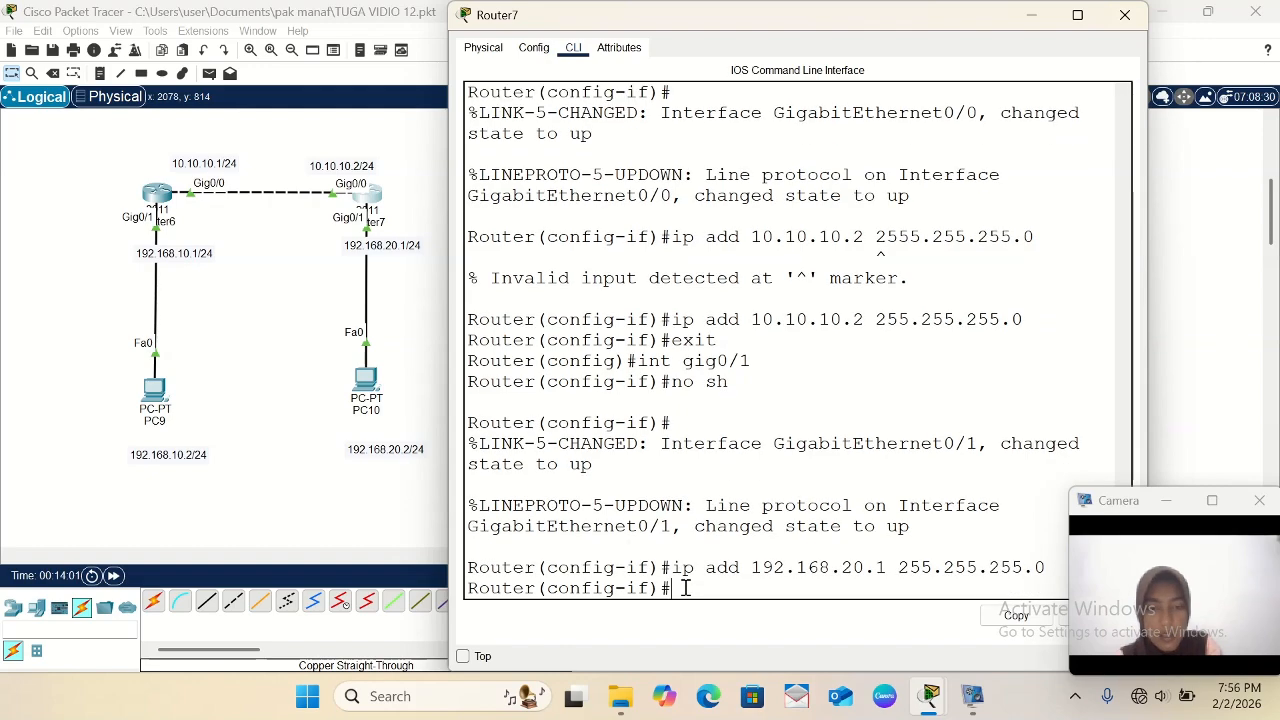
type("e")
key("BackSpace")
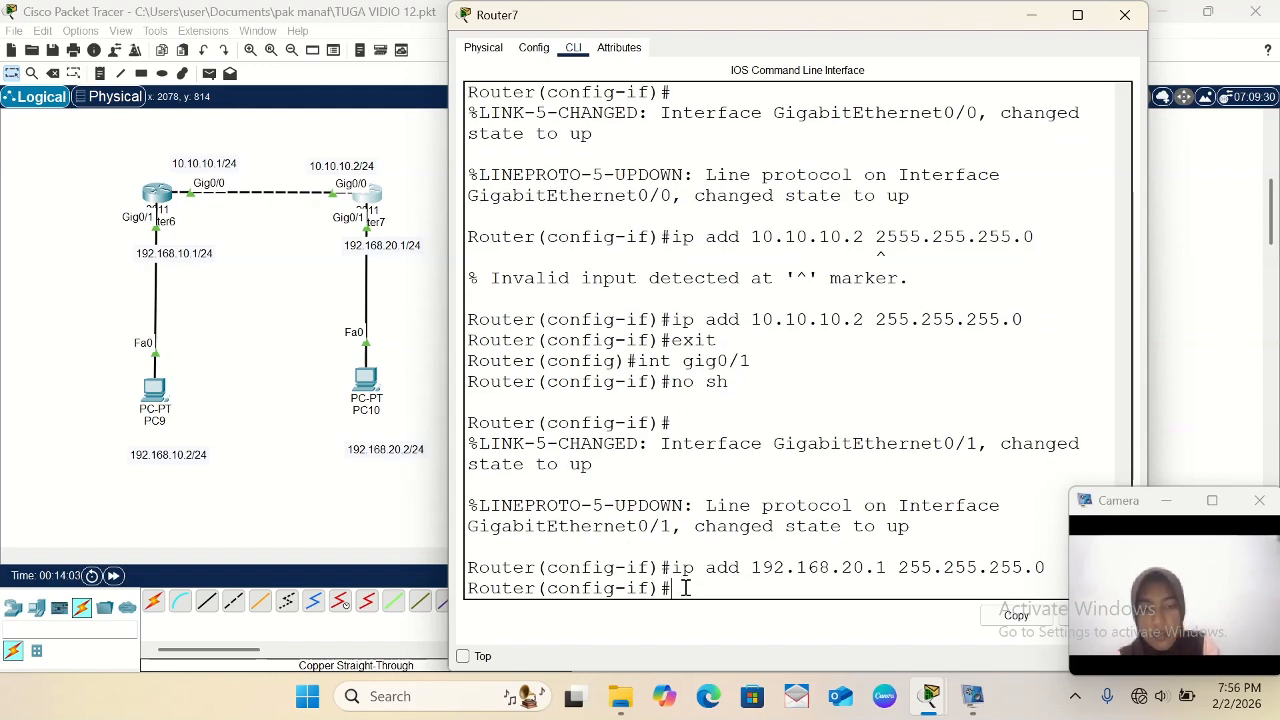
- Open PC9's IP configuration and set its static IPv4 address to 192.168.10.2 with subnet mask 255.255.255.0
left_click(160, 392)
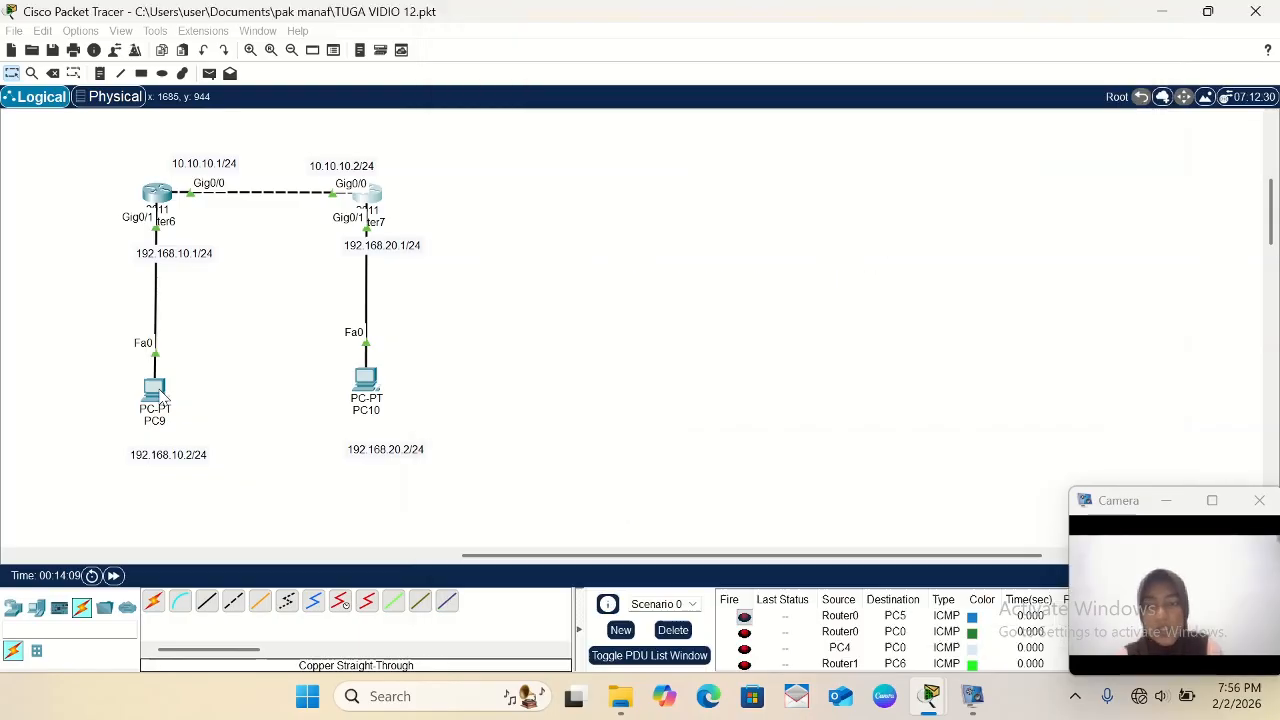
left_click(160, 392)
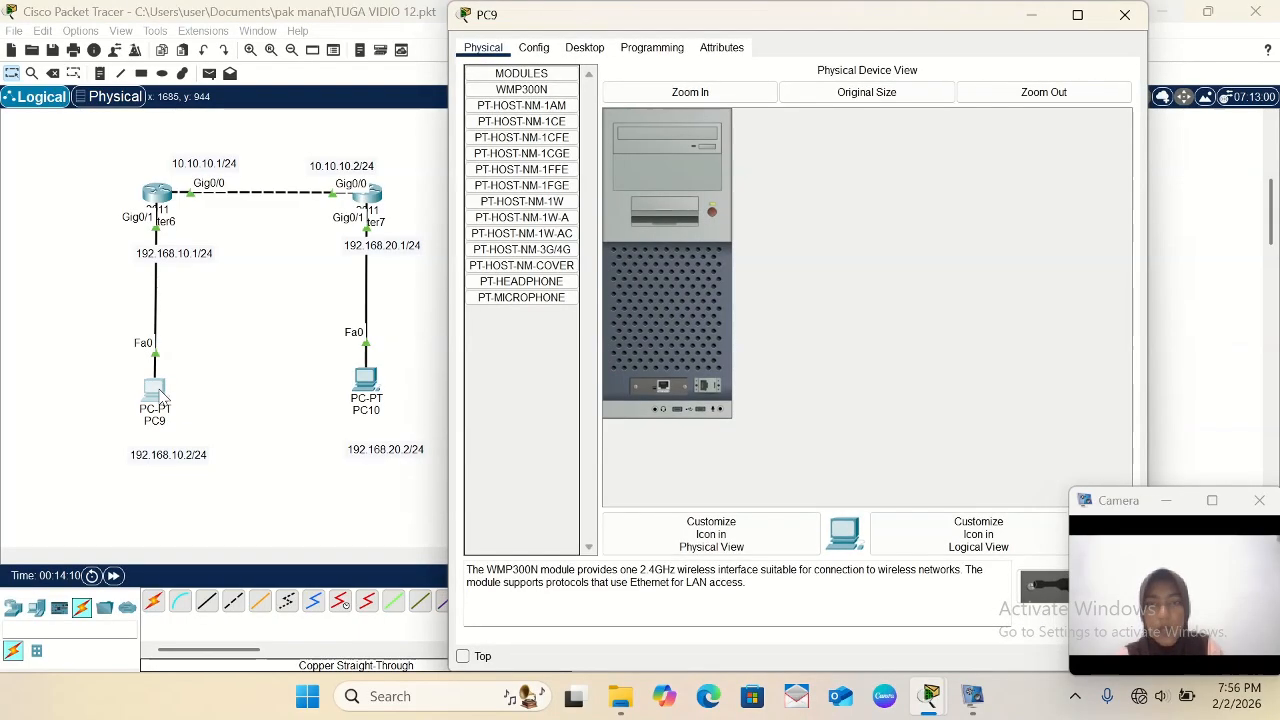
left_click(586, 49)
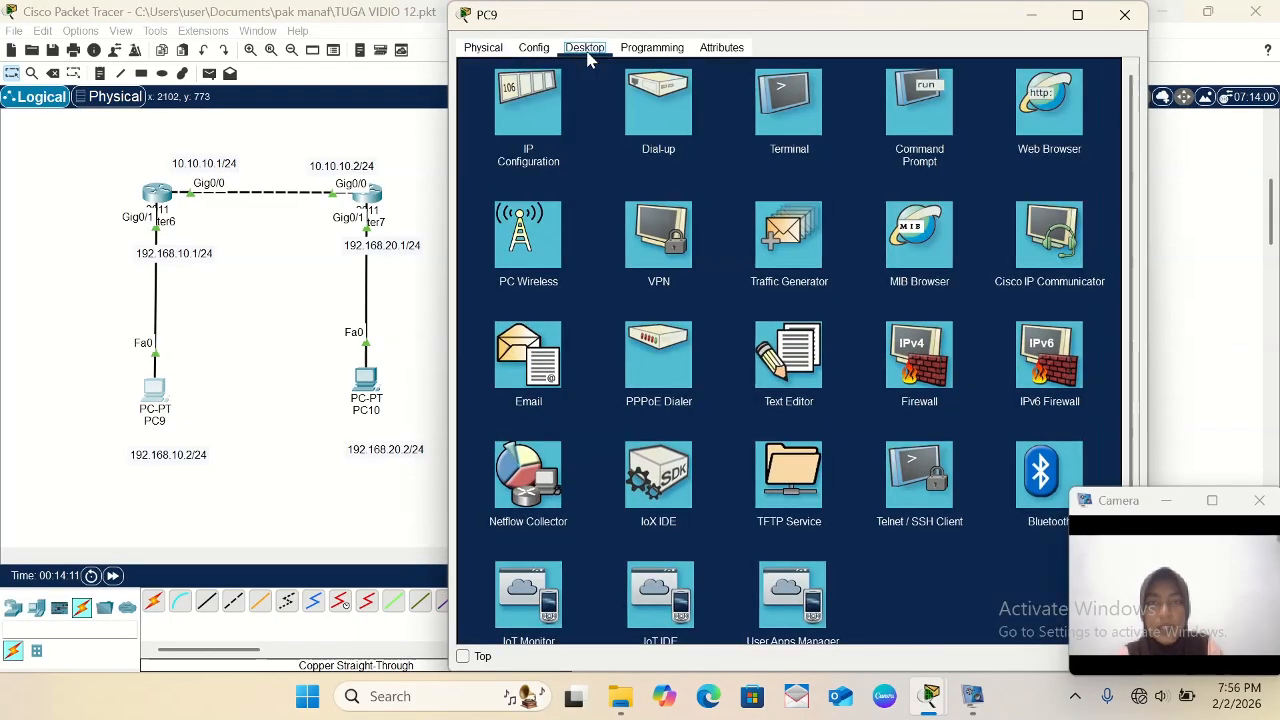
left_click(514, 135)
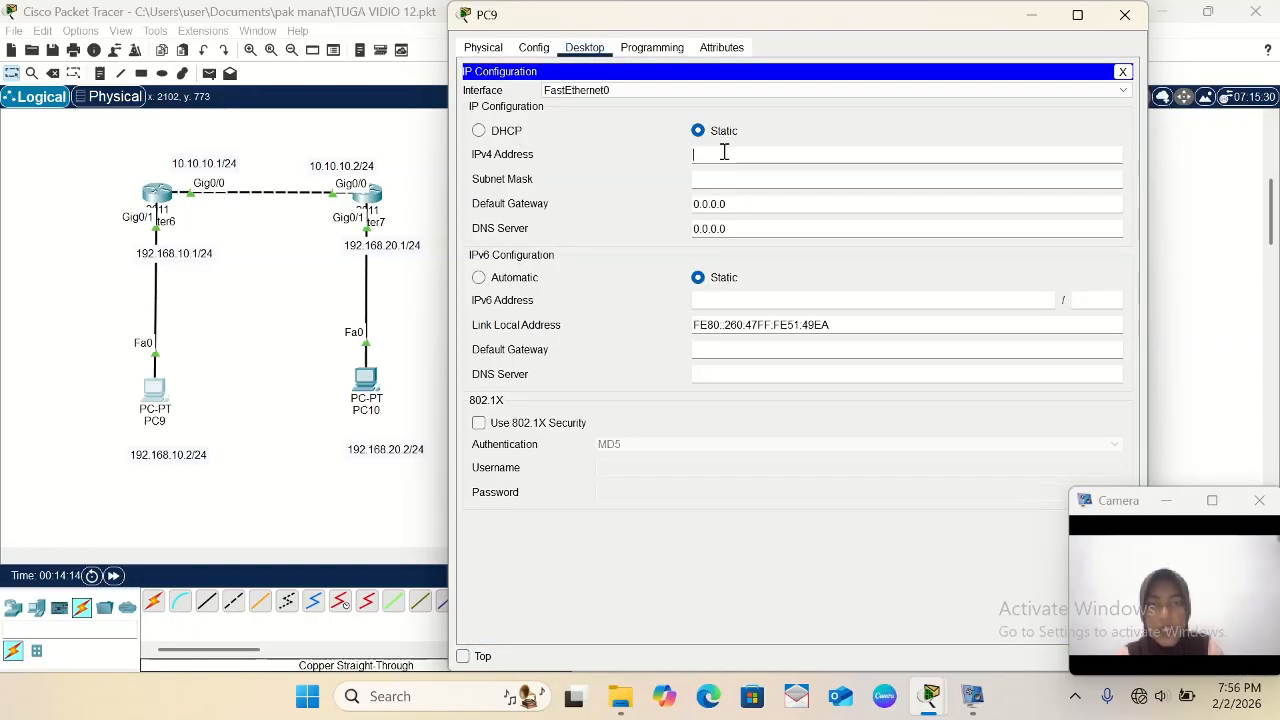
type("1")
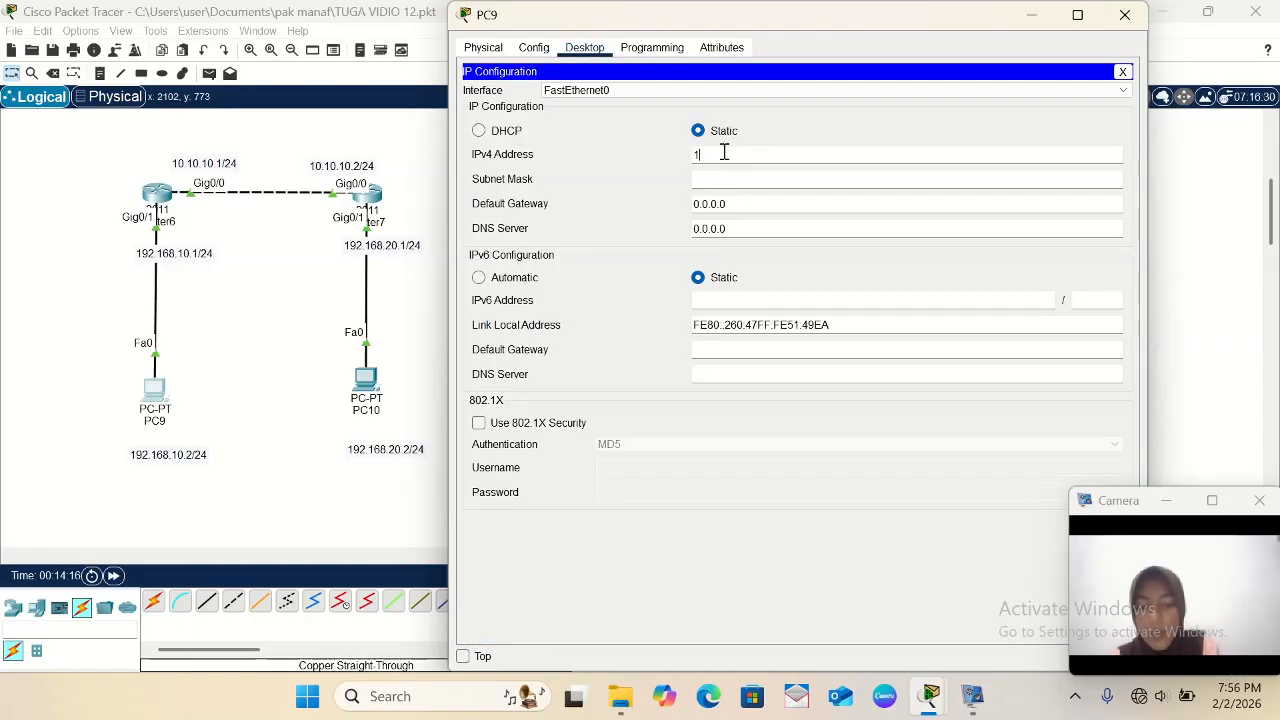
type("92.168")
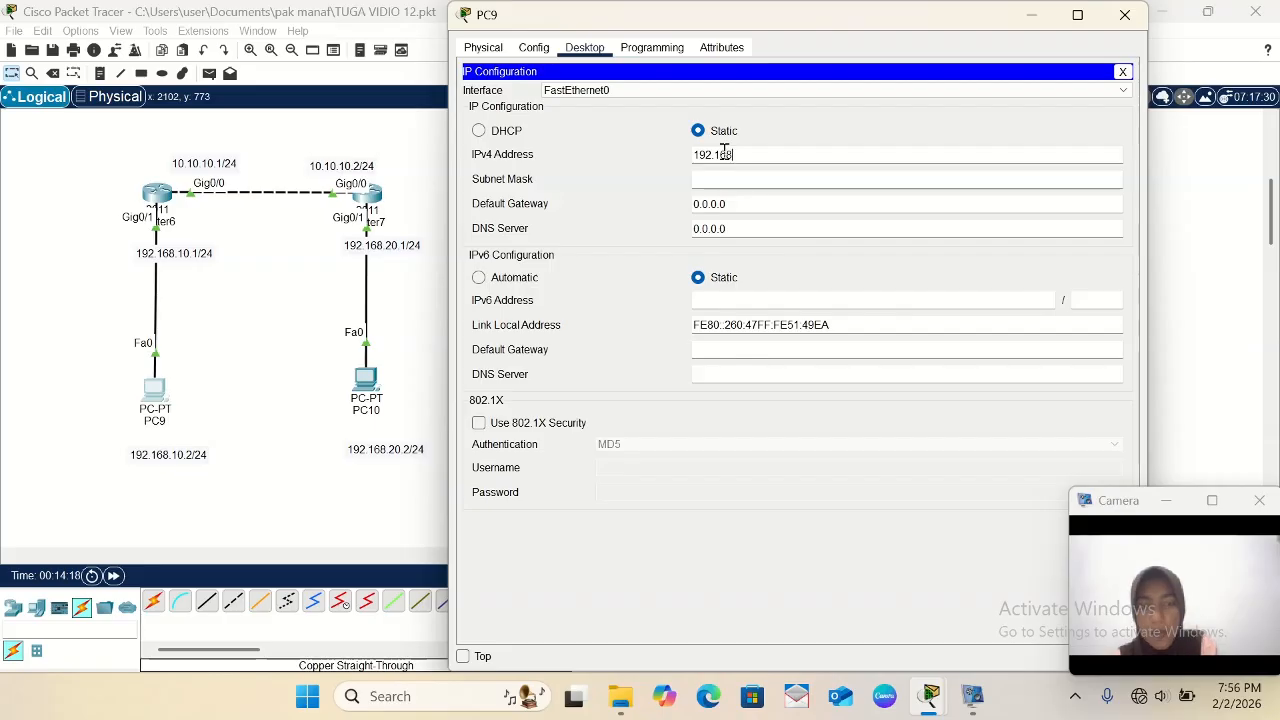
type(".10")
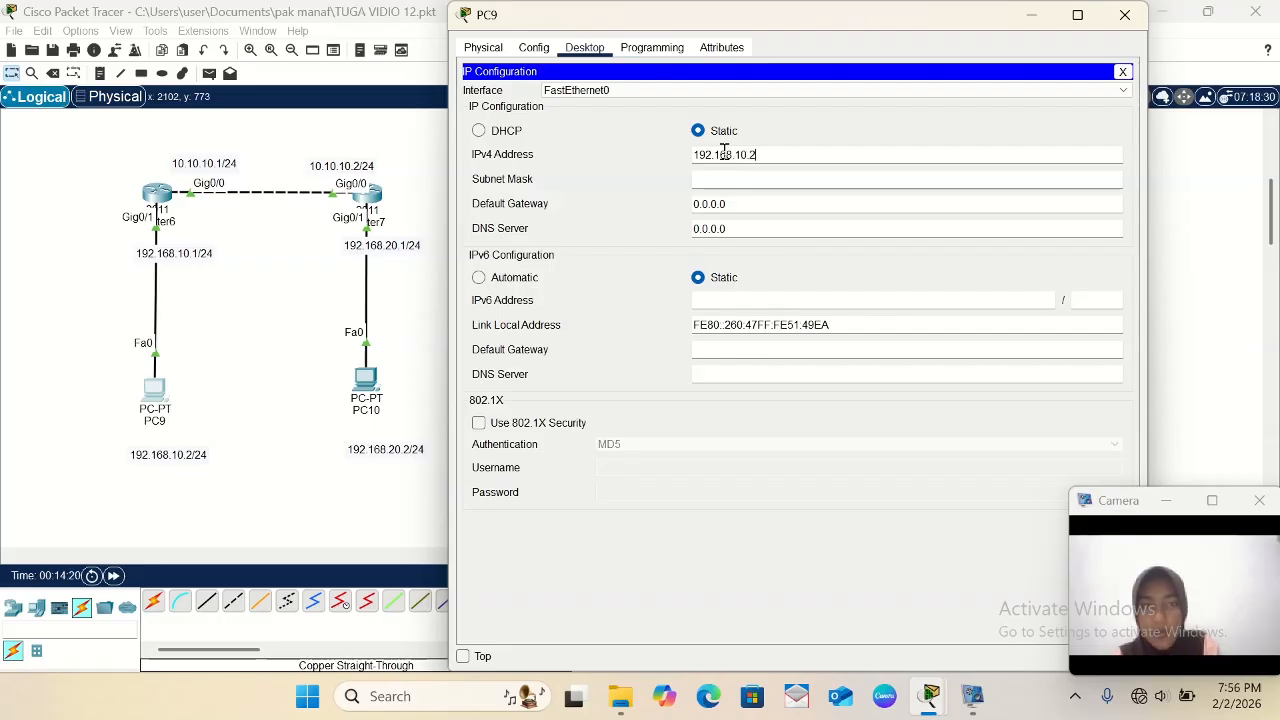
type(".2")
left_click(748, 177)
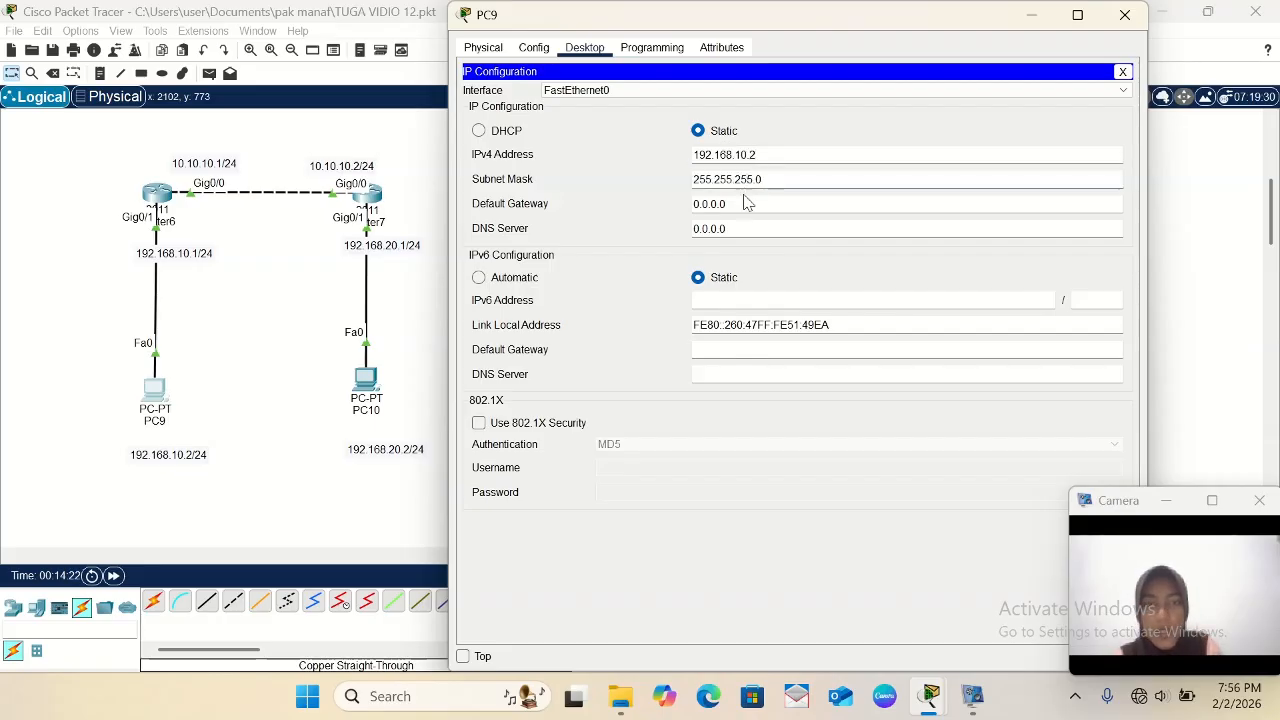
- Set PC9's default gateway to 192.168.10.1 and close its device window
left_click(739, 199)
key("BackSpace")
key("BackSpace")
key("BackSpace")
key("BackSpace")
key("BackSpace")
key("BackSpace")
key("BackSpace")
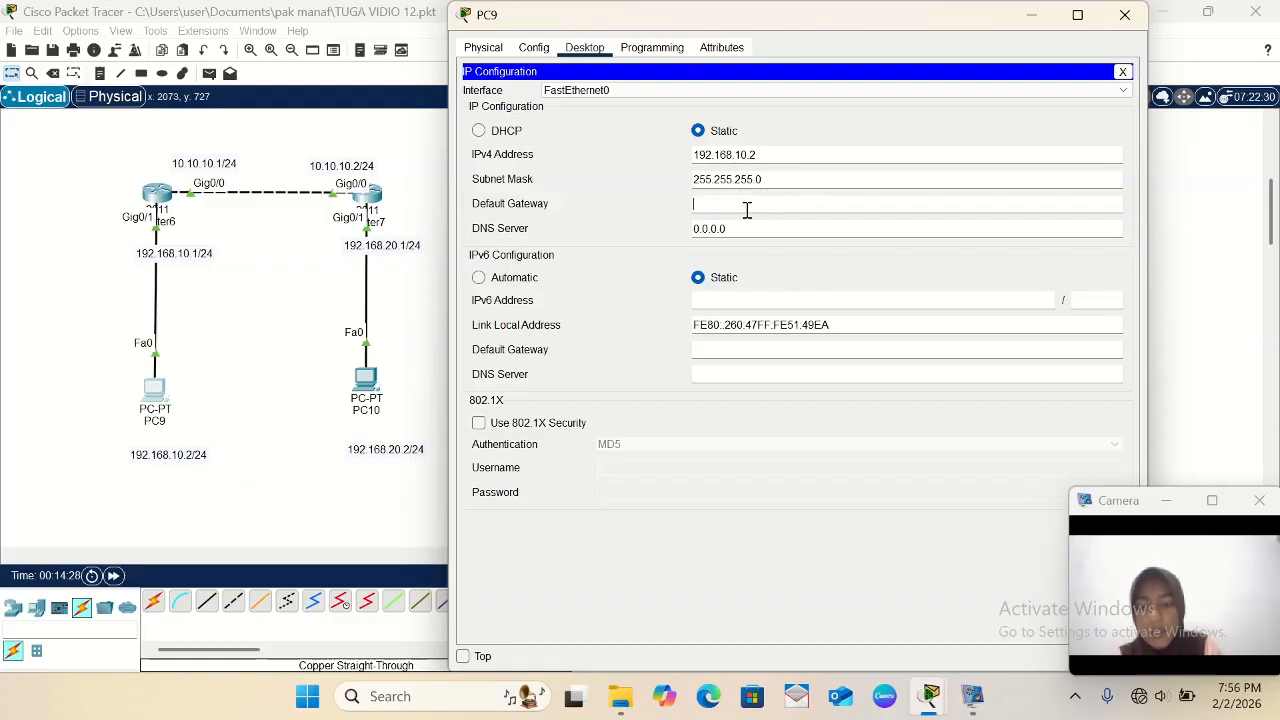
type("192.168")
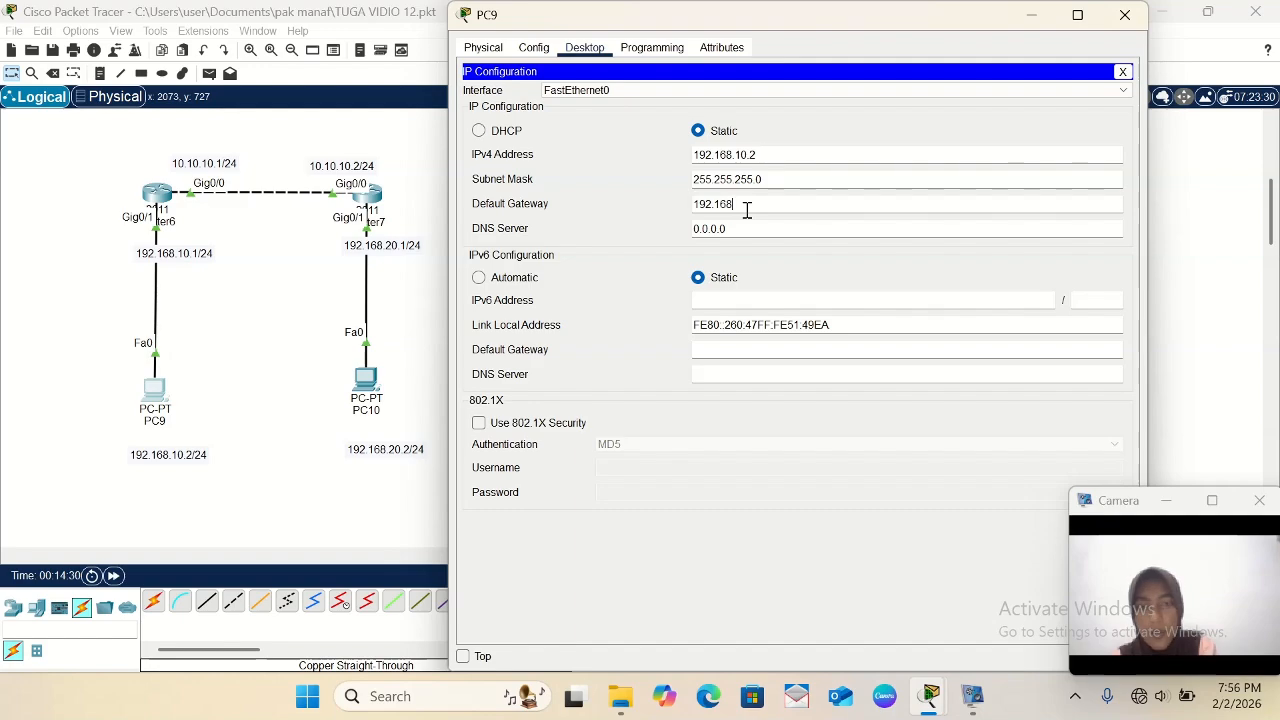
type(".10")
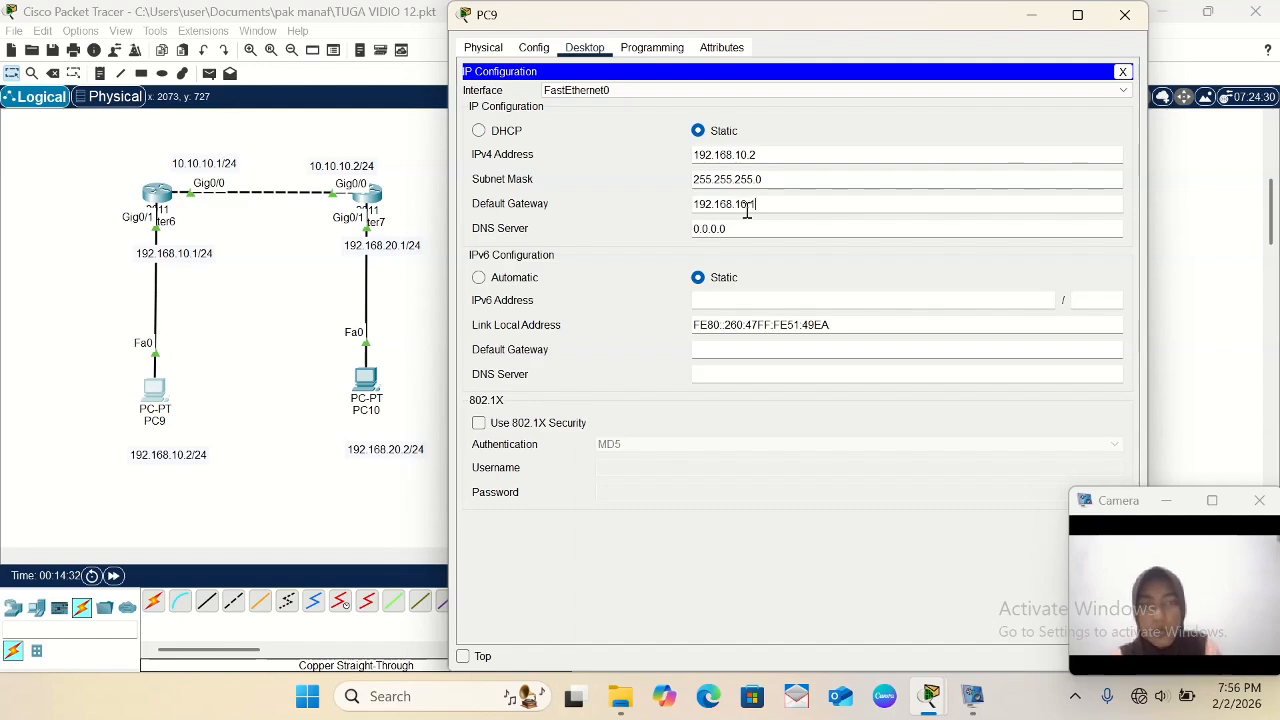
type(".1")
left_click(1124, 14)
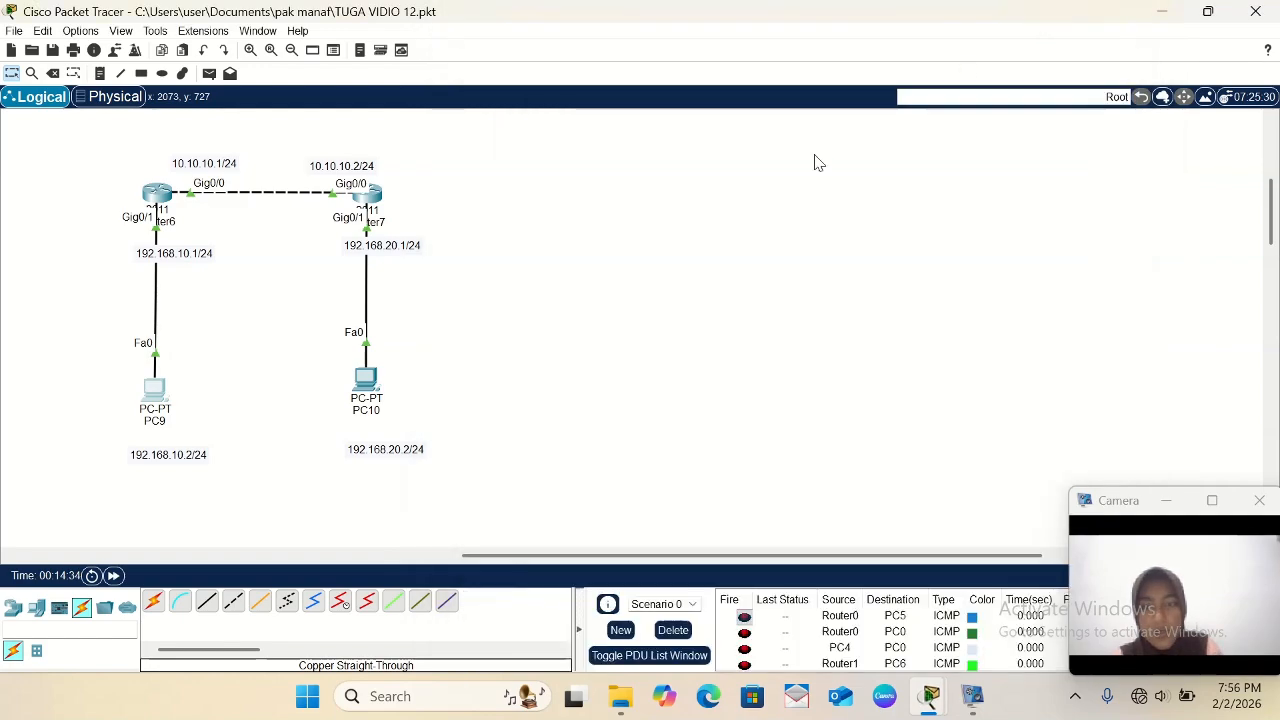
- Open PC10's IP configuration and set its static IPv4 address to 192.168.20.2 with subnet mask 255.255.255.0
left_click(365, 383)
left_click(578, 52)
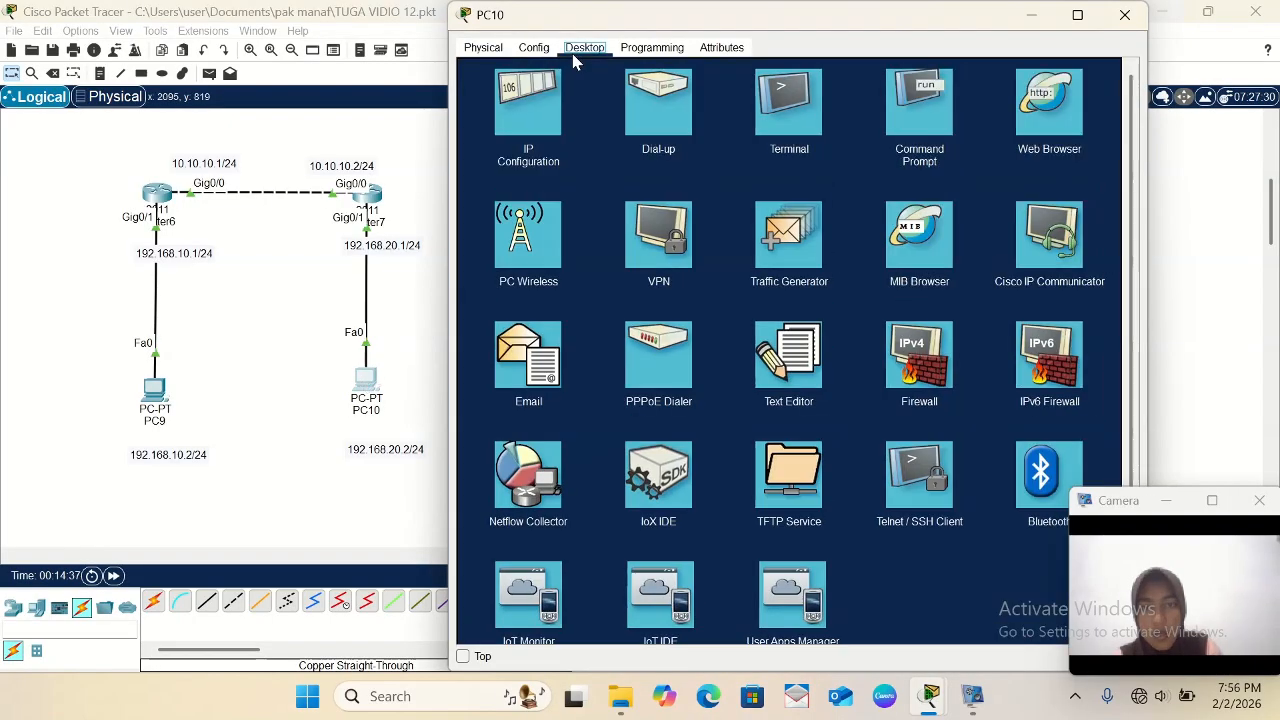
left_click(531, 106)
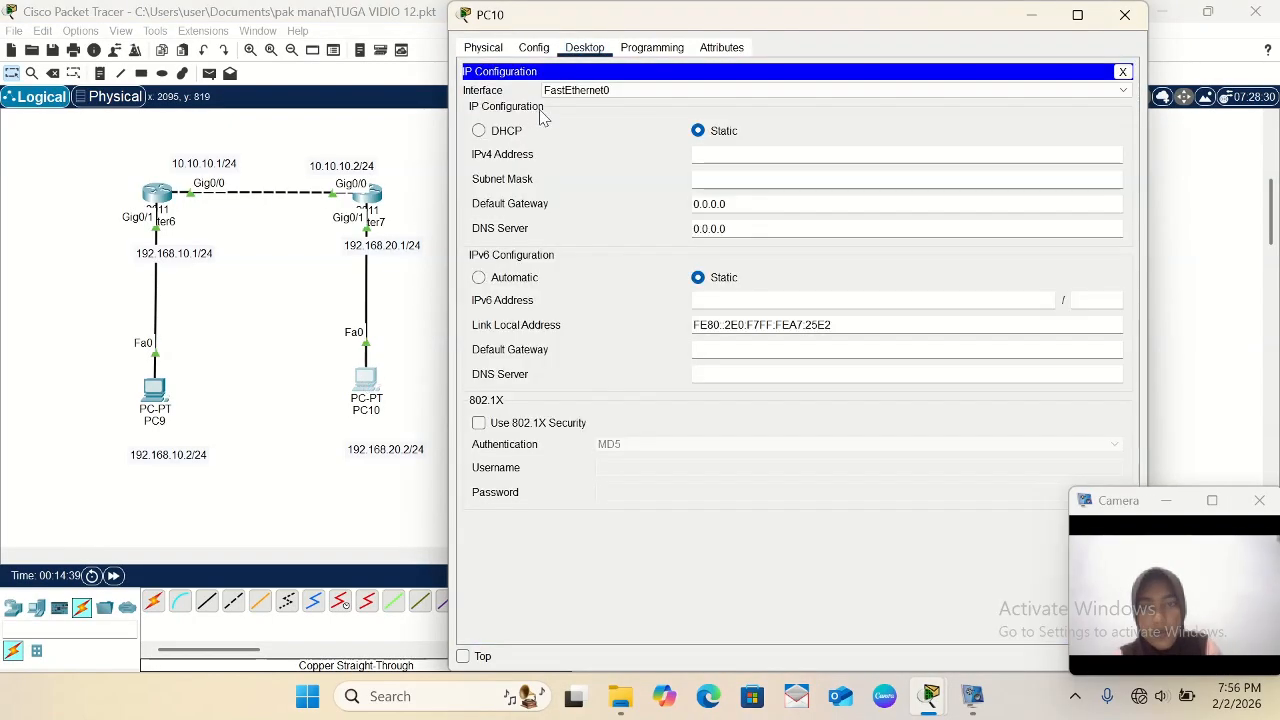
left_click(723, 152)
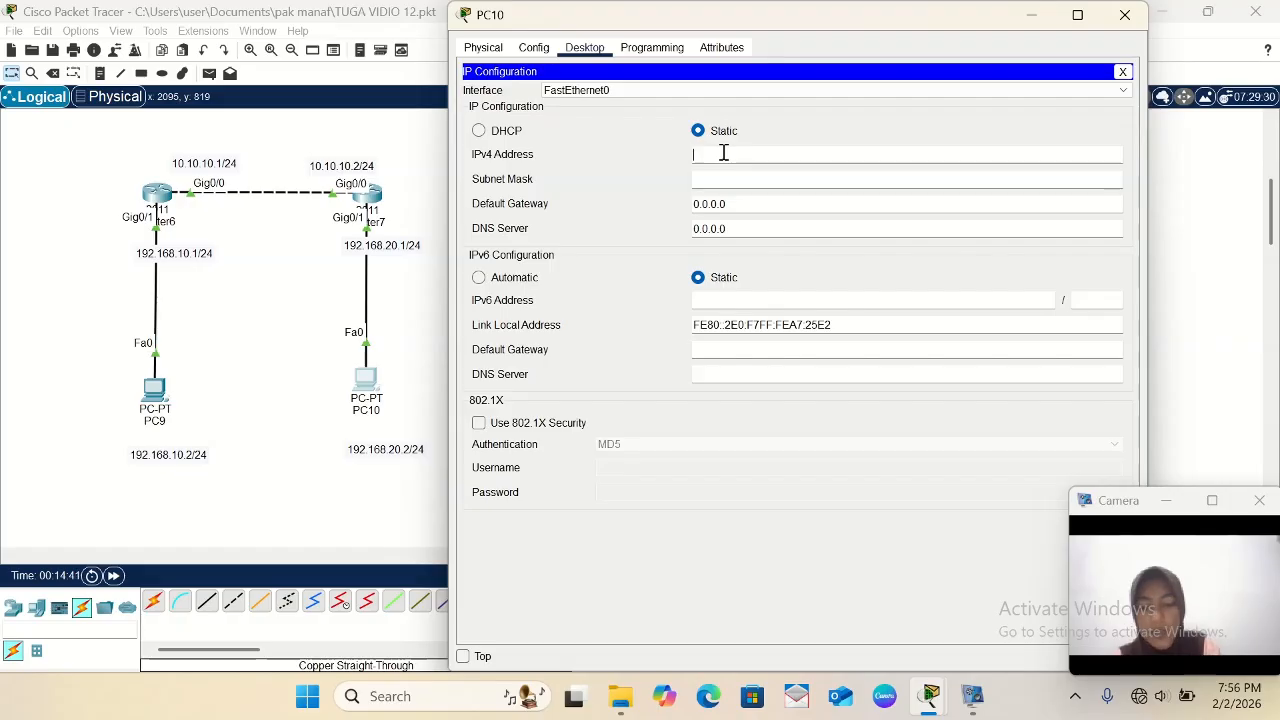
type("192.168.20.2")
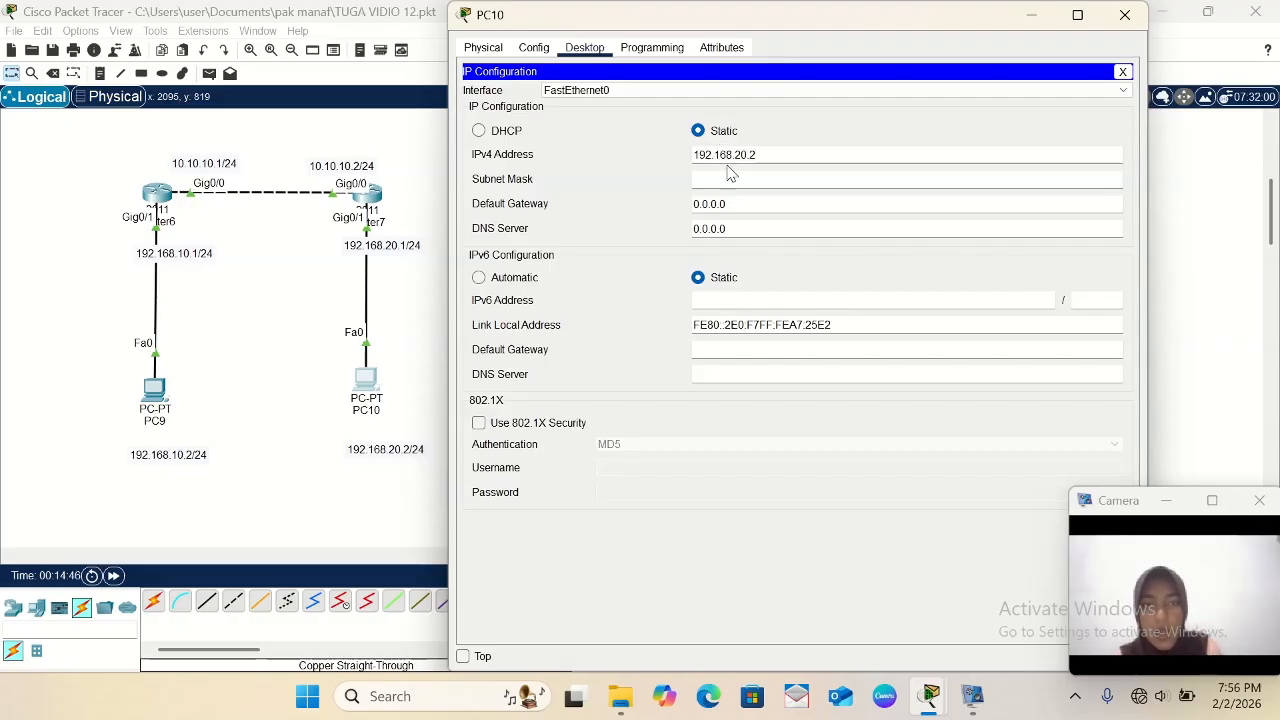
left_click(726, 176)
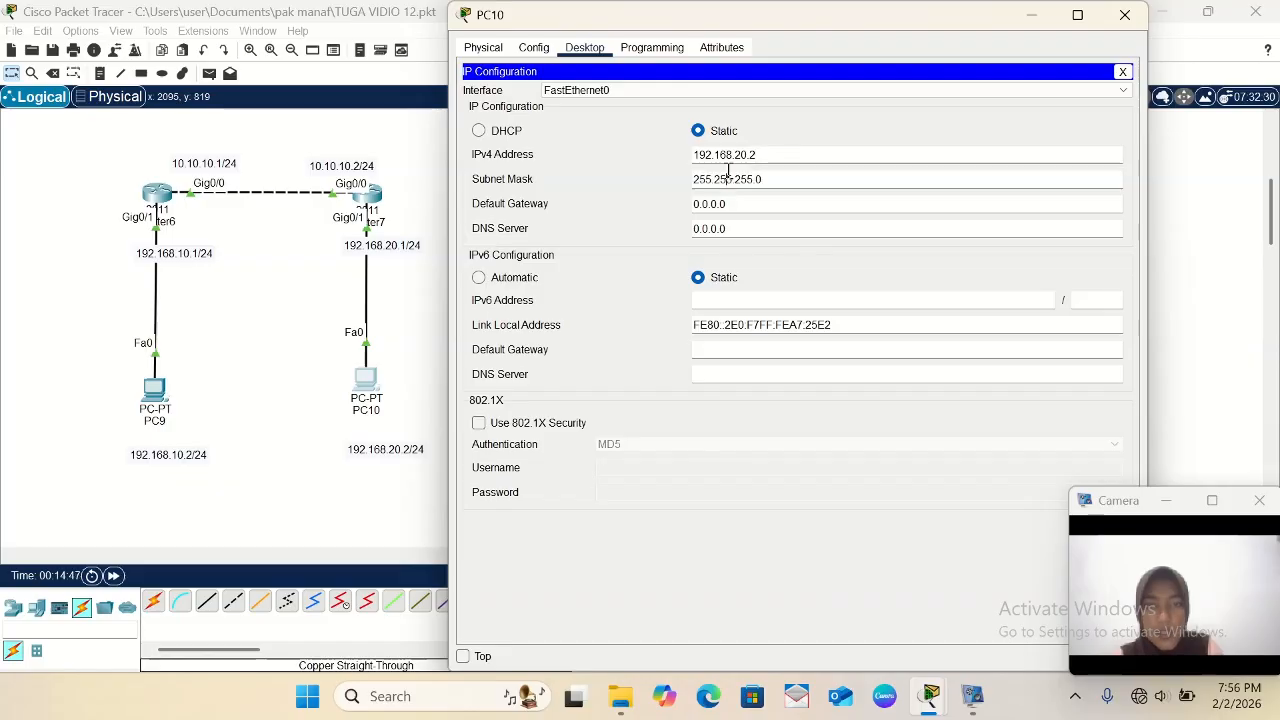
- Set PC10's default gateway to 192.168.20.1 and minimize its device window
left_click(748, 206)
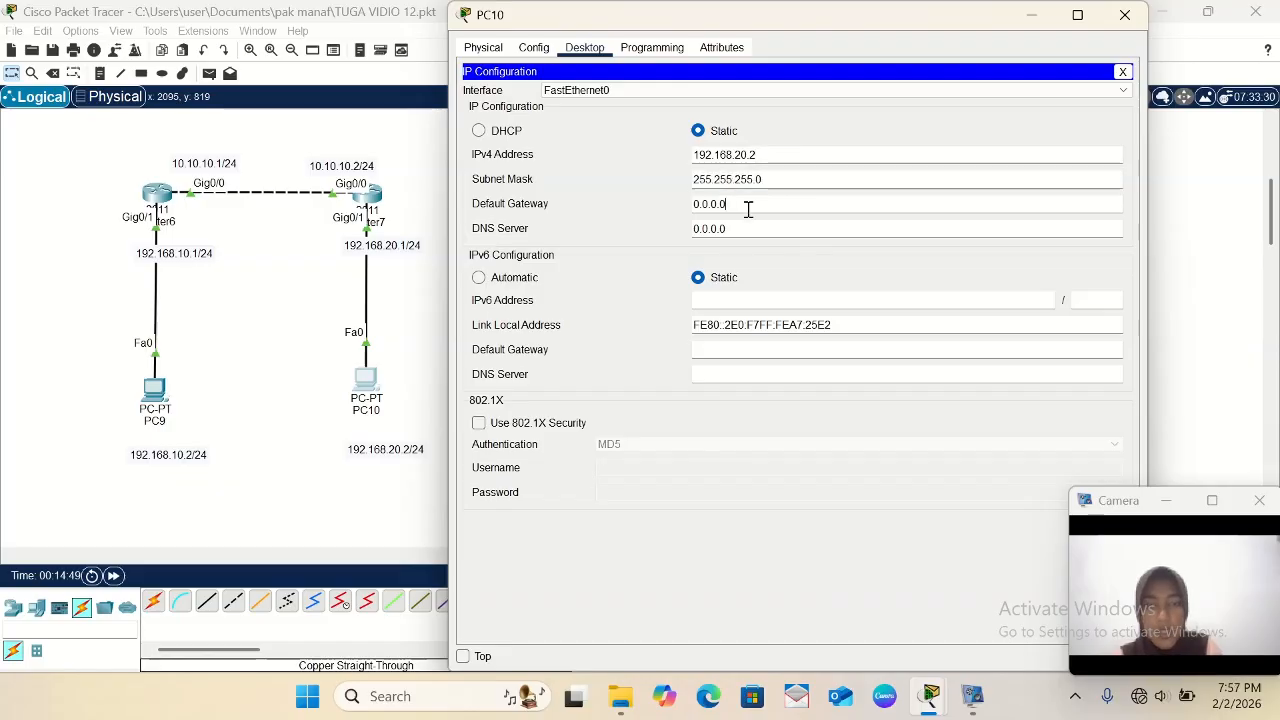
key("BackSpace")
key("BackSpace")
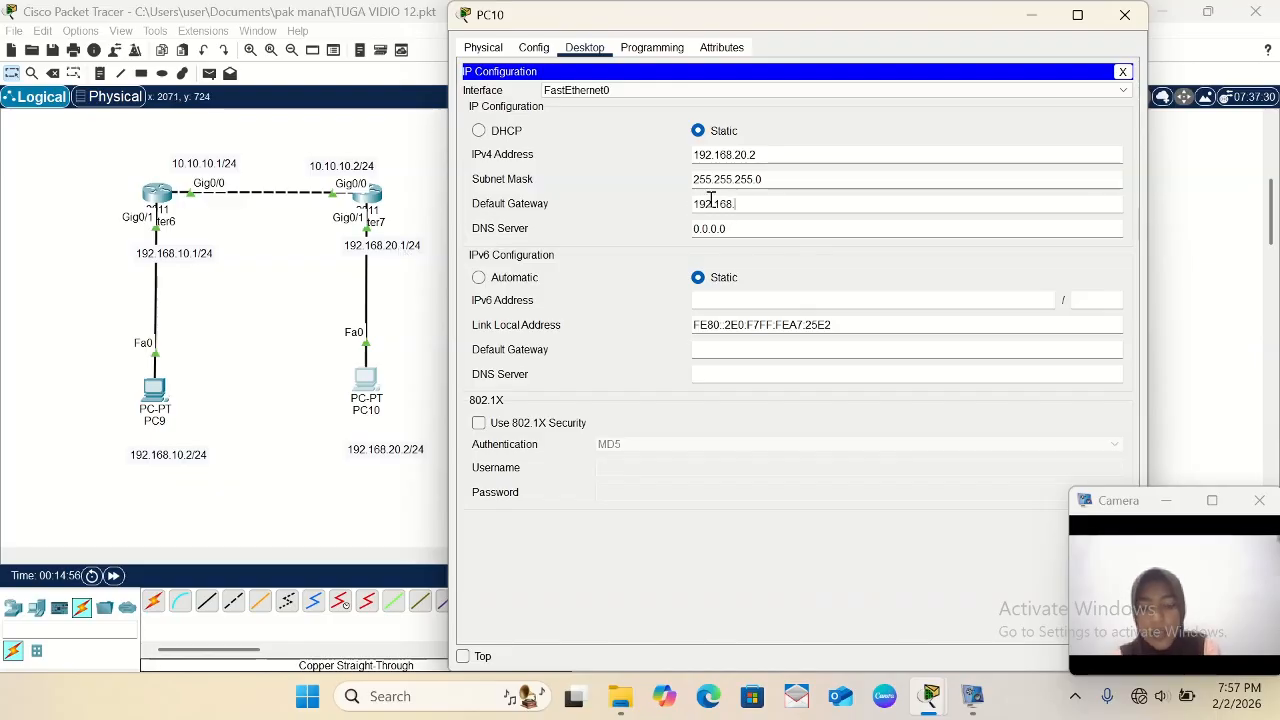
type(".20.")
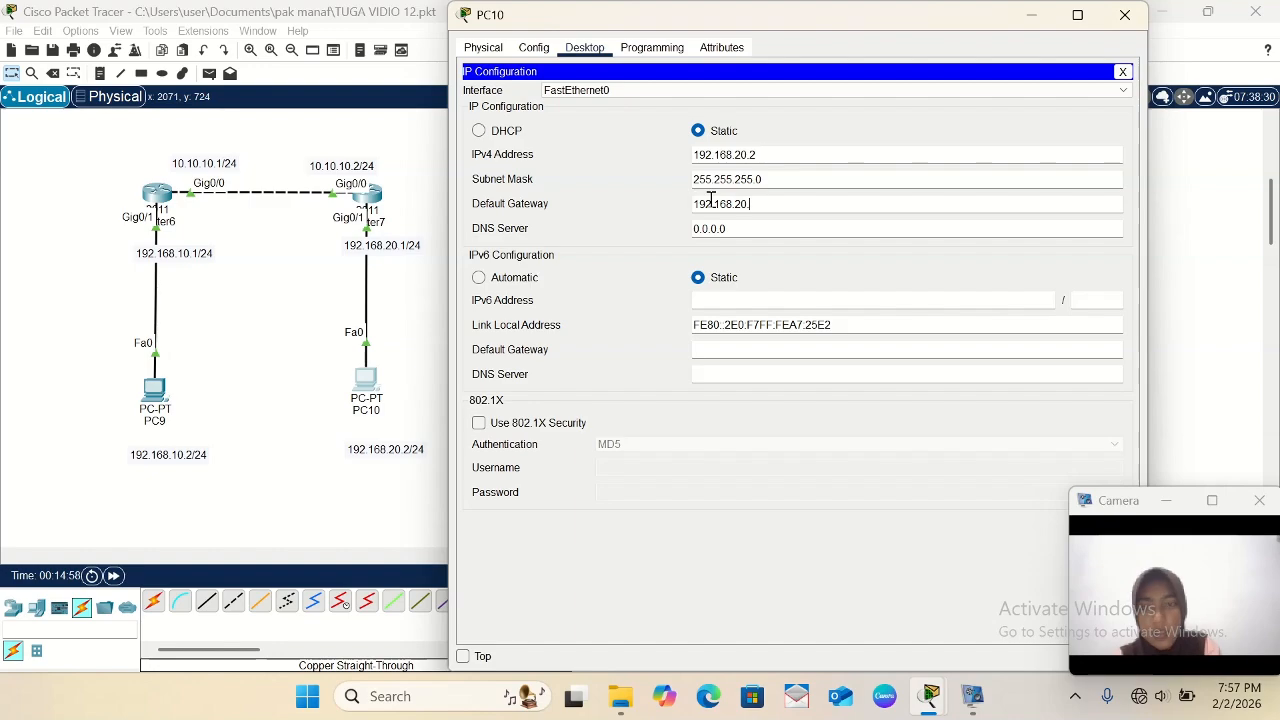
type("1")
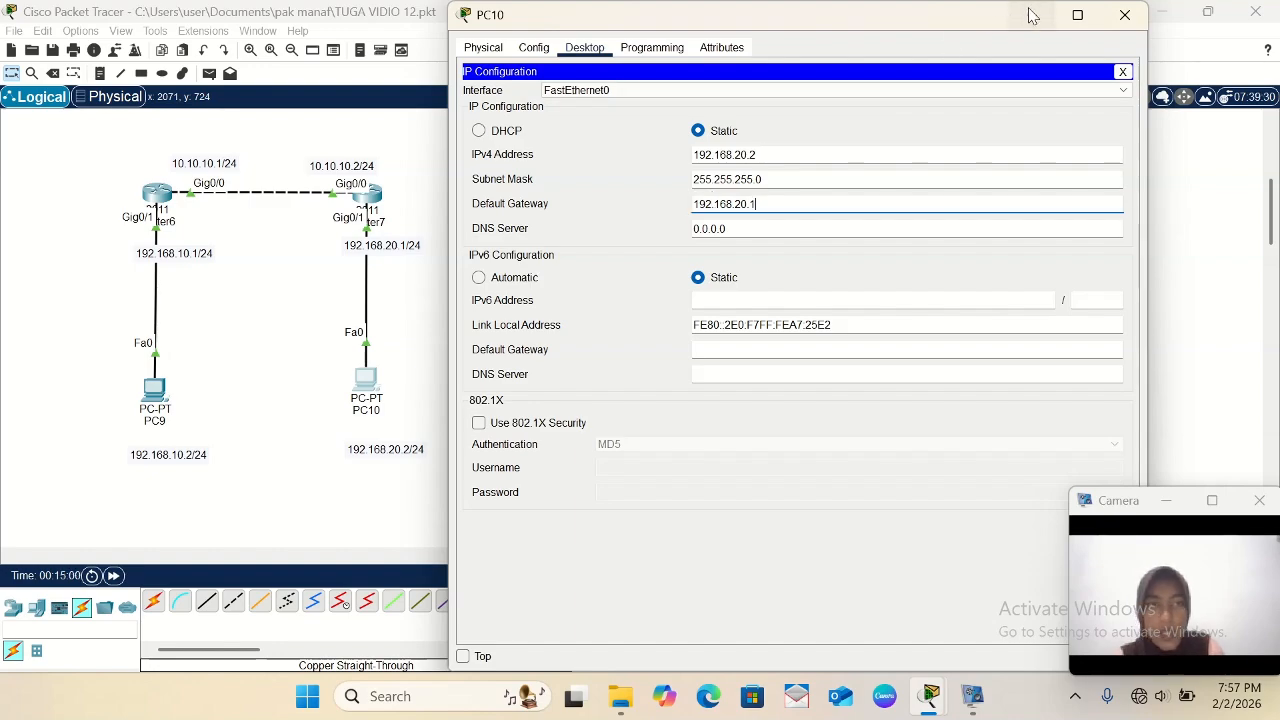
left_click(1033, 14)
- Move the ADVERSITE CONNECTED NETWORK note onto the link between Router6 and PC9, just below the 192.168.10.1/24 label
scroll(600, 223, "left", 5)
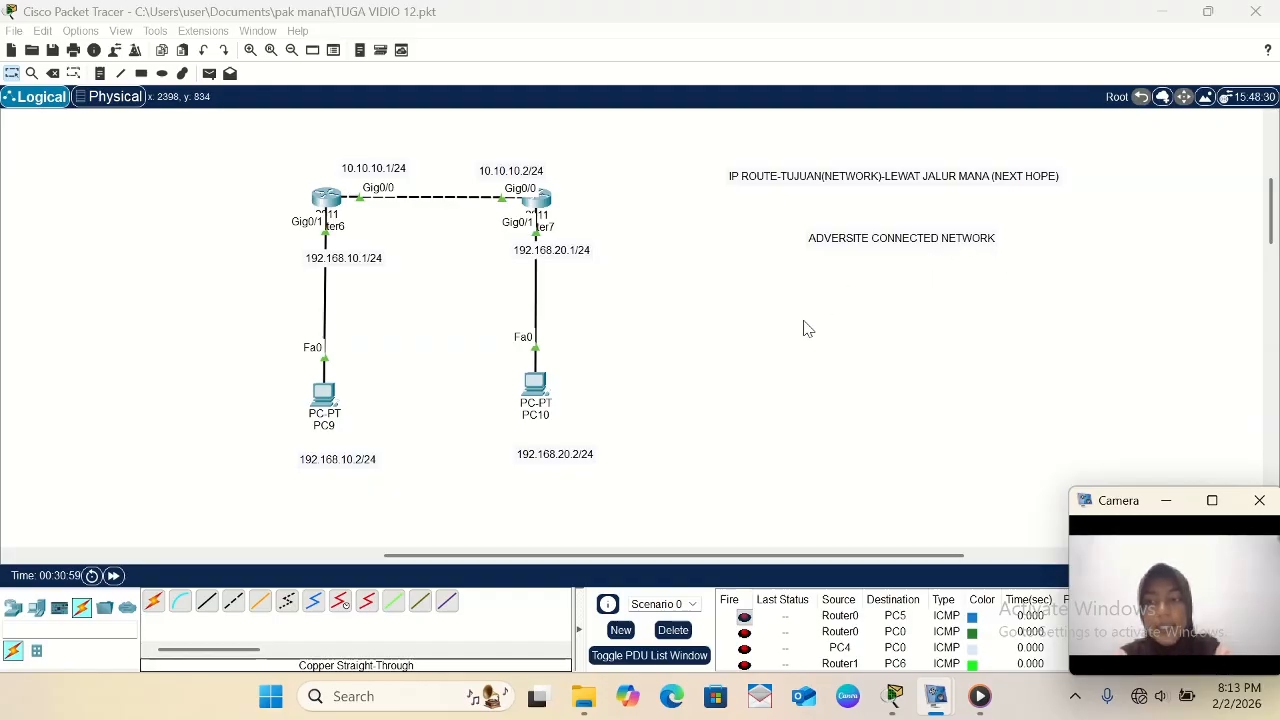
left_click(863, 245)
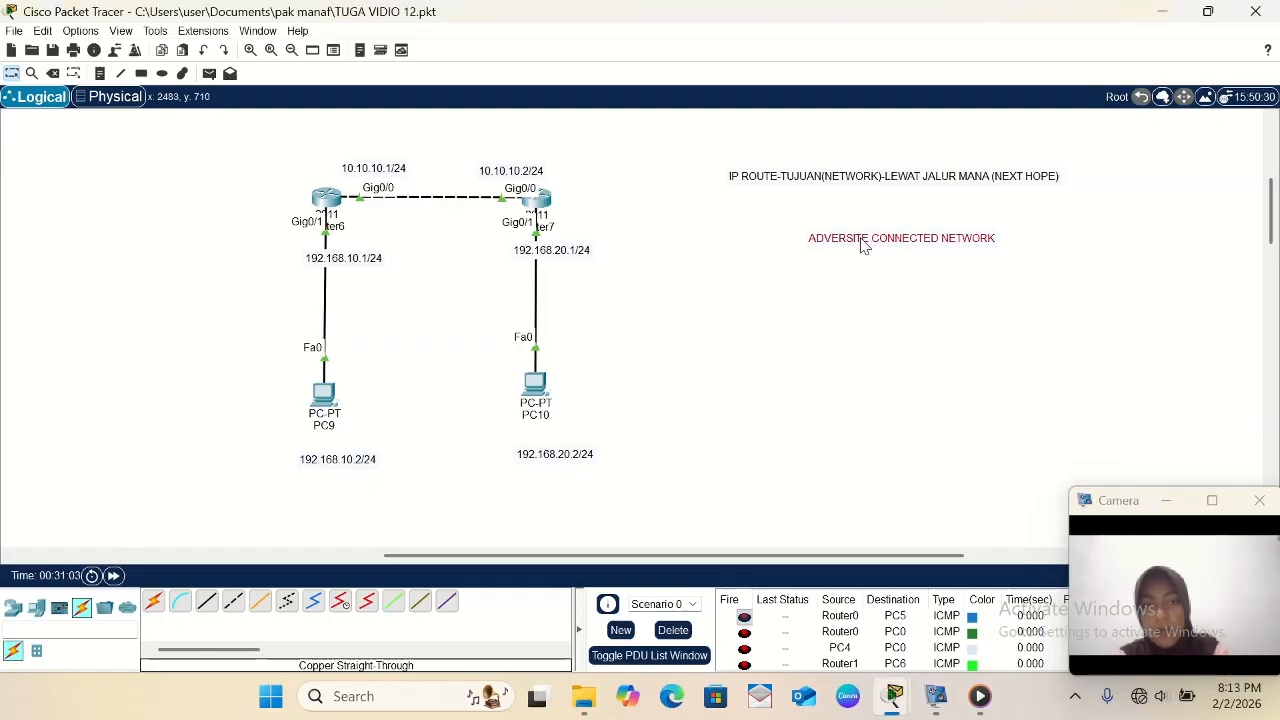
left_click(862, 240)
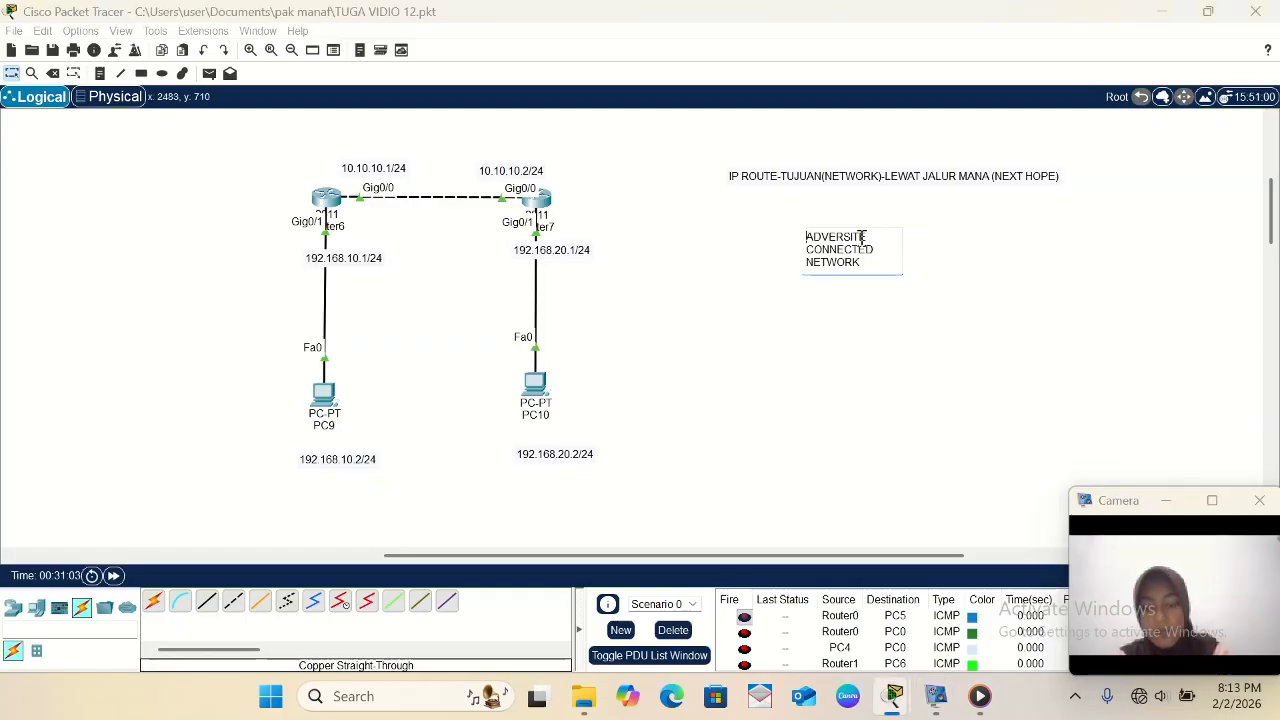
left_click(874, 322)
left_click_drag(882, 246, 331, 307)
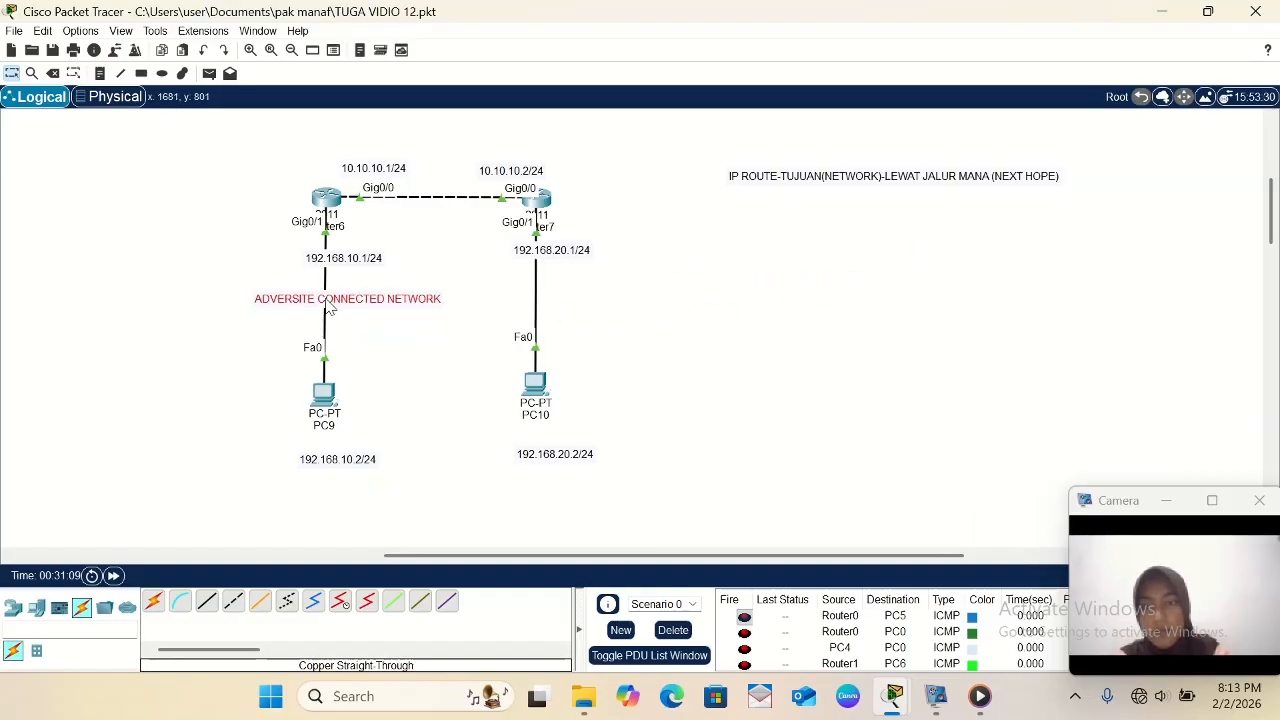
- Show Router6's routing table with the command do sh ip route and highlight its two directly connected (C) network entries
left_click(378, 349)
scroll(378, 349, "up", 1)
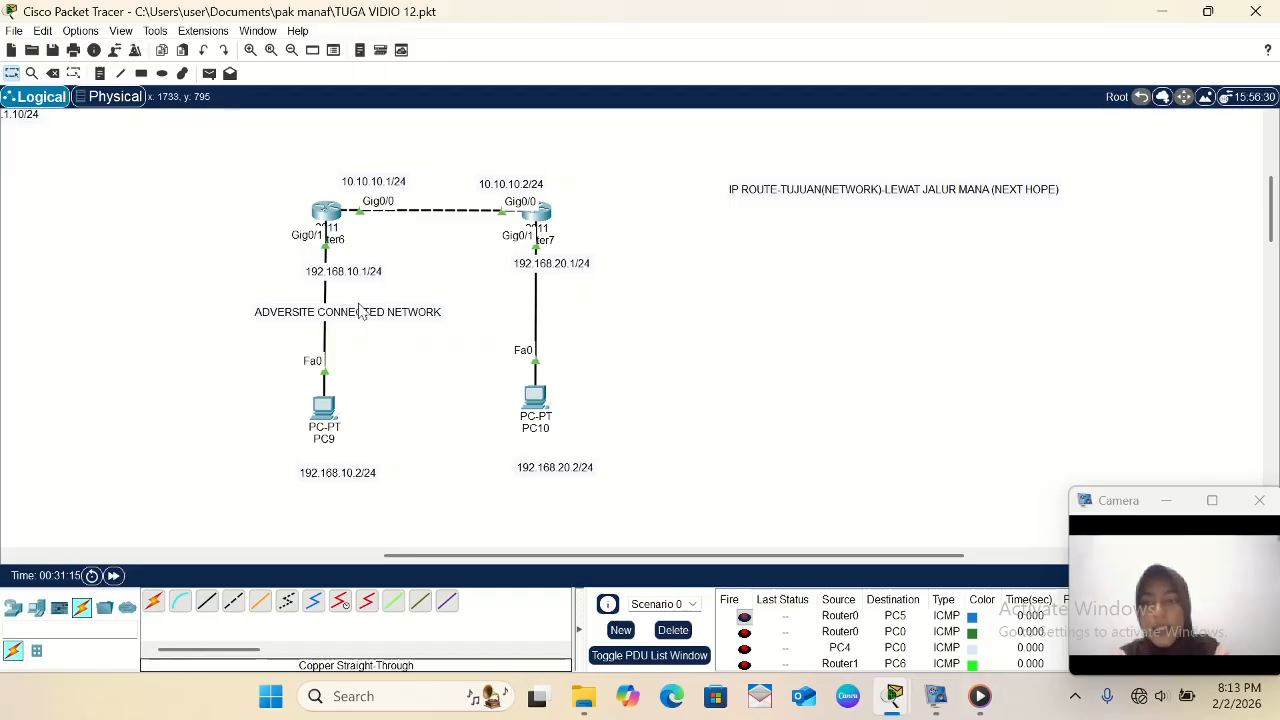
left_click(333, 218)
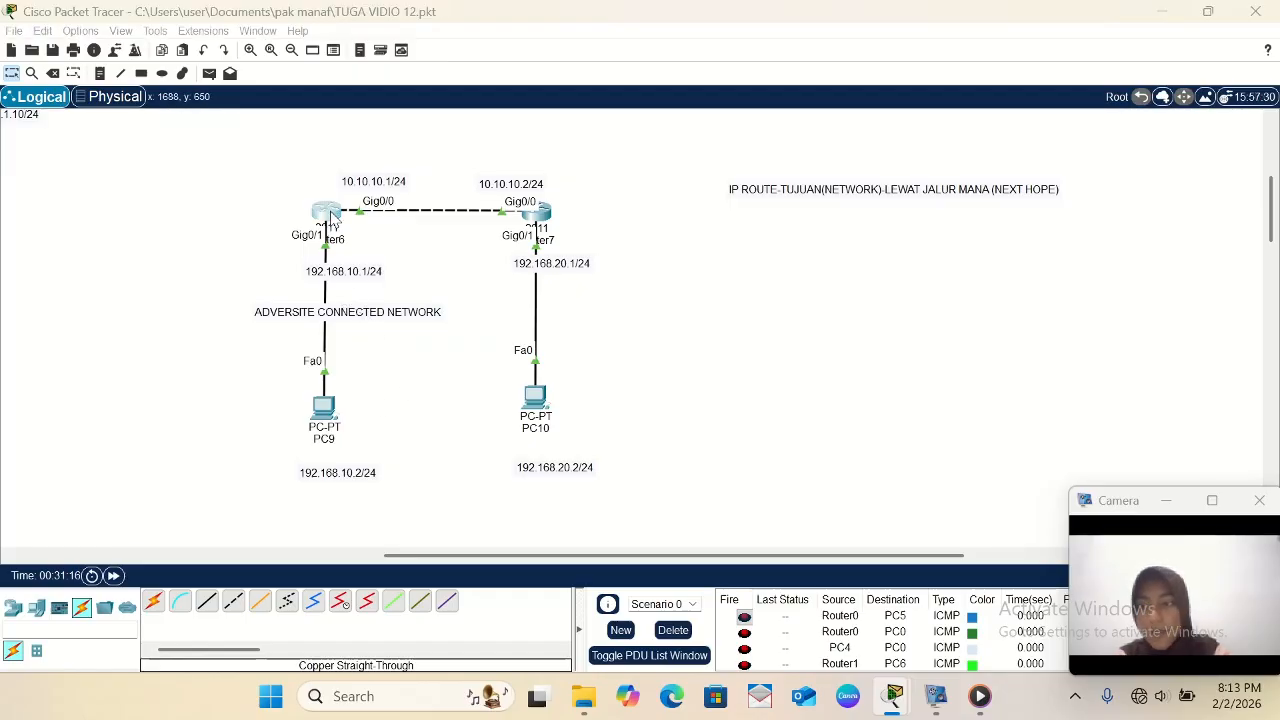
scroll(617, 527, "down", 1)
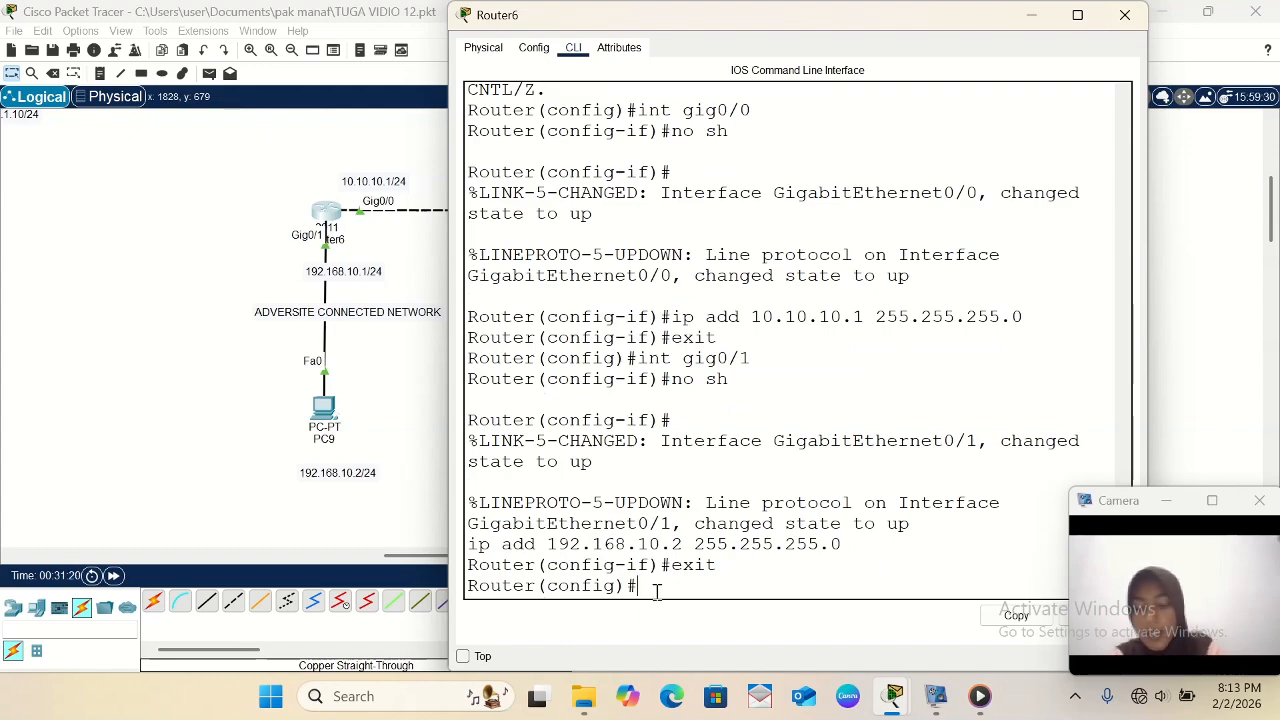
type("do")
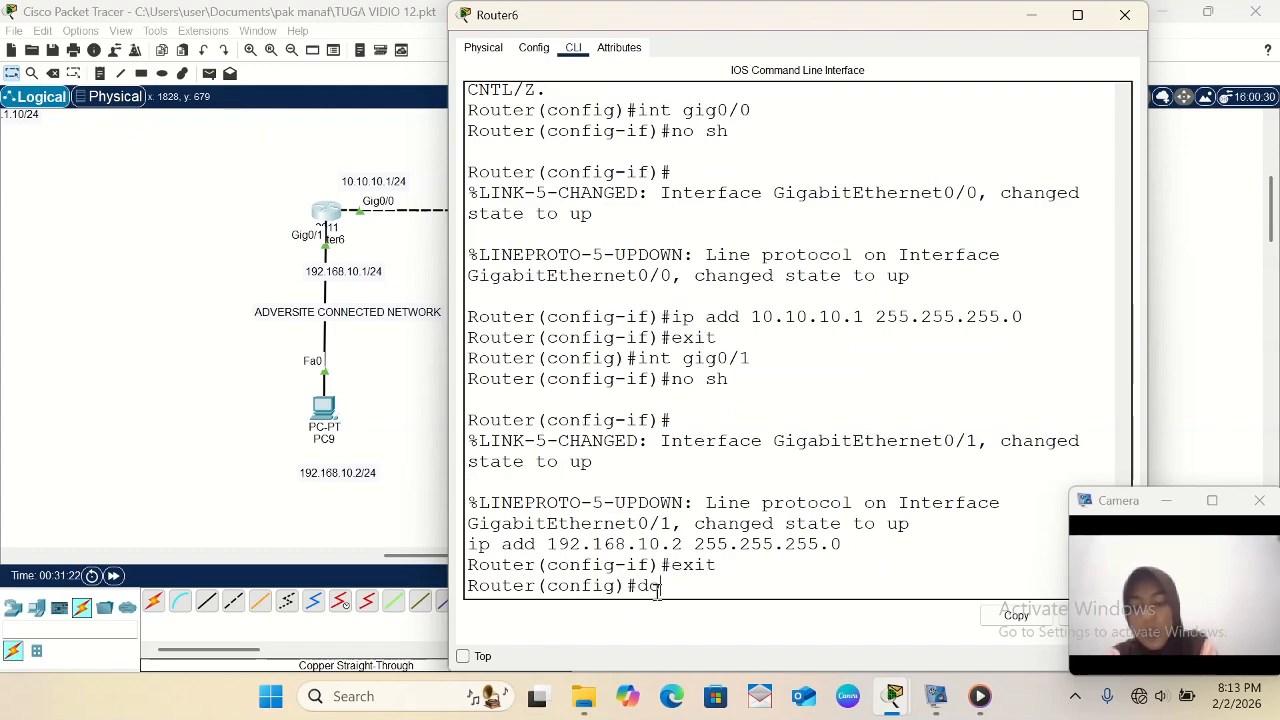
type(" sh ip rout")
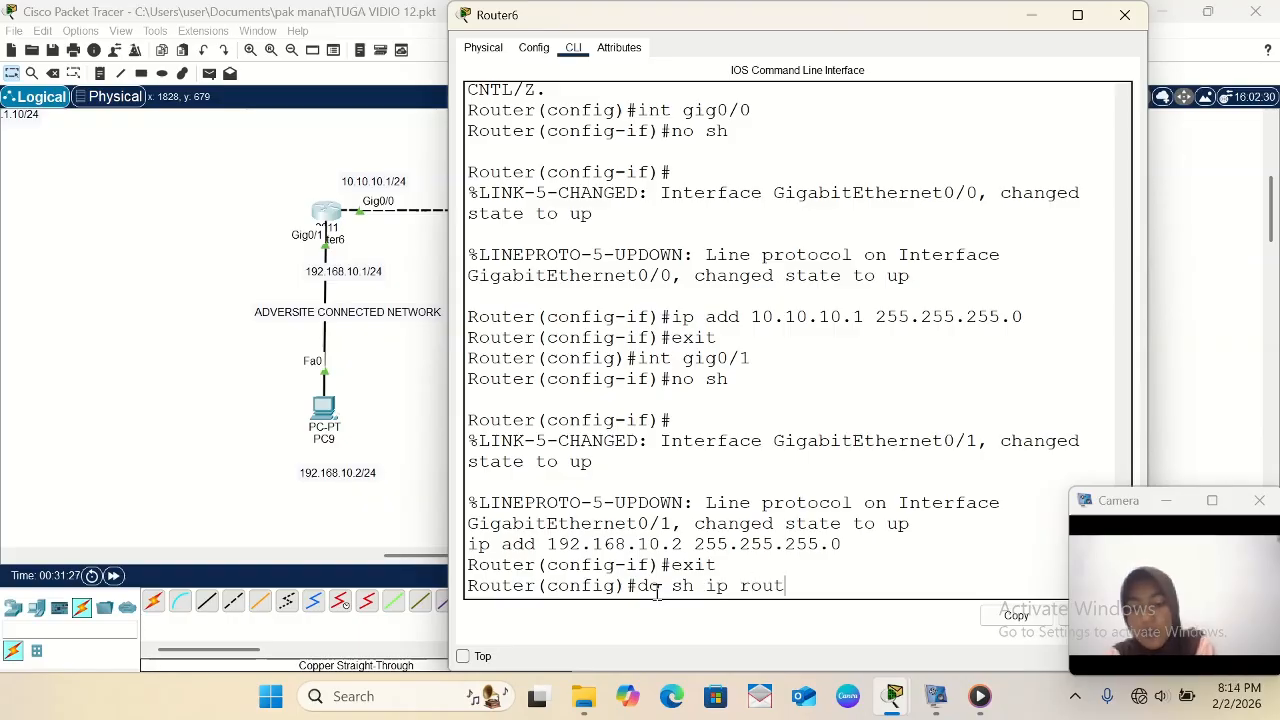
type("e")
key("Return")
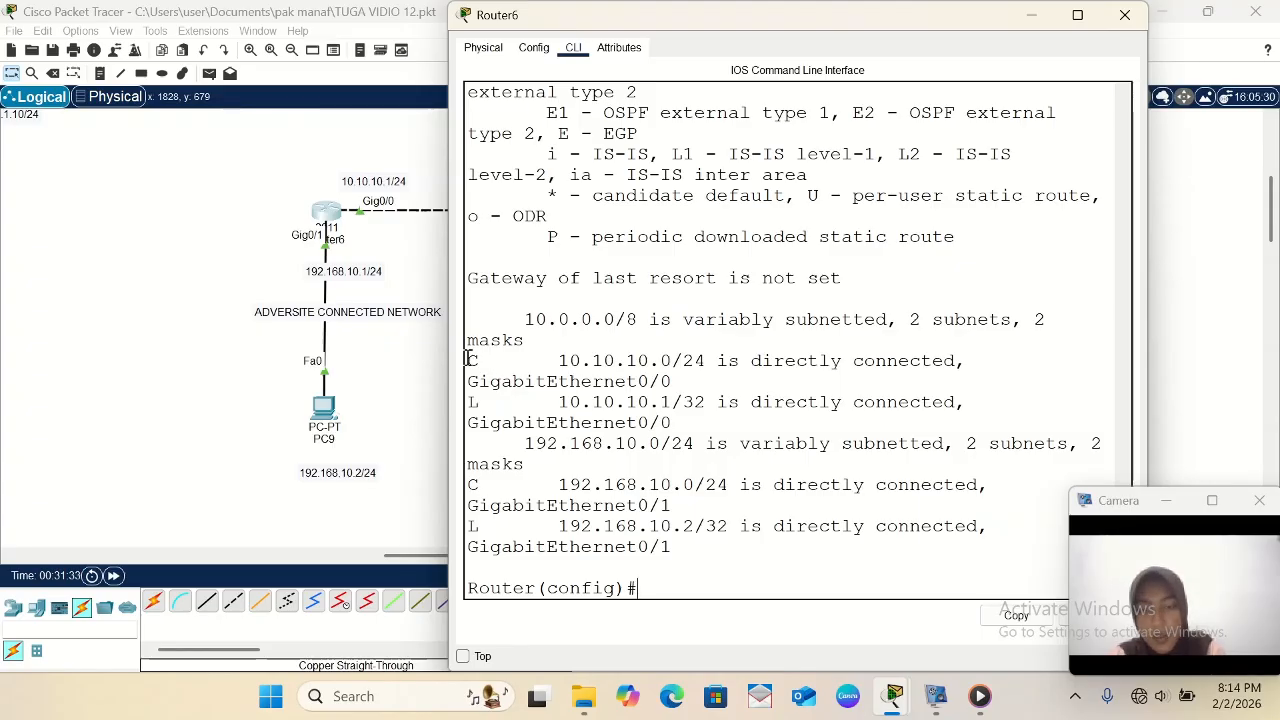
left_click_drag(468, 360, 967, 364)
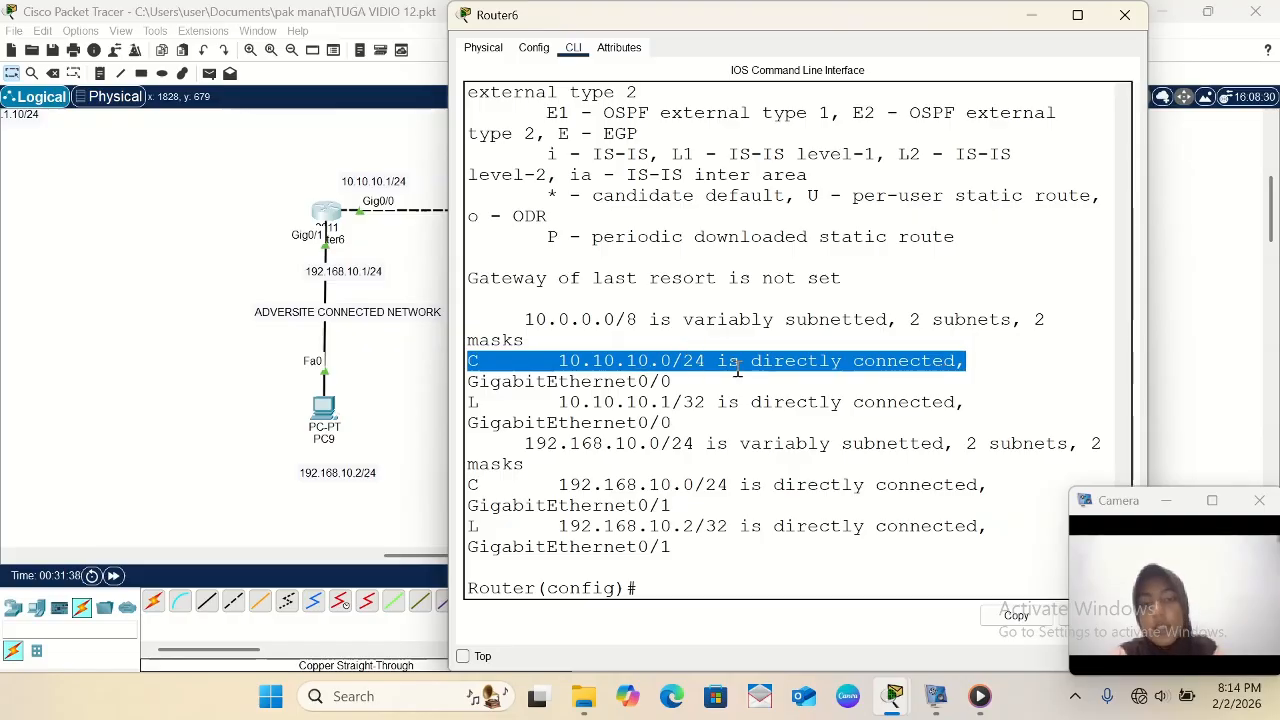
left_click_drag(472, 485, 1013, 483)
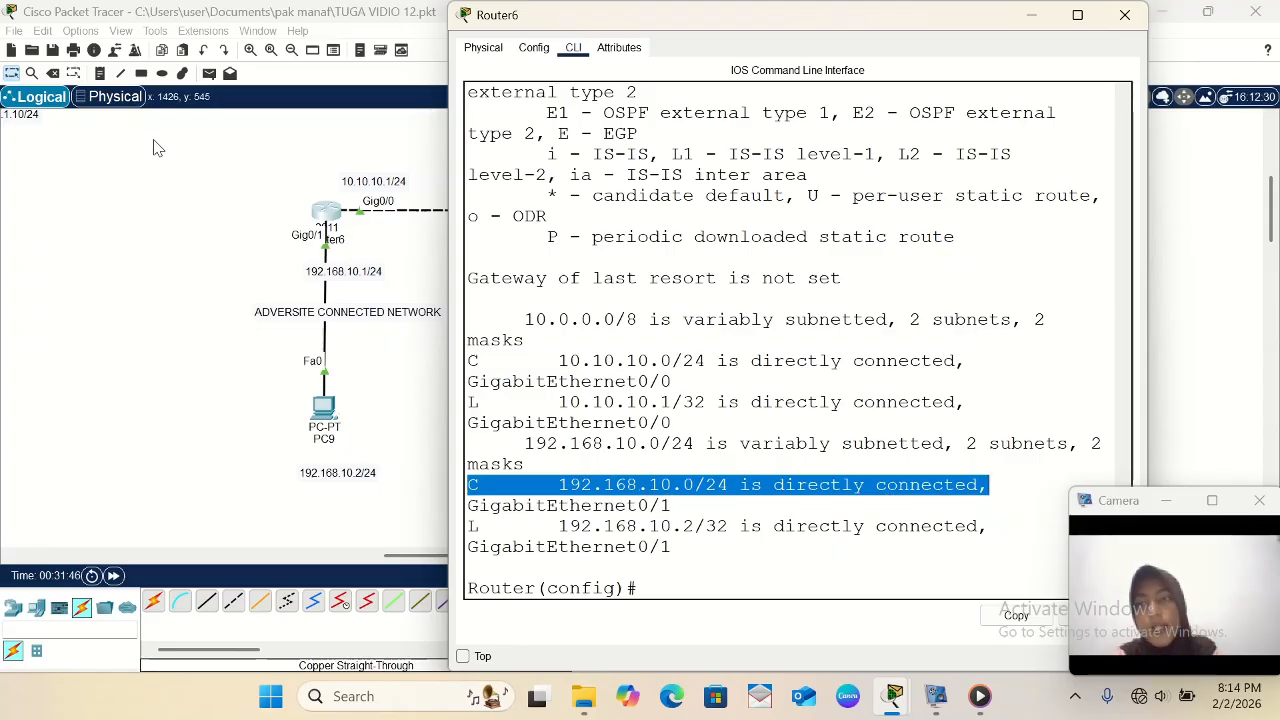
- Place a text note on the outer side of Router6 with the first line 10.10.10.0/24 = gig0/0
left_click(101, 78)
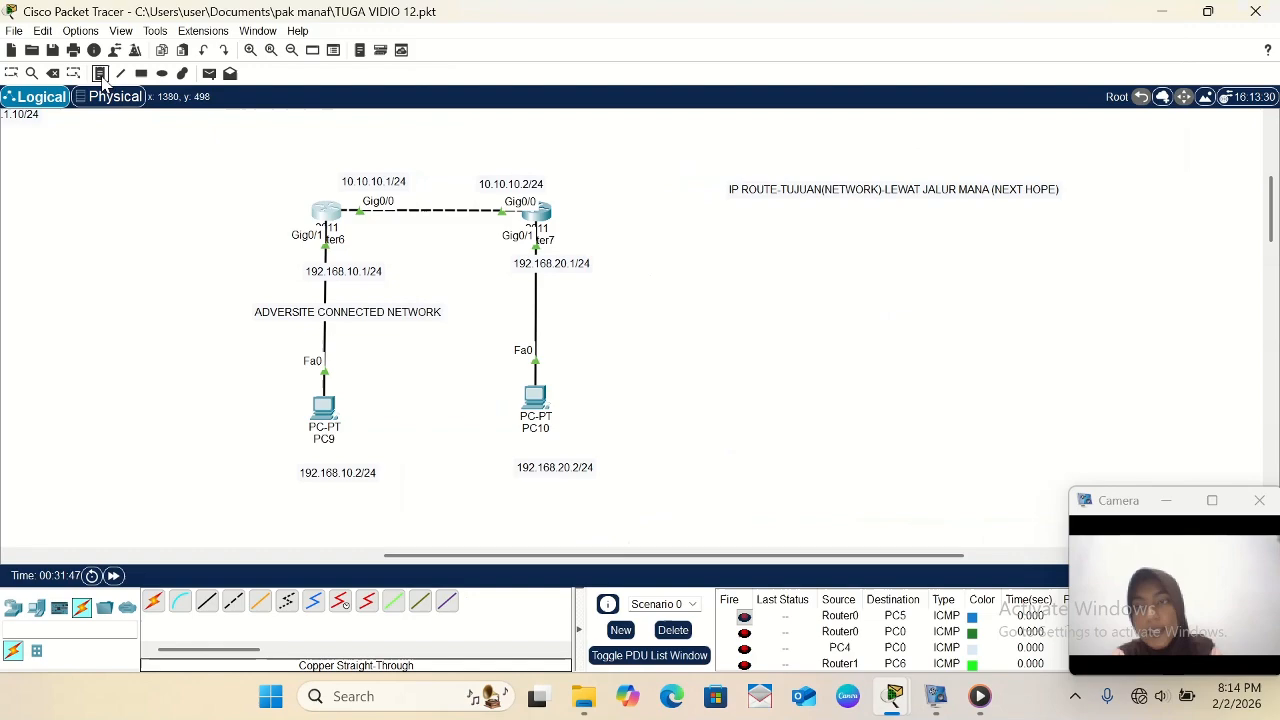
left_click(175, 182)
type("a")
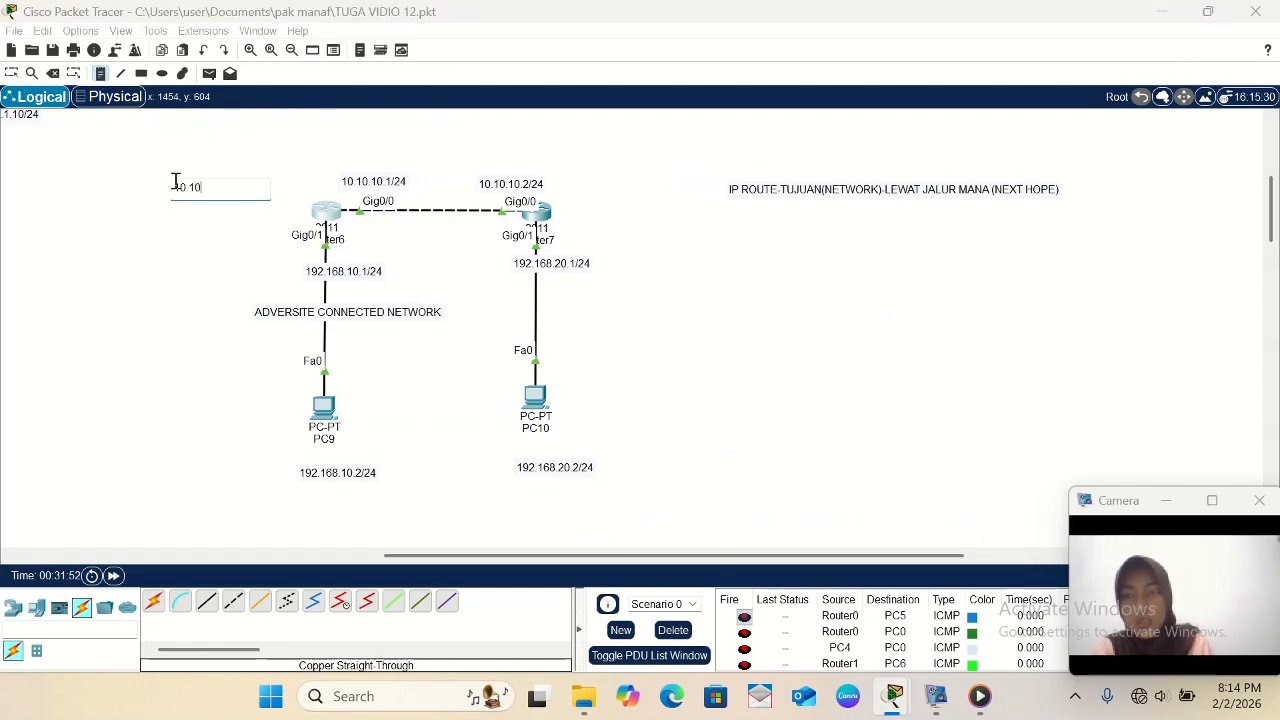
type("0.10.10.0")
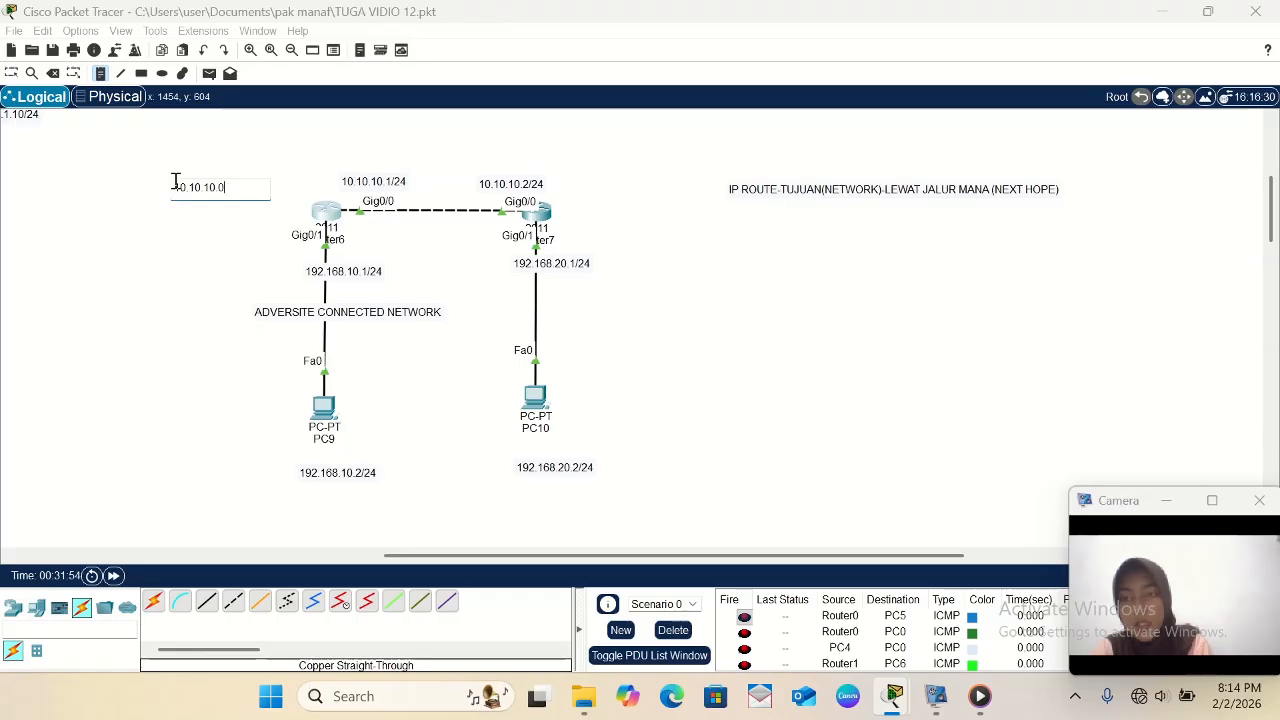
type("/24 =")
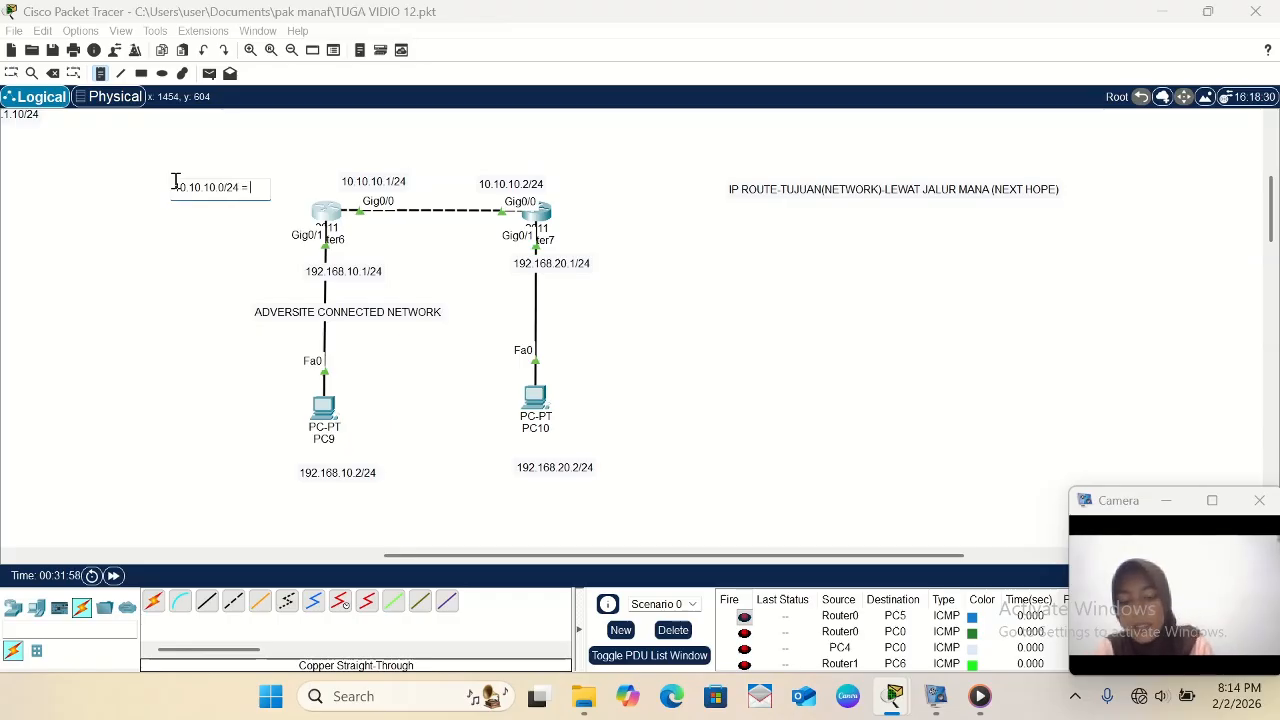
type(" gig")
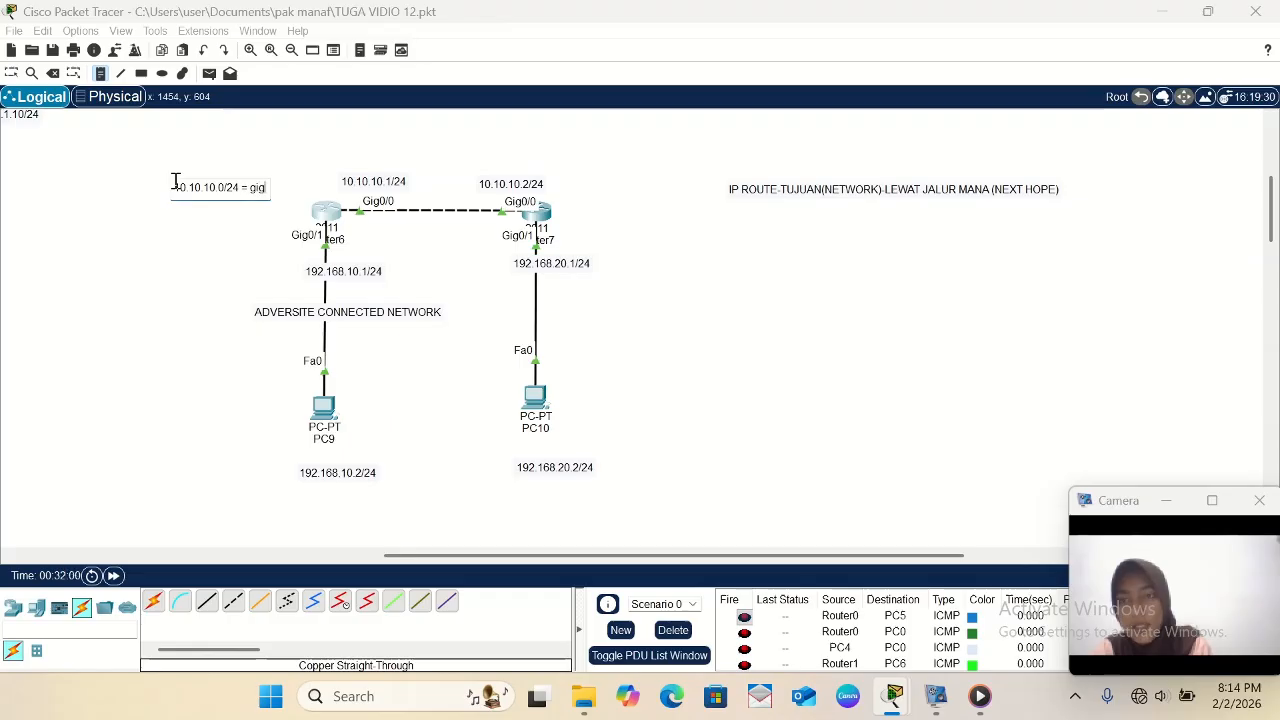
type("0/")
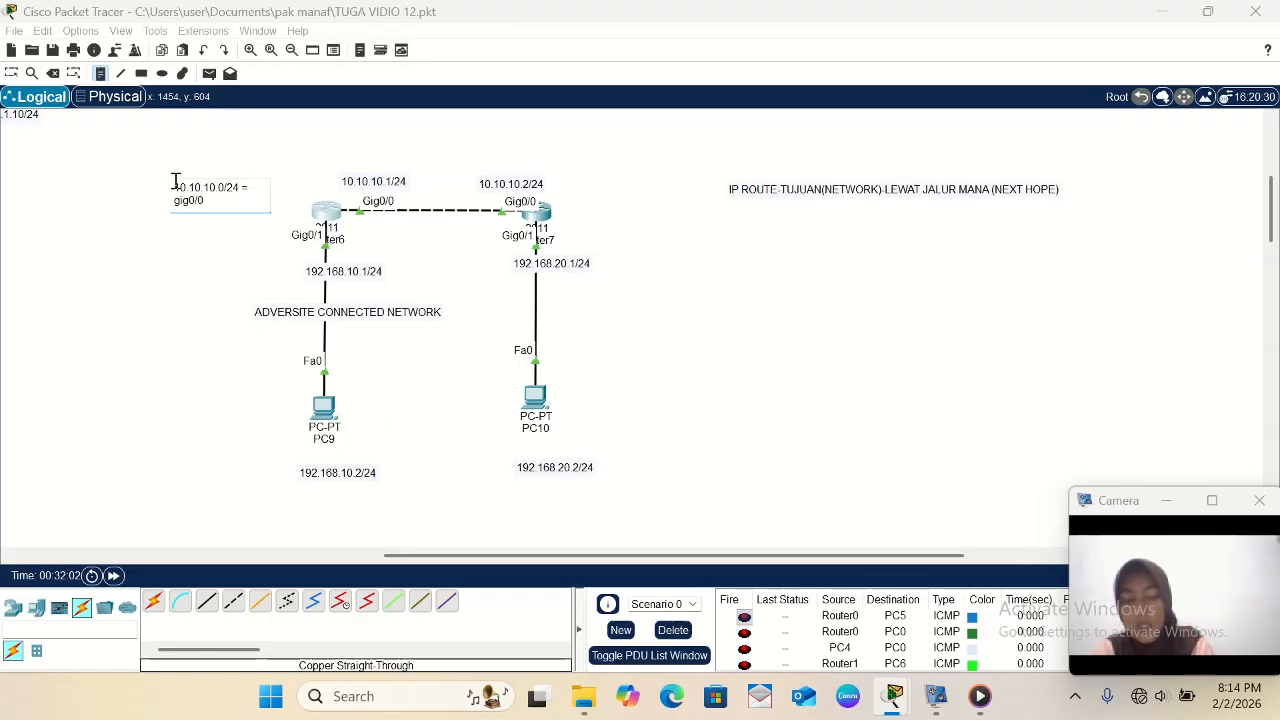
type("0")
key("Return")
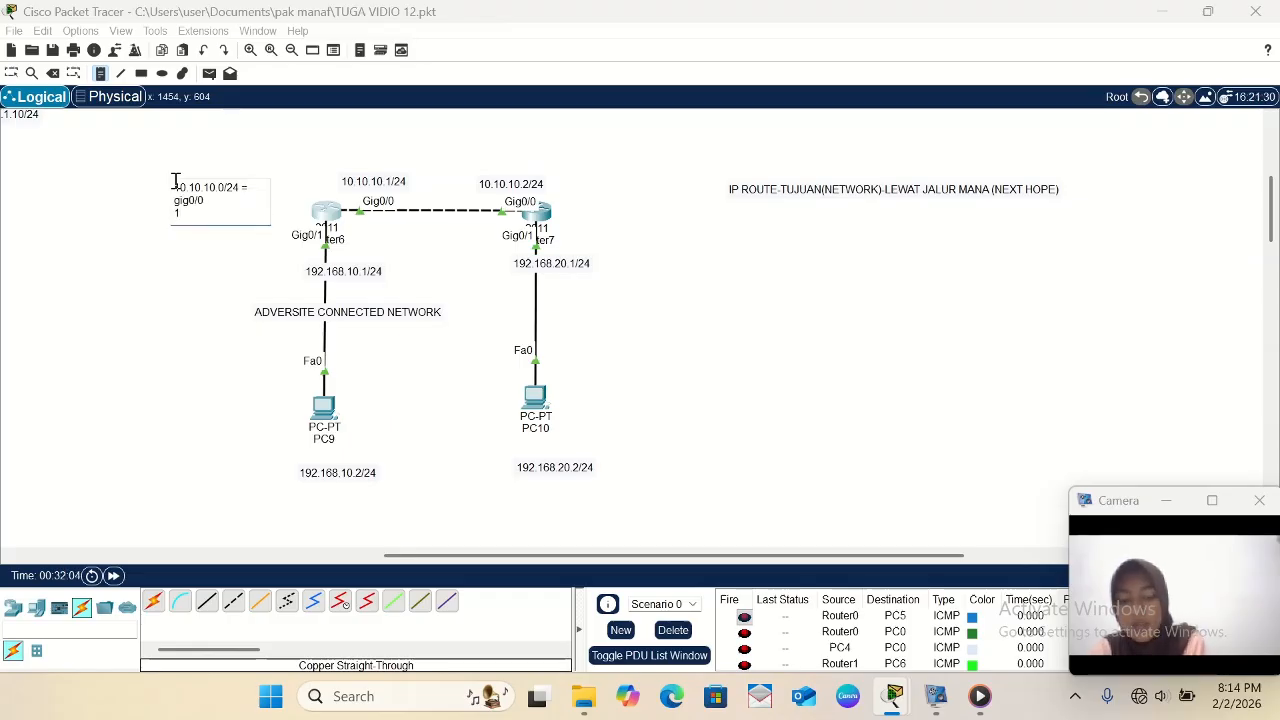
- Complete Router6's note with a second line, 192.168.10.0/24 = gig0/1, and return to selection mode
type("192.168.10.0/")
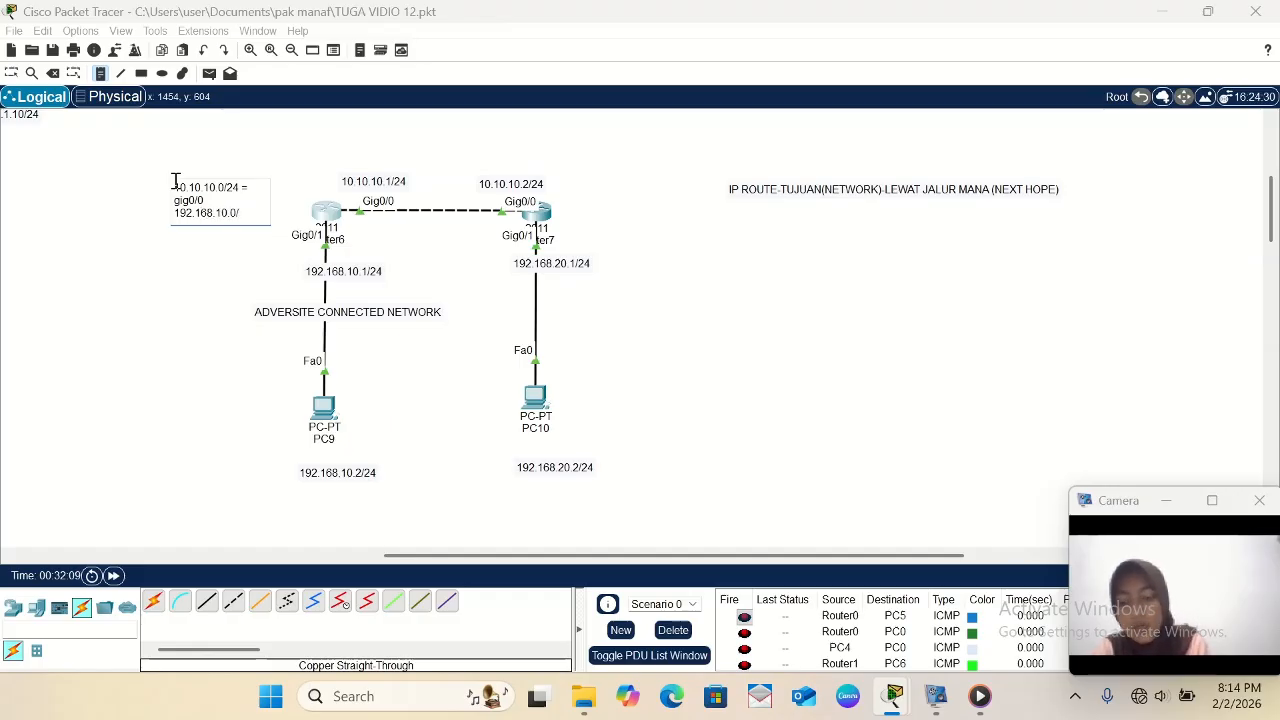
type("24 =")
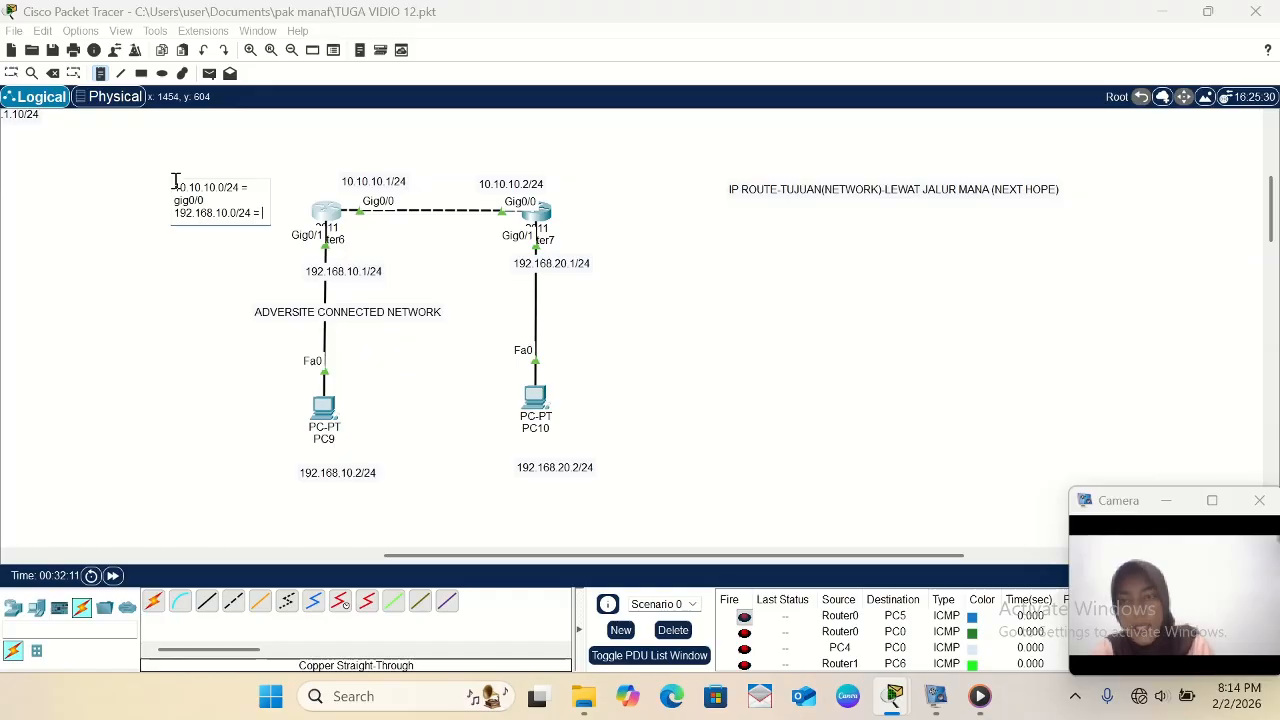
type(" gig0/1")
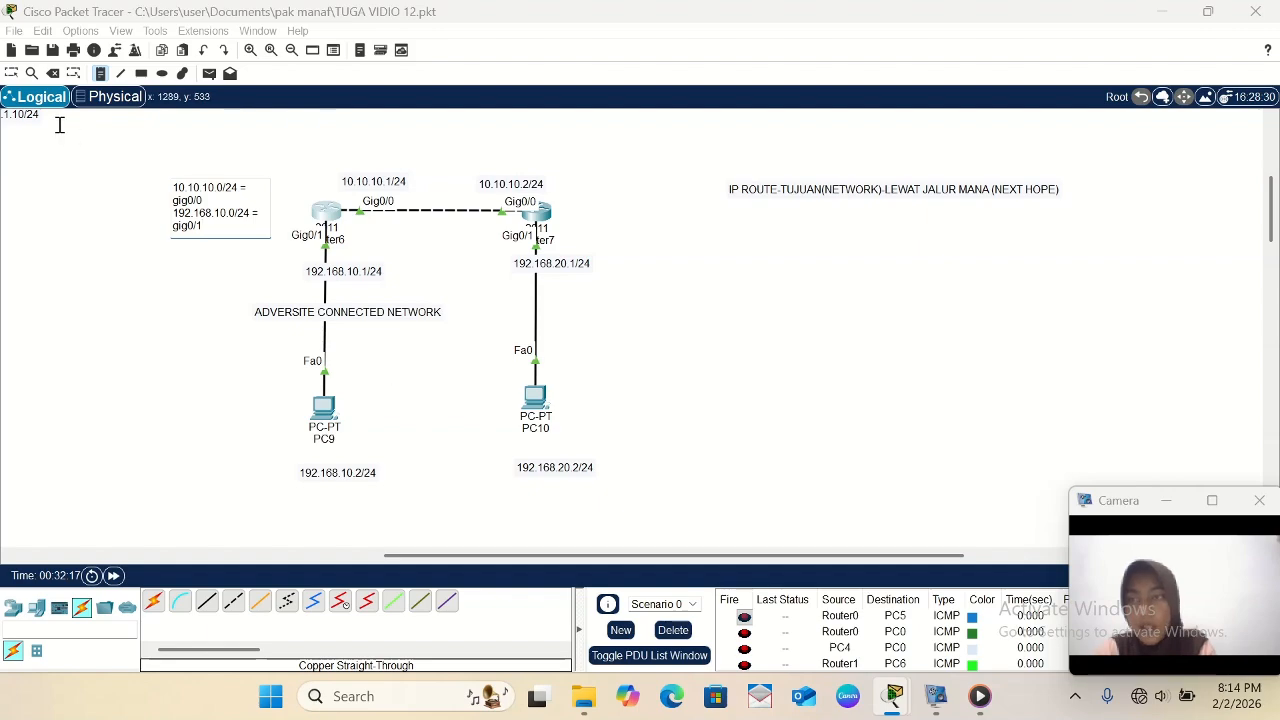
left_click(11, 73)
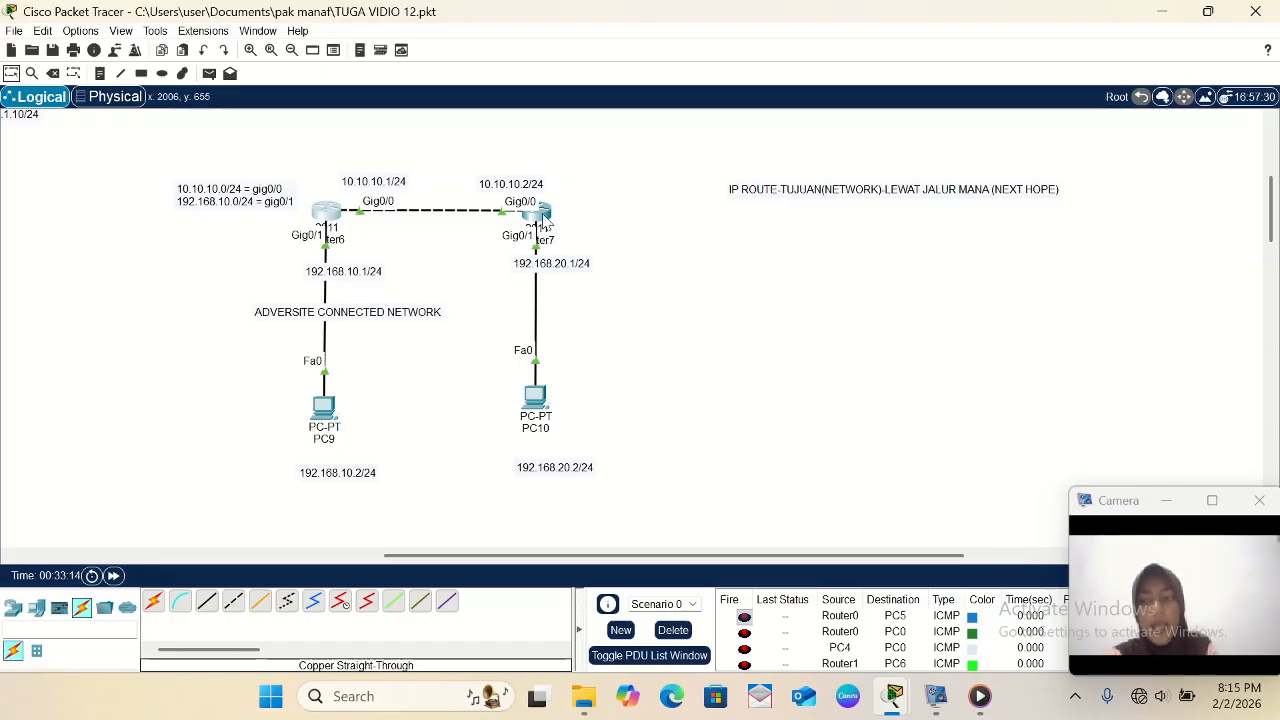
- Show Router7's IP routing table from its CLI and highlight its two directly connected (C) network entries
left_click(540, 215)
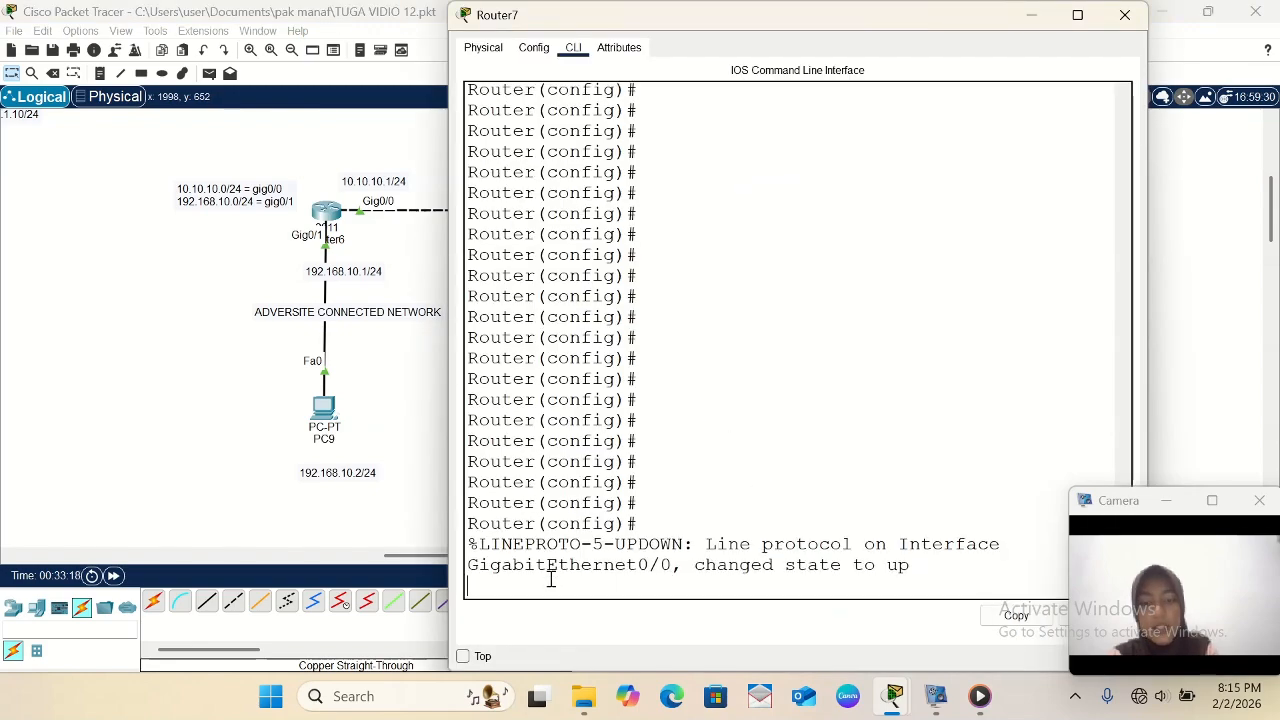
key("Return")
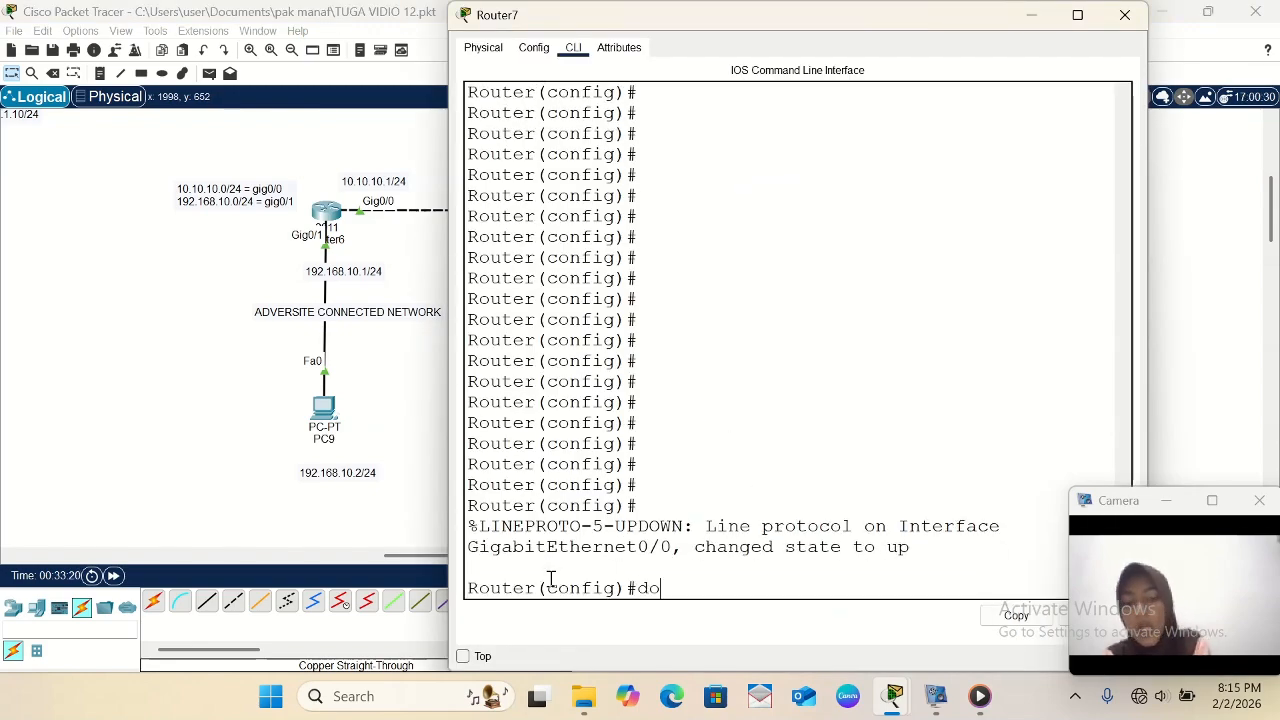
type("do sh ip route")
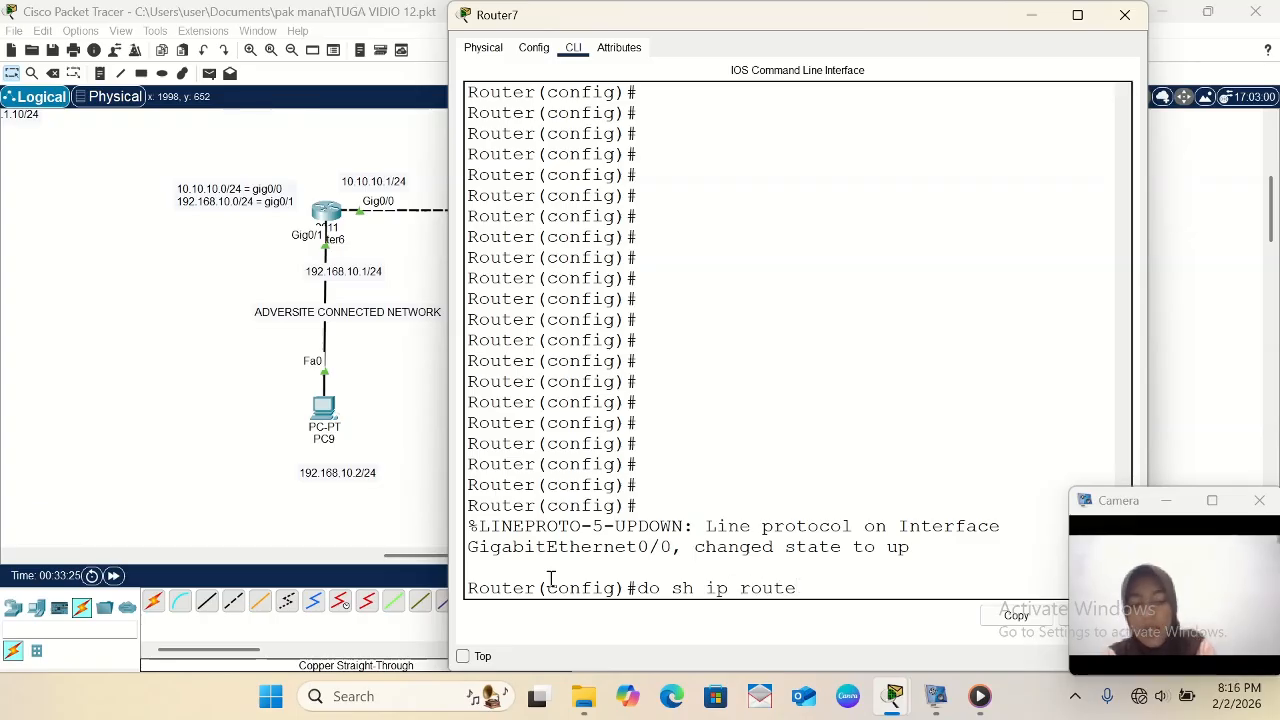
key("Return")
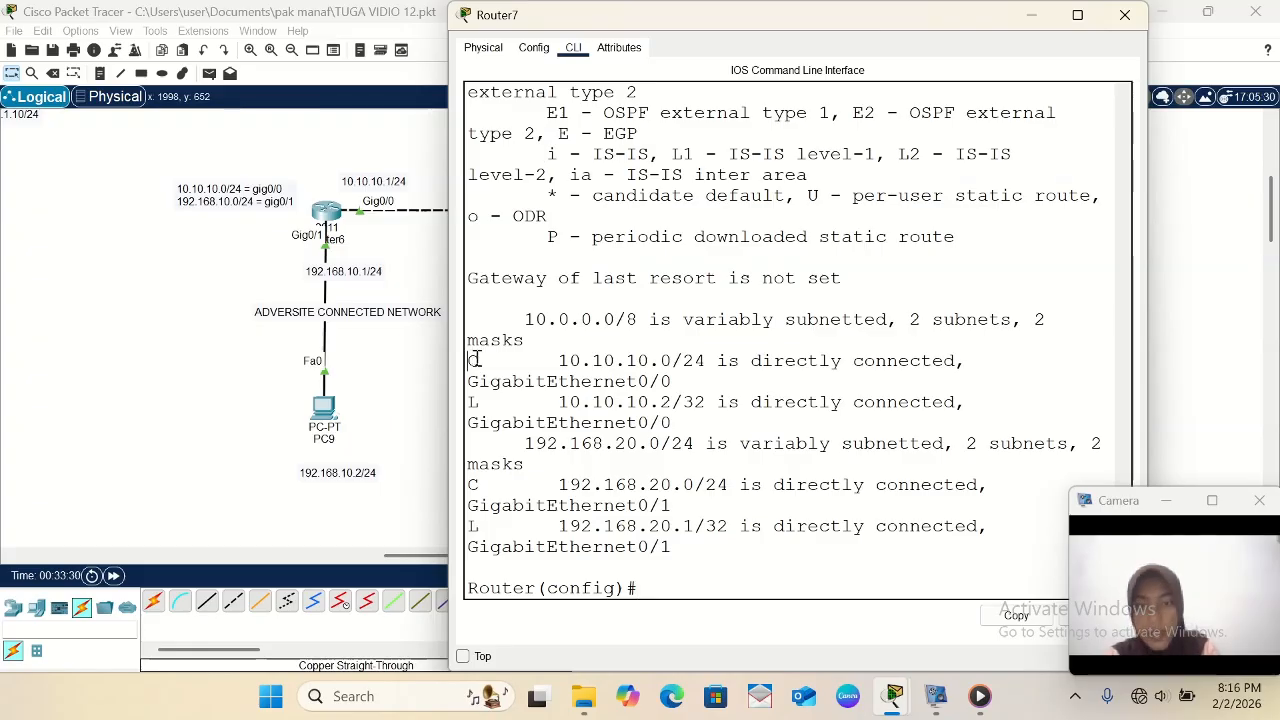
left_click_drag(471, 357, 940, 378)
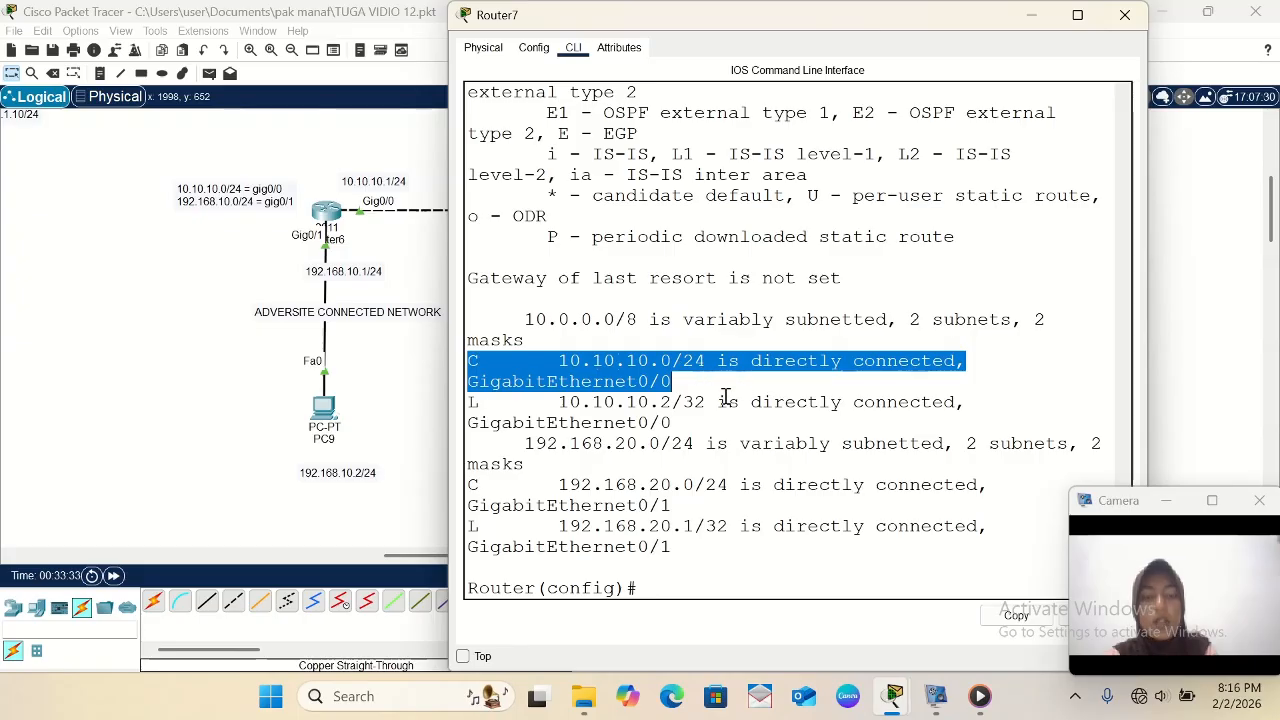
left_click(472, 485)
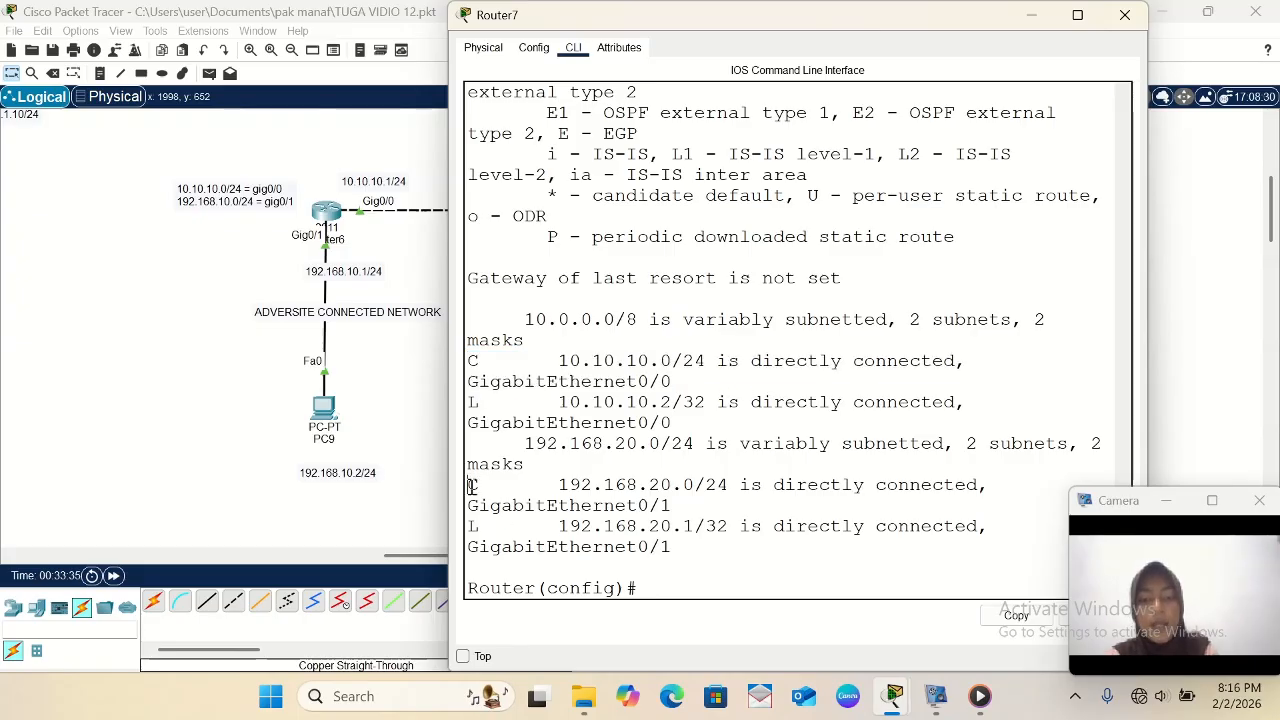
left_click_drag(472, 485, 1011, 482)
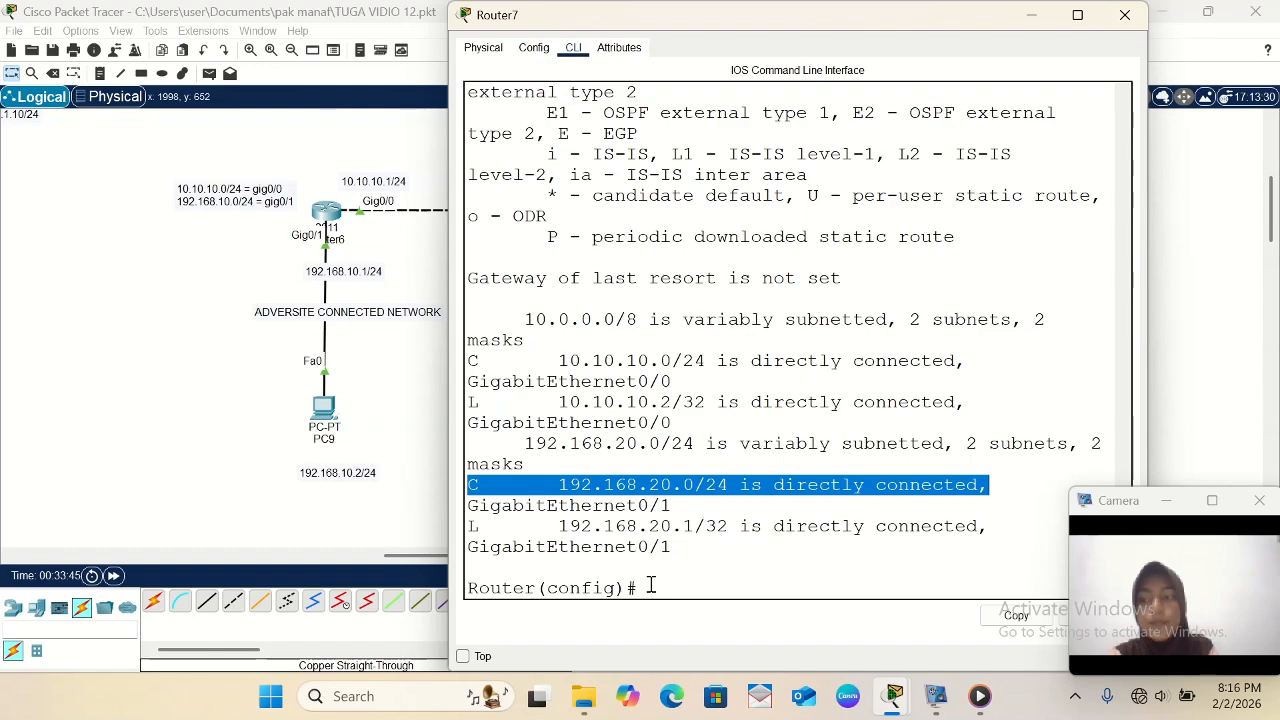
- Place a text note on the outer side of Router7 with the first line 10.10.10.0/24 = gig0/0
left_click(218, 405)
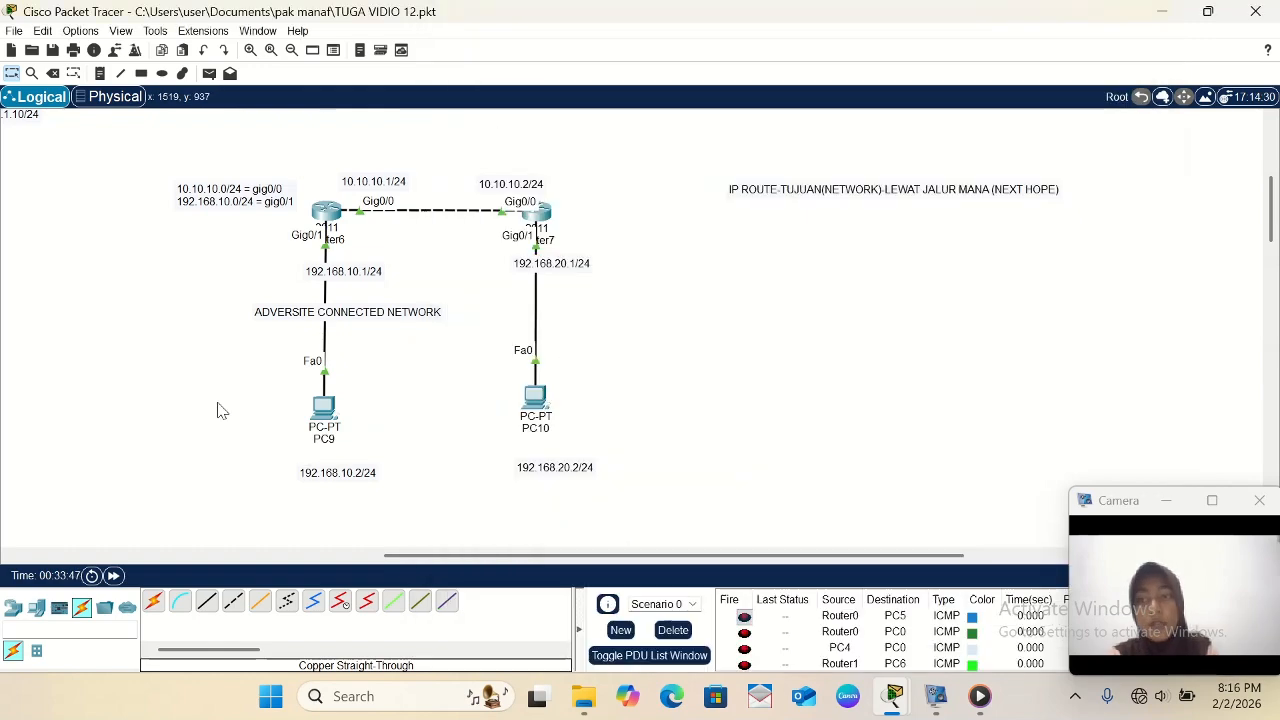
left_click(100, 73)
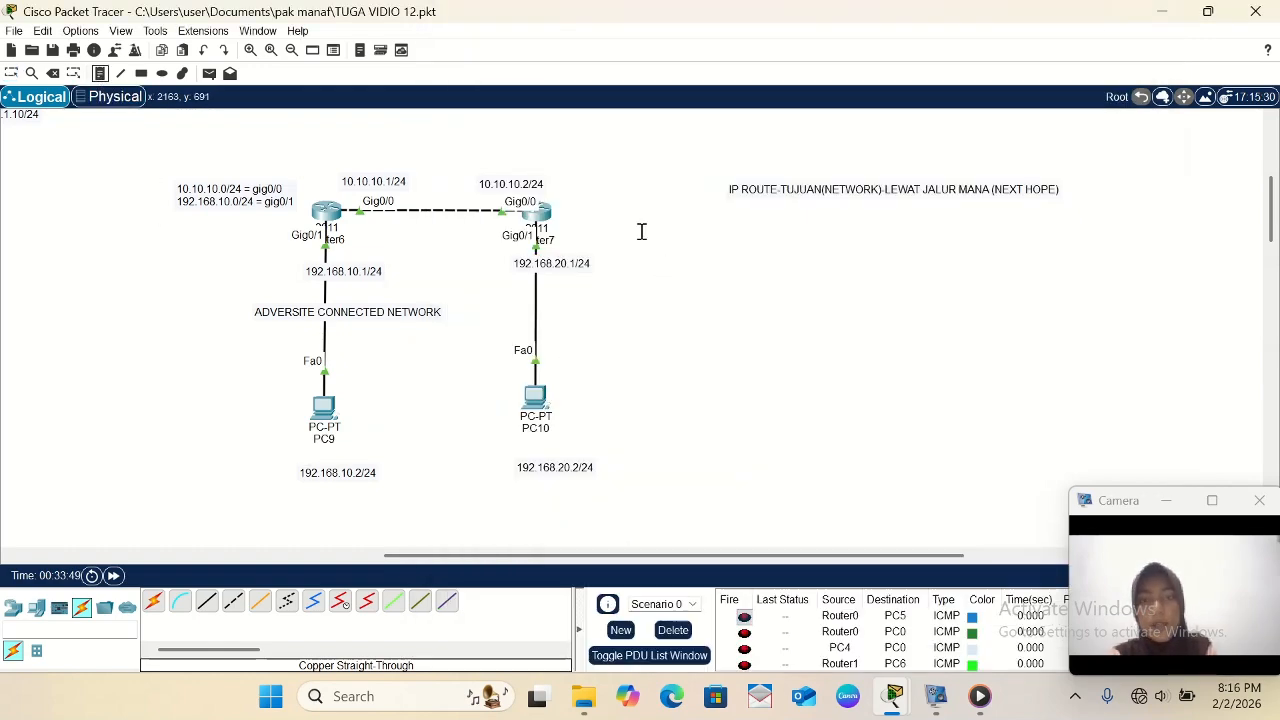
left_click(591, 189)
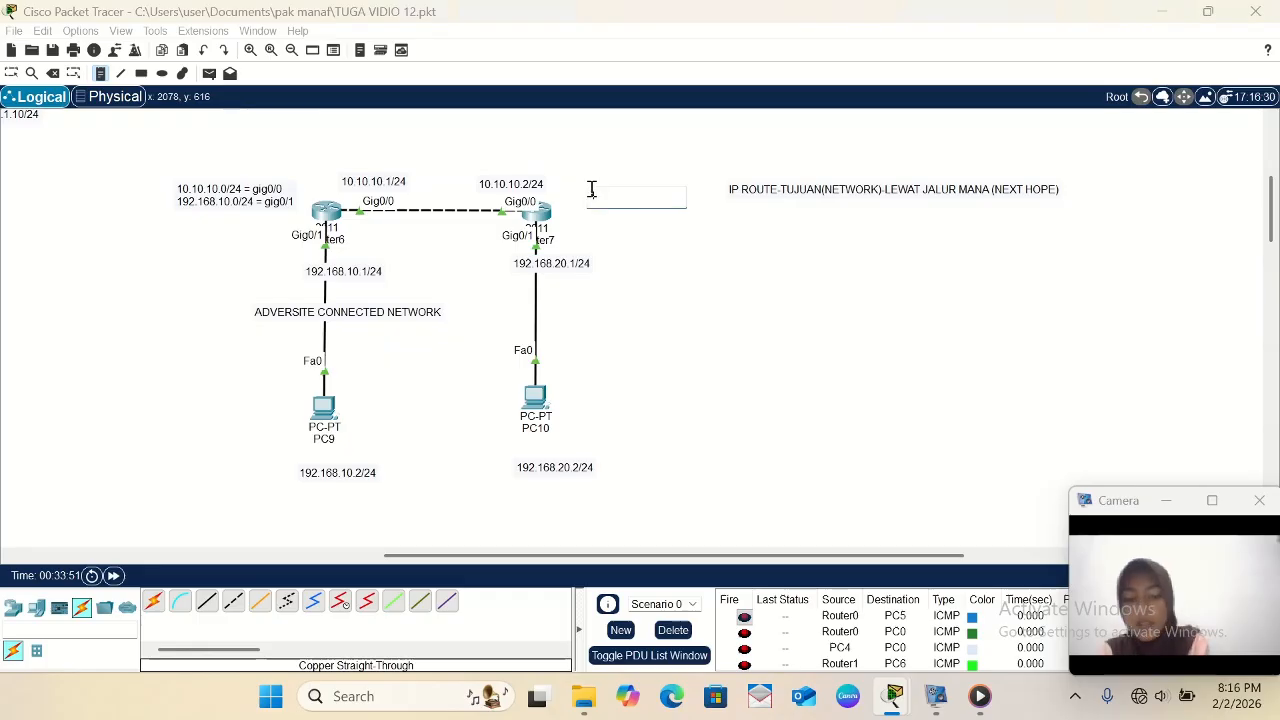
type("10.10.10.0")
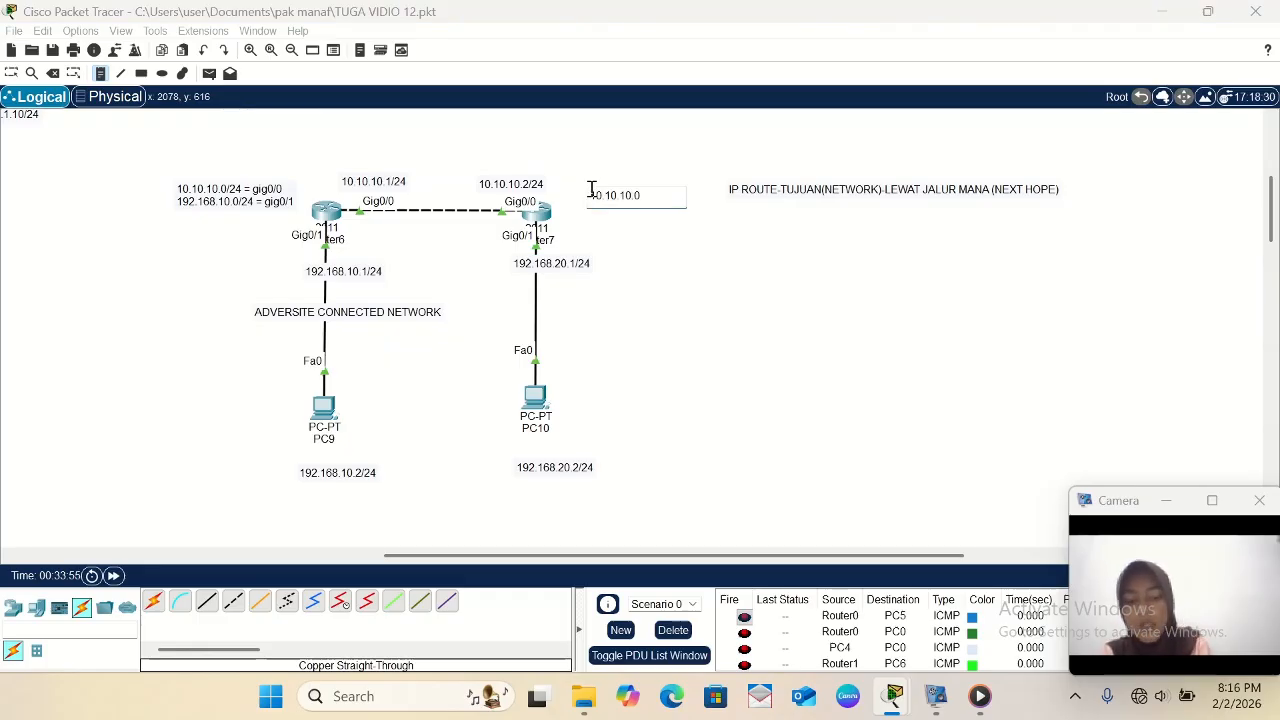
type("/24")
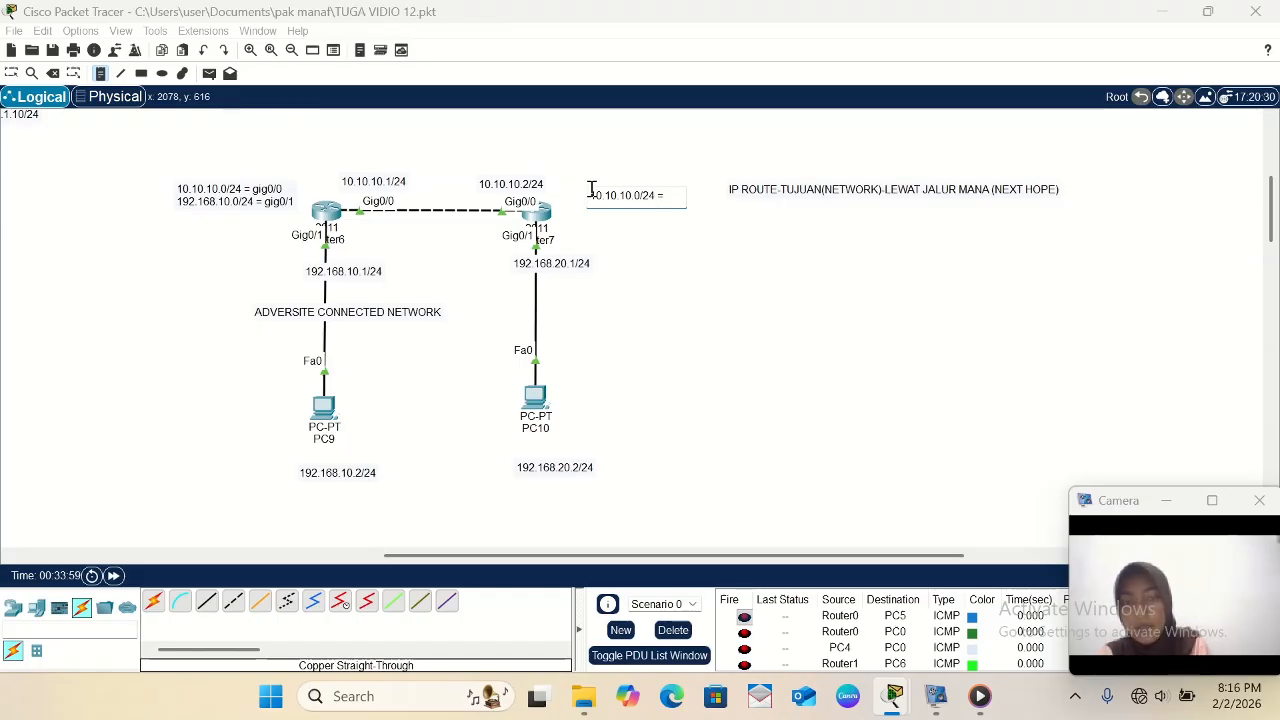
type(" = gig0")
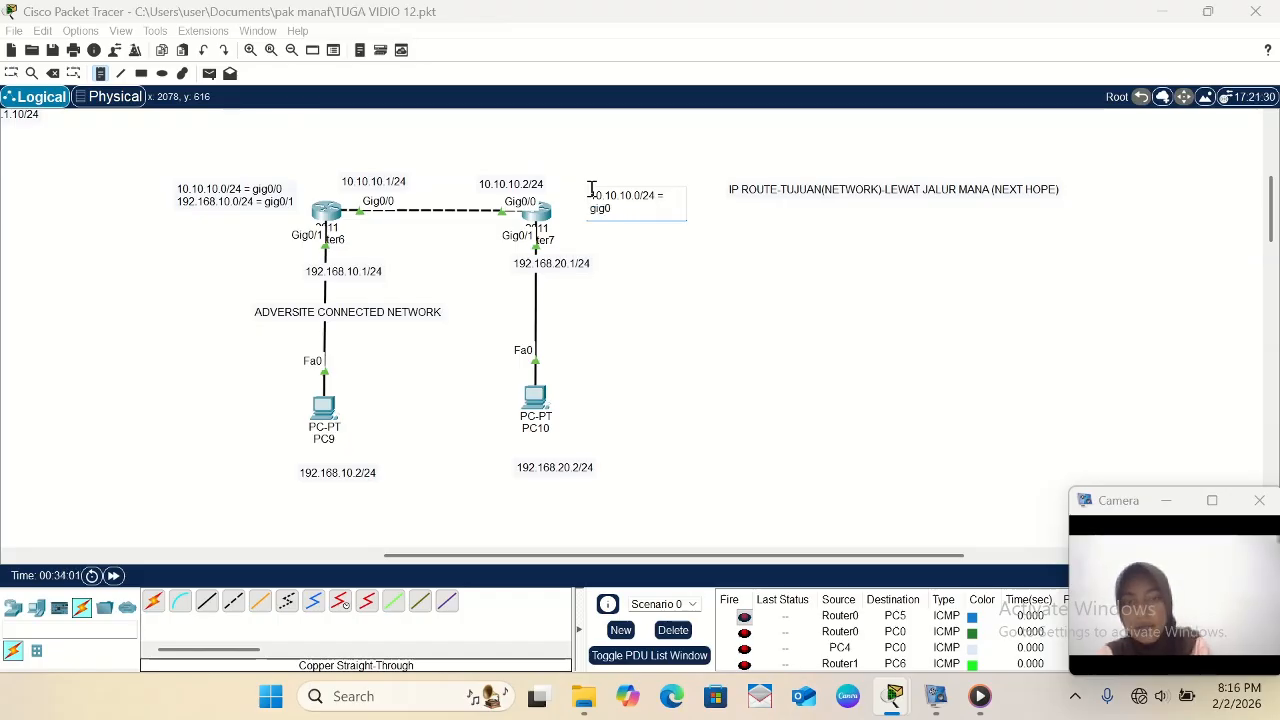
type("/")
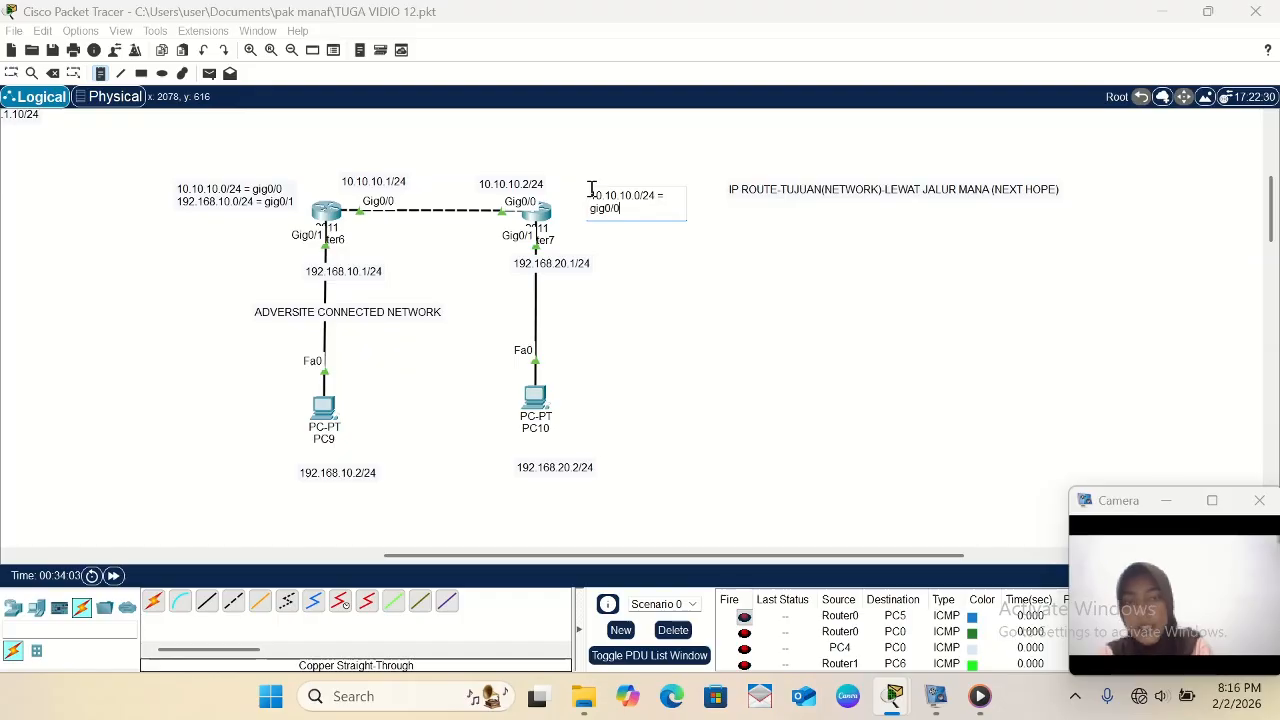
type("0")
key("Return")
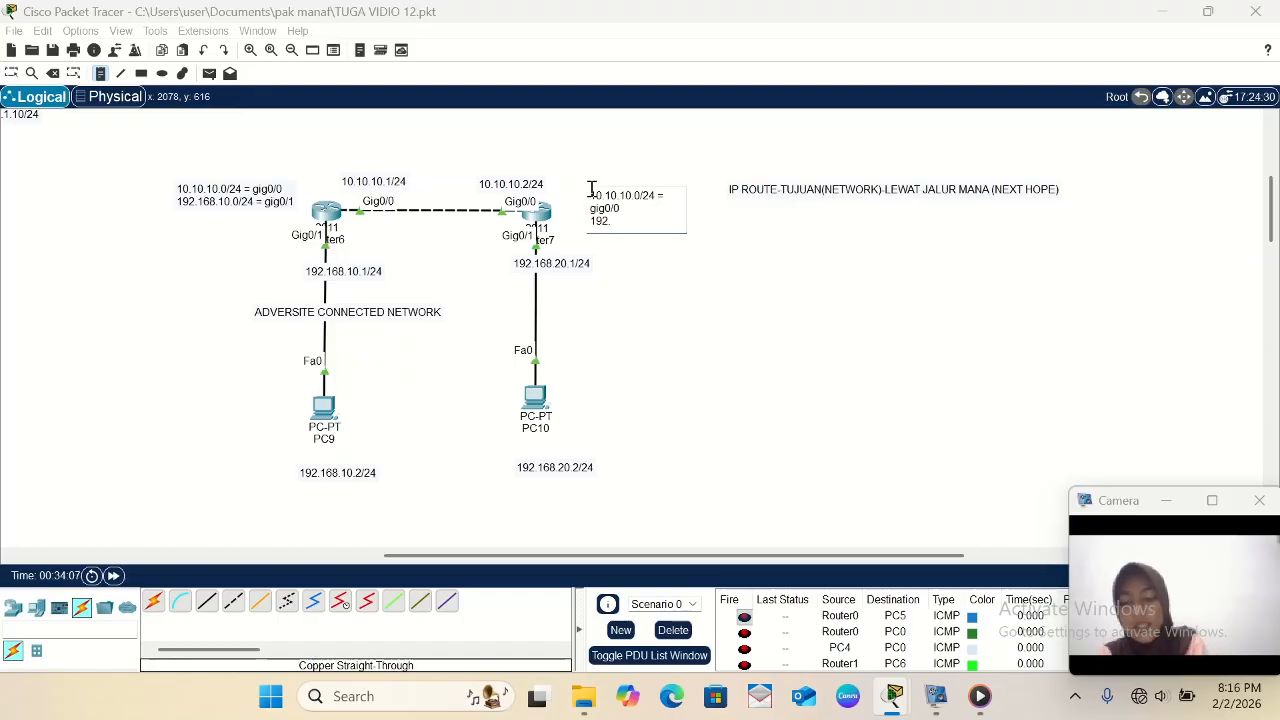
- Complete Router7's note with a second line, 192.168.20.0/24 = gig0/1, and return to selection mode
type("192.168.")
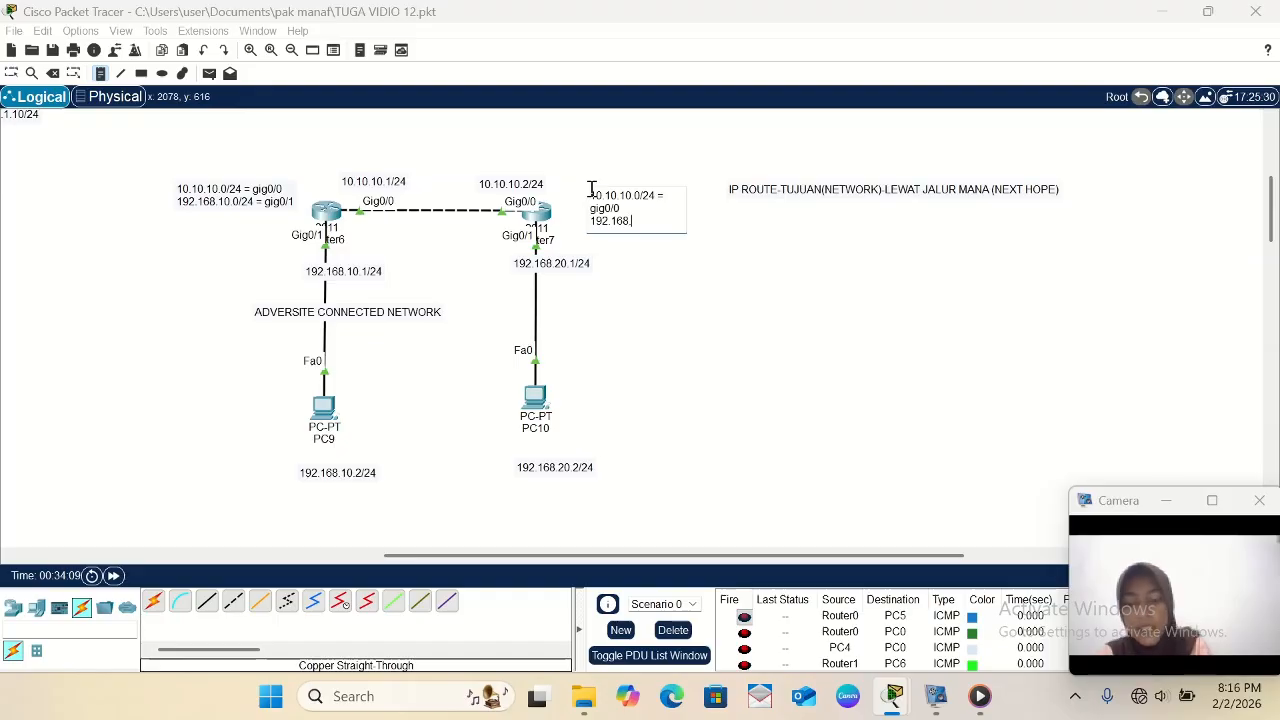
type("20.")
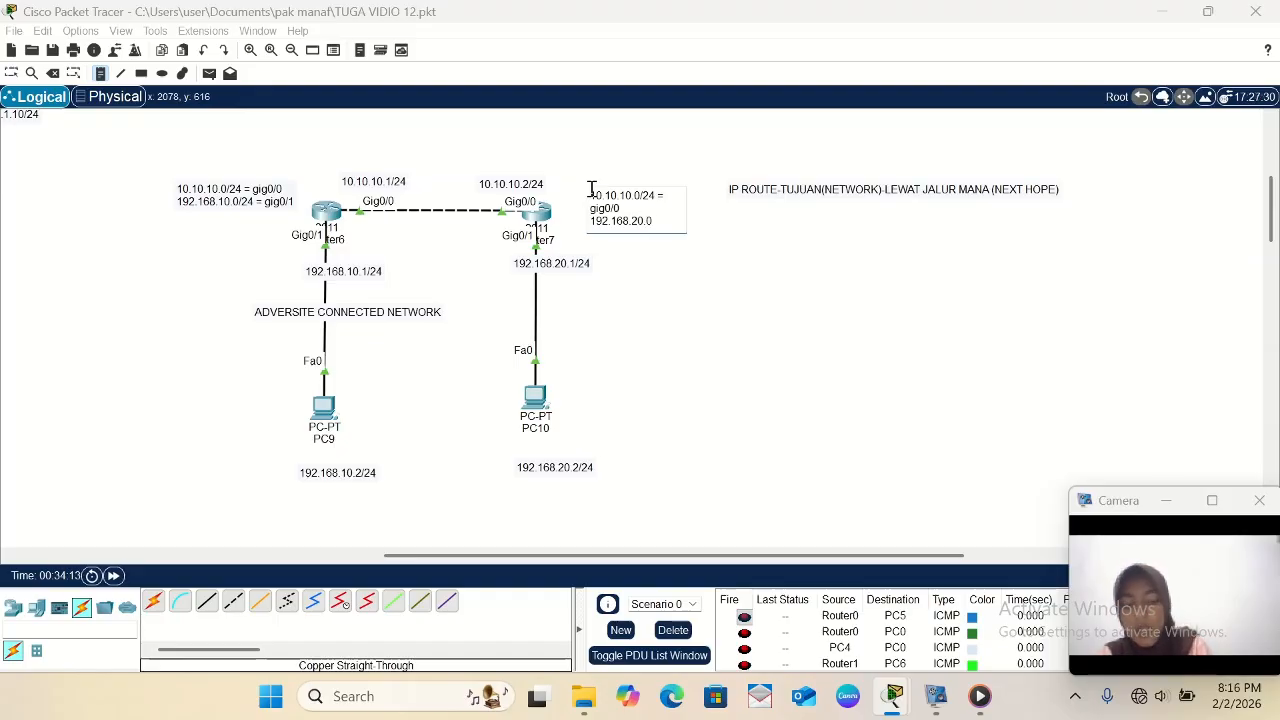
type("0/24")
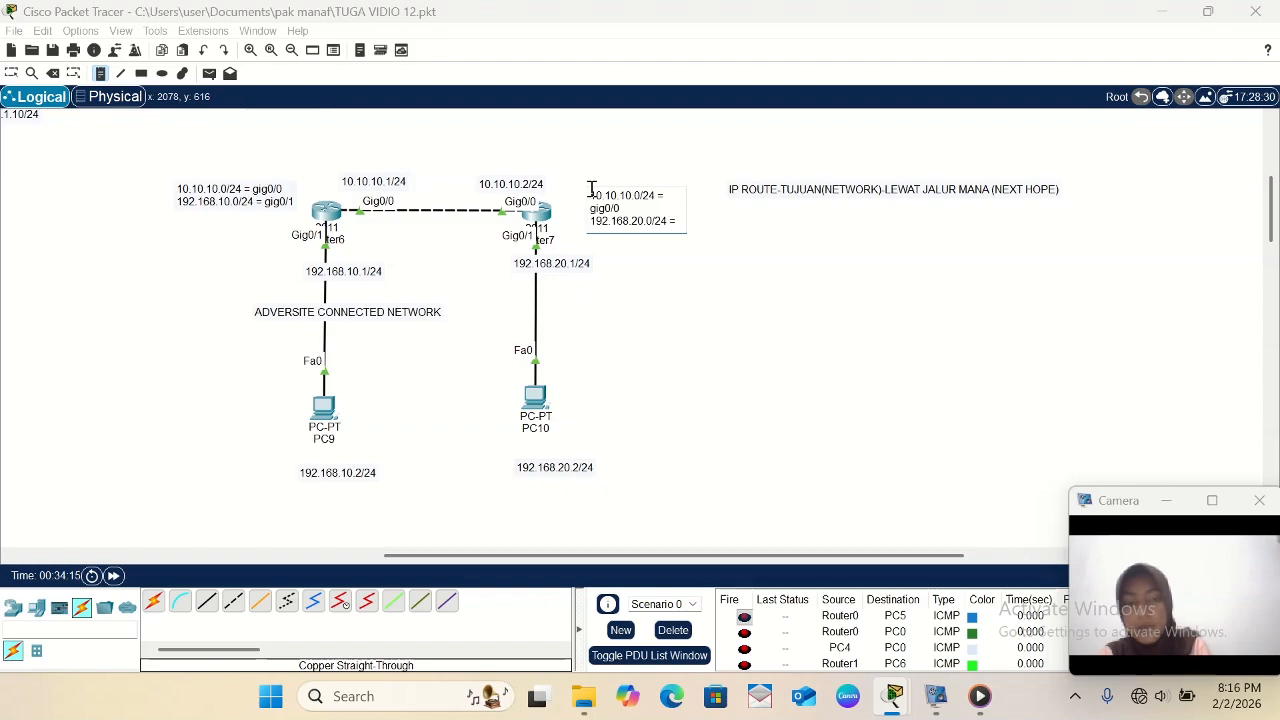
type(" = gig")
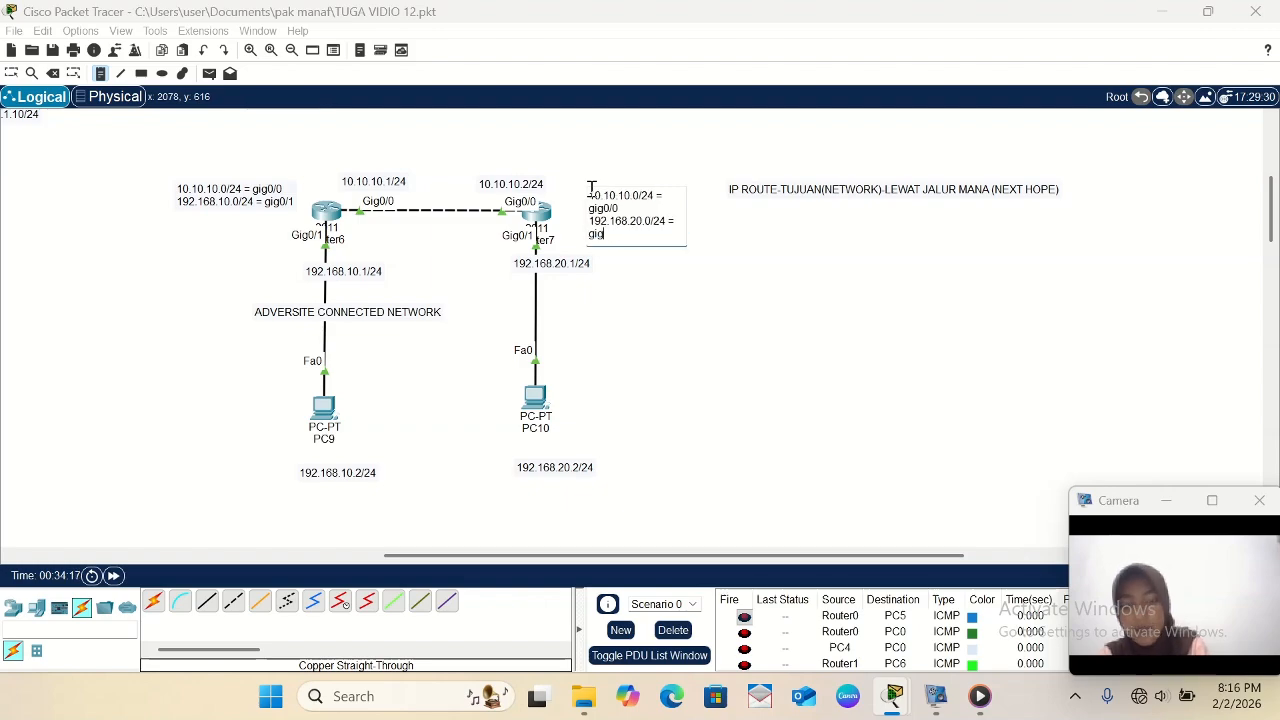
type("0/1")
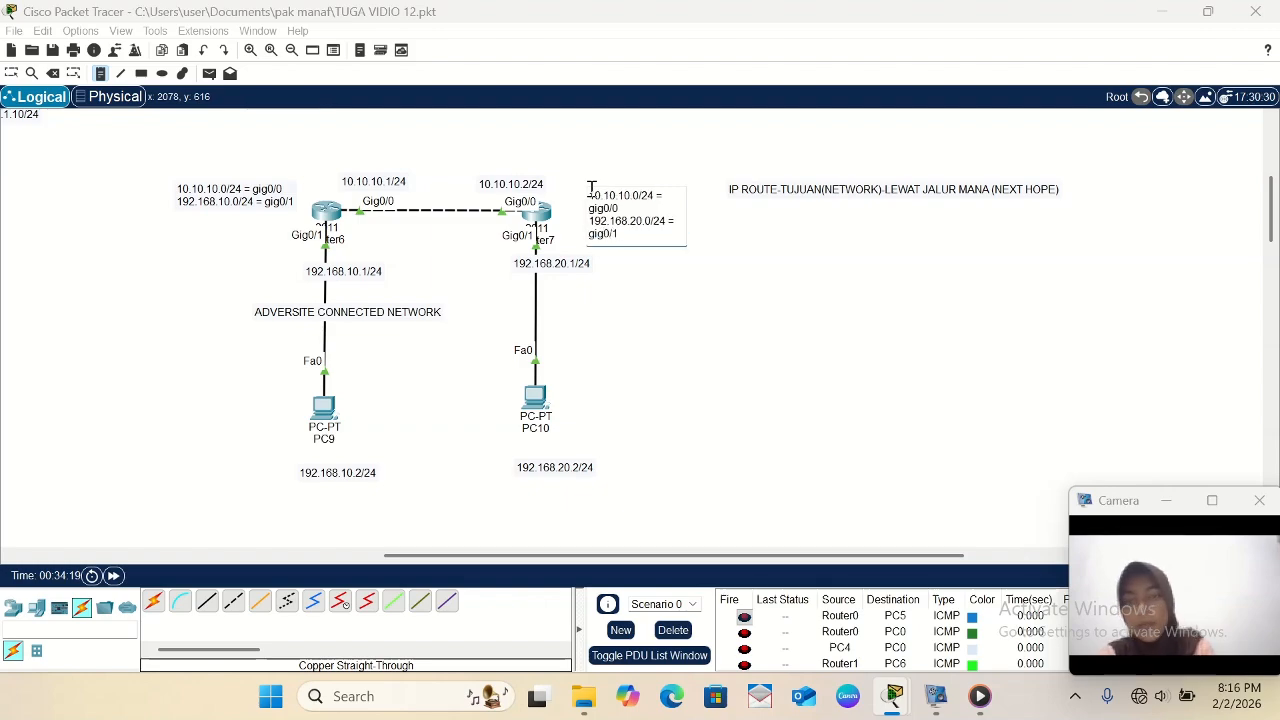
left_click(13, 74)
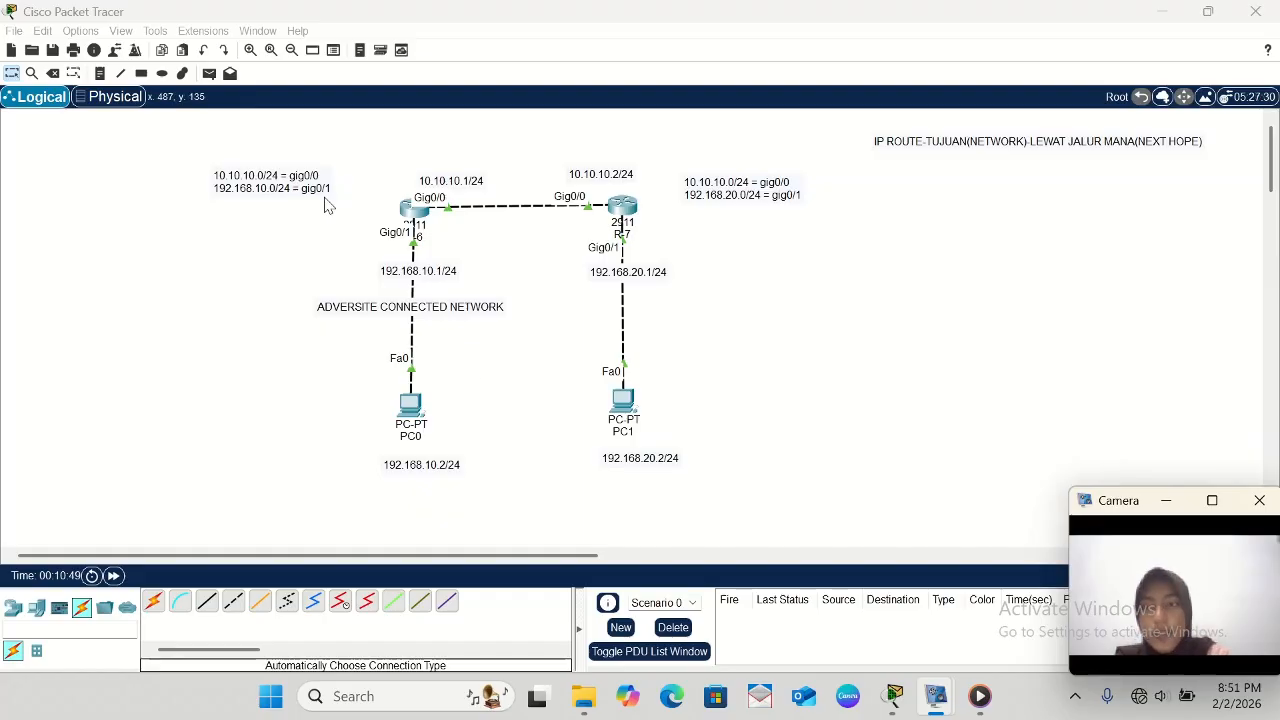
- Place a text note below the IP ROUTE note with the first entry RIP = JRG DIGUNAKAN
left_click(101, 75)
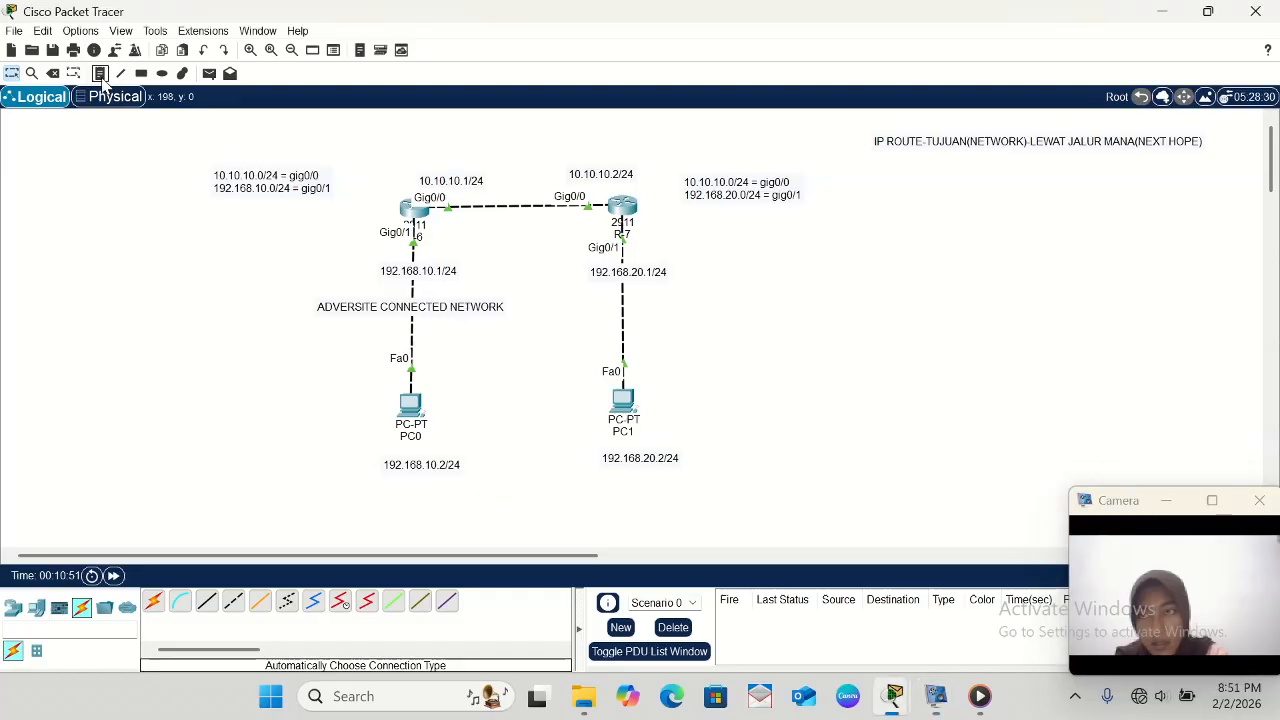
left_click(930, 201)
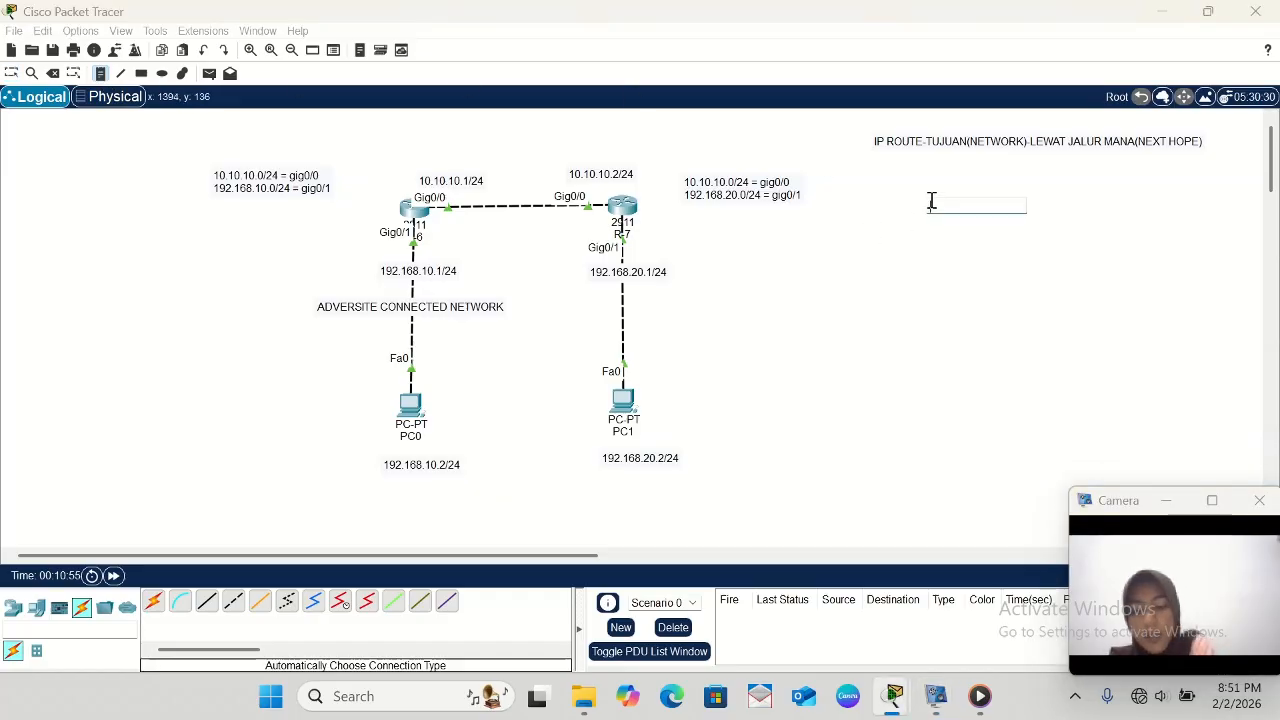
type("-RIP")
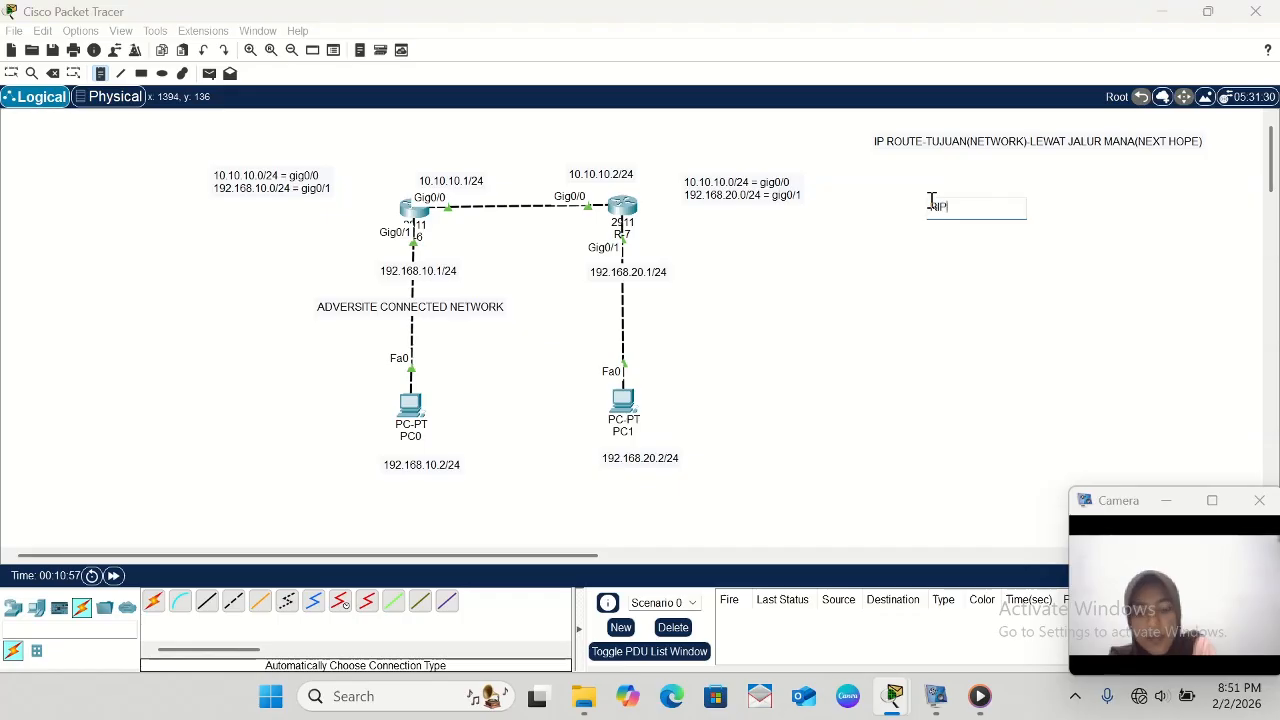
type(" = ")
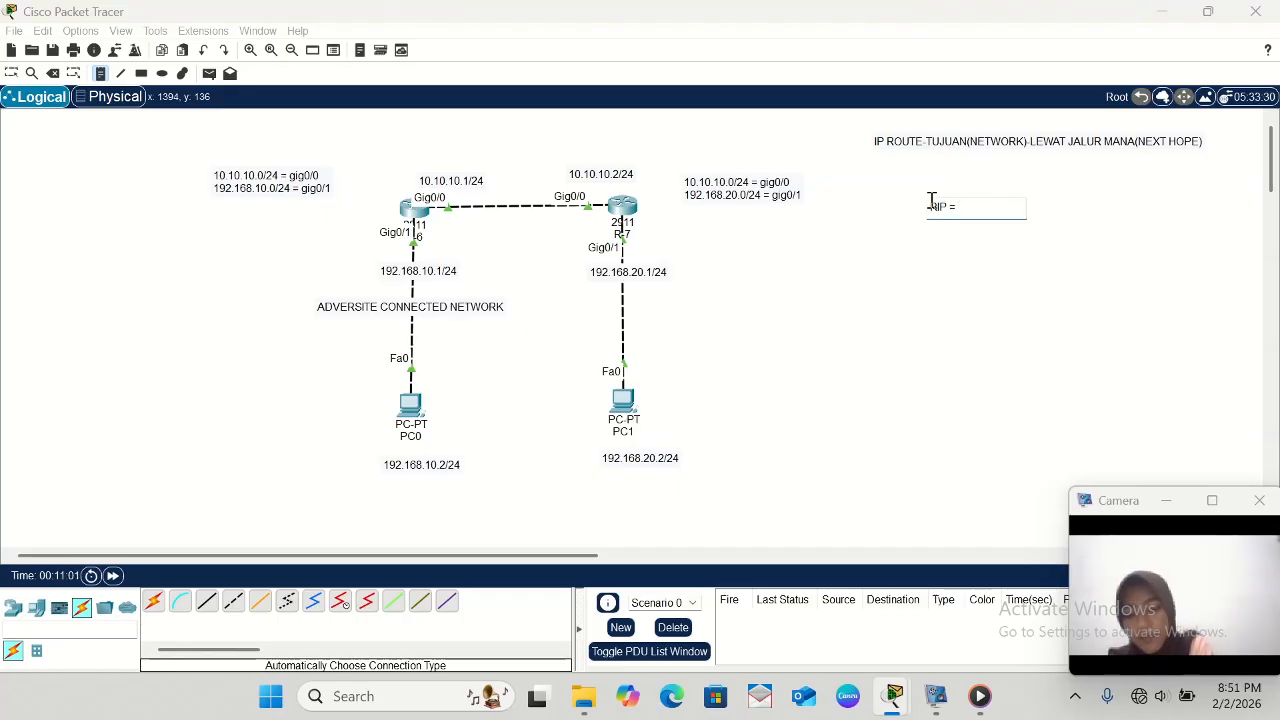
type("JRG D")
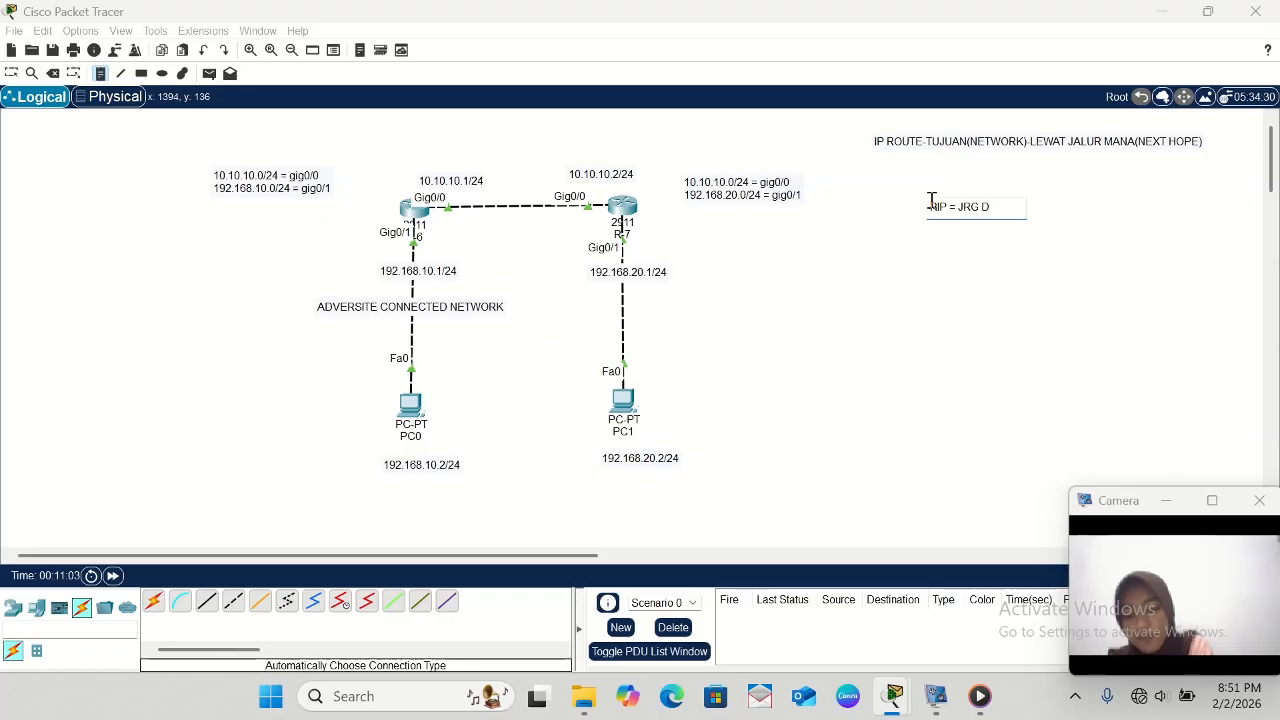
type("IGUNAK")
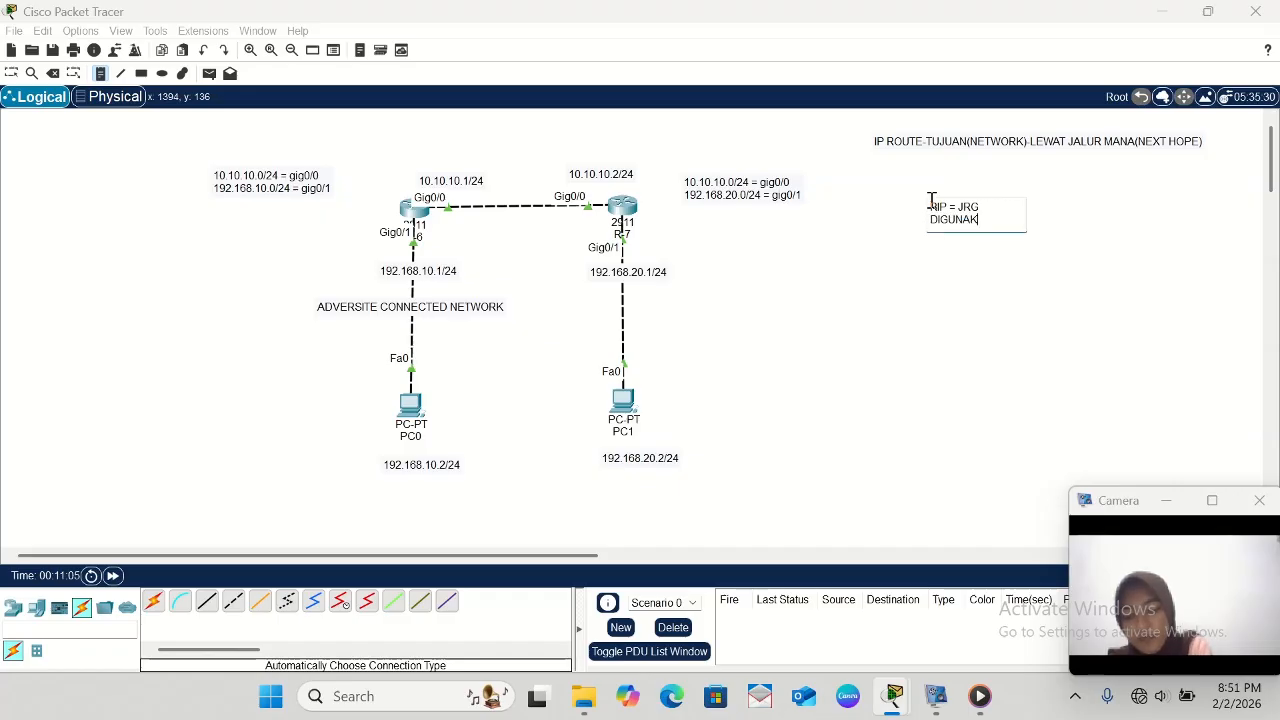
type("AN")
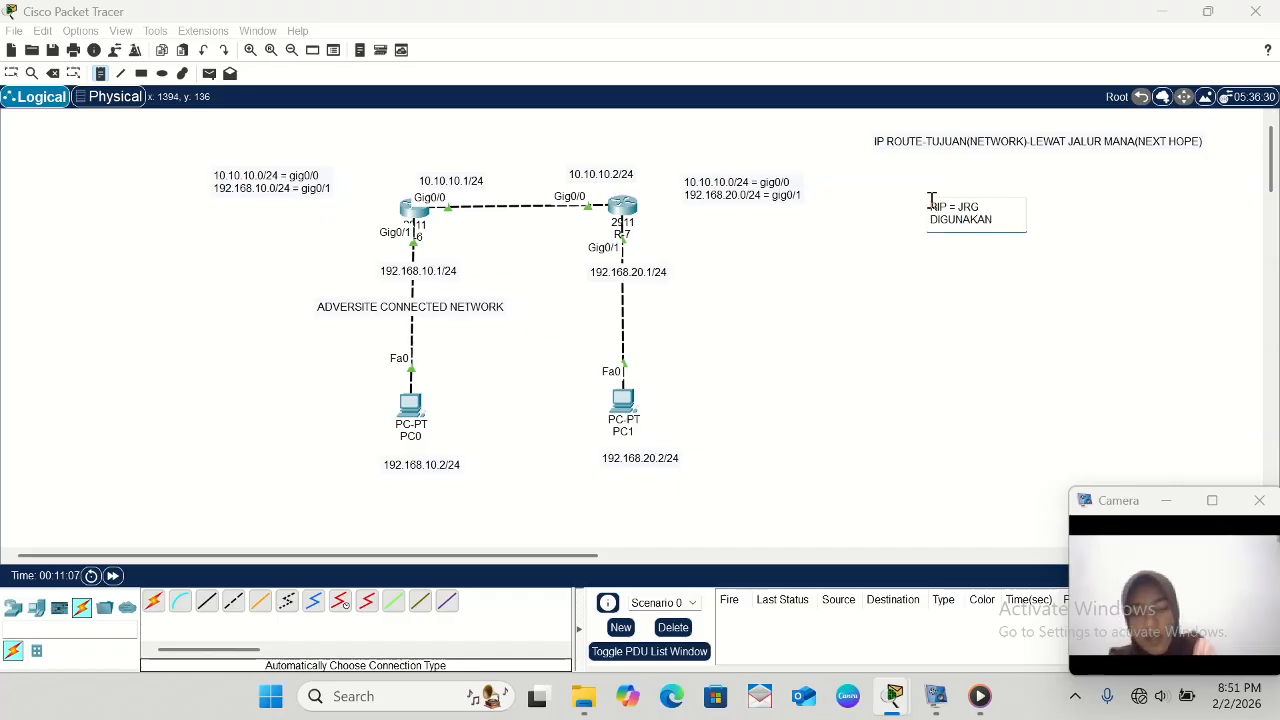
key("Return")
- Add the entry EIGRP = RTR CISCO BERTEMU to the routing protocol note
type("E")
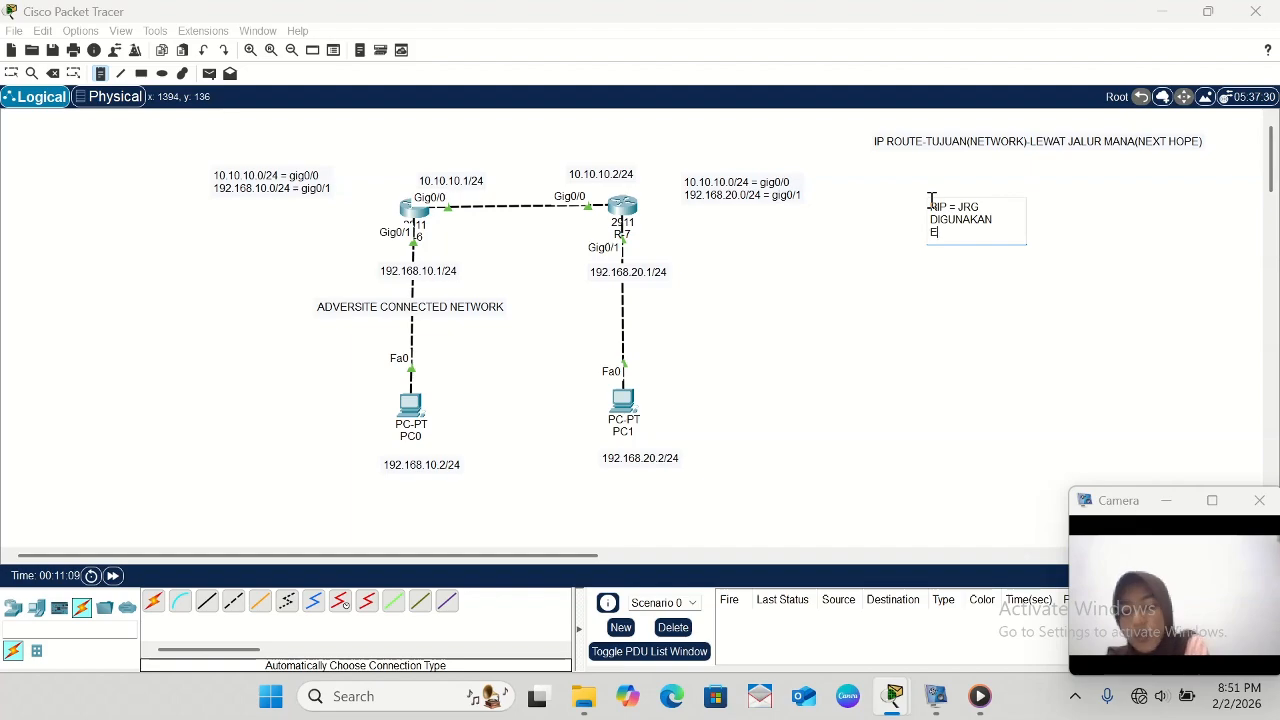
type("IGRP =")
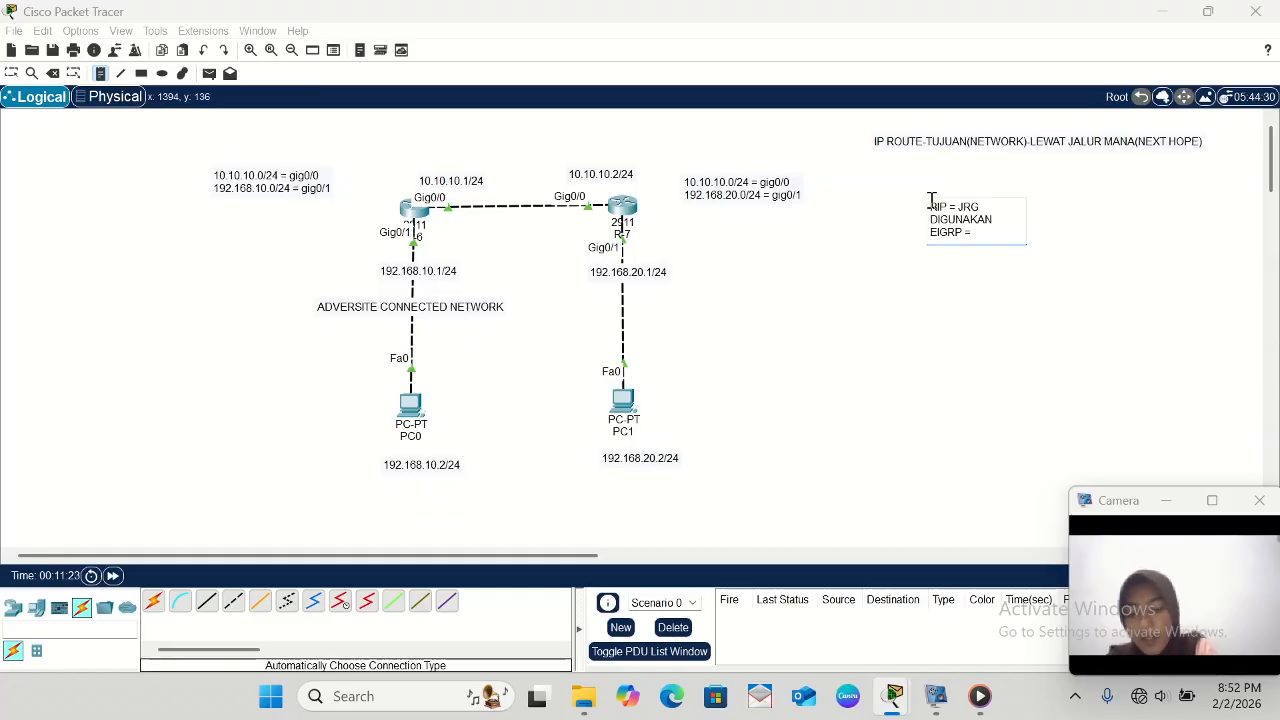
type("TR")
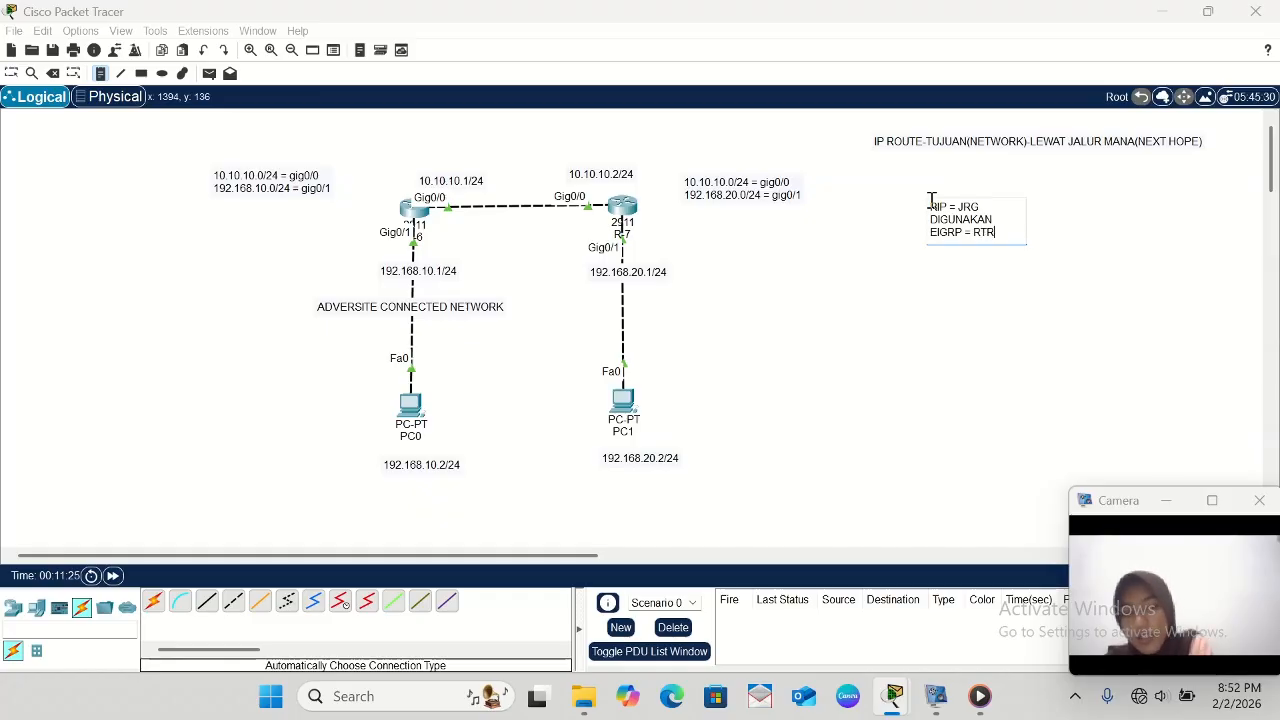
type(" CIS")
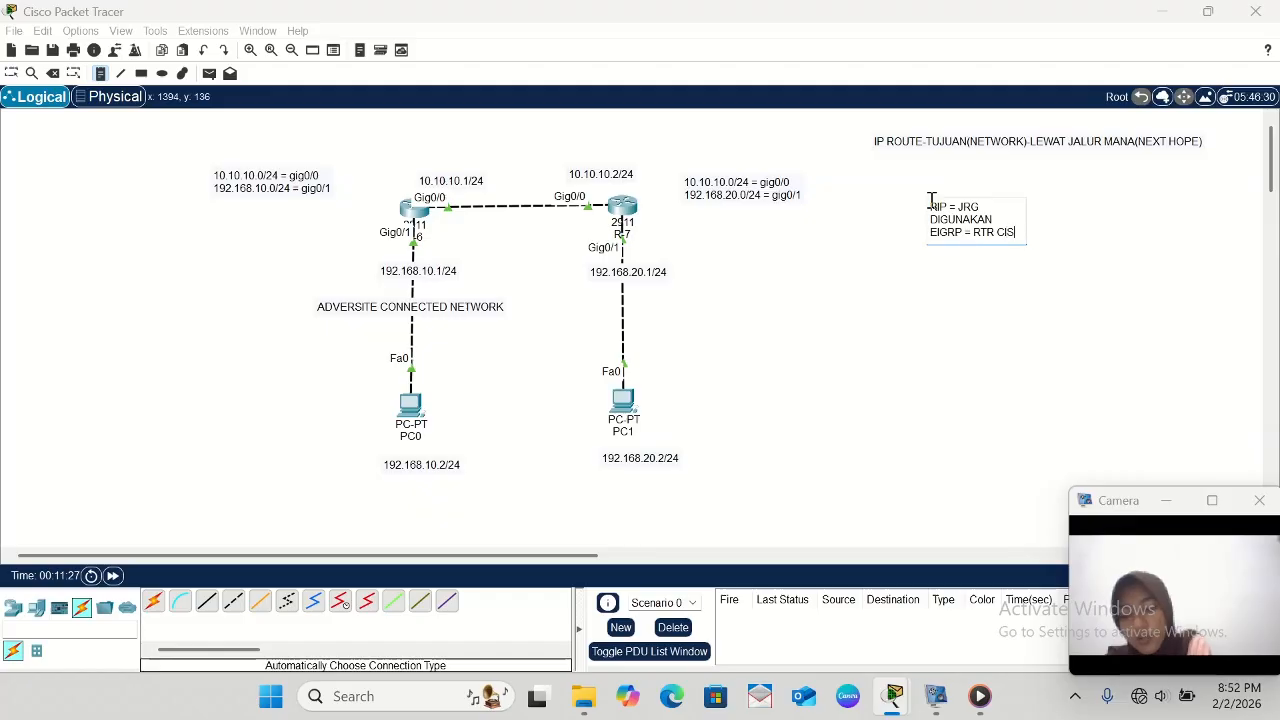
type("CO B")
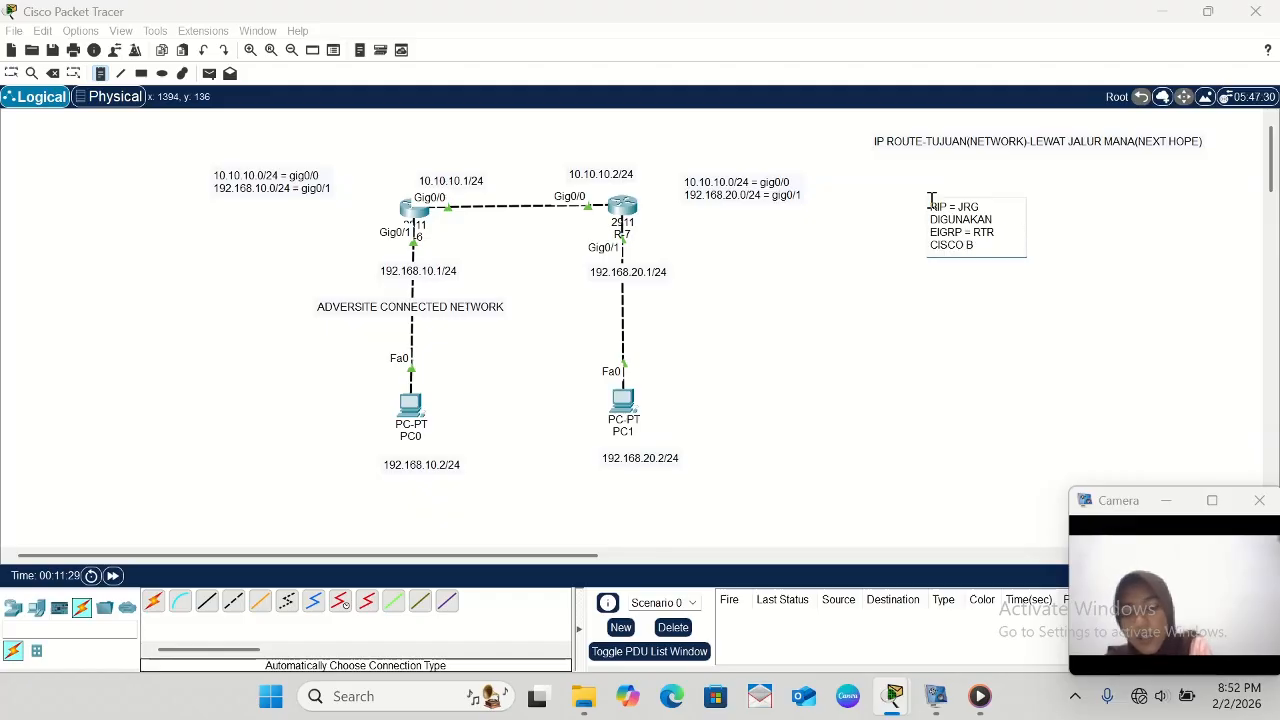
type("ERTEMU")
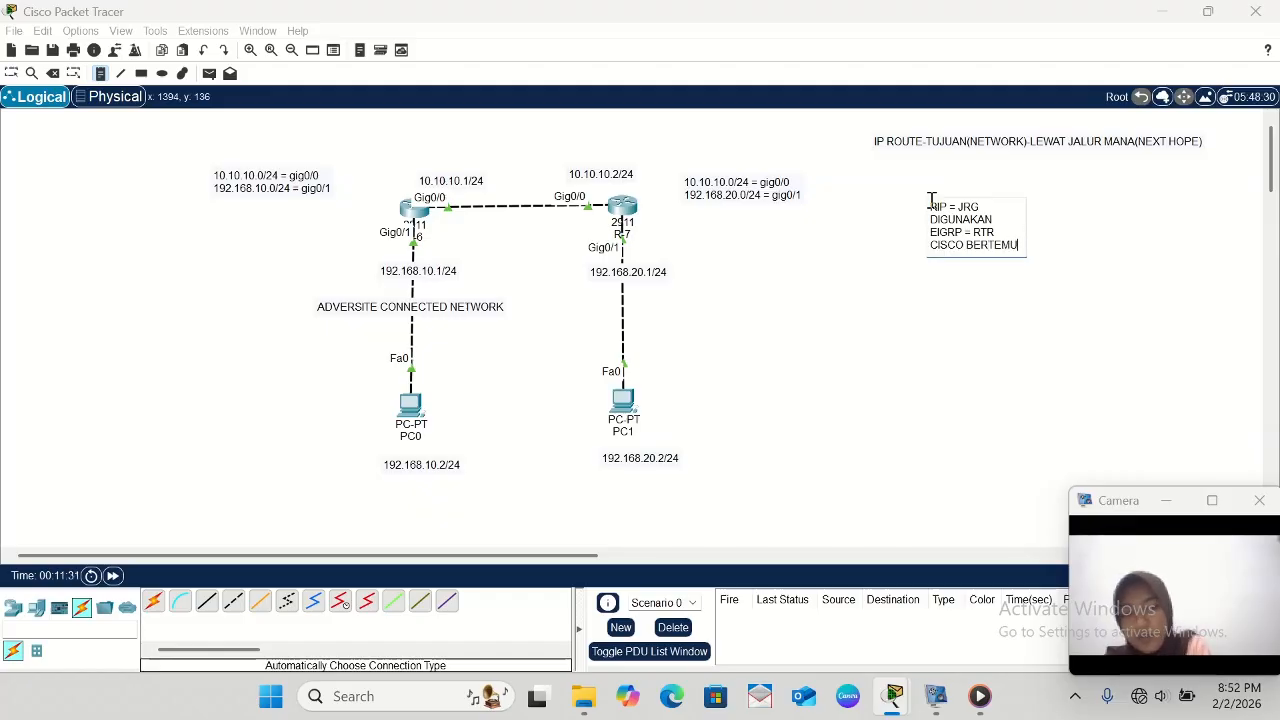
key("Return")
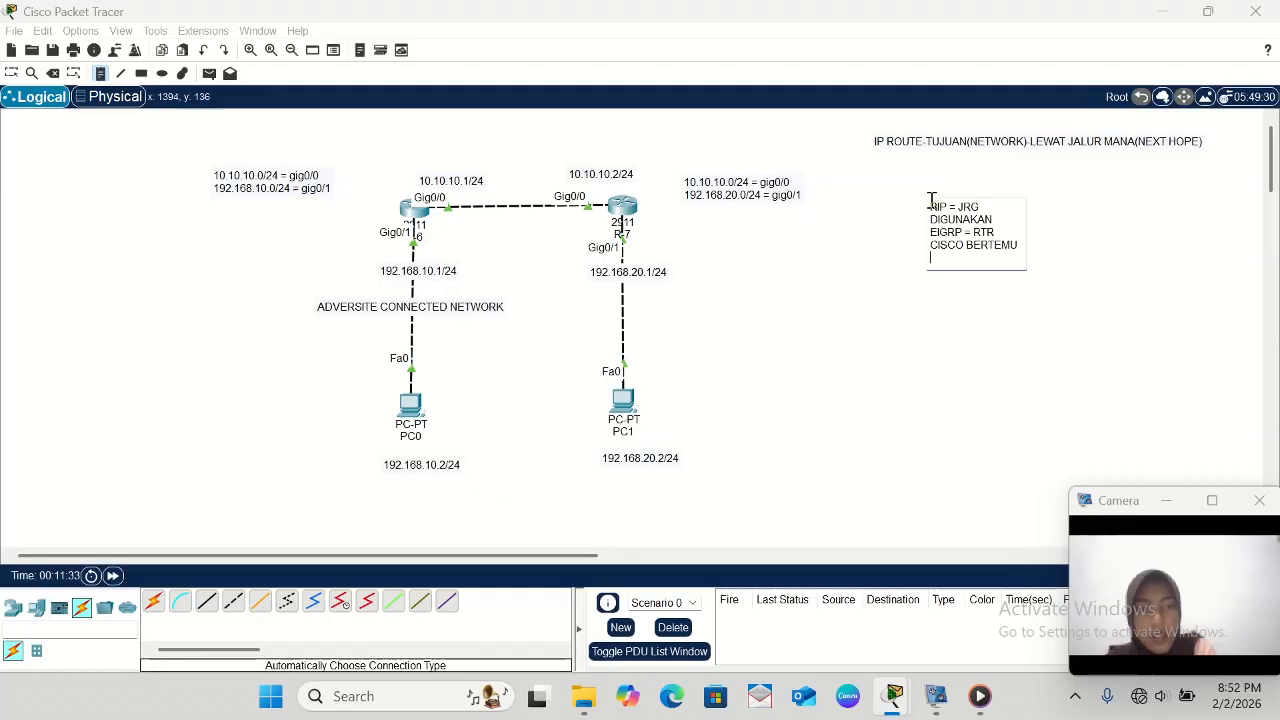
- Add the entry OSPF = OPEN STANDAR on a new line of the routing protocol note
type("O")
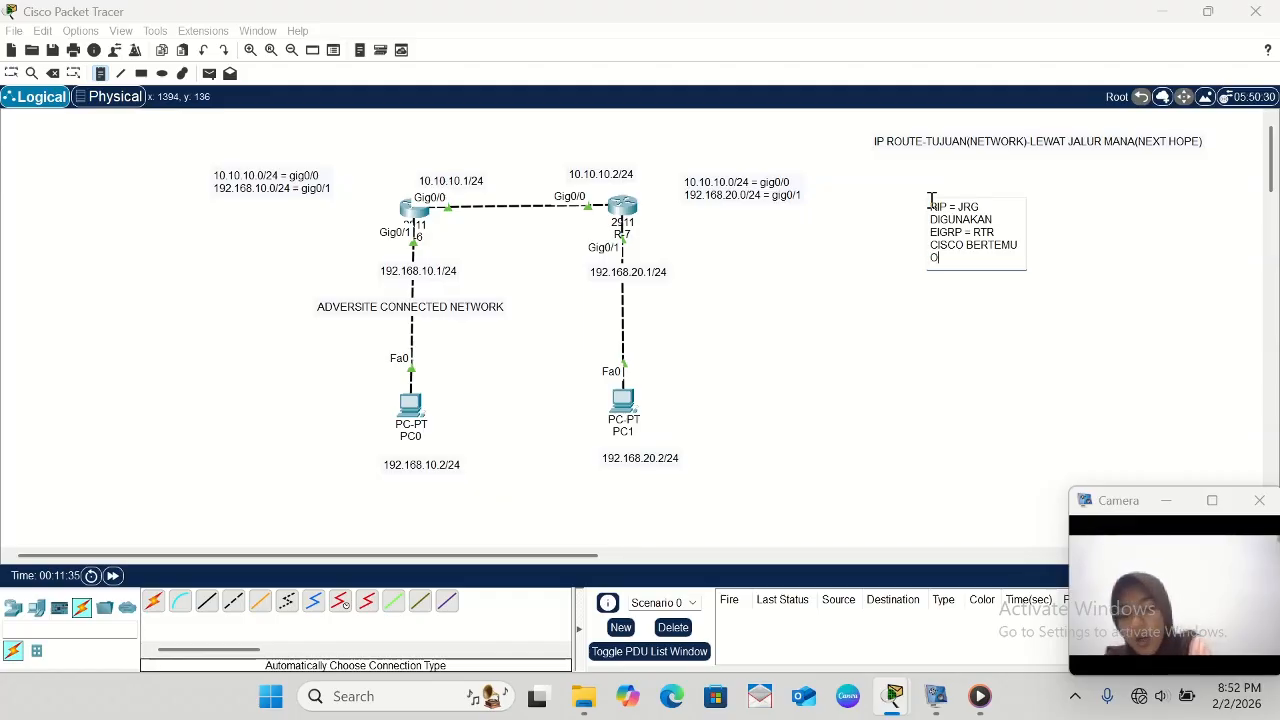
type("SPF")
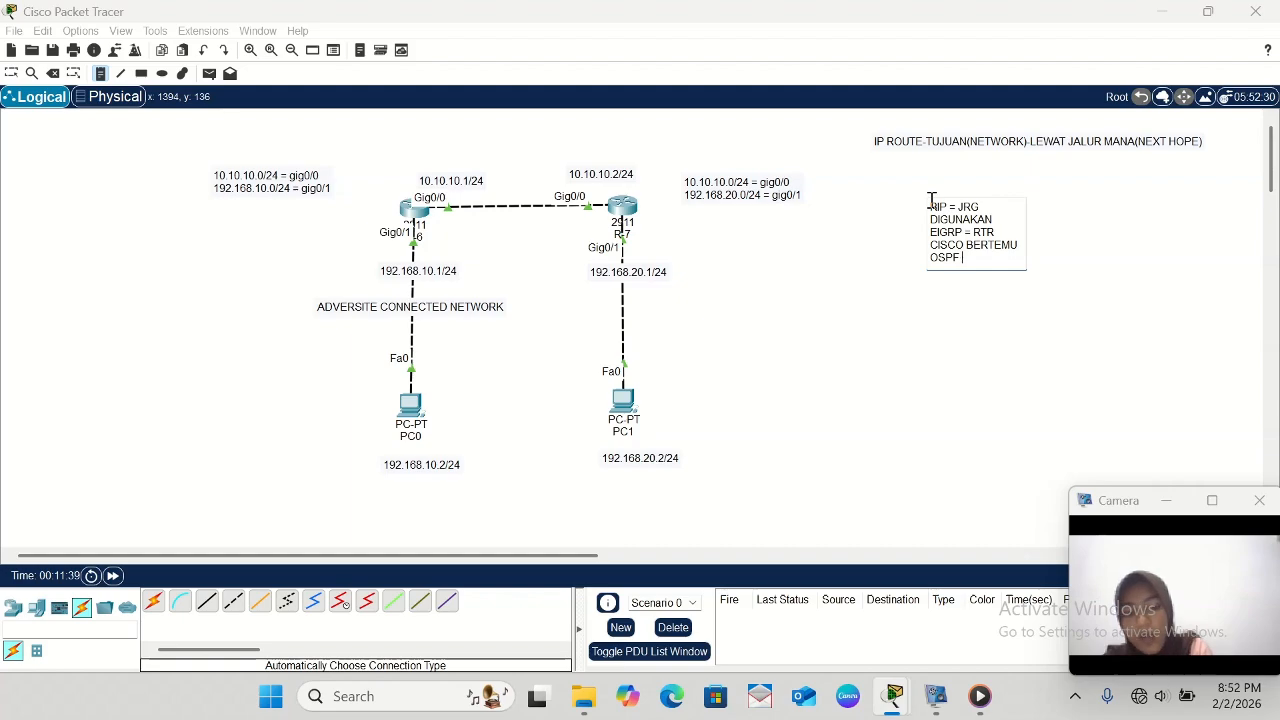
type(" = OP")
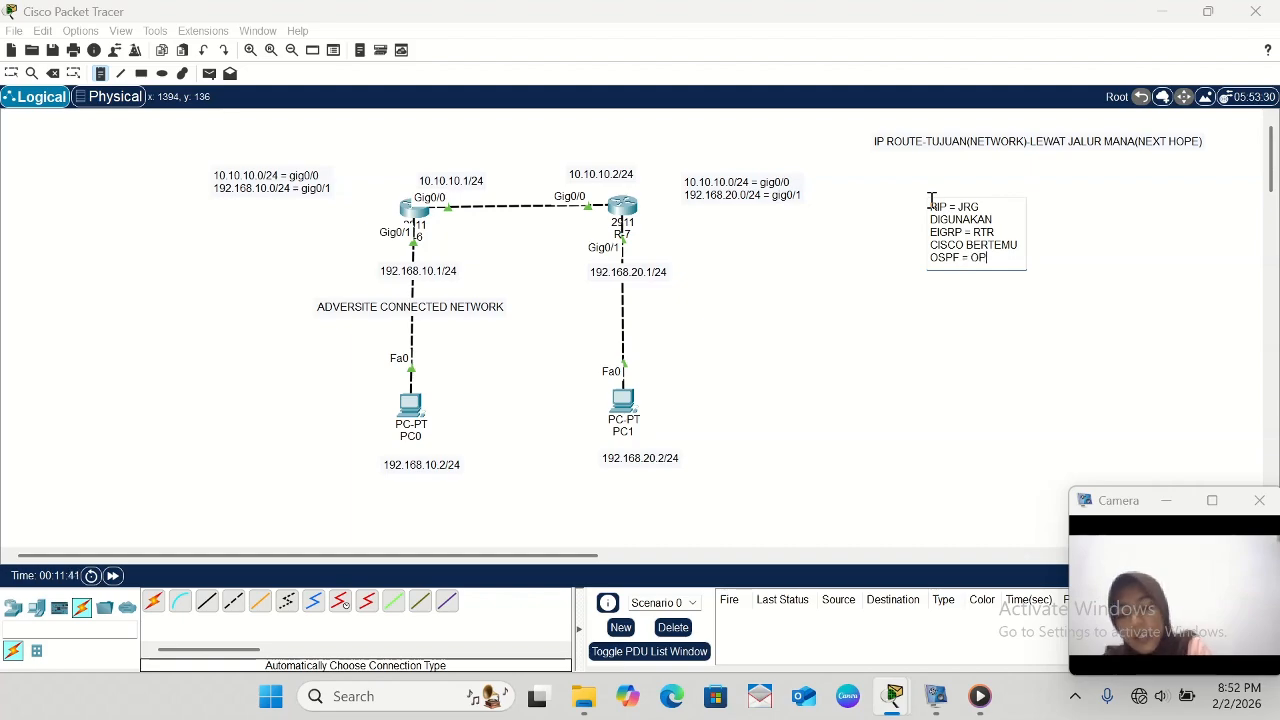
type("EN SDT")
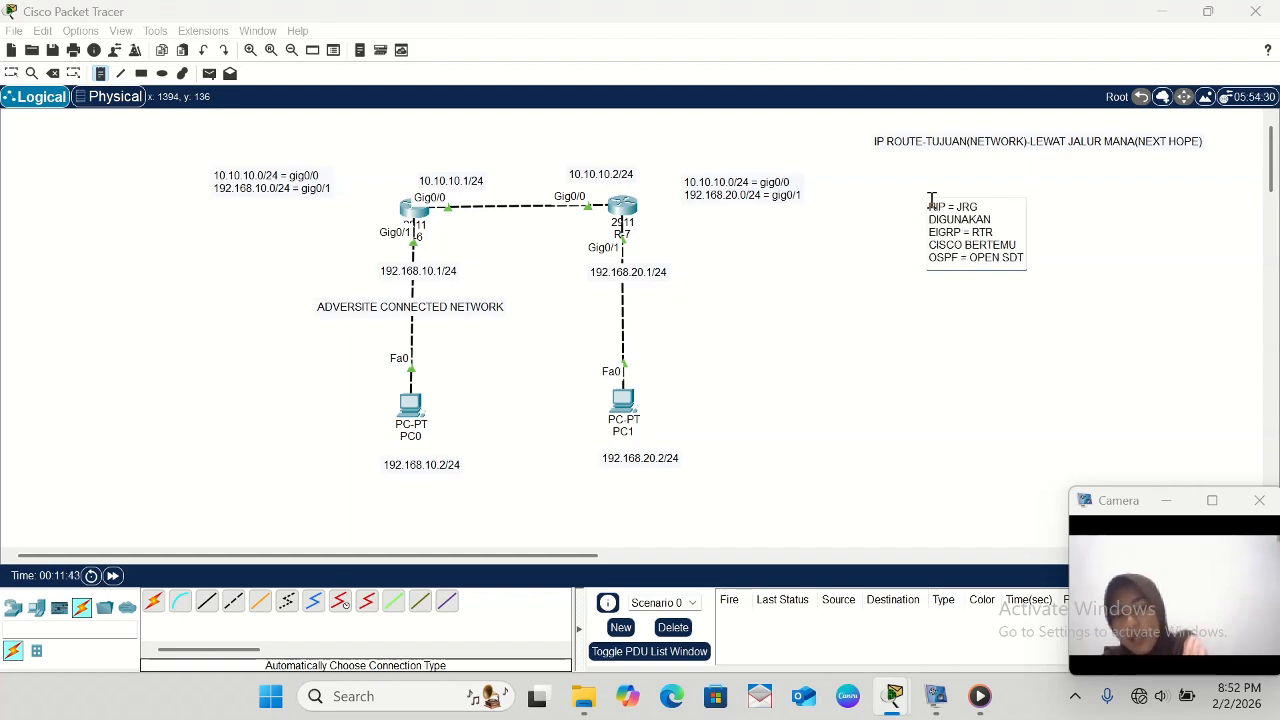
key("BackSpace")
key("BackSpace")
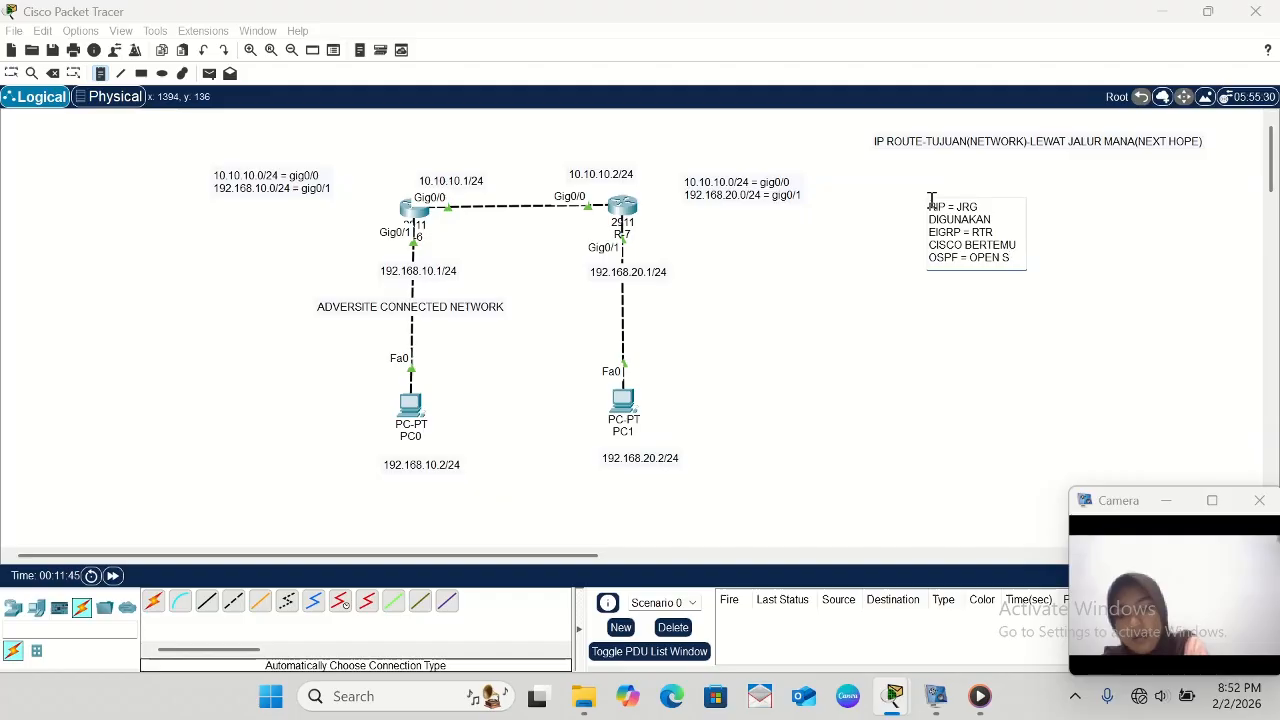
type("TANDAR")
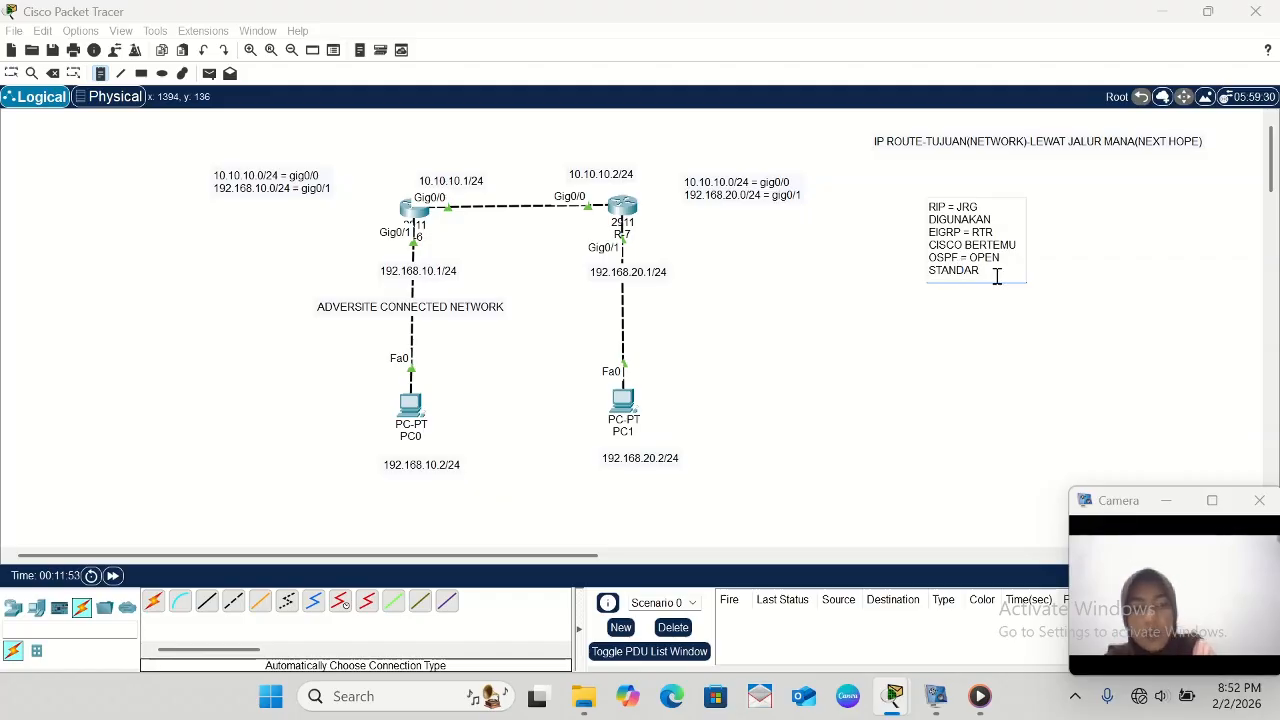
- Add the entry BGP = OPEN STANDAR on a new line of the routing protocol note and return to selection mode
key("Return")
type("BGP")
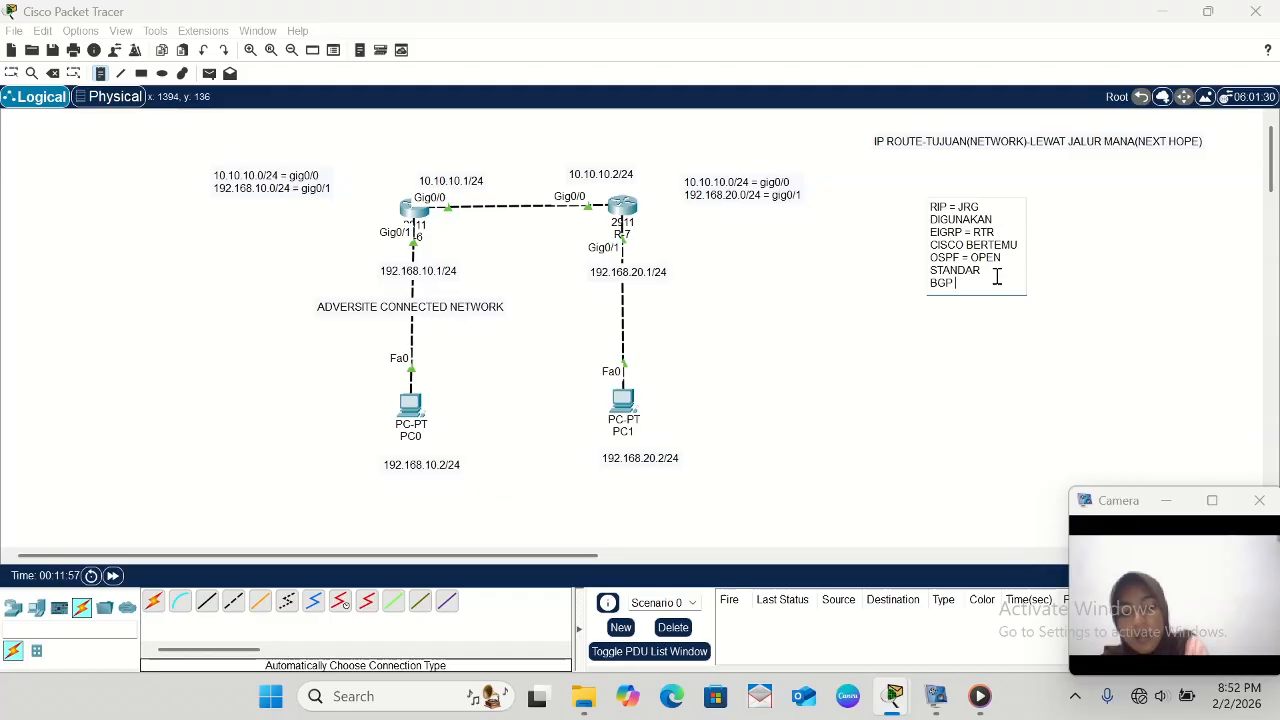
type(" =")
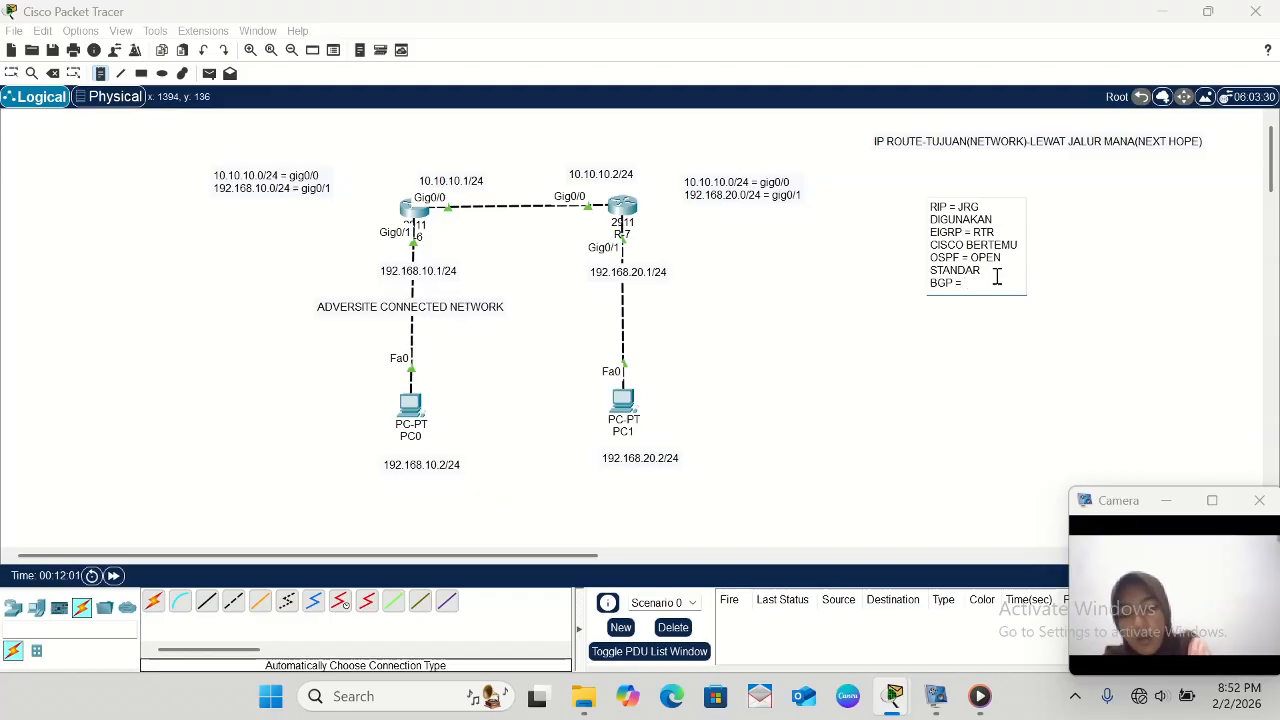
type(" OPEN")
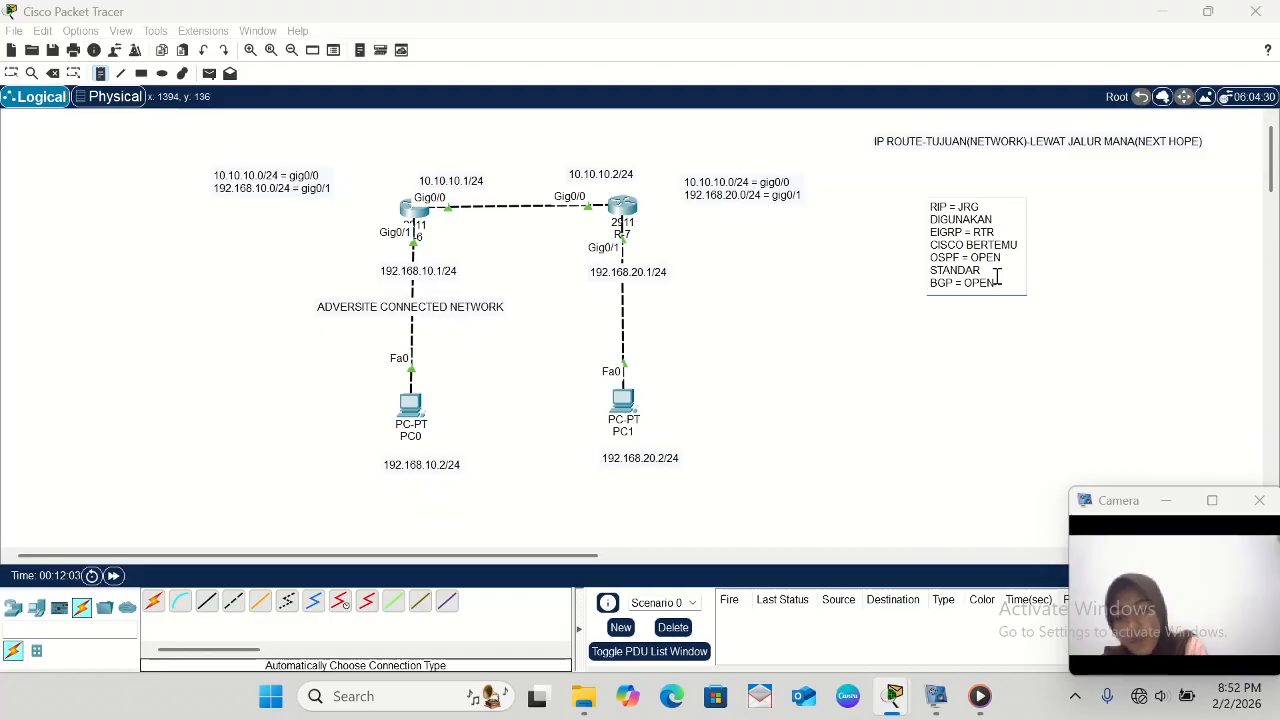
type(" STANDAR")
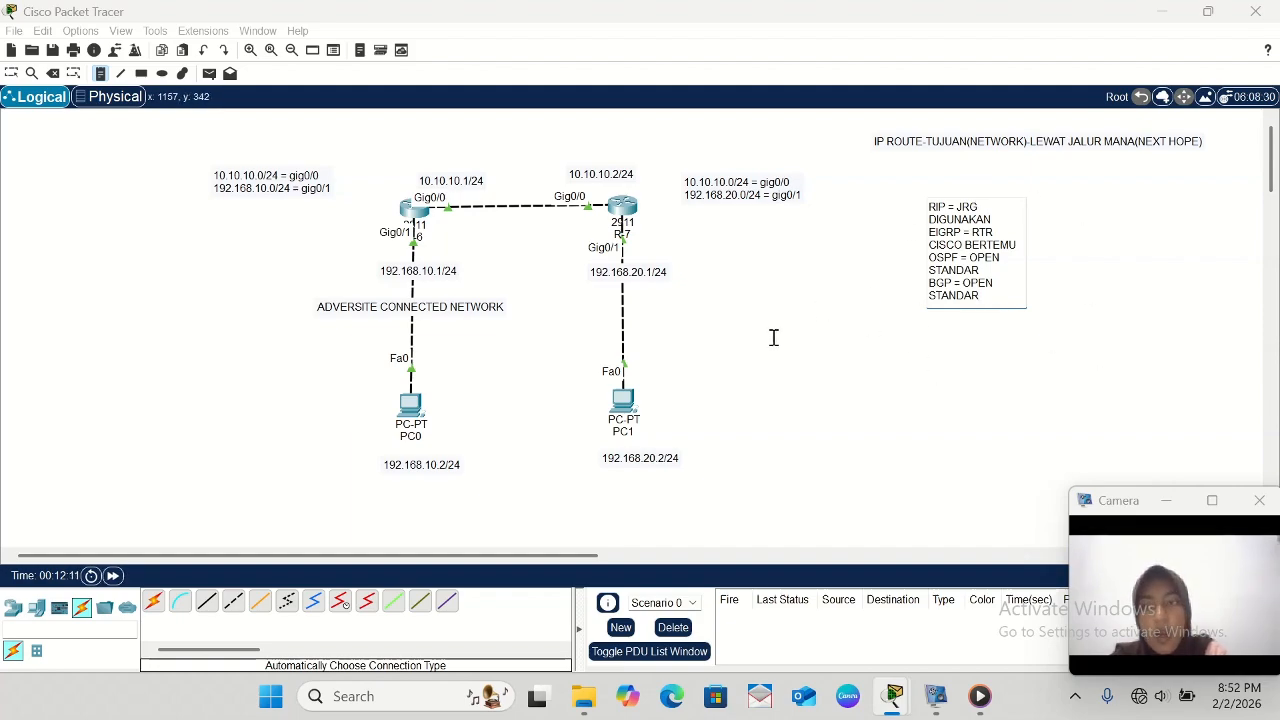
left_click(11, 74)
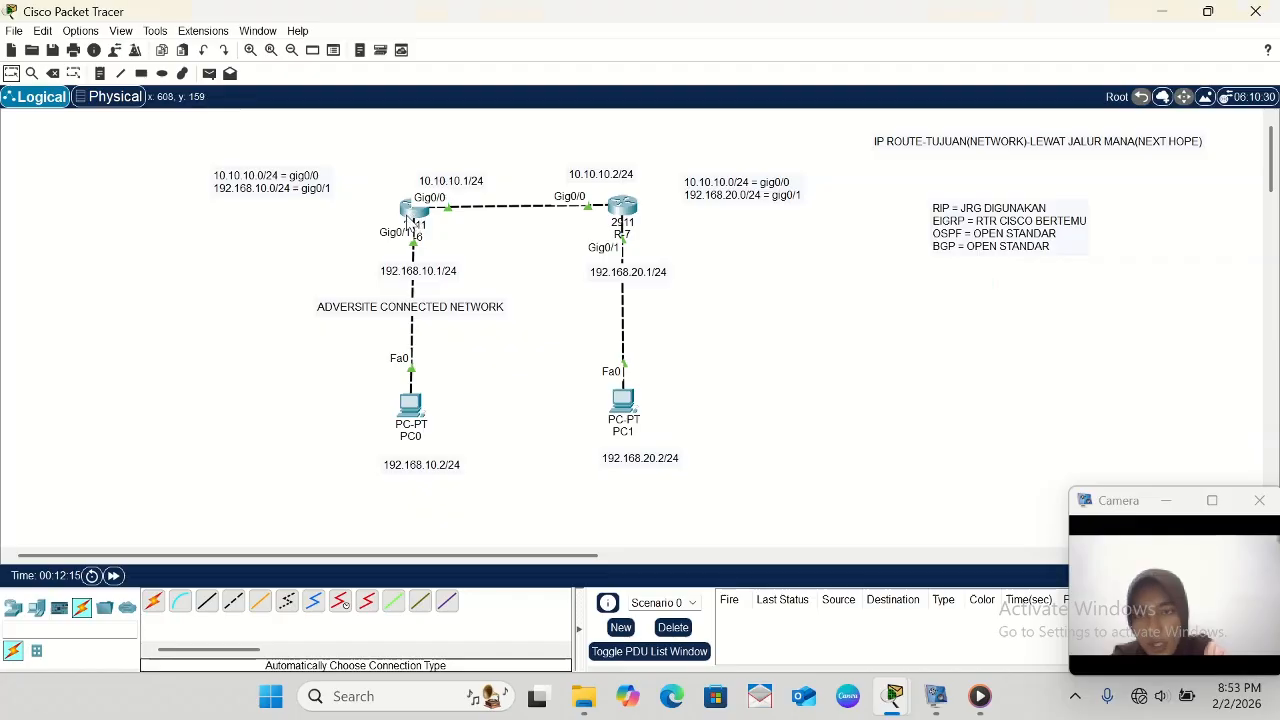
- Open the command line of router R-6 and request help on the argument of ROUTER EIGRP in configuration mode
left_click(412, 212)
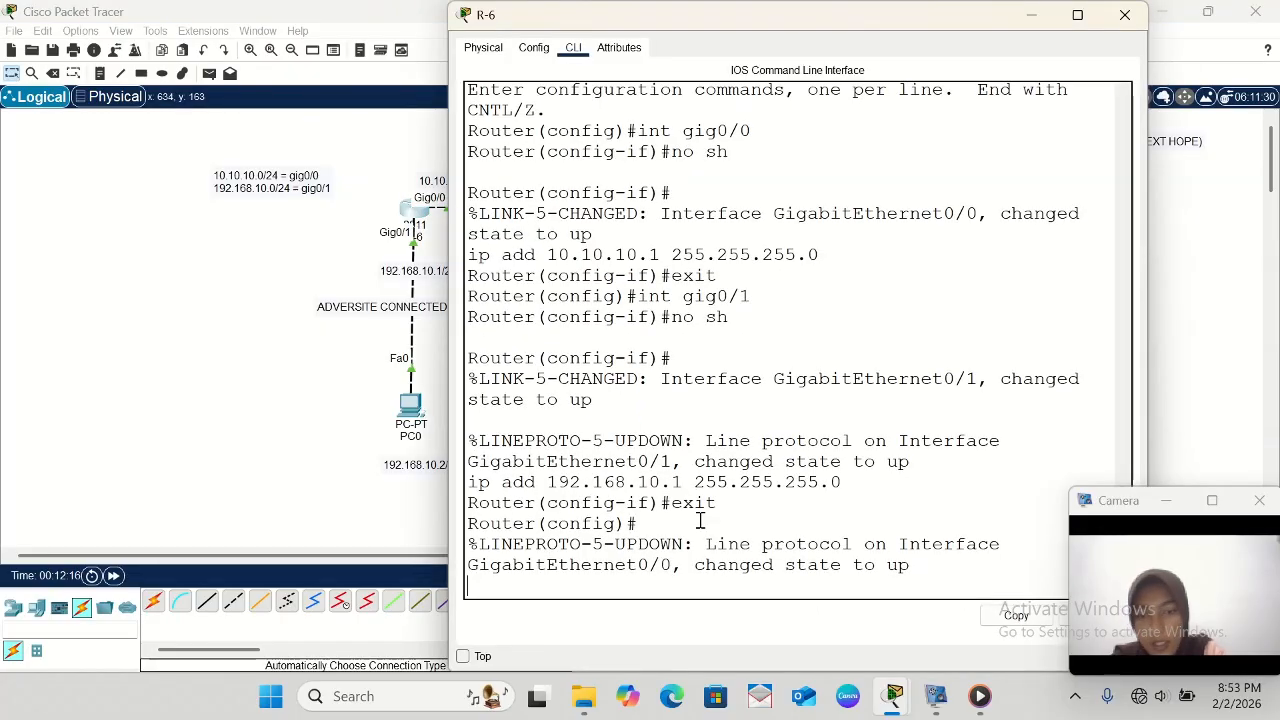
key("Return")
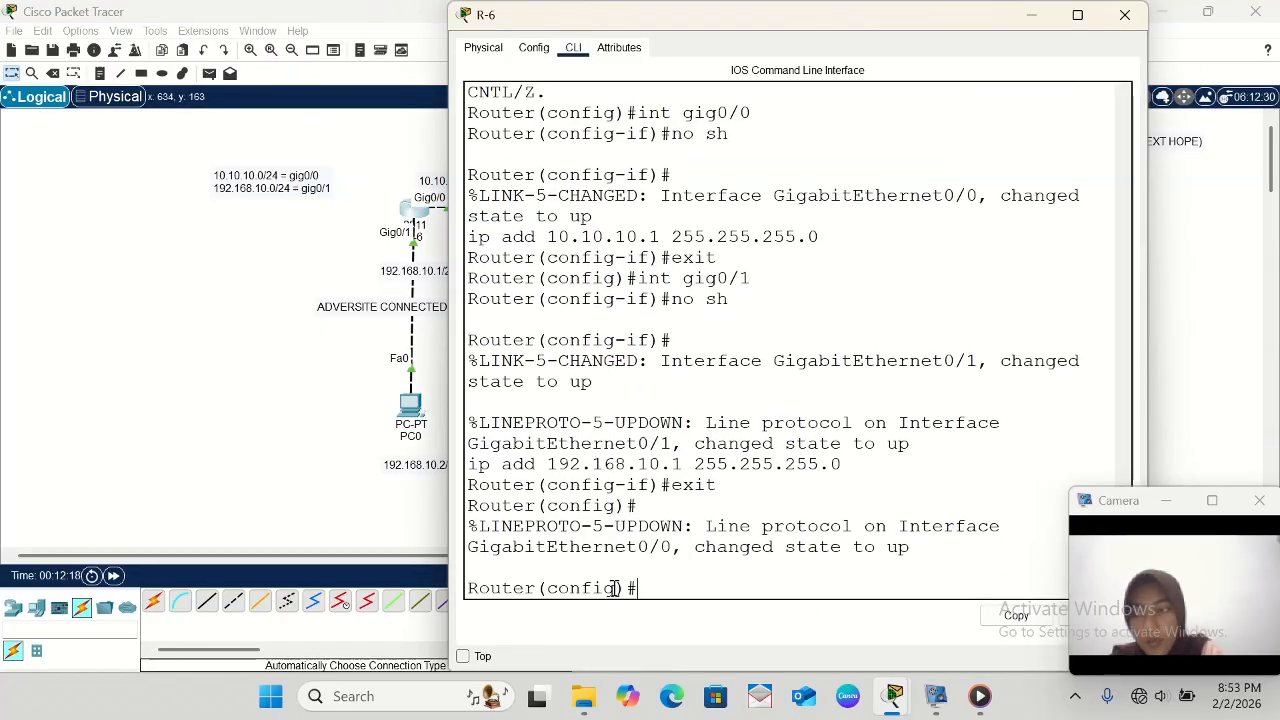
type("ROUTER EIG")
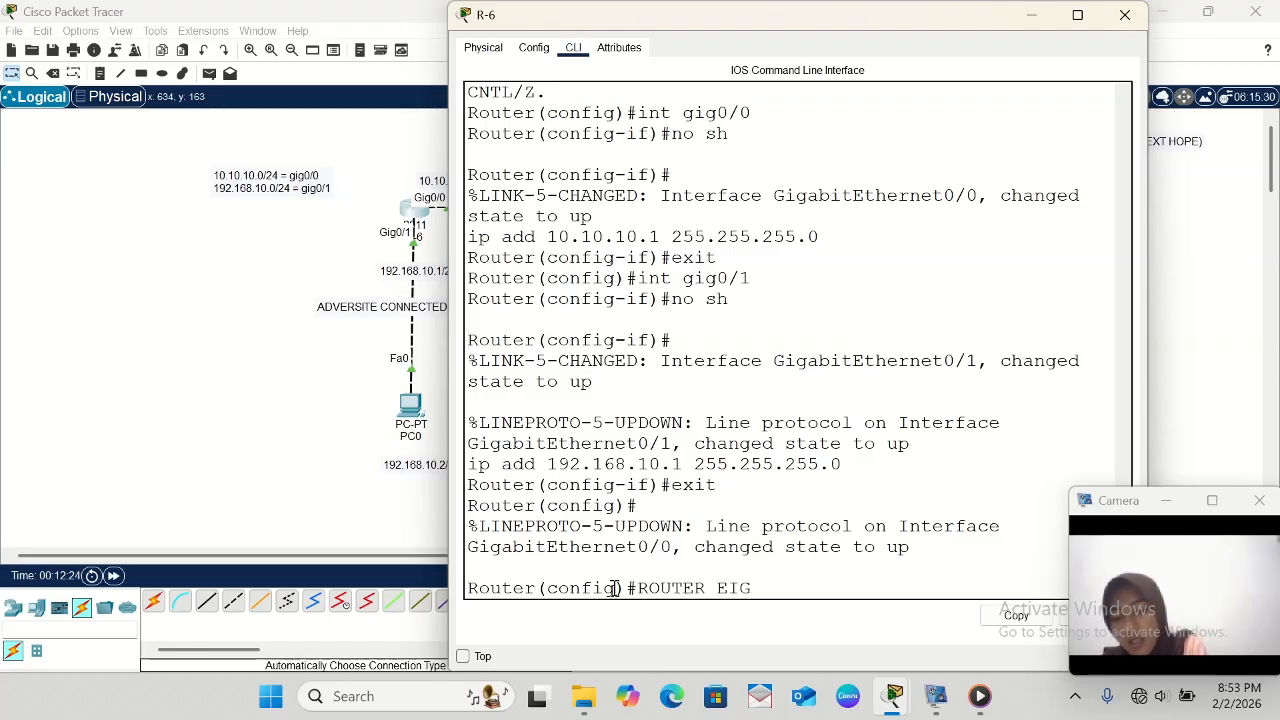
type("RP ?")
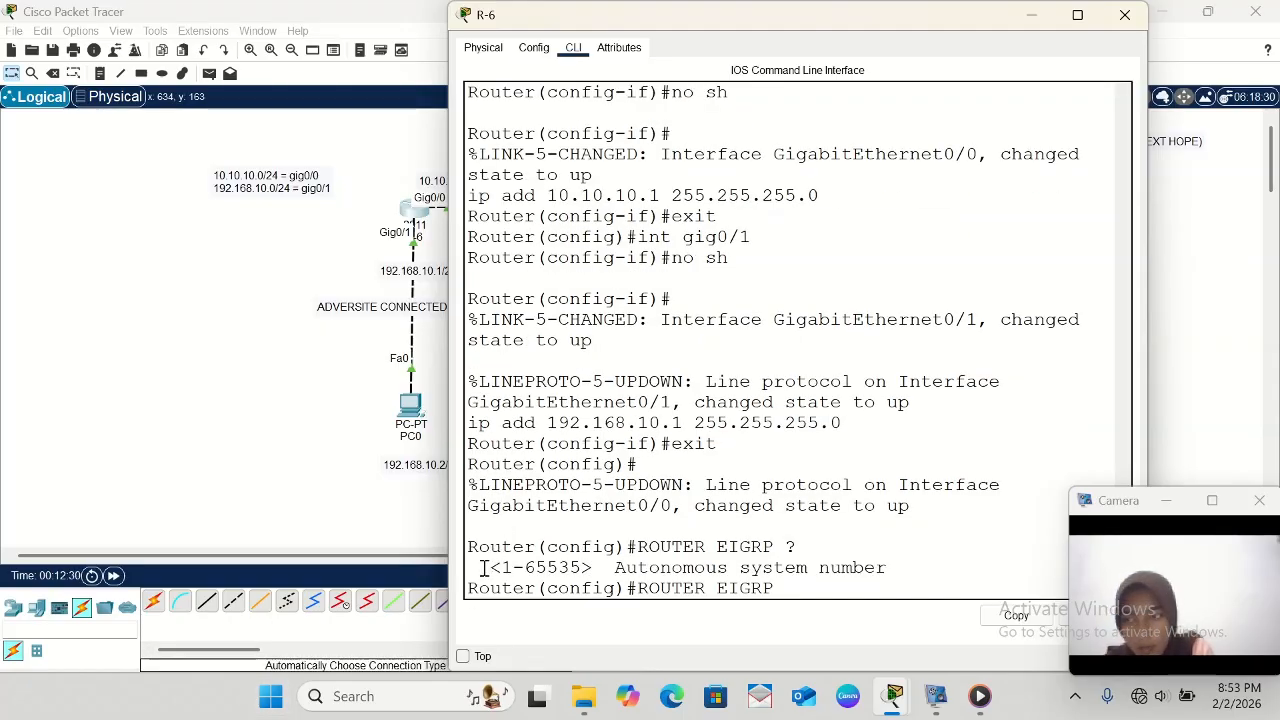
- Highlight the autonomous system number range and its description, and enable EIGRP on R-6 with autonomous system number 21
left_click_drag(484, 567, 603, 568)
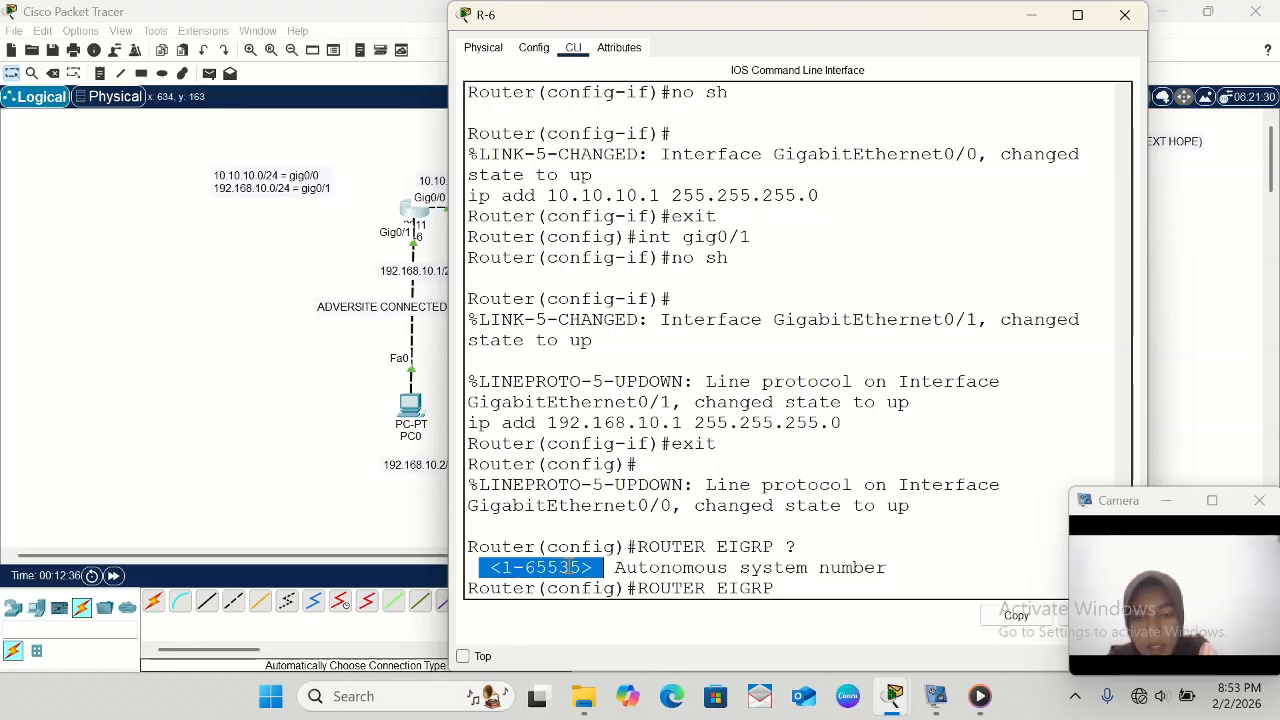
left_click(617, 568)
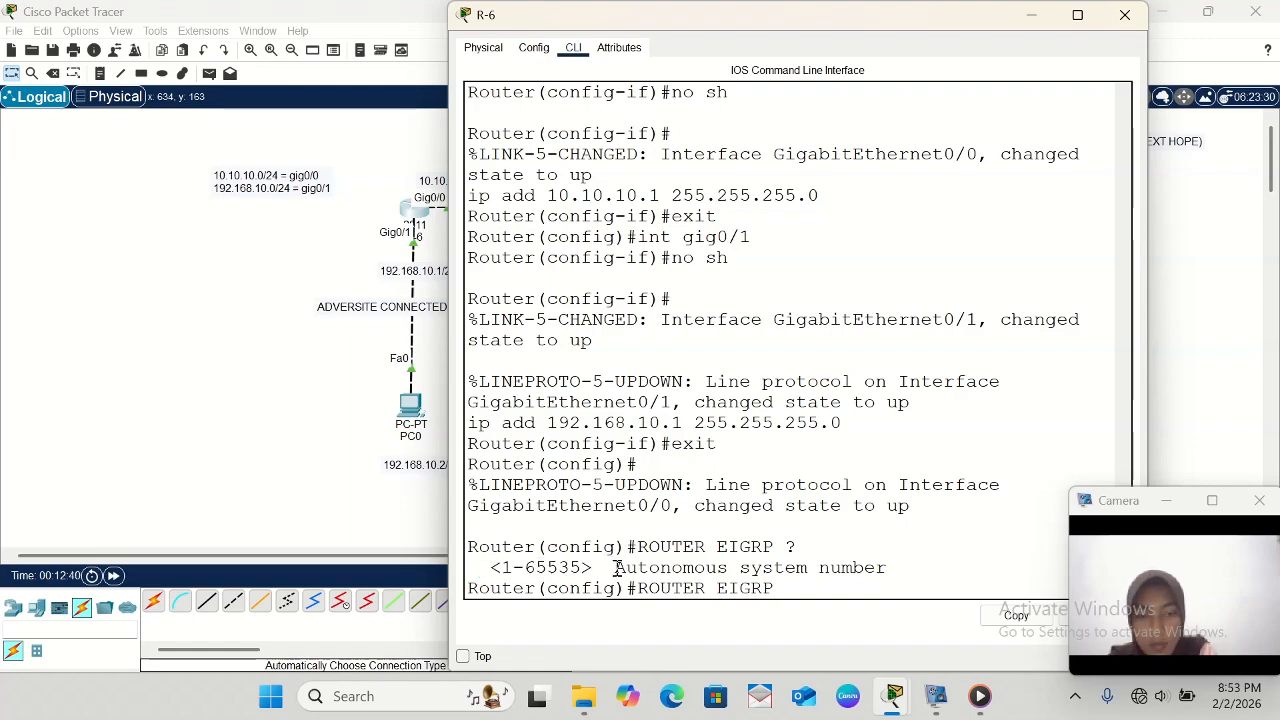
left_click_drag(617, 568, 918, 564)
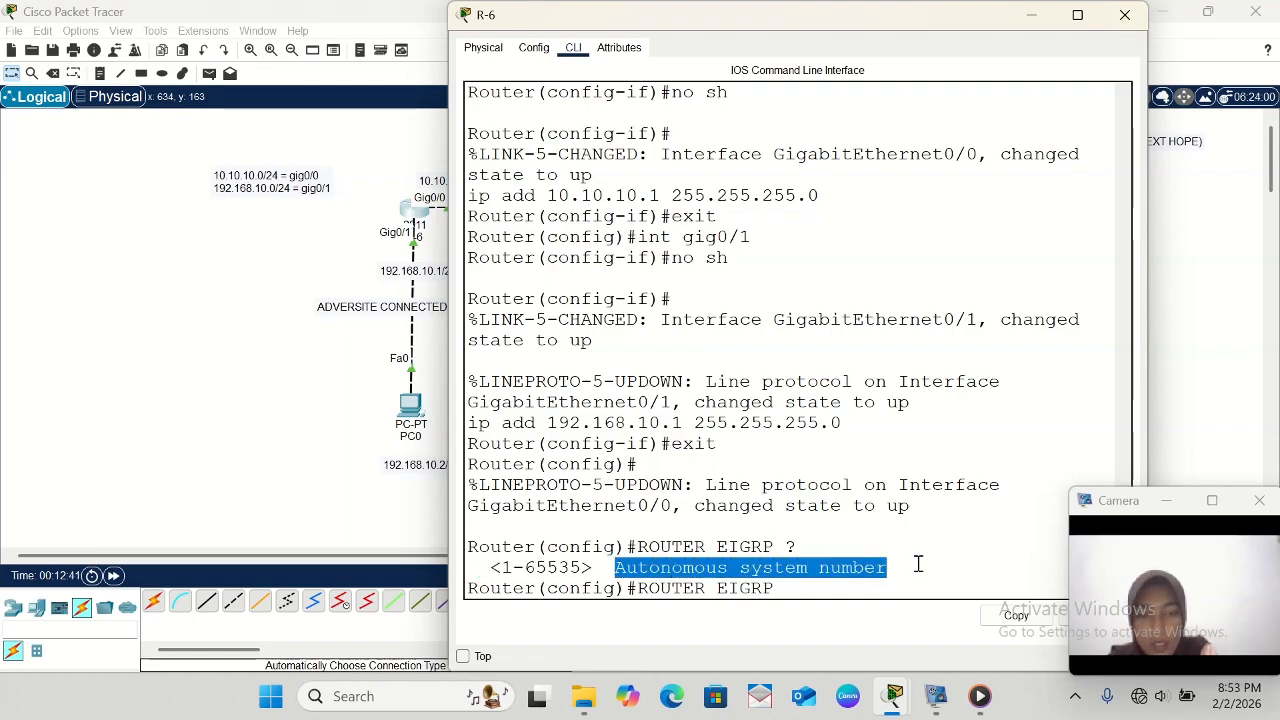
left_click(783, 589)
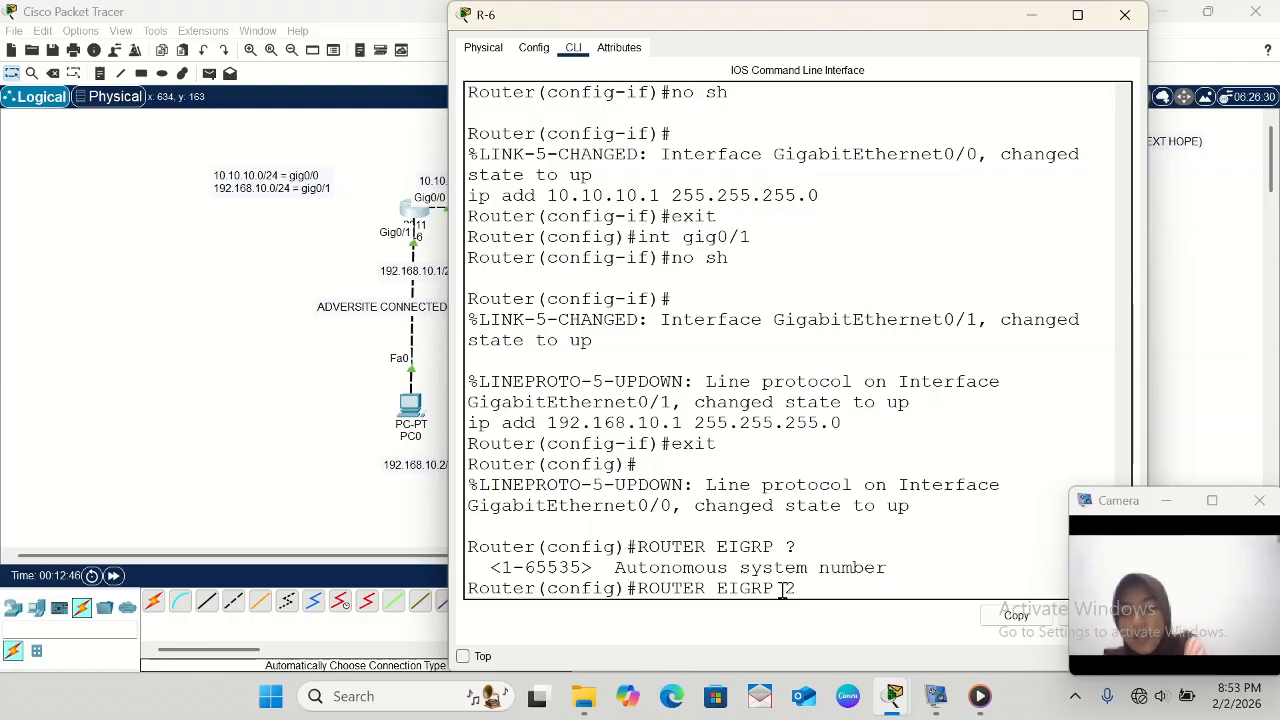
key("Return")
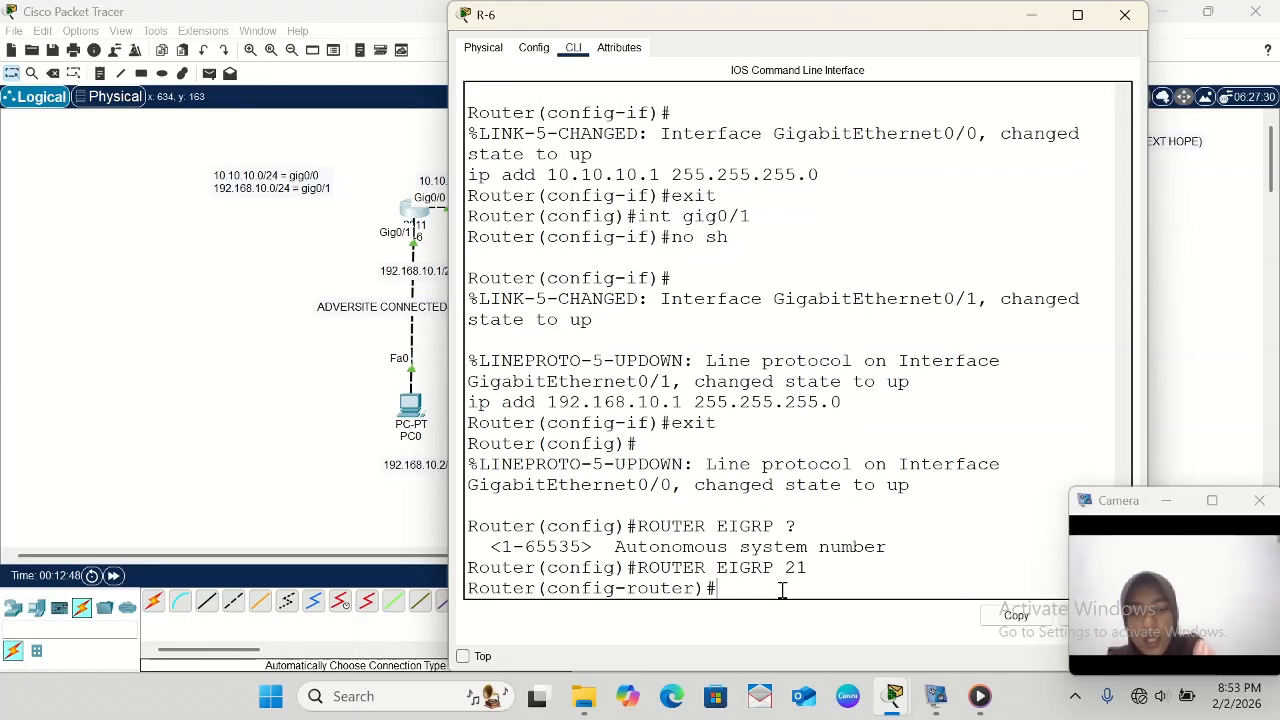
- Advertise the network 10.10.10.0 in R-6's EIGRP configuration
scroll(320, 366, "right", 3)
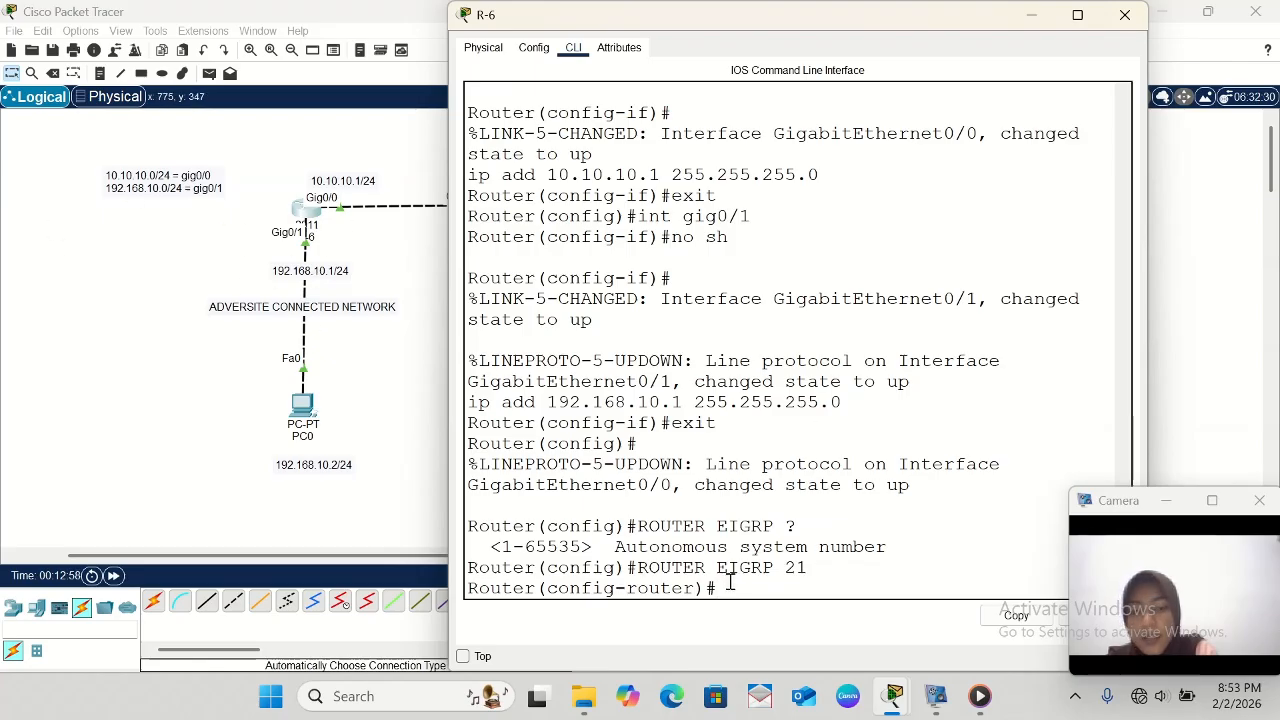
type("ne")
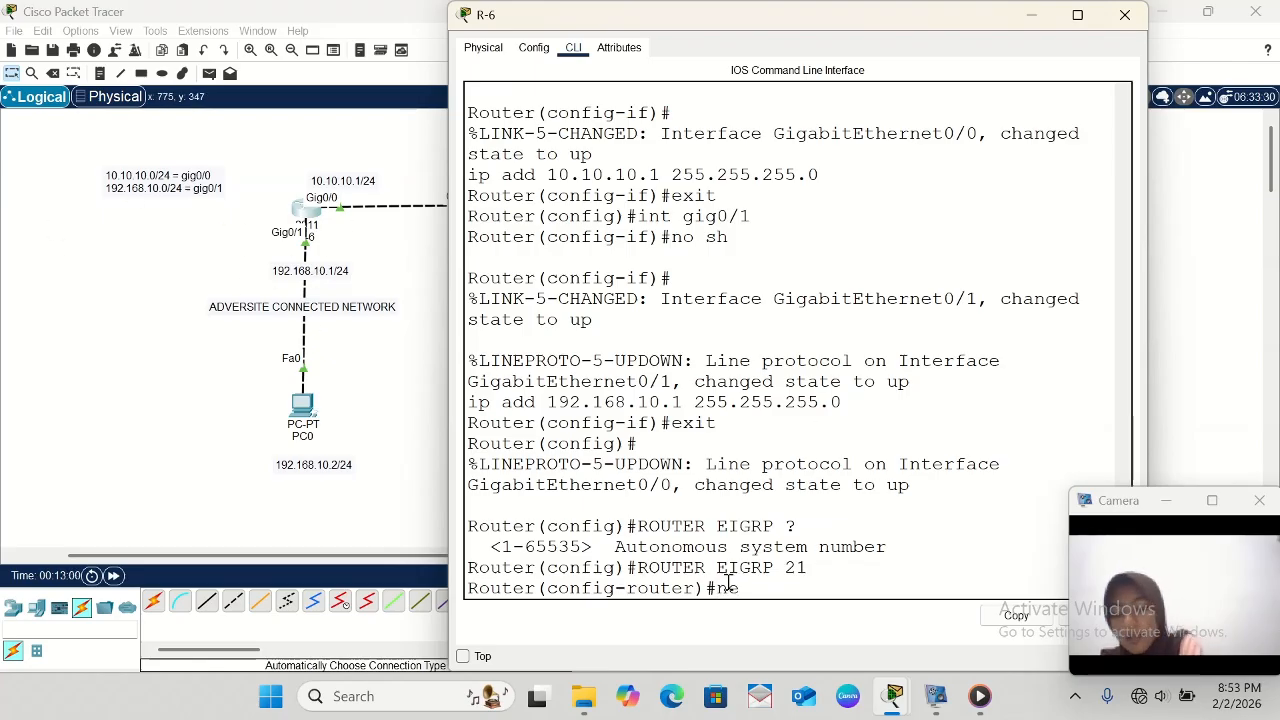
type("twork ")
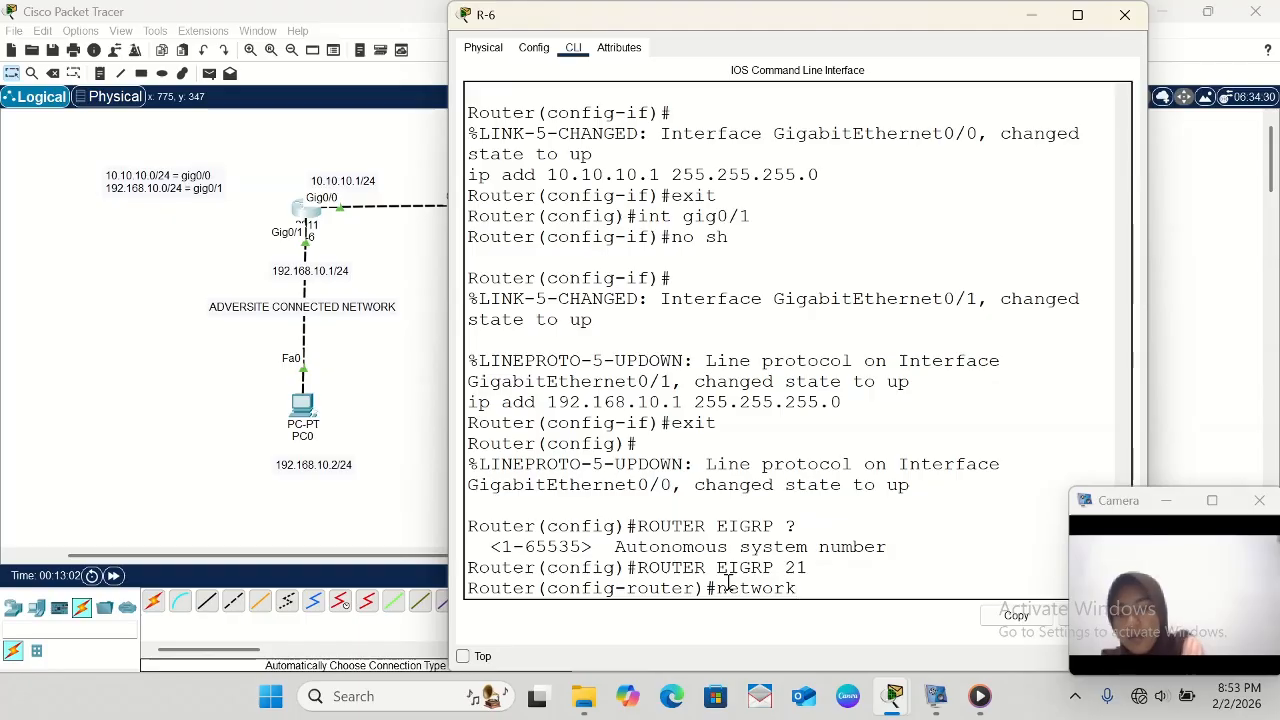
type("10.")
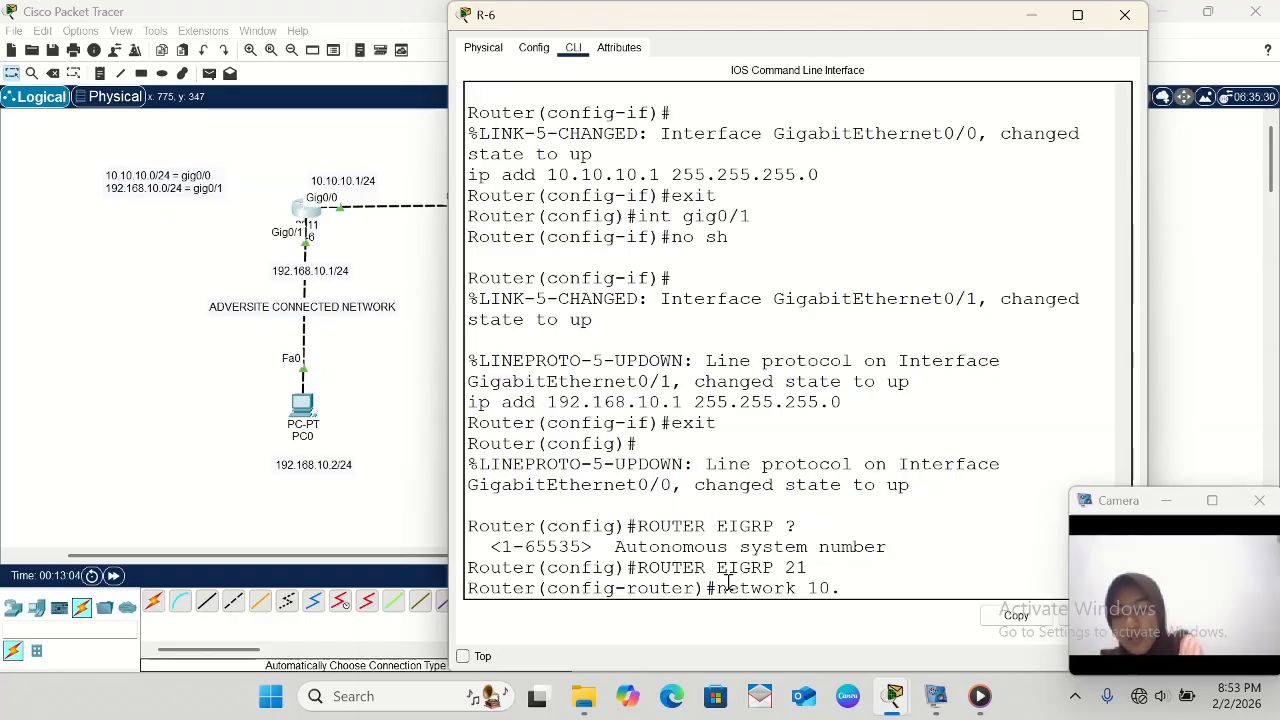
type("10.10.0")
key("Return")
- Advertise the network 192.168.10.0 in R-6's EIGRP configuration by reusing the previous network command
key("Up")
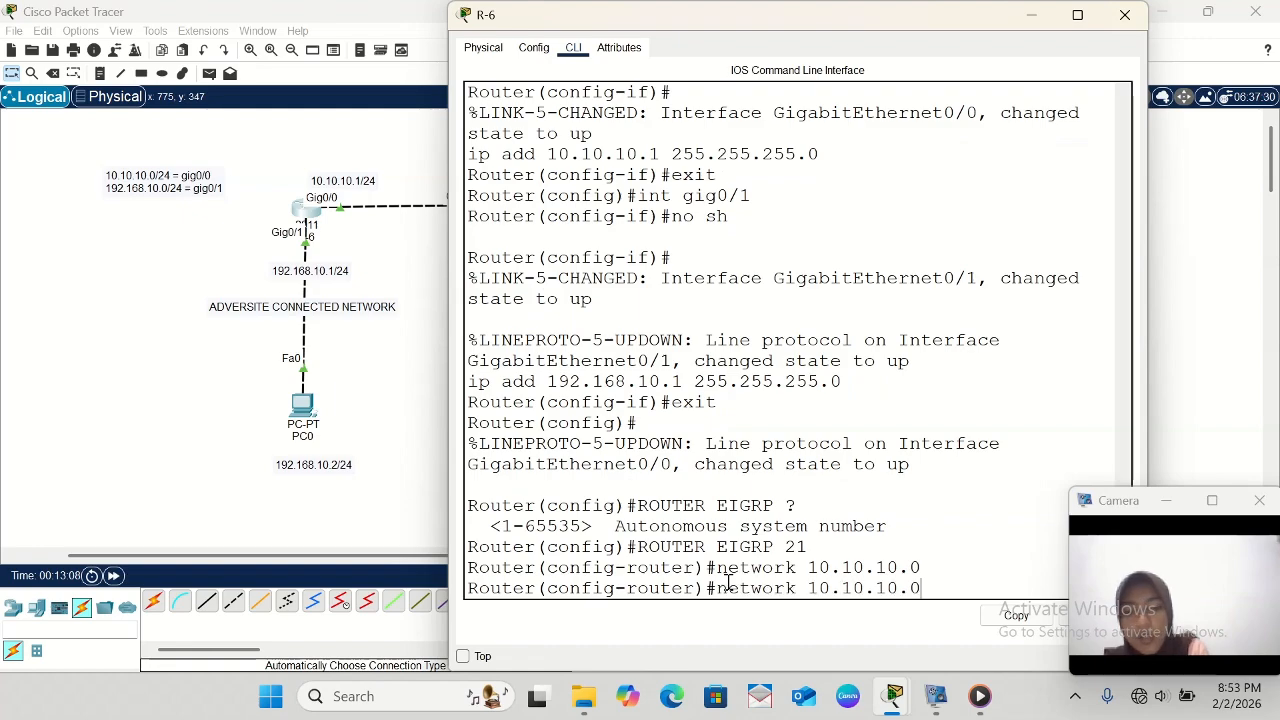
key("BackSpace")
key("BackSpace")
key("BackSpace")
key("BackSpace")
key("BackSpace")
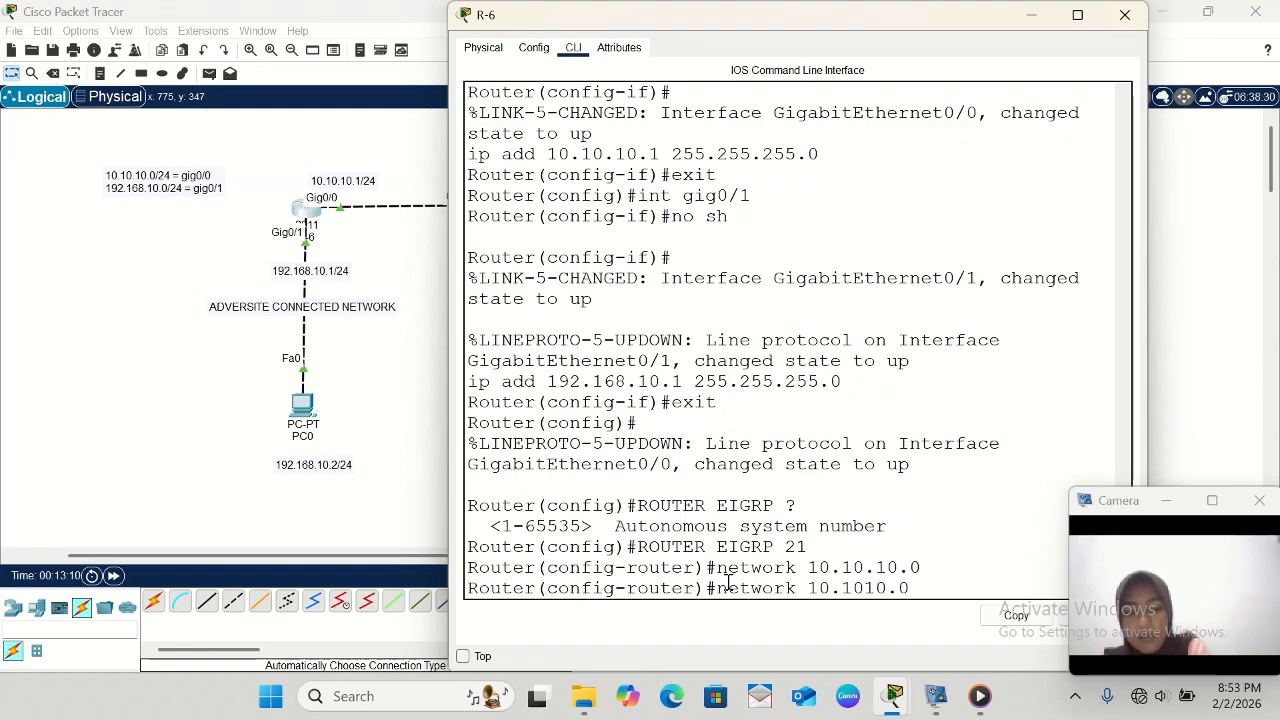
type("92.1")
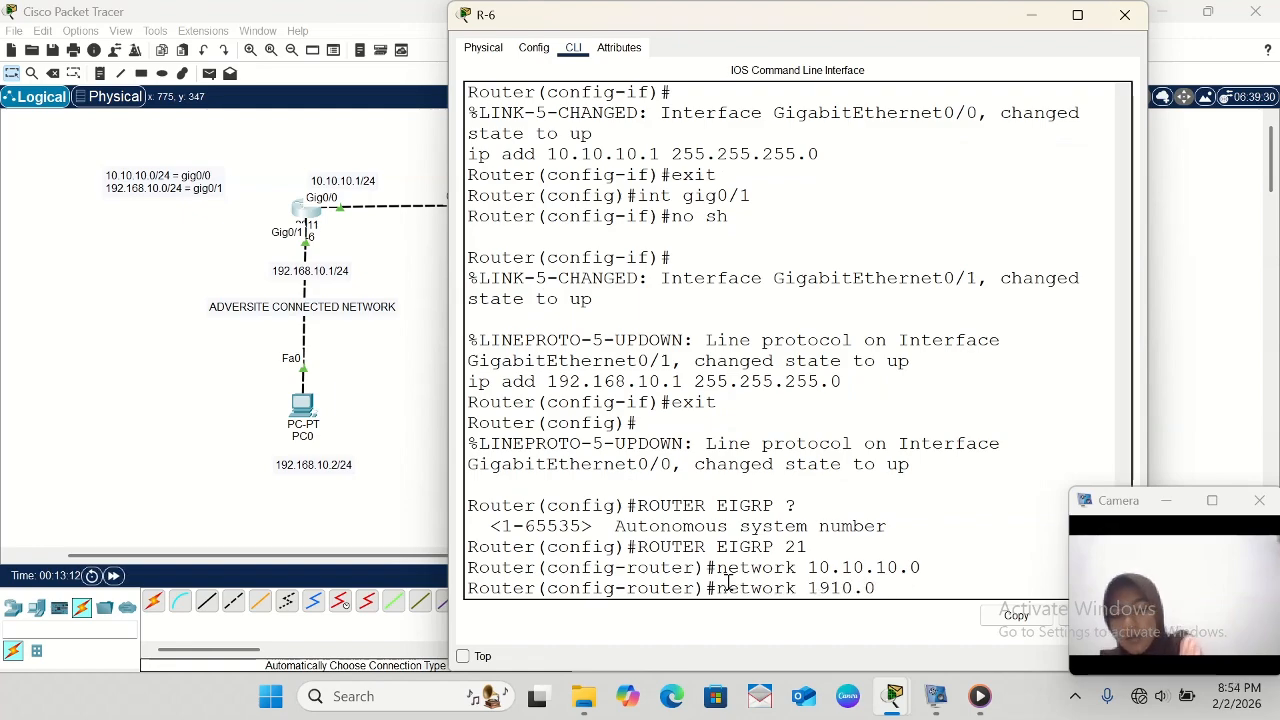
type("68")
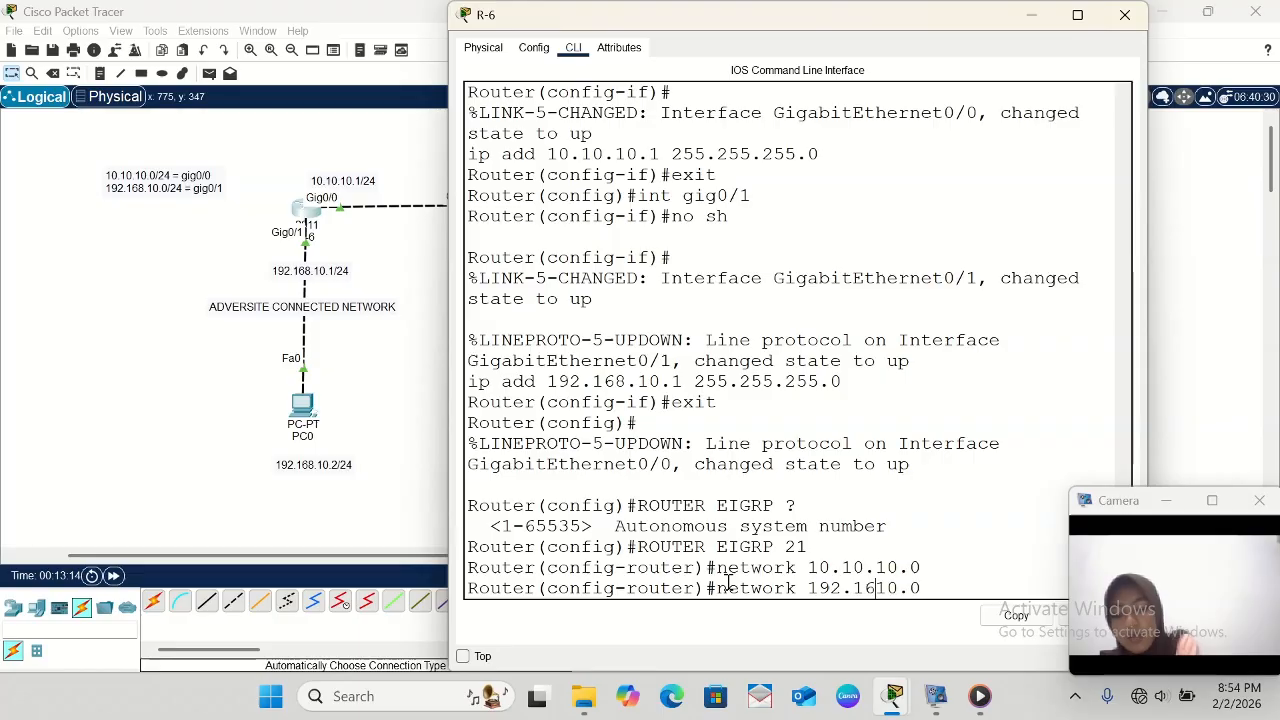
type(".")
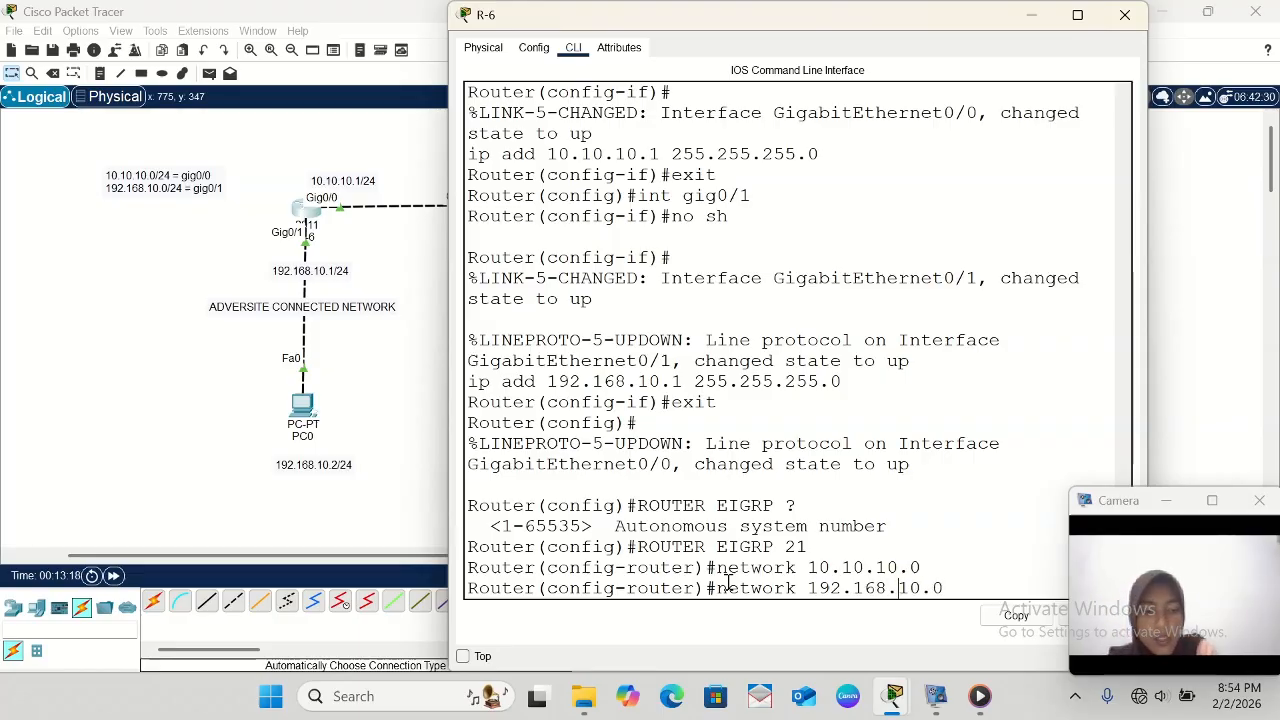
key("Return")
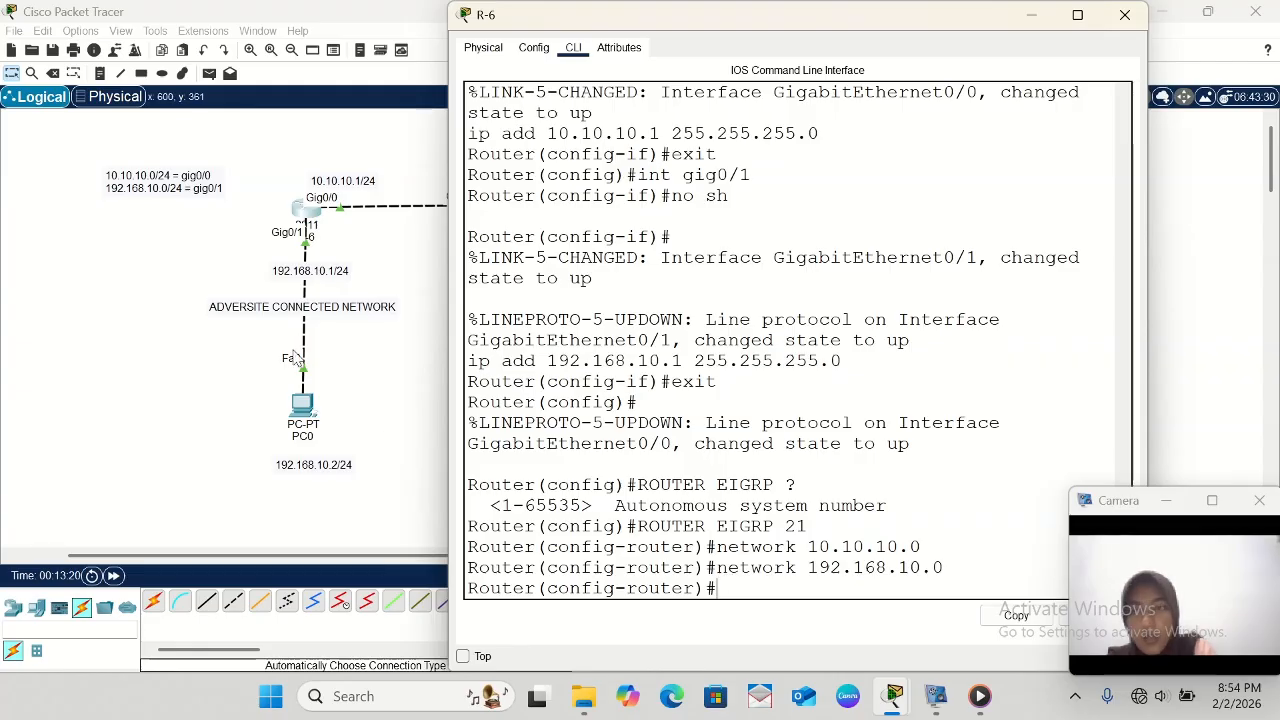
- Open the command line of router R-7 and begin the command router eigrp
scroll(256, 453, "right", 5)
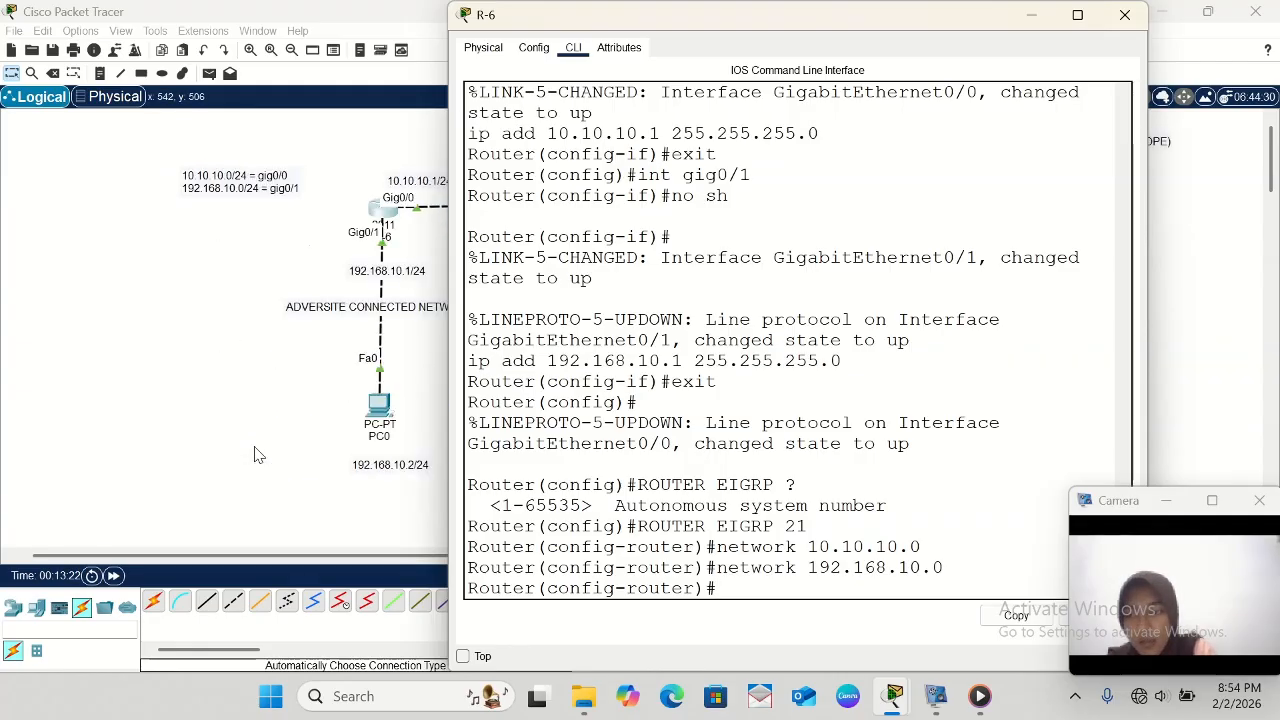
scroll(256, 455, "right", 3)
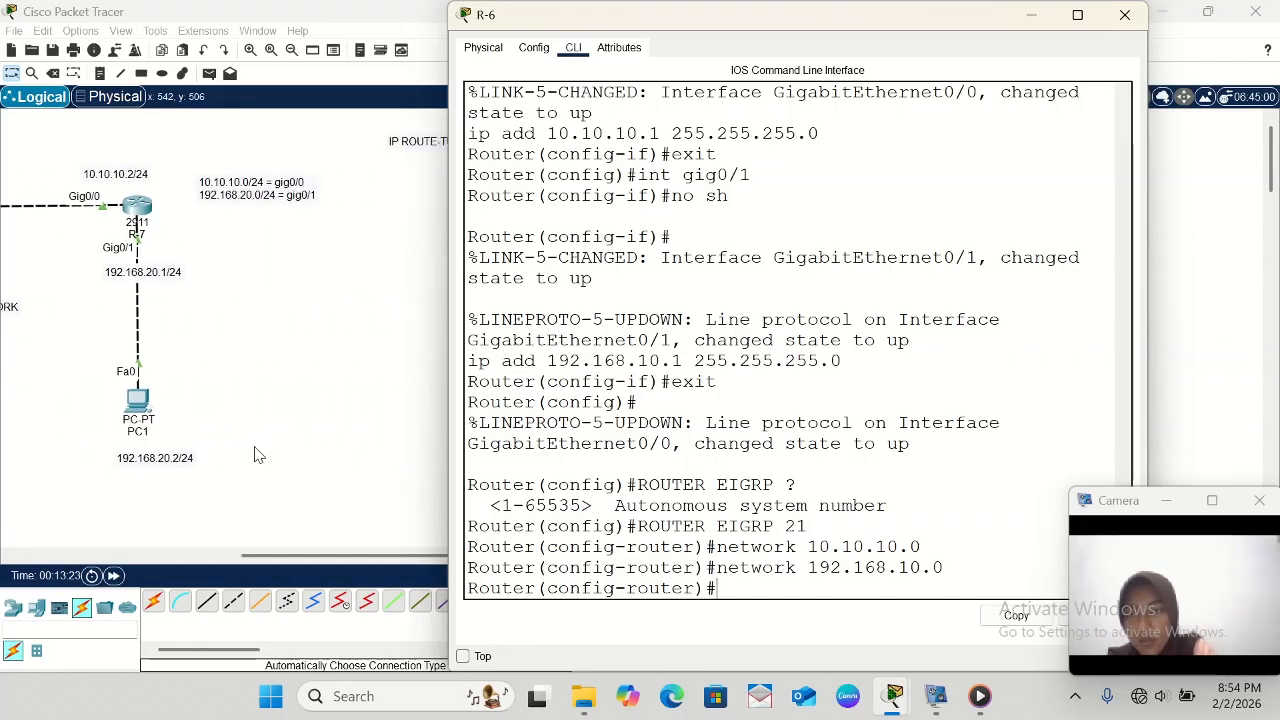
left_click(143, 207)
left_click(141, 207)
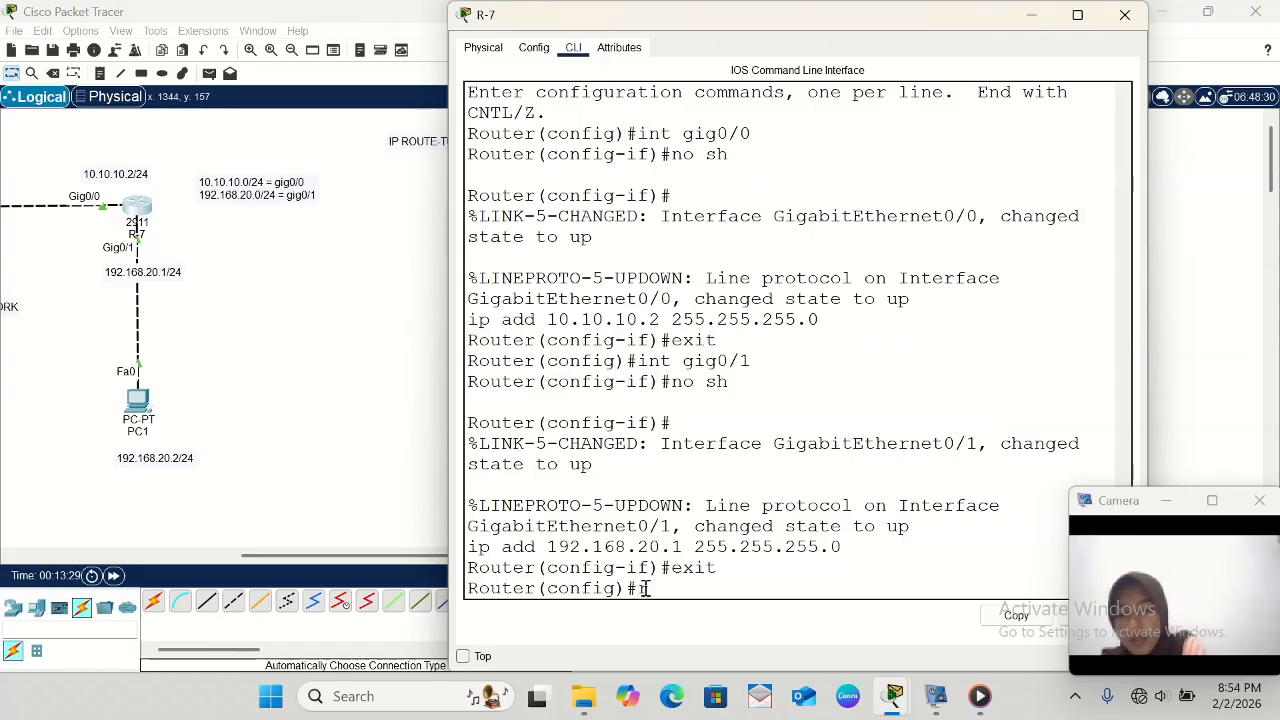
type("route")
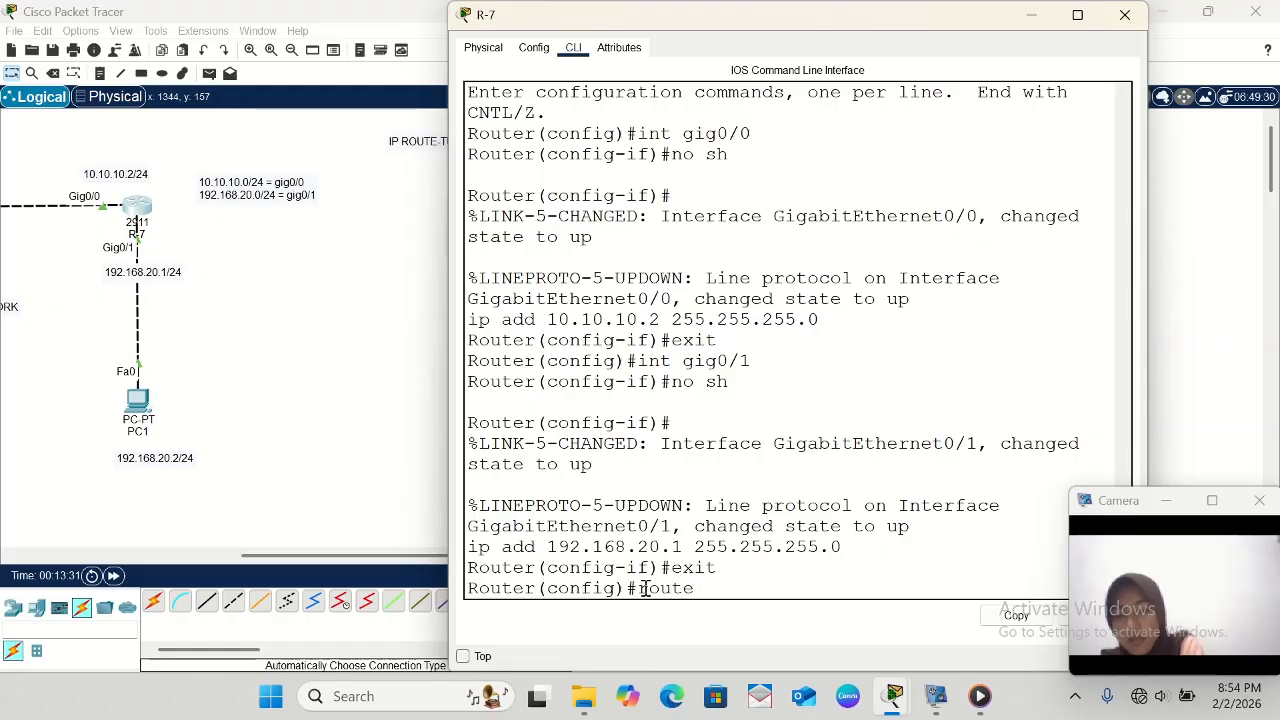
type("r eigrp")
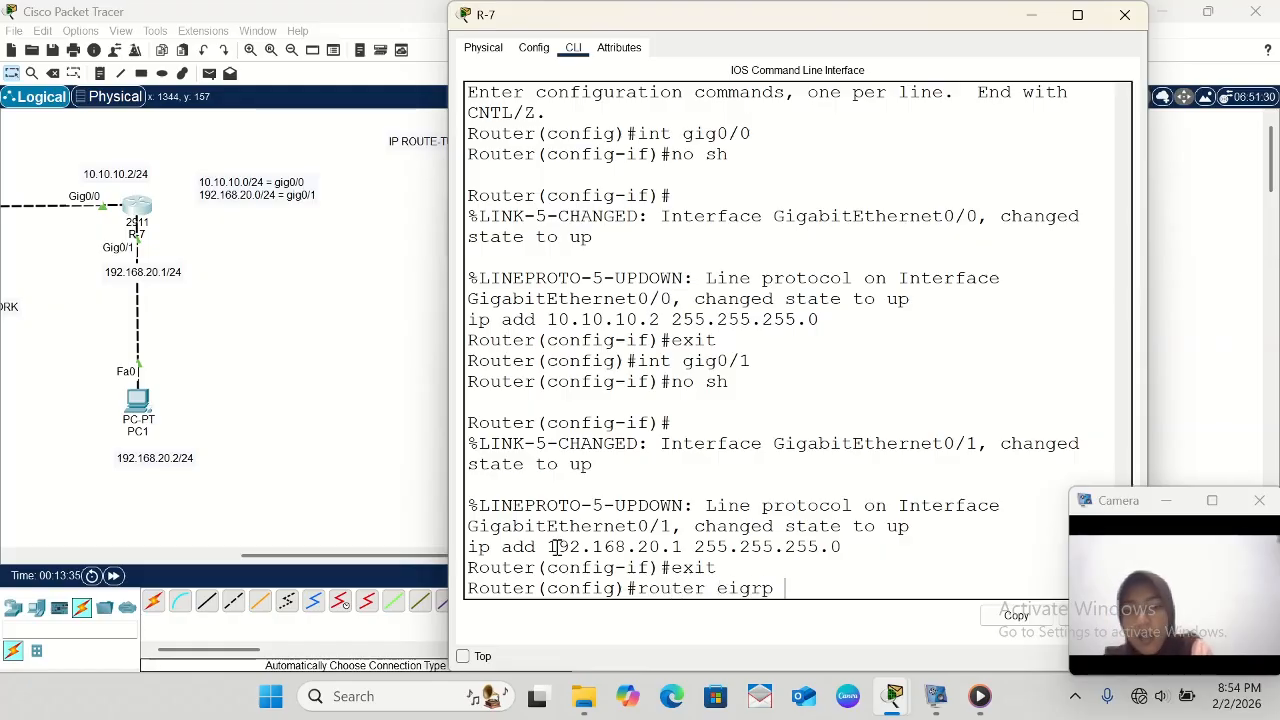
- Check the EIGRP autonomous system number entered on R-6, and return to R-7's command line
scroll(336, 443, "left", 5)
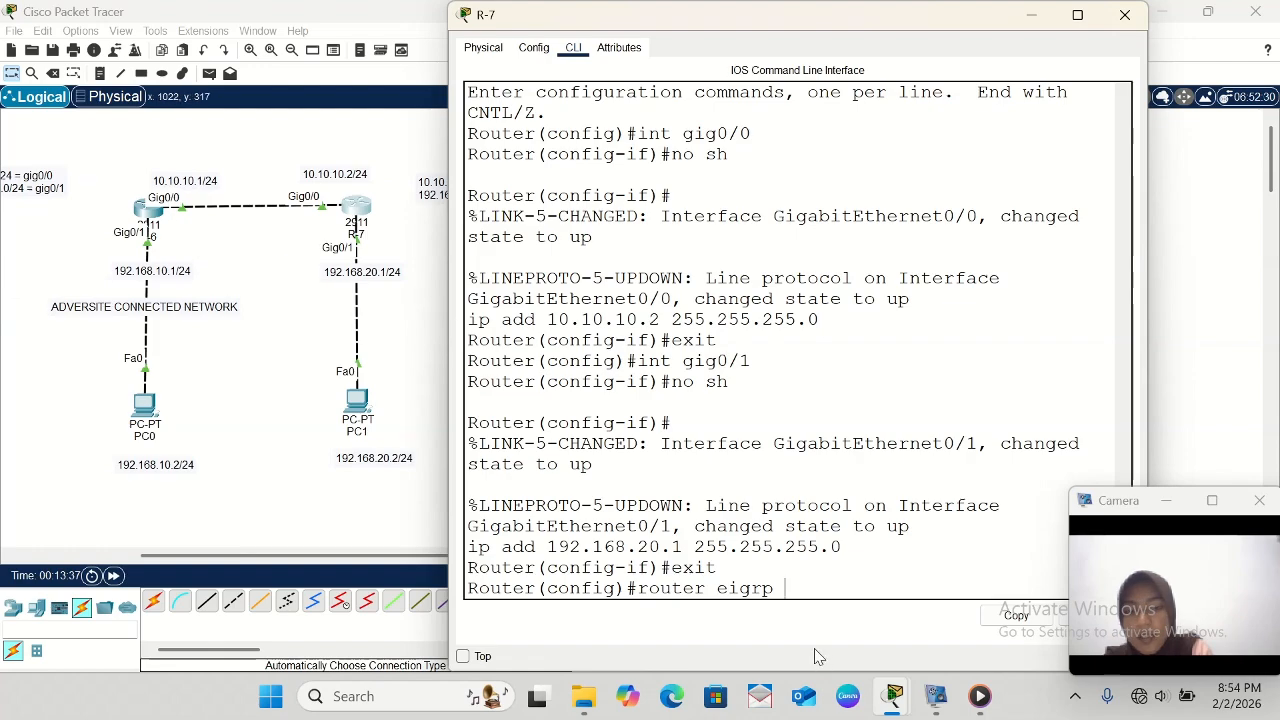
left_click(146, 214)
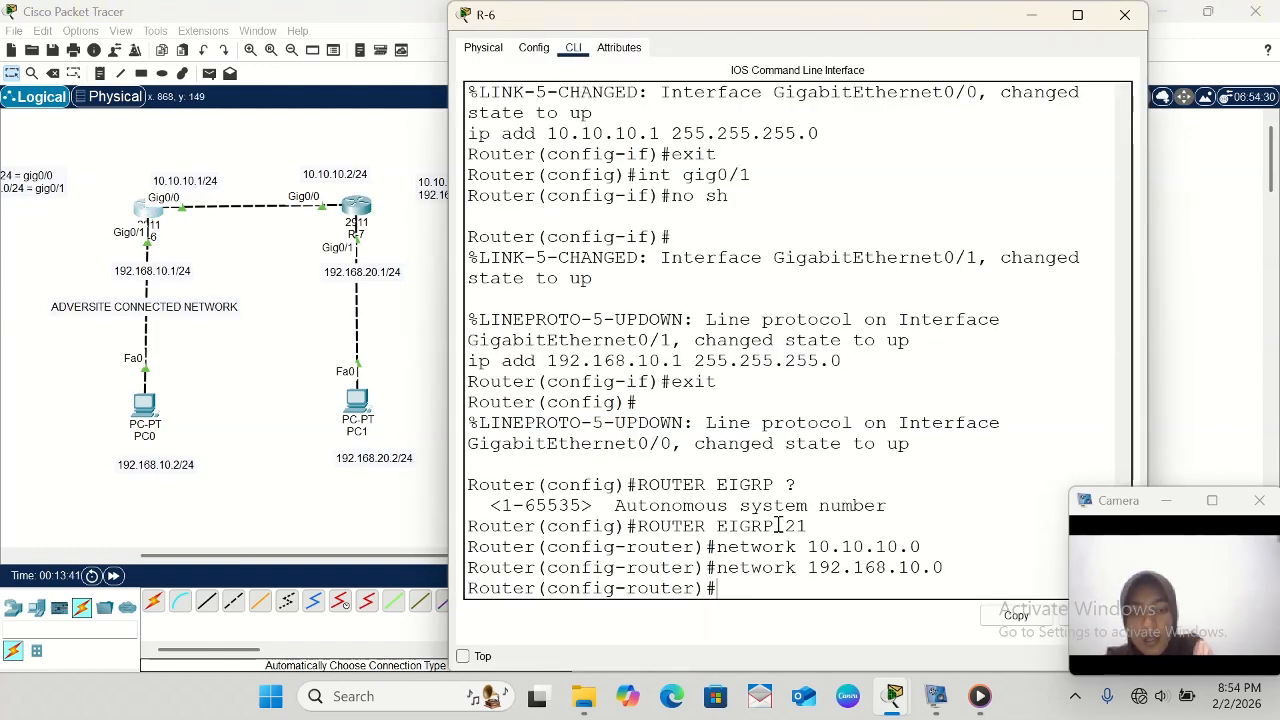
left_click_drag(632, 526, 813, 530)
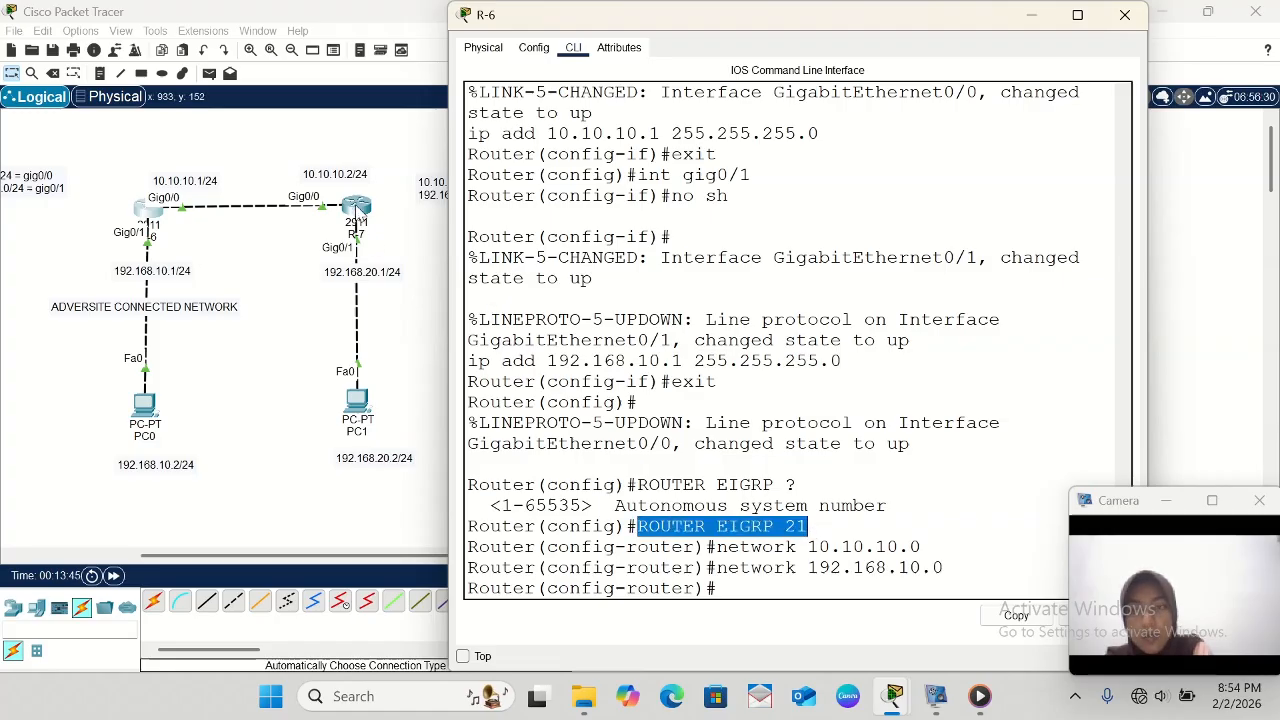
left_click(357, 210)
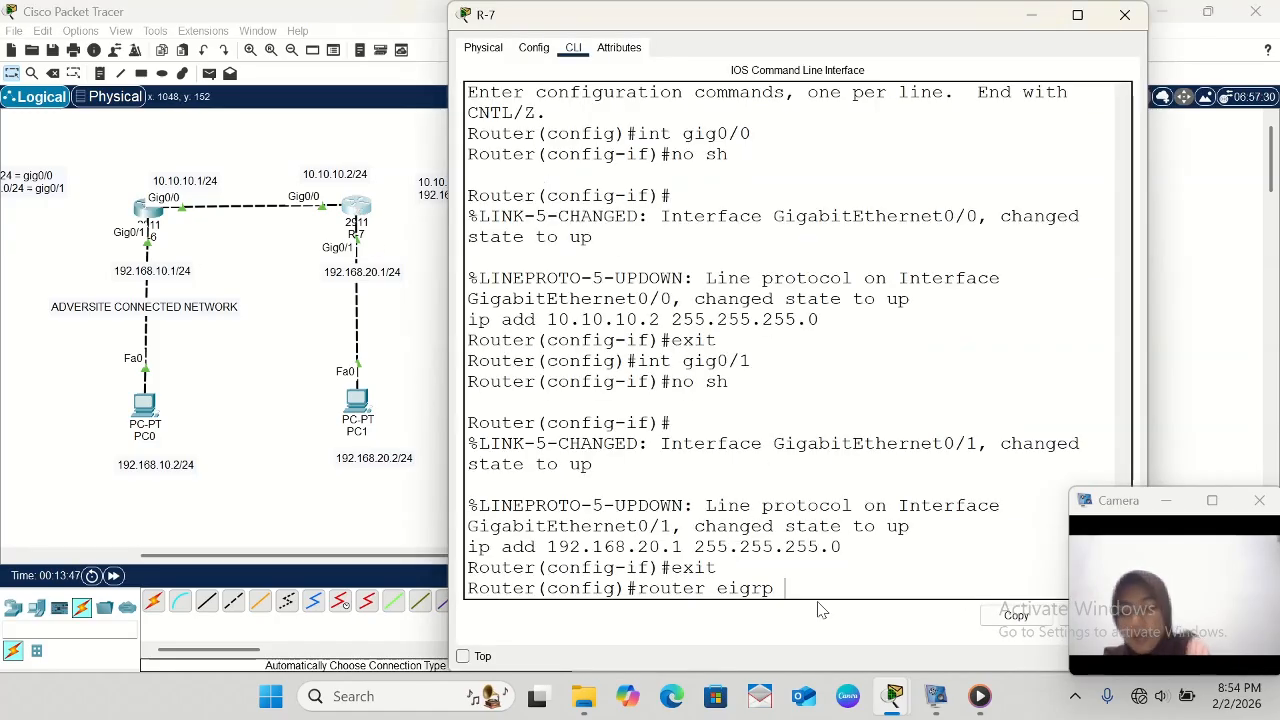
- Complete R-7's router eigrp command with autonomous system number 21 and execute it
type("21")
key("Return")
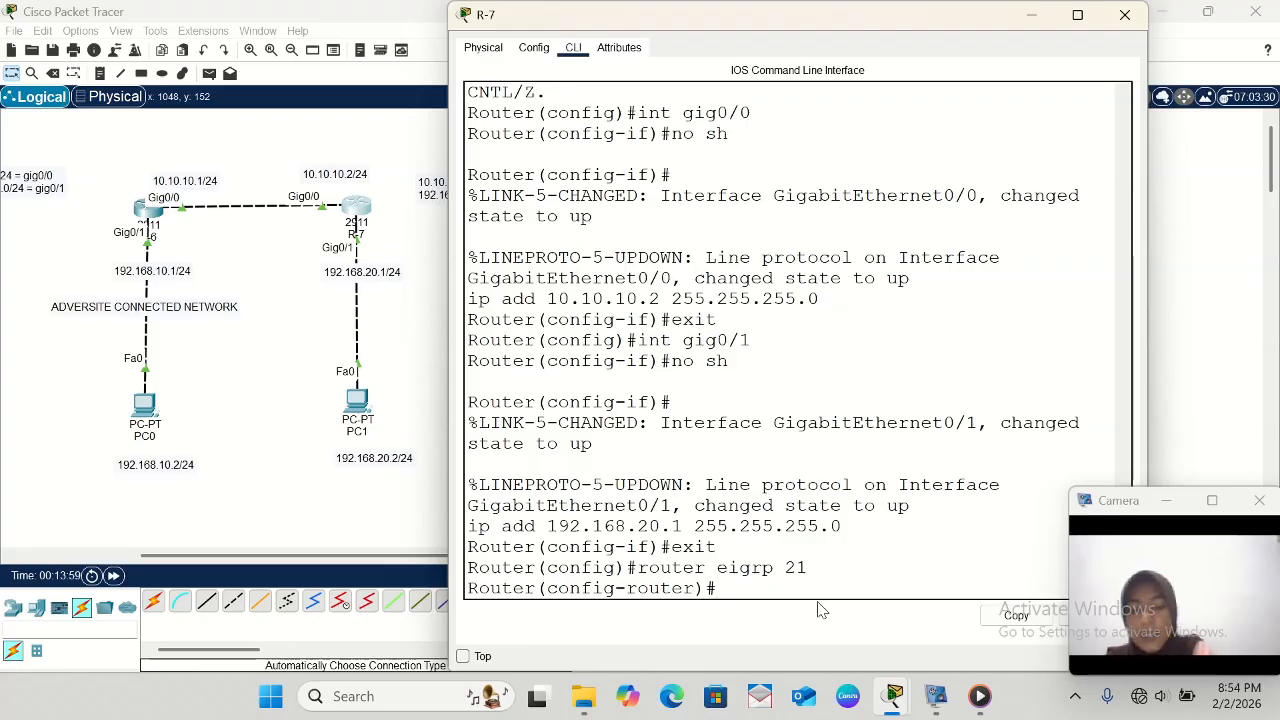
- Advertise the network 10.10.10.0 in R-7's EIGRP 21 configuration
type("n")
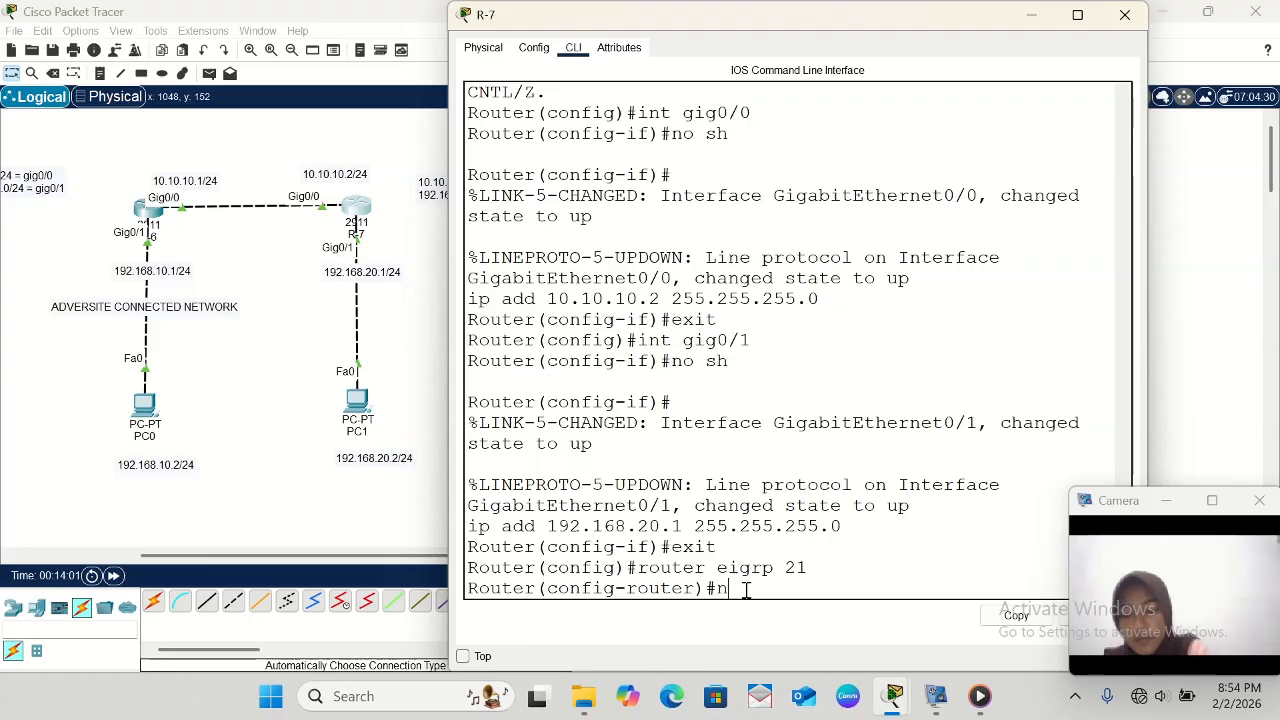
type("etwor")
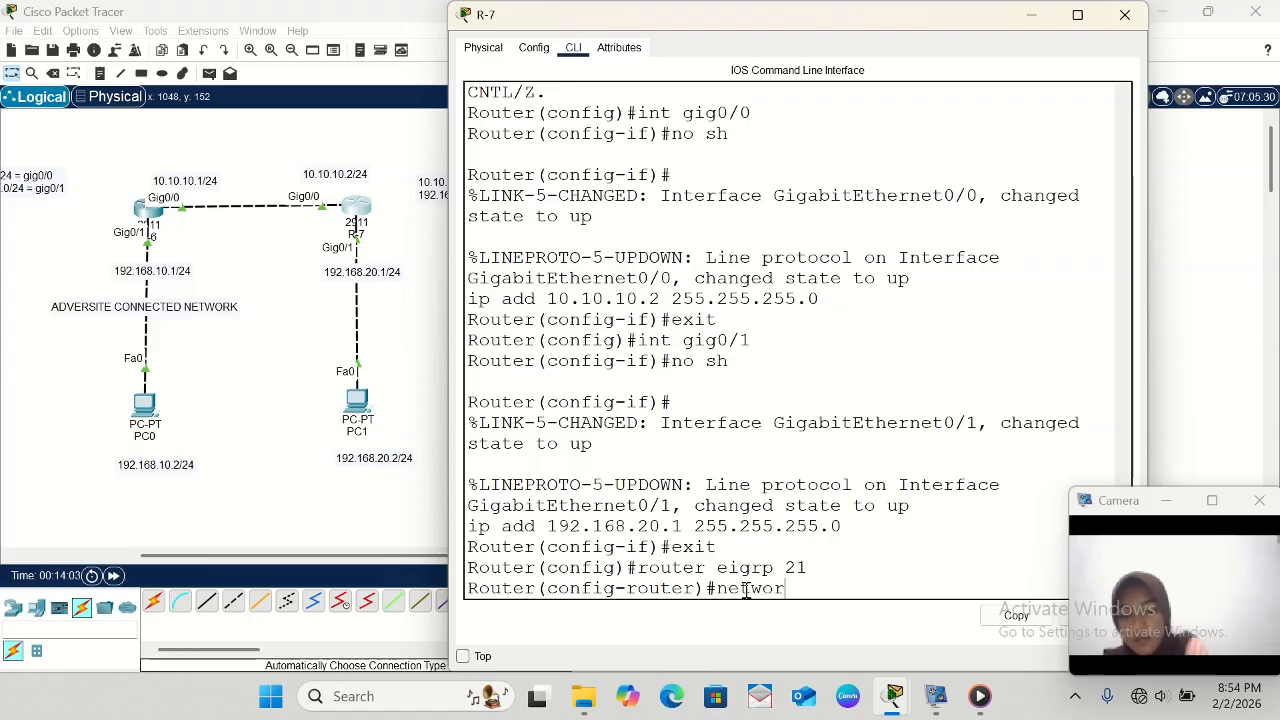
type("k 10.")
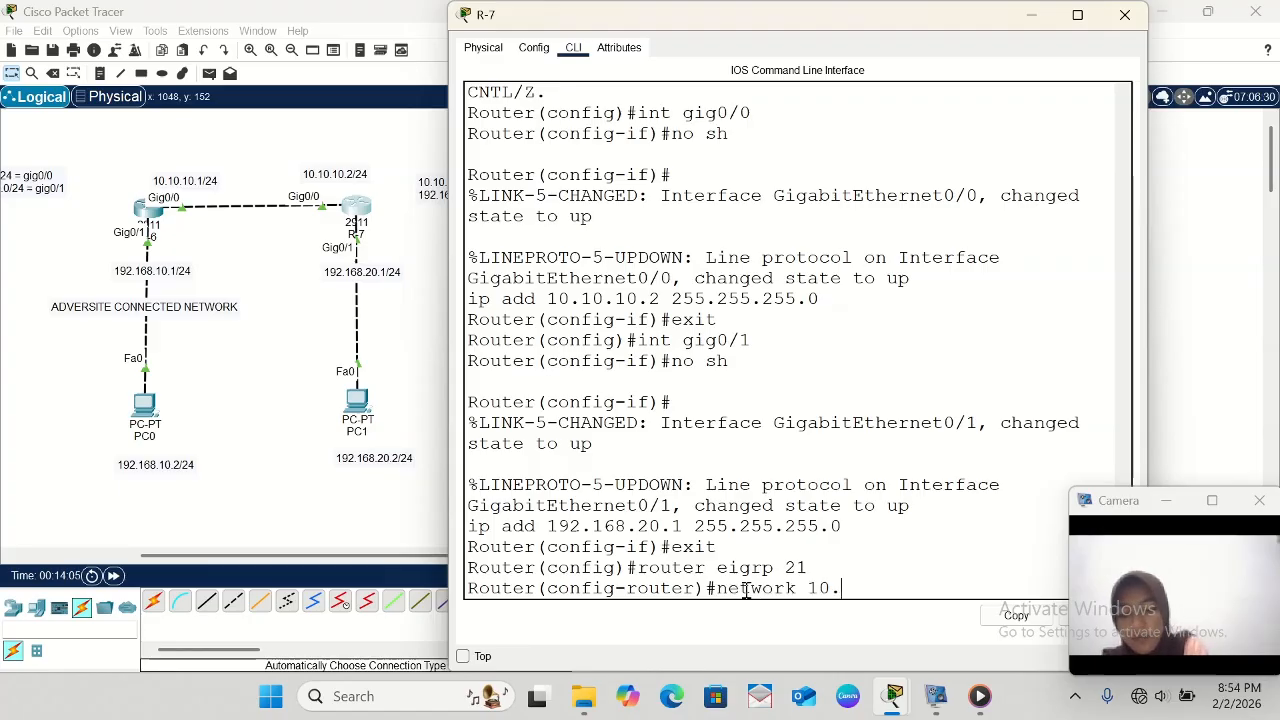
type("10.0")
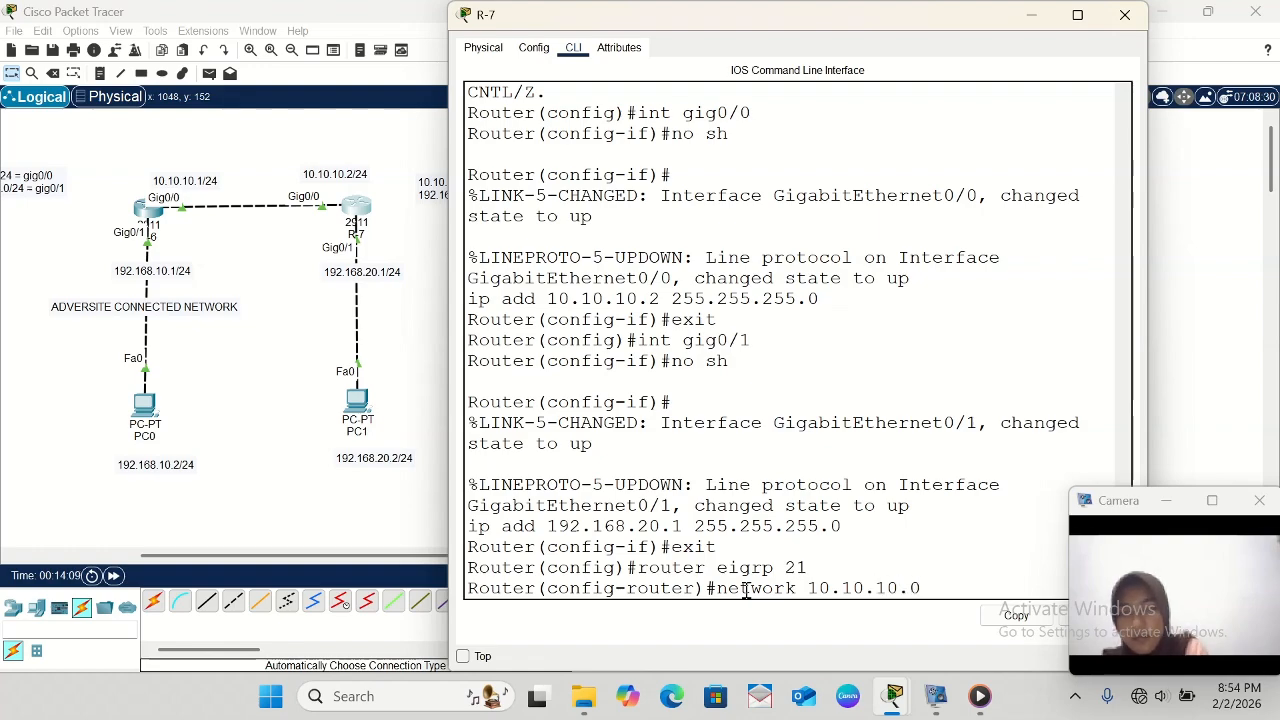
scroll(422, 349, "right", 3)
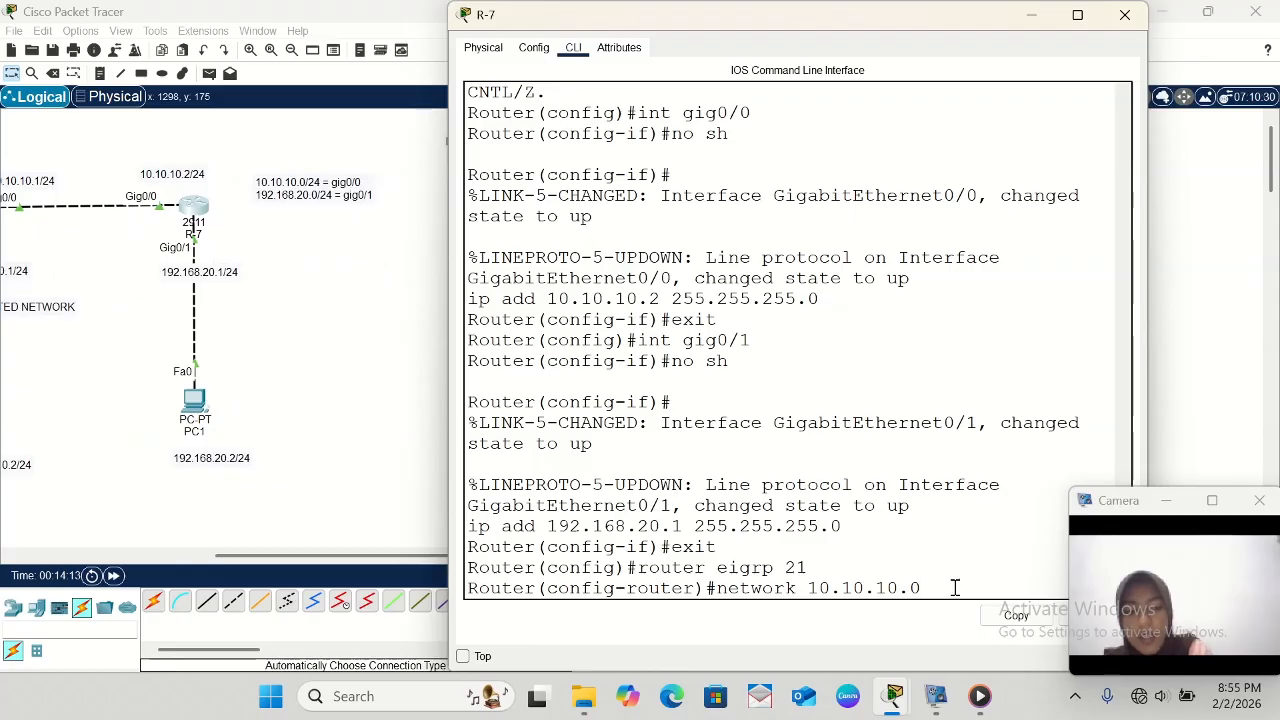
key("Return")
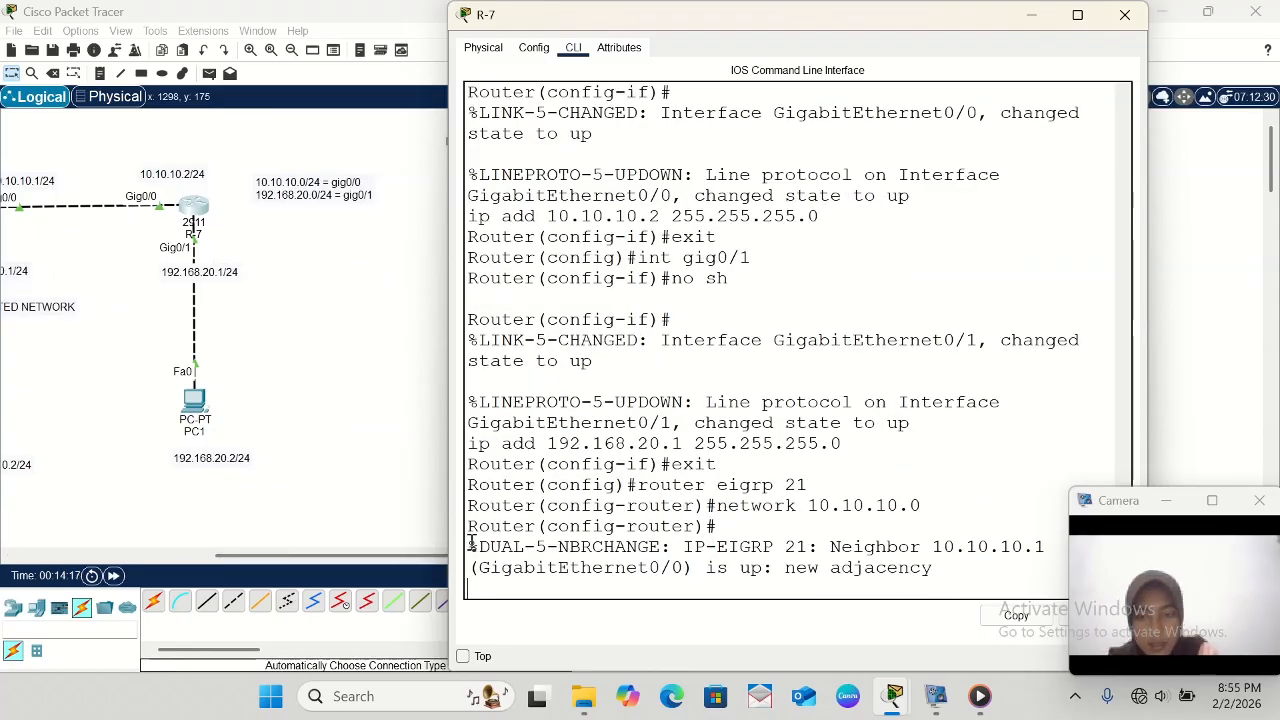
- Examine the EIGRP neighbor adjacency message on R-7 against the link between the two routers in the topology
left_click_drag(468, 544, 935, 567)
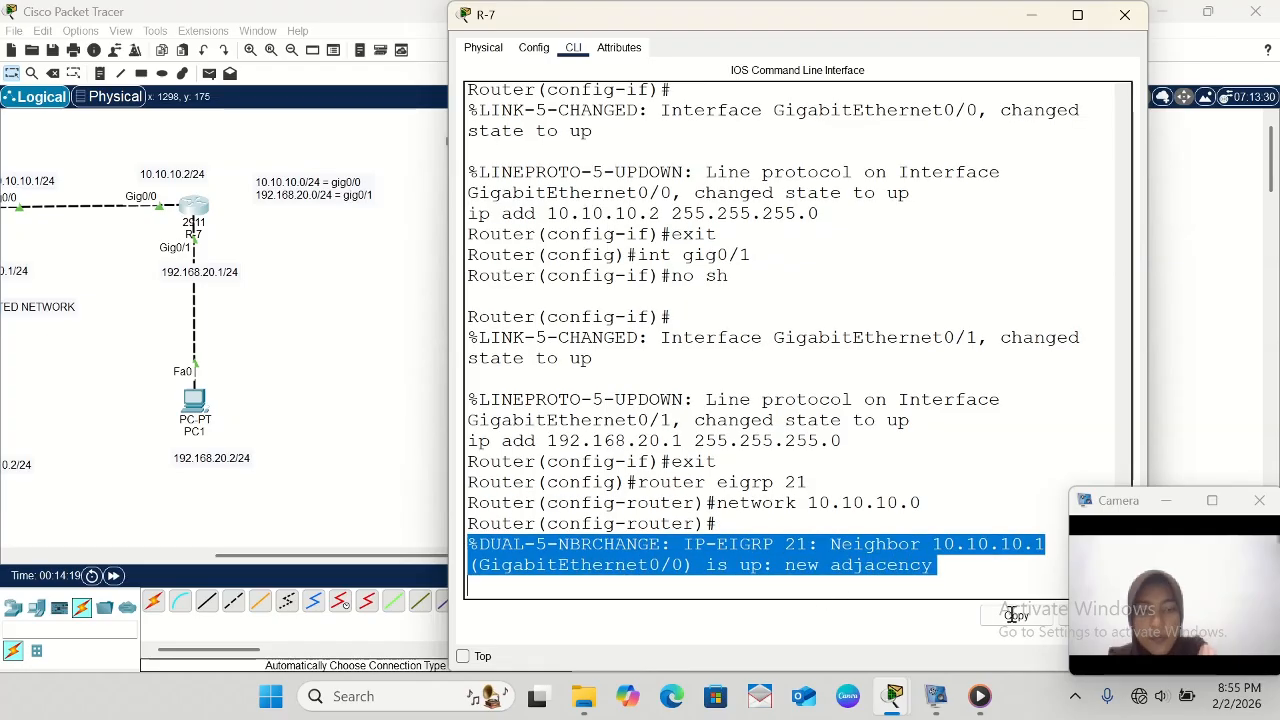
scroll(283, 393, "left", 3)
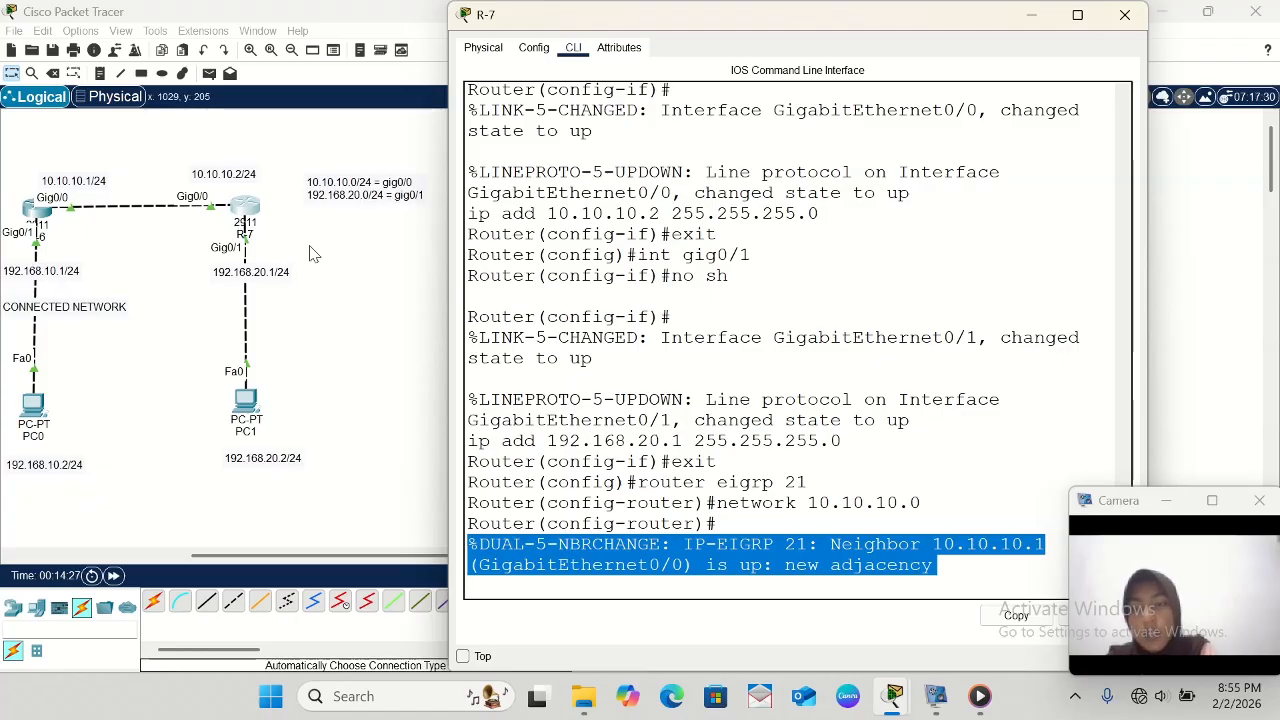
scroll(310, 253, "left", 2)
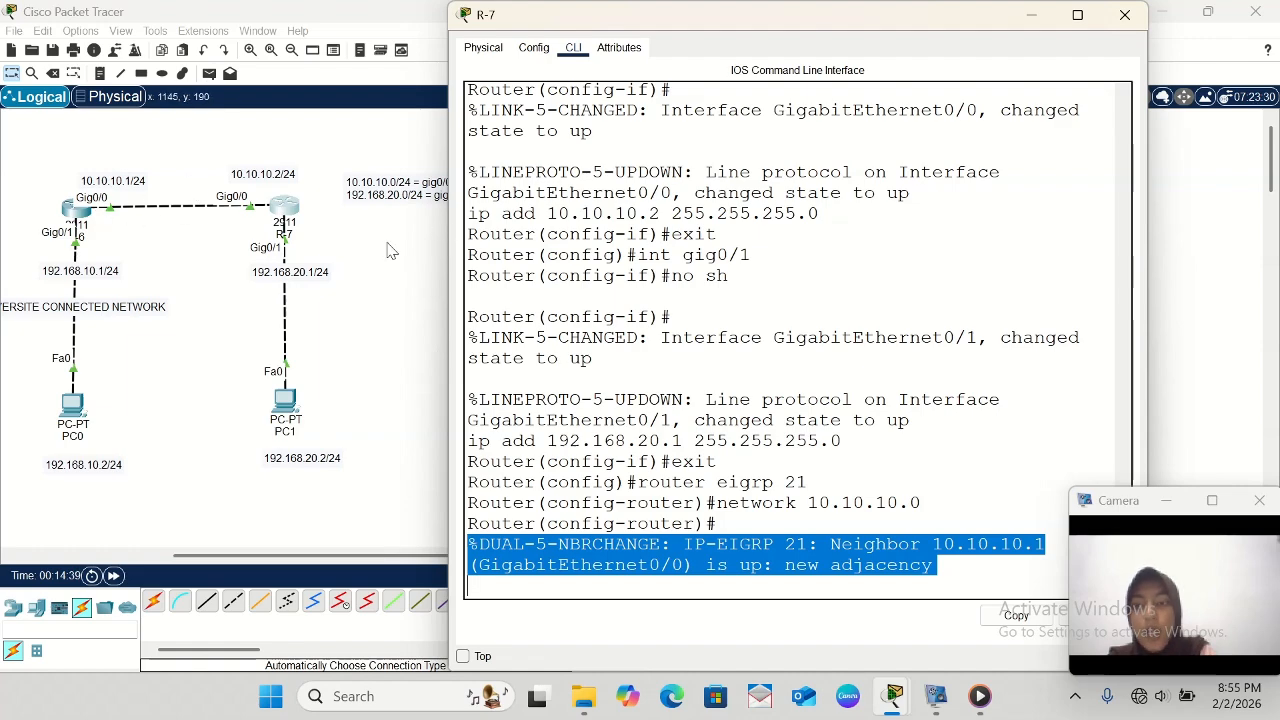
- List R-7's EIGRP neighbors with do sh ip eigrp nei, and examine the neighbor's address and interface
left_click(504, 589)
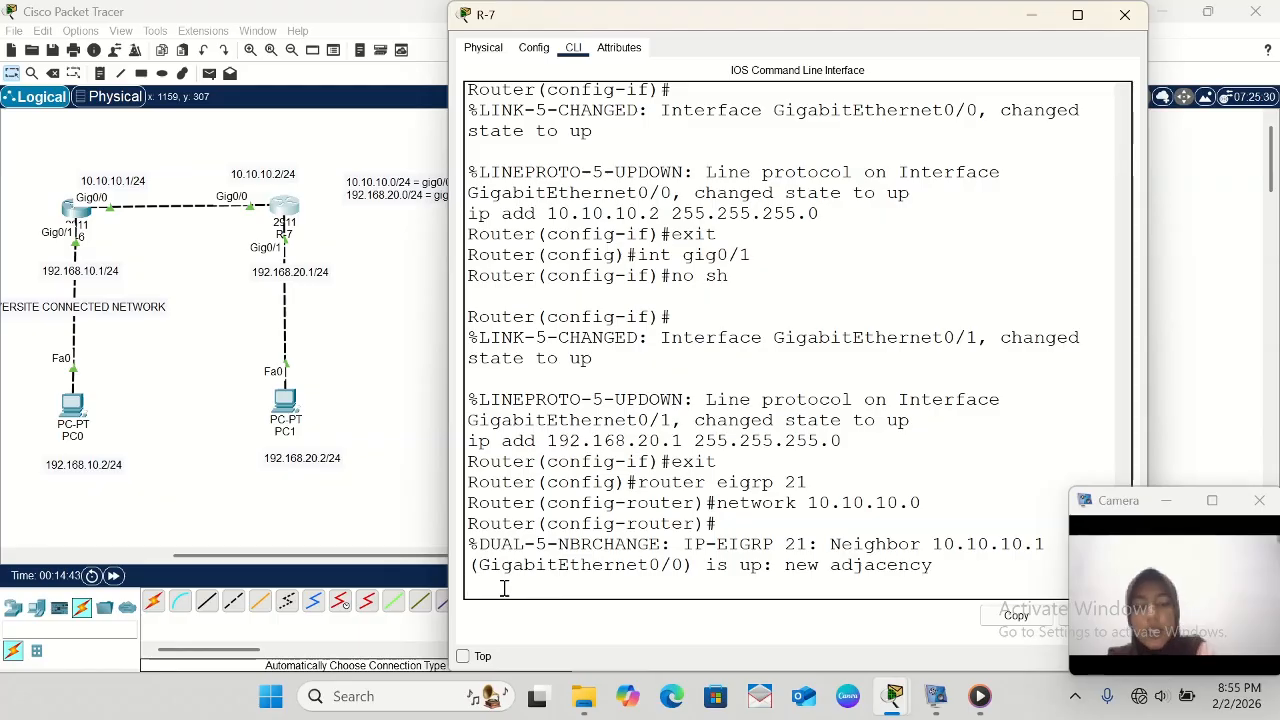
key("Return")
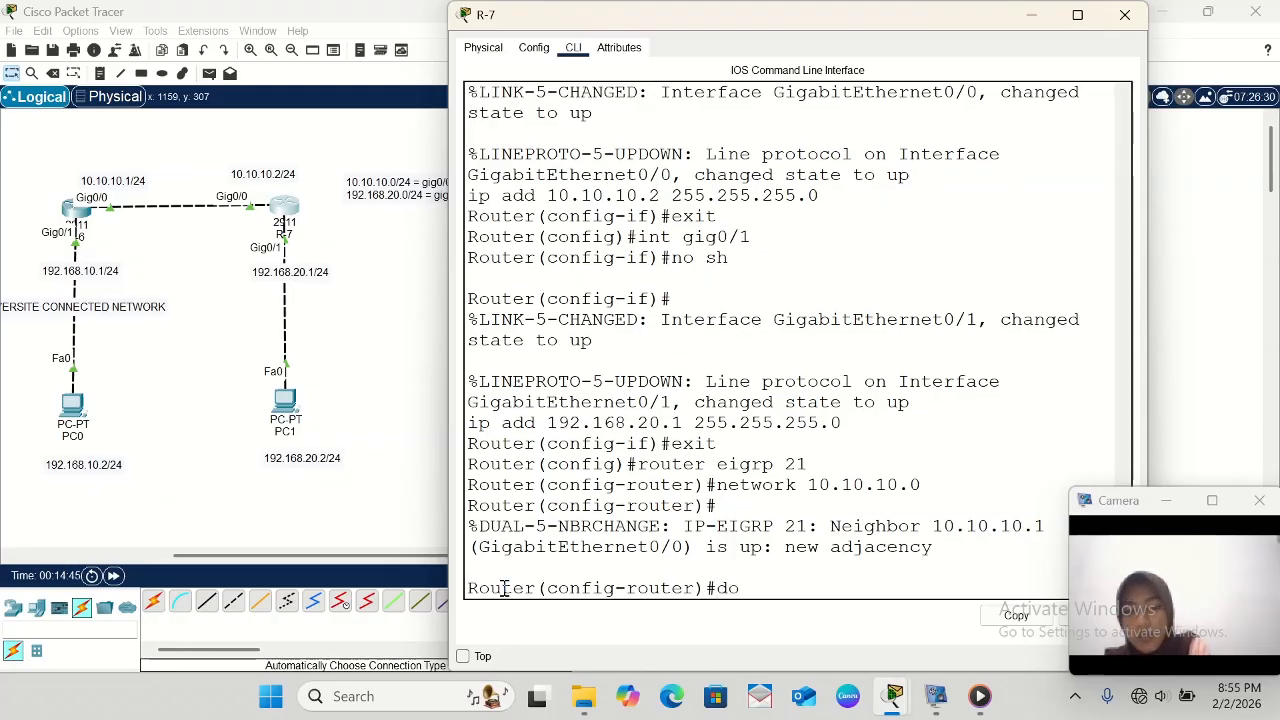
type("do sh")
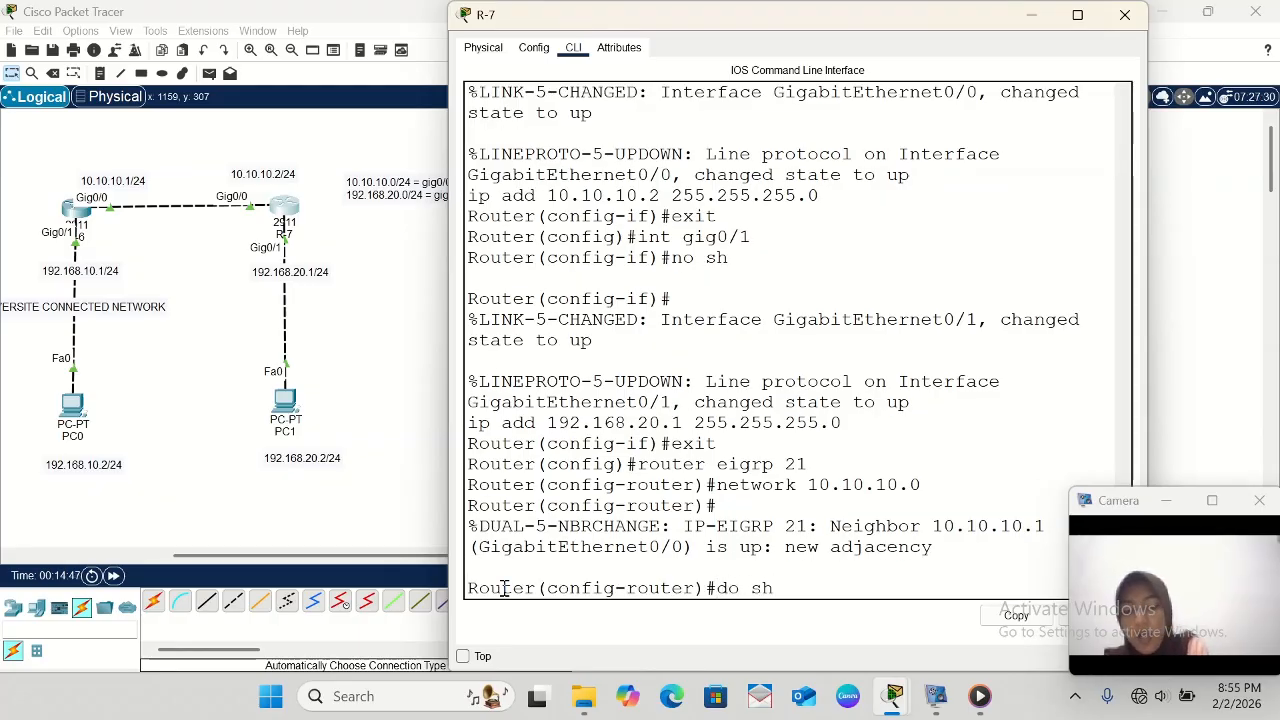
type(" ip ")
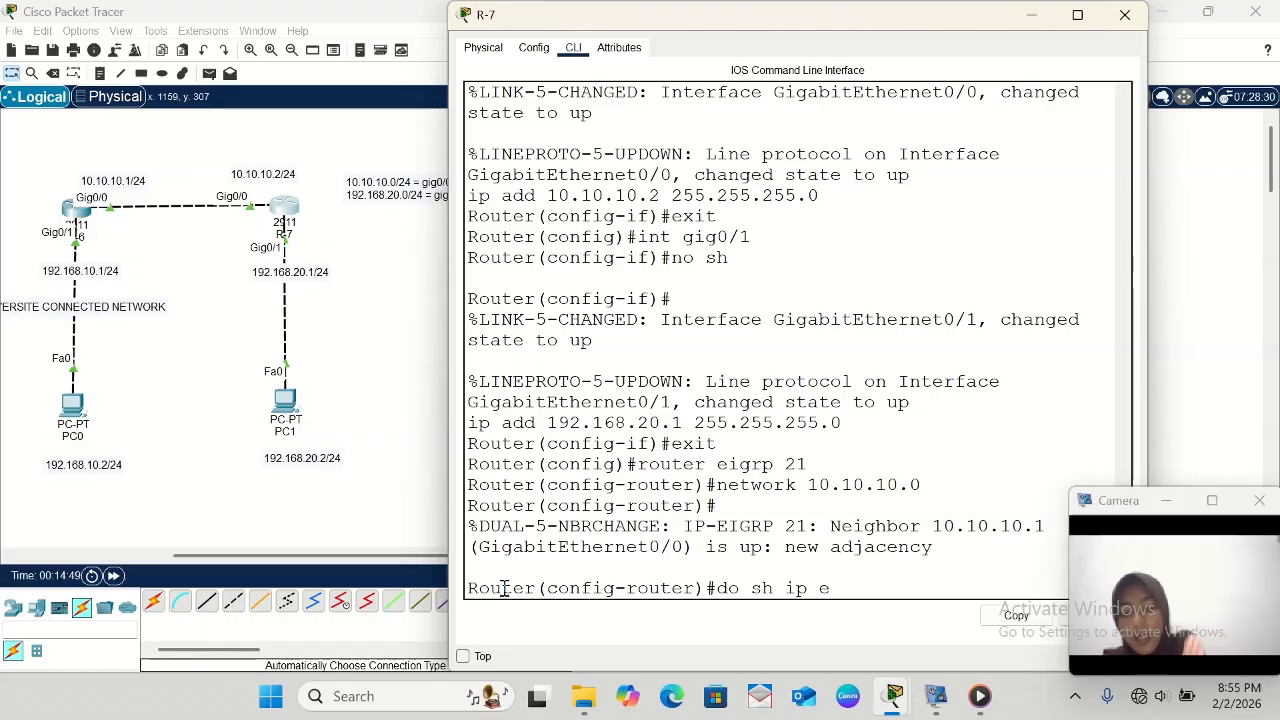
type("eigrp ne")
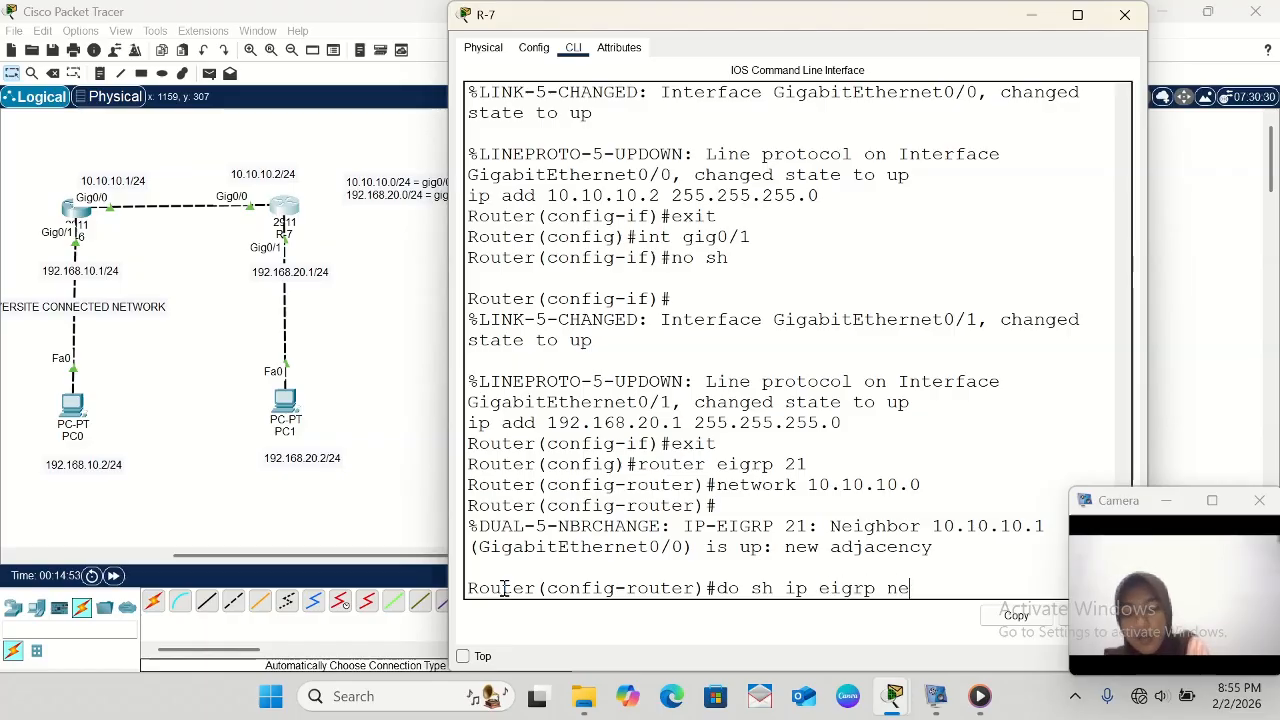
type("i")
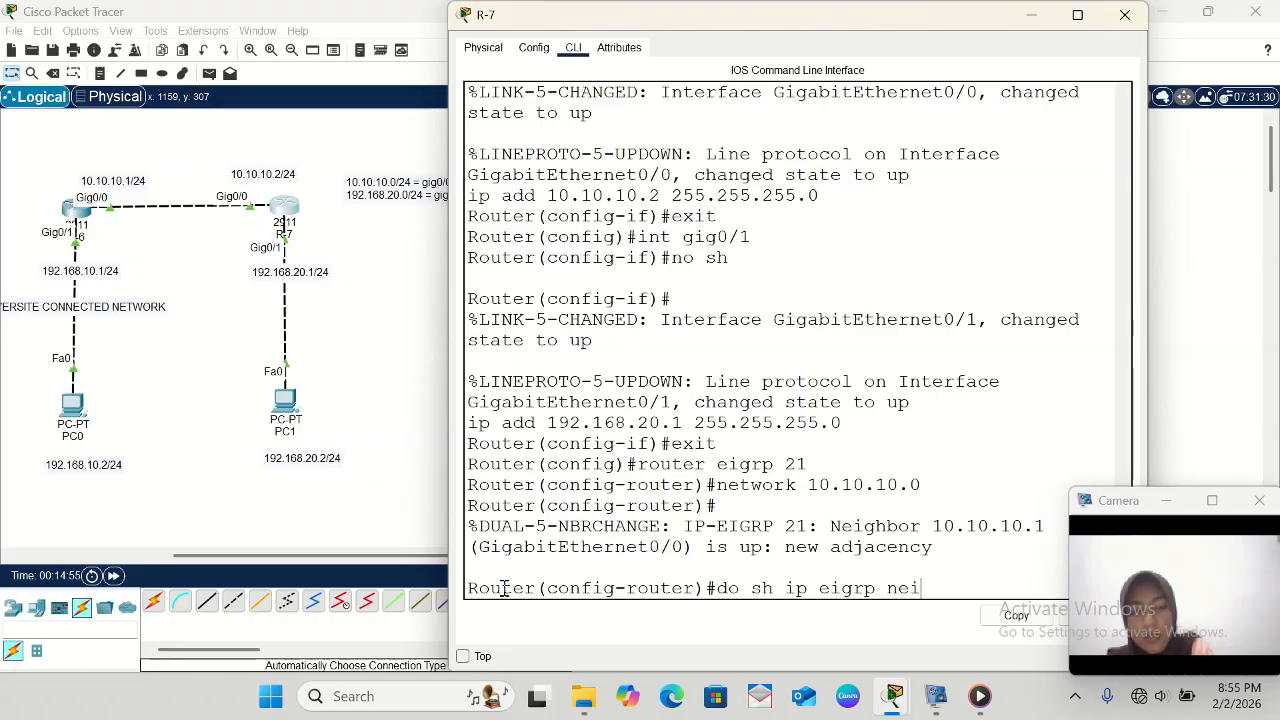
key("Return")
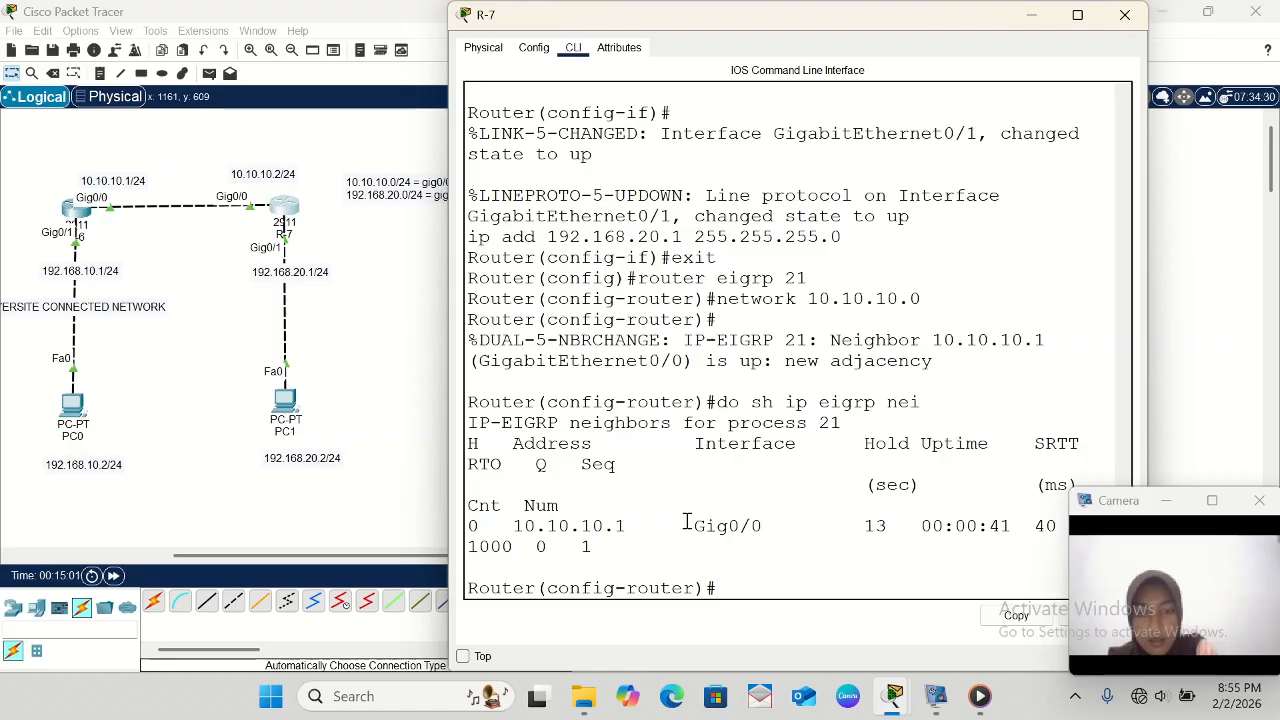
left_click_drag(686, 525, 773, 530)
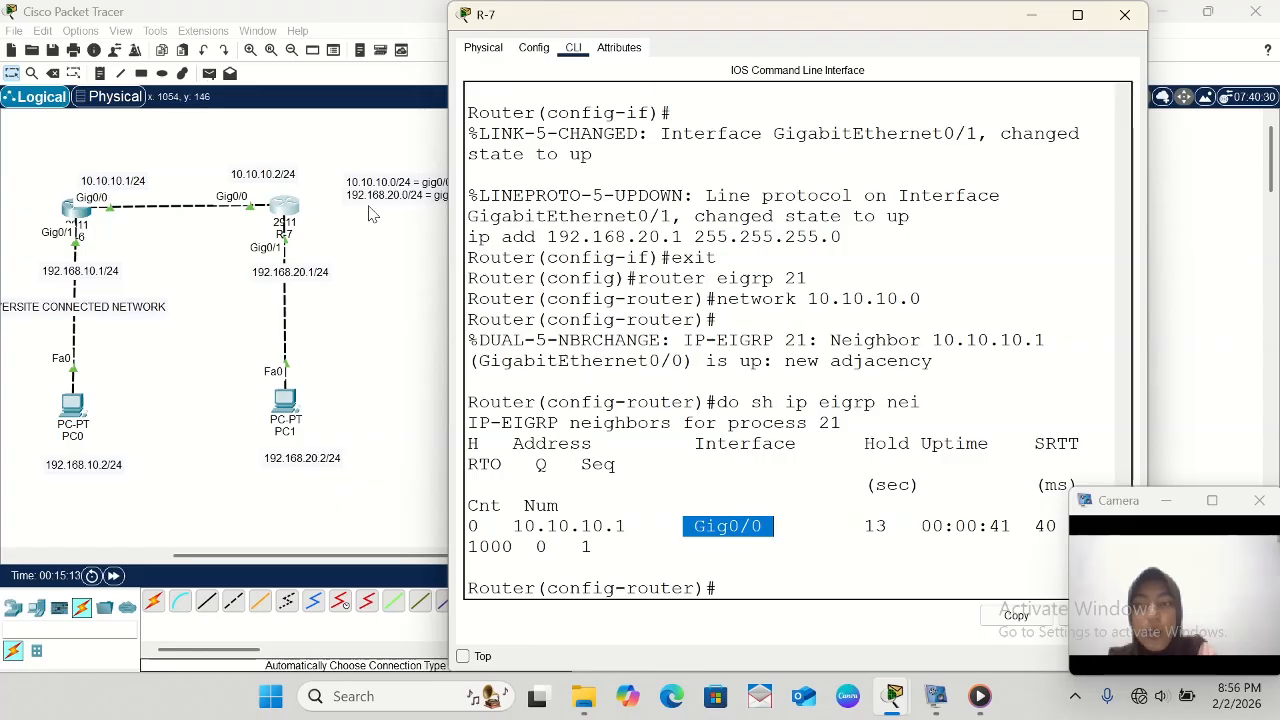
left_click(500, 521)
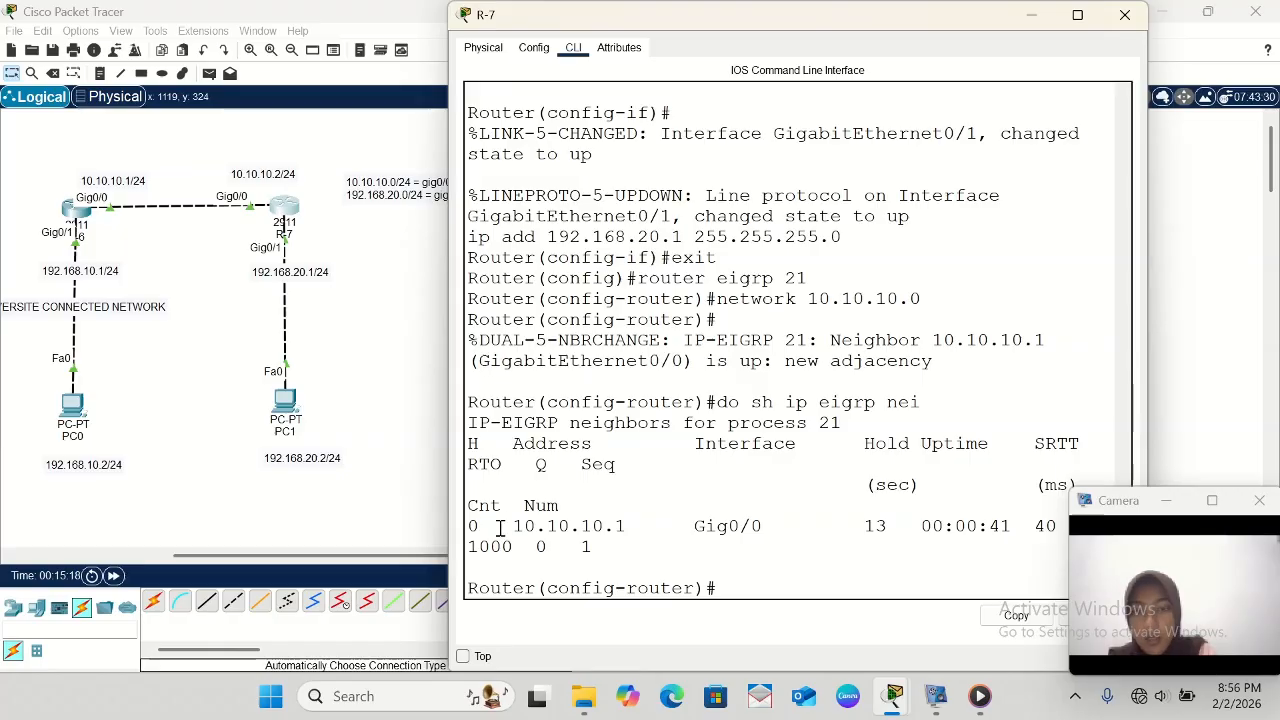
left_click_drag(500, 528, 656, 567)
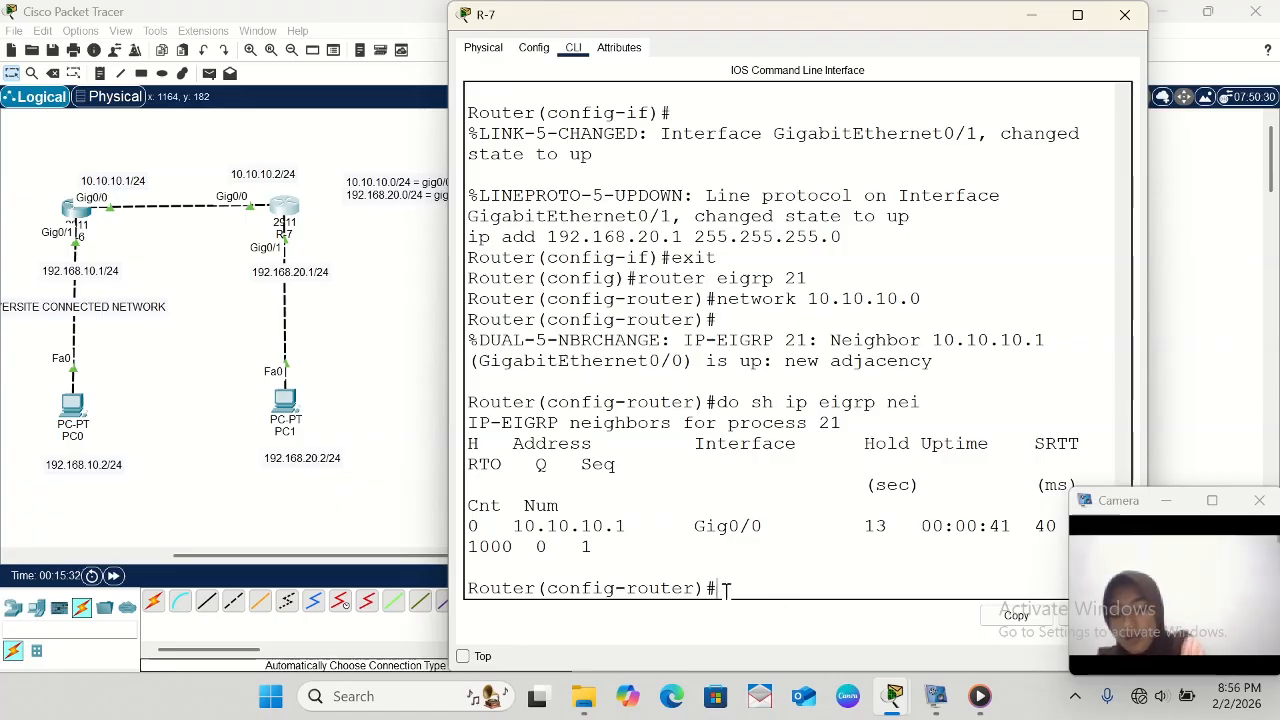
- Advertise the network 192.168.20.0 in R-7's EIGRP configuration, and exit router configuration mode
type("wo")
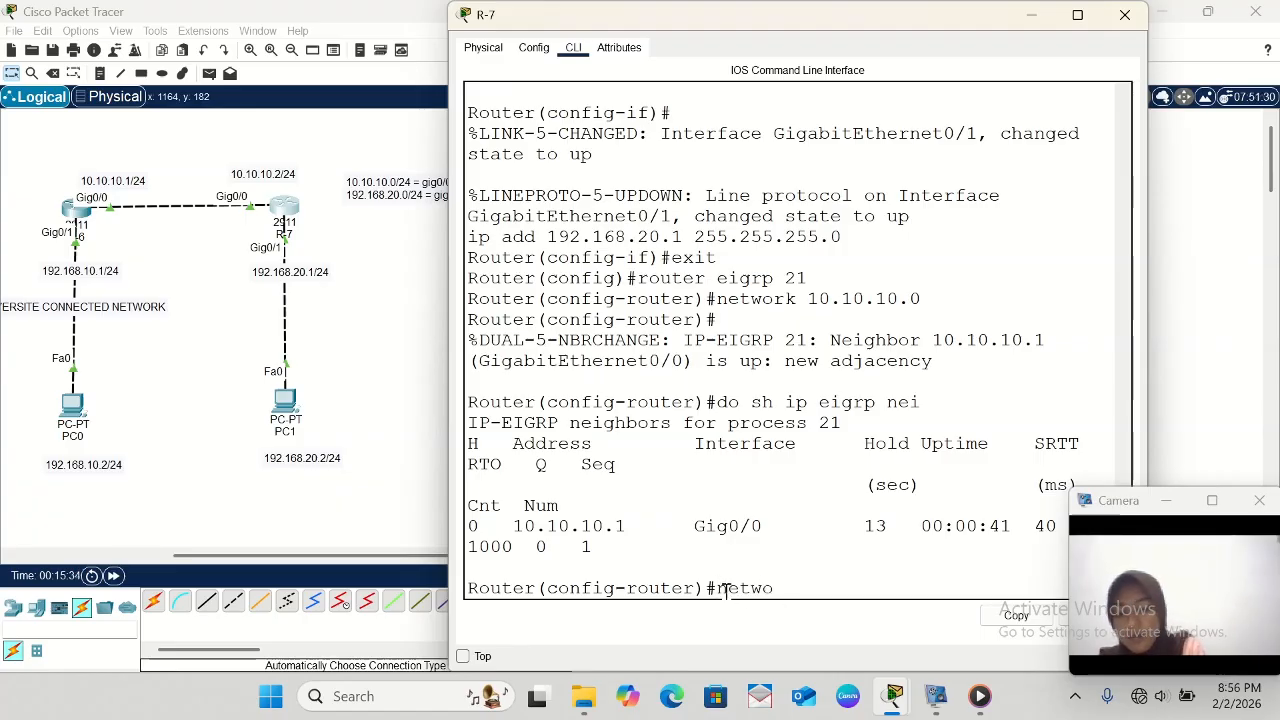
type("rk 192.168.")
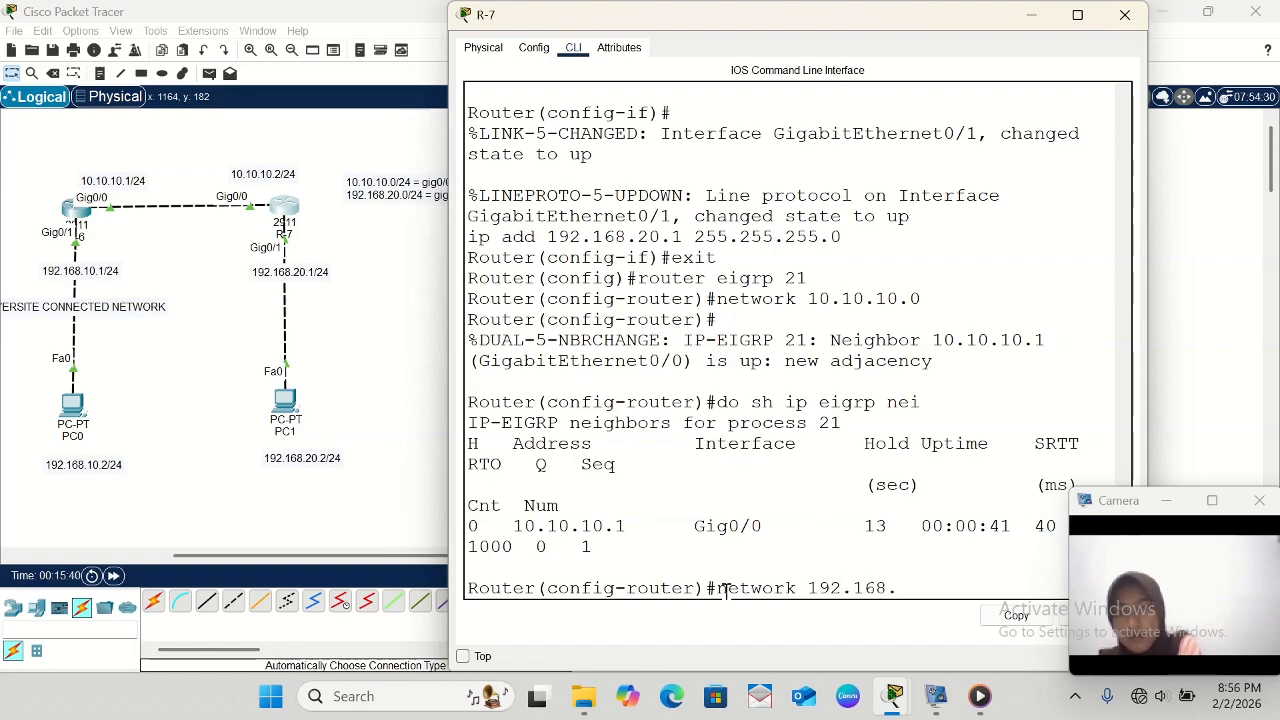
type("20.0")
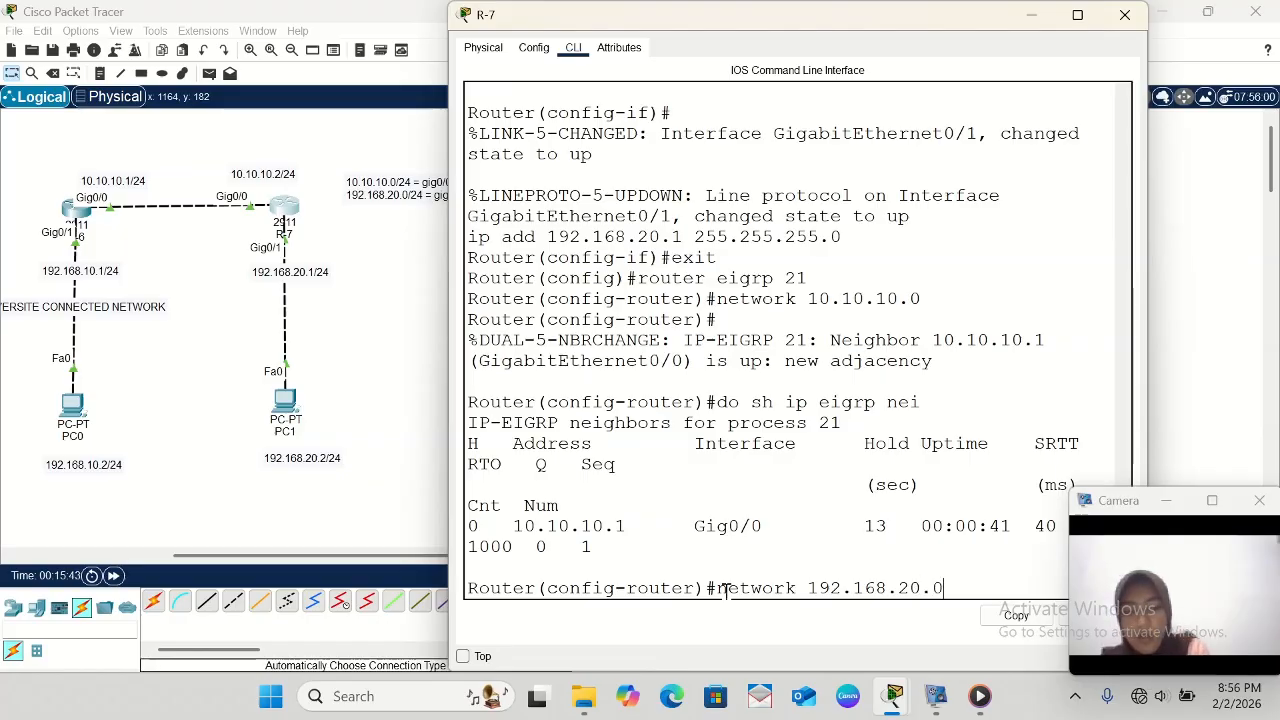
key("Return")
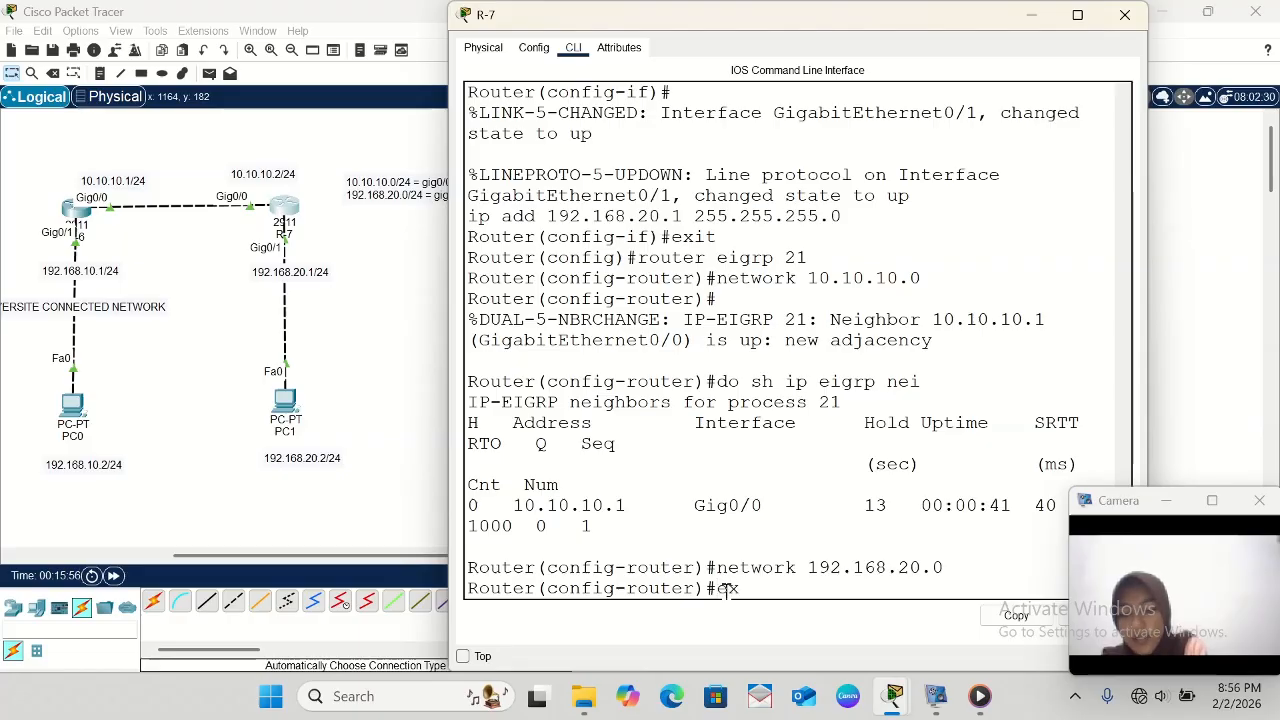
key("Return")
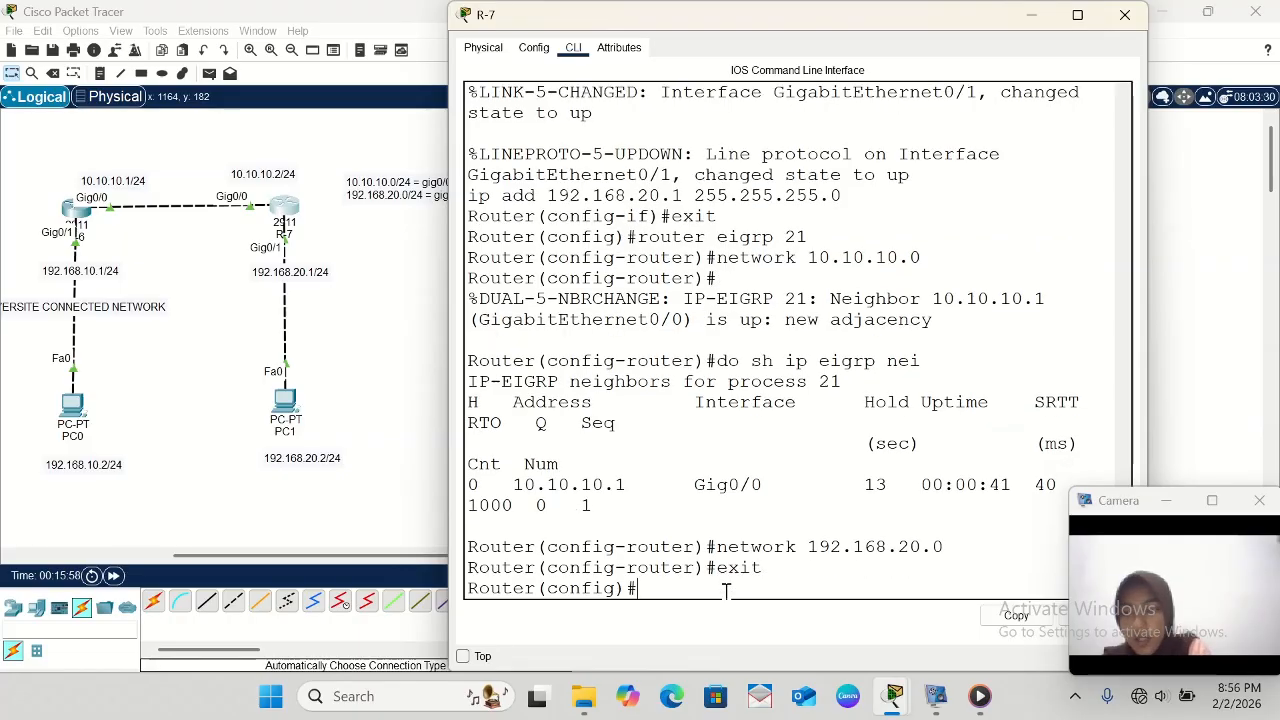
- Display R-7's routing table with do sh ip route, and compare the route marked D with the code legend
type("do sh ip route")
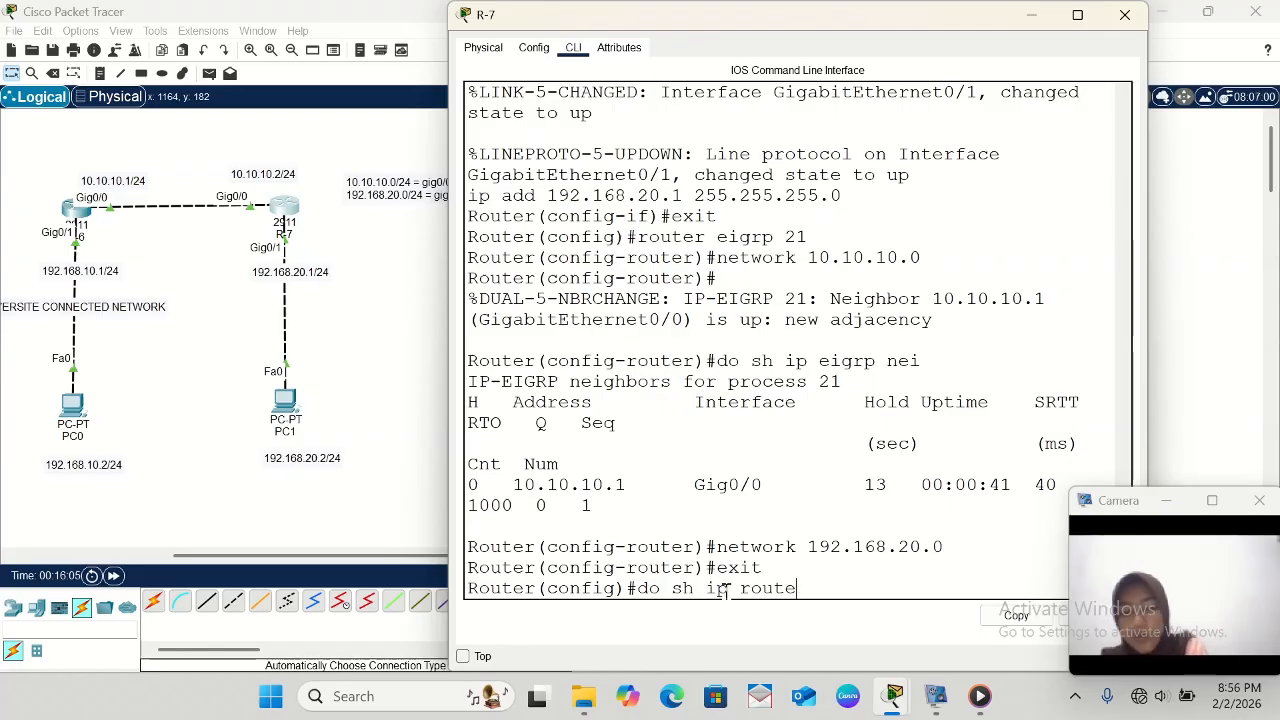
key("Return")
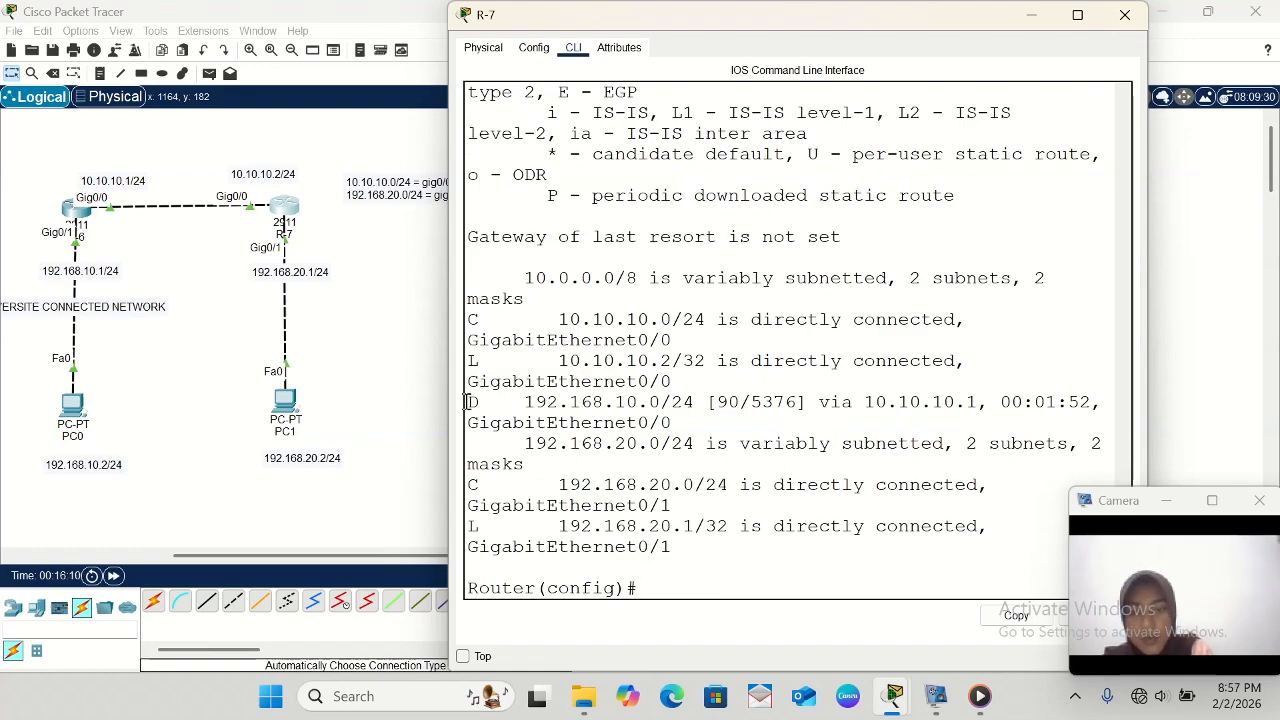
left_click_drag(466, 401, 1108, 402)
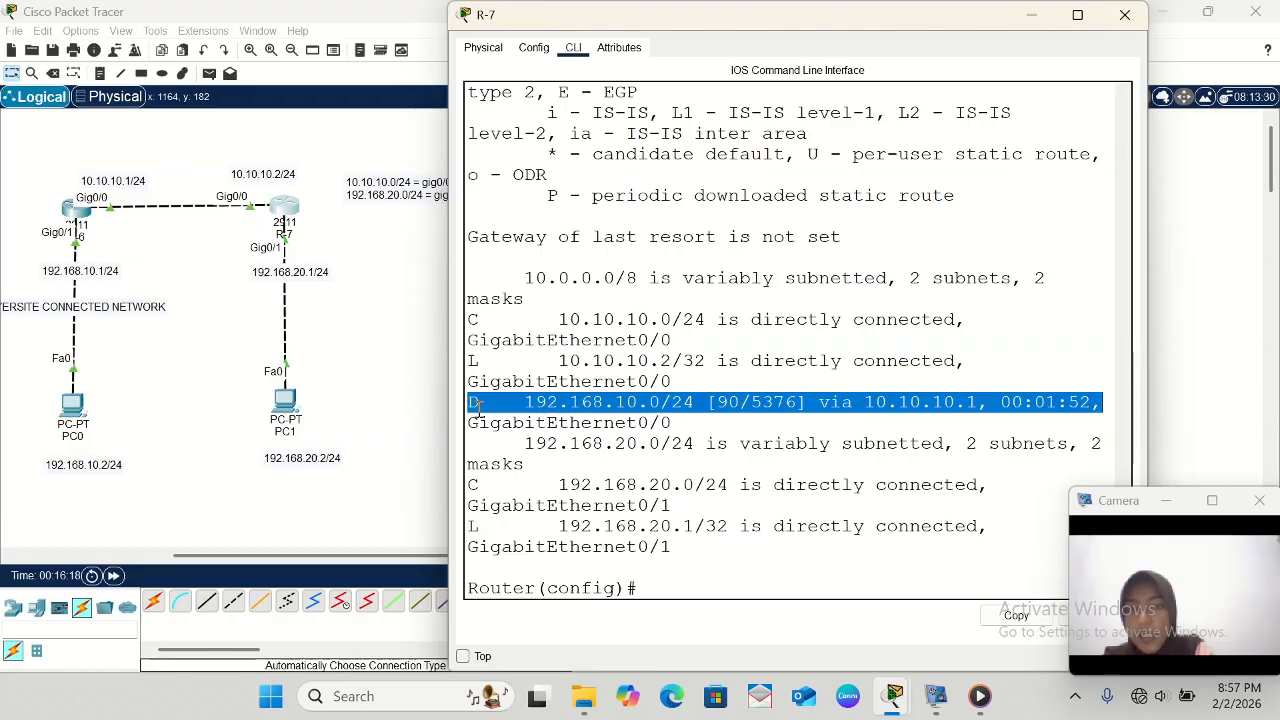
scroll(532, 410, "up", 4)
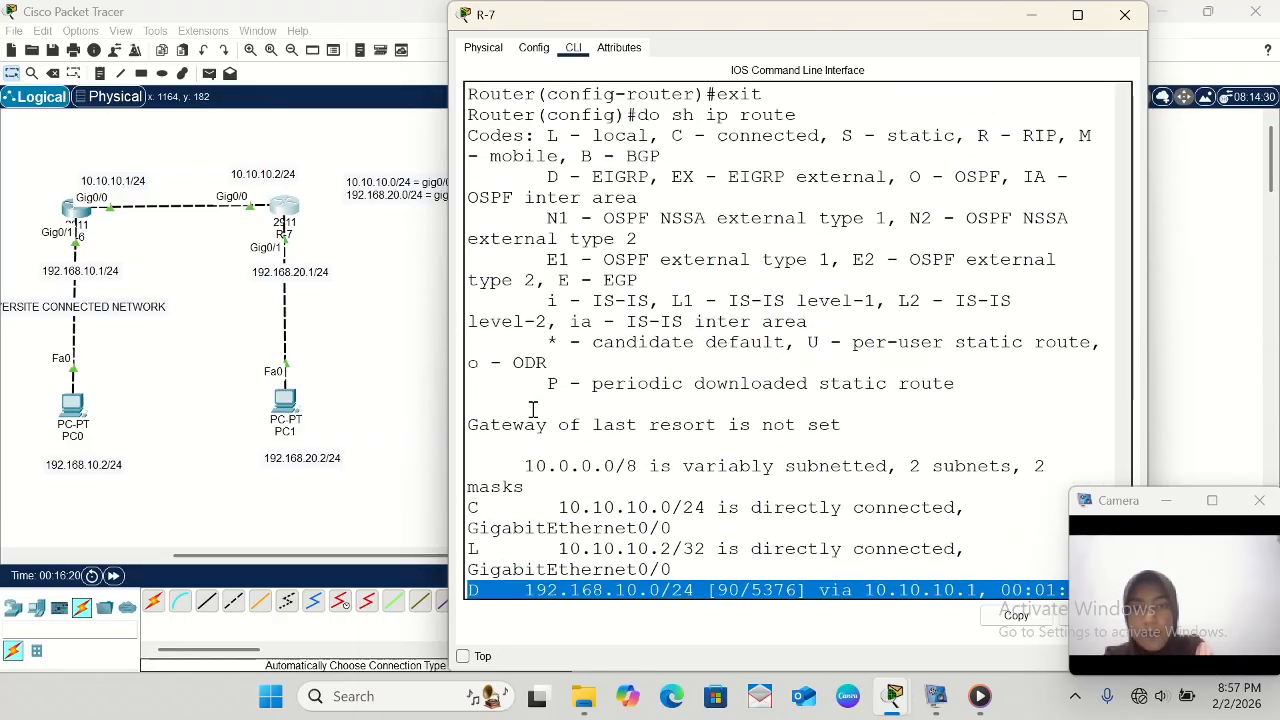
scroll(560, 245, "down", 1)
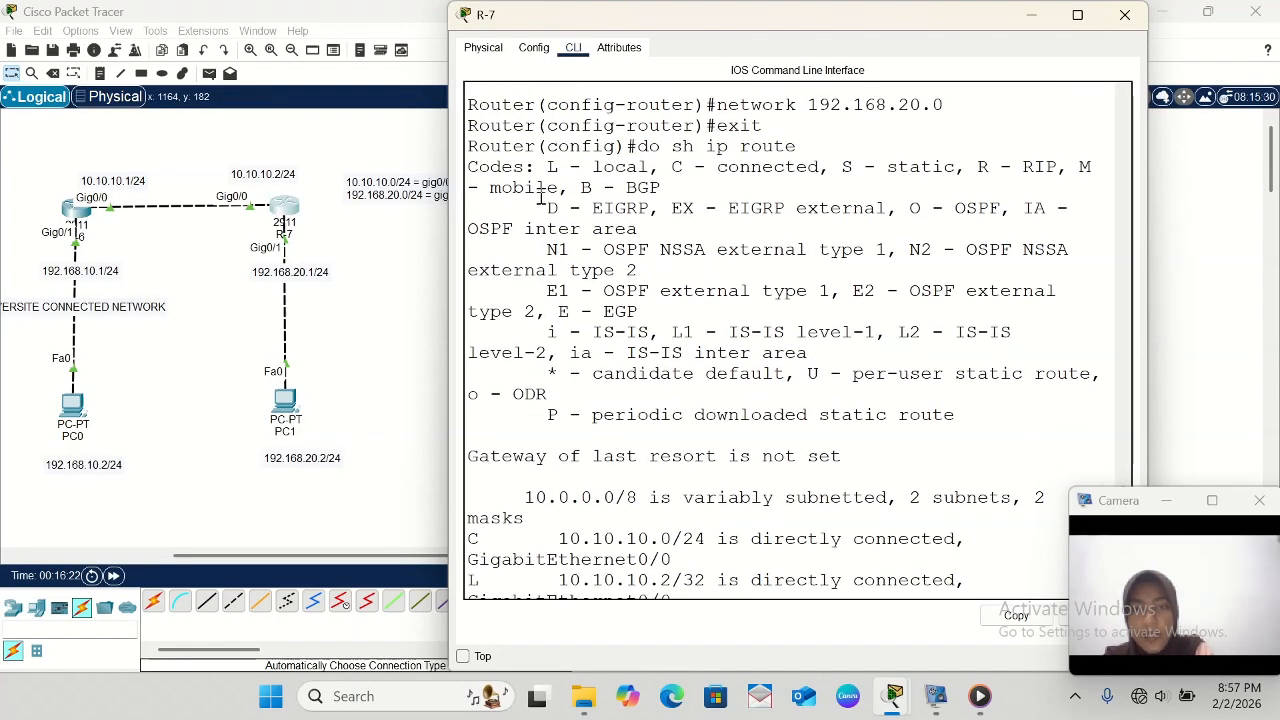
left_click_drag(540, 208, 785, 214)
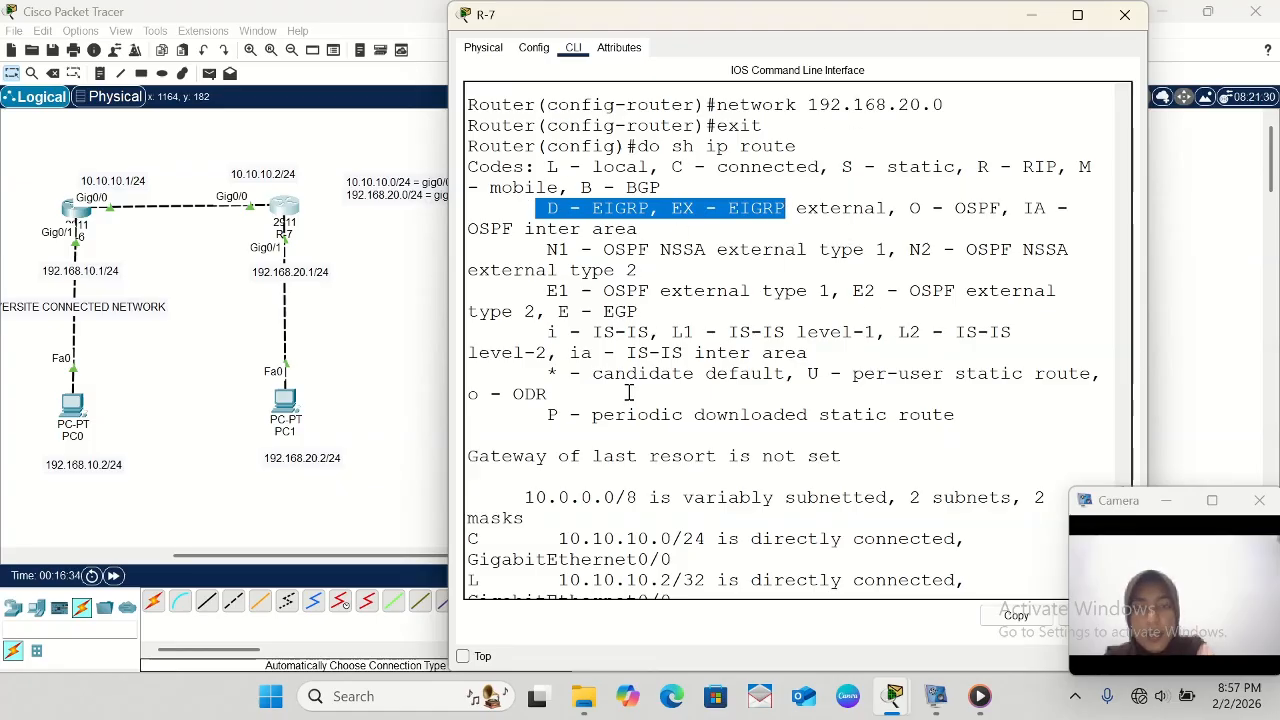
scroll(634, 318, "down", 4)
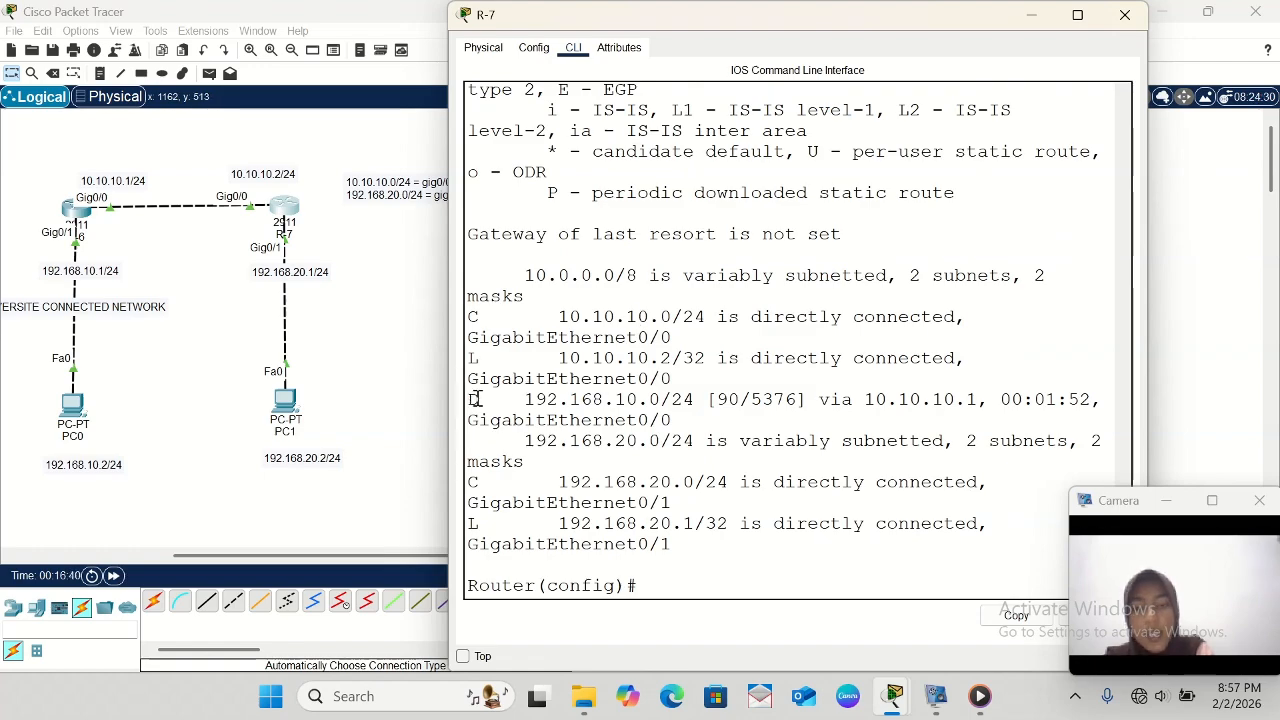
left_click_drag(469, 399, 836, 399)
left_click(843, 385)
left_click_drag(469, 399, 857, 397)
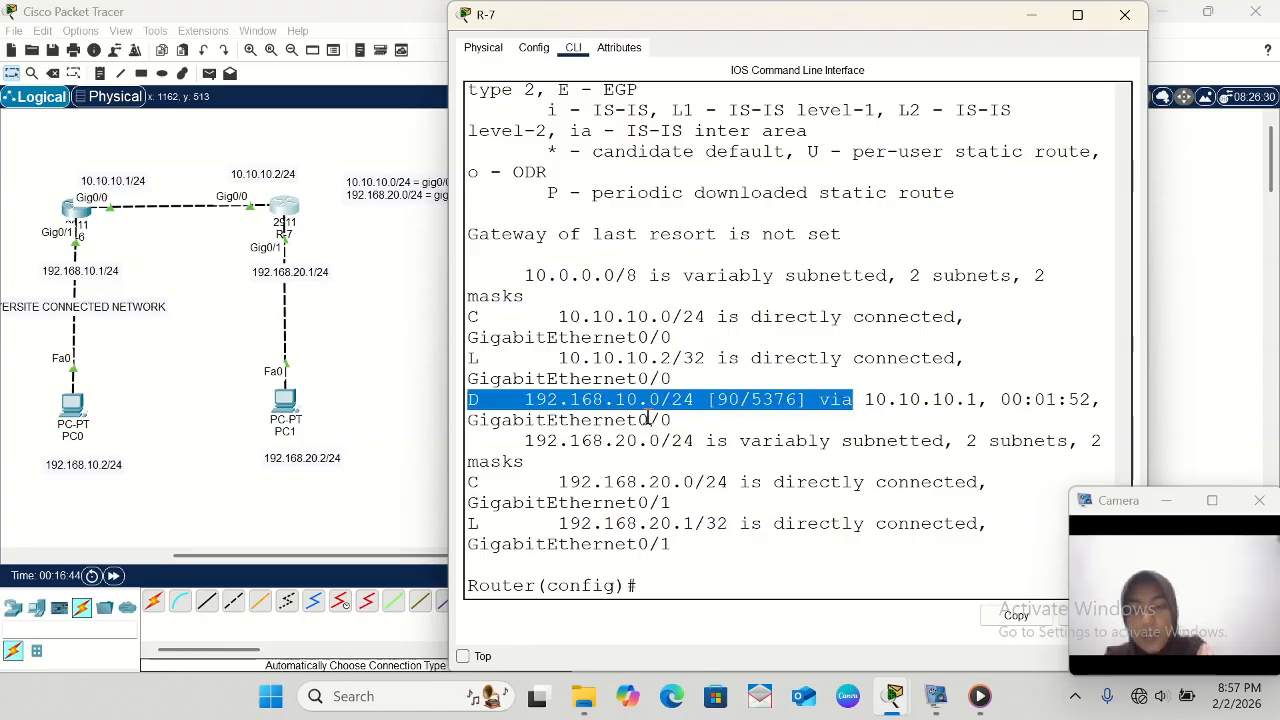
left_click(685, 572)
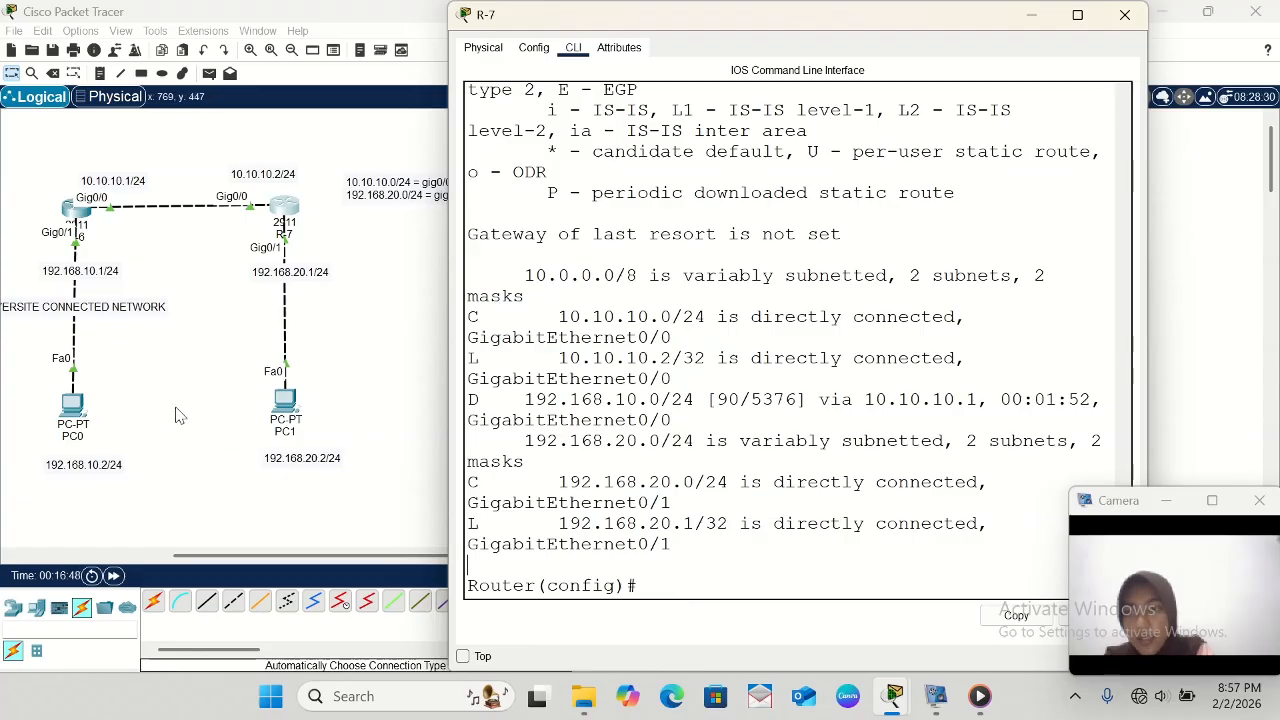
- Return to R-6's command line and exit router configuration mode
left_click(77, 208)
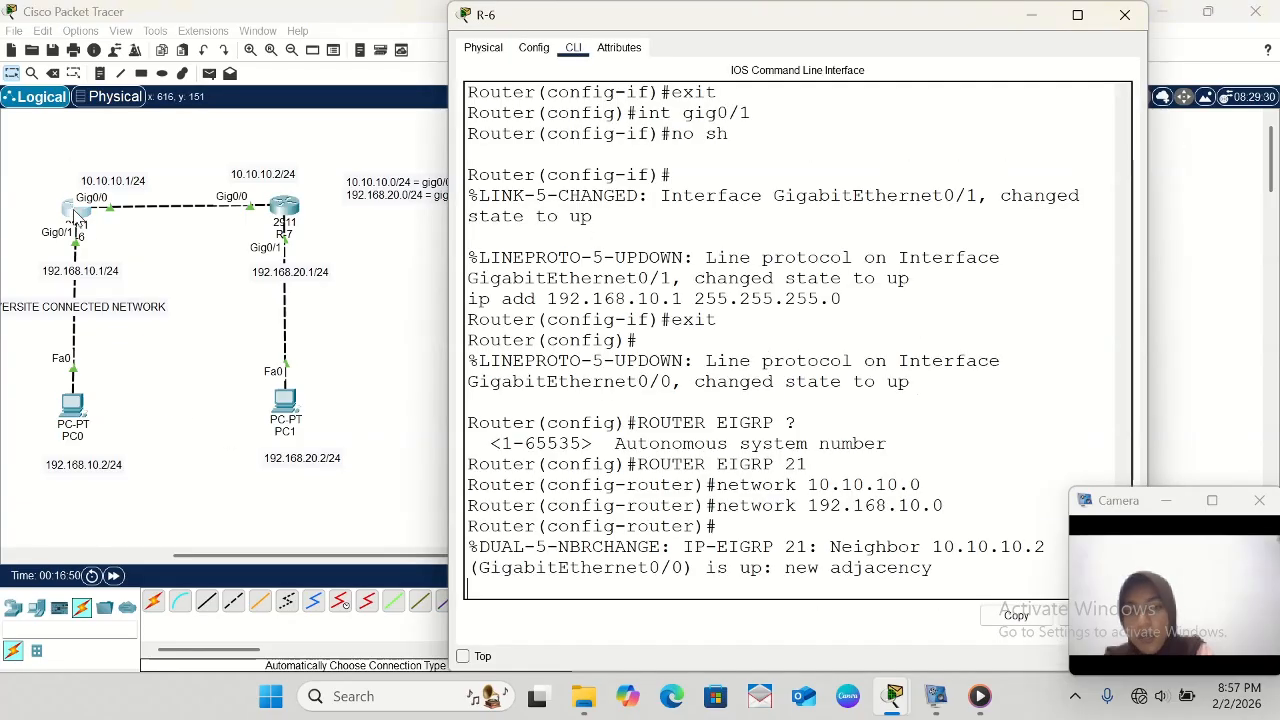
key("Return")
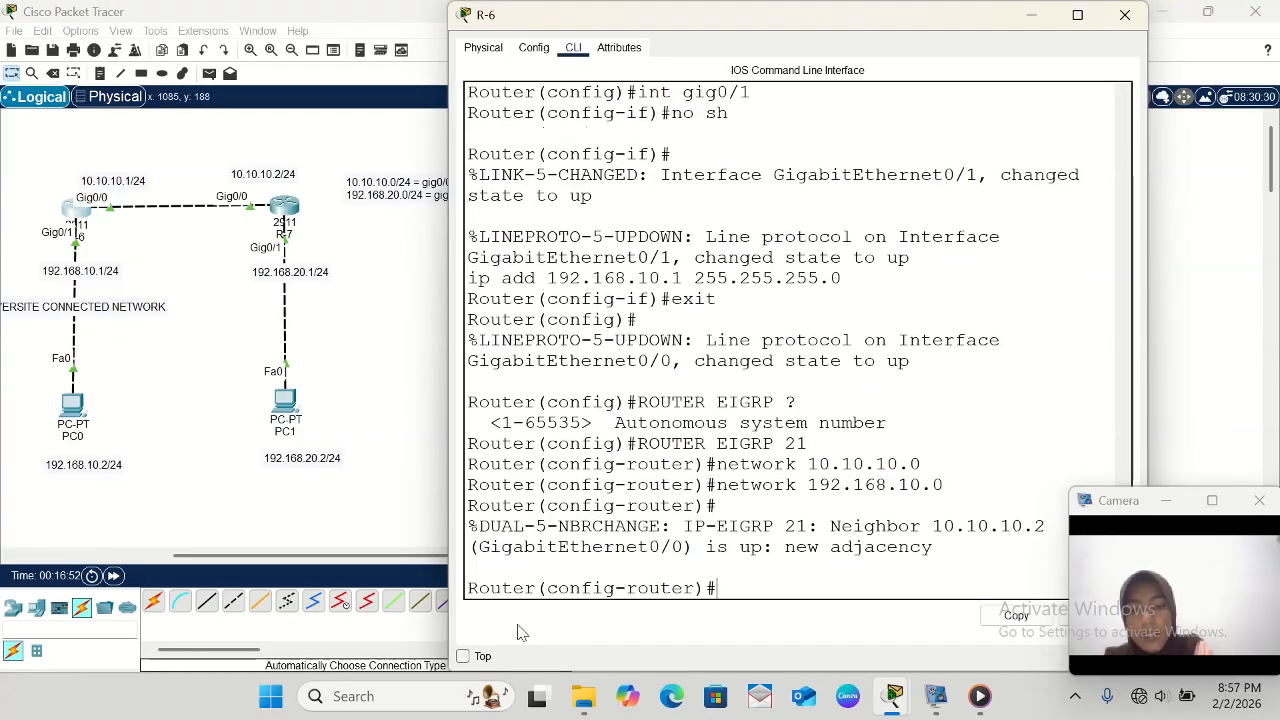
type("exi")
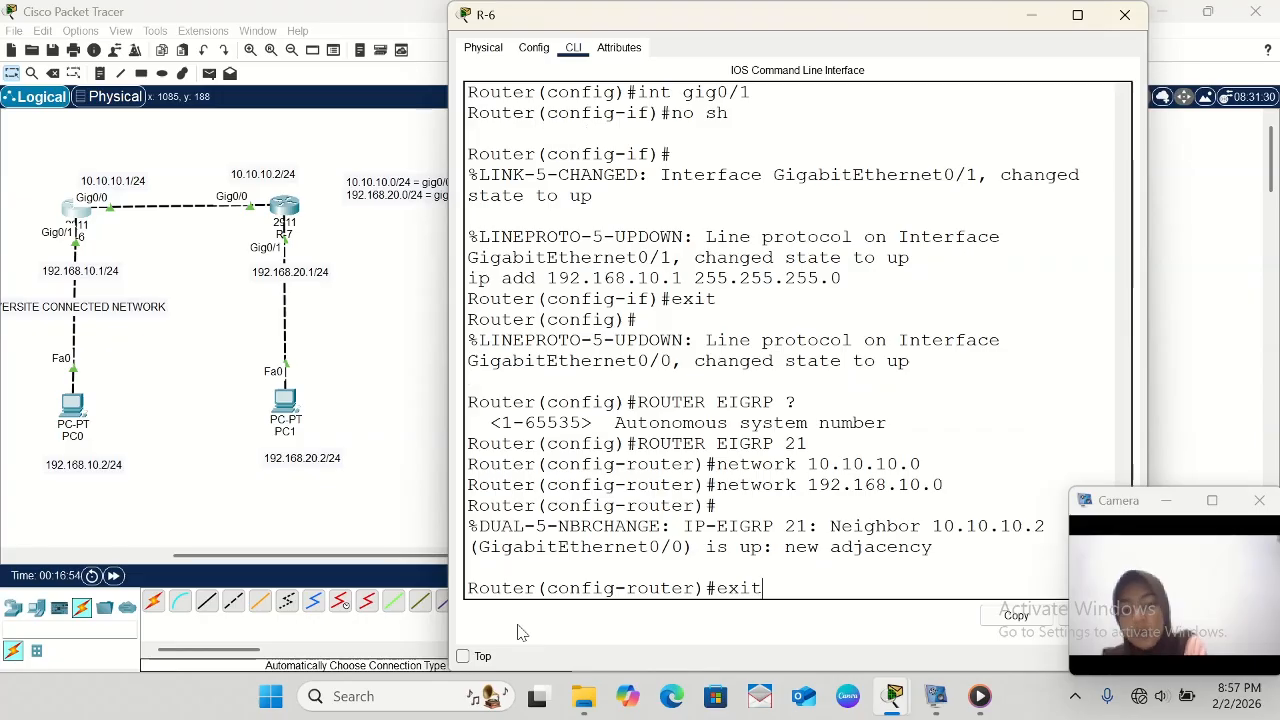
type("t")
key("Return")
- Display R-6's routing table with do sh ip route, and compare its route marked D with the one in R-7's table
type("do sh ip")
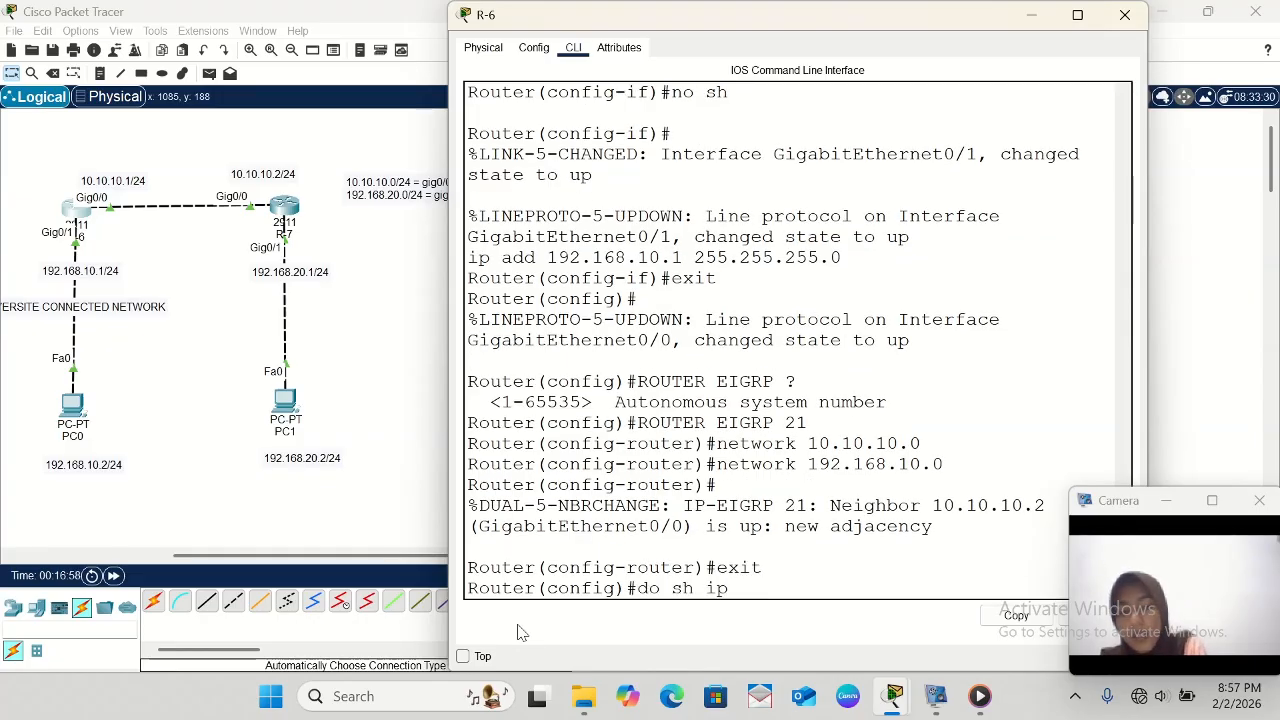
type(" route")
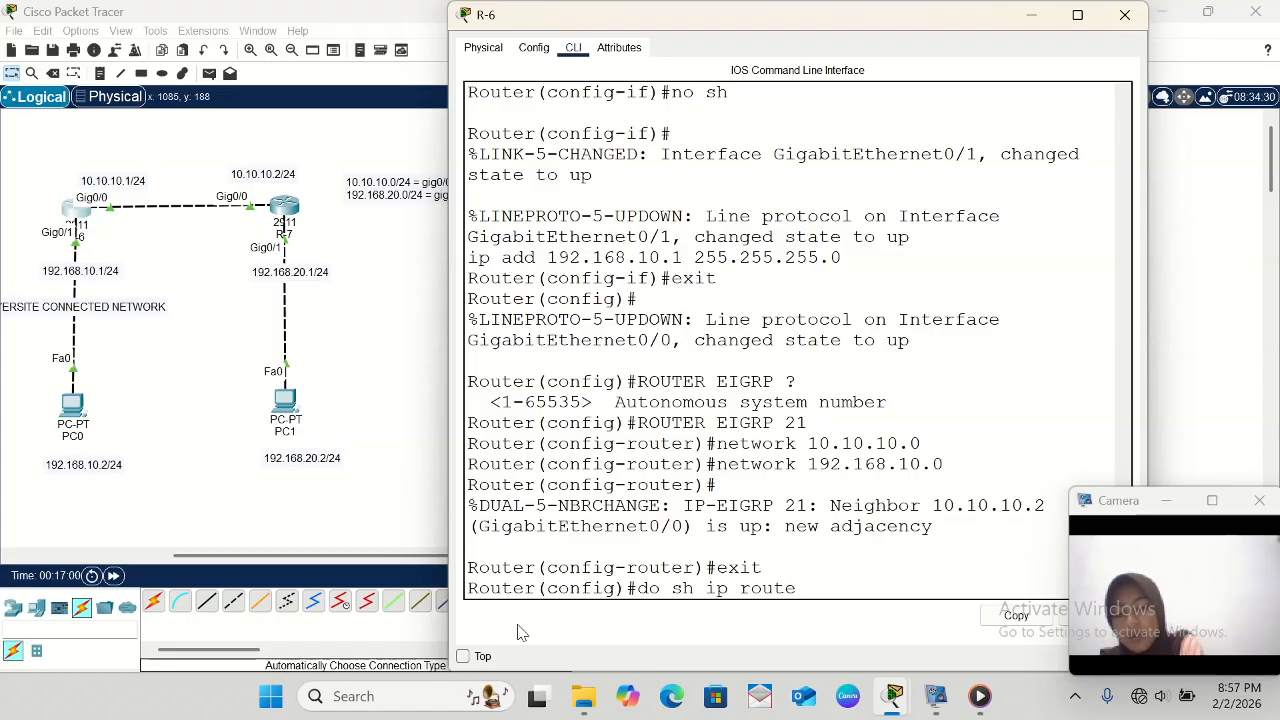
key("Return")
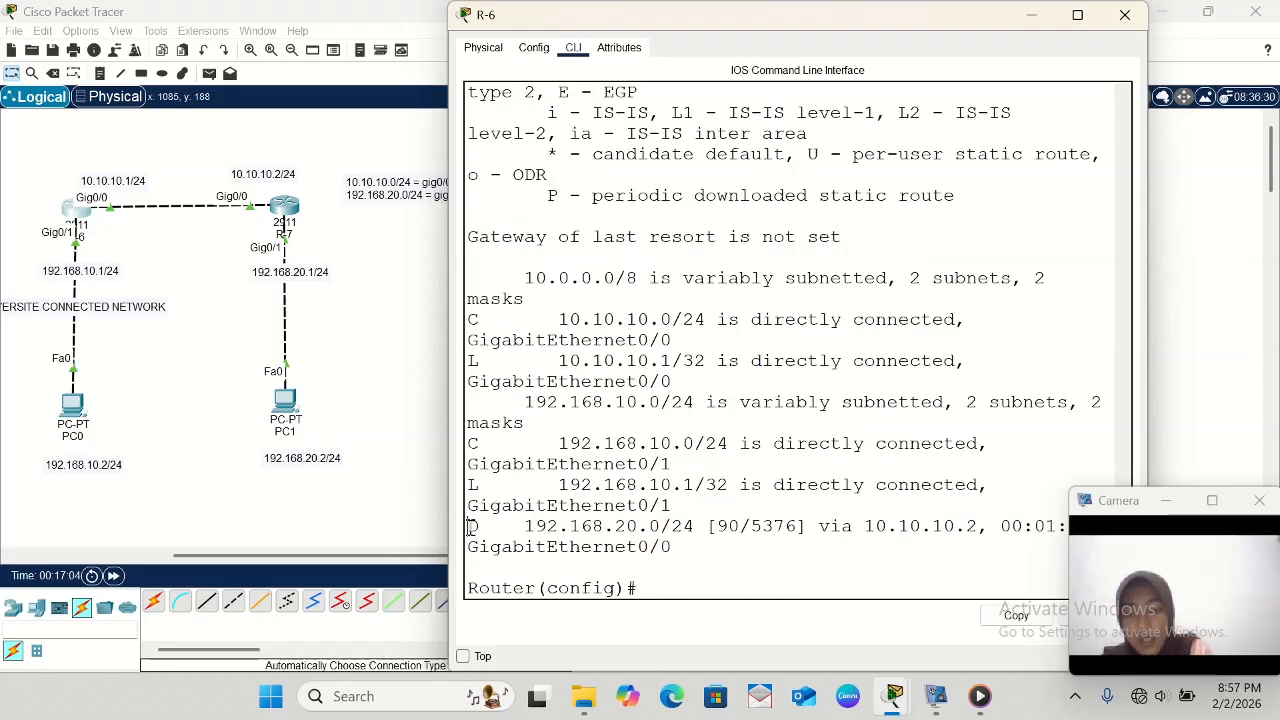
left_click_drag(470, 527, 769, 547)
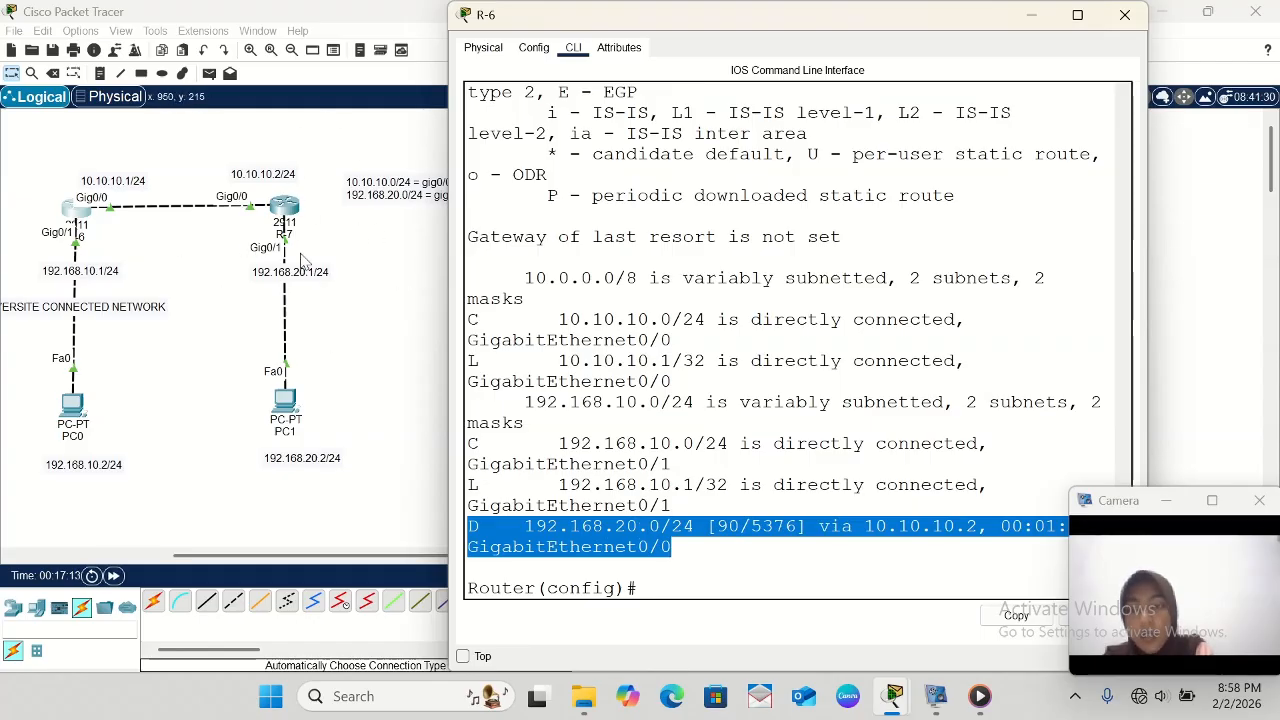
left_click(288, 212)
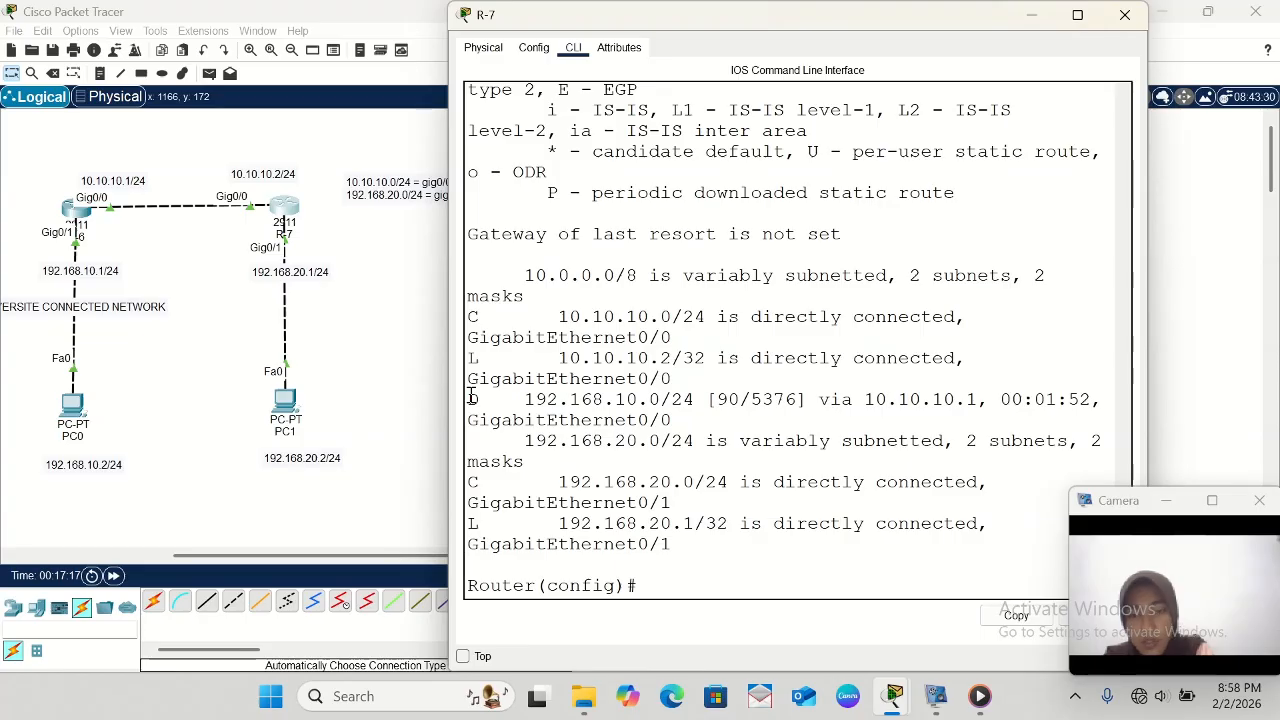
left_click_drag(470, 397, 727, 418)
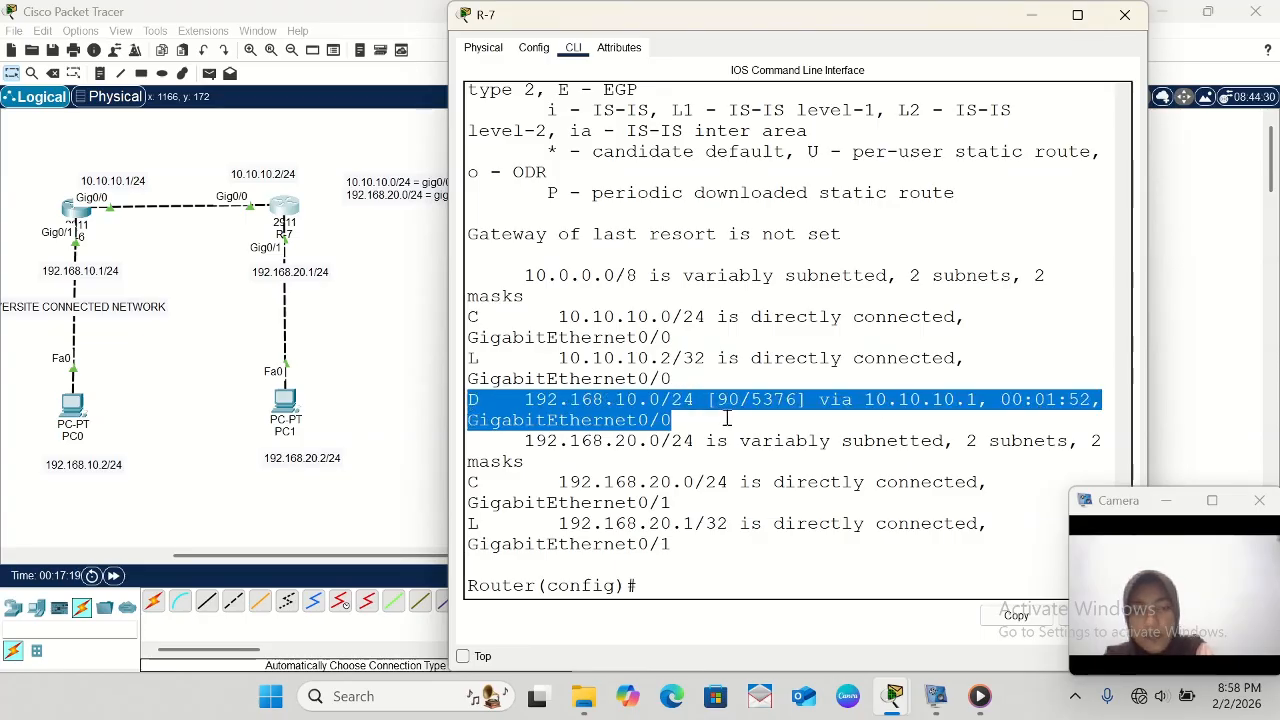
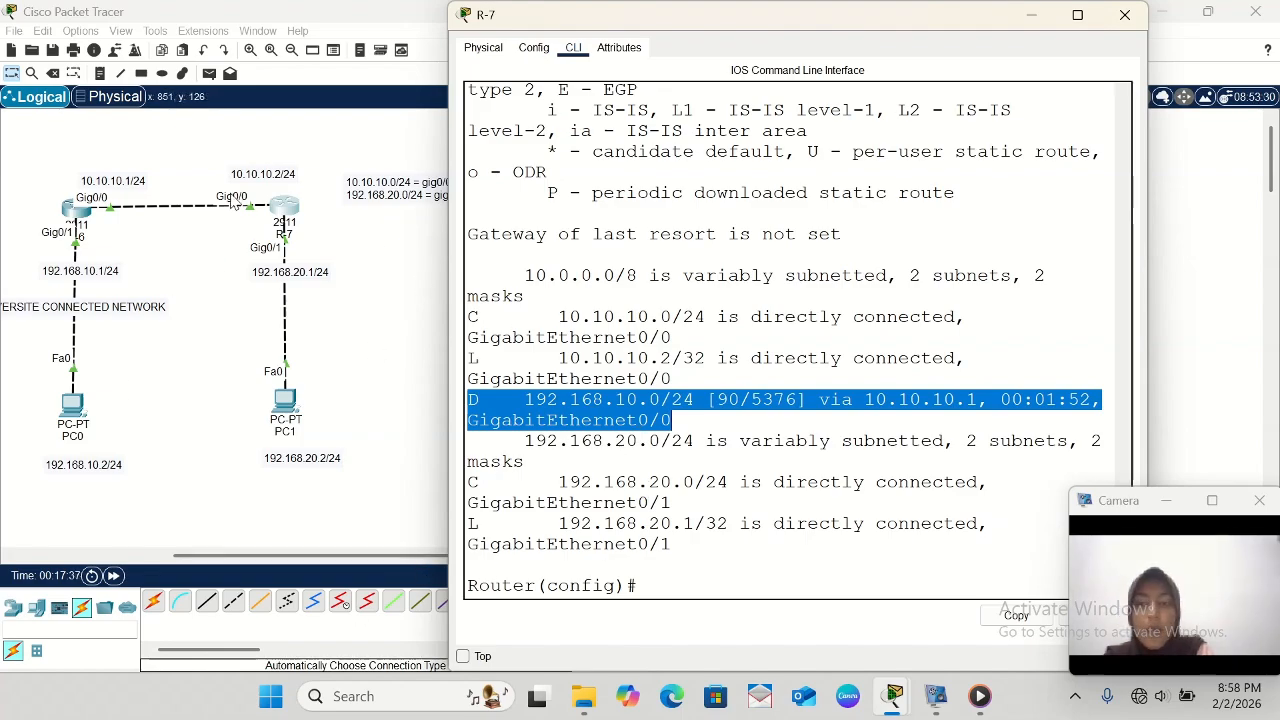
- Review R-7's command history from its interface addressing to its EIGRP 21 setup, highlighting the network 192.168.20.0 command
scroll(620, 352, "up", 10)
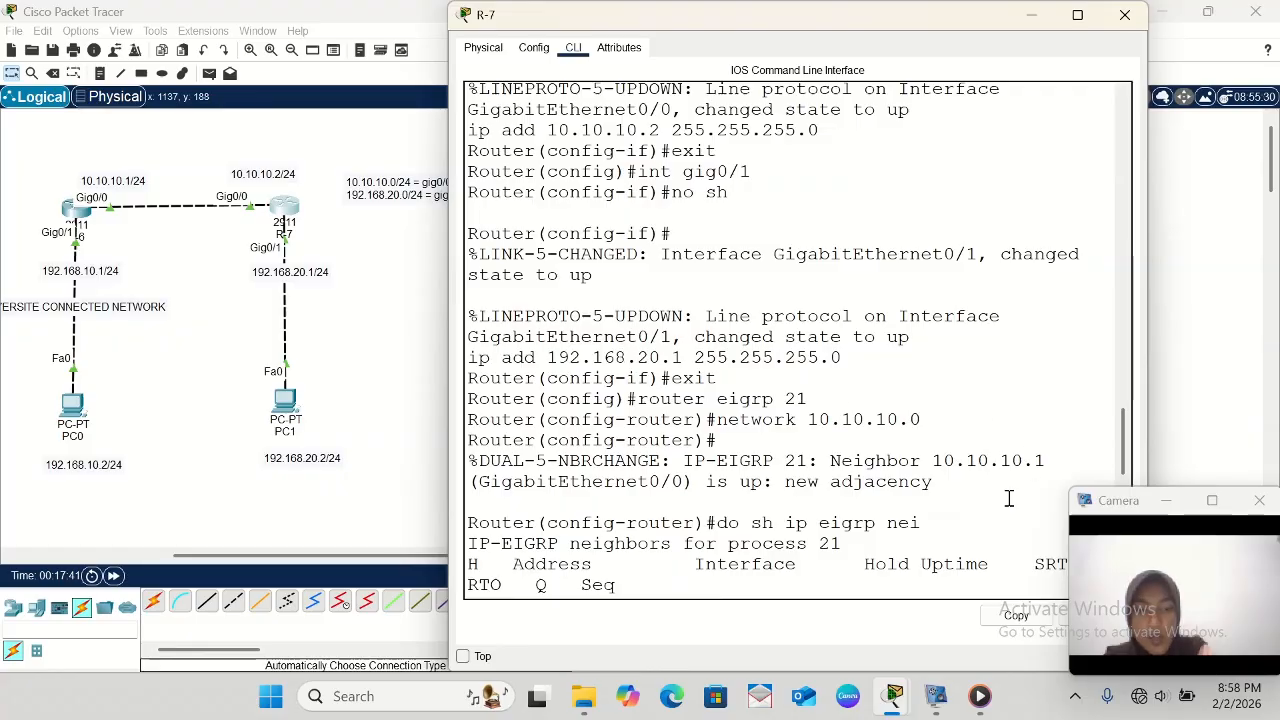
scroll(735, 371, "up", 8)
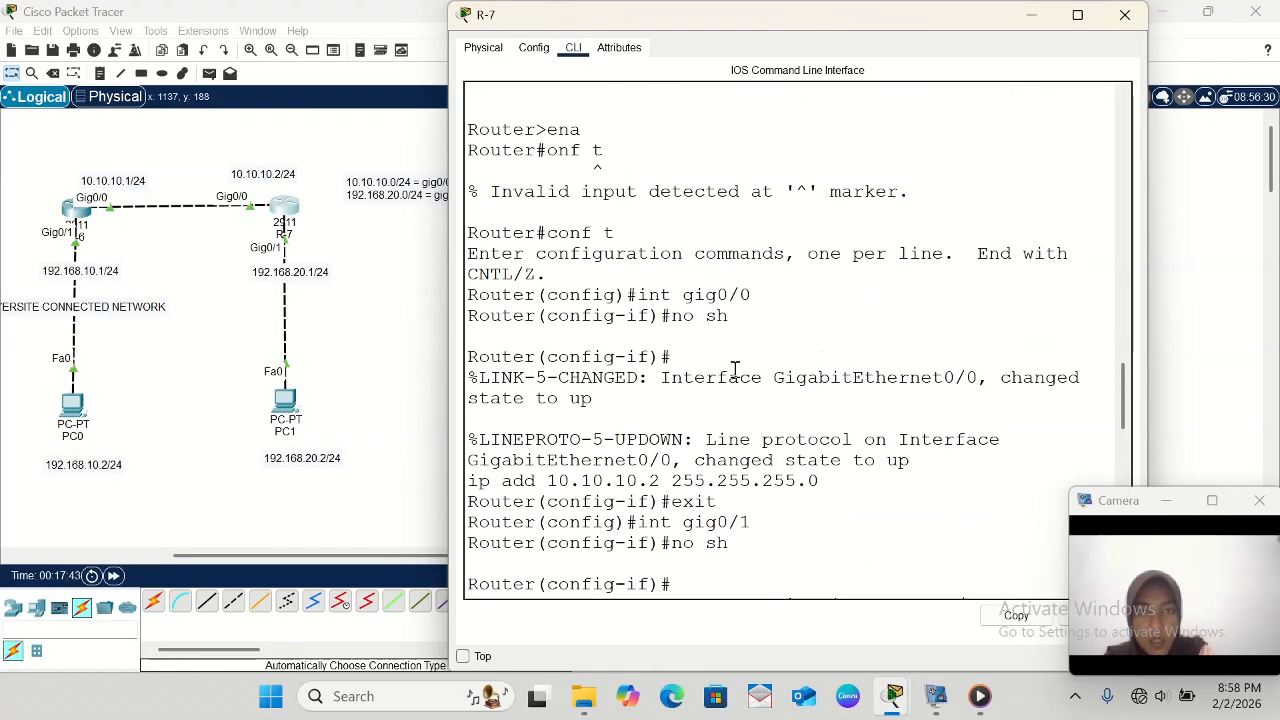
scroll(680, 457, "down", 10)
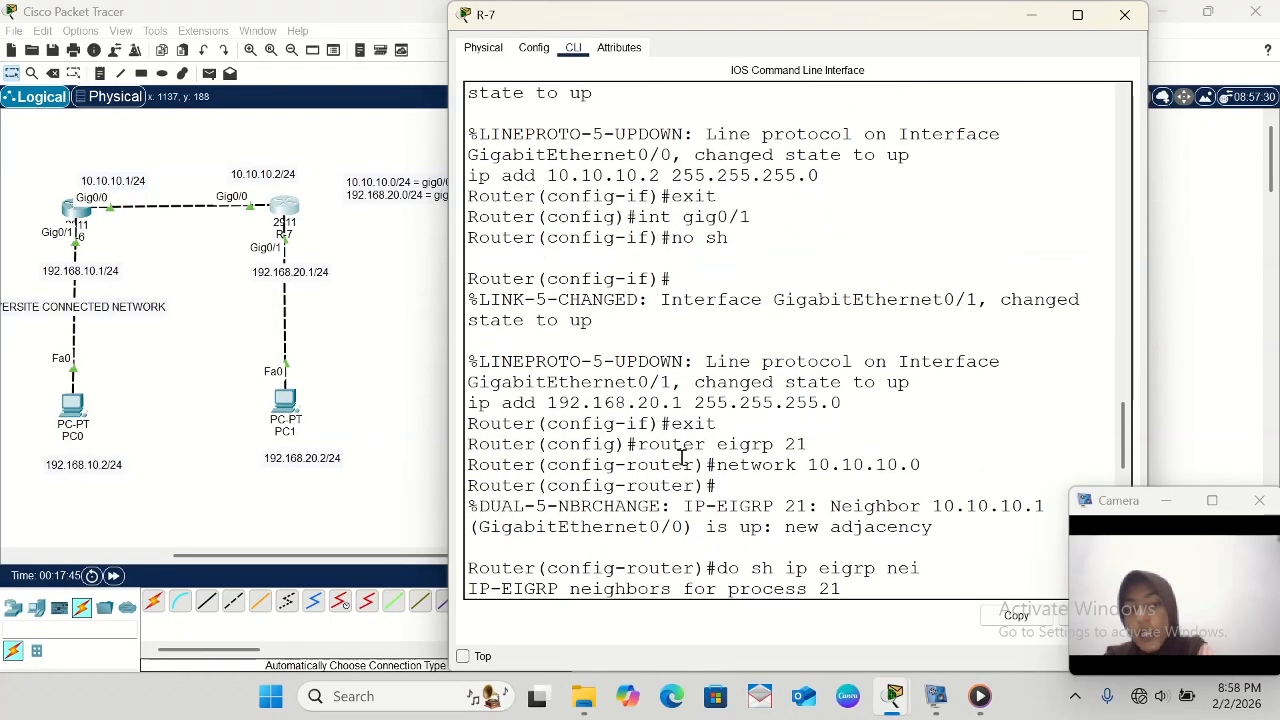
scroll(680, 457, "down", 7)
triple_click(680, 457)
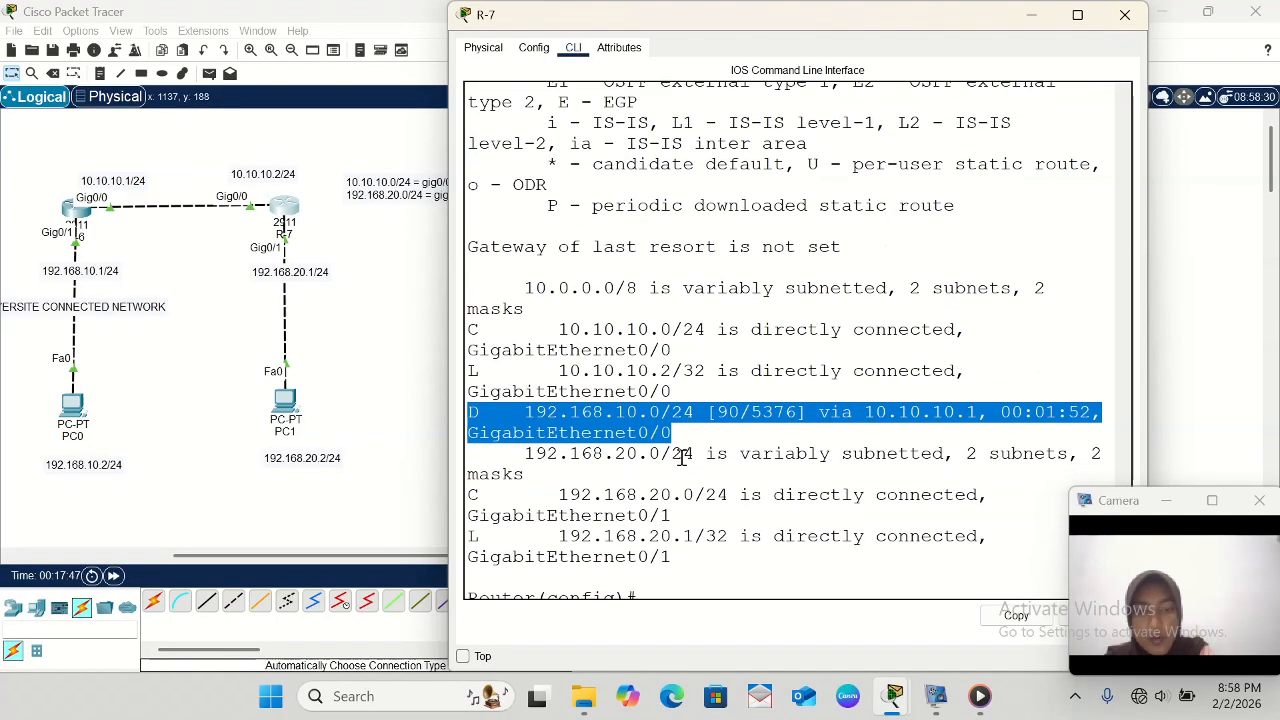
scroll(672, 540, "up", 10)
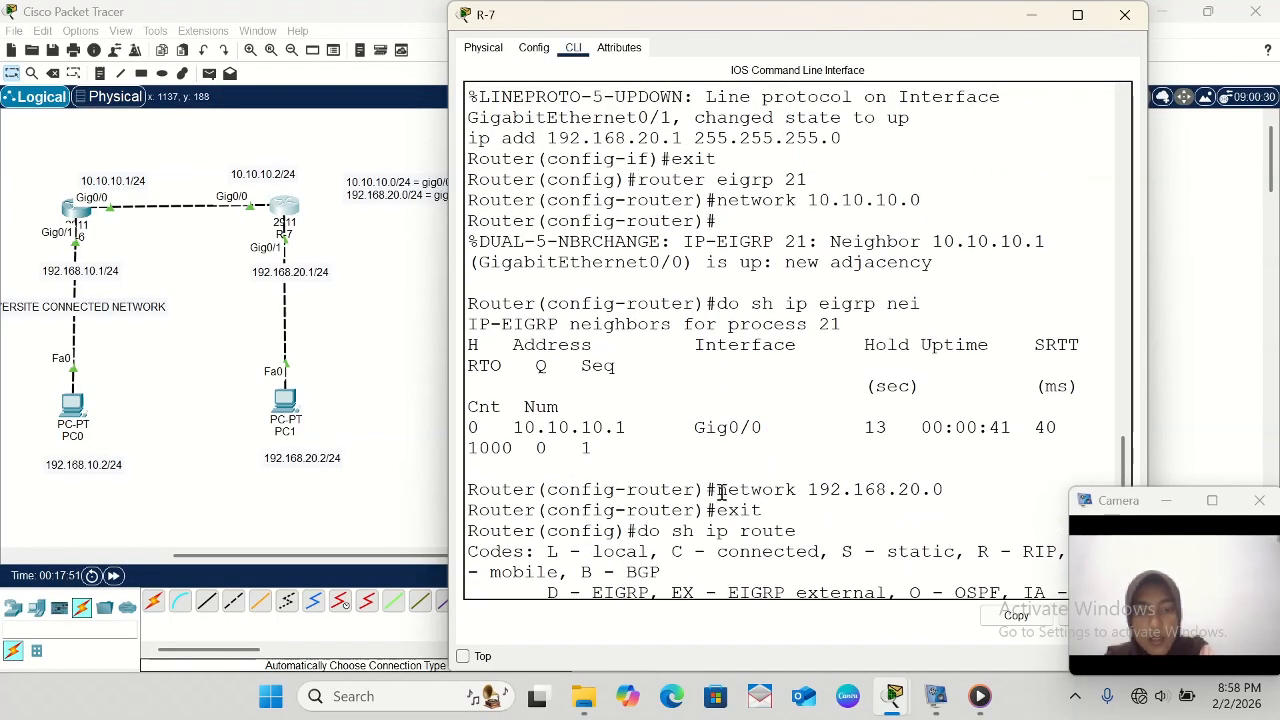
left_click_drag(717, 490, 958, 497)
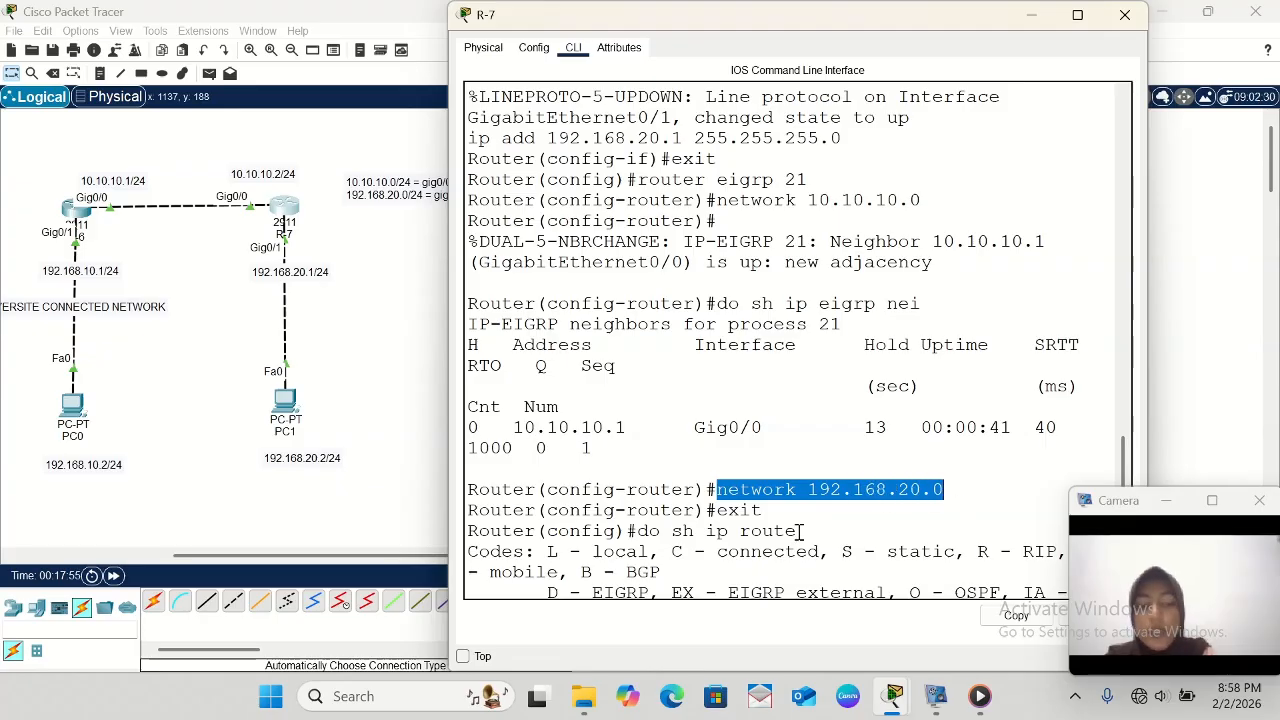
left_click(763, 516)
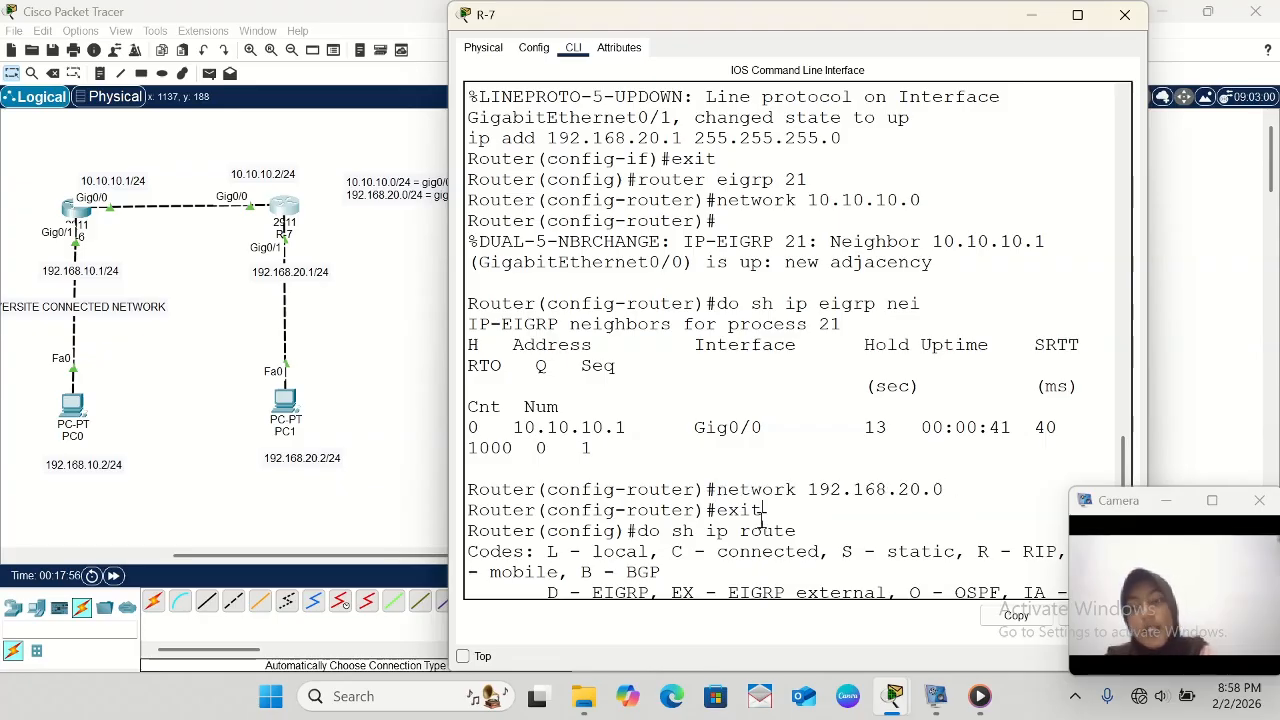
- Review R-6's command history and compare it with the connected-network notes beside both routers, and put R-6's window away
left_click(88, 222)
scroll(494, 480, "up", 8)
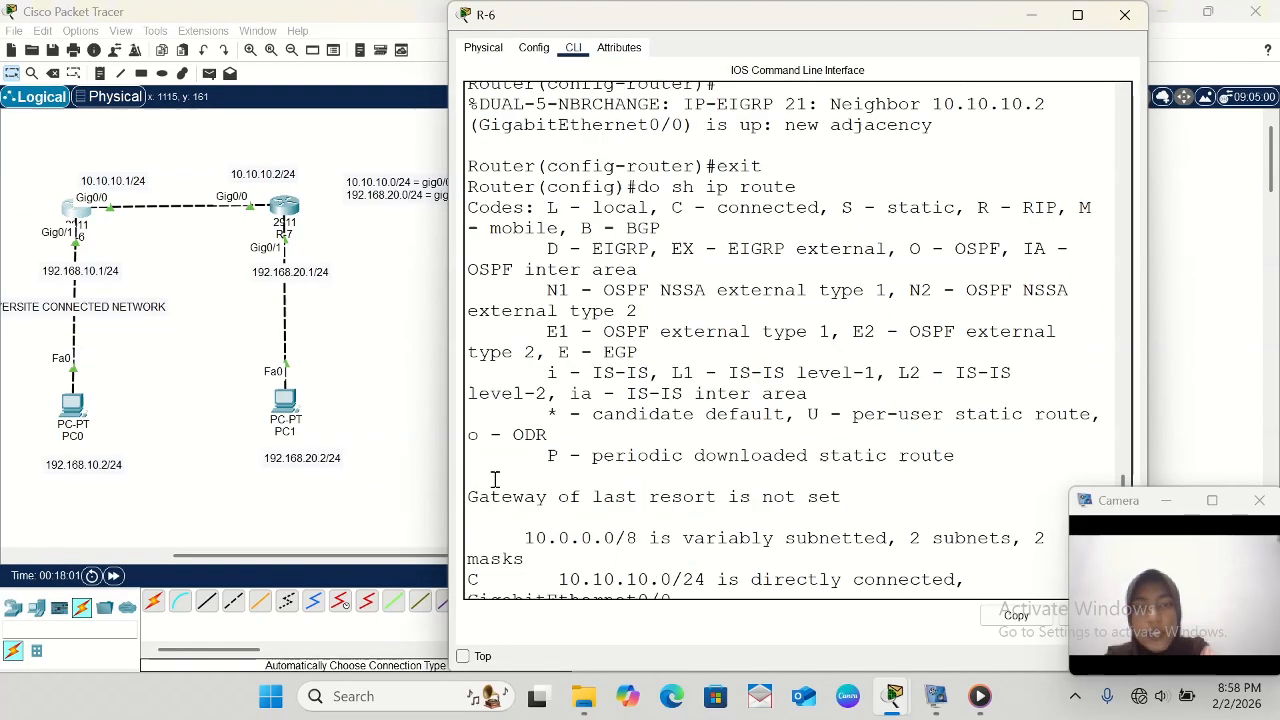
scroll(494, 480, "up", 7)
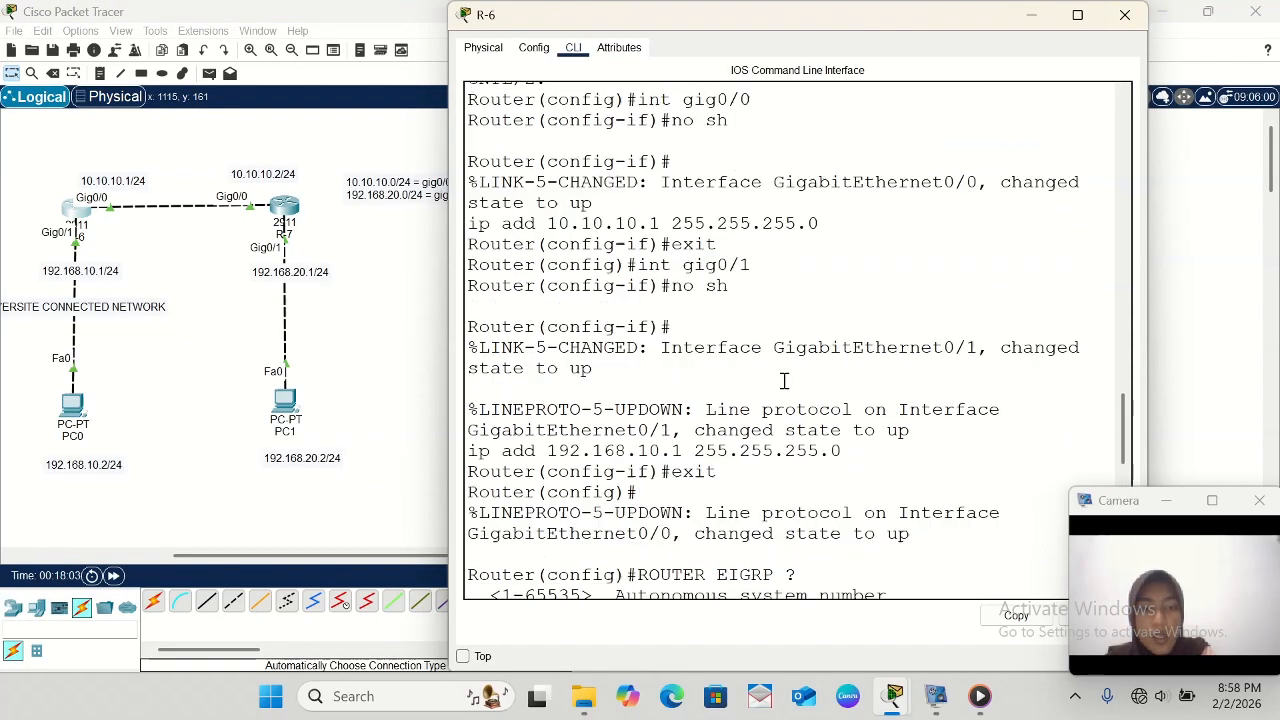
scroll(784, 382, "up", 2)
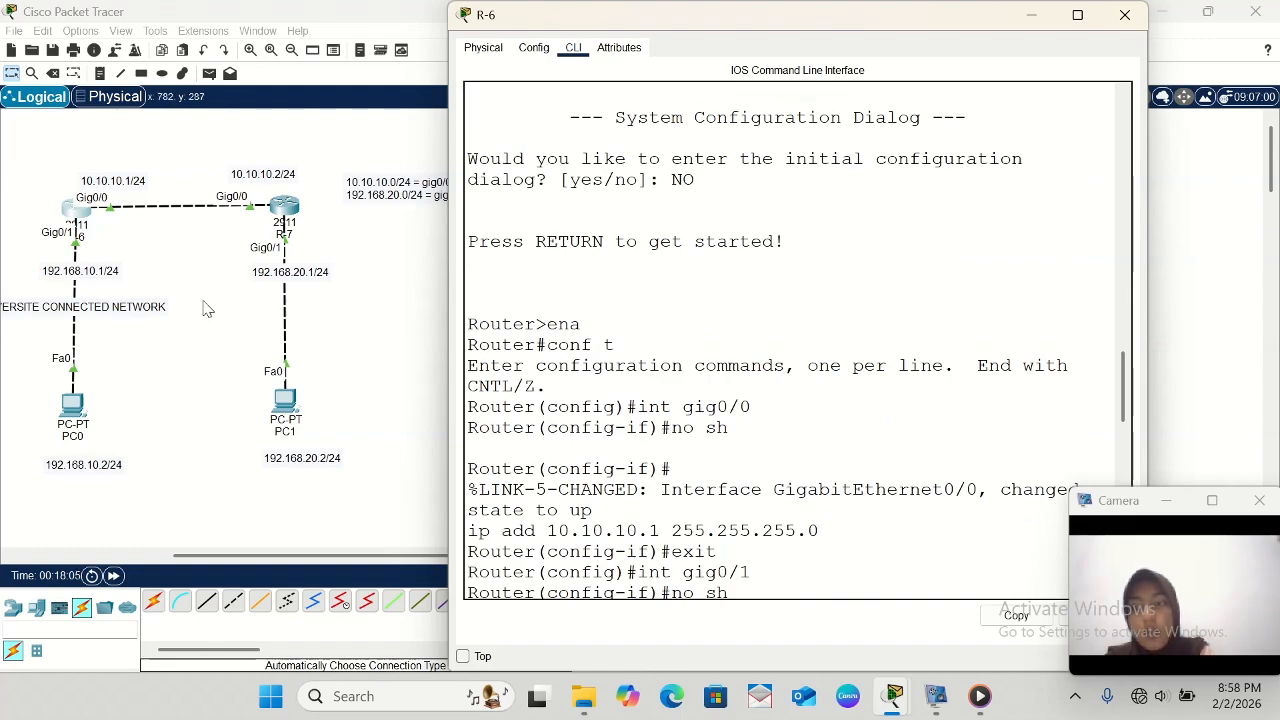
scroll(212, 306, "left", 5)
scroll(212, 306, "left", 1)
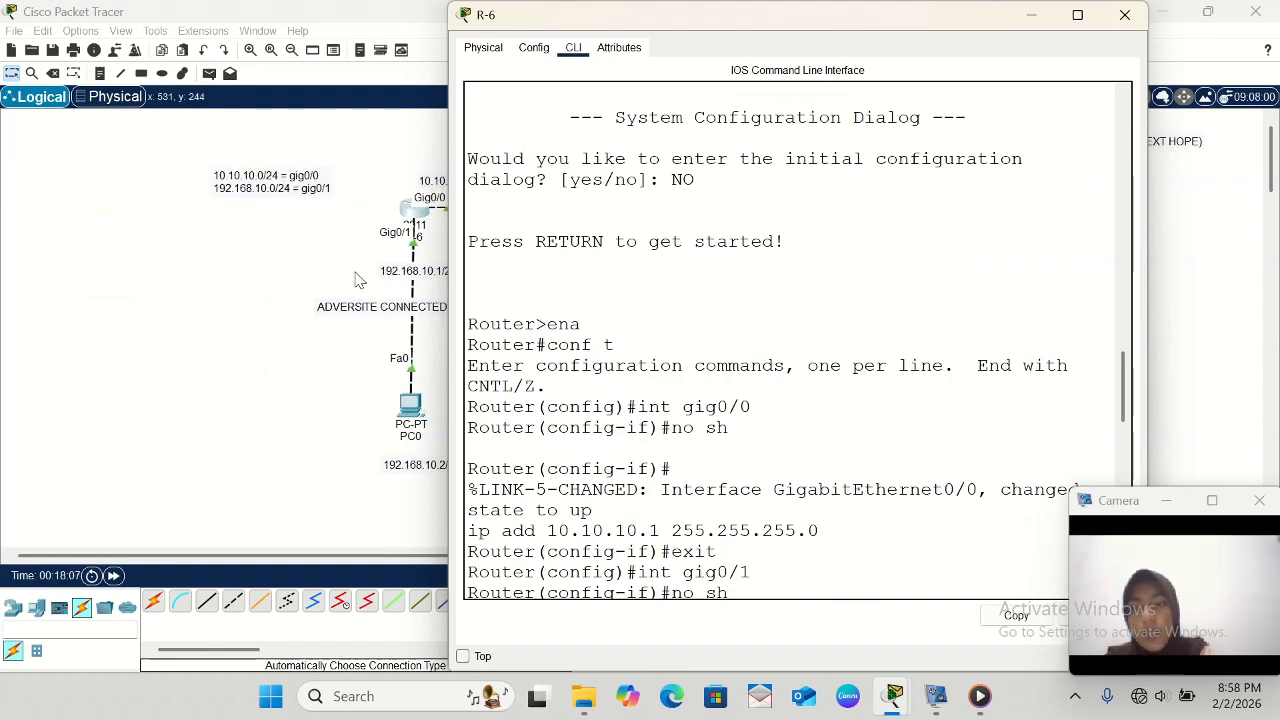
scroll(355, 275, "right", 6)
scroll(358, 280, "right", 1)
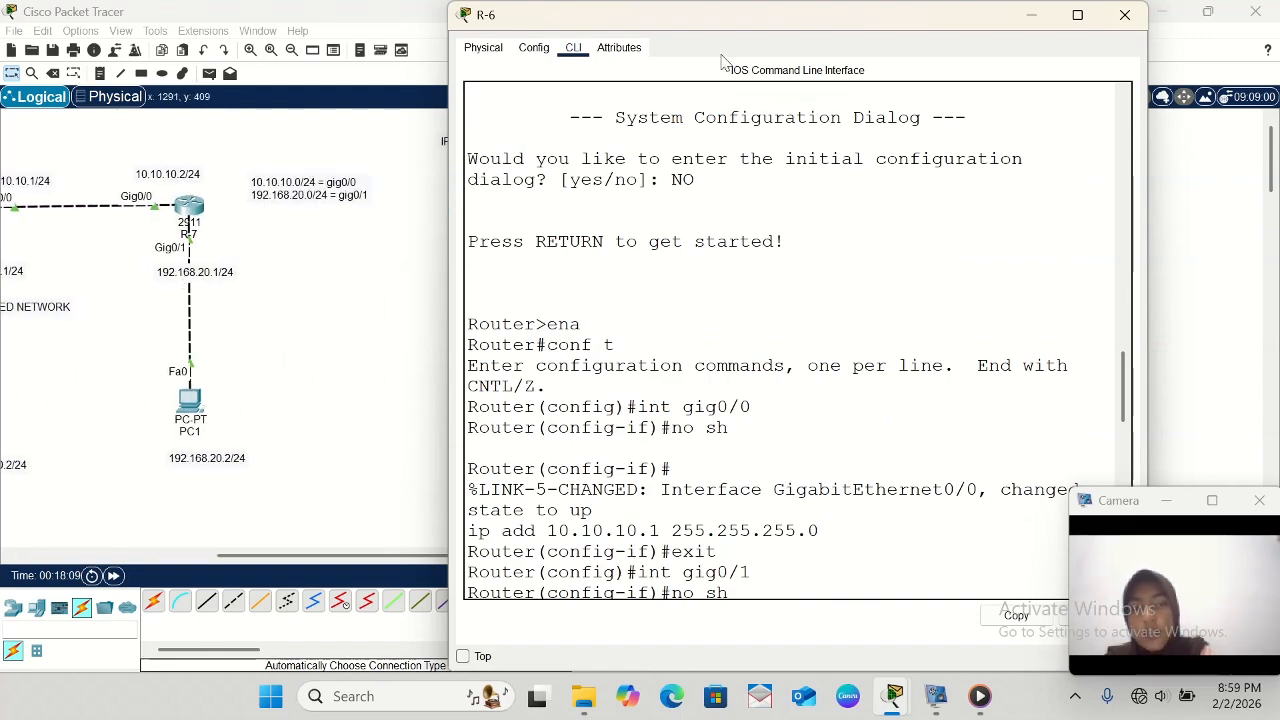
left_click(1032, 15)
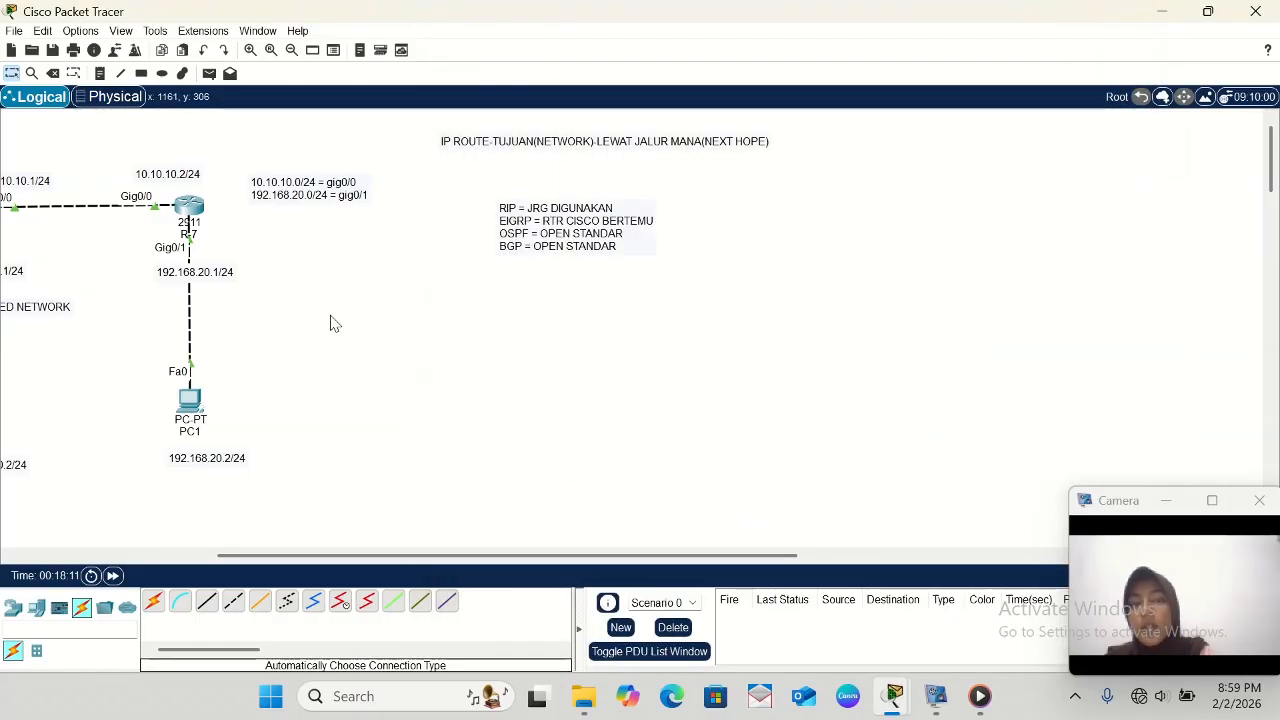
- Reopen R-7's command line, examine its EIGRP neighbor and routing table output, and put the window away
scroll(334, 323, "left", 6)
scroll(334, 323, "left", 1)
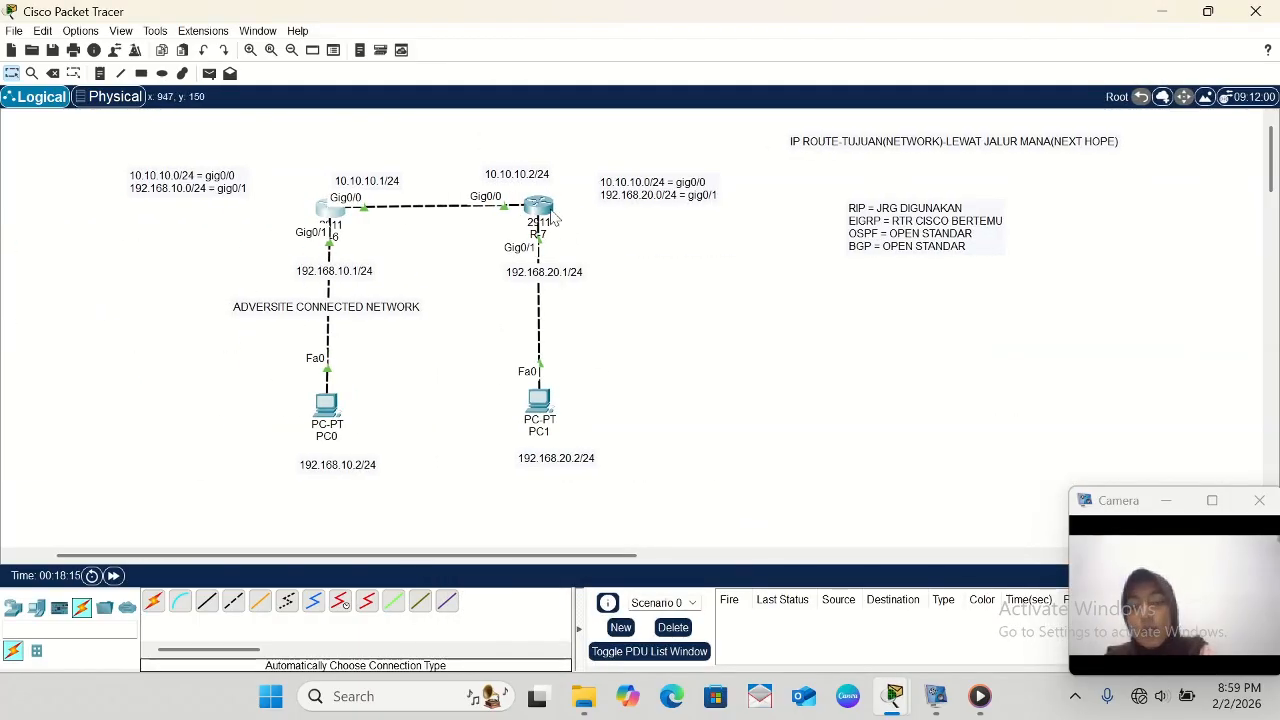
left_click(553, 218)
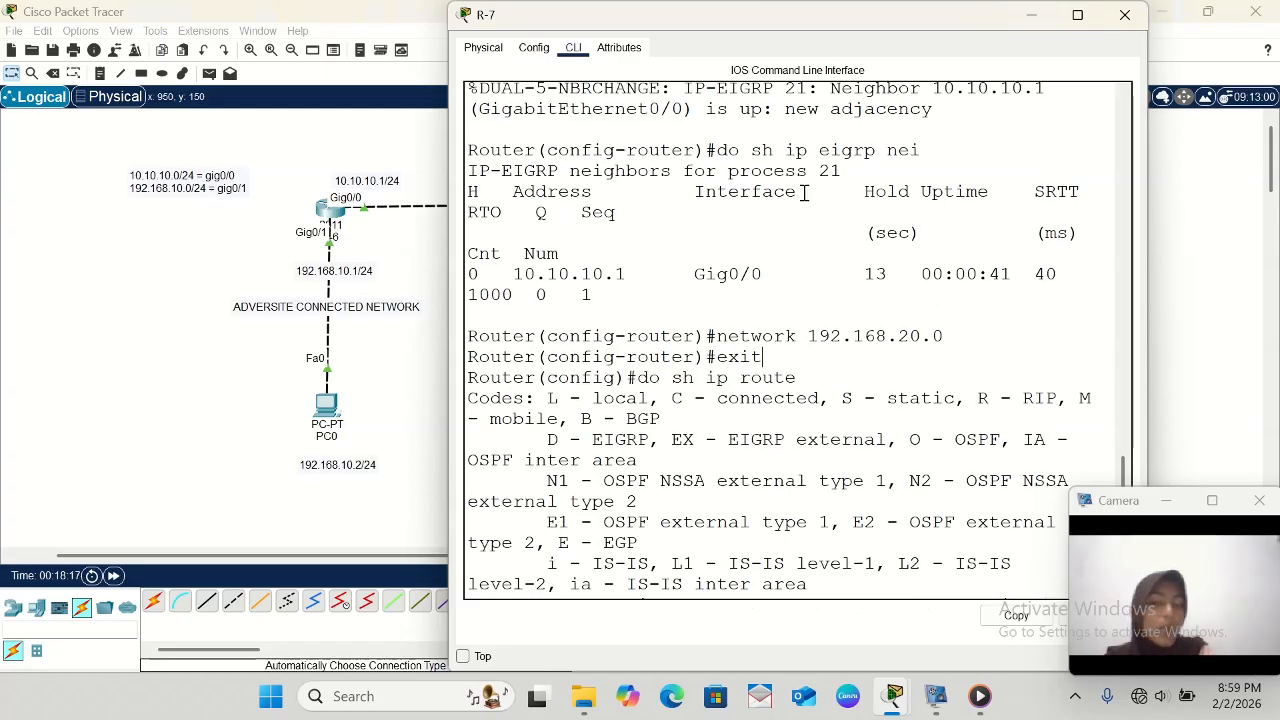
scroll(787, 508, "down", 2)
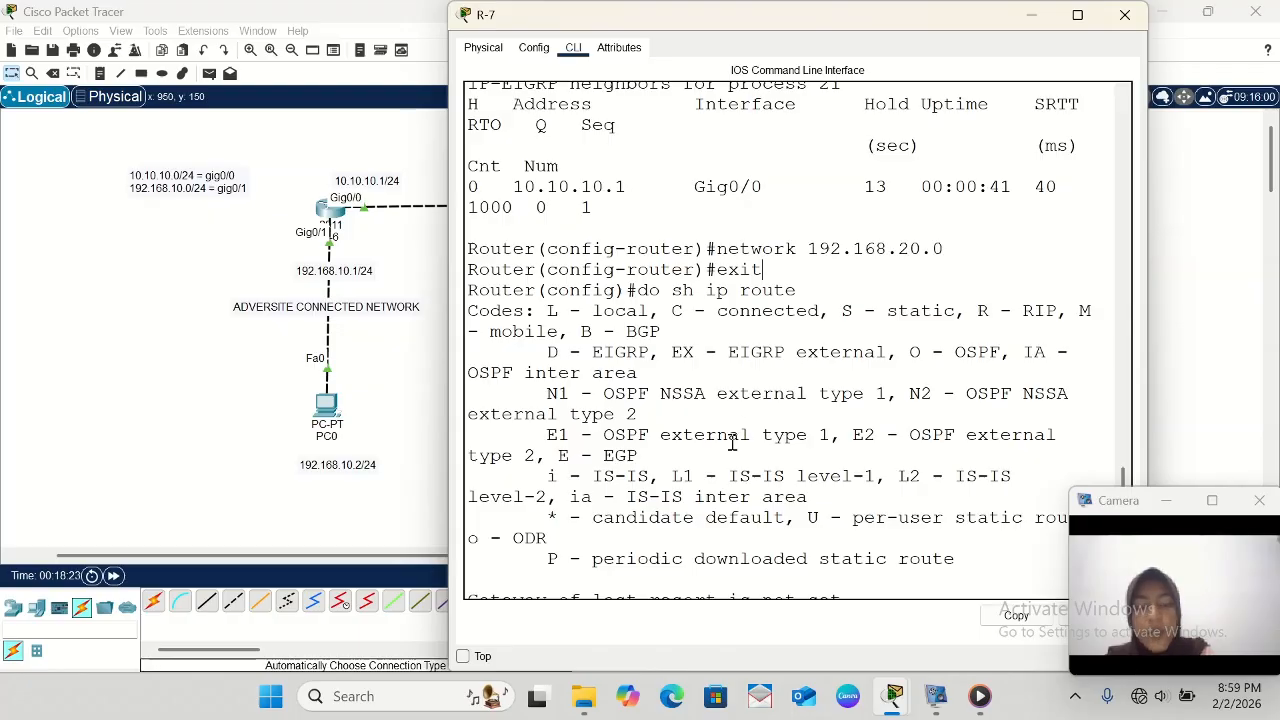
scroll(731, 442, "down", 5)
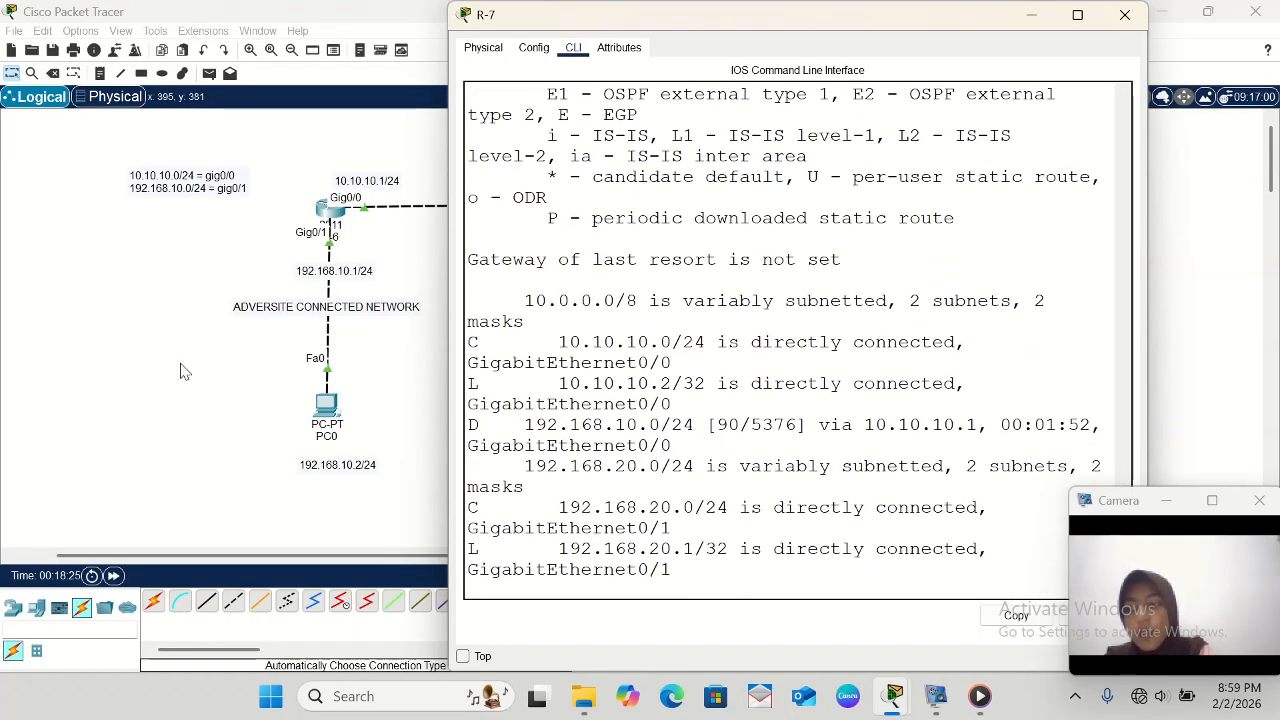
left_click(1032, 16)
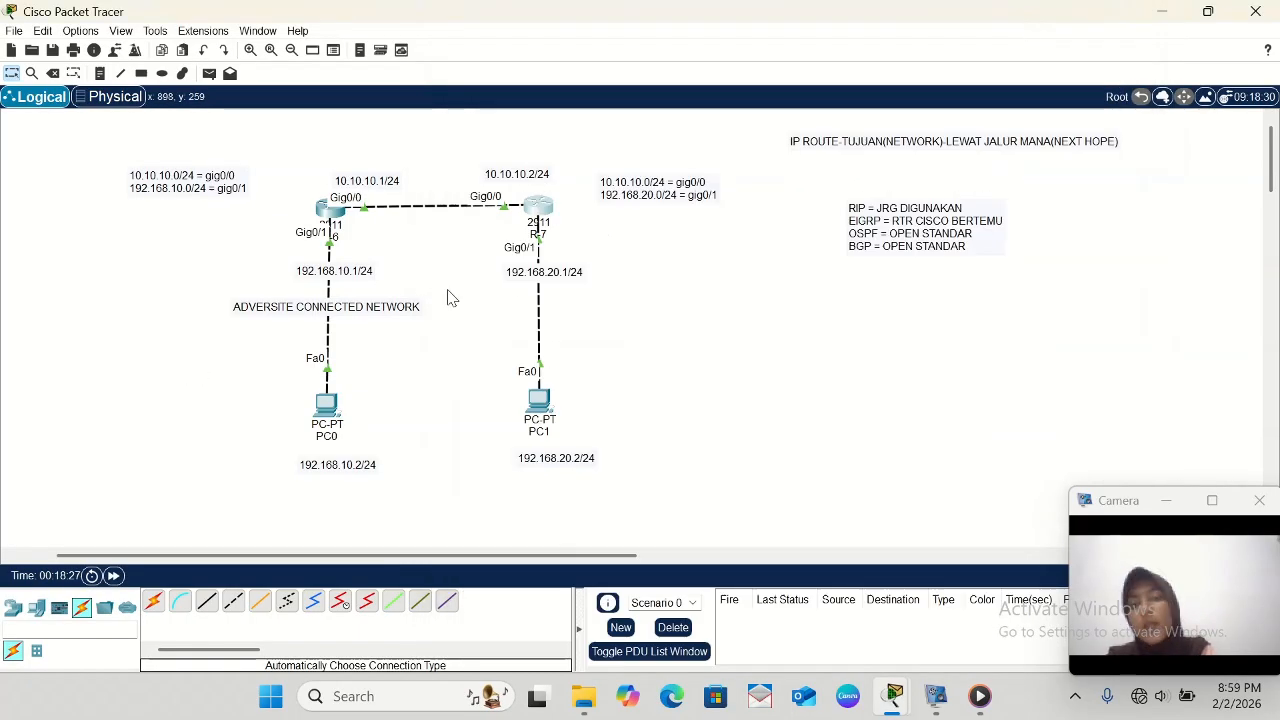
- Send a simple PDU from PC0 to PC1, and delete the scenario's test entry
left_click(209, 74)
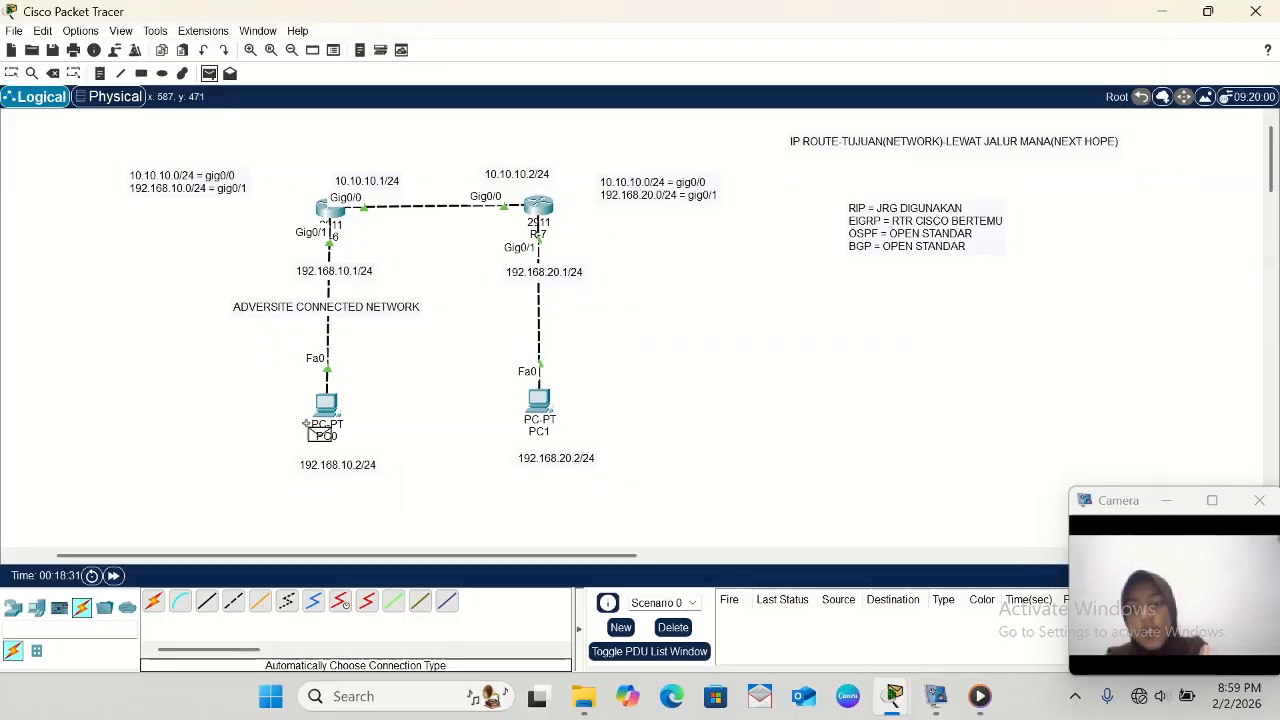
left_click(326, 405)
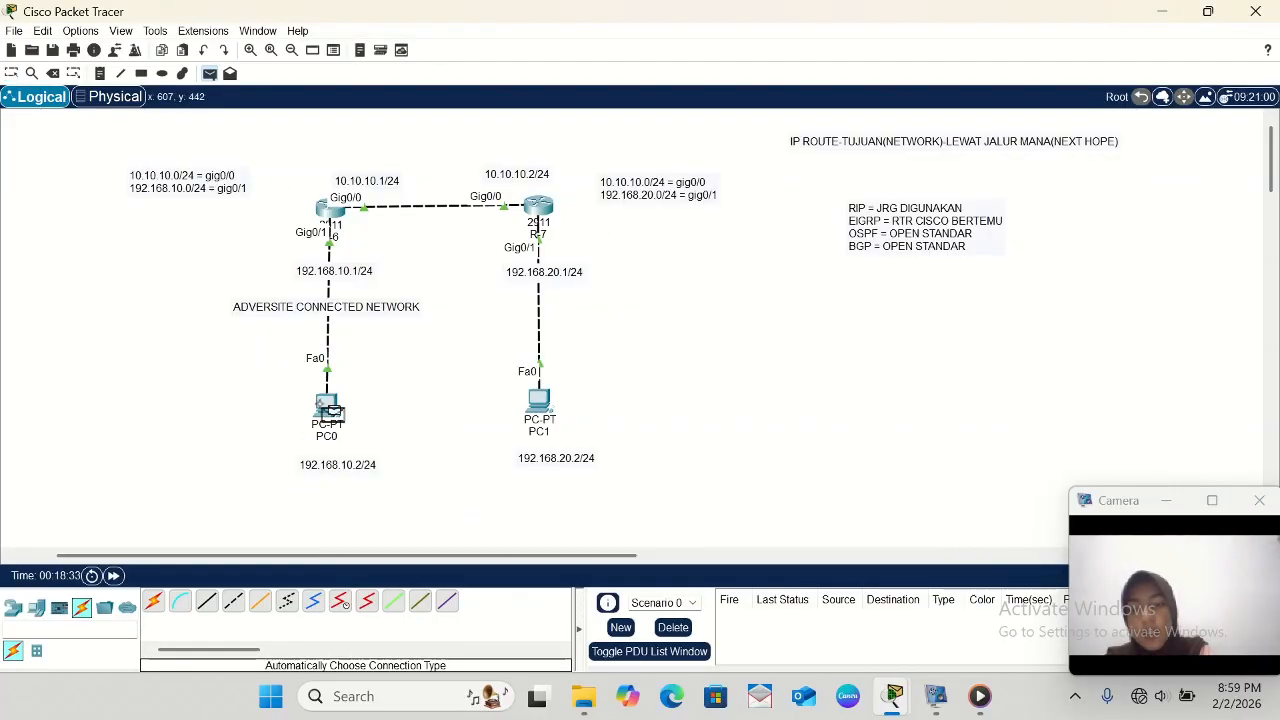
left_click(540, 403)
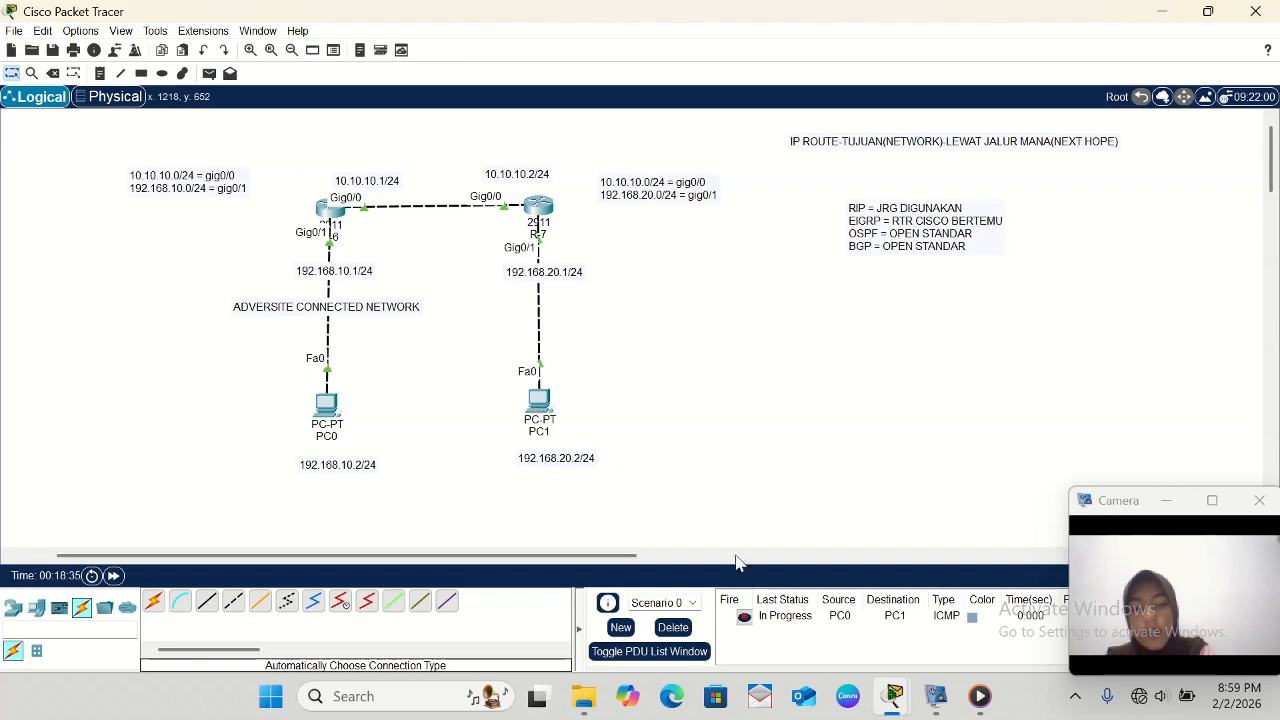
left_click(673, 627)
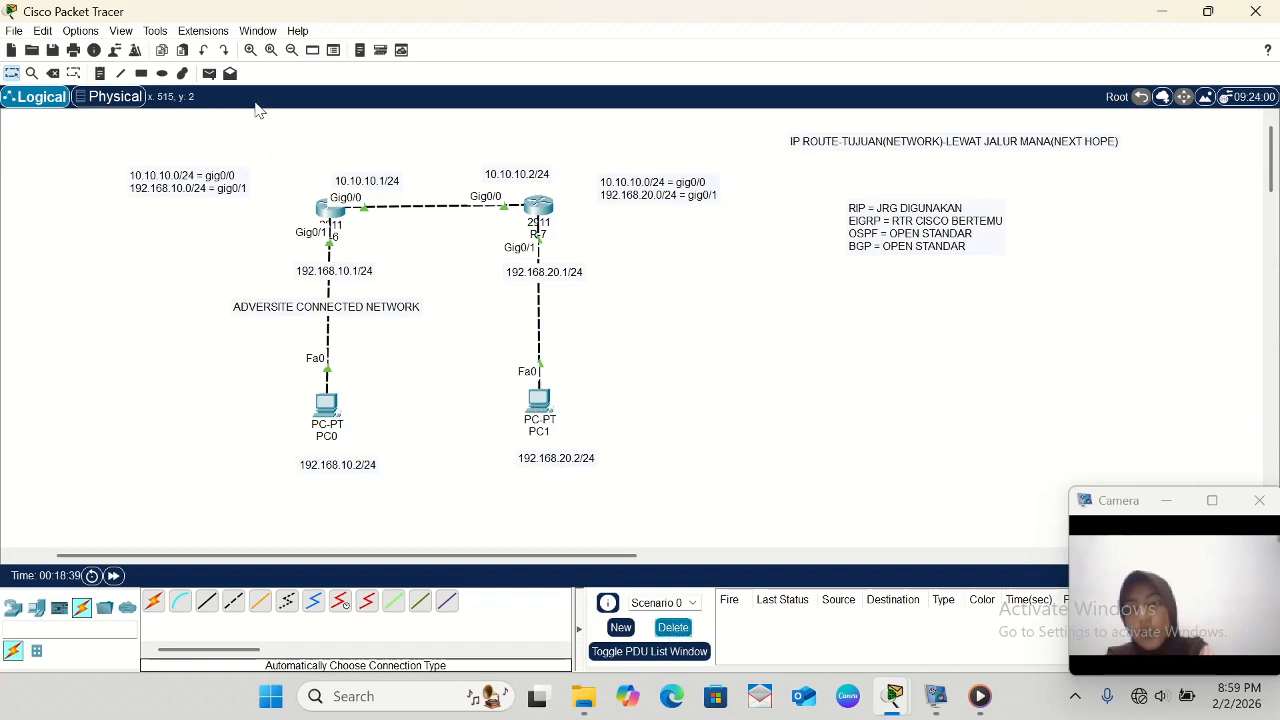
- Test connectivity between the PCs again by sending a simple PDU from PC0 to PC1
left_click(209, 73)
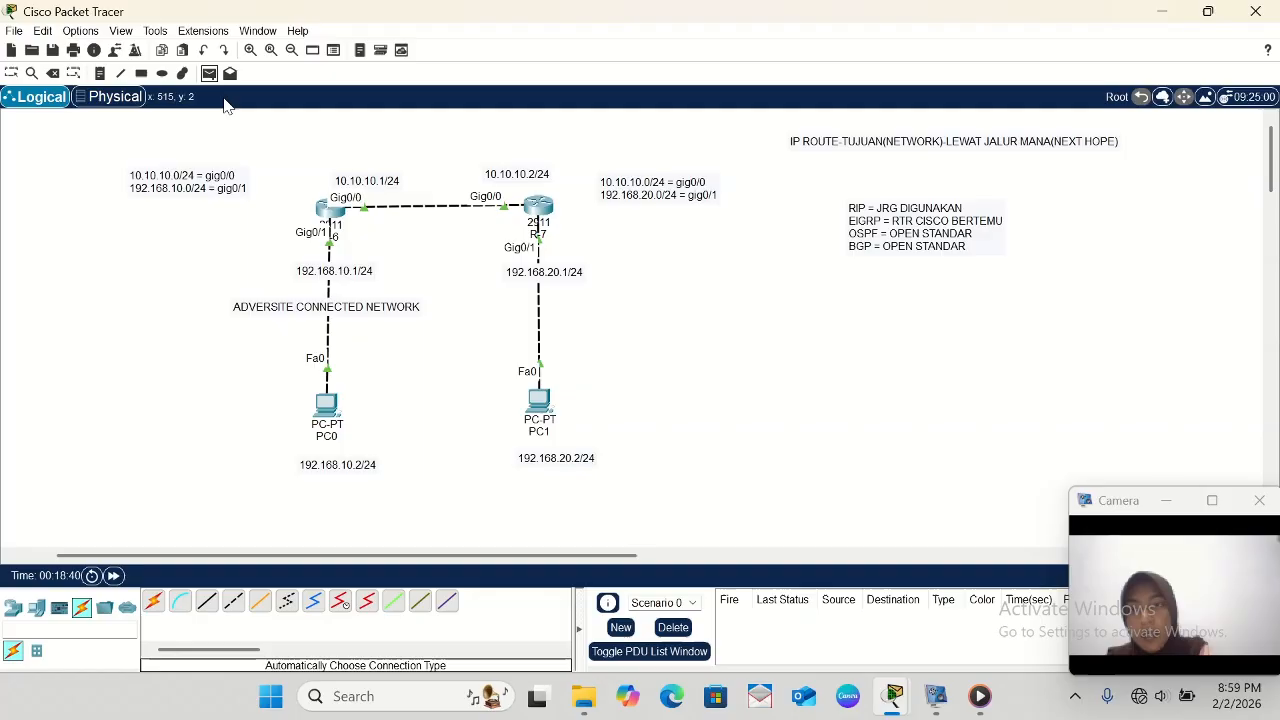
left_click(330, 404)
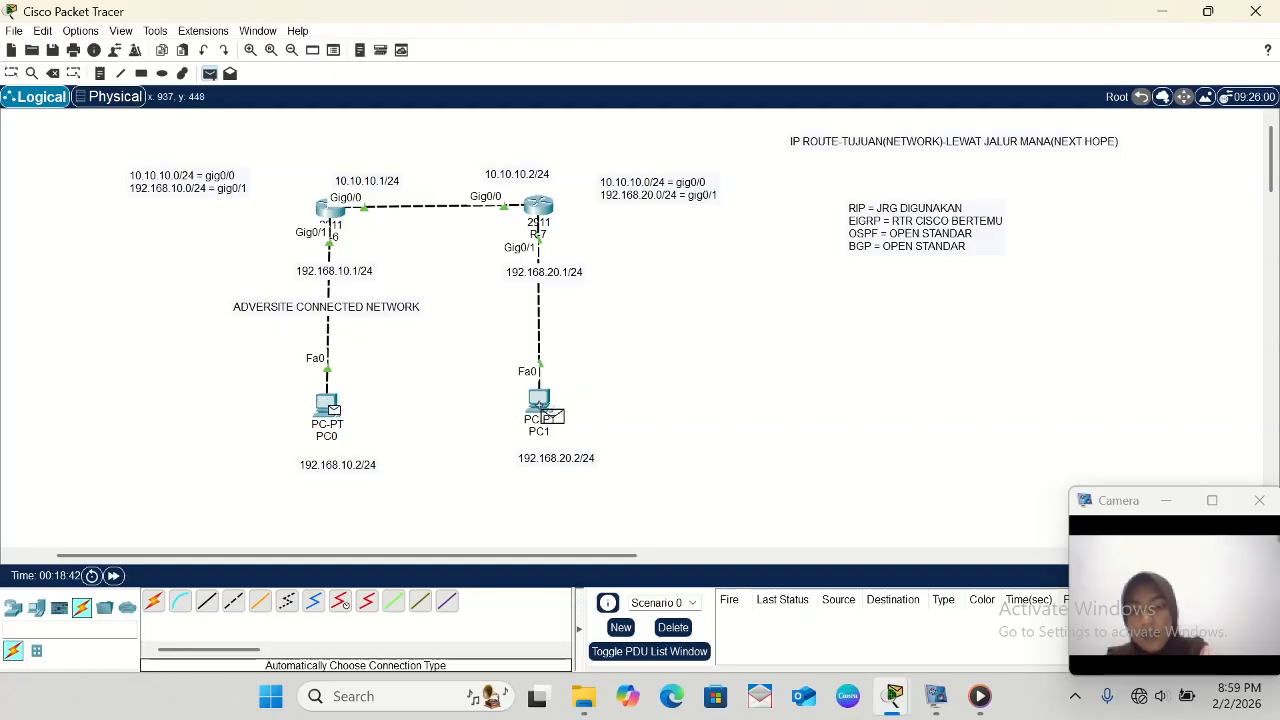
left_click(539, 405)
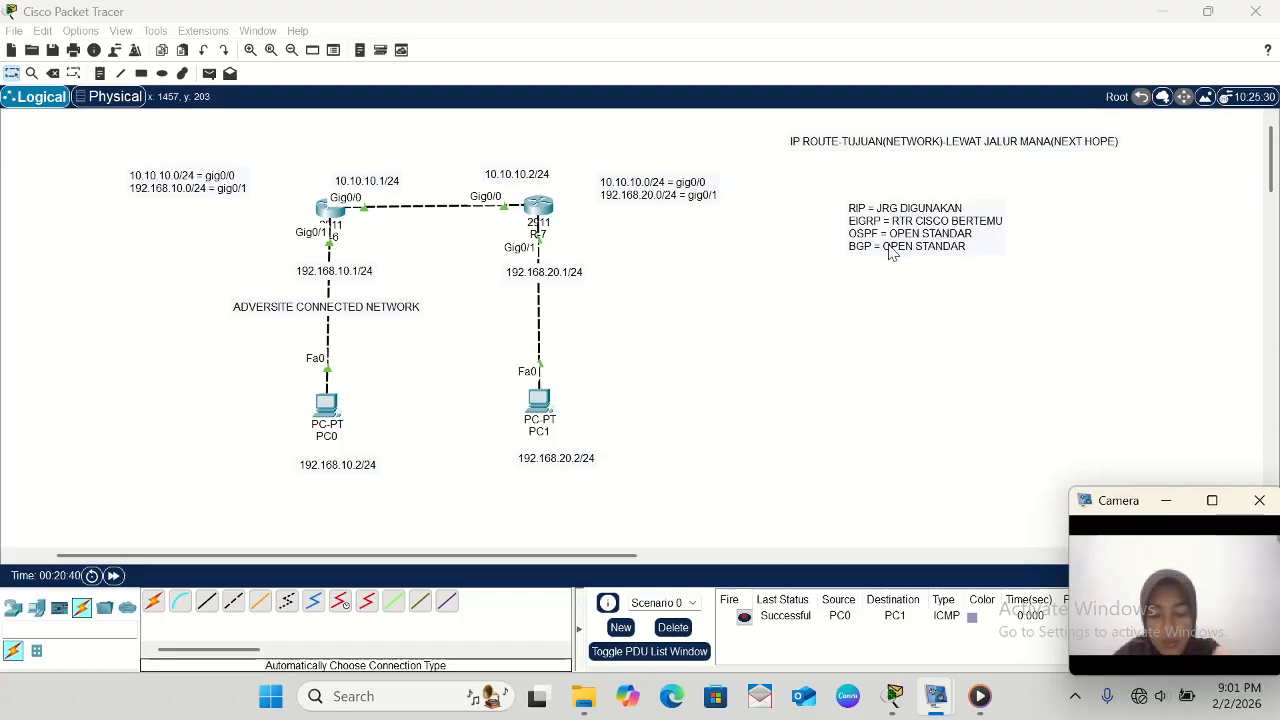
- Move the routing protocol note to the left of PC0 and the IP ROUTE note to the upper left of the topology
left_click_drag(869, 261, 95, 472)
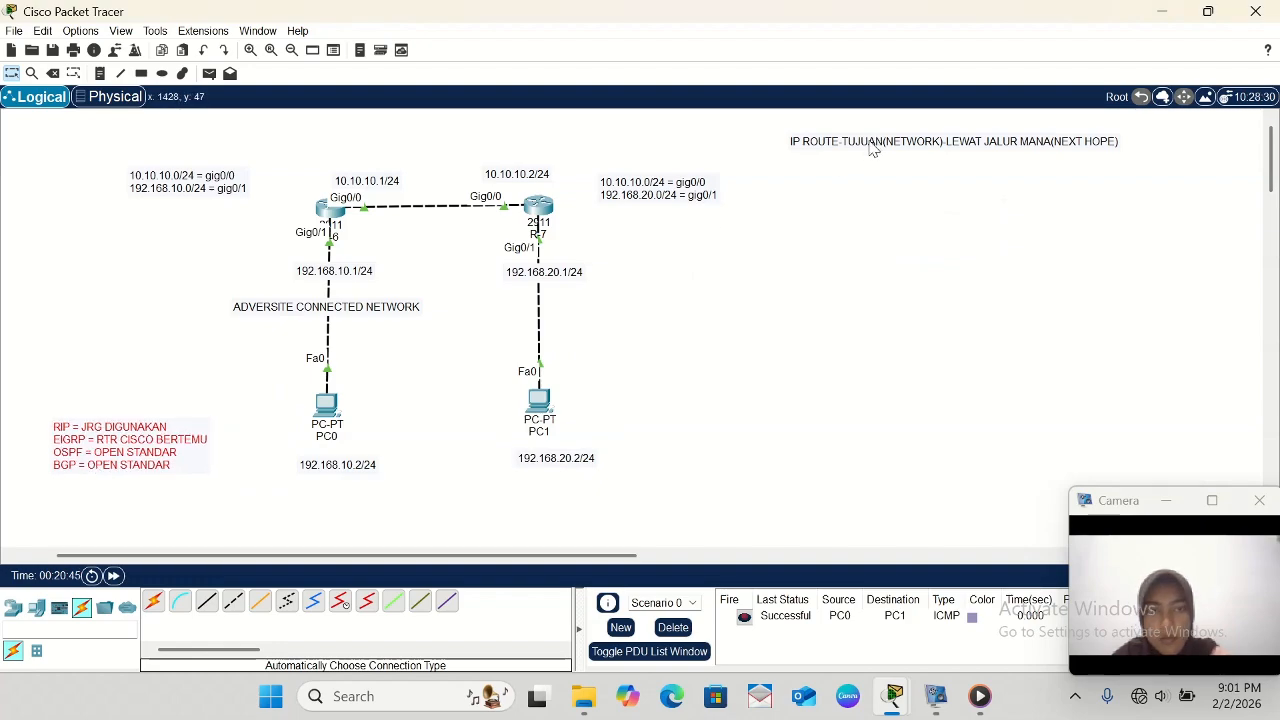
left_click_drag(873, 149, 83, 131)
left_click(157, 271)
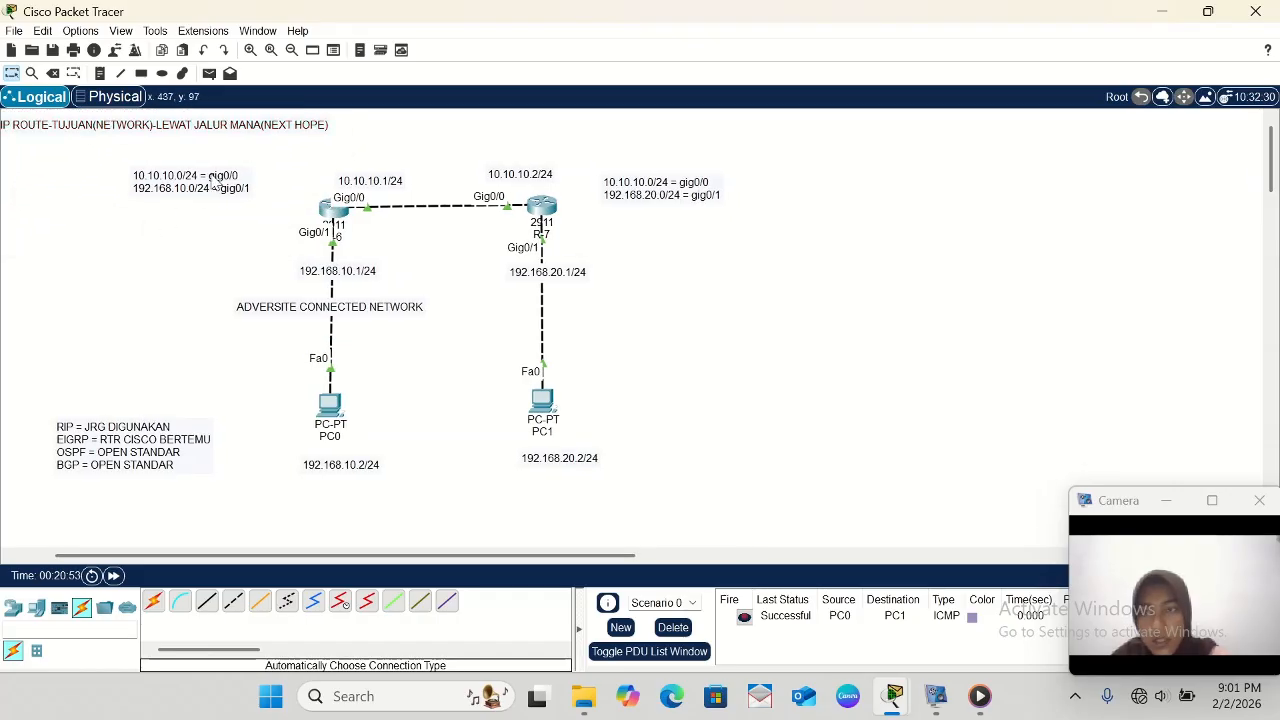
- Move R-6's and R-7's connected-network notes directly above their routers' 10.10.10.1/24 and 10.10.10.2/24 labels
left_click_drag(214, 182, 404, 159)
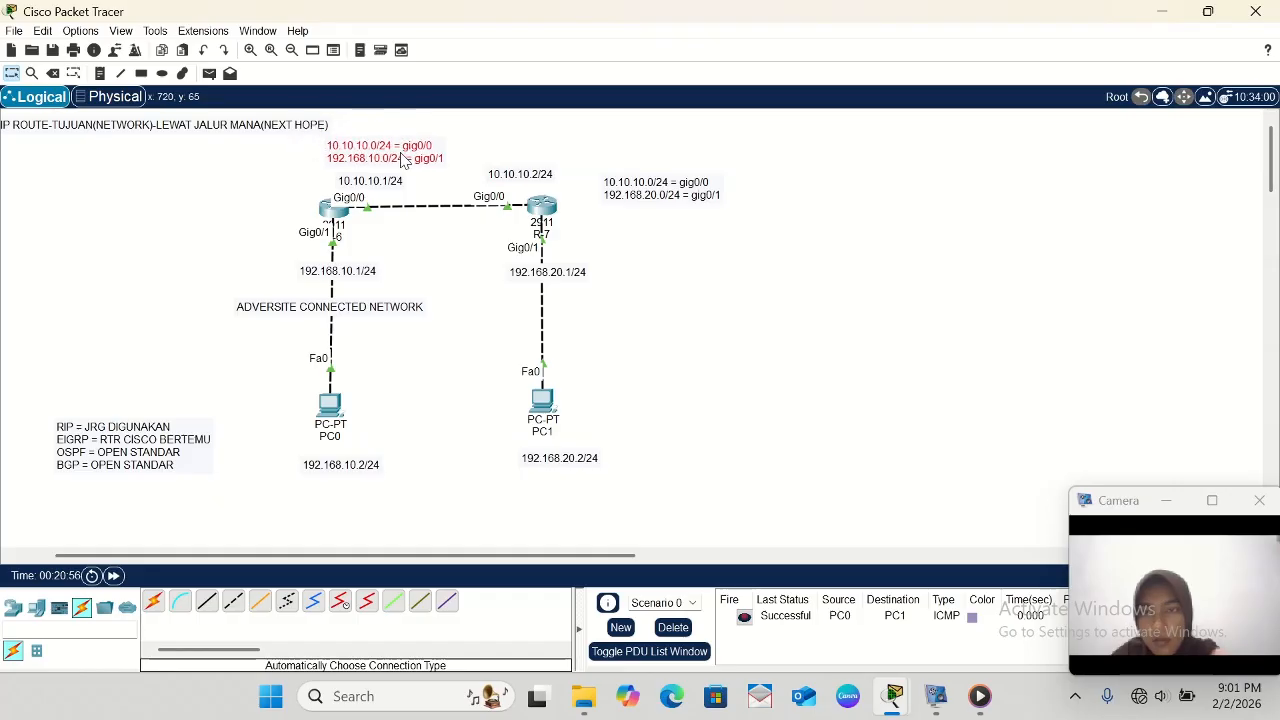
left_click(646, 194)
left_click_drag(646, 194, 517, 148)
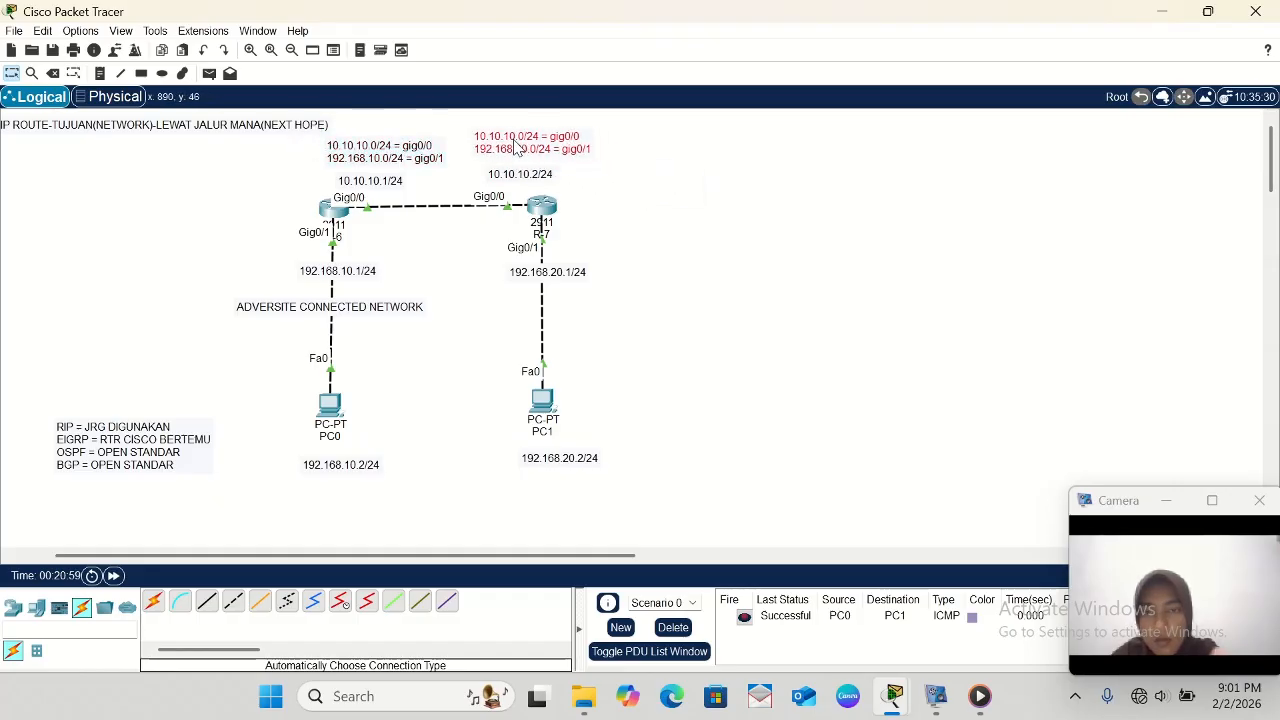
left_click(467, 278)
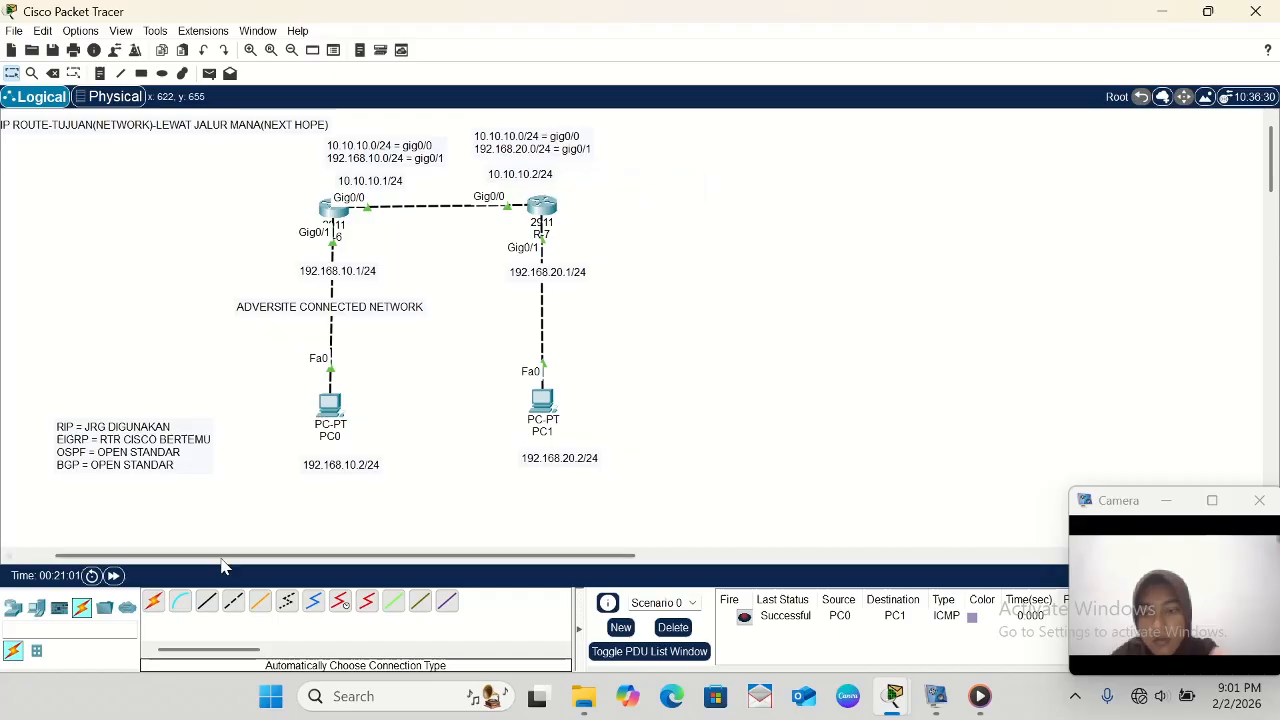
- Place a 2911 router to the right of R-7, level with the two existing routers
left_click(10, 610)
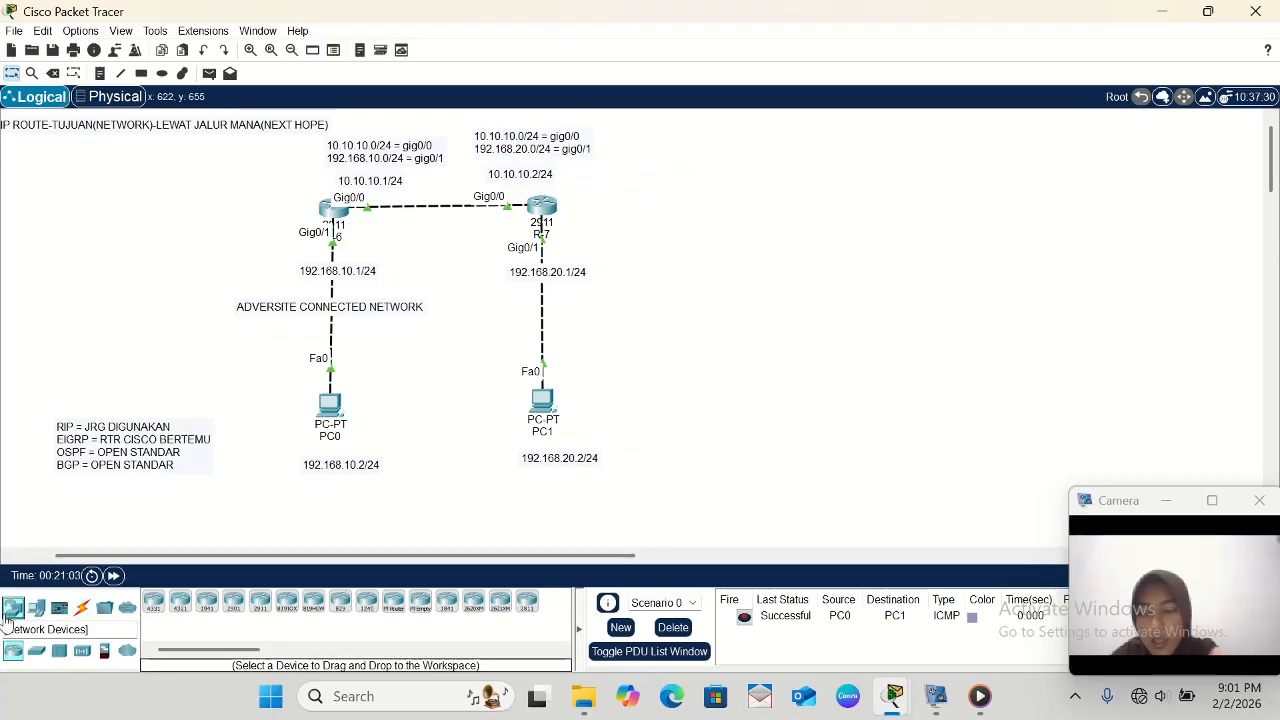
left_click(260, 602)
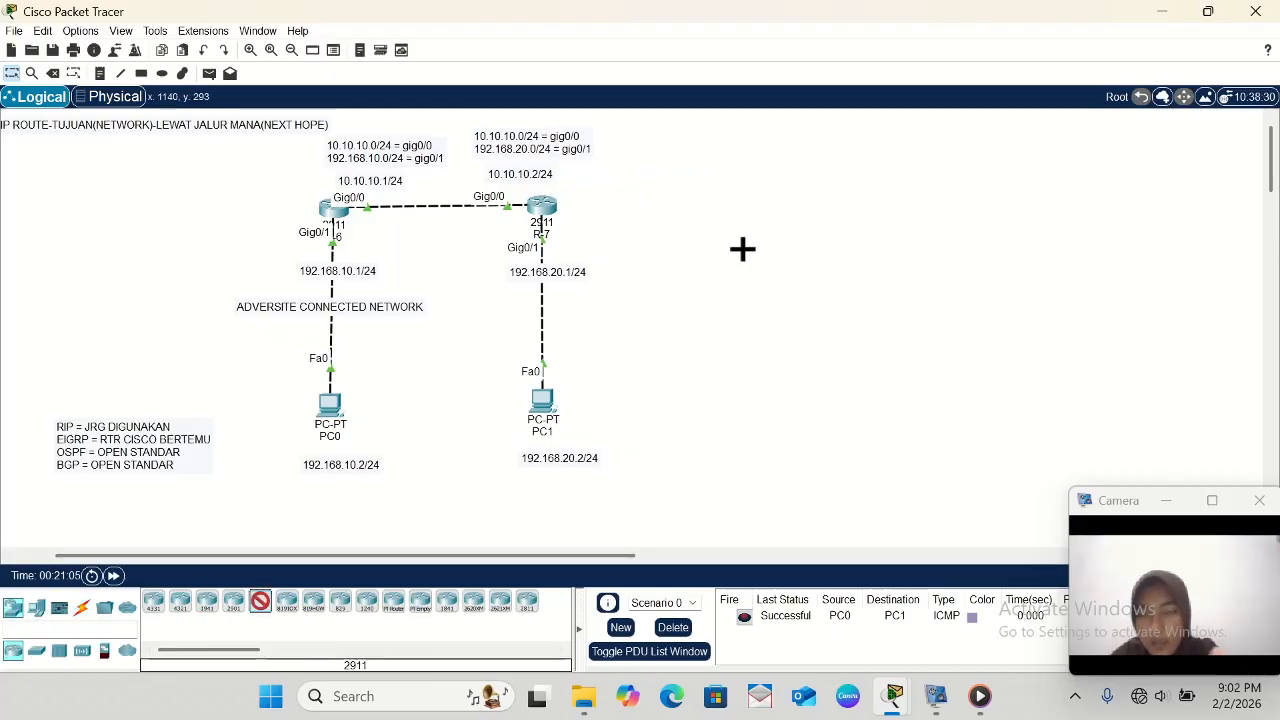
left_click(727, 206)
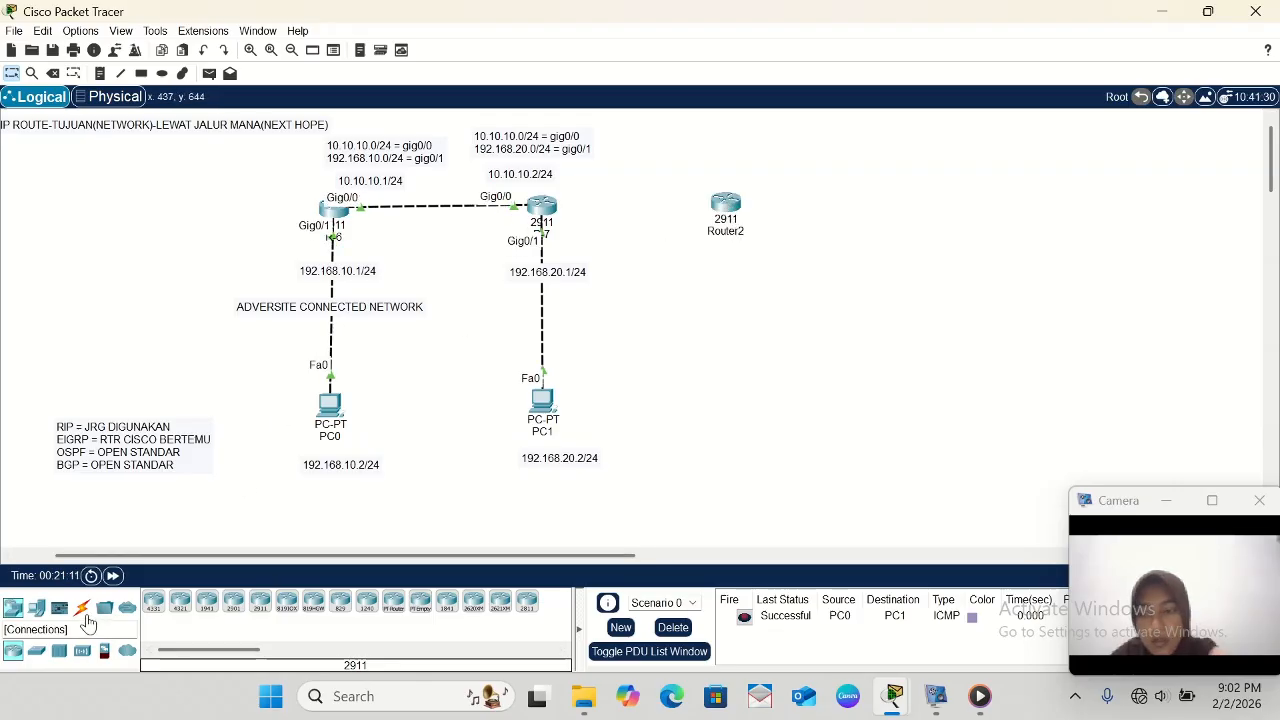
- Rename the newly placed 2911 router as R-8
left_click(728, 235)
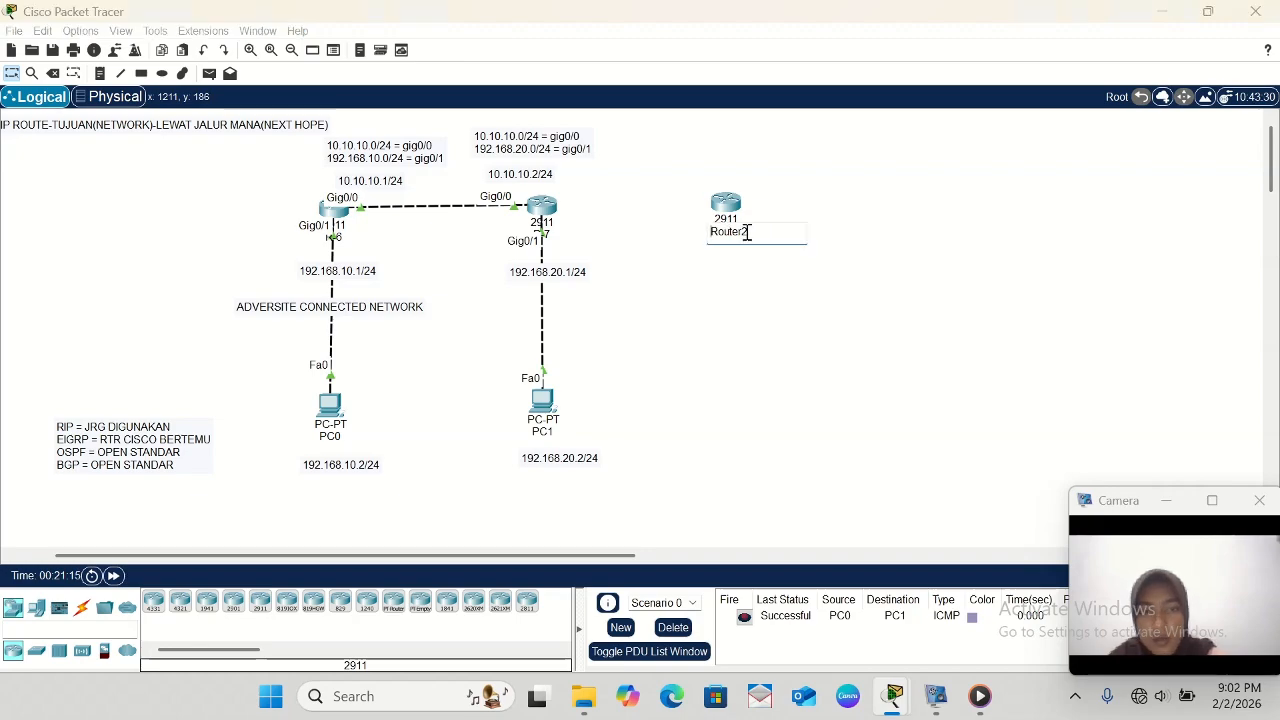
key("BackSpace")
key("BackSpace")
key("BackSpace")
key("BackSpace")
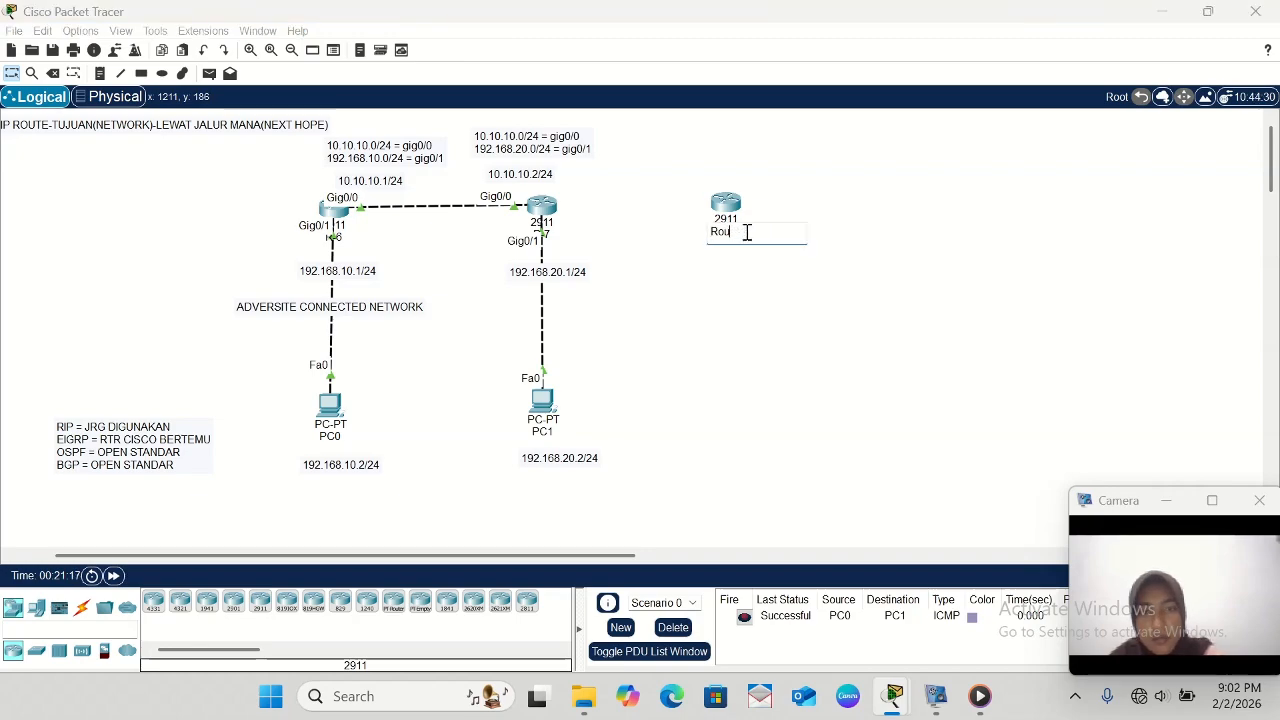
key("BackSpace")
key("BackSpace")
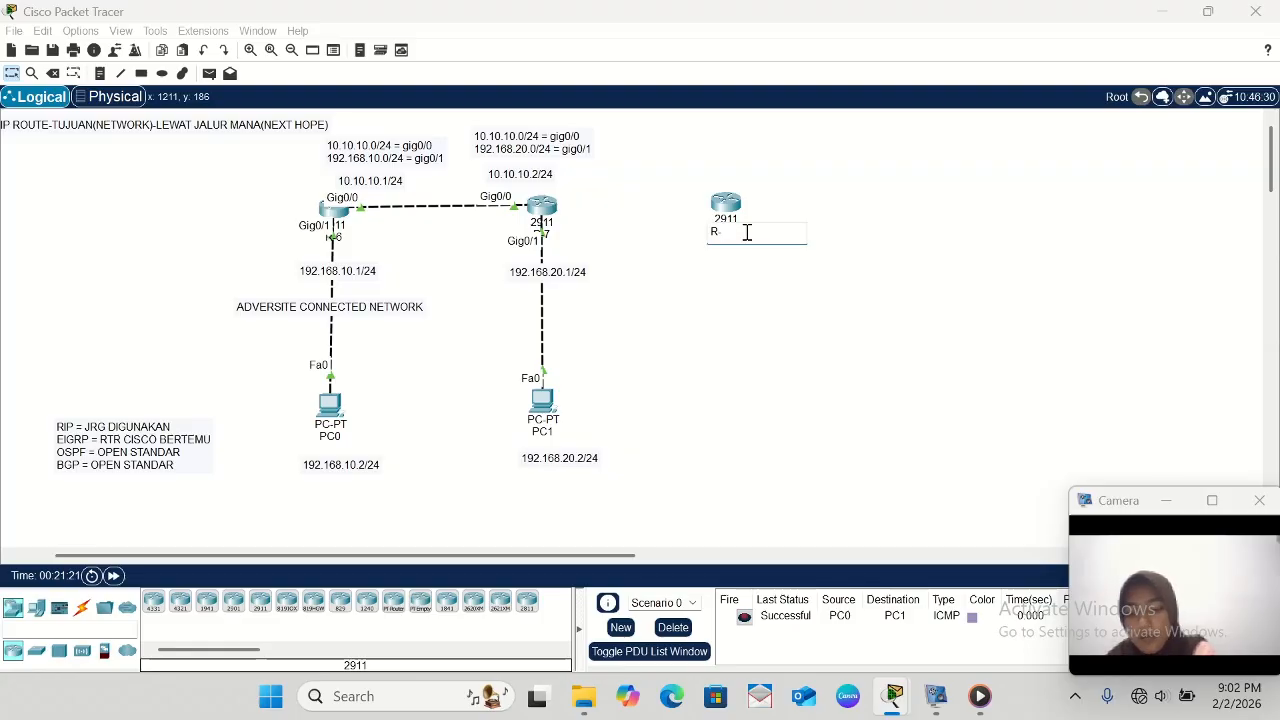
left_click(723, 303)
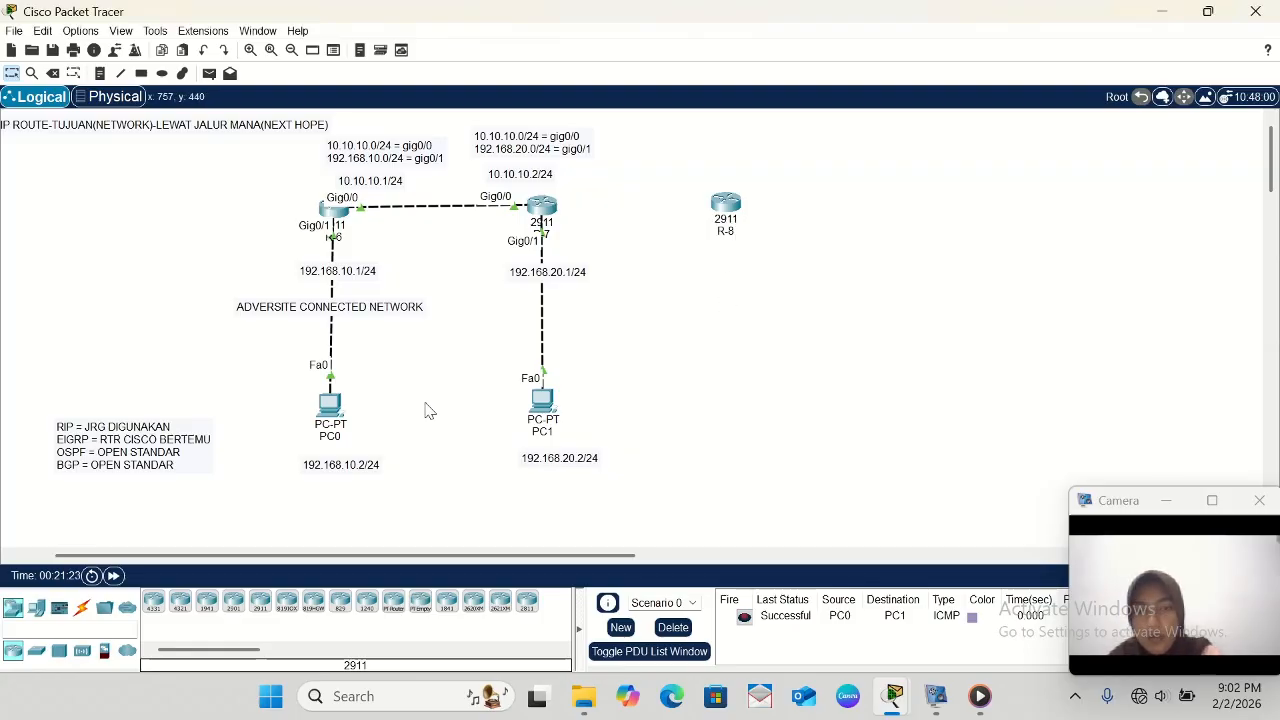
- Place a PC-PT end device below R-8, roughly level with PC0 and PC1
left_click(83, 609)
left_click(36, 607)
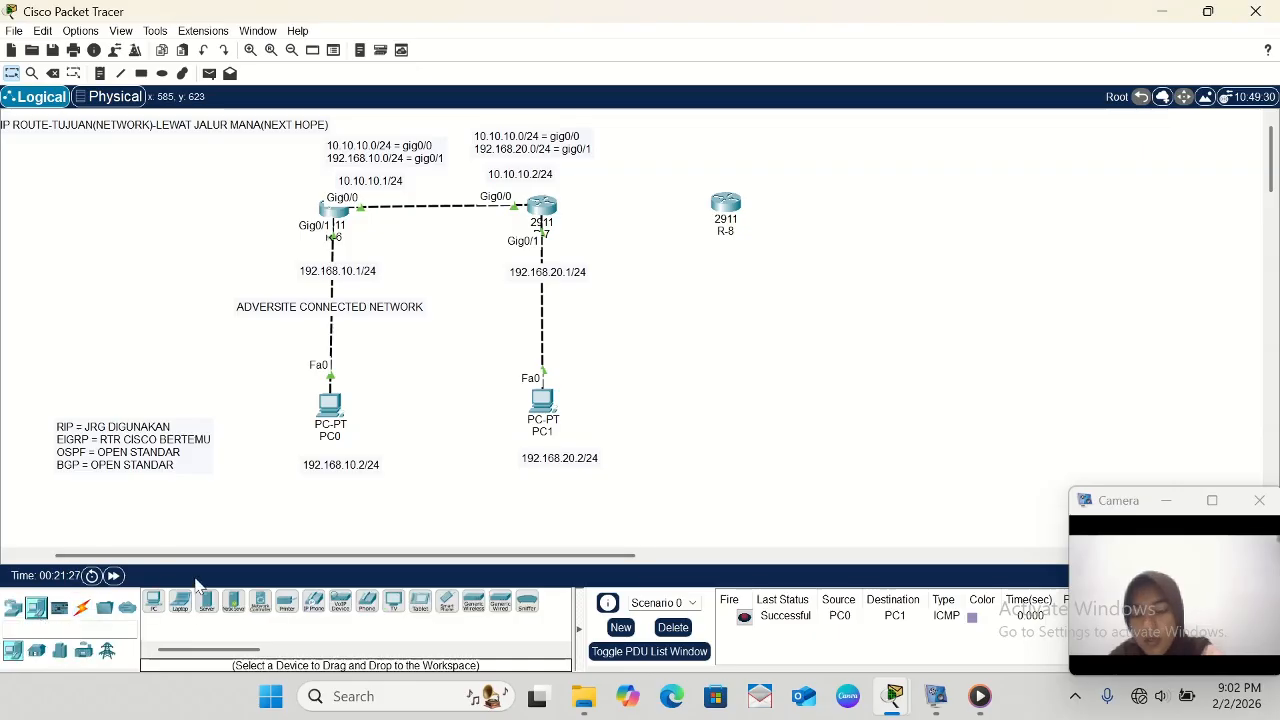
left_click(154, 605)
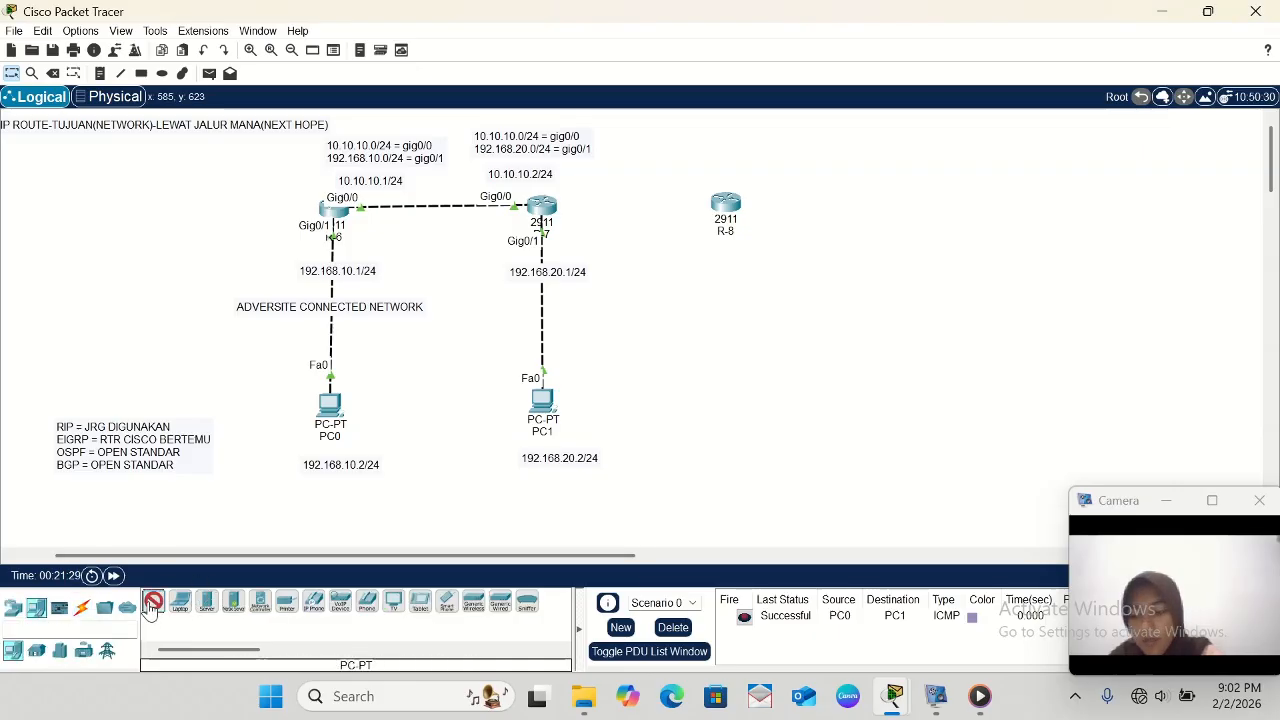
left_click(744, 387)
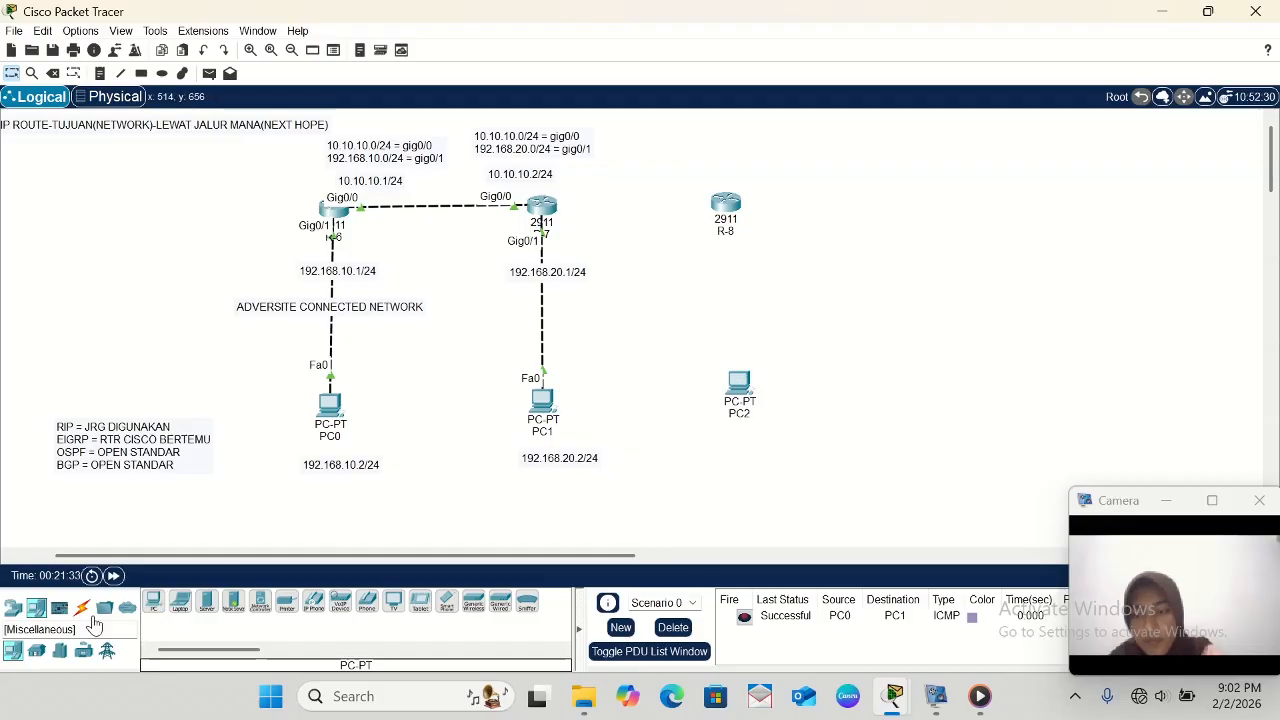
left_click(82, 610)
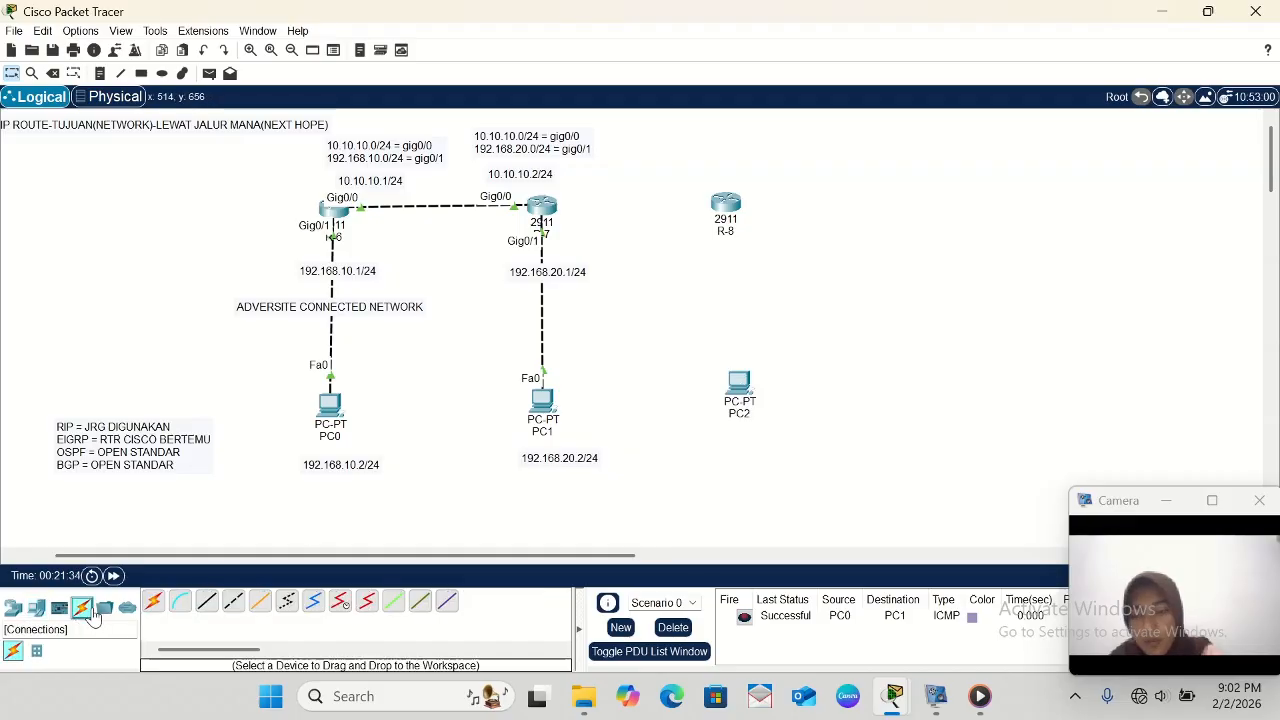
left_click(158, 603)
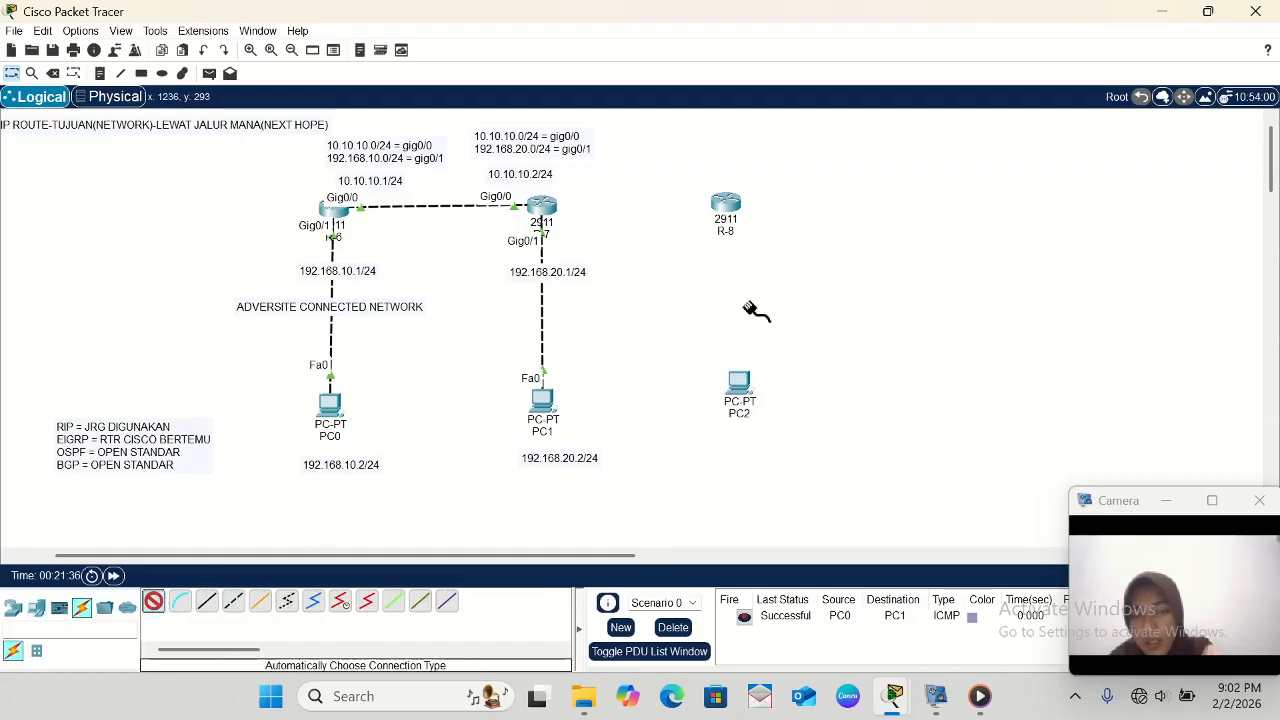
left_click(740, 383)
left_click(730, 212)
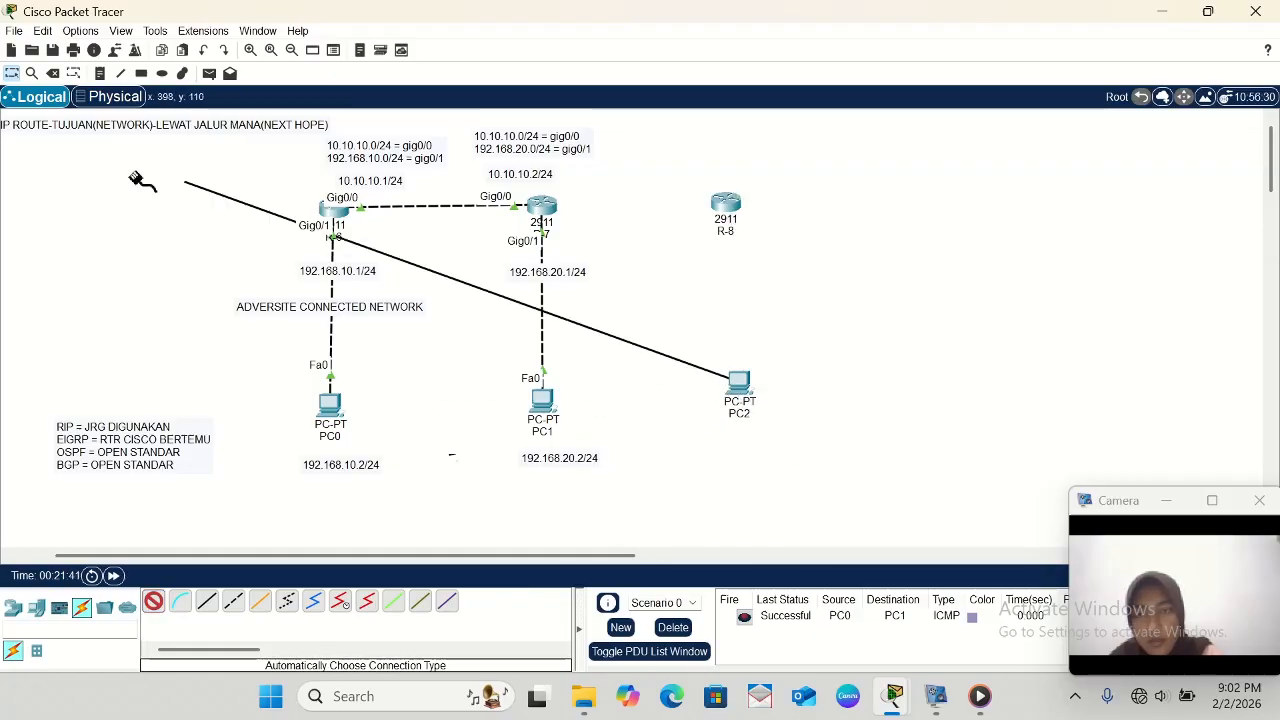
key("Escape")
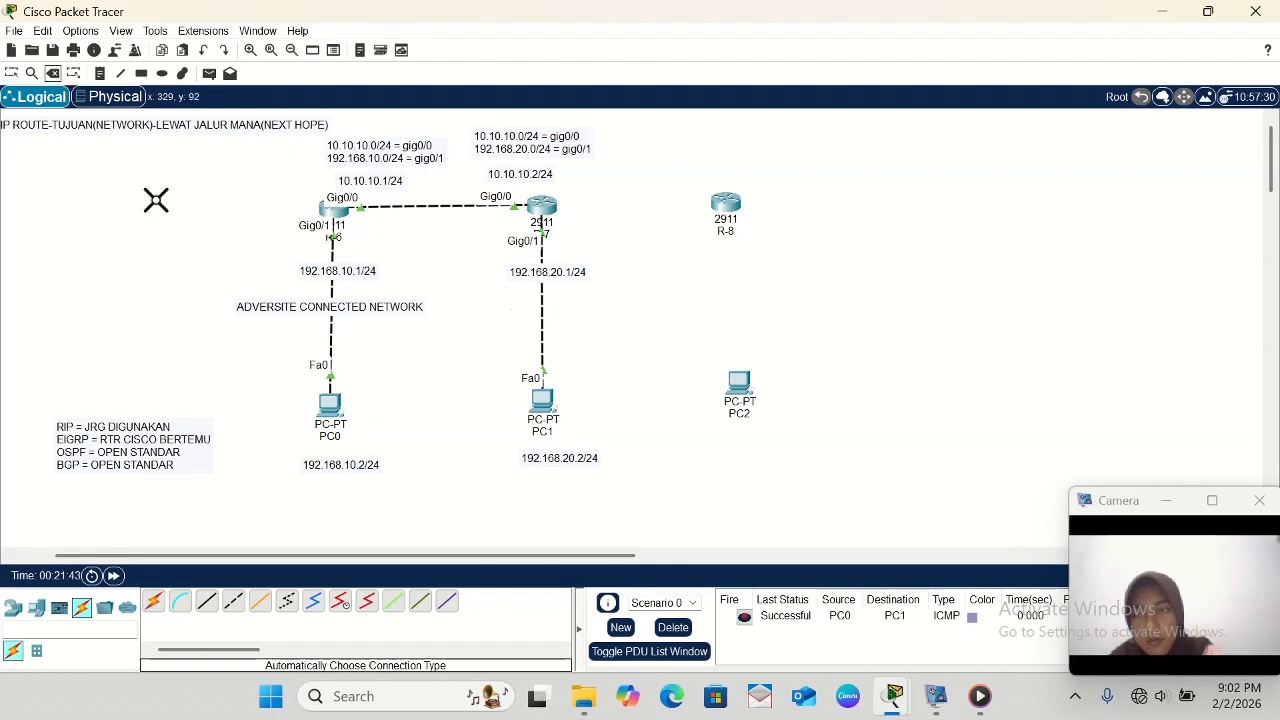
left_click(11, 73)
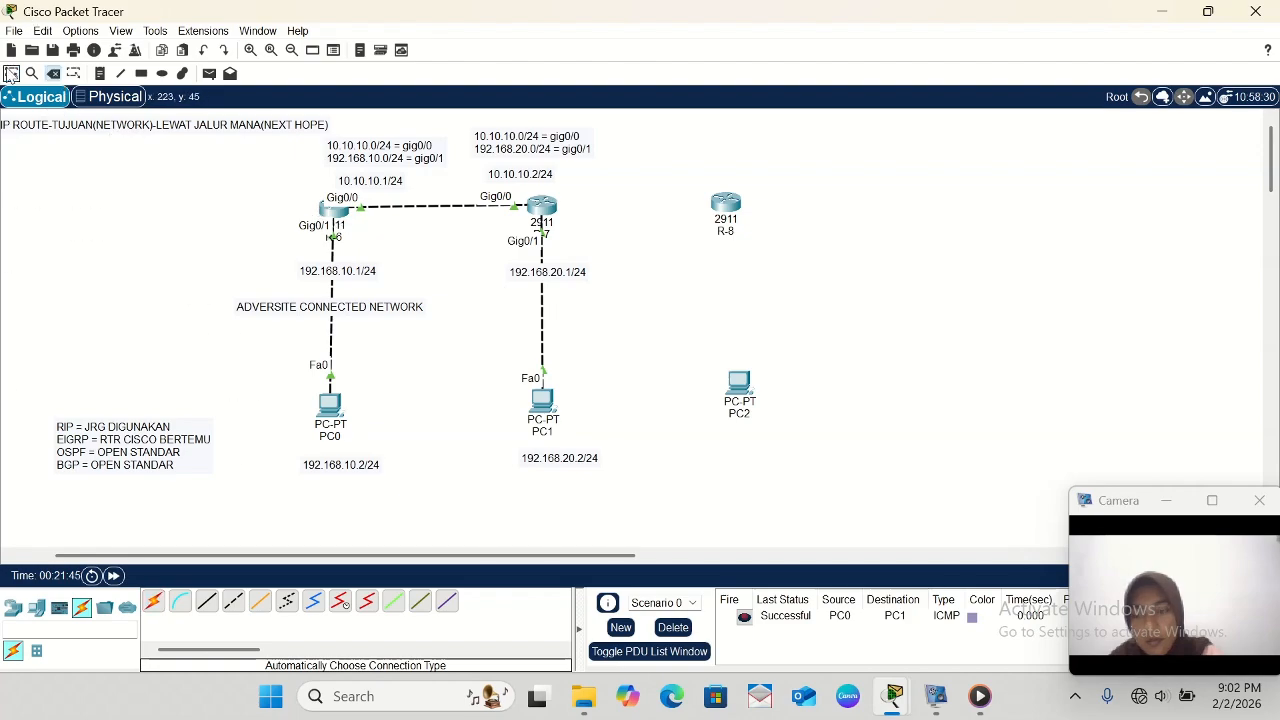
- Cable R-7 to R-8 using the automatically chosen connection type
left_click(153, 600)
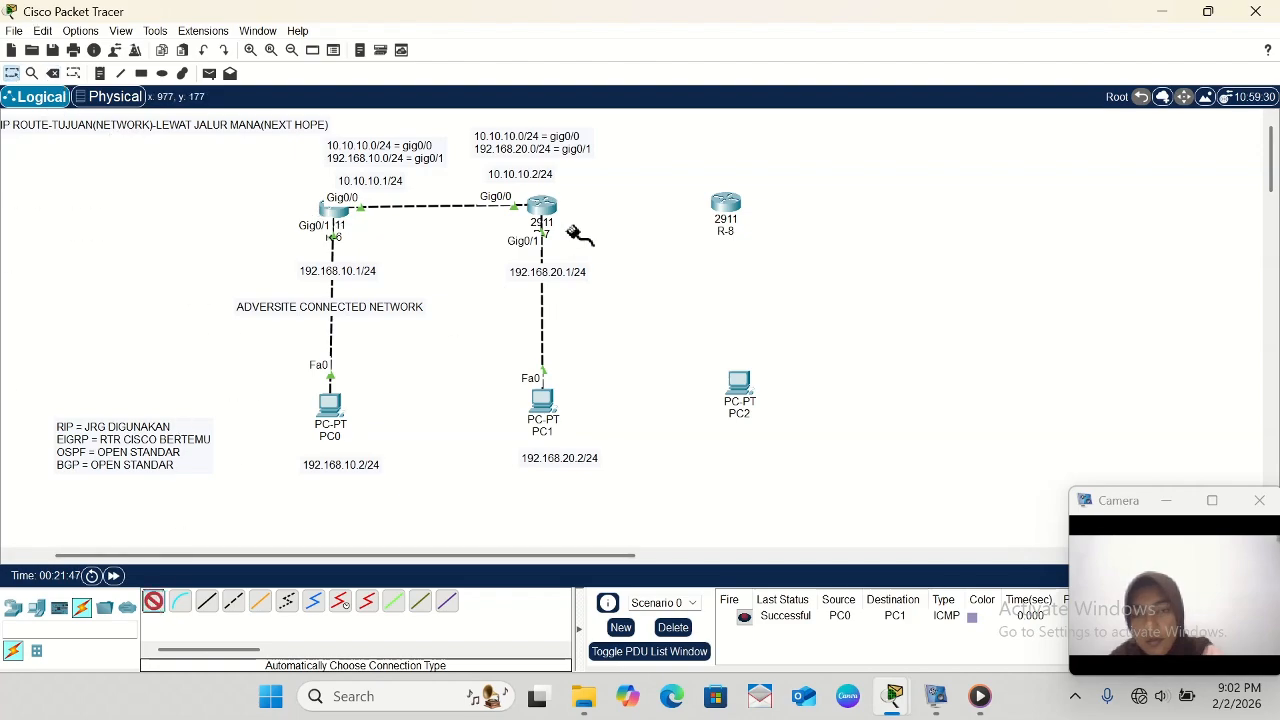
left_click(553, 211)
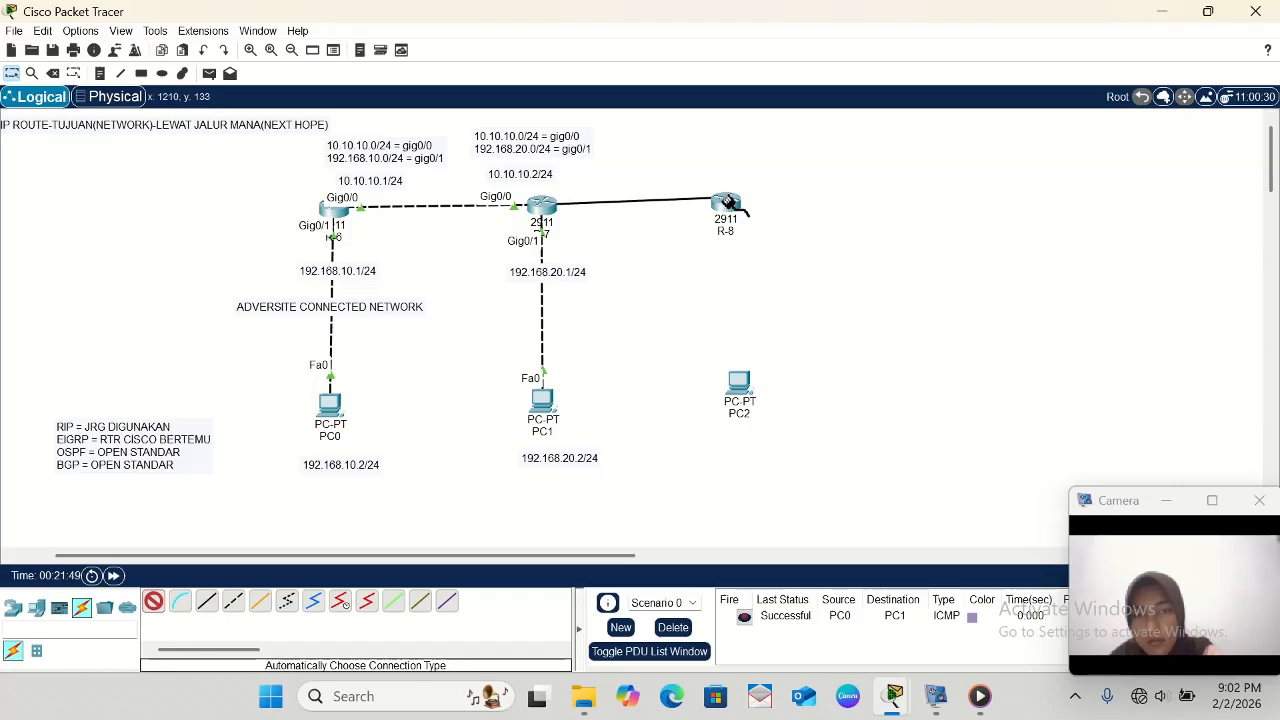
left_click(728, 205)
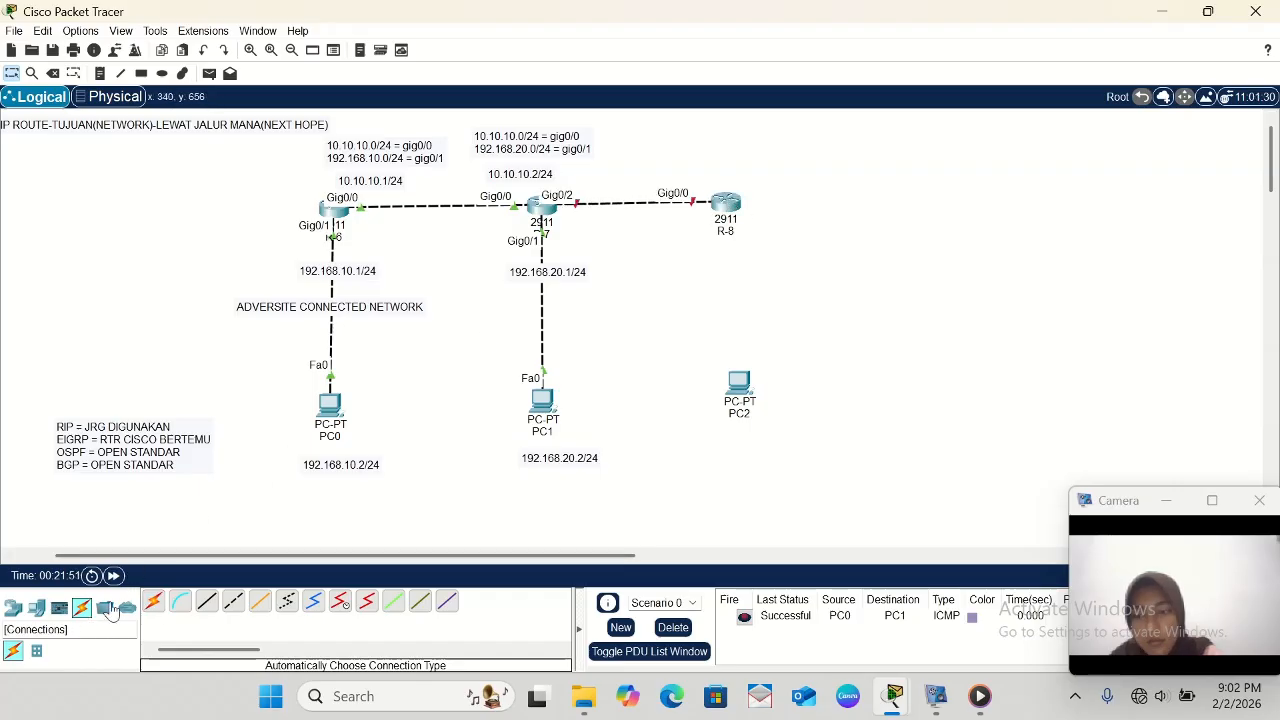
- Cable PC2 to R-8 with the automatically chosen connection type and align PC2 vertically beneath the router
left_click(153, 601)
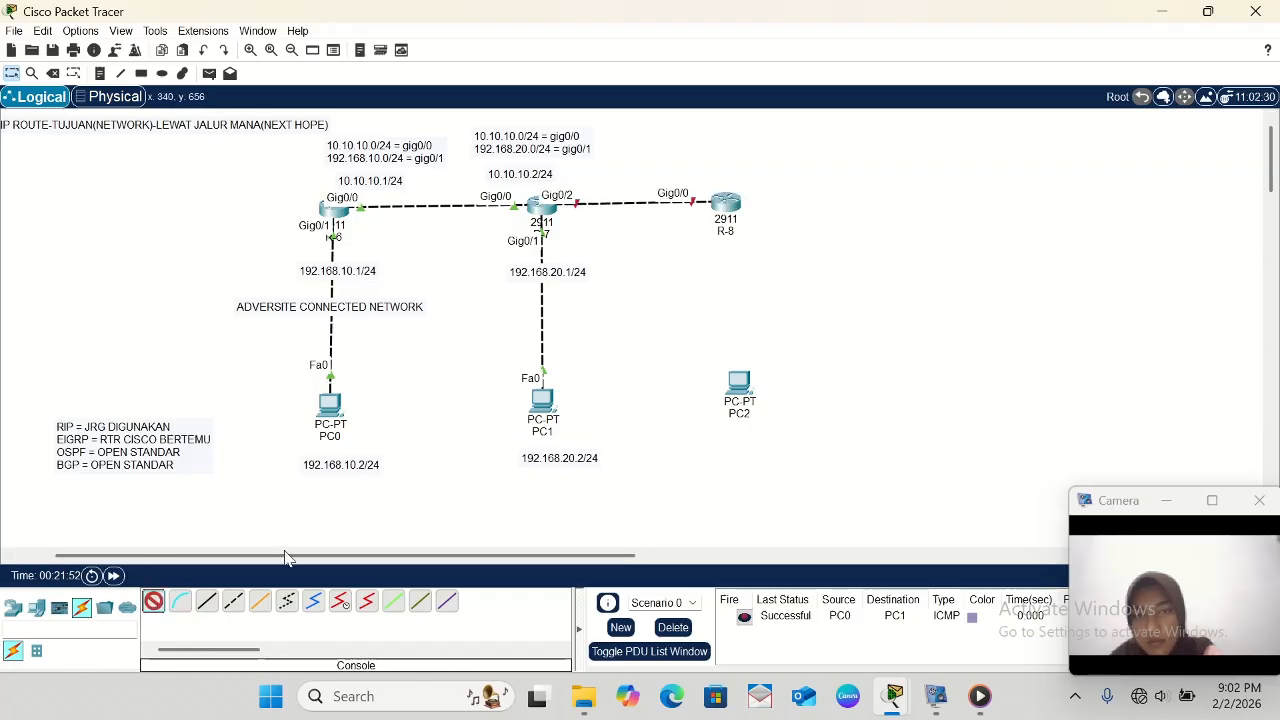
left_click(742, 385)
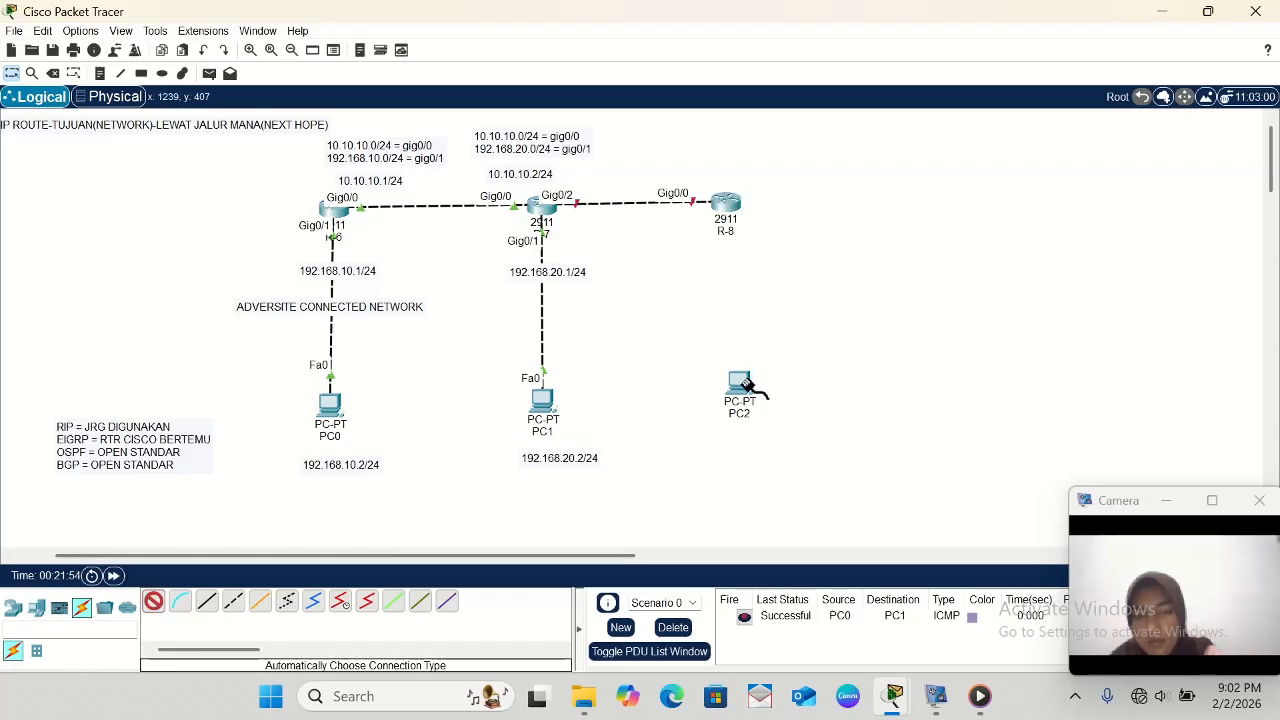
left_click(731, 208)
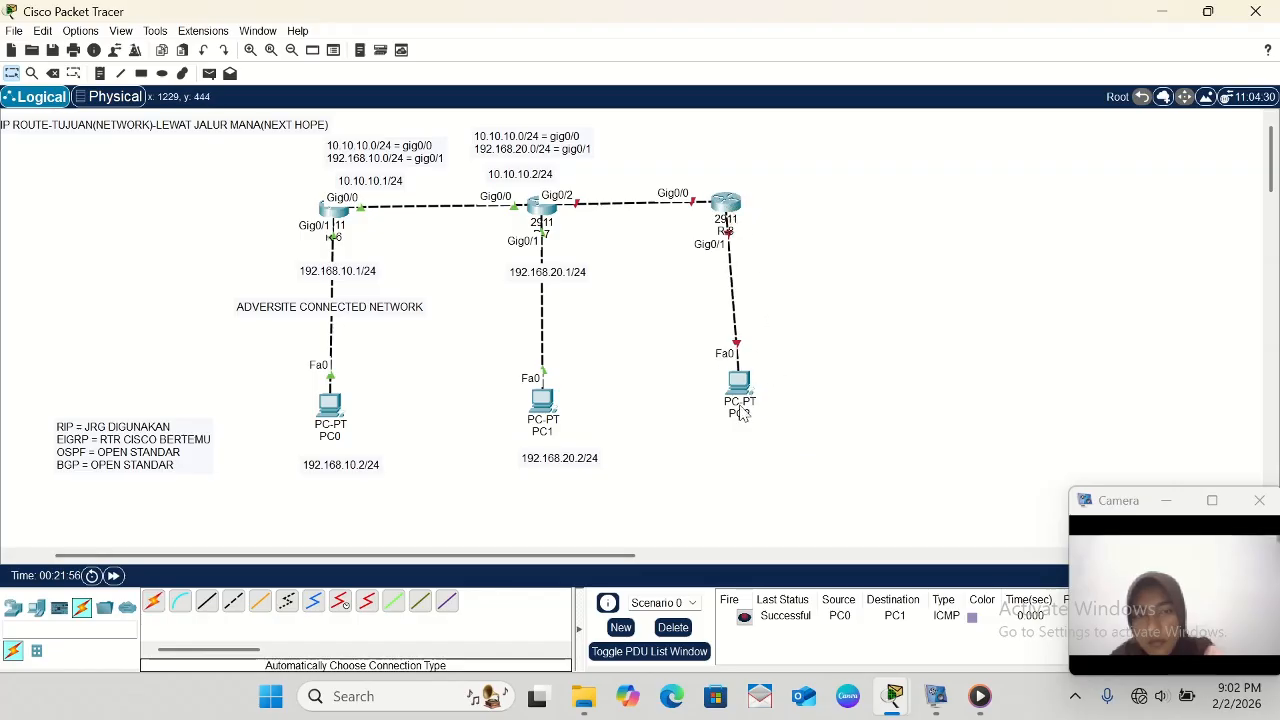
left_click_drag(741, 400, 728, 396)
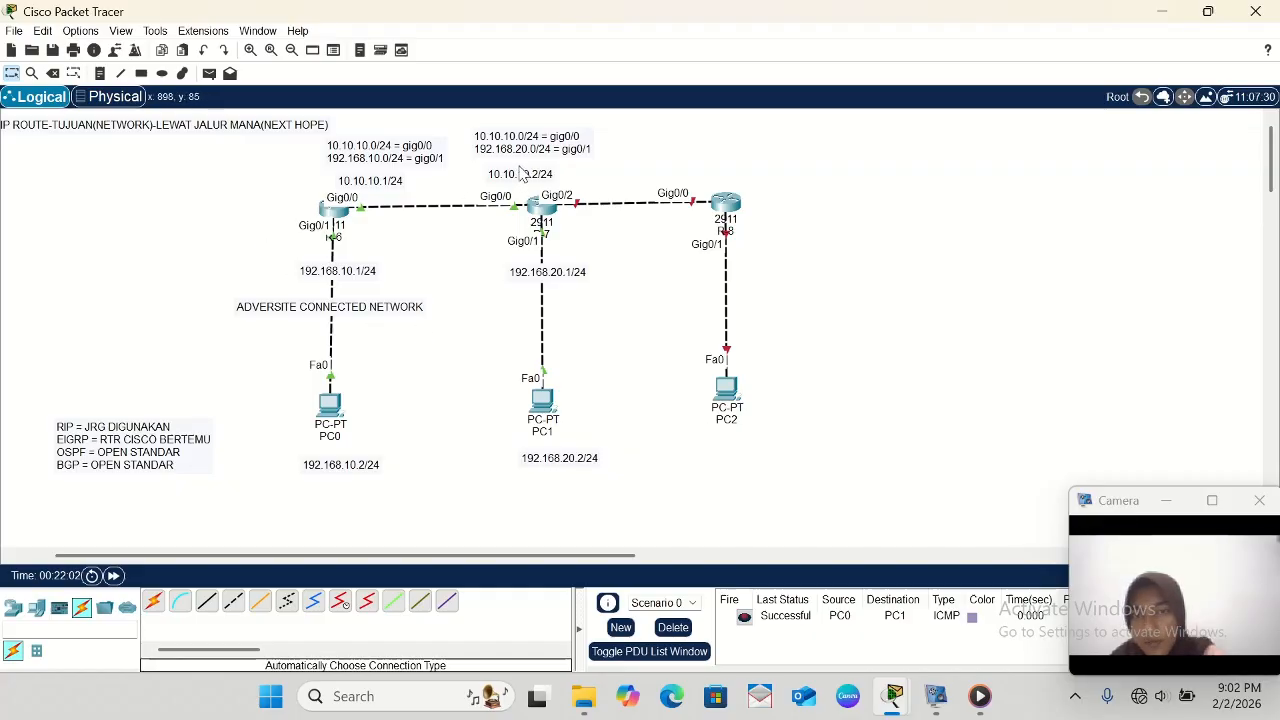
- Label the R-7 to R-8 link with the notes 20.20.20.1/24 above R-7's end and 20.20.20.2/24 above R-8's end
left_click(100, 77)
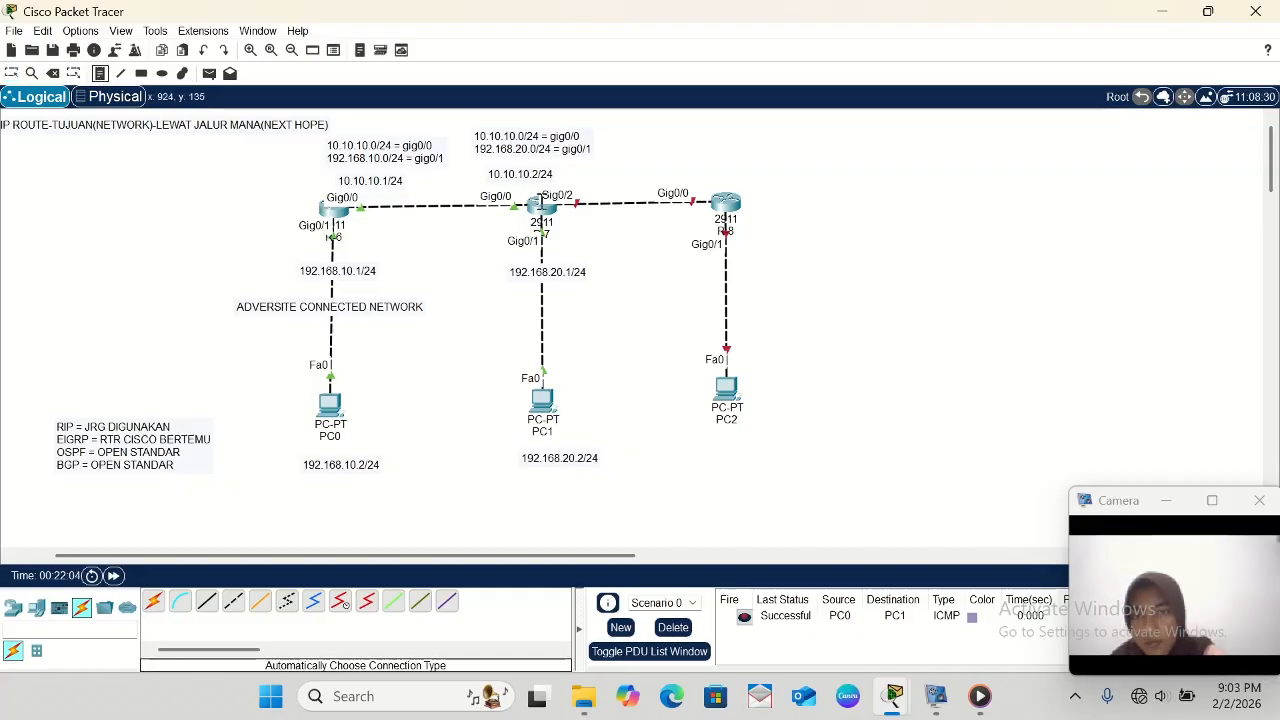
left_click(563, 174)
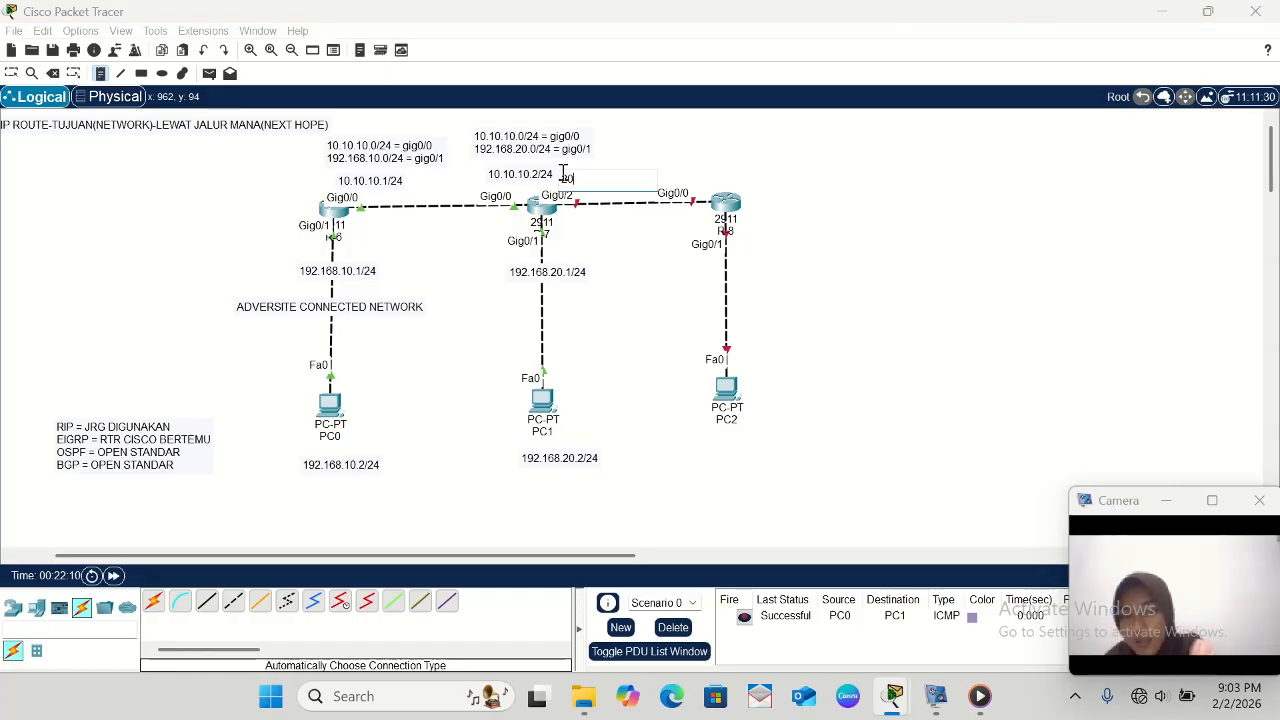
type(".20.20.1/24")
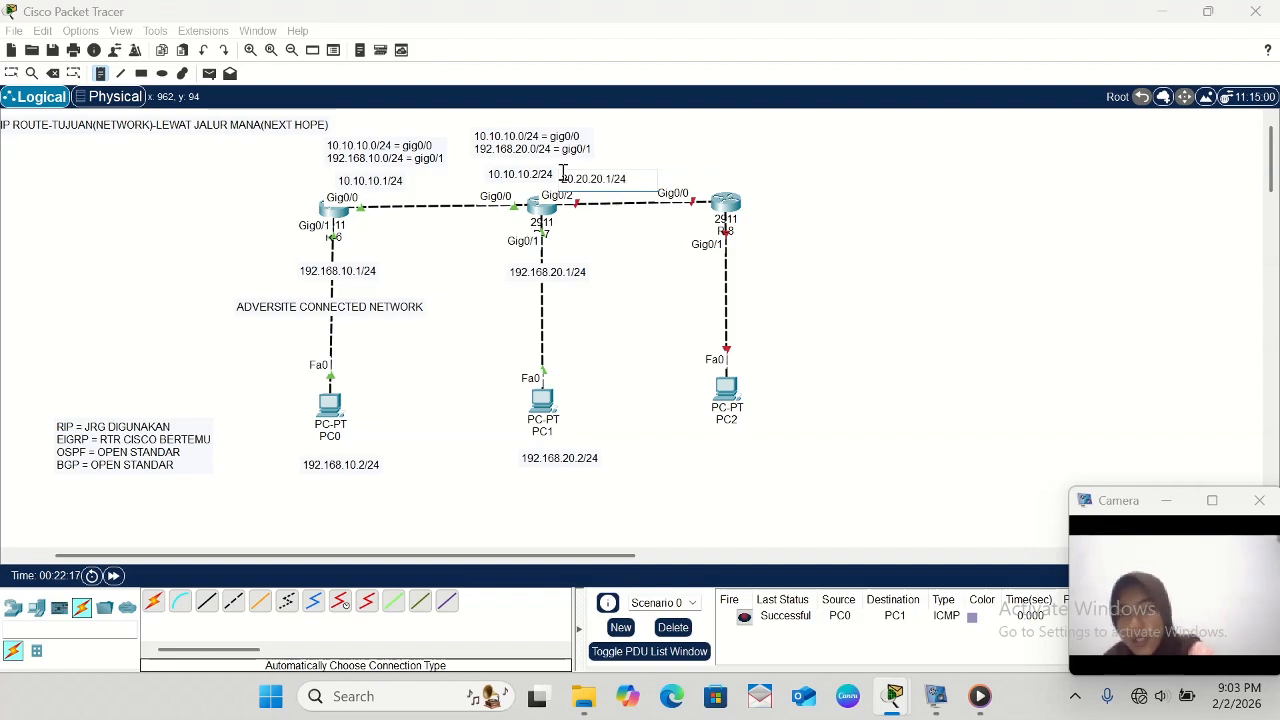
left_click(672, 176)
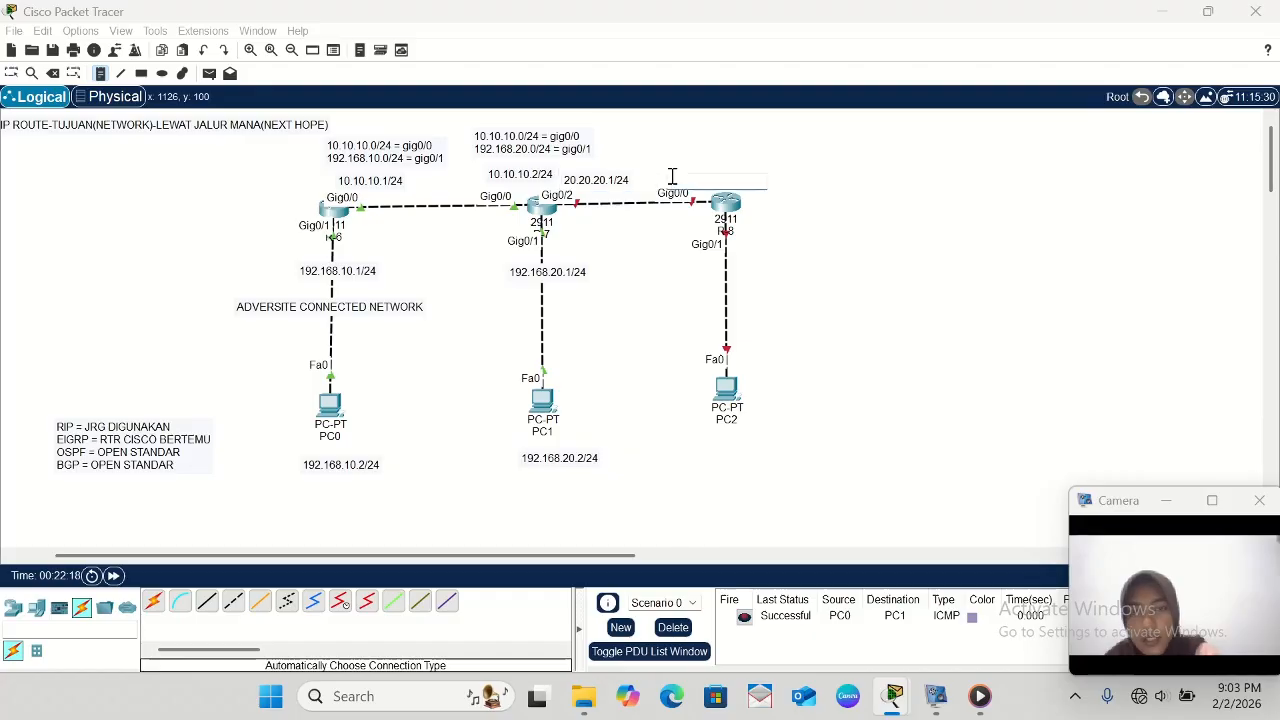
type("20")
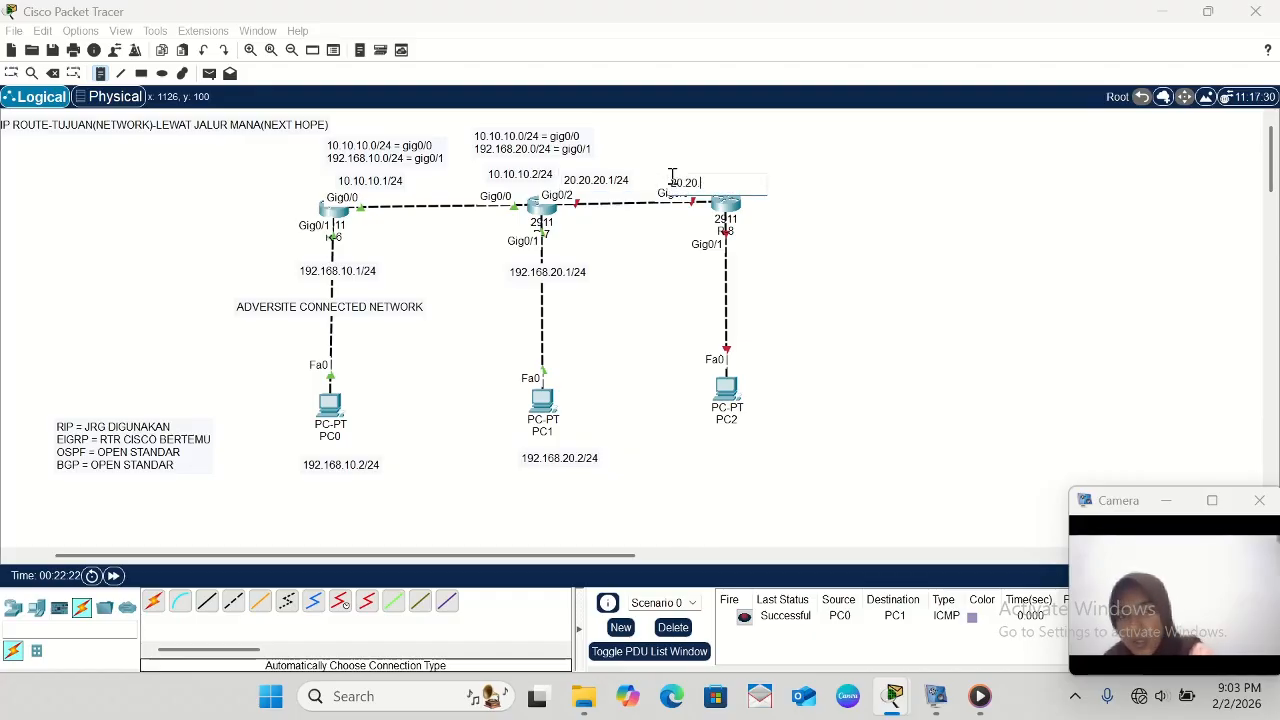
type(".20.2/20.2/24")
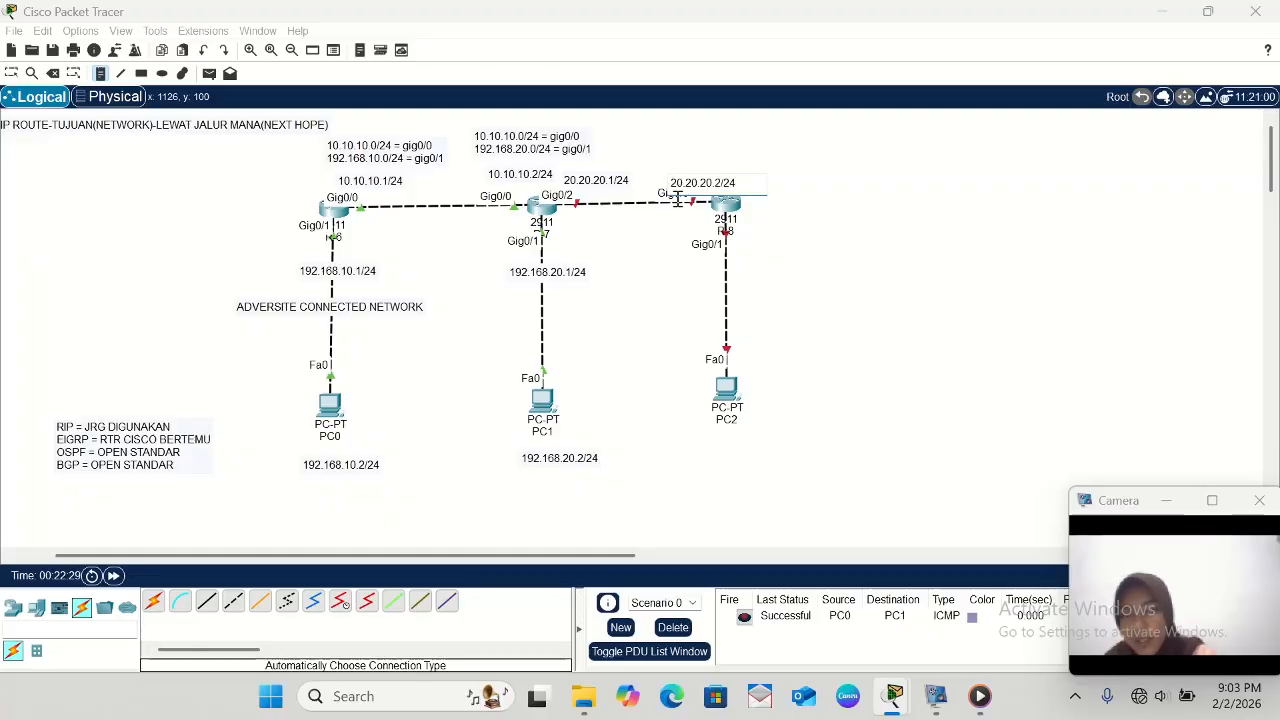
- Add the note 192.168.30.1/24 below R-8's Gig0/1 port on the link to PC2
left_click(673, 267)
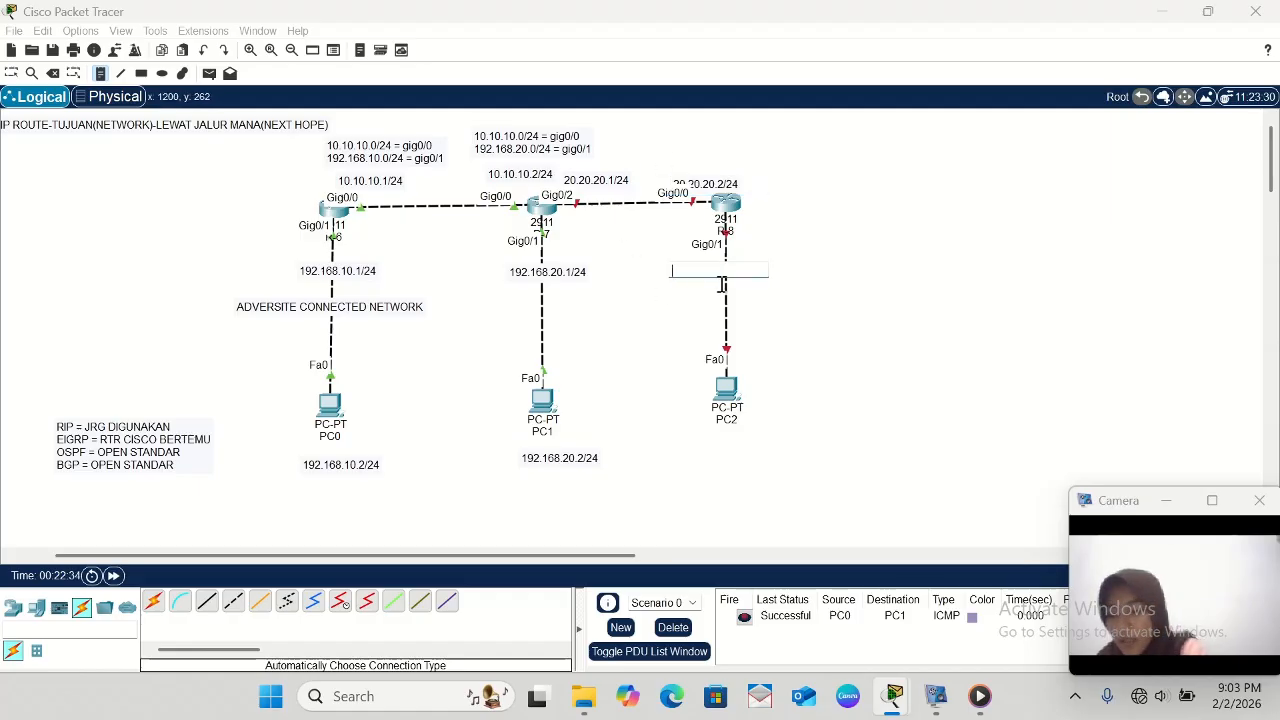
type("192.168")
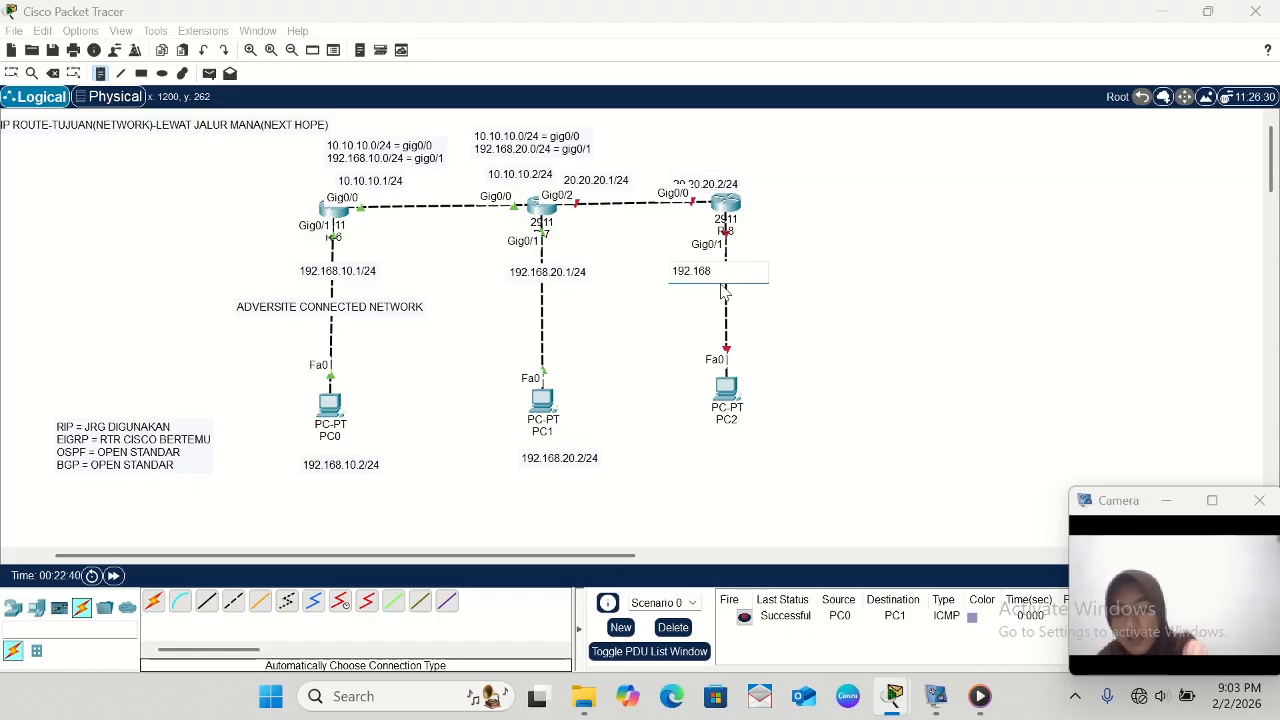
type(".30.1/24")
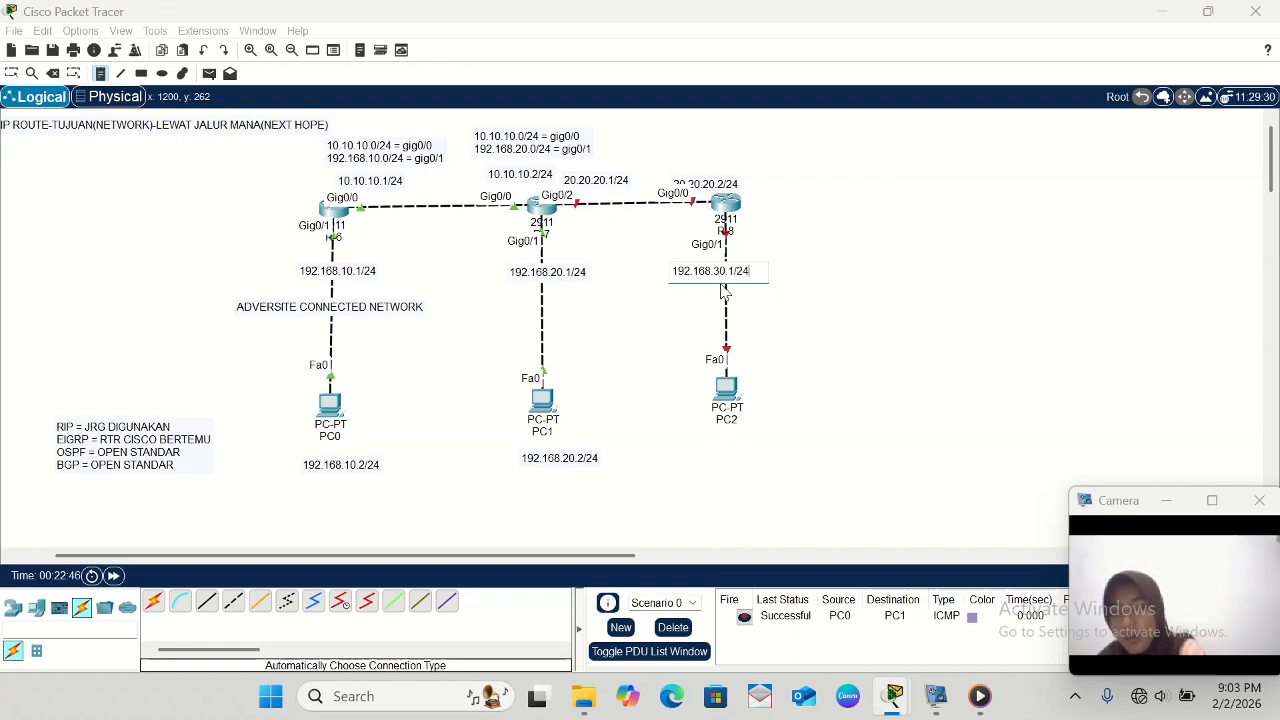
- Add the note 192.168.30.2/24 beneath PC2 and return to the selection tool
left_click(709, 450)
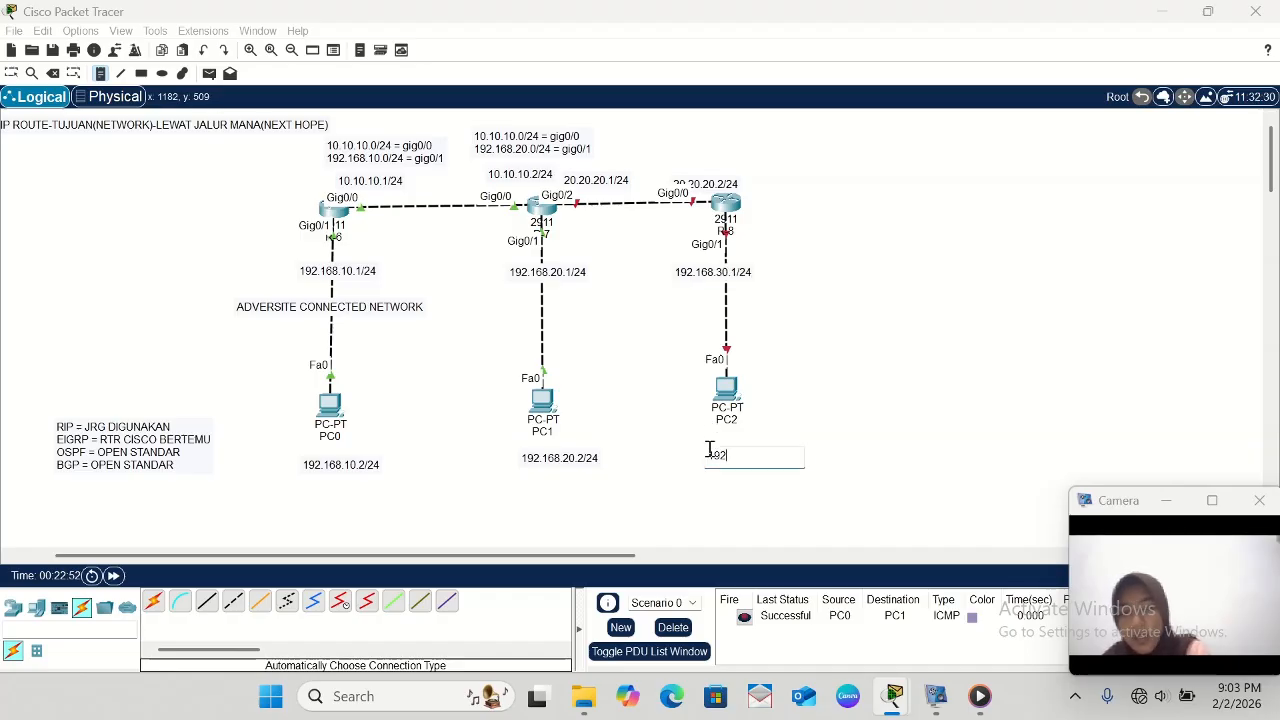
type("192.168.30.2")
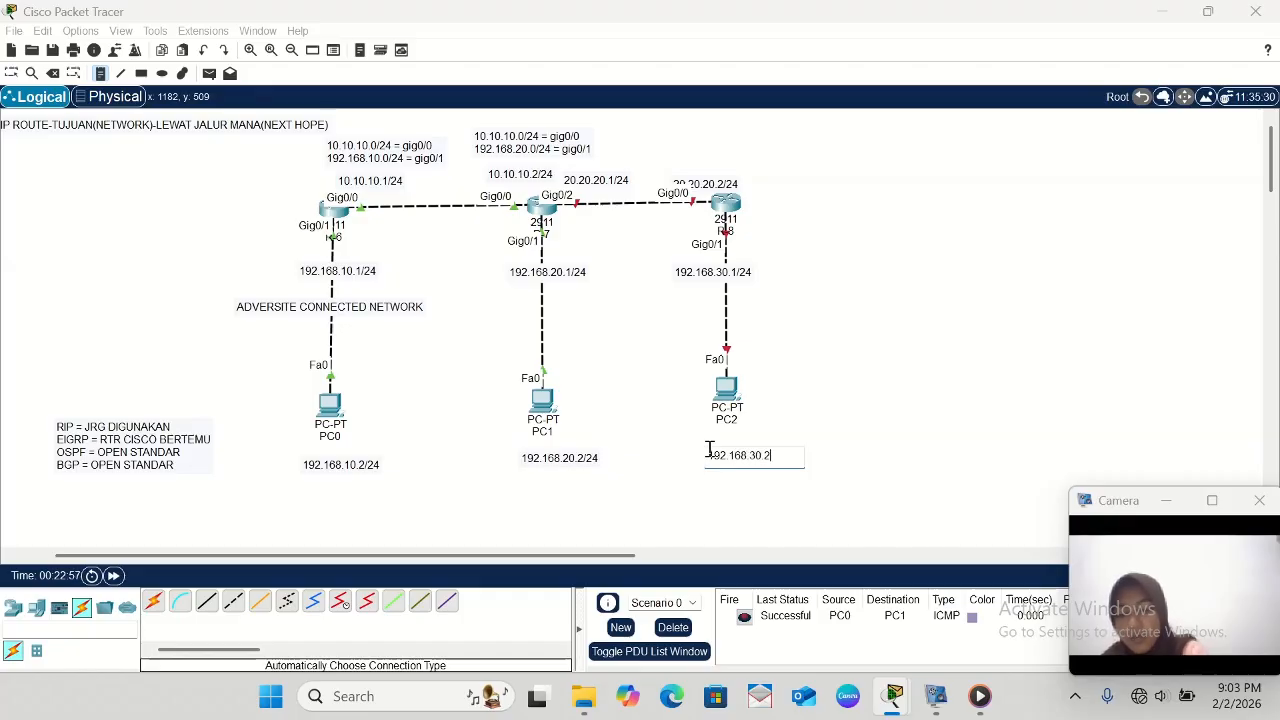
type("/24")
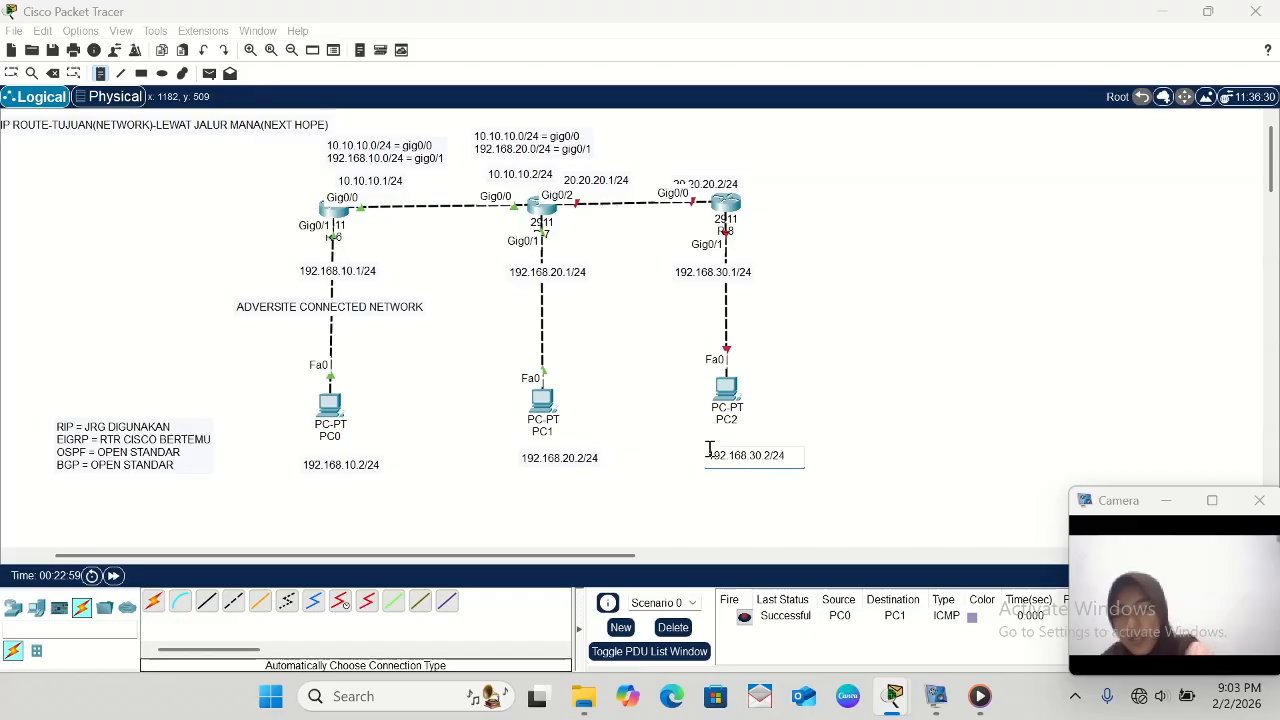
left_click(8, 77)
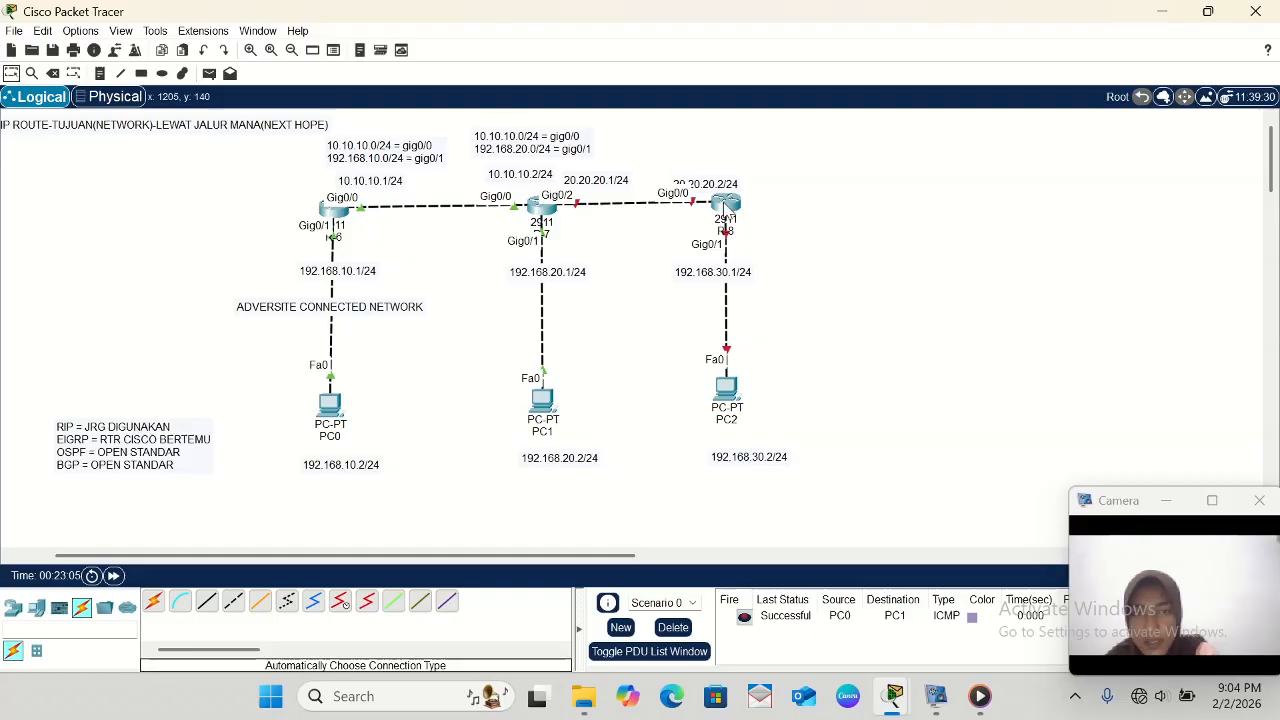
- Open R-7's command line and enable its interface gig0/2 with no sh
mouse_move(726, 208)
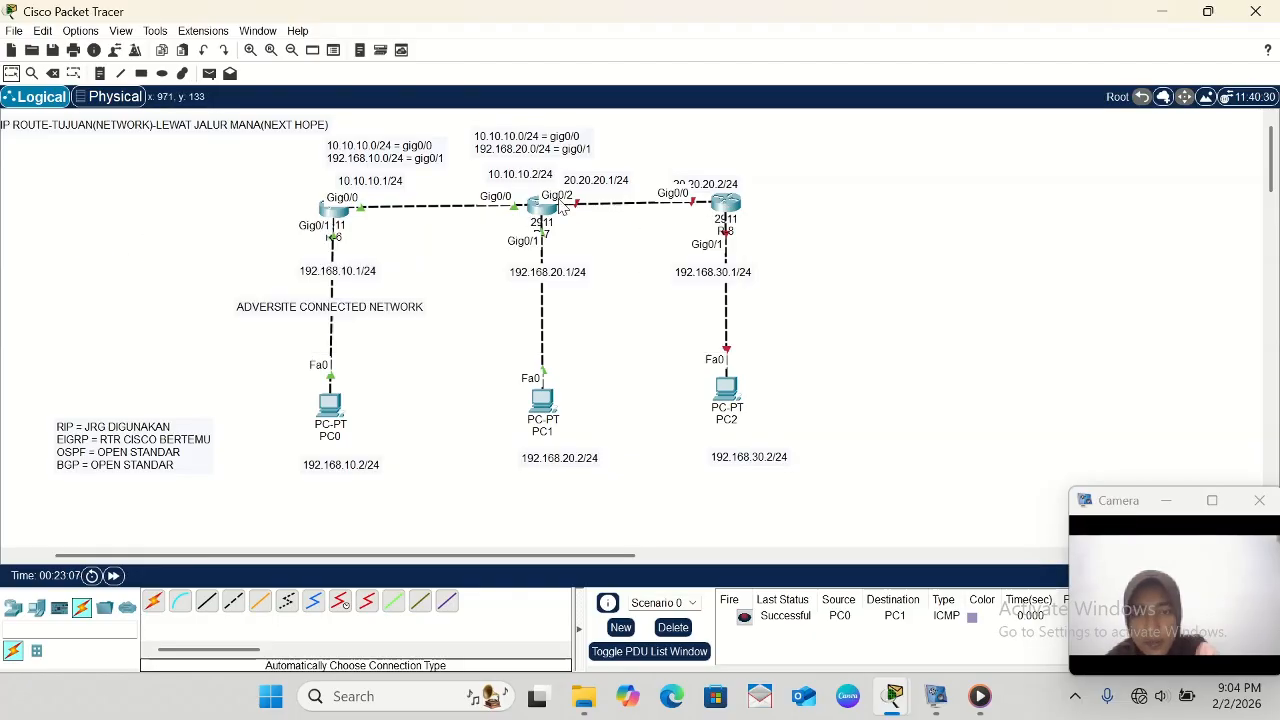
mouse_move(539, 210)
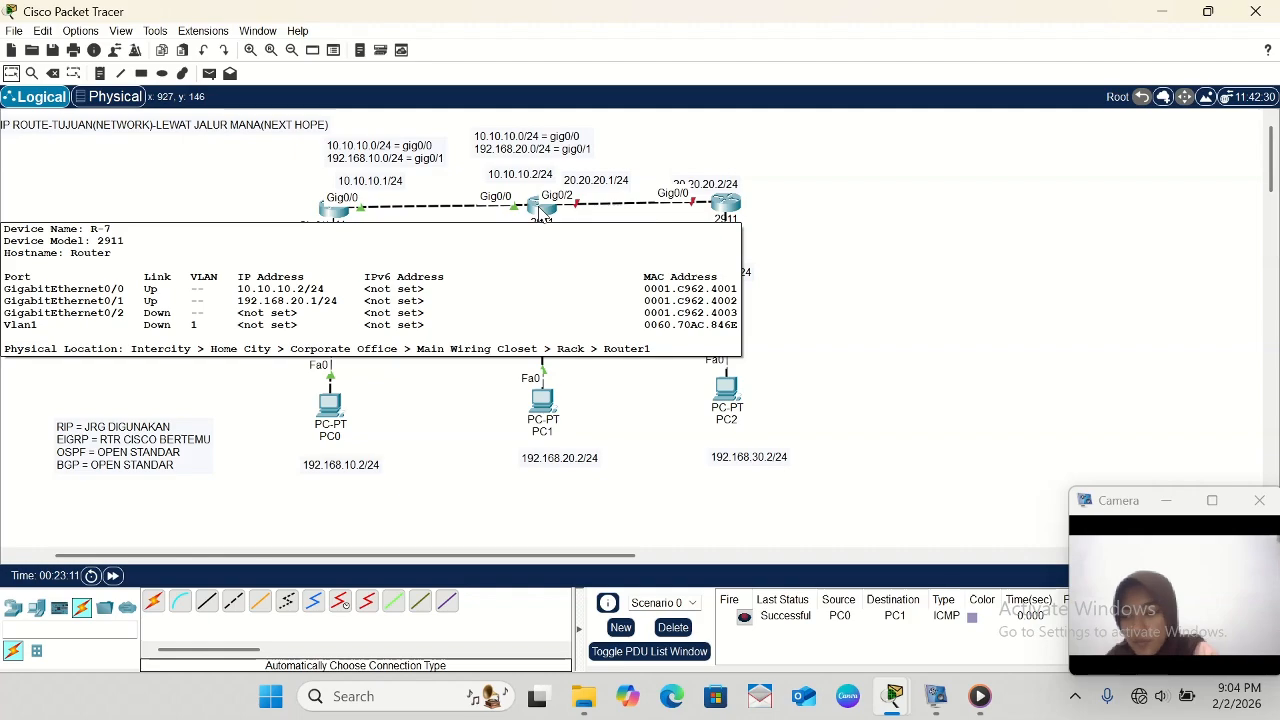
left_click(539, 210)
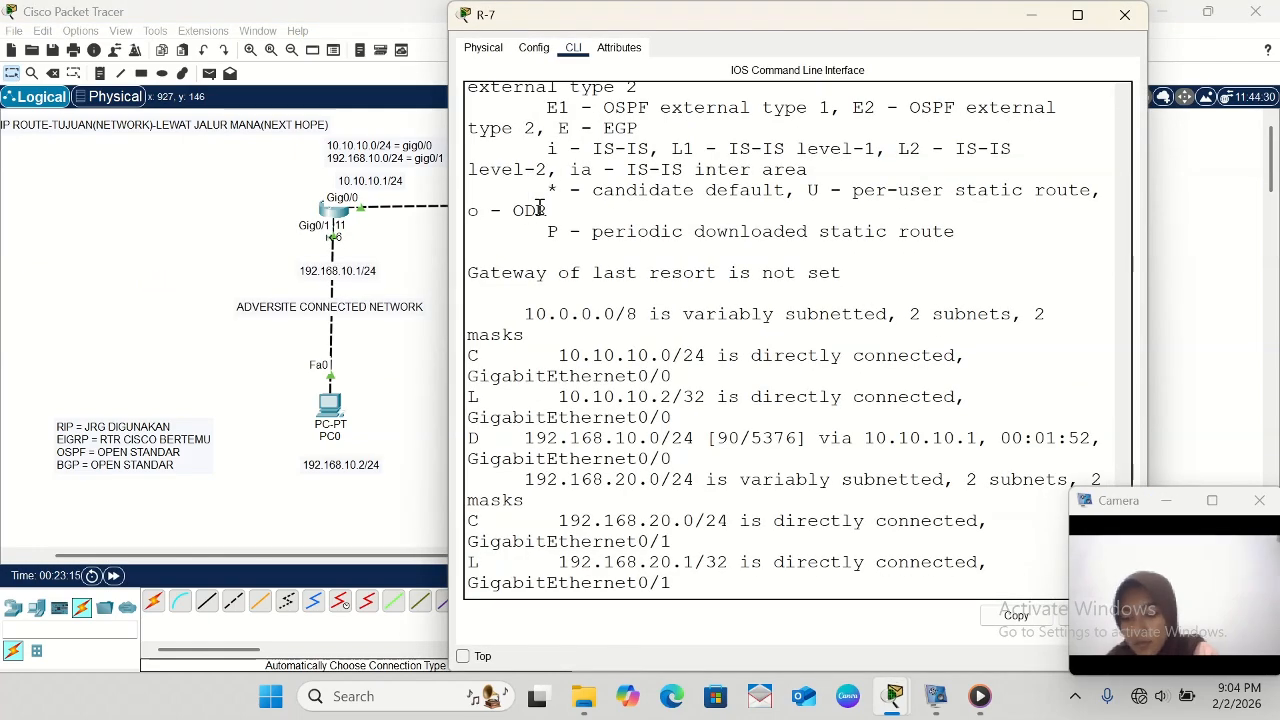
scroll(605, 414, "down", 1)
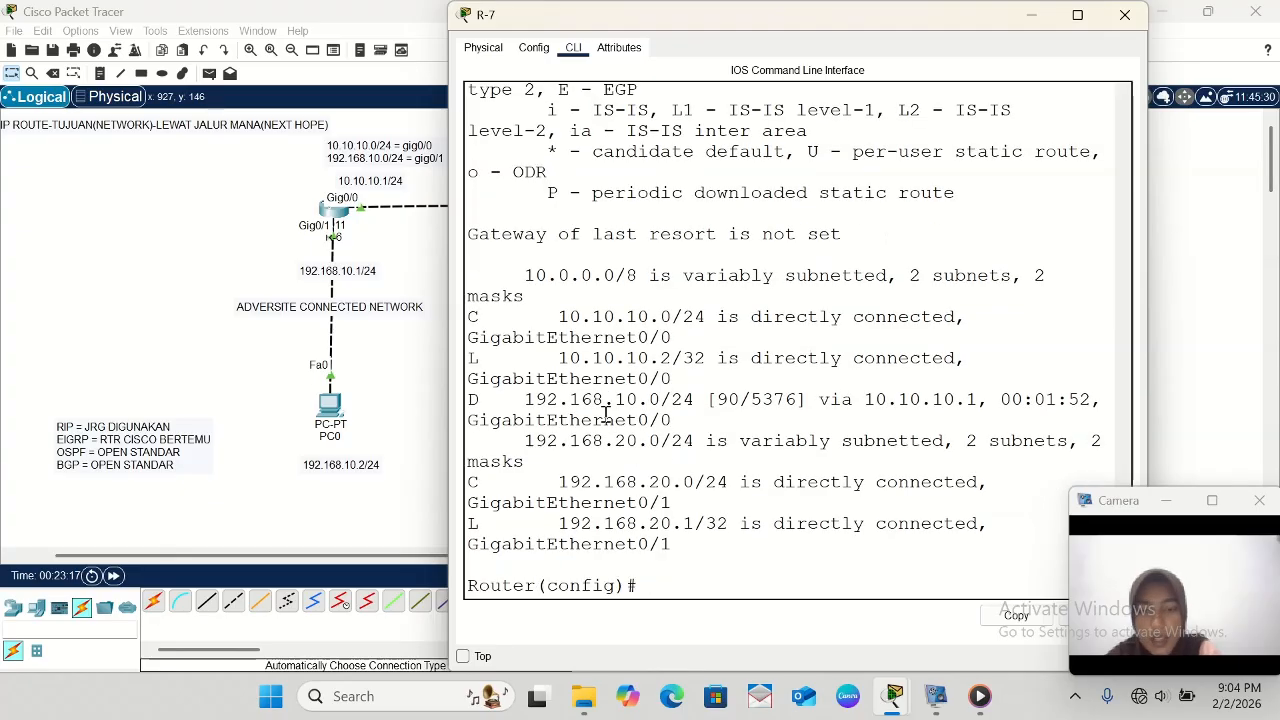
scroll(318, 428, "right", 10)
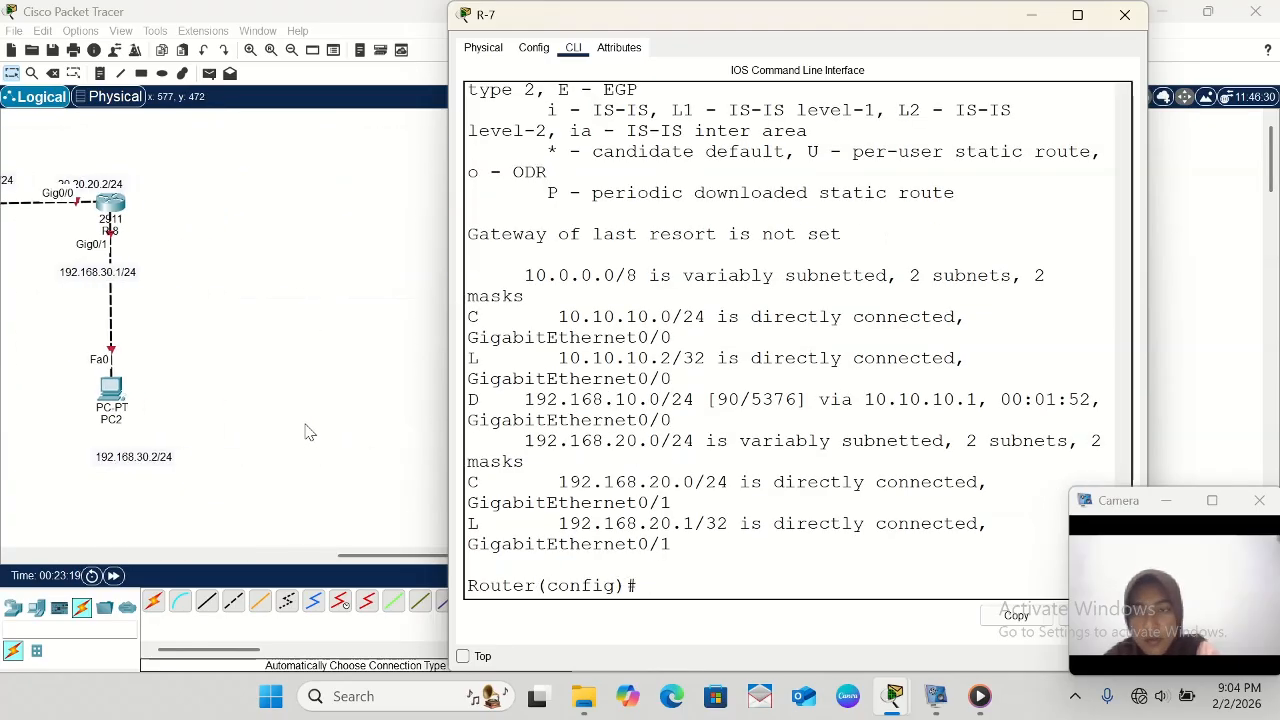
scroll(310, 432, "left", 5)
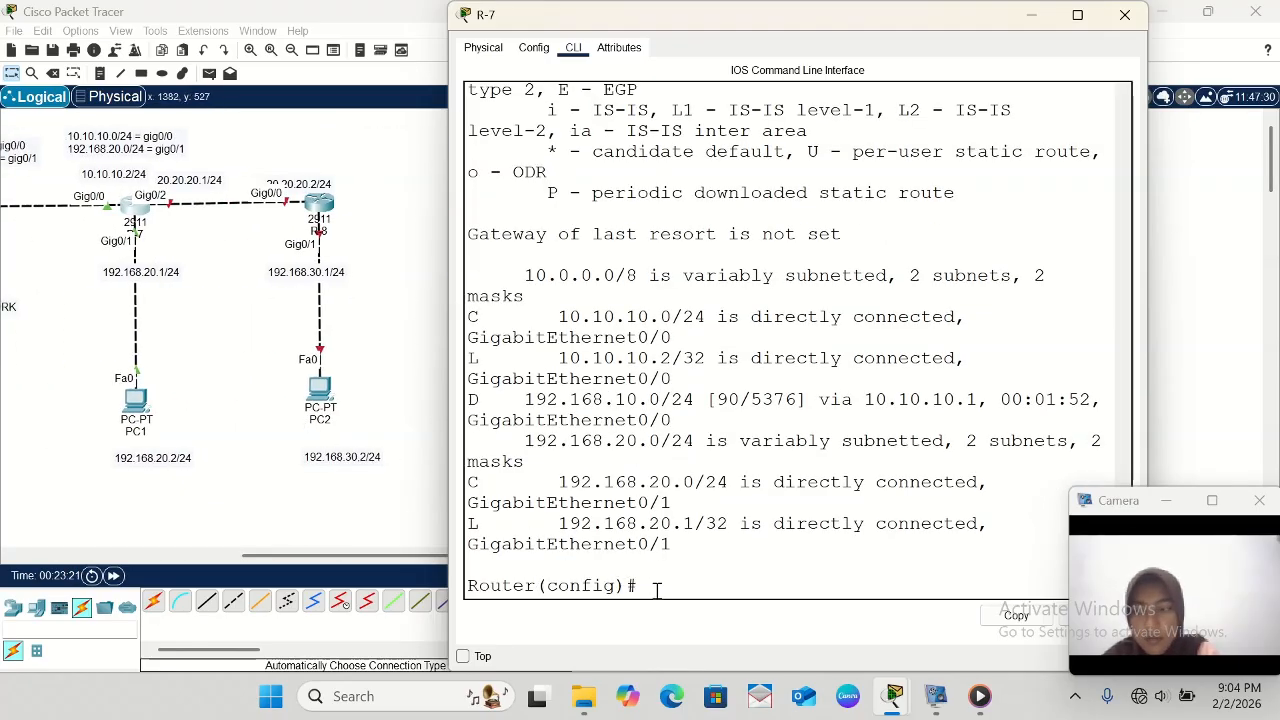
type("int gig")
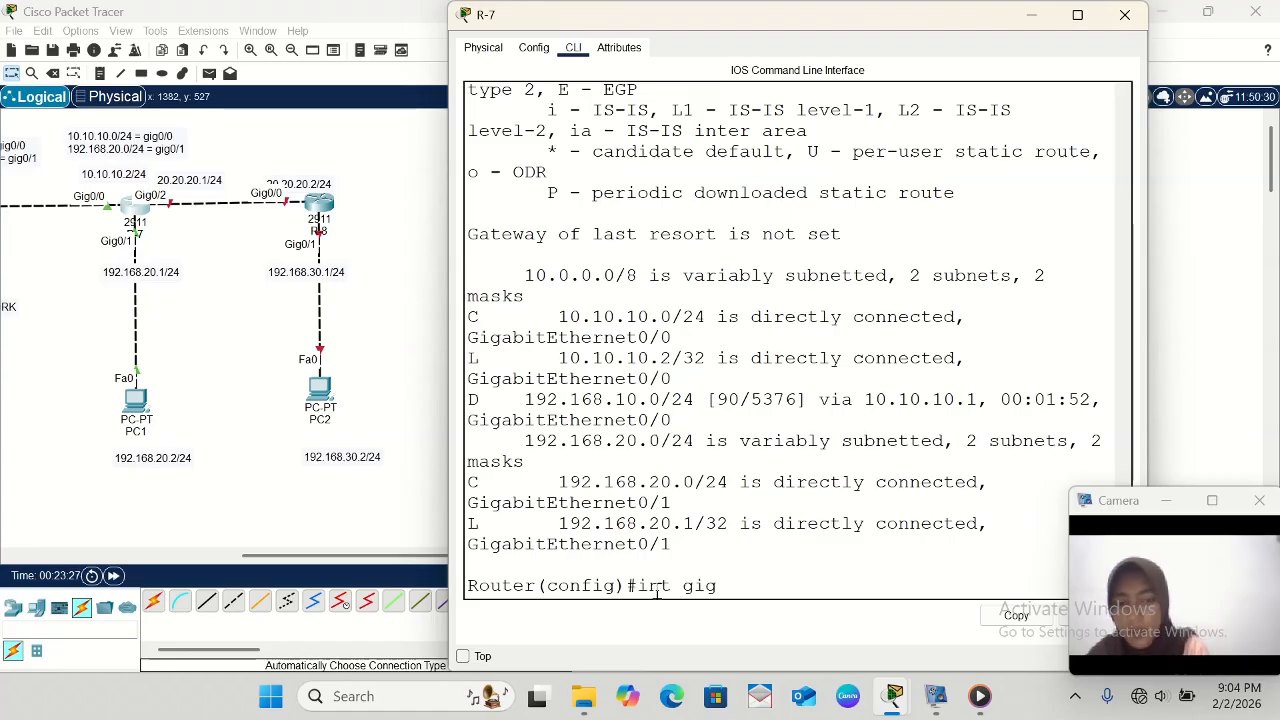
type("0/")
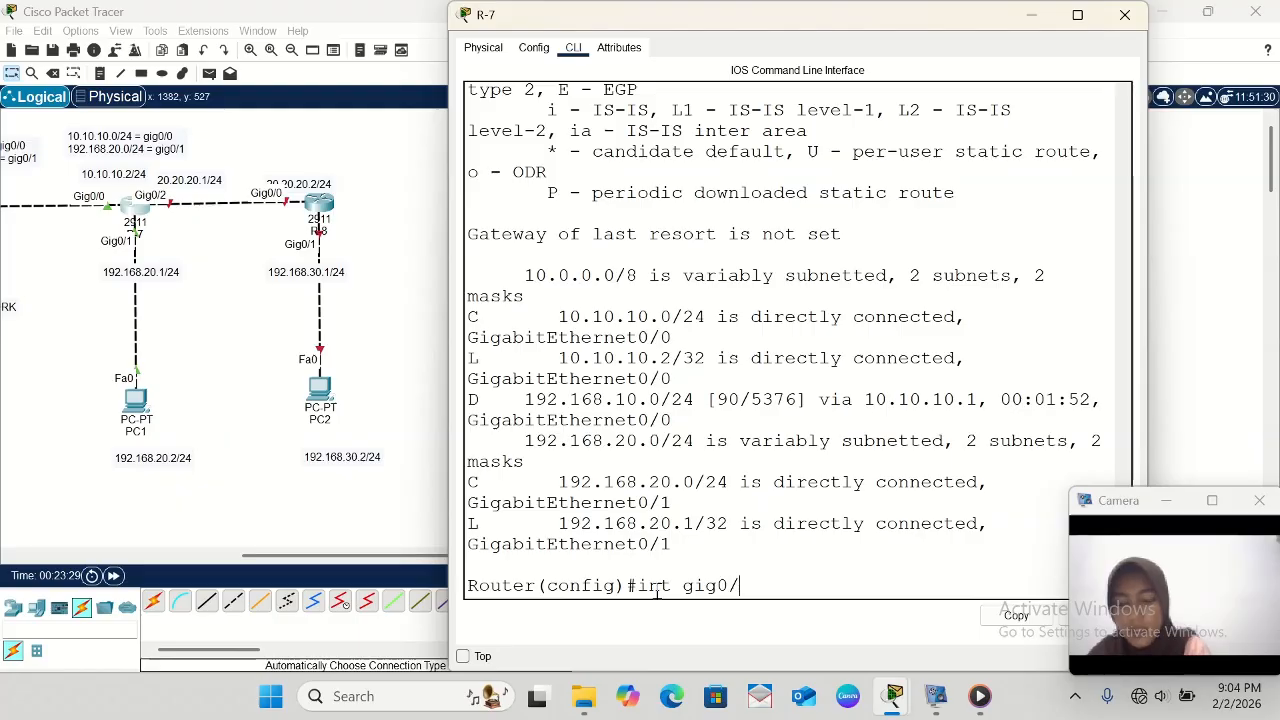
type("21")
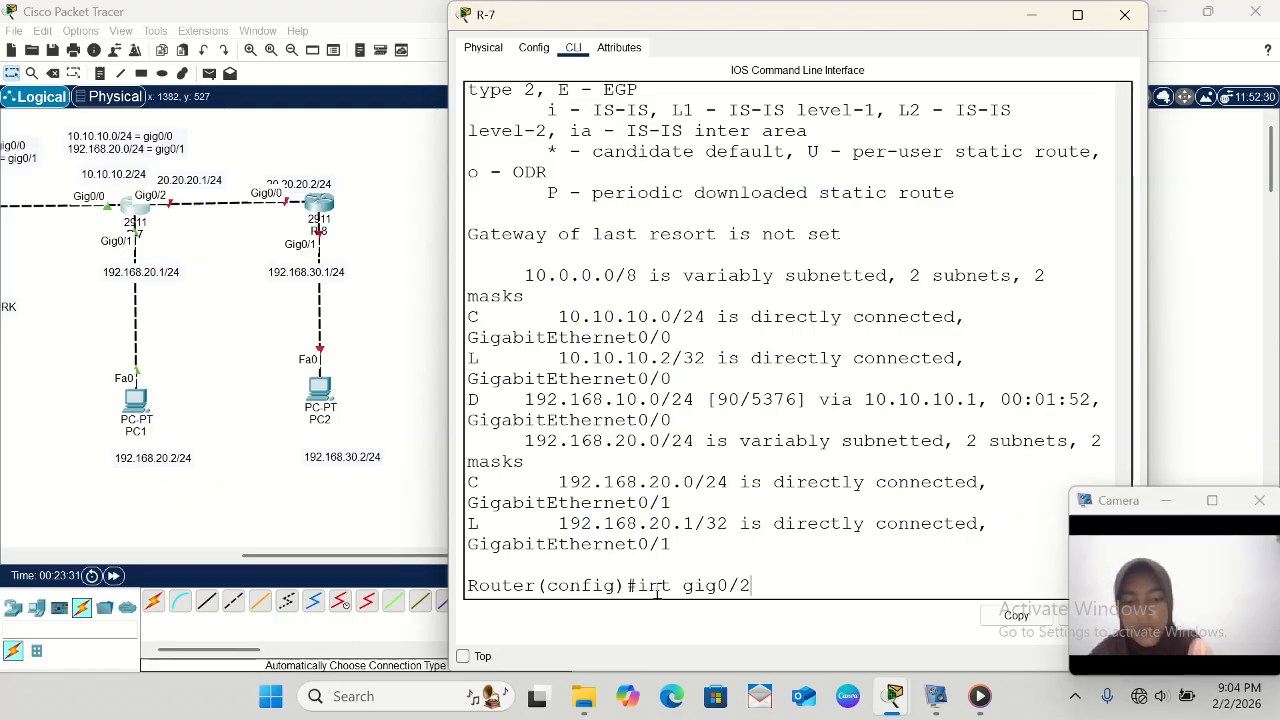
key("Return")
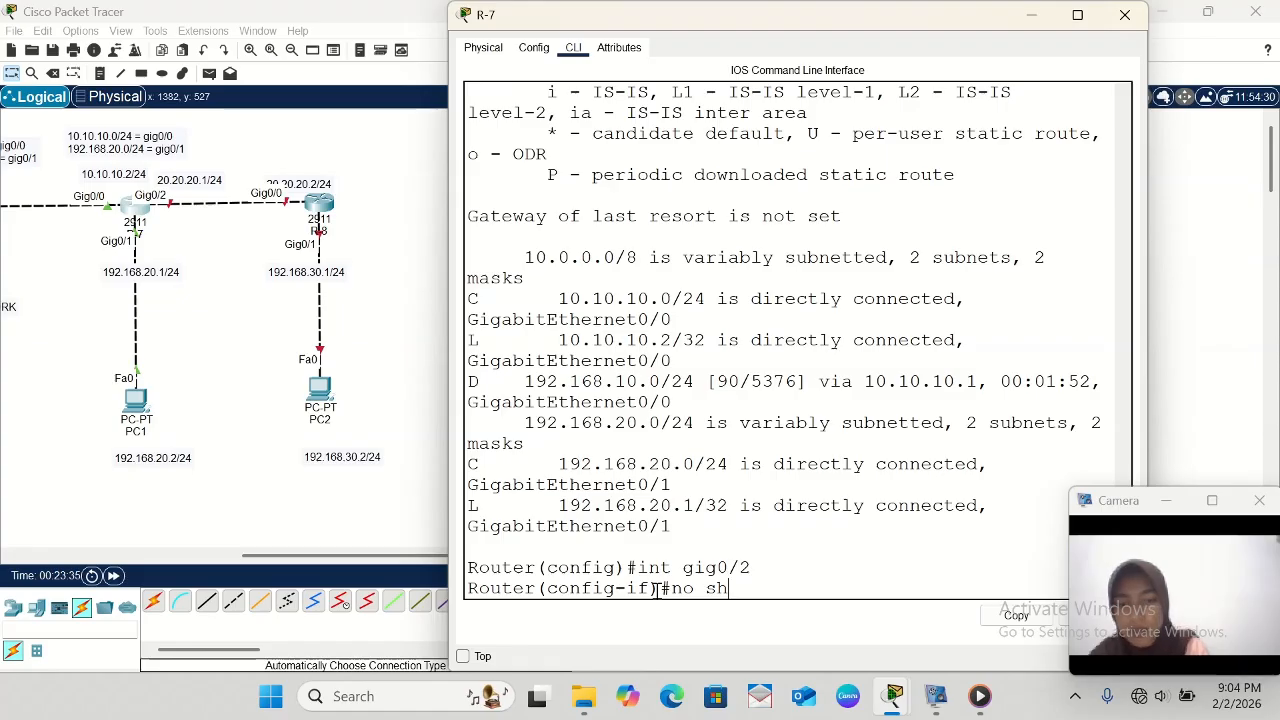
key("Return")
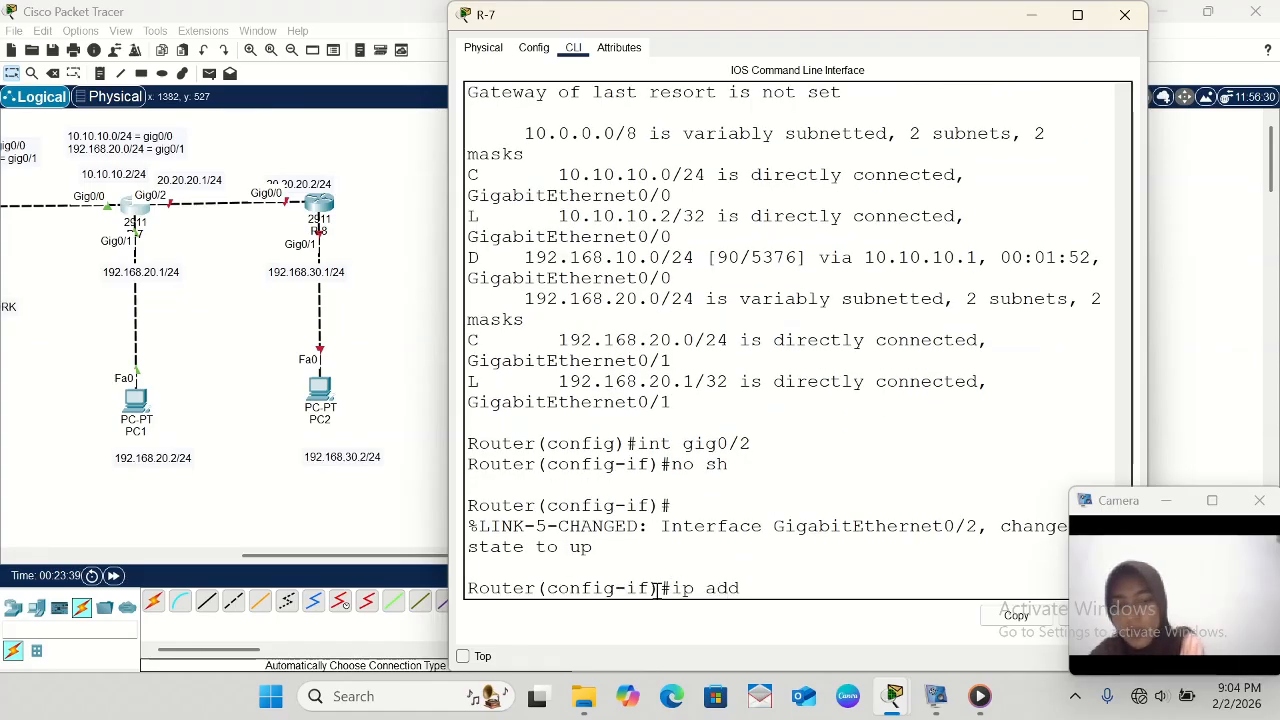
- Assign IP address 20.20.20.1 with mask 255.255.255.0 to R-7's gig0/2 and exit interface configuration
type("ip add 20.")
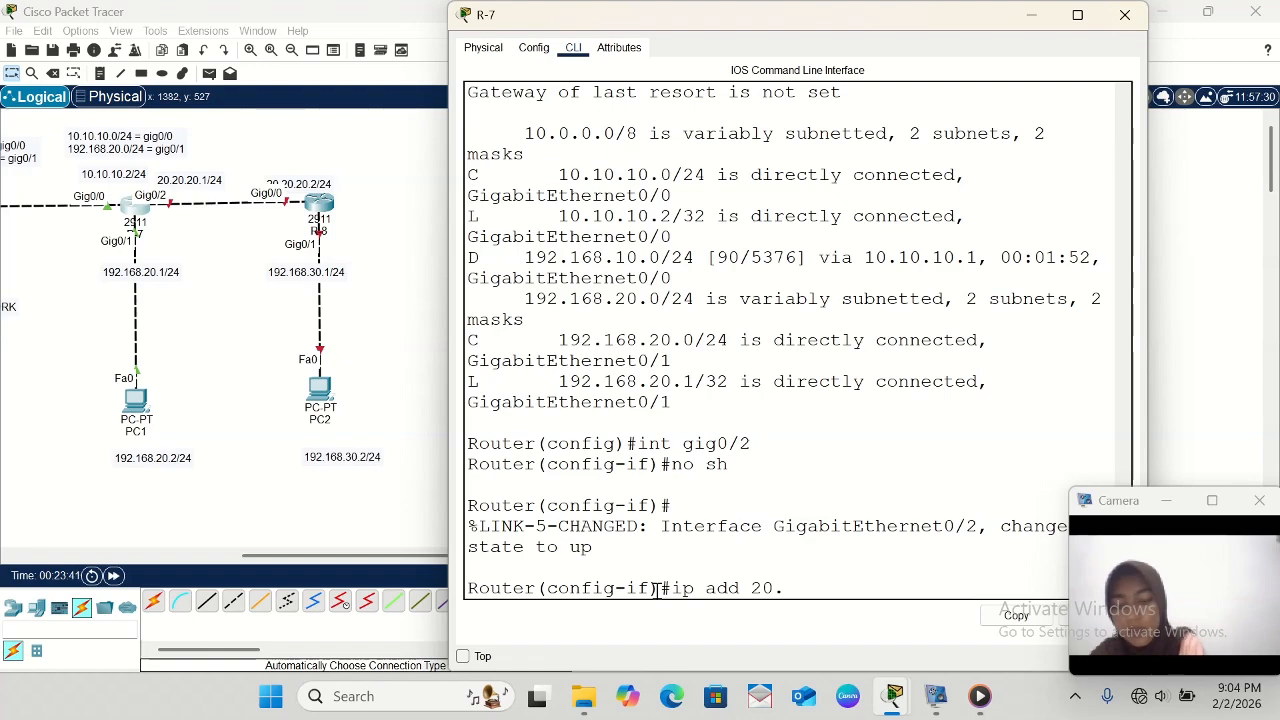
type("20.20")
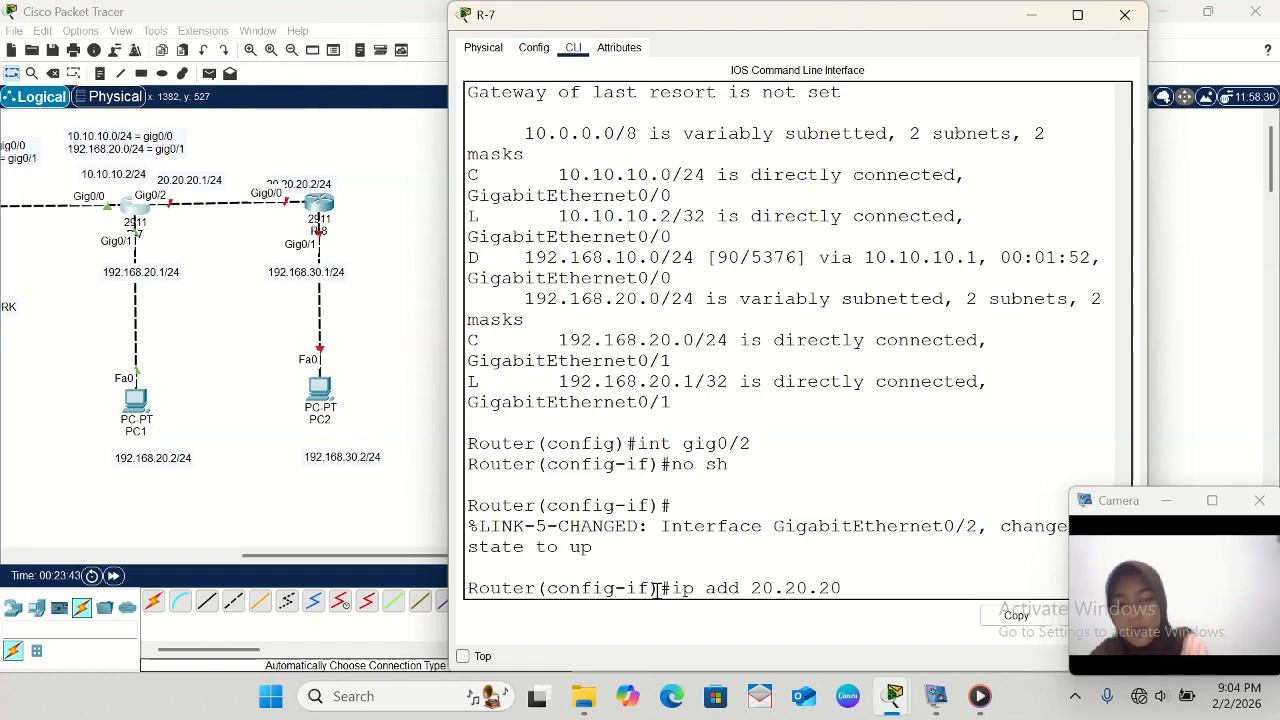
type(".")
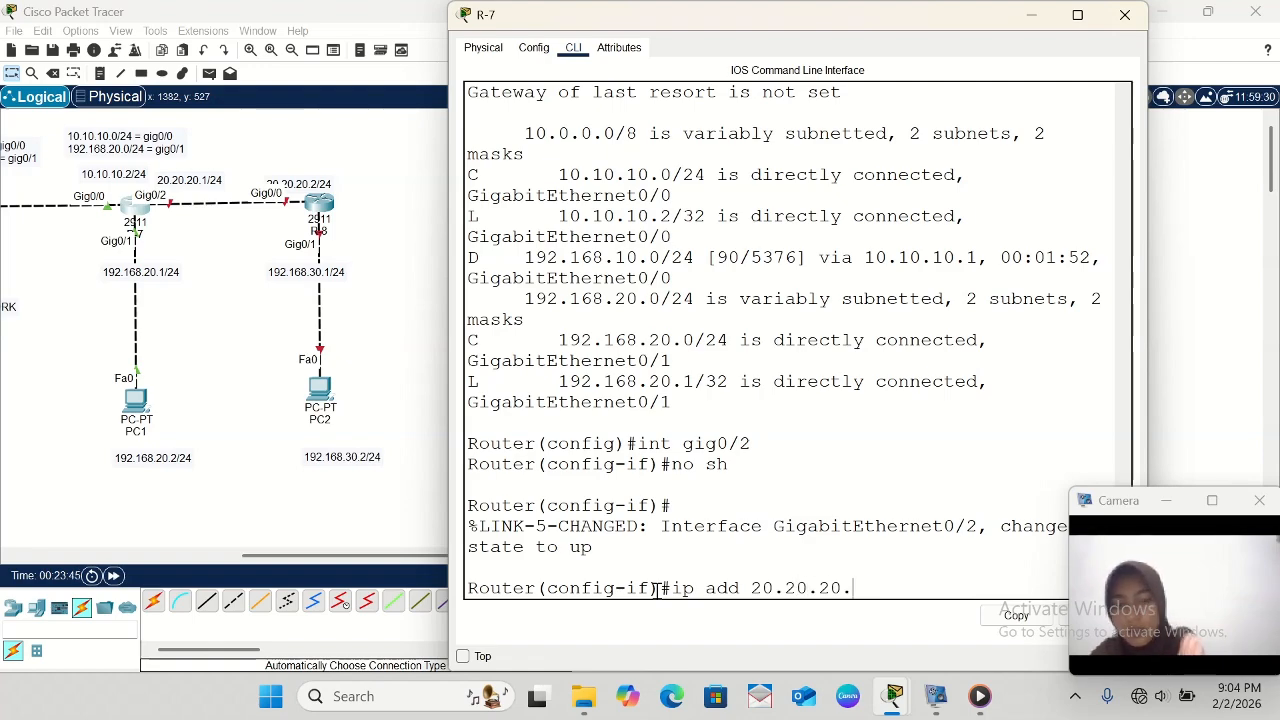
type("1")
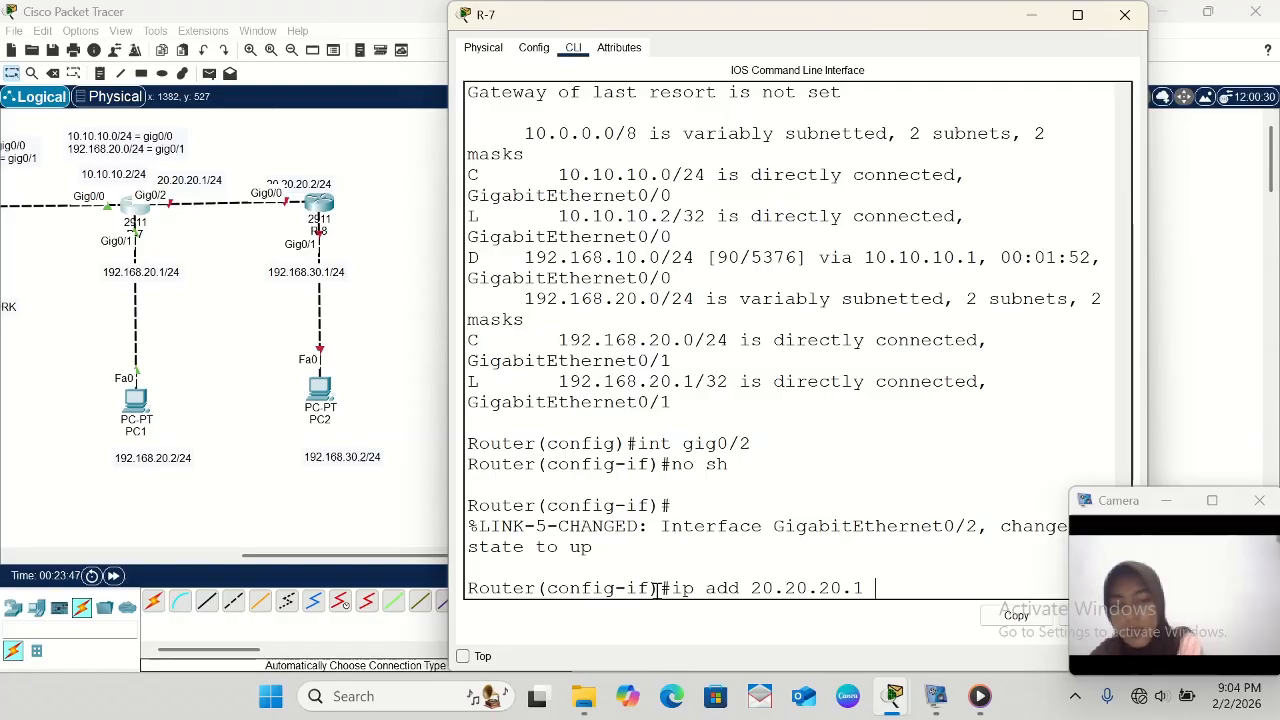
type(" 255.")
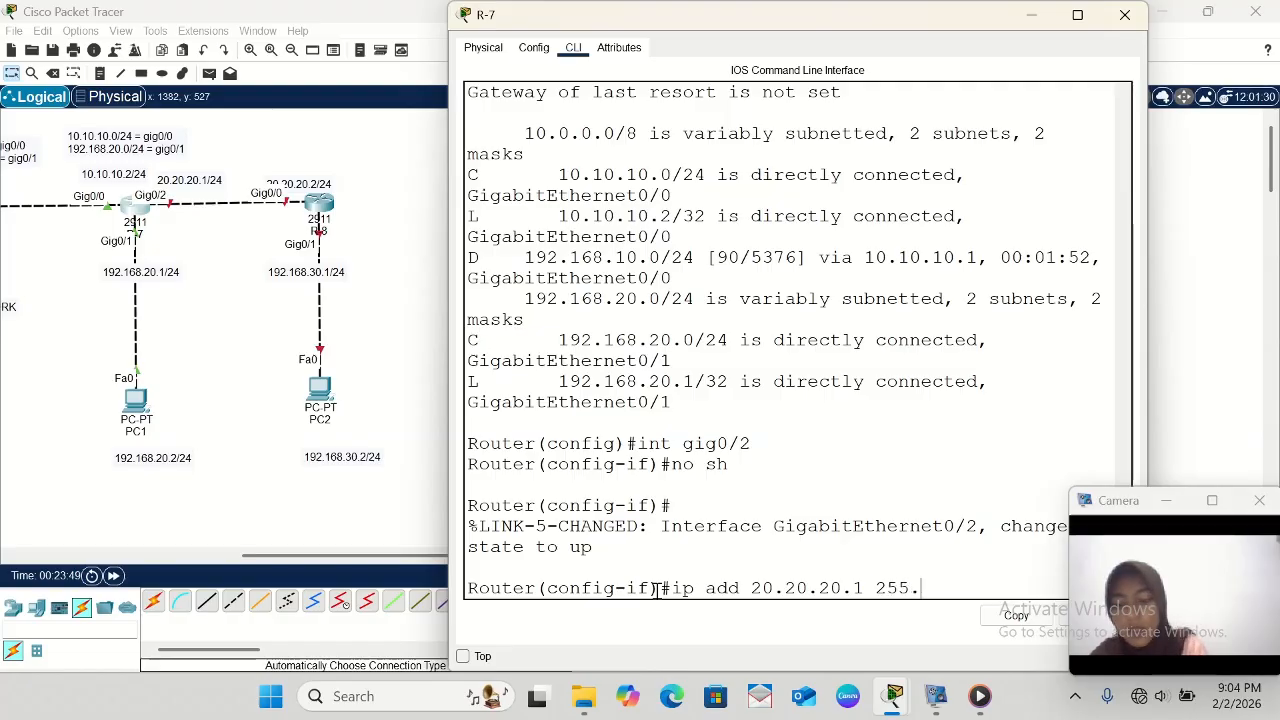
type("255.255.2")
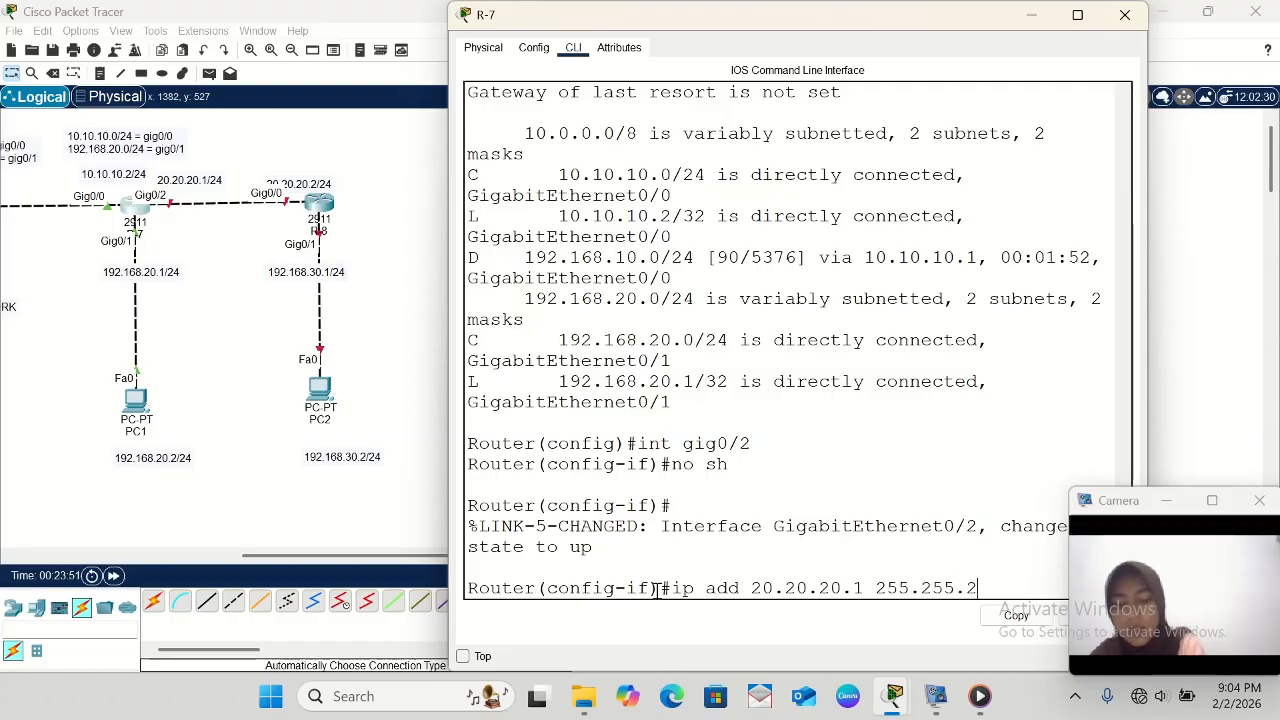
type("0")
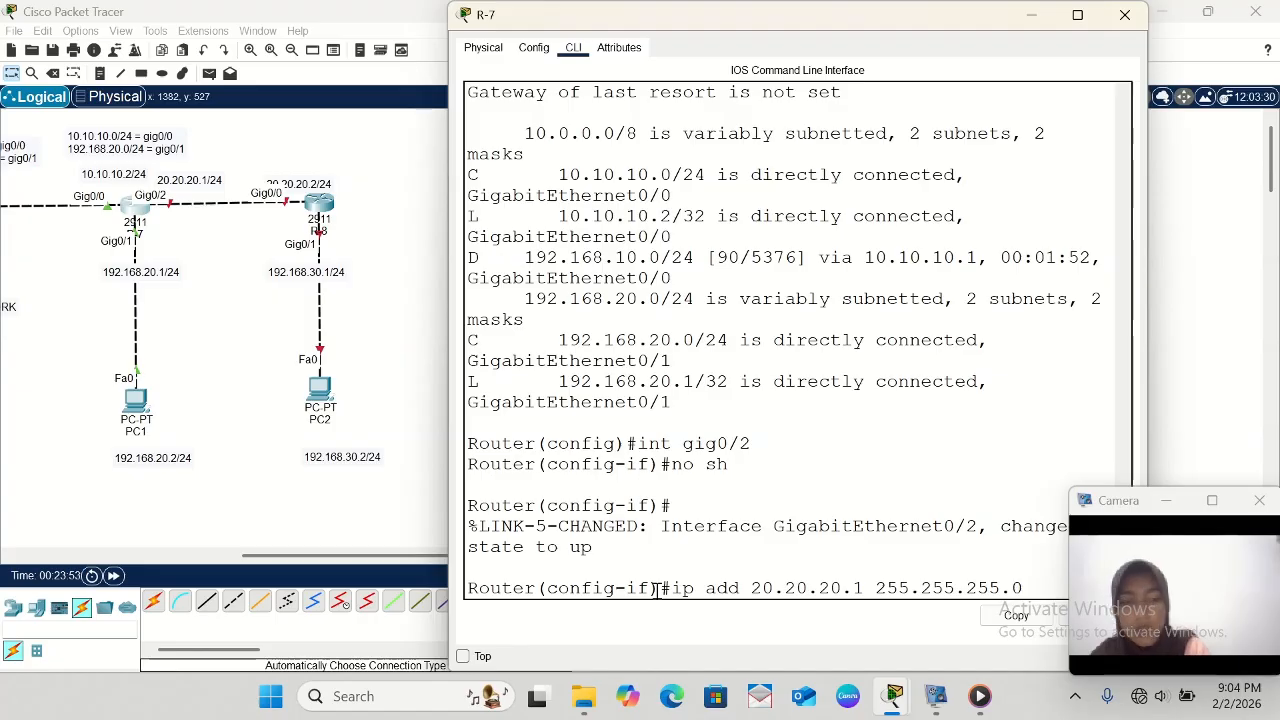
key("Return")
type("e")
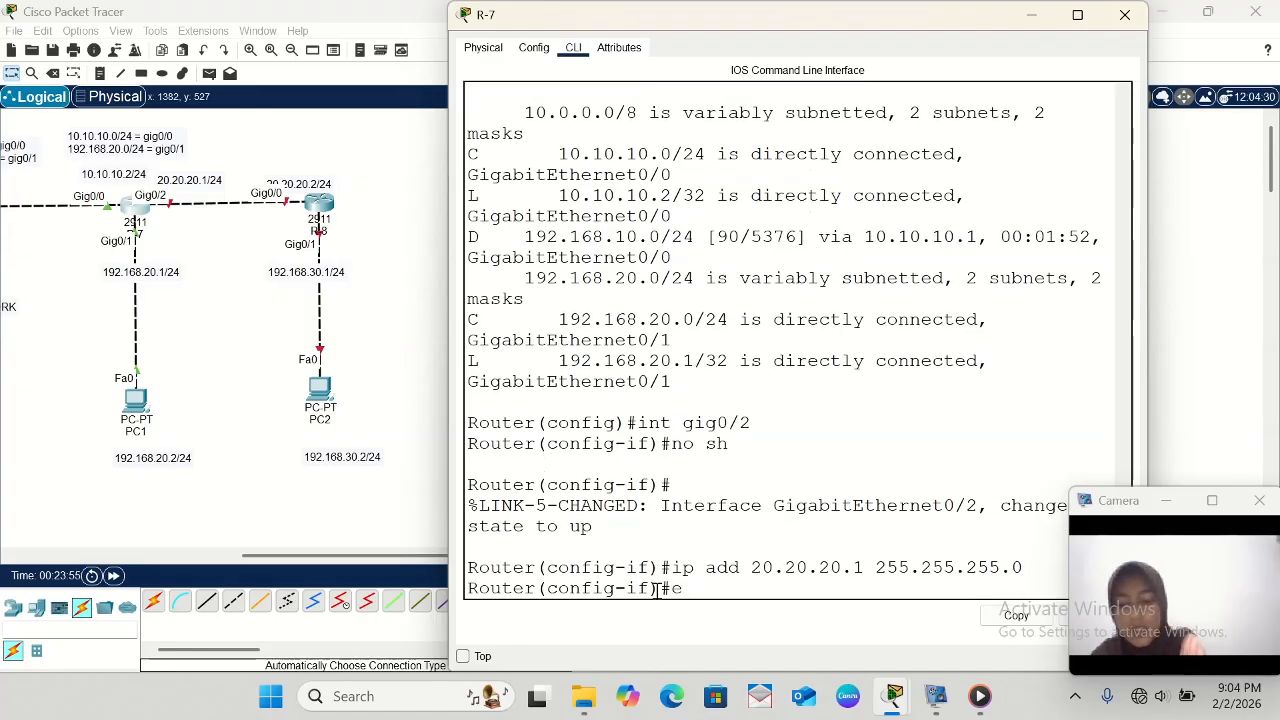
type("xit")
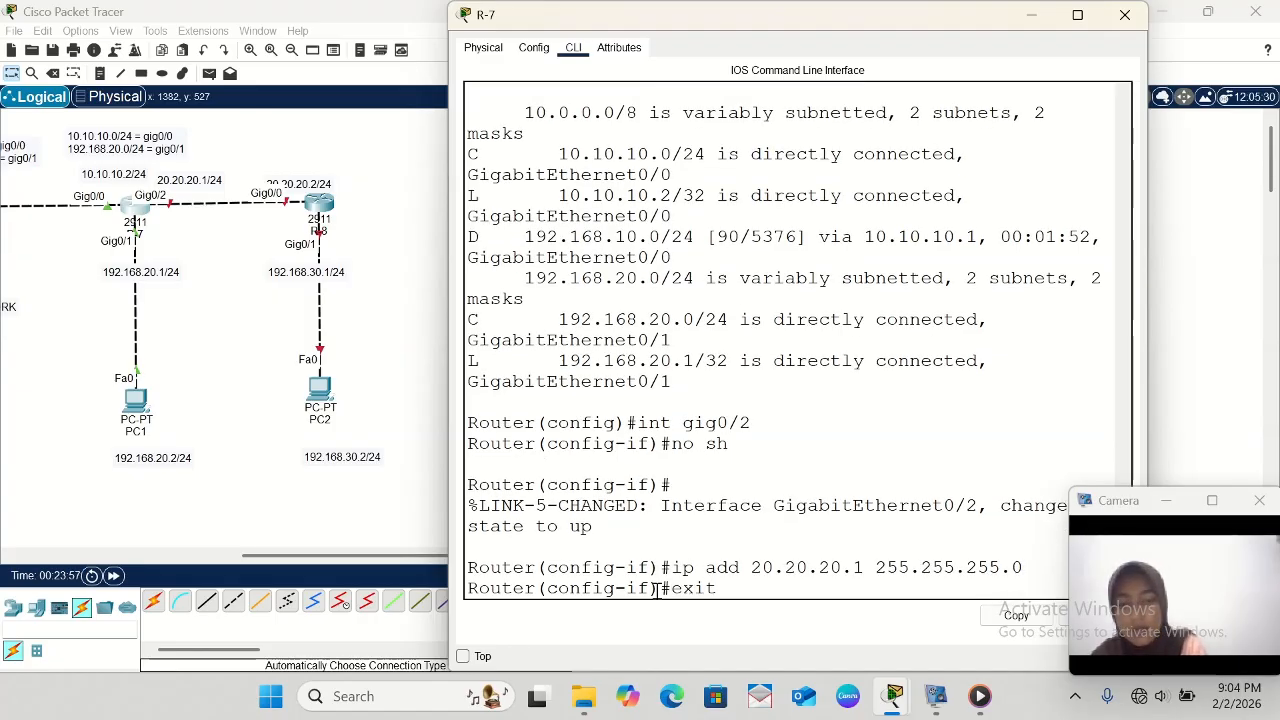
key("Return")
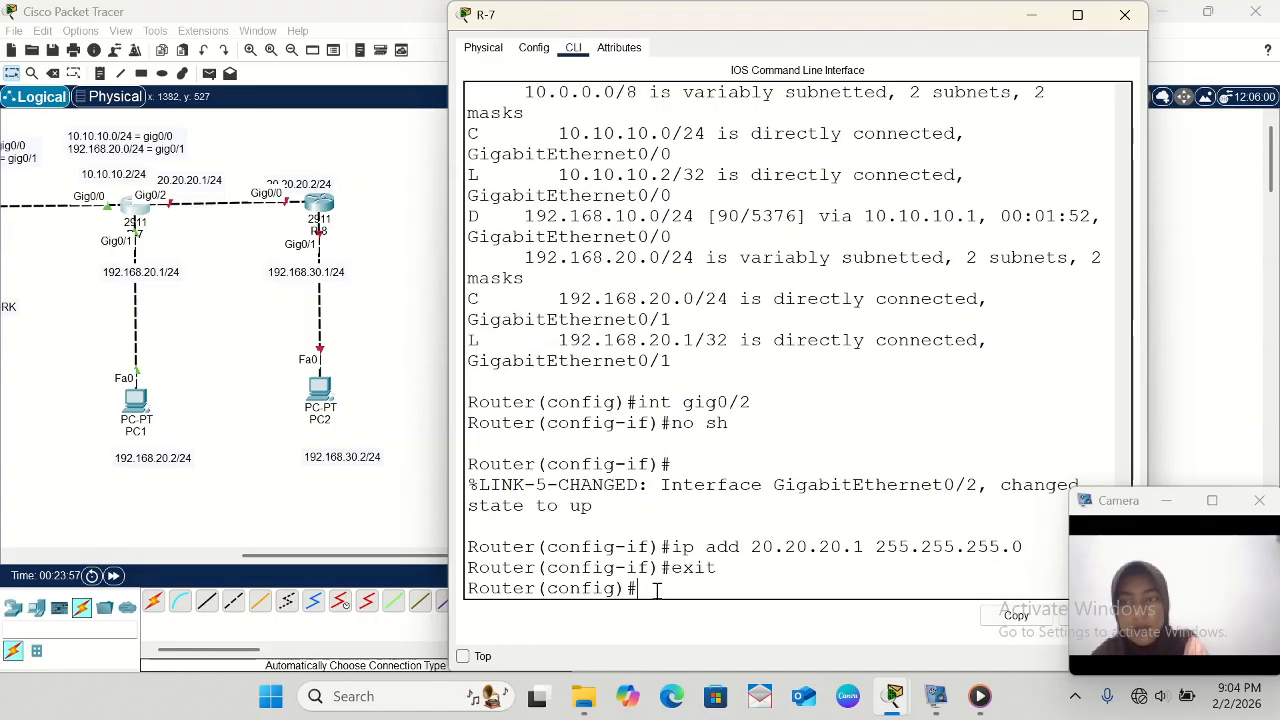
- Open R-8's command line, decline the initial configuration dialog, and enter global configuration mode with ena and conf t
left_click(320, 205)
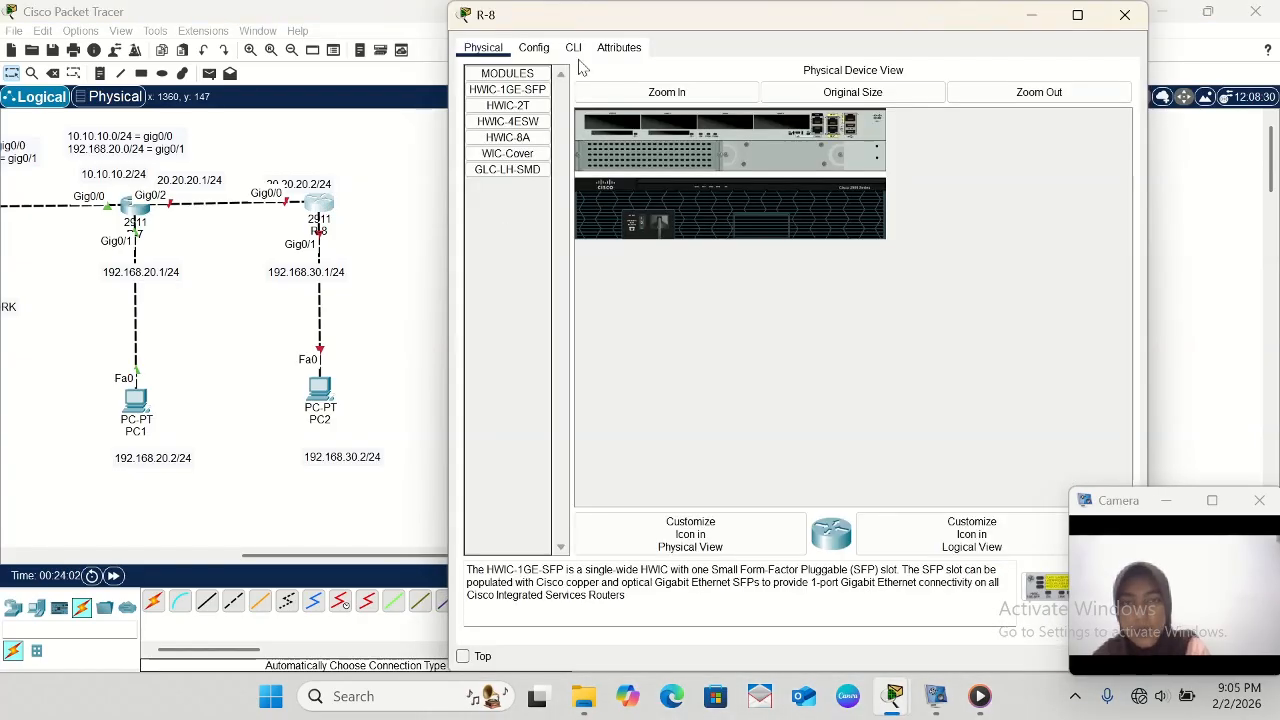
left_click(577, 47)
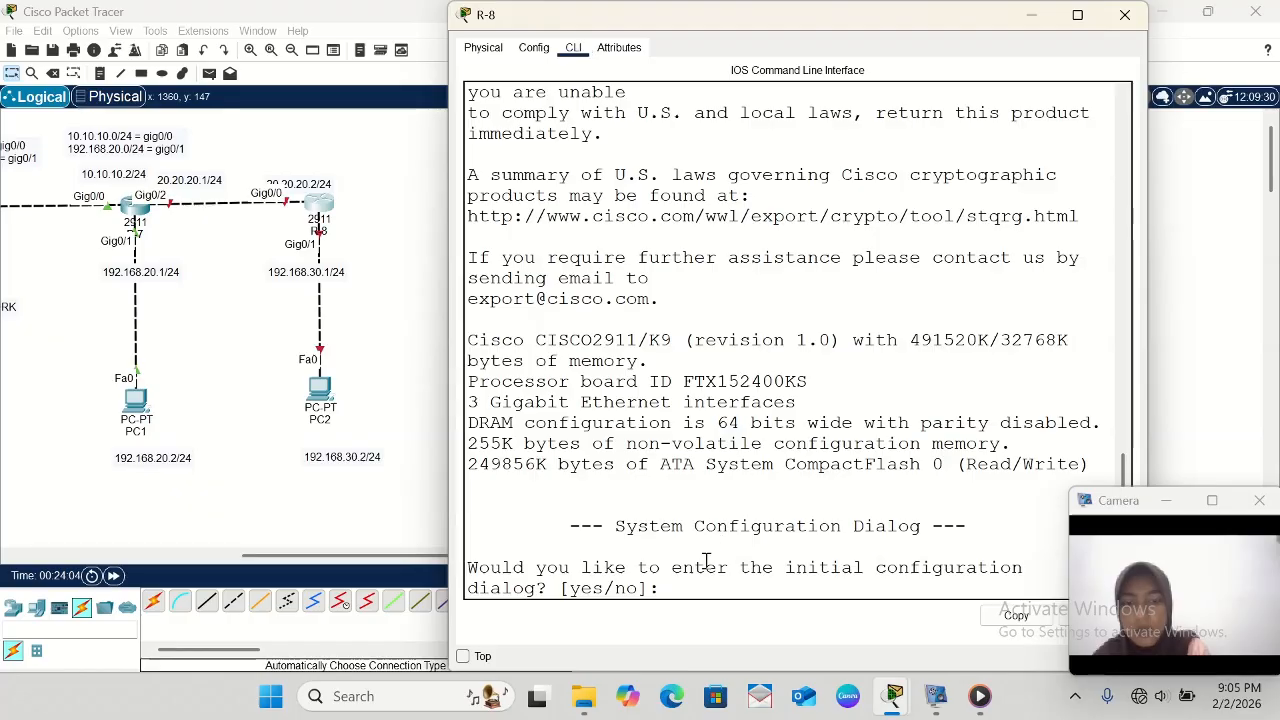
type("no")
key("Return")
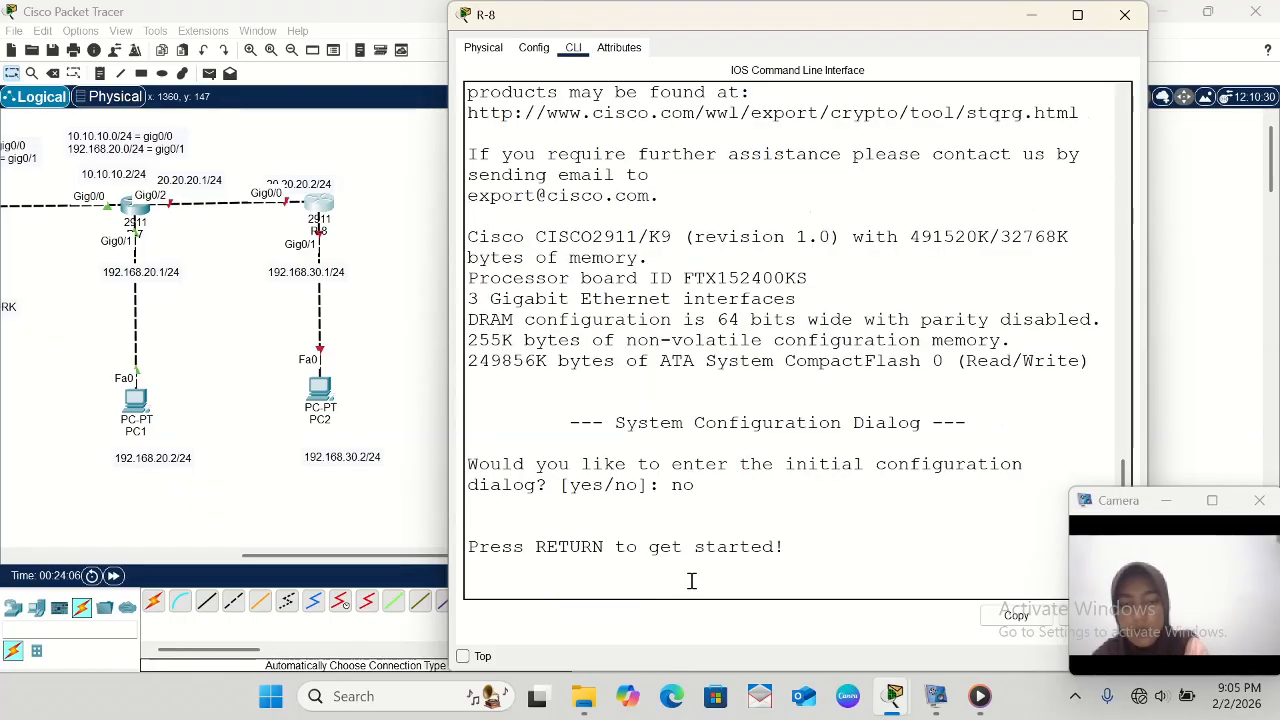
key("Return")
type("ena")
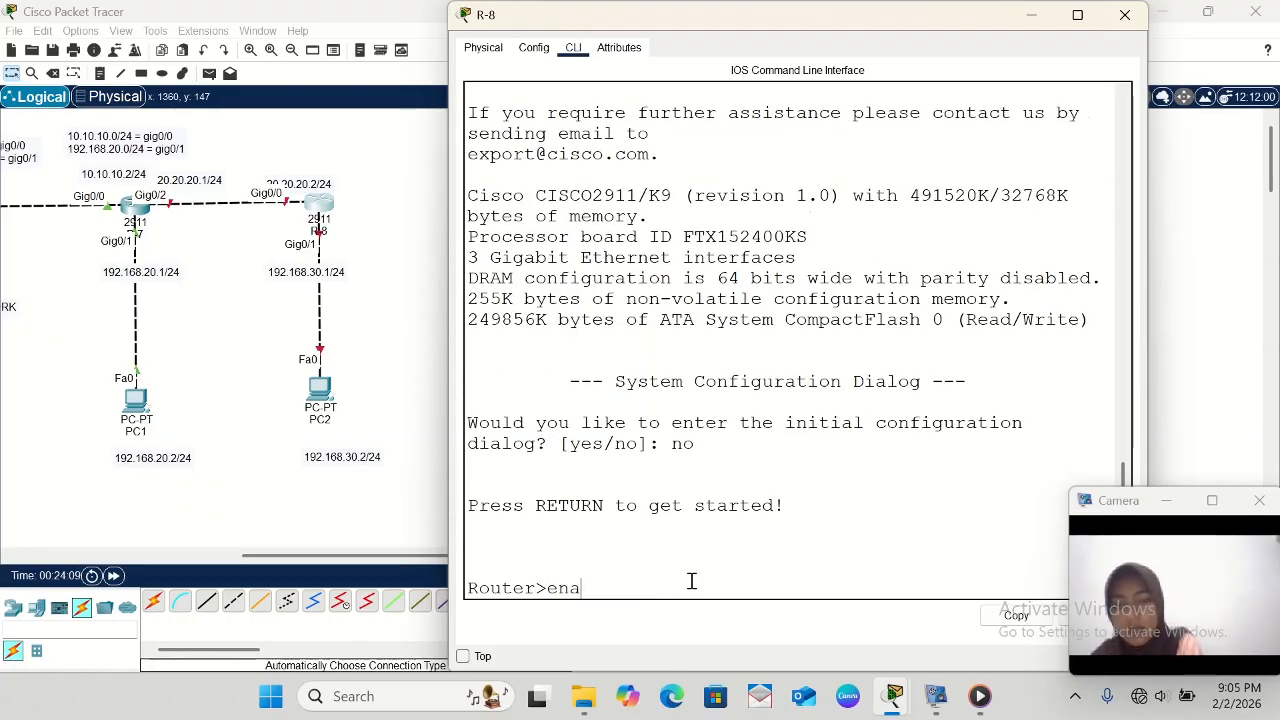
key("Return")
type("conf t")
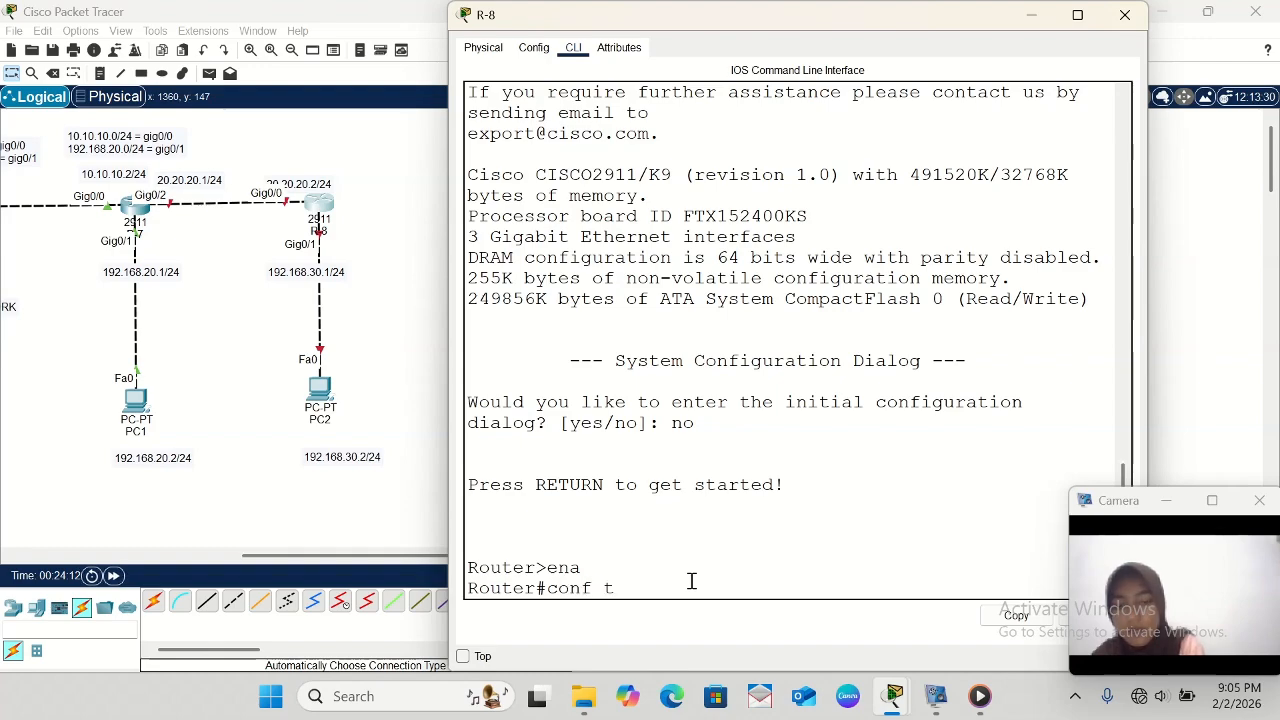
key("Return")
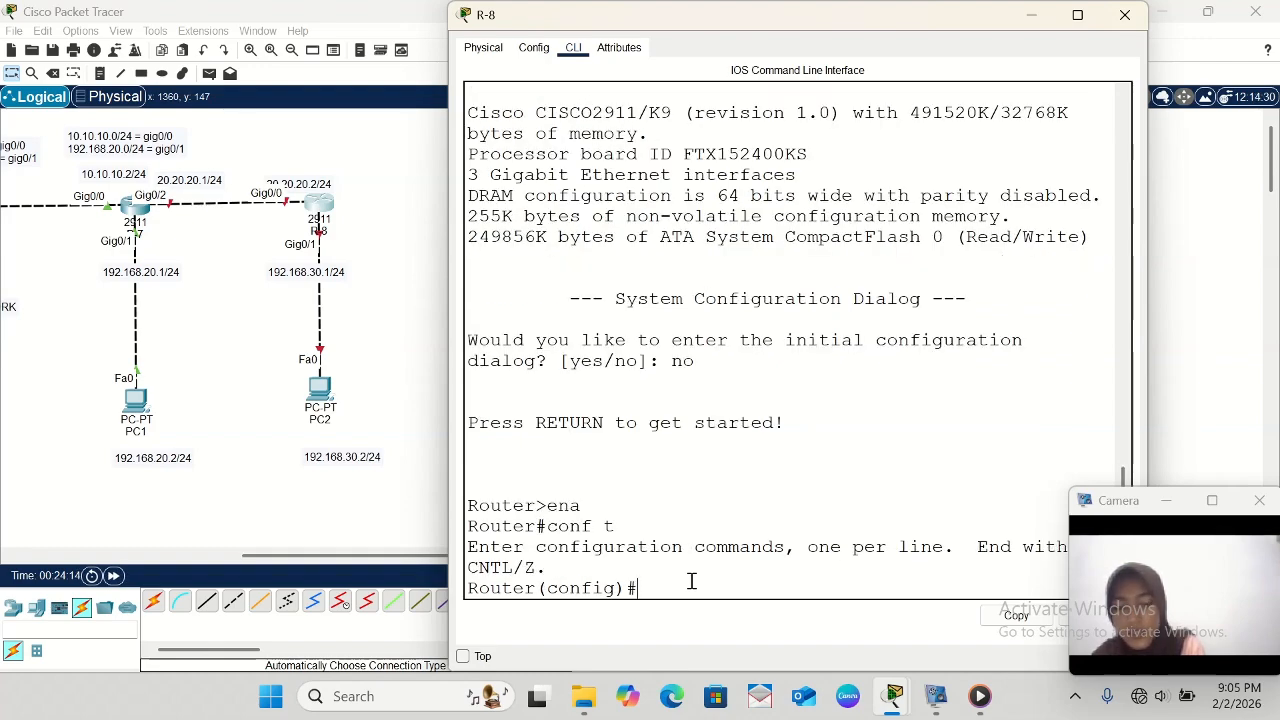
- Select interface gig0/0 on R-8 and enable it with no sh
type("int")
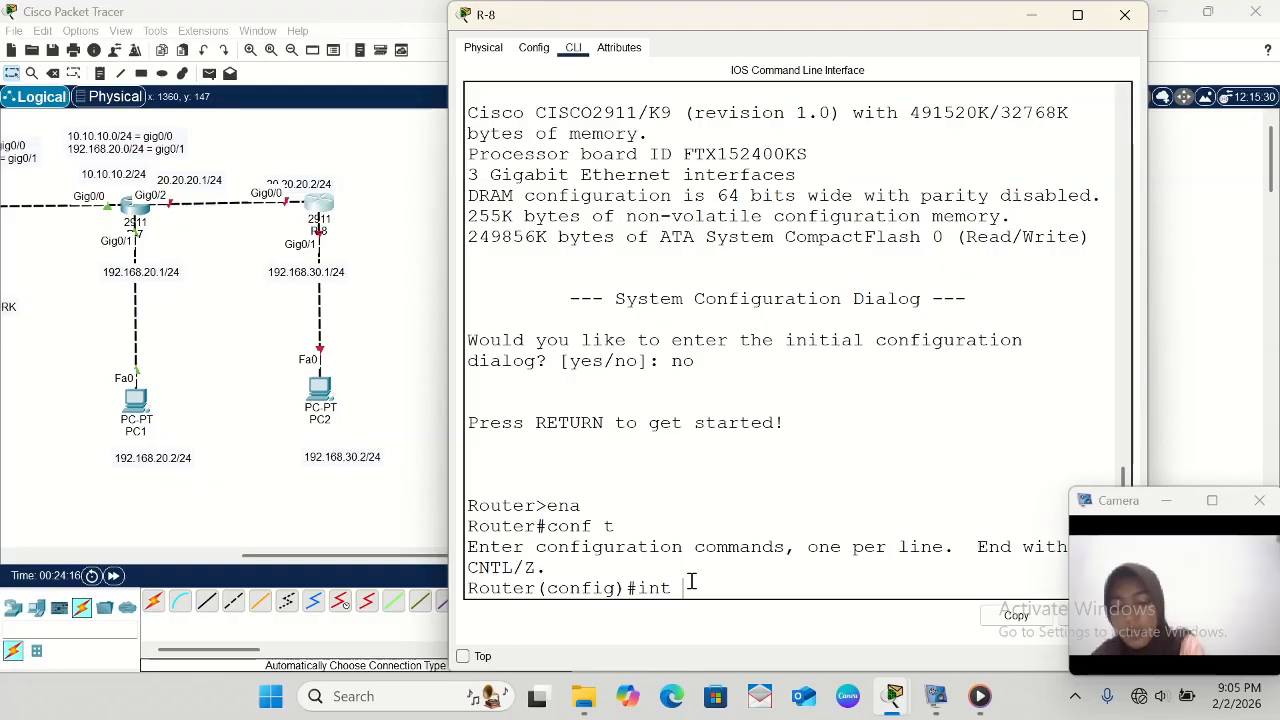
type(" gig0")
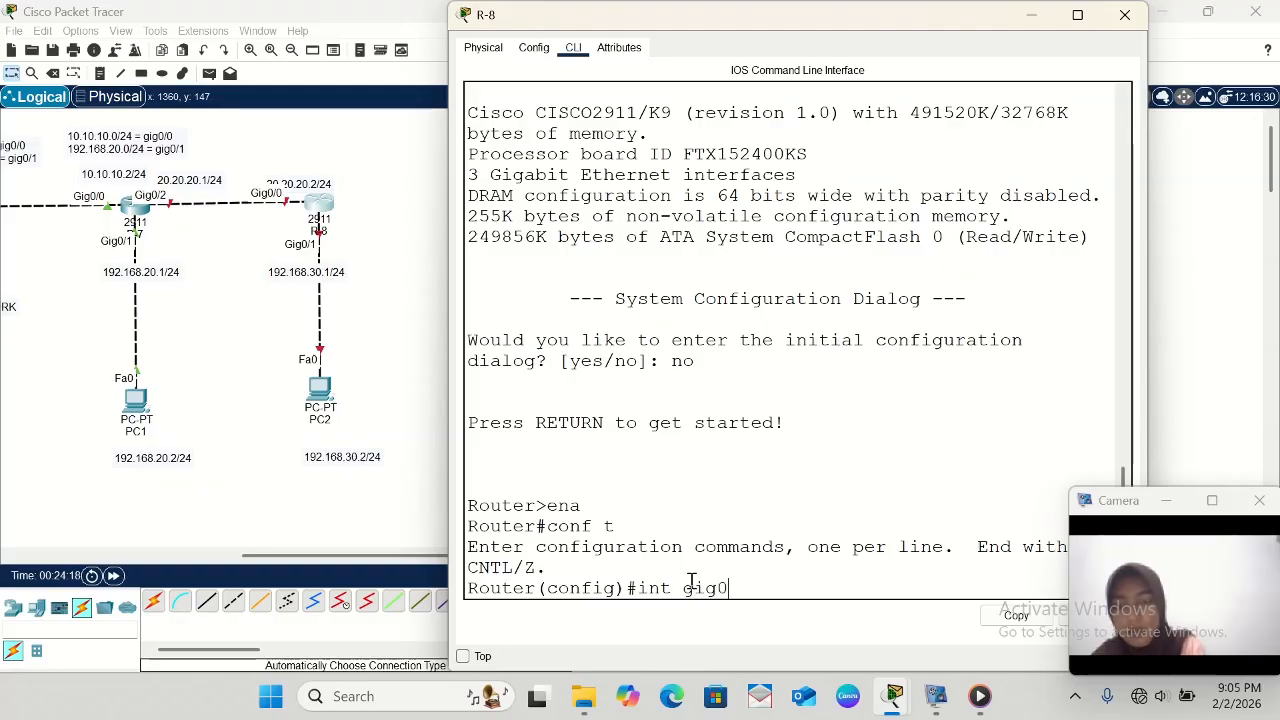
type("/0")
key("Return")
type("nfig-if)#n")
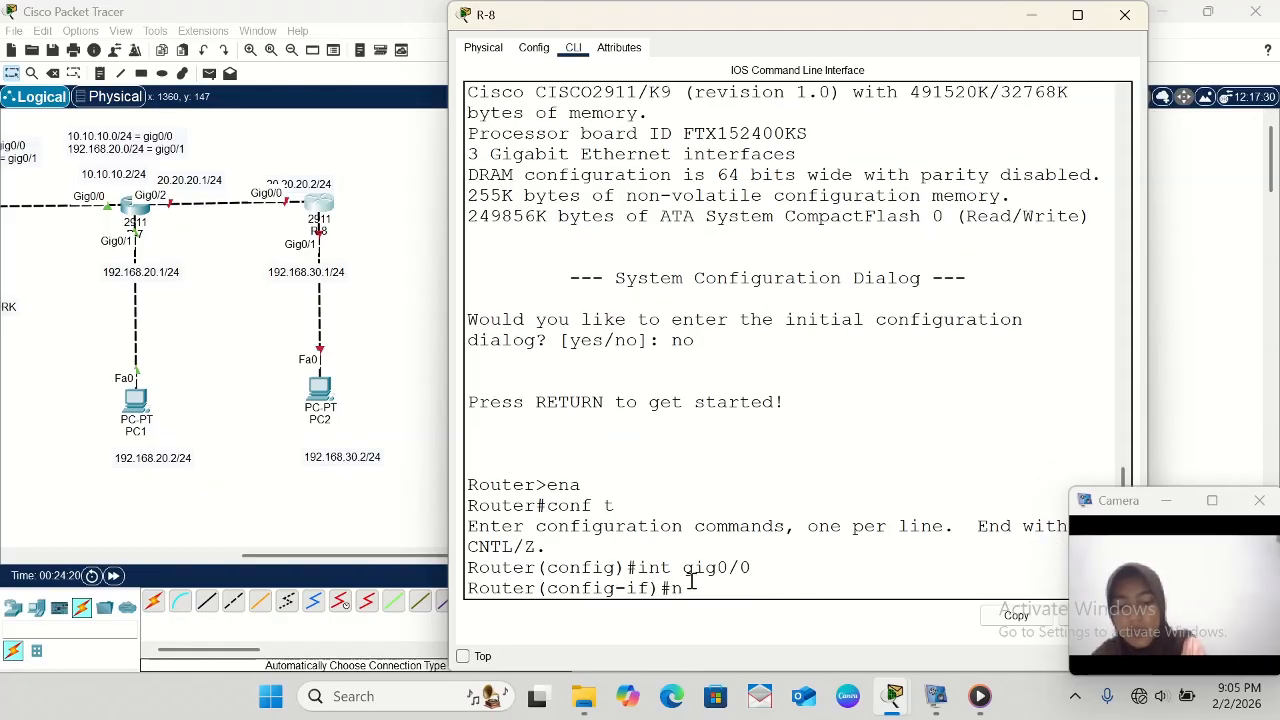
type("o sh")
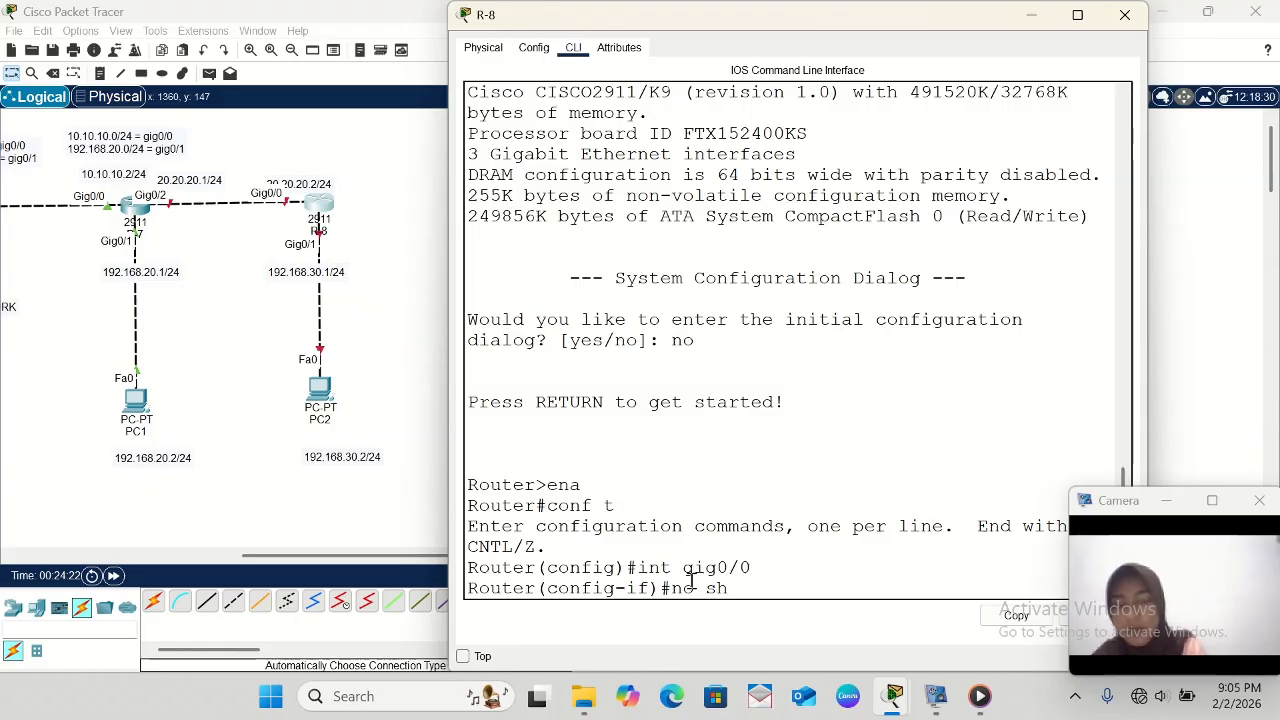
key("Return")
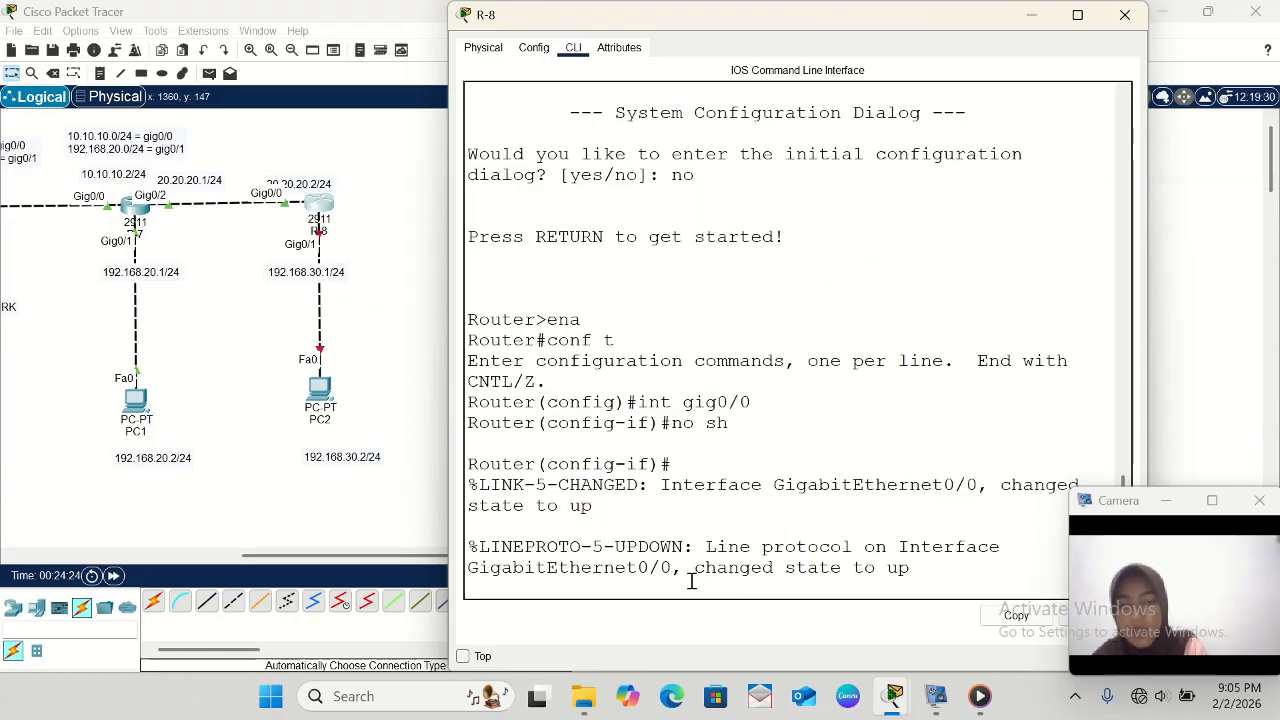
key("Return")
- Assign IP address 20.20.20.2 with mask 255.255.255.0 to R-8's gig0/0 and exit interface configuration
type("ip")
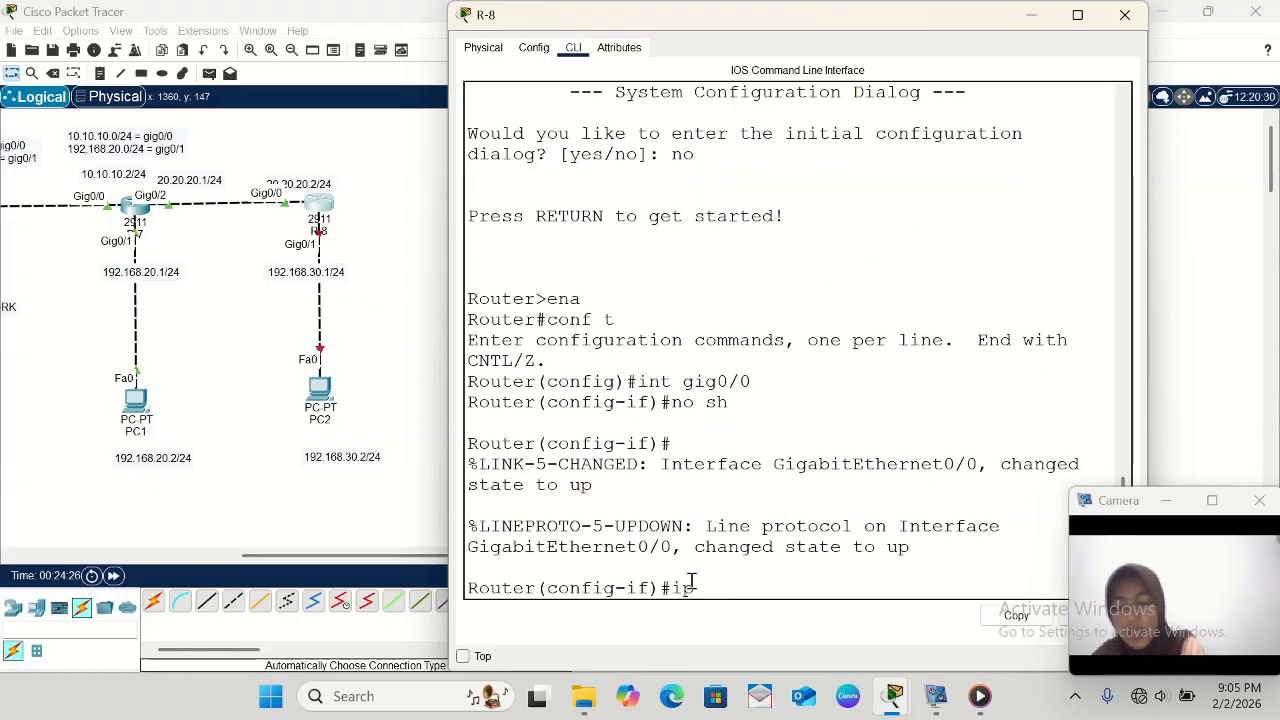
type(" add")
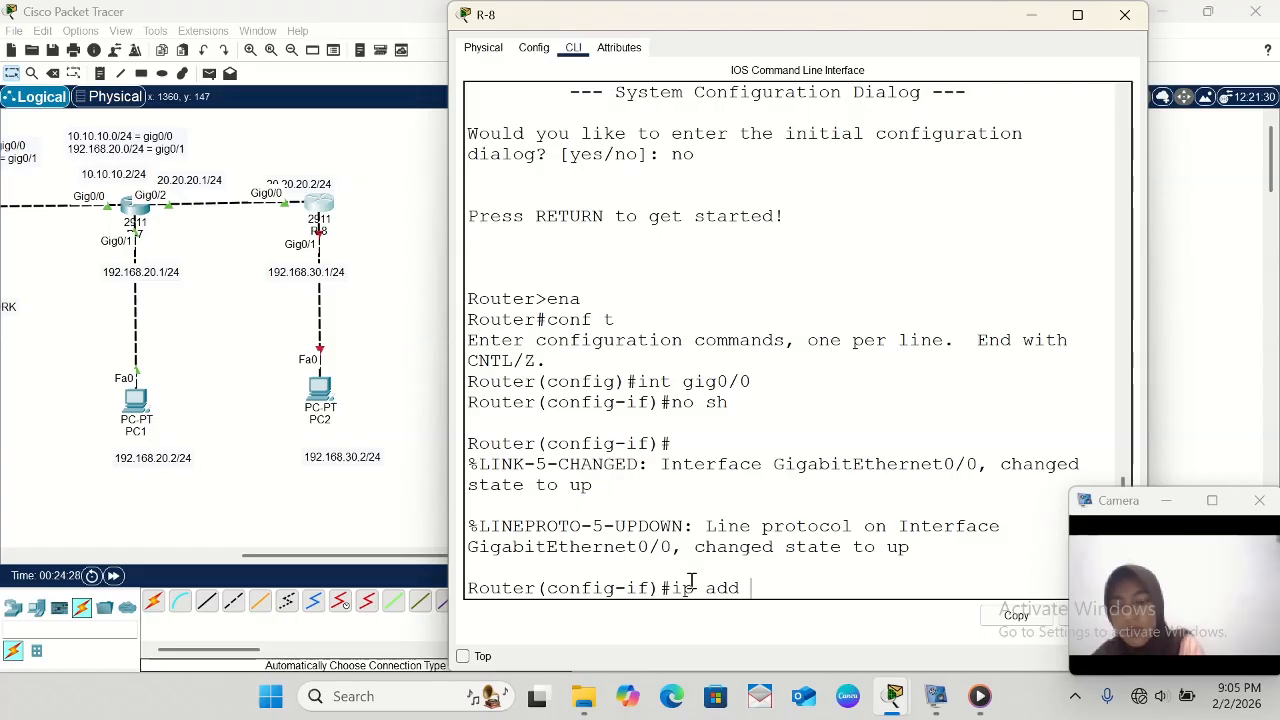
type(" 20.2")
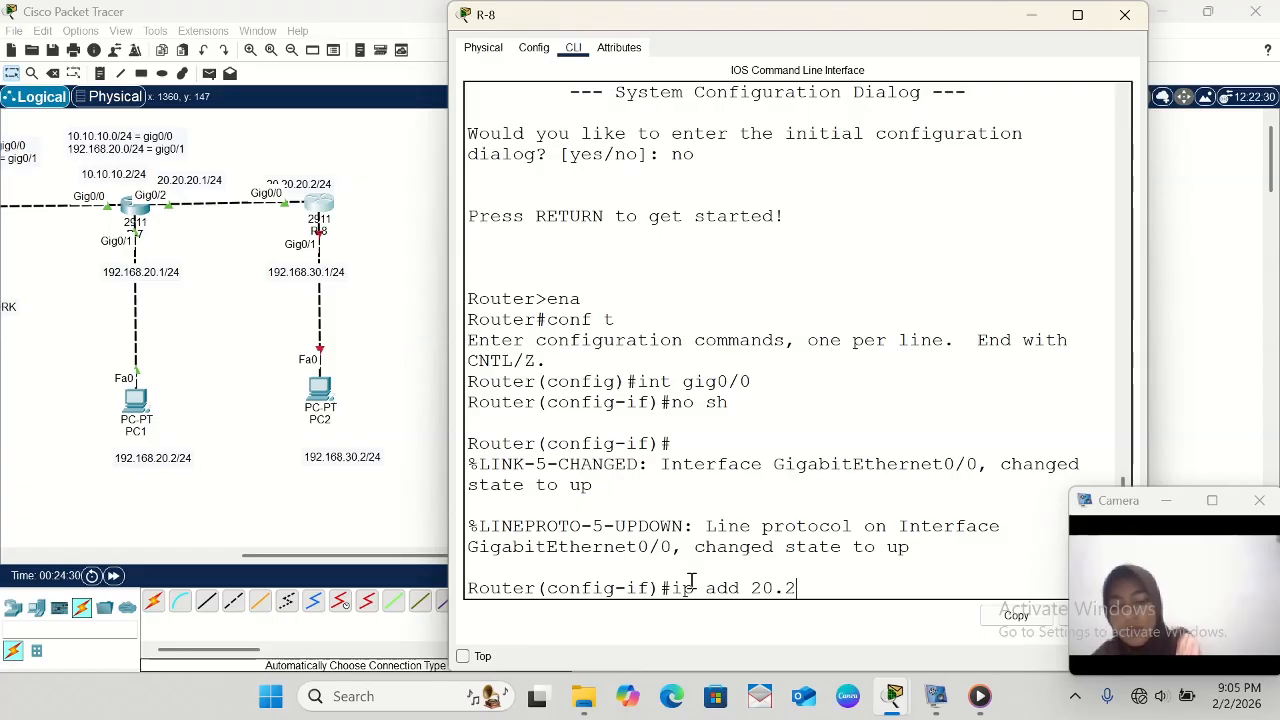
type("0.20")
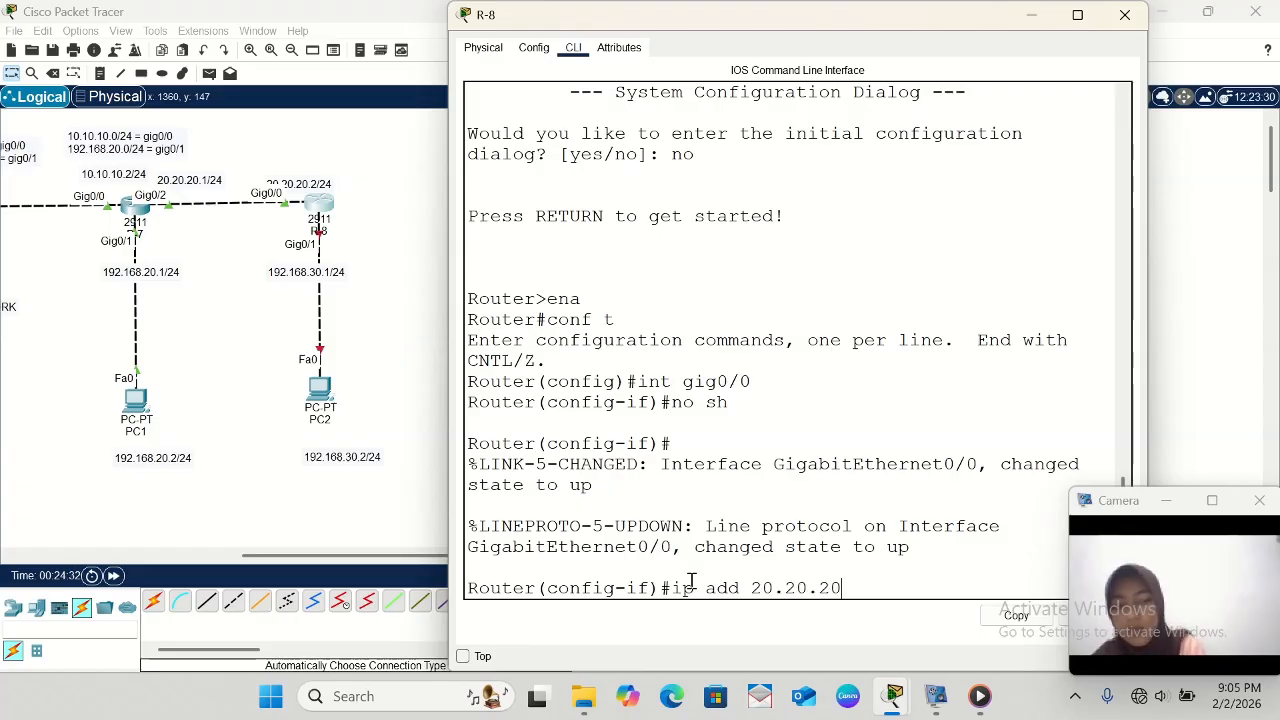
type(".2 ")
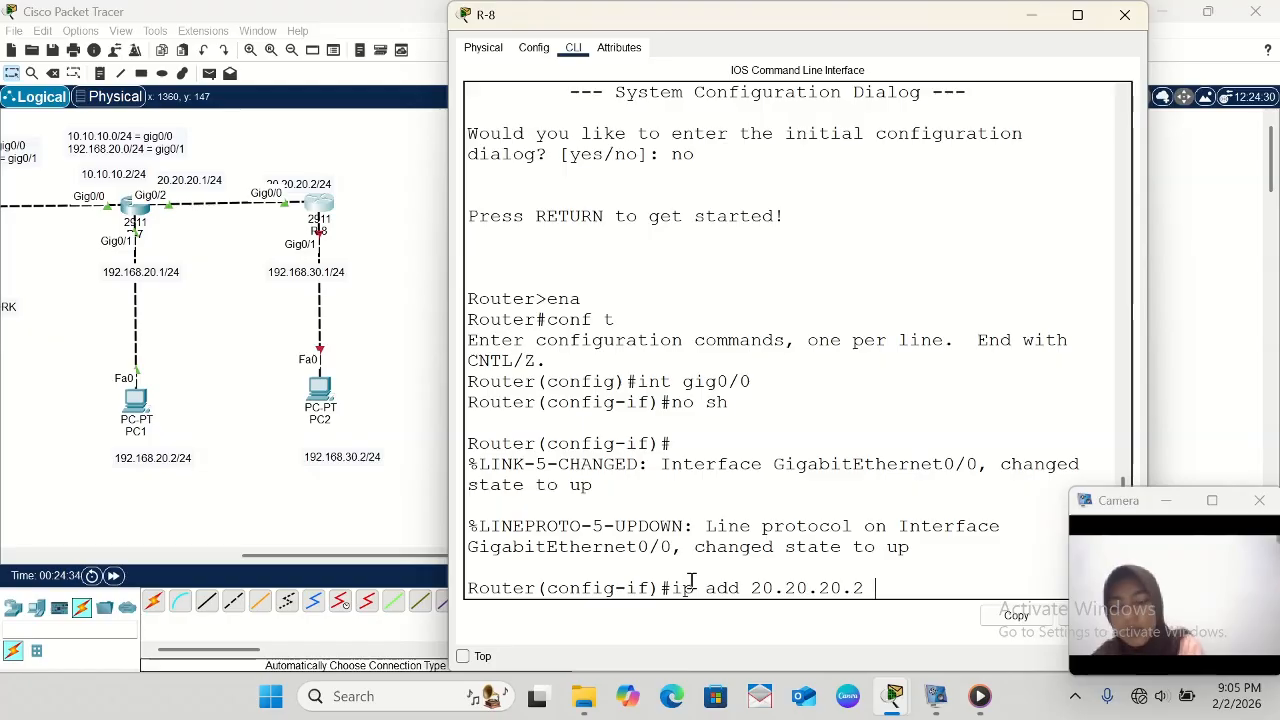
type("255.2")
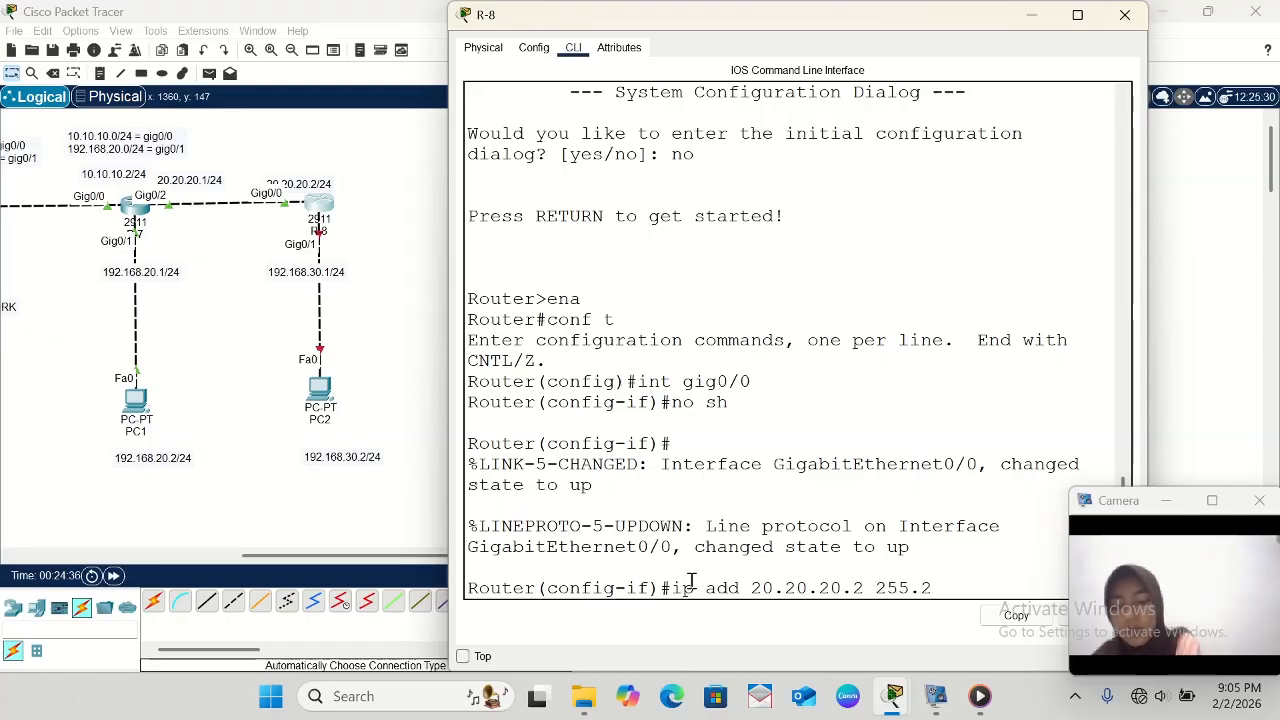
type("55.255")
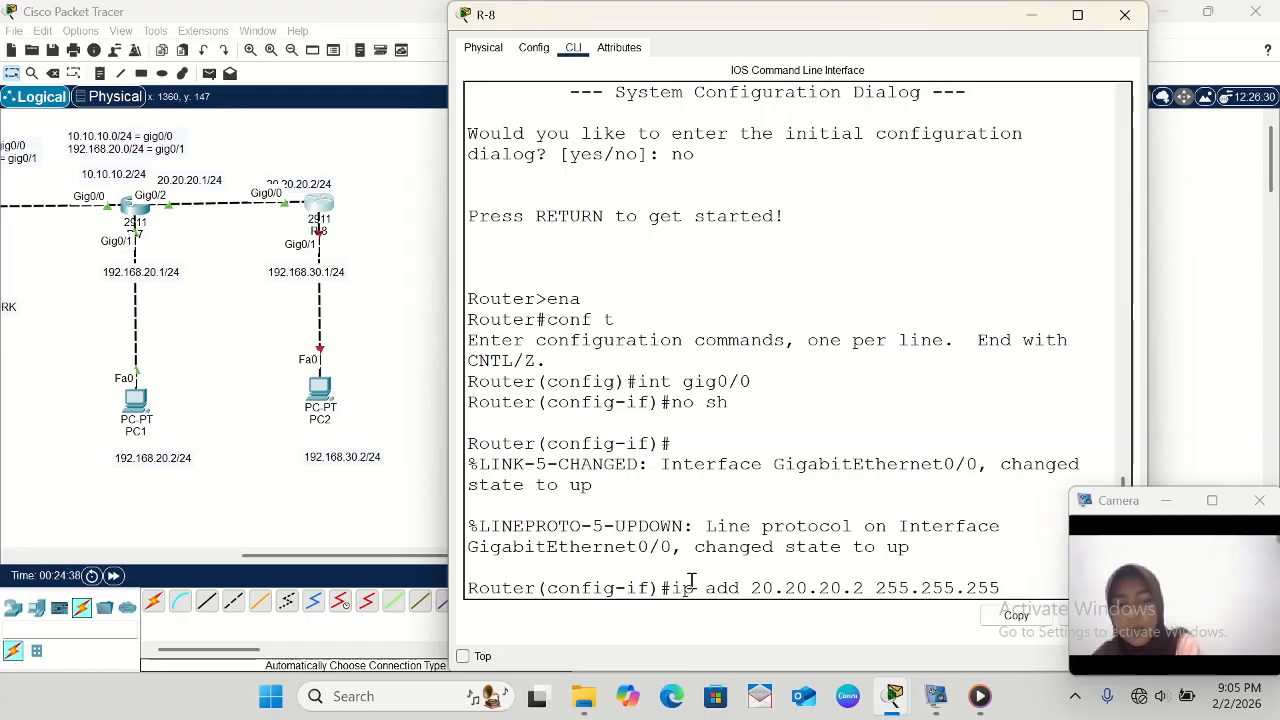
type(".0")
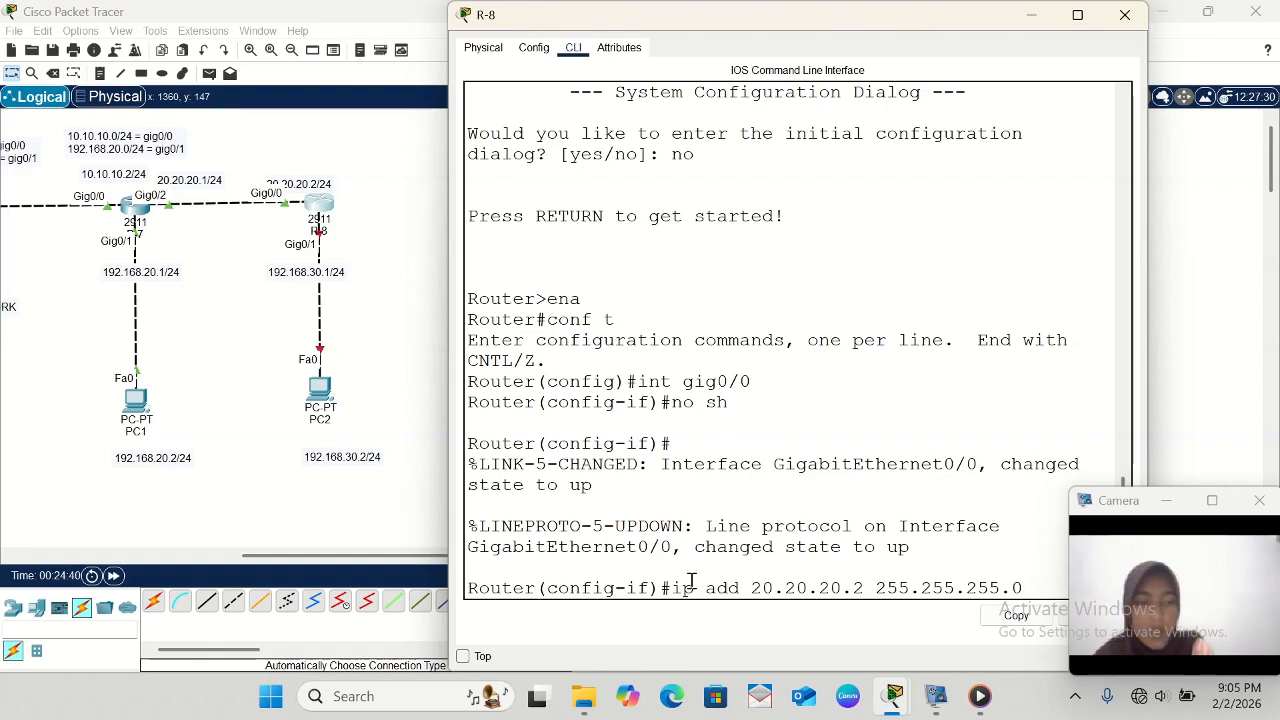
key("Return")
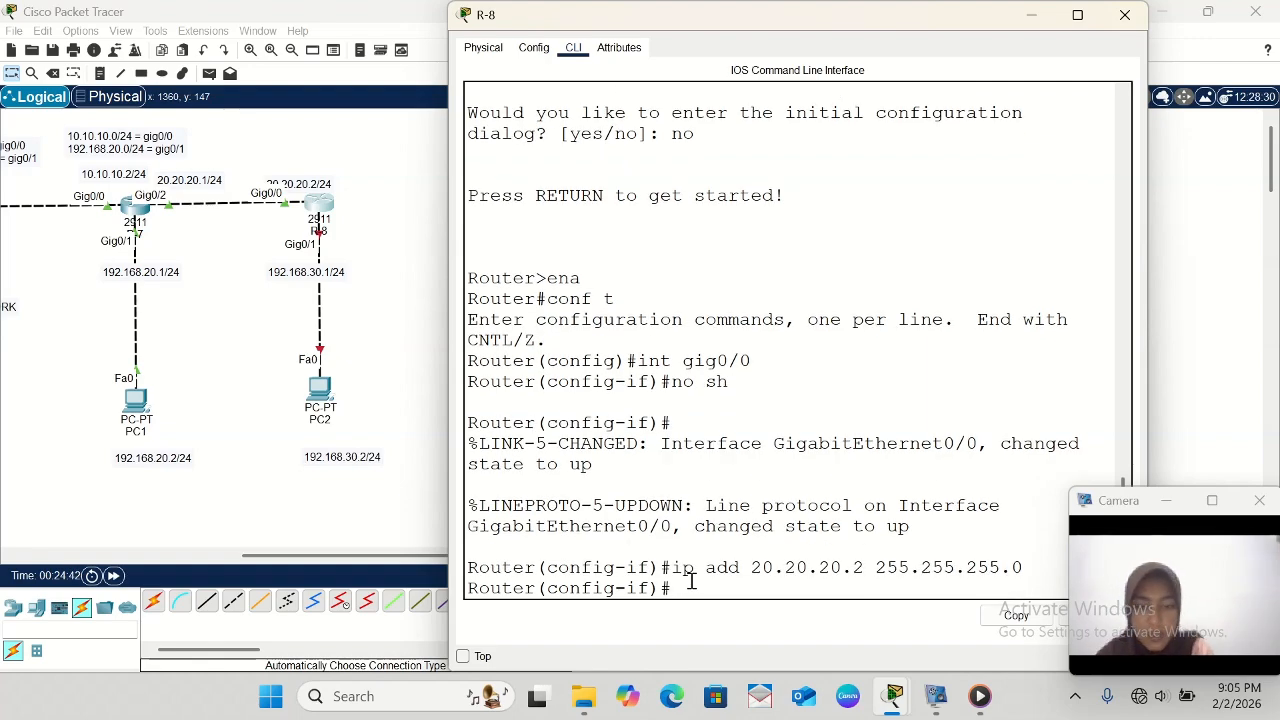
type("exit")
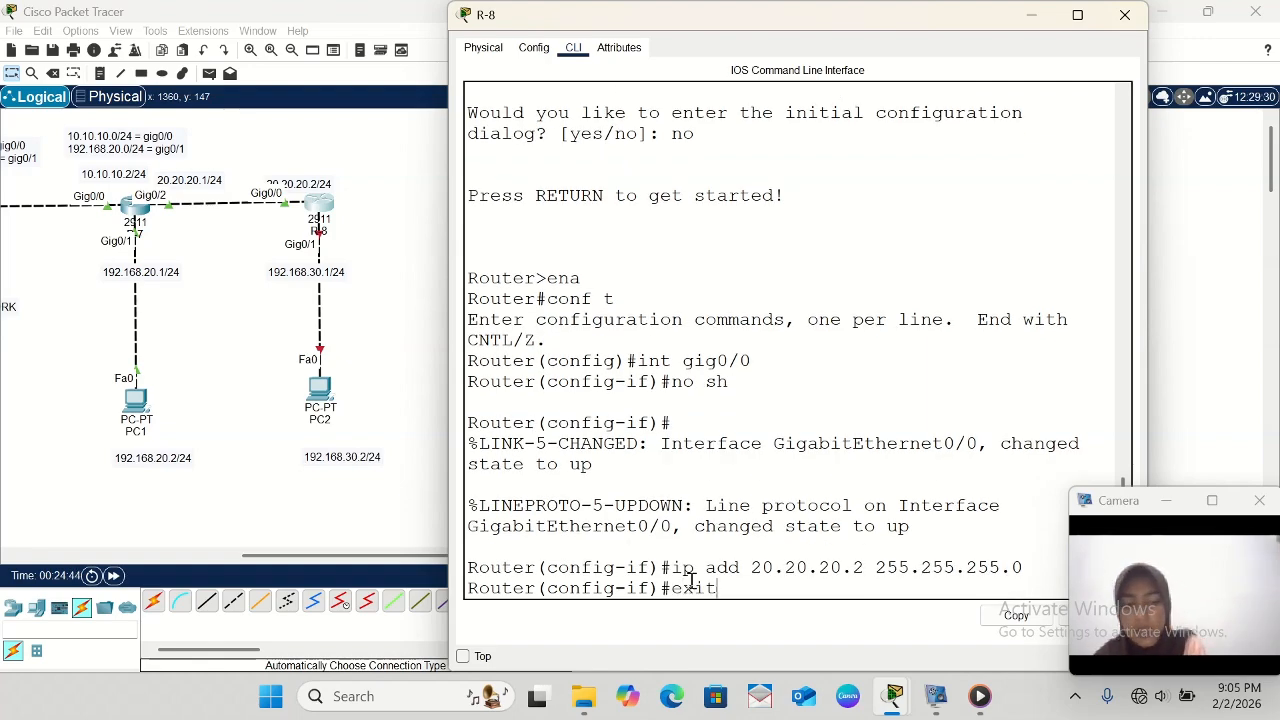
key("Return")
- Select interface gig0/1 on R-8 and enable it with no sh
type("int ")
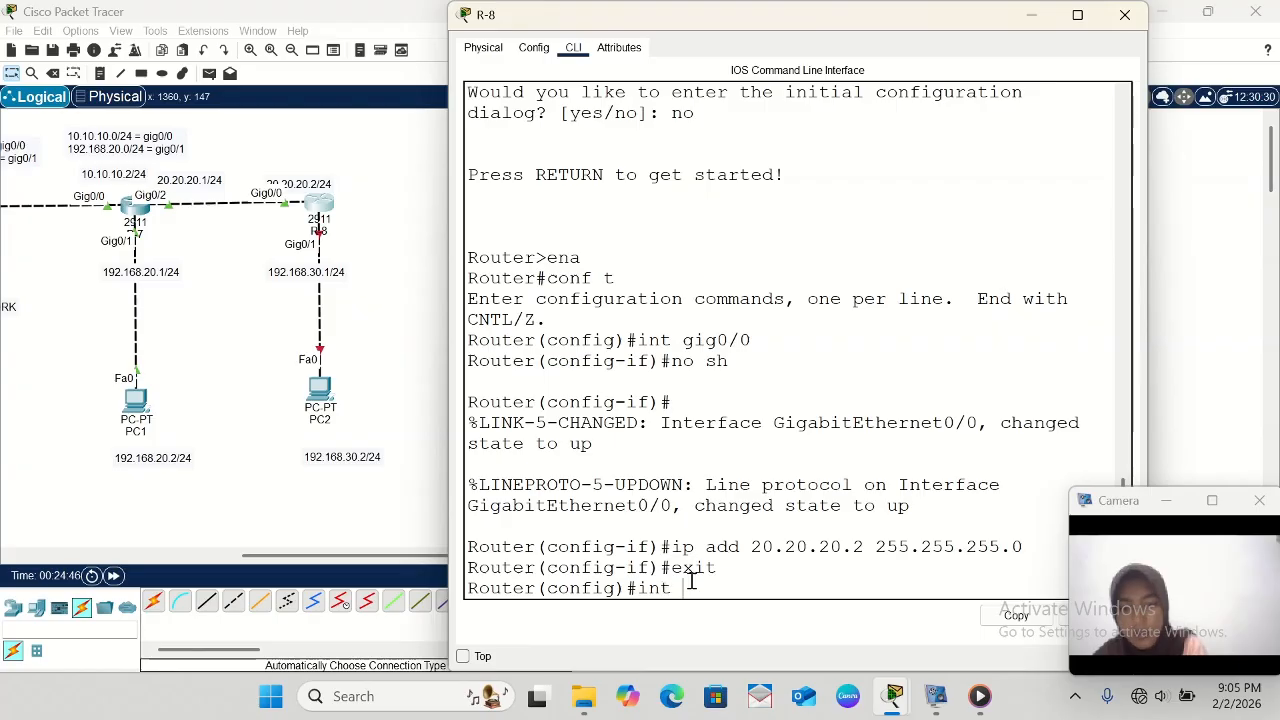
type("gig")
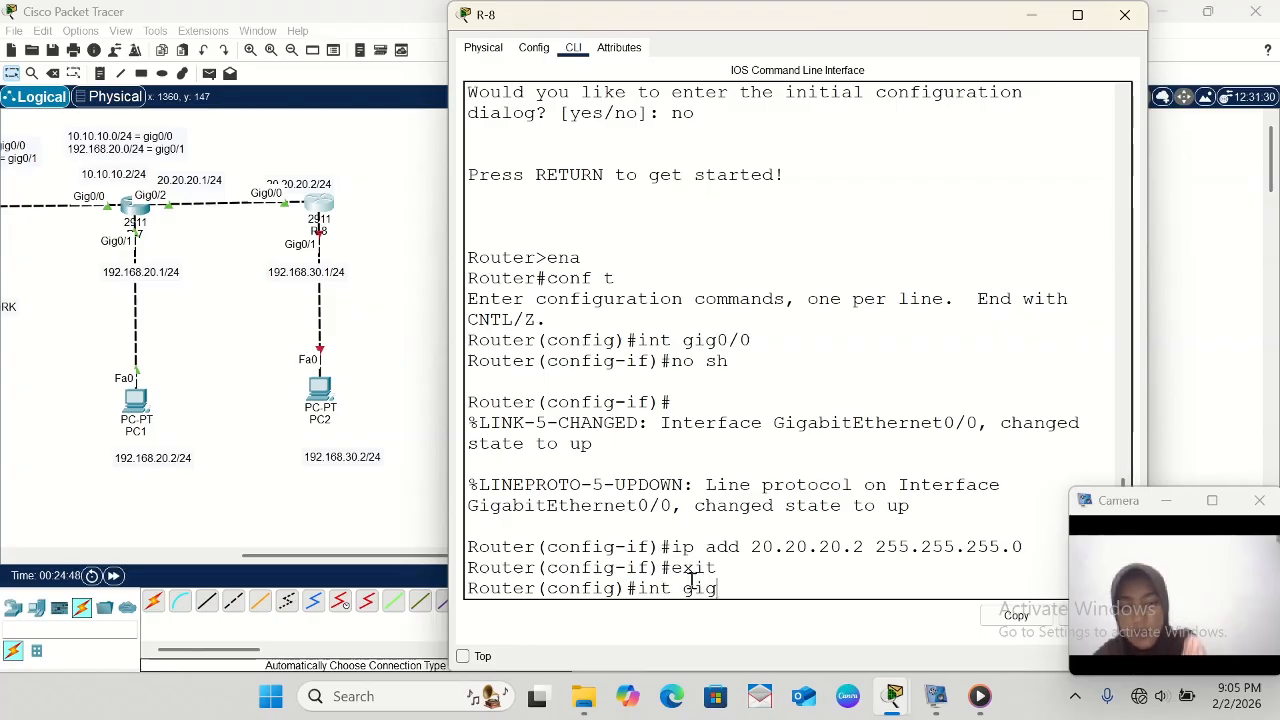
type("0/1")
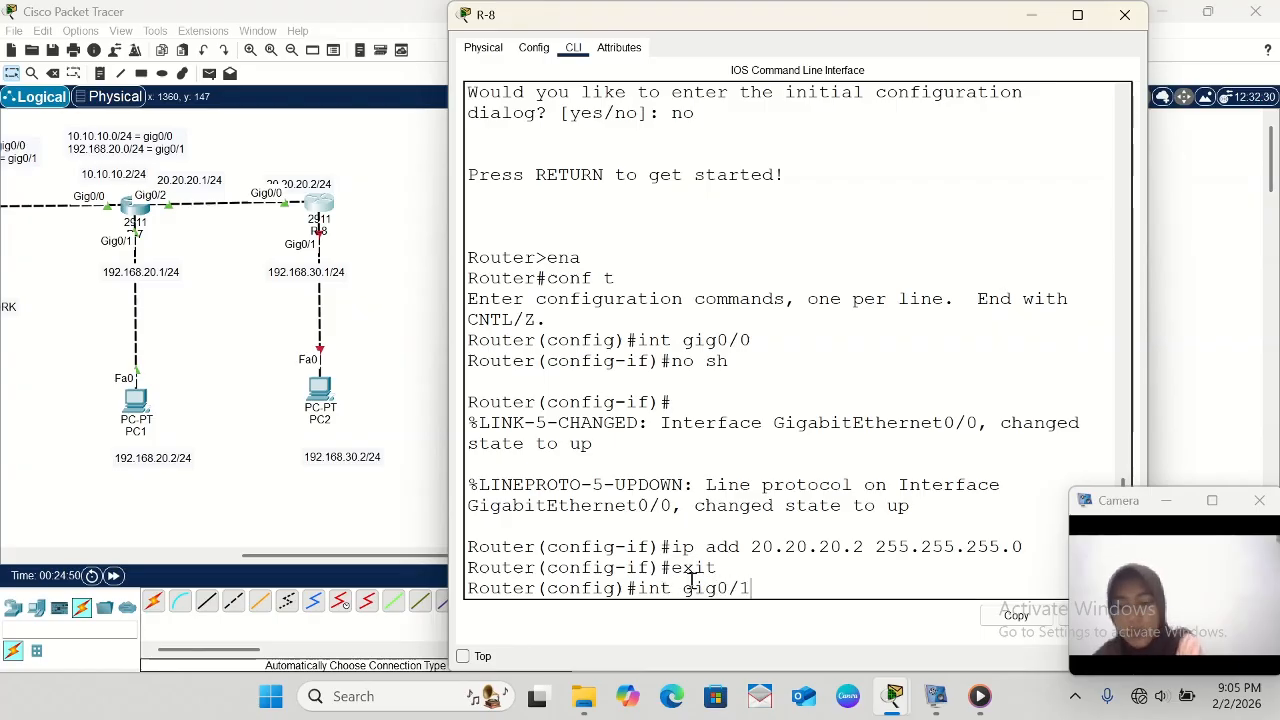
key("Return")
type("n")
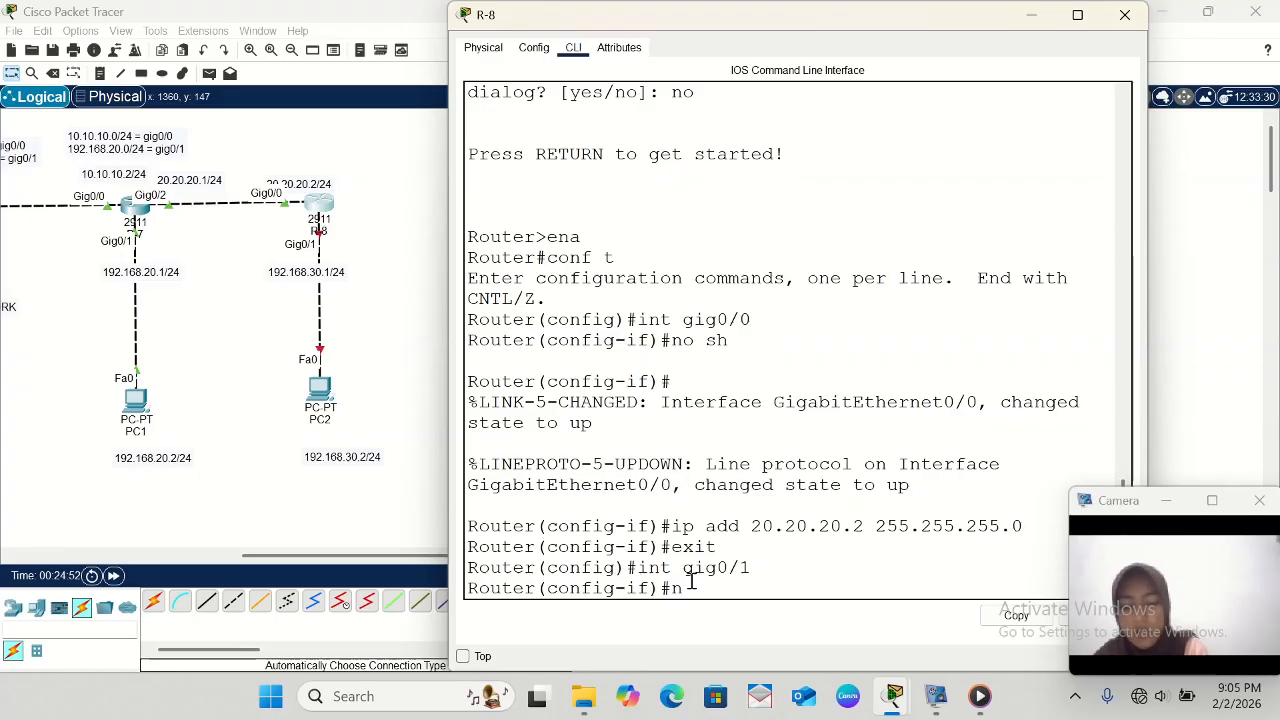
type("o sh")
key("Return")
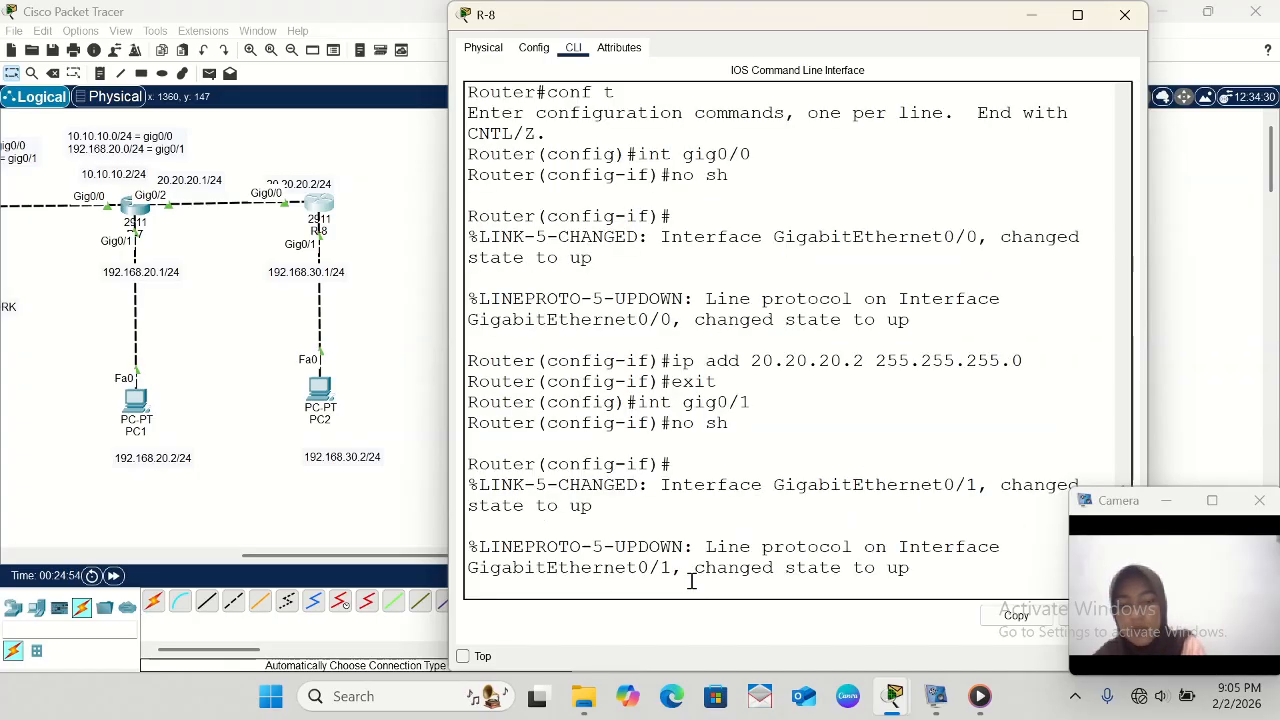
- Assign IP address 192.168.30.1 with mask 255.255.255.0 to R-8's gig0/1, exit interface configuration and minimize the router window
type("ip add")
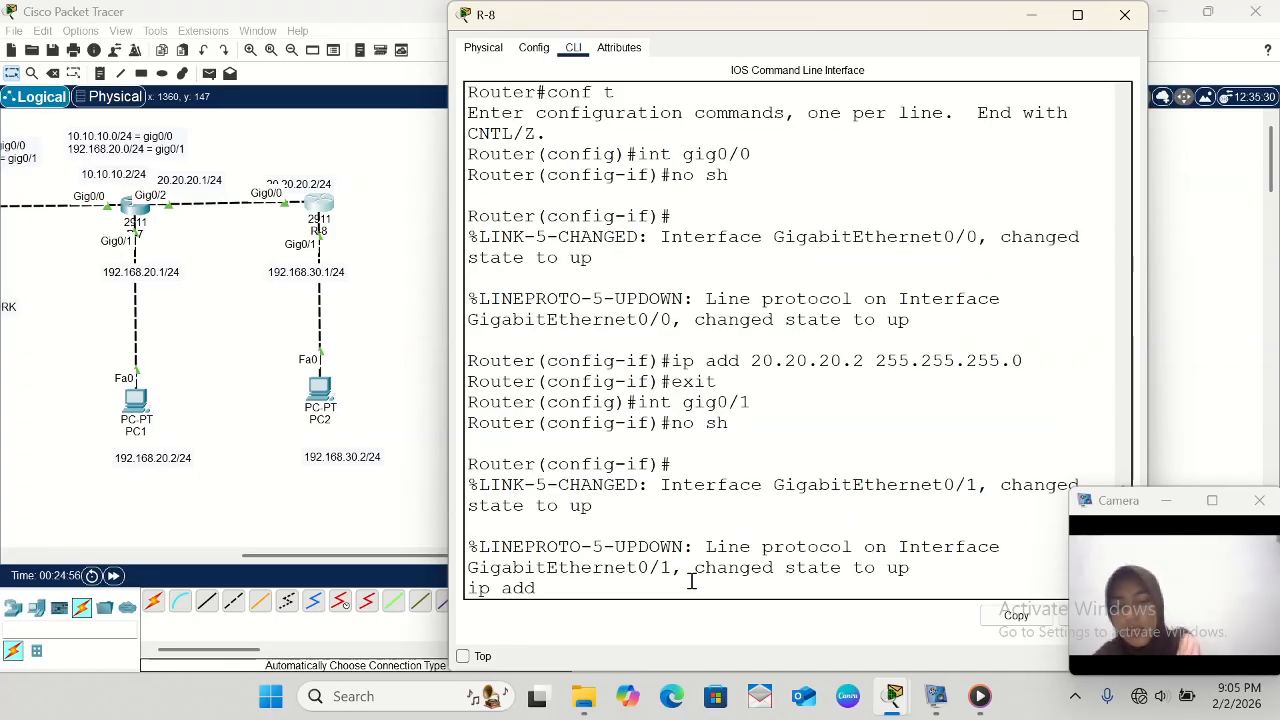
type(" 192")
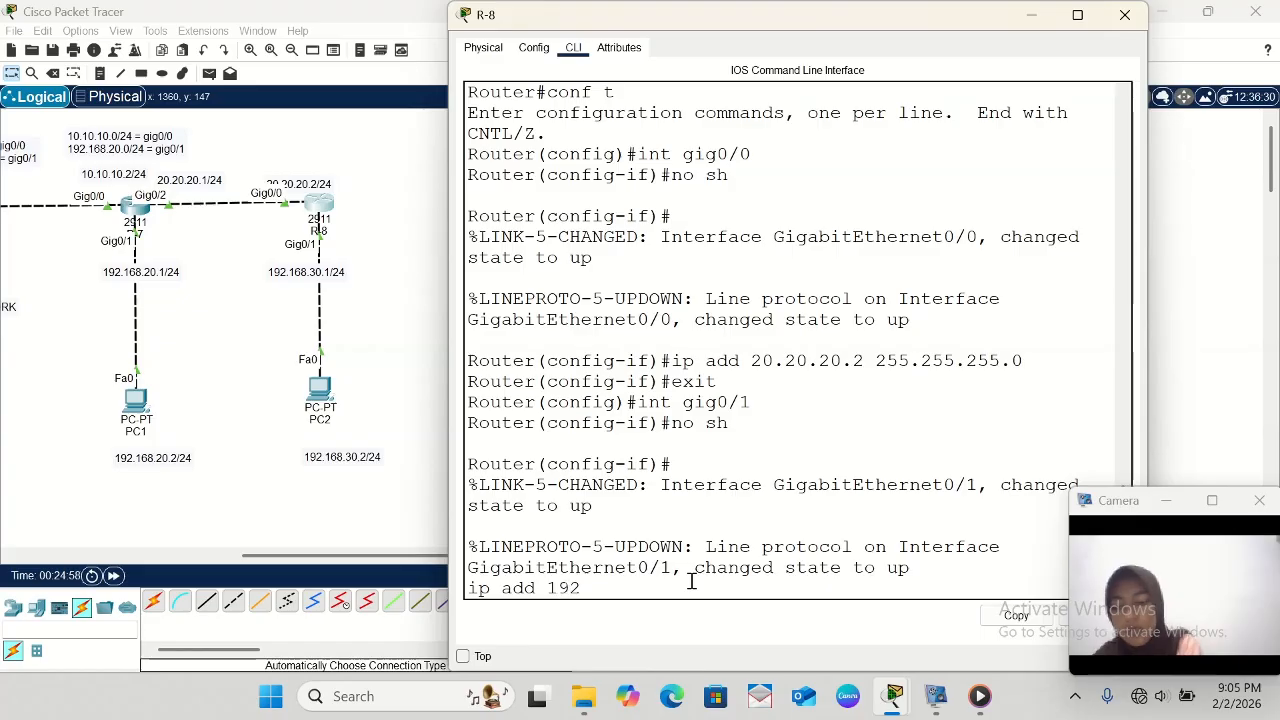
type(".168.")
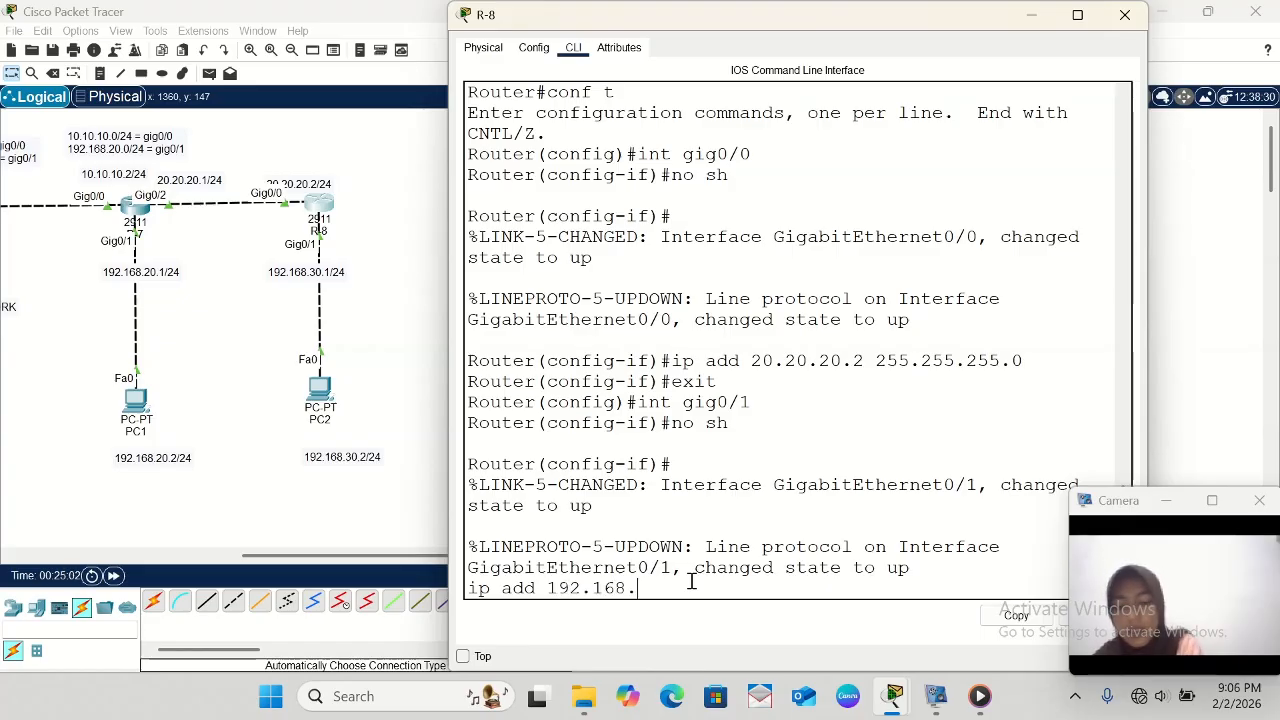
type("30.")
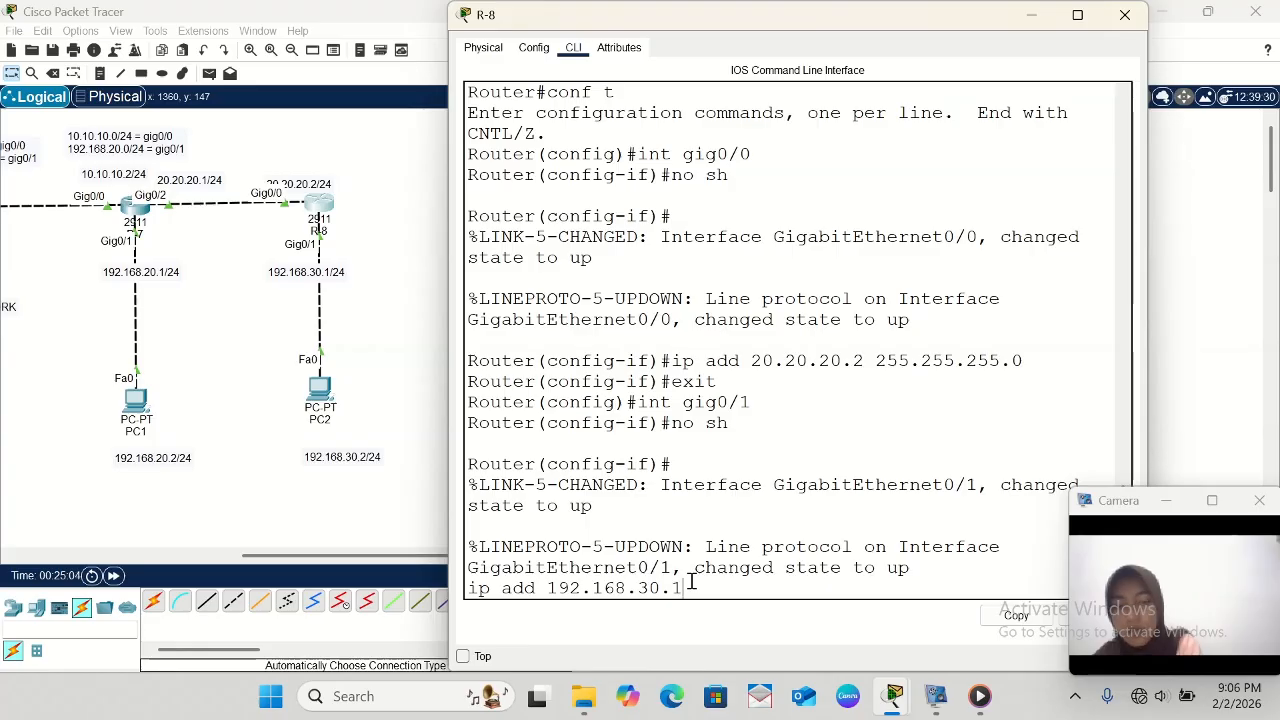
type("1 255")
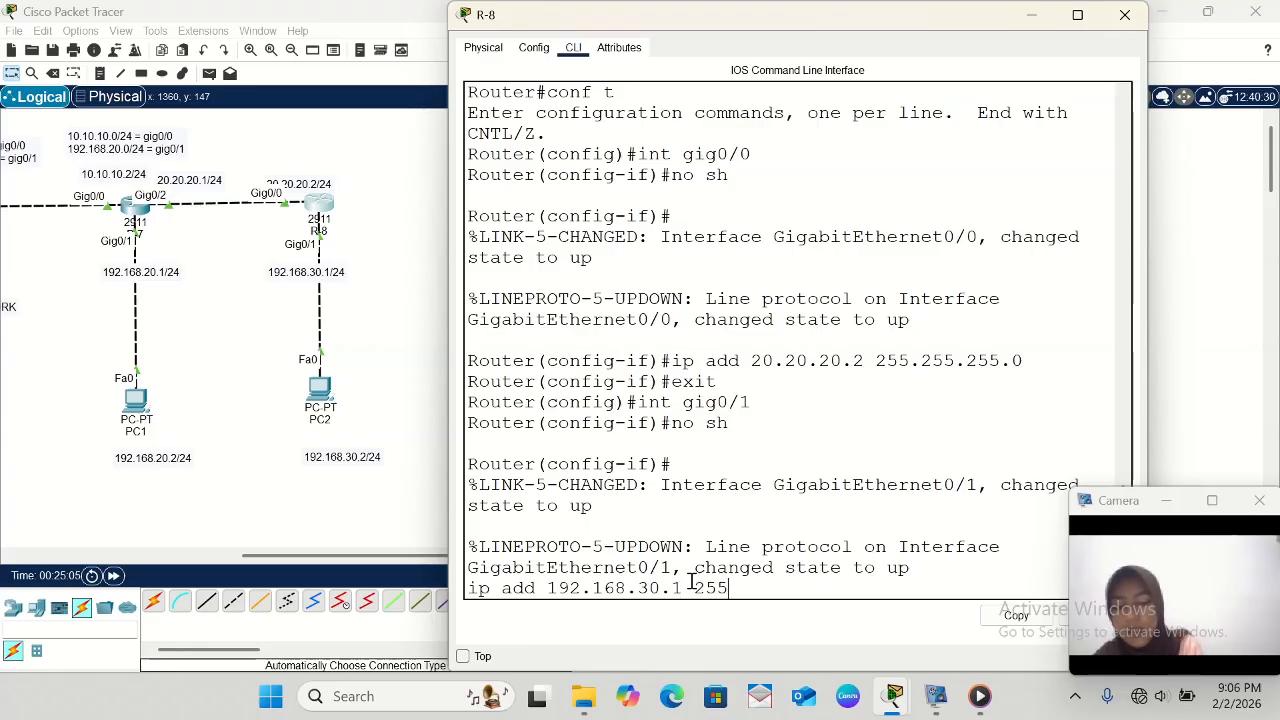
type(".255.")
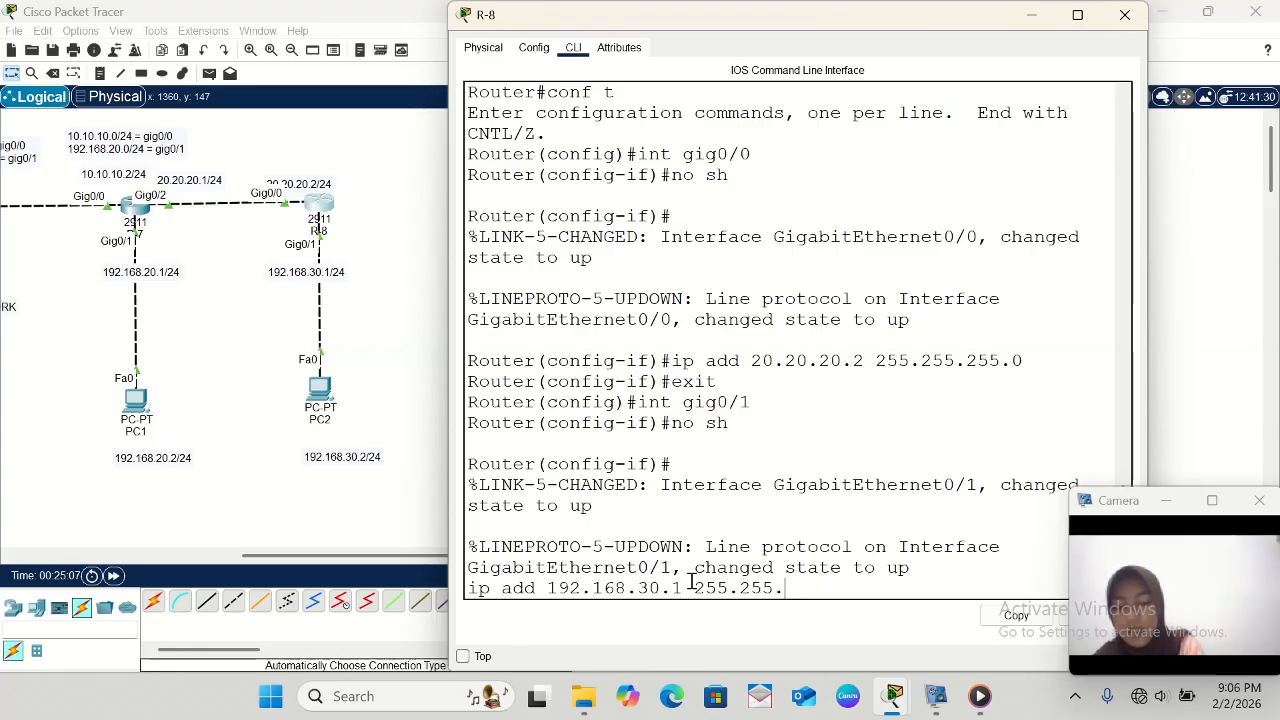
type("255.0")
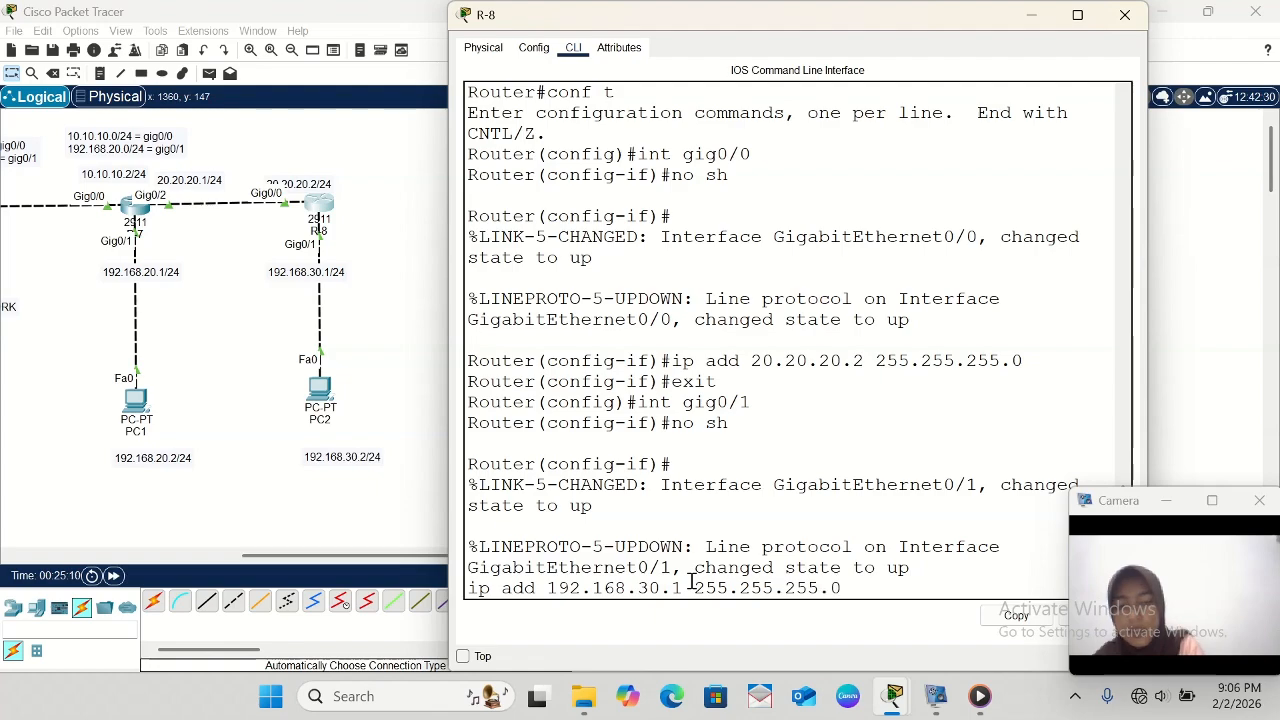
key("Return")
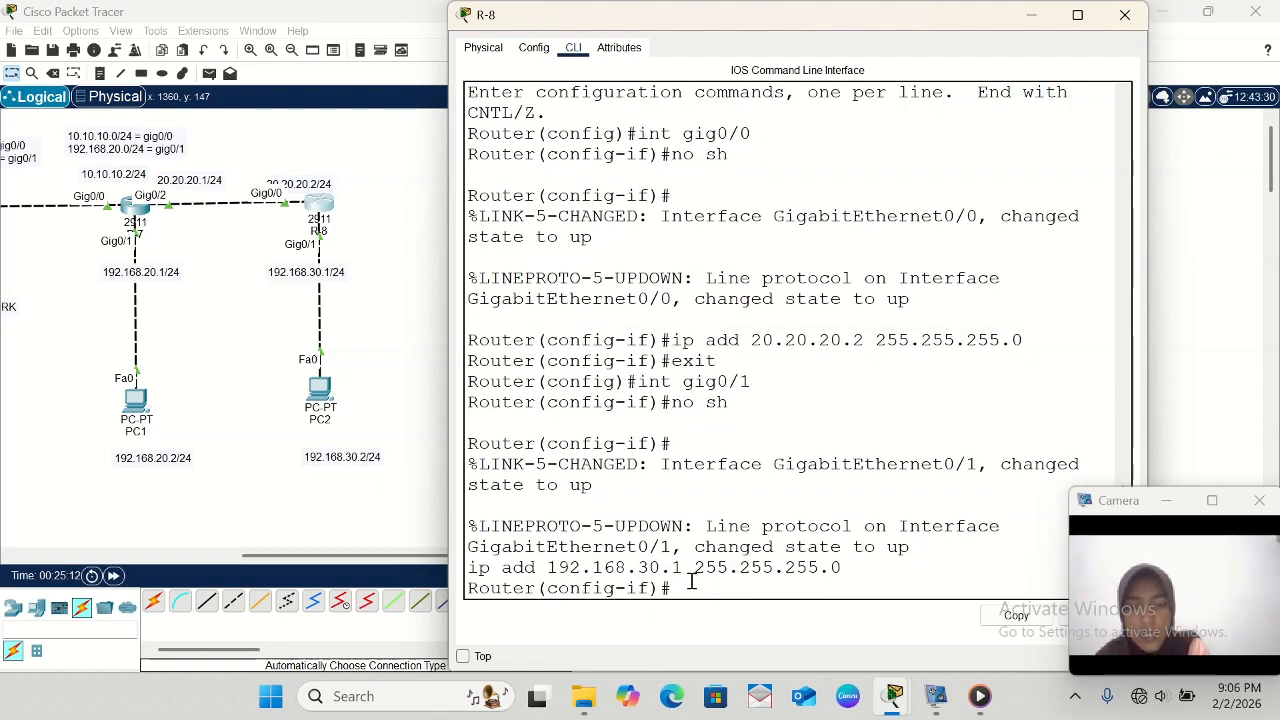
type("exit")
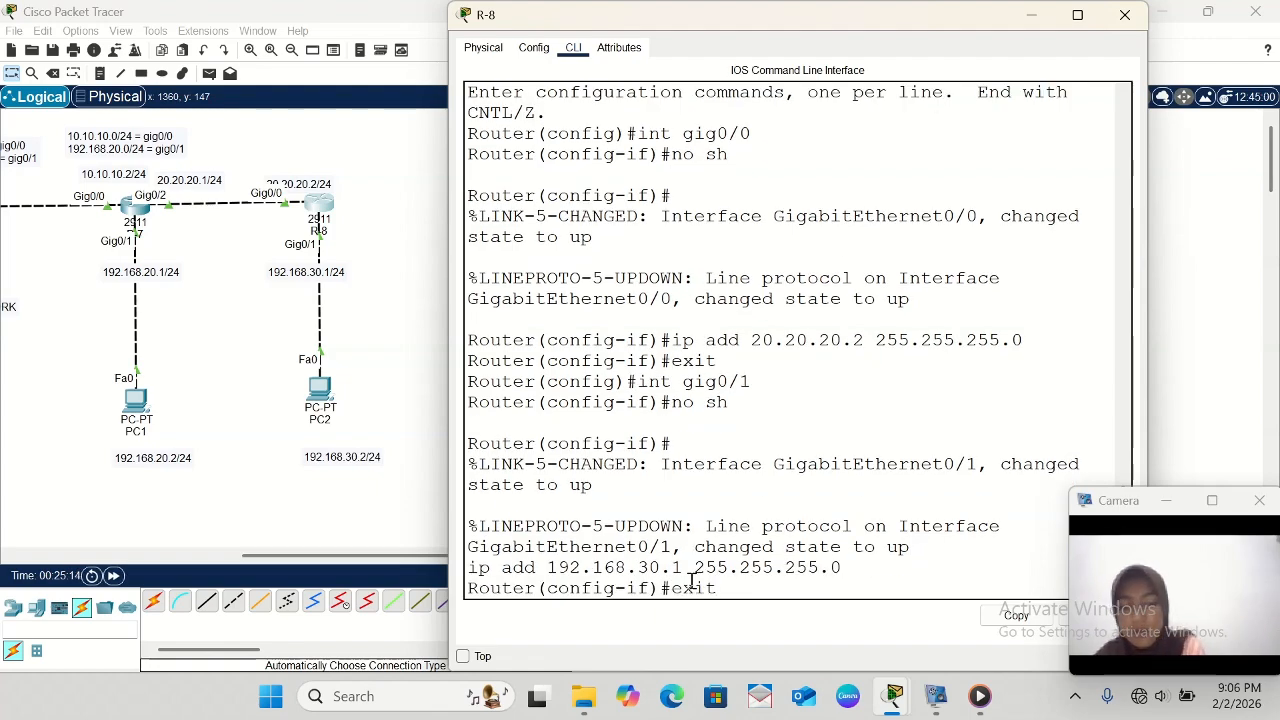
key("Return")
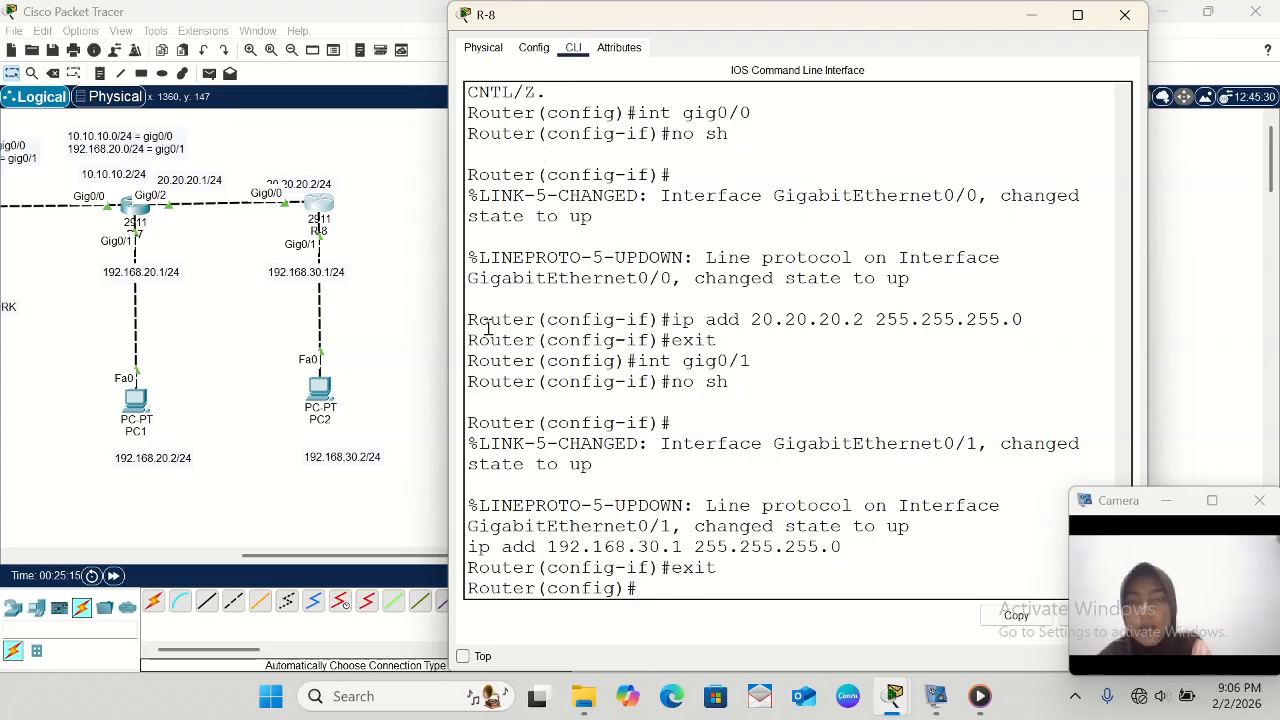
left_click(1030, 16)
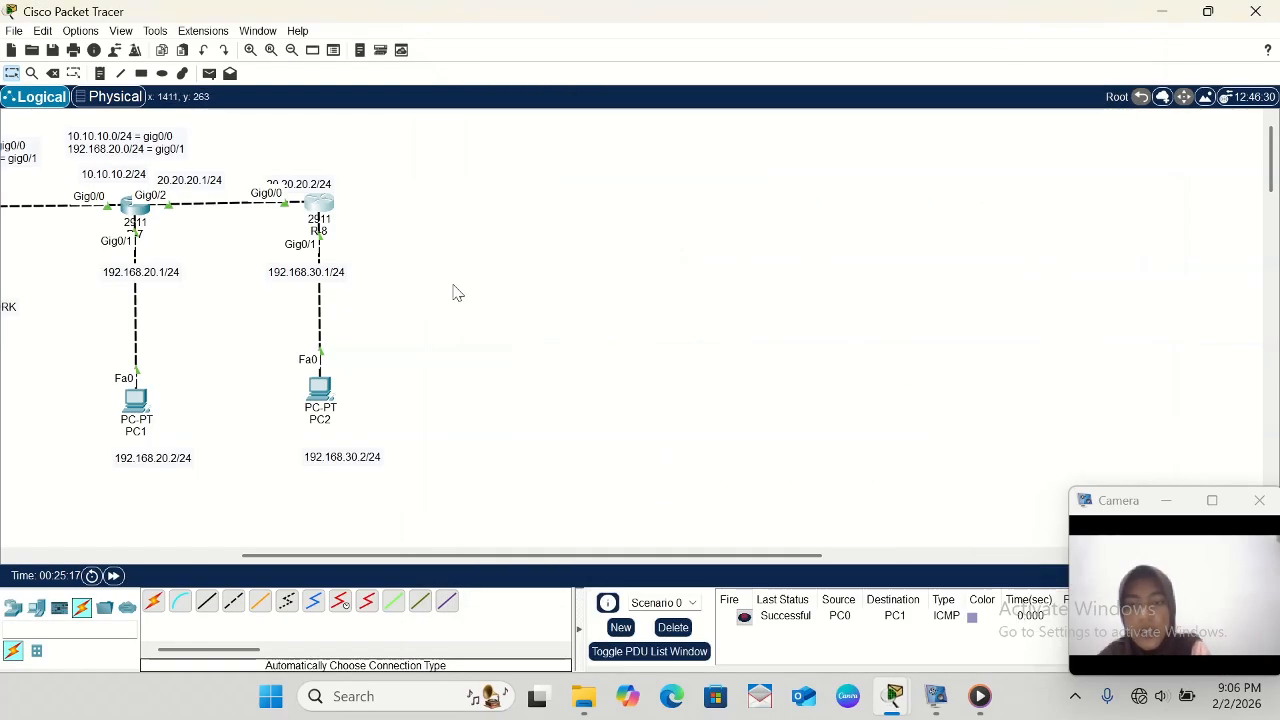
- Open PC2's IP configuration and set its static IPv4 address to 192.168.30.2 with subnet mask 255.255.255.0
left_click(321, 396)
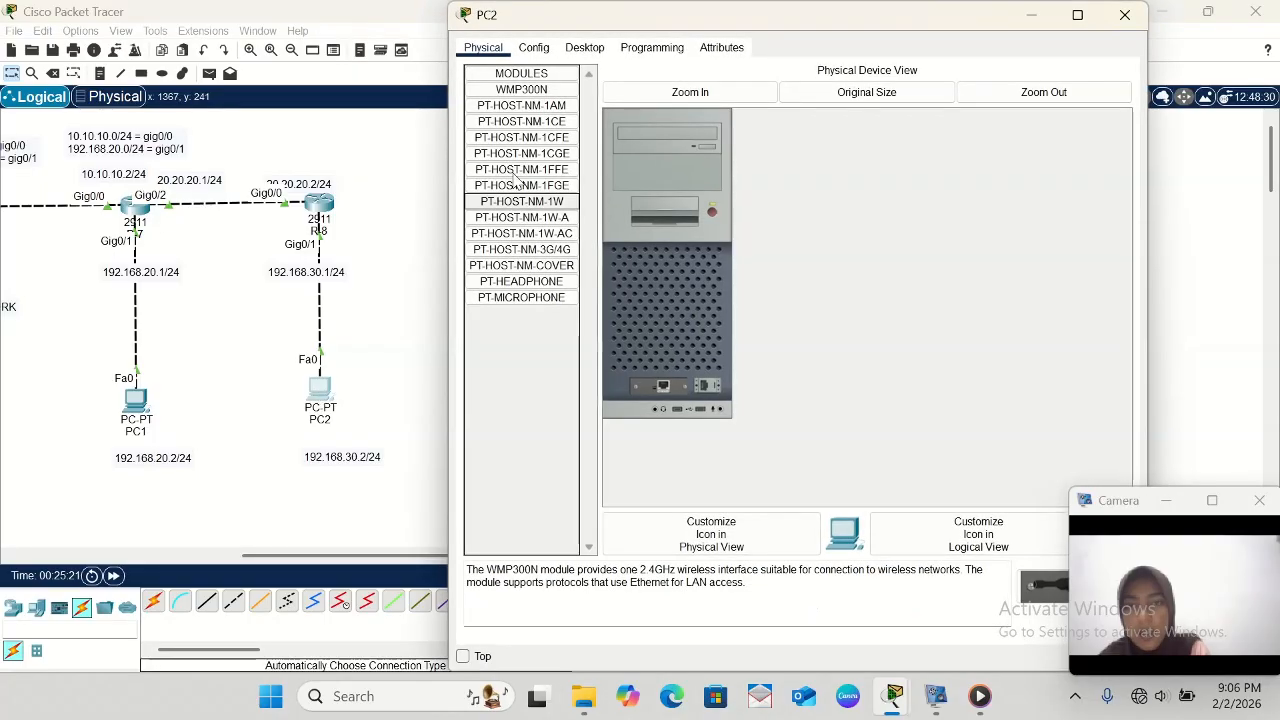
left_click(588, 47)
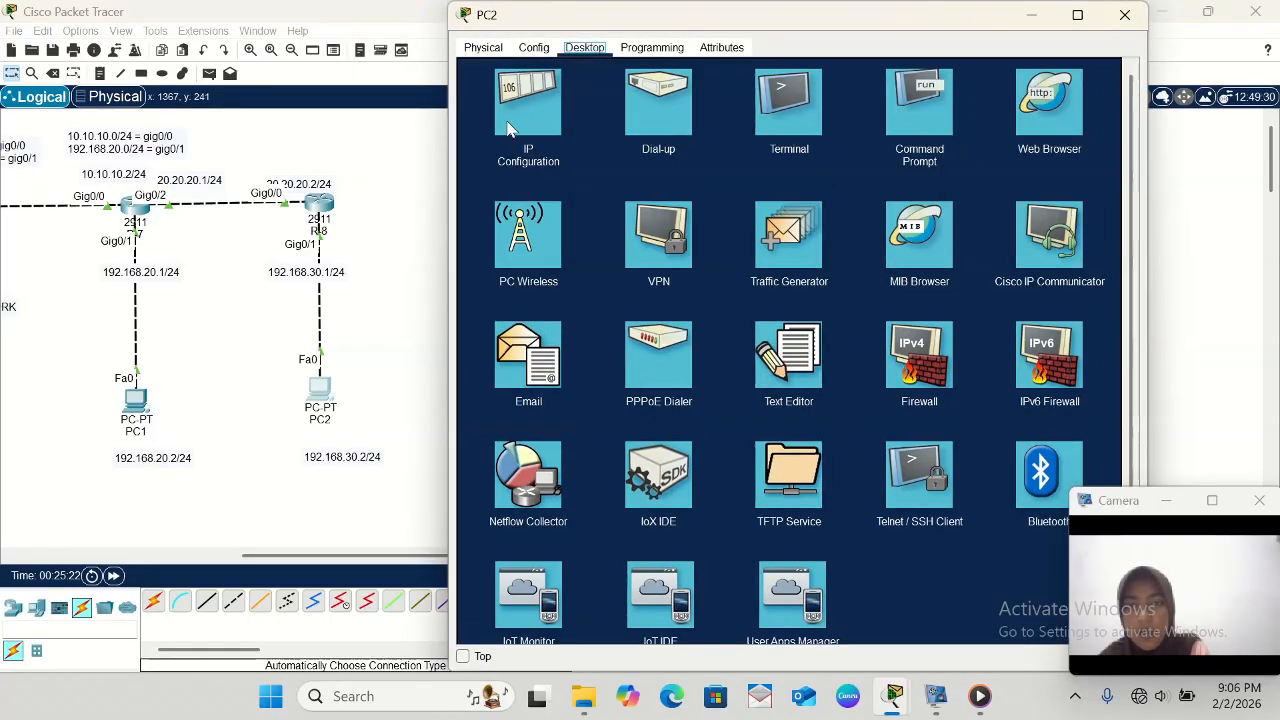
left_click(510, 127)
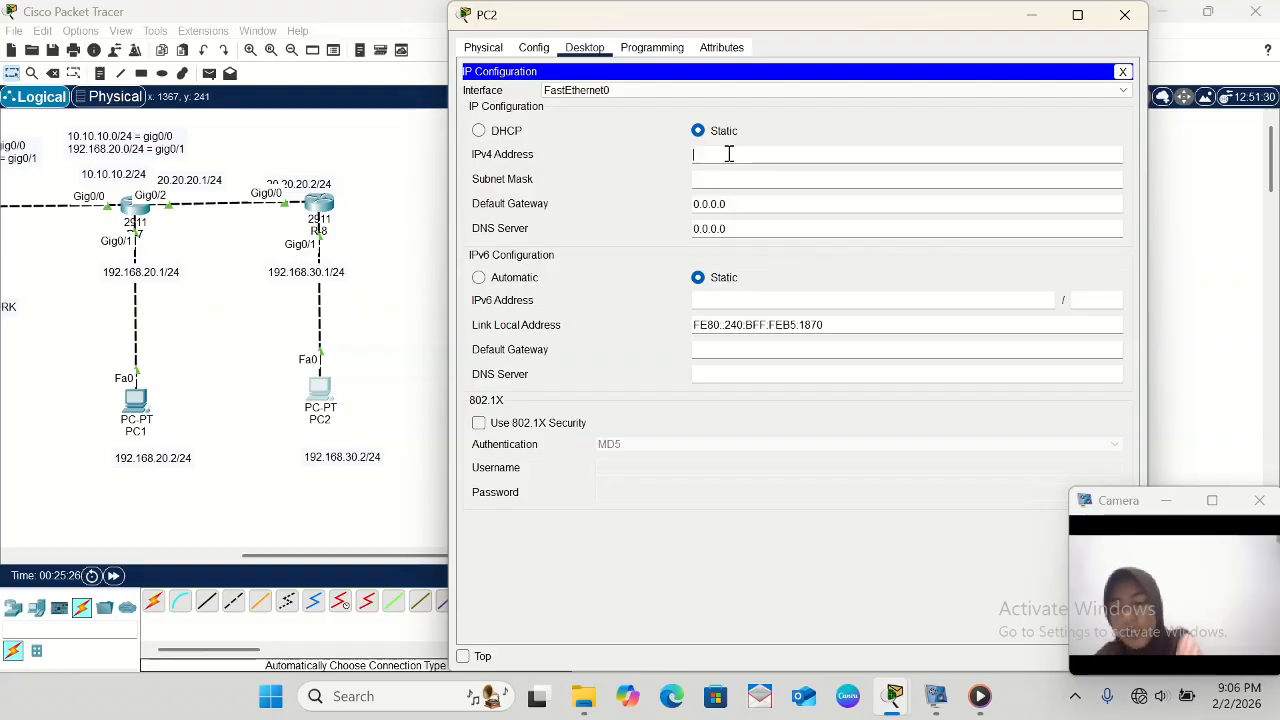
type("192")
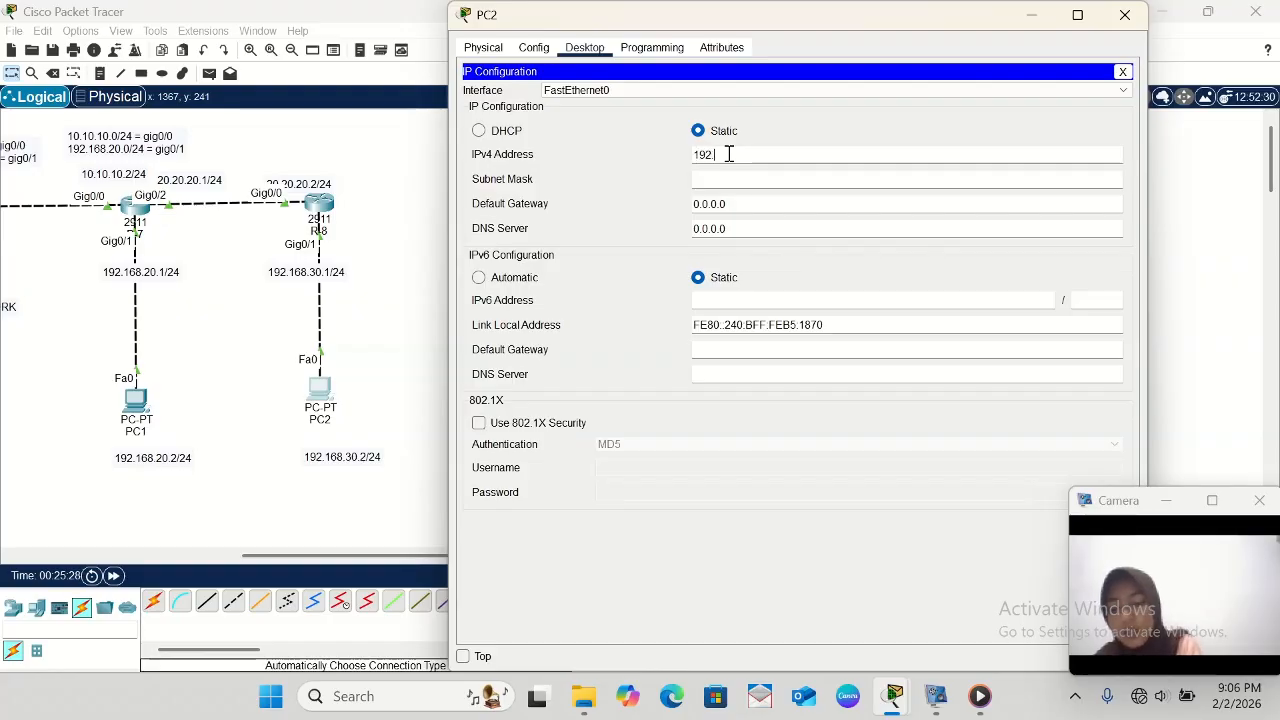
type(".168")
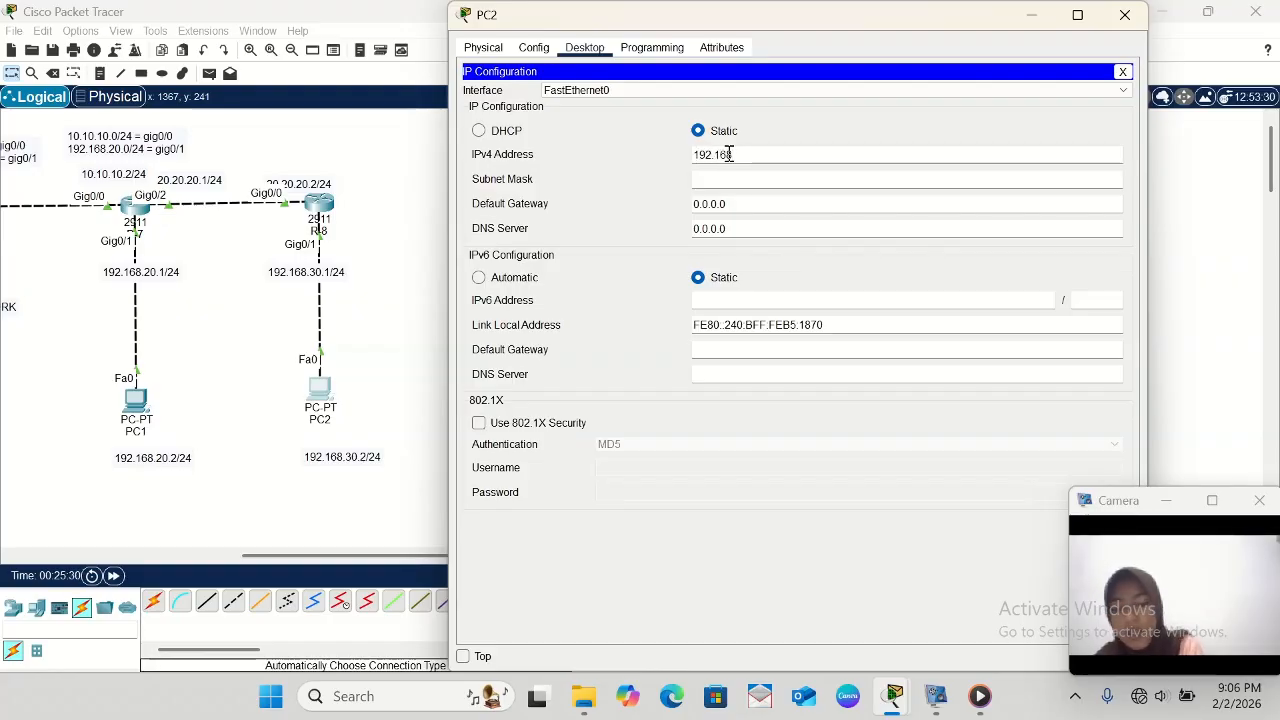
type(".30")
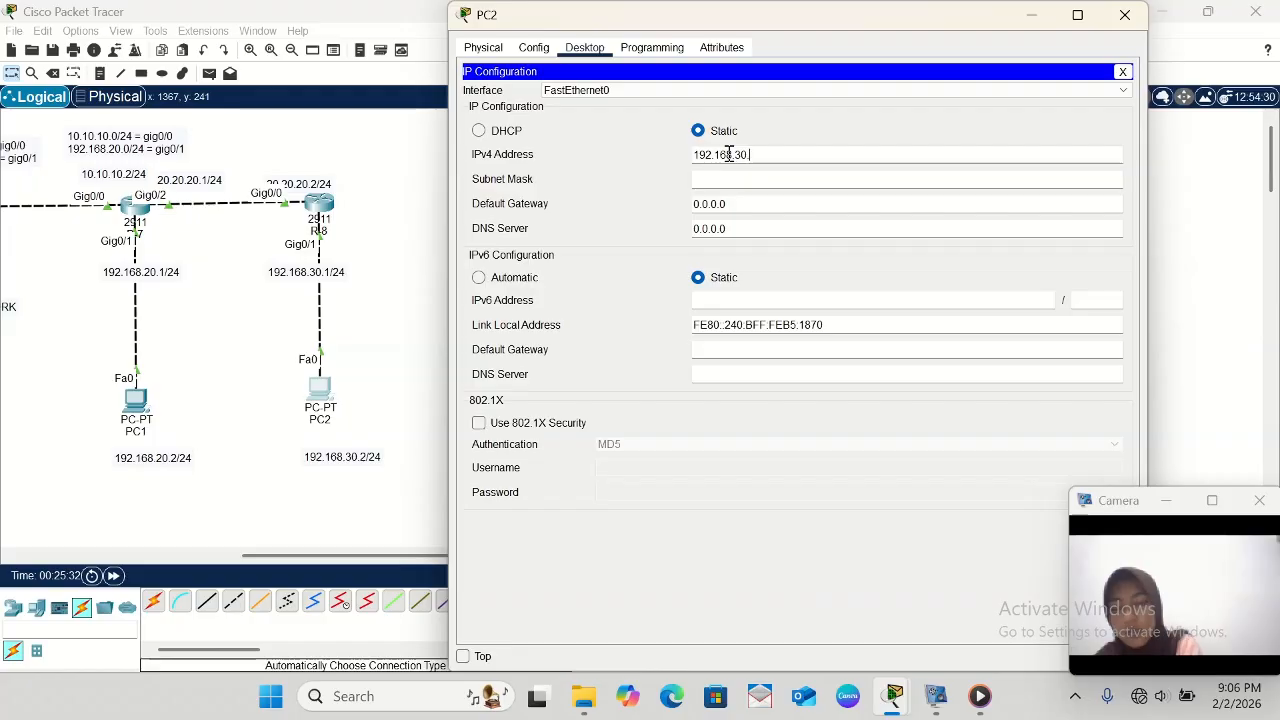
type(".2")
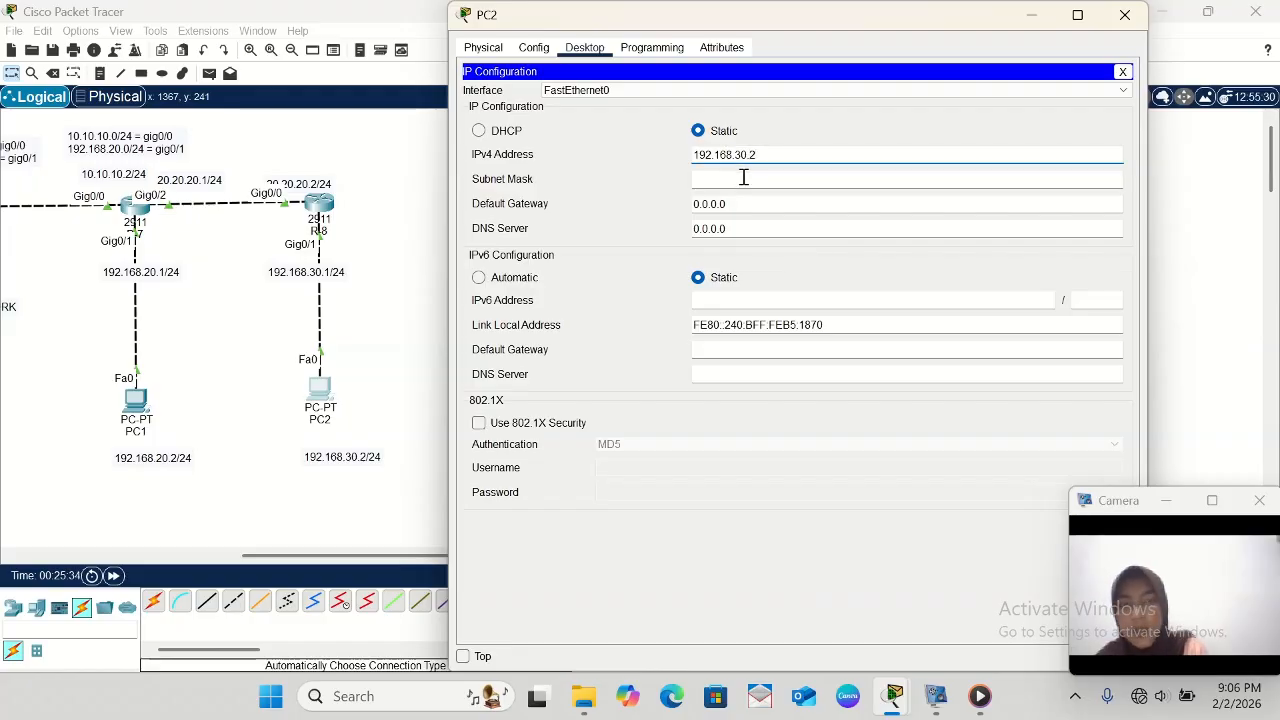
left_click(743, 177)
- Set PC2's default gateway to 192.168.30.1 and minimize its configuration window
left_click(735, 205)
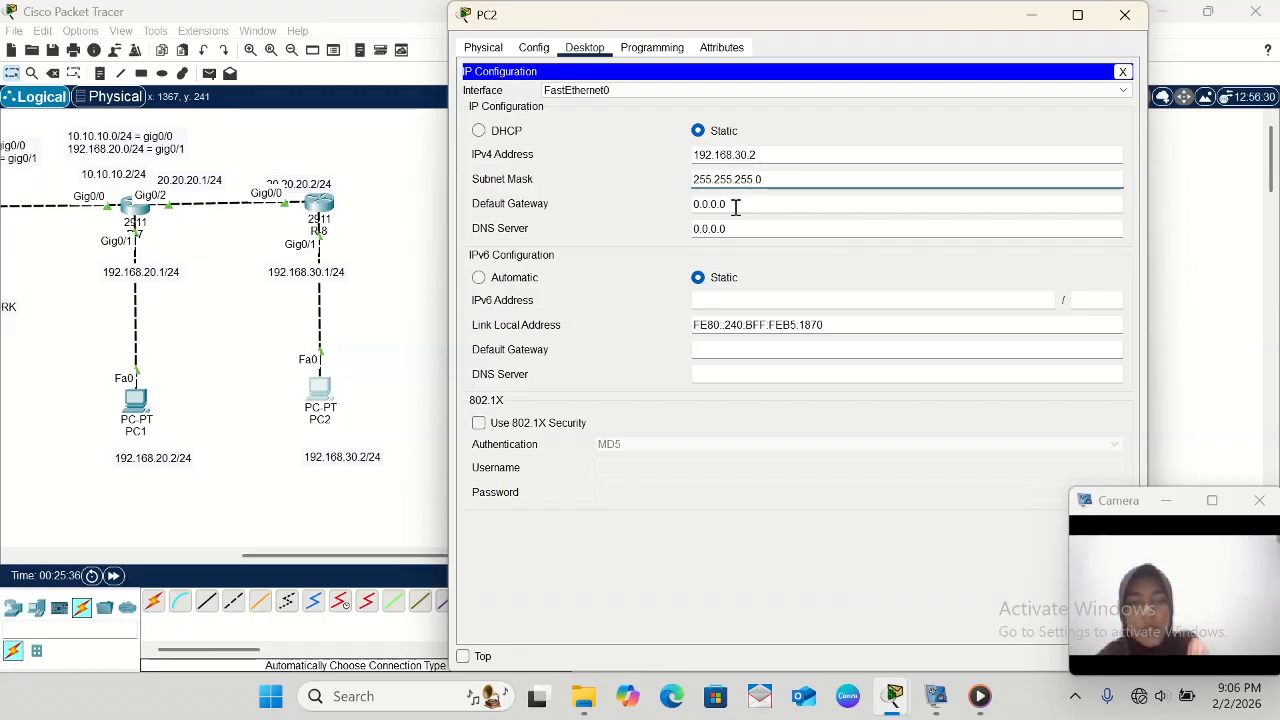
key("BackSpace")
key("BackSpace")
key("BackSpace")
key("BackSpace")
key("BackSpace")
key("BackSpace")
key("BackSpace")
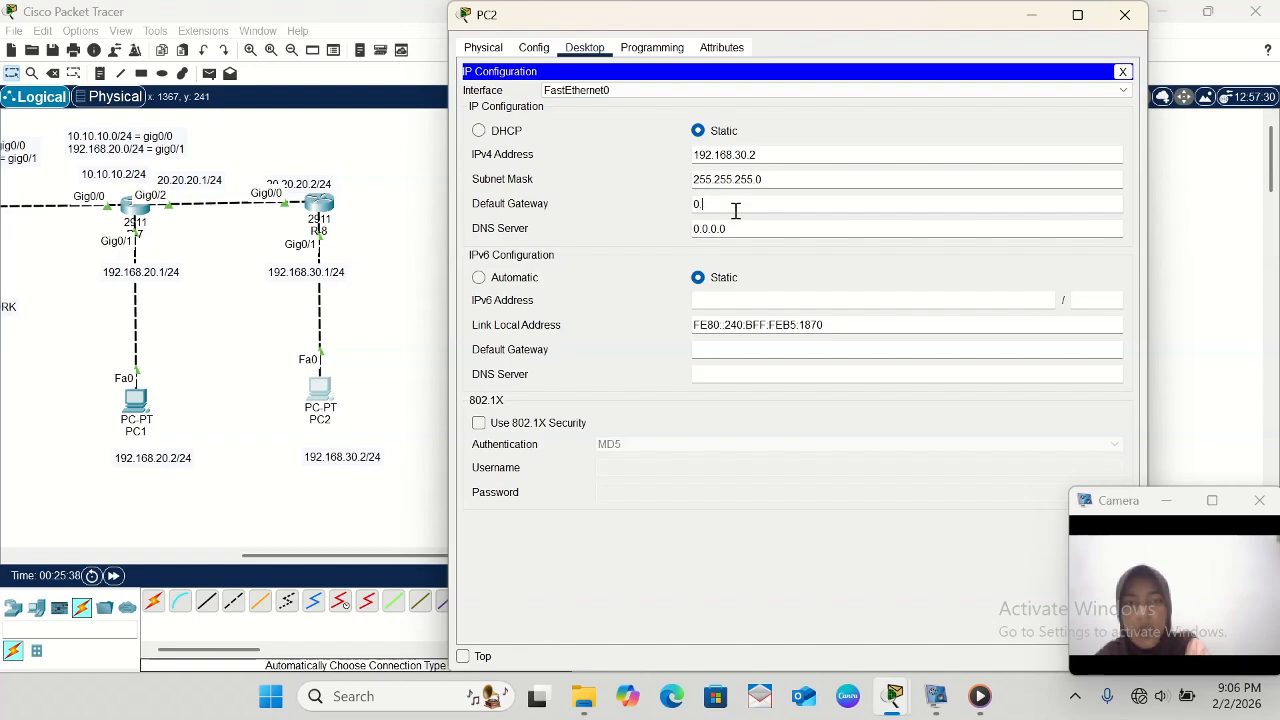
type("192")
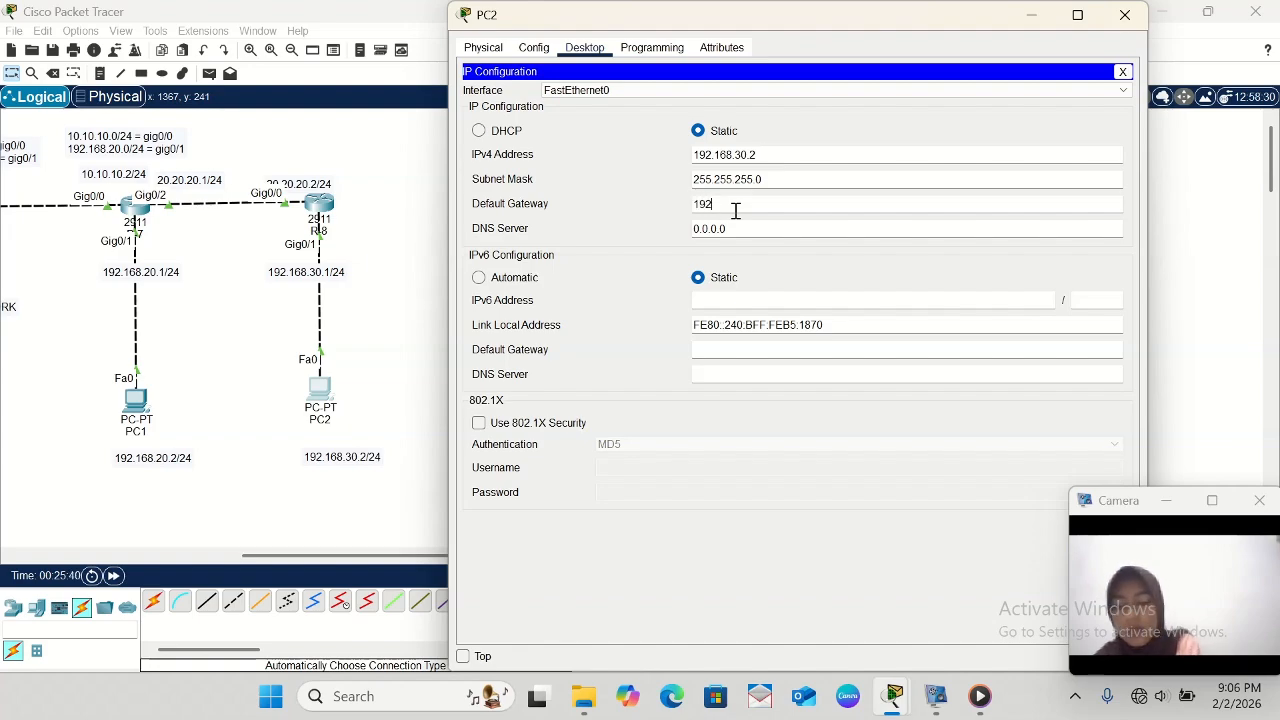
type(".168")
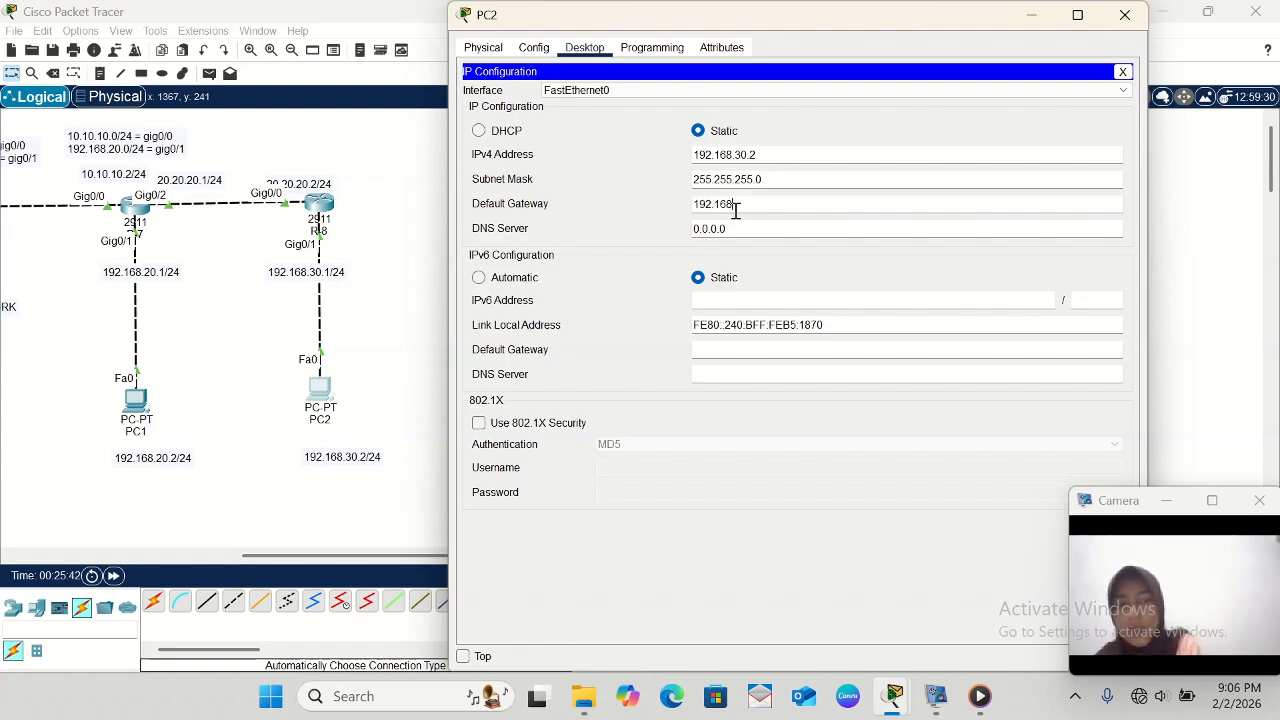
type(".3")
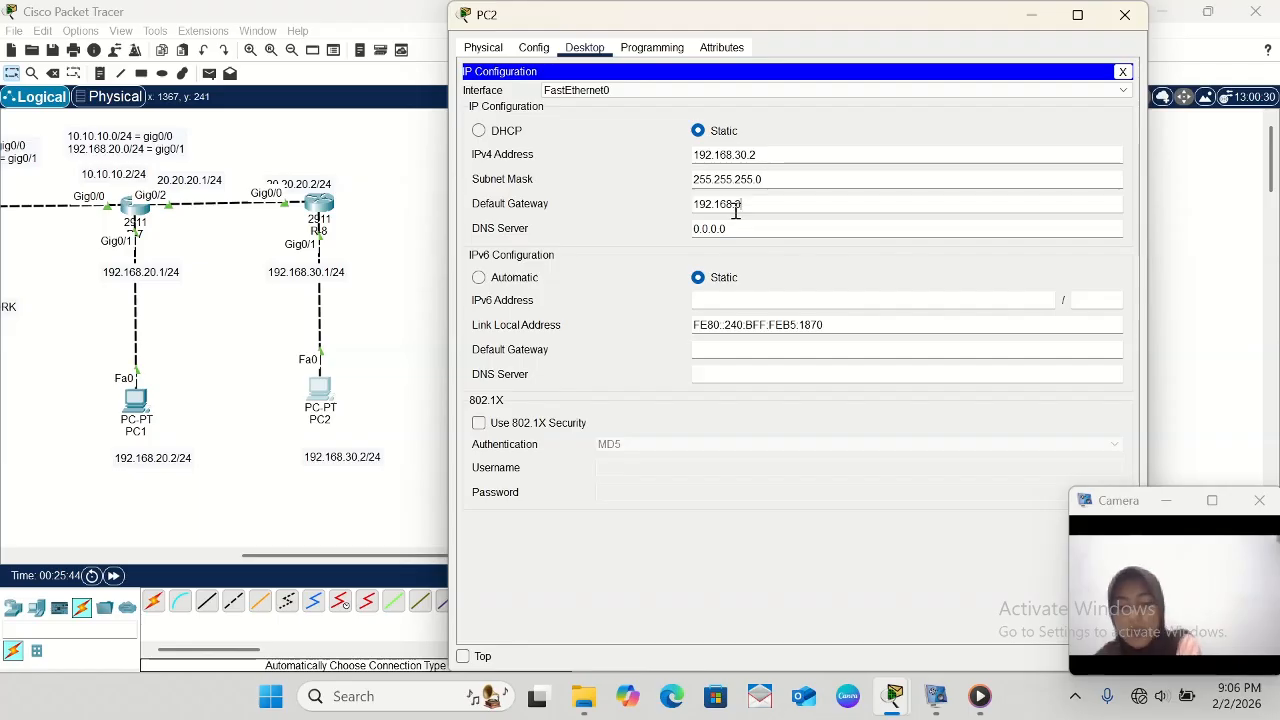
type("0.1")
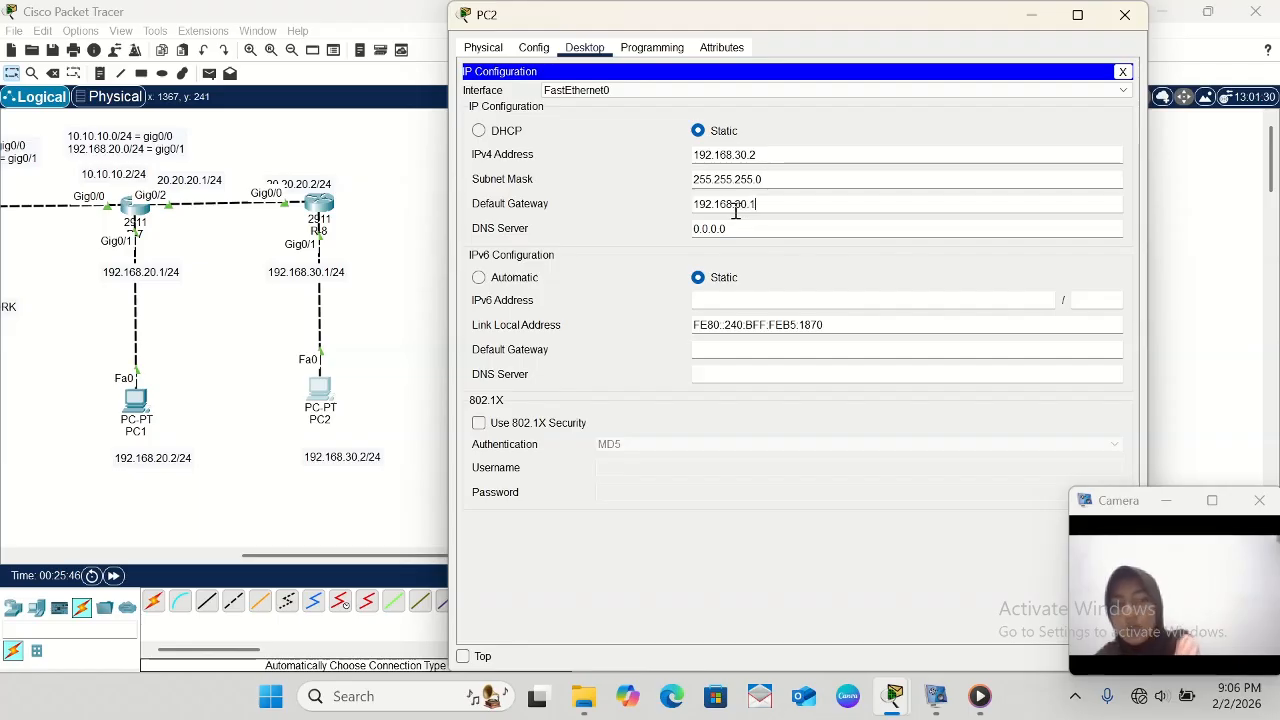
left_click(1025, 19)
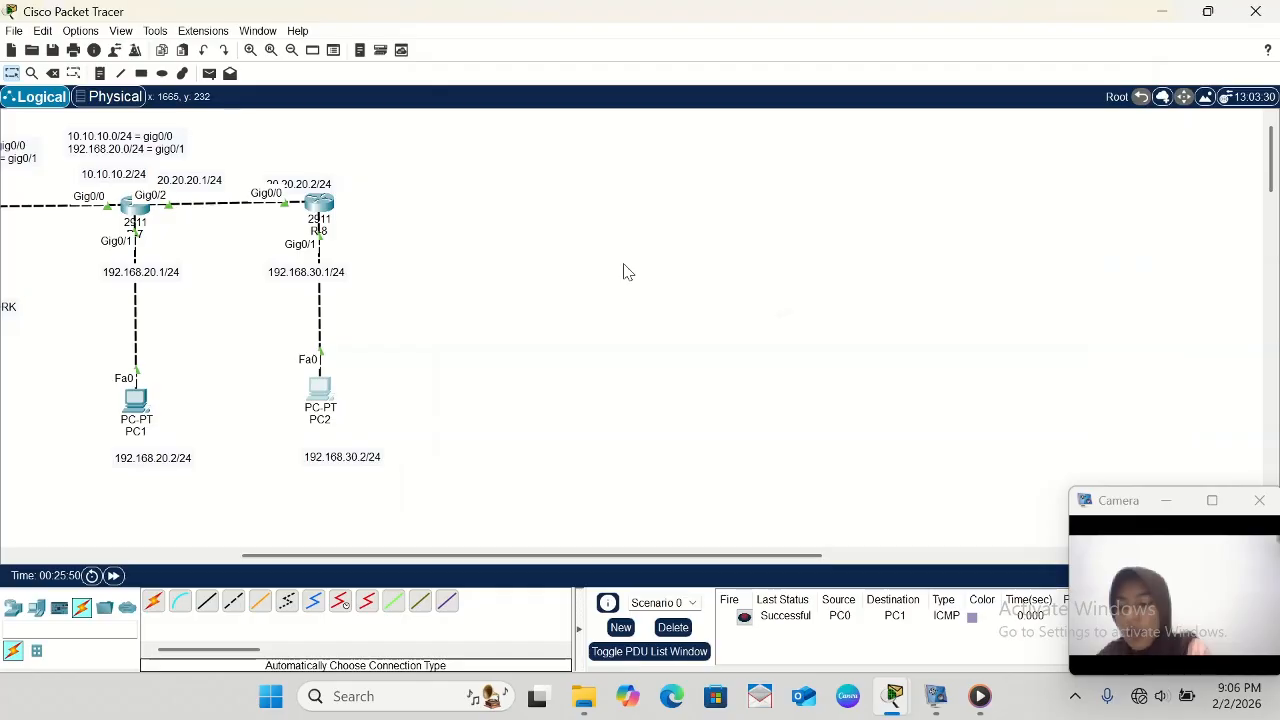
- Open R-8's command line and enter EIGRP configuration with router eigrp 21
scroll(349, 300, "left", 5)
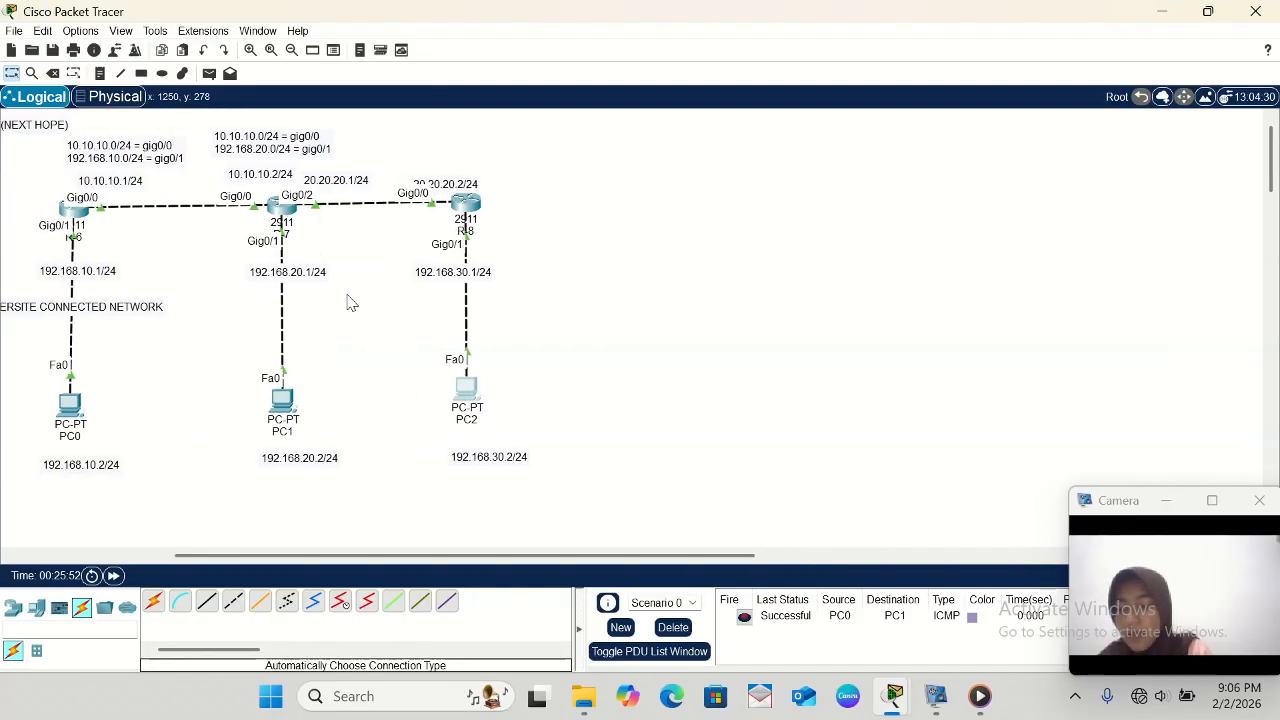
scroll(349, 300, "left", 5)
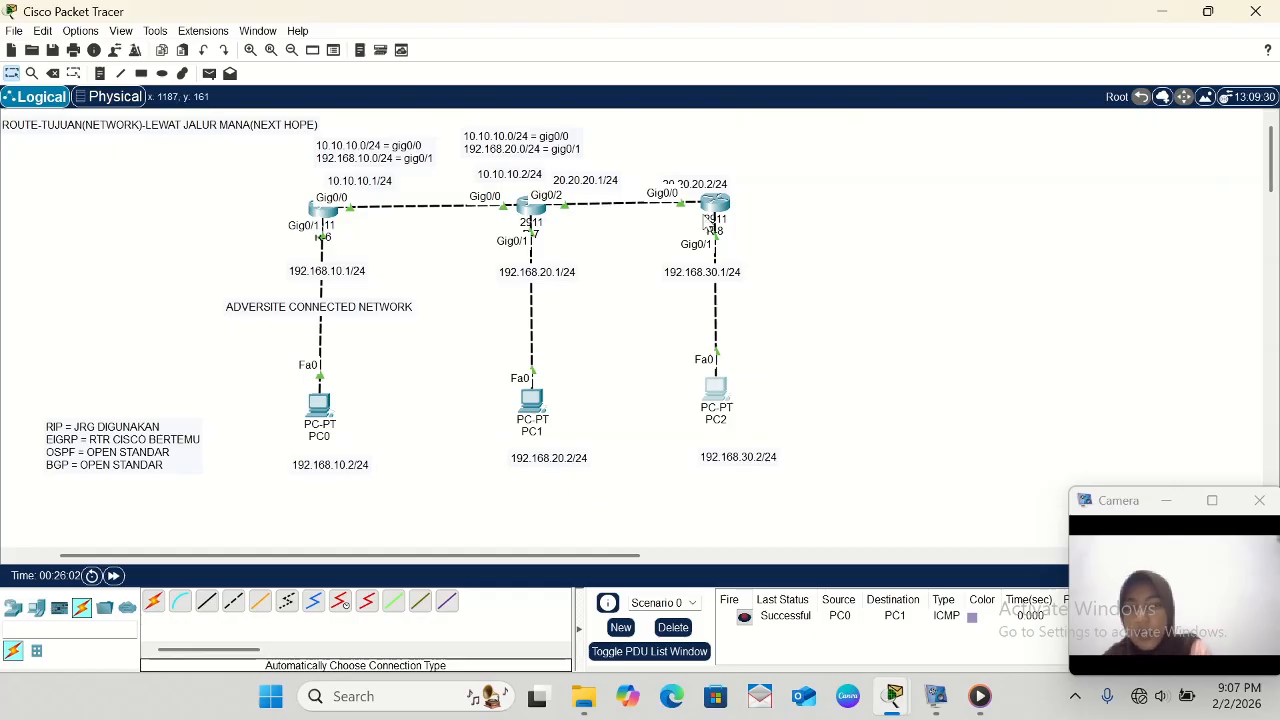
left_click(722, 207)
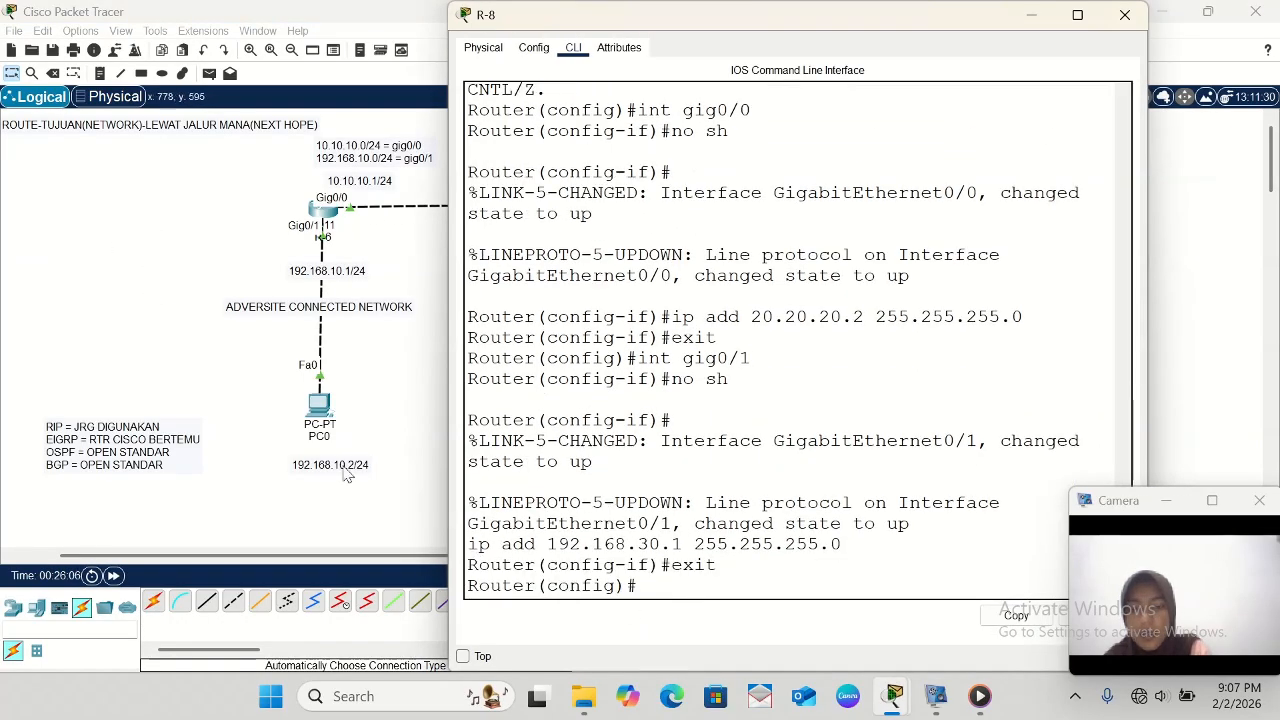
scroll(245, 425, "right", 5)
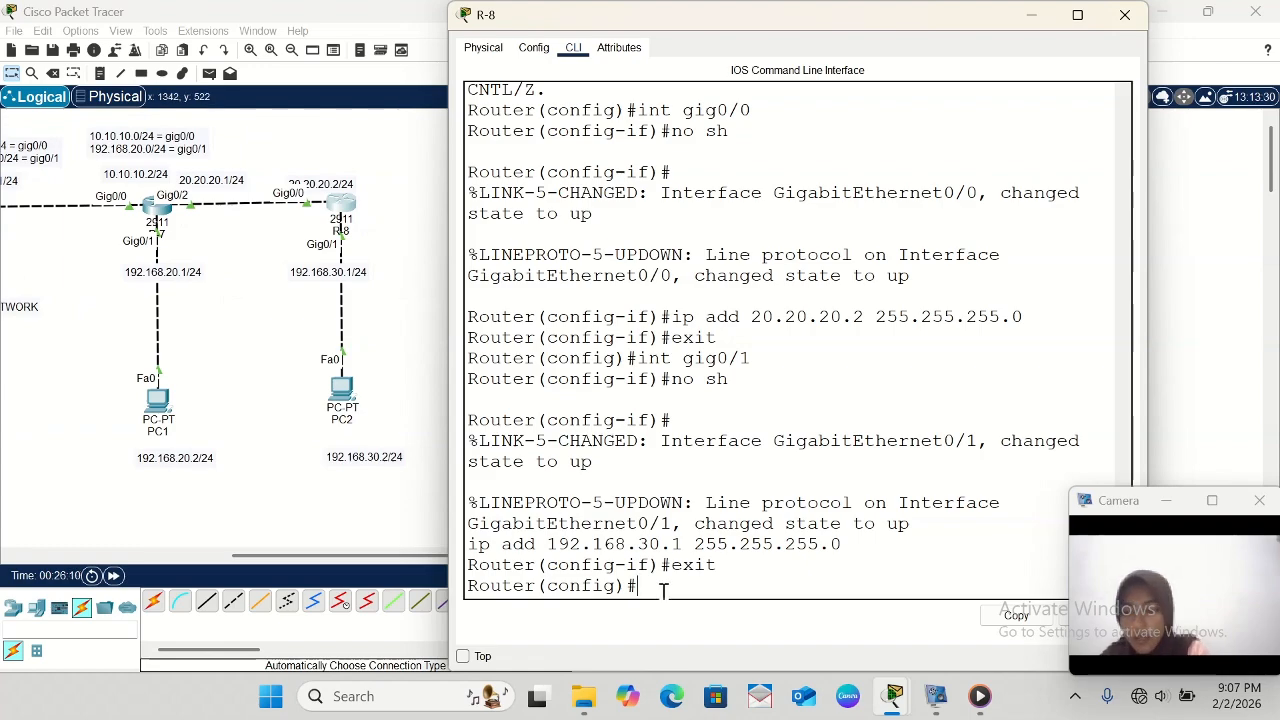
type("router")
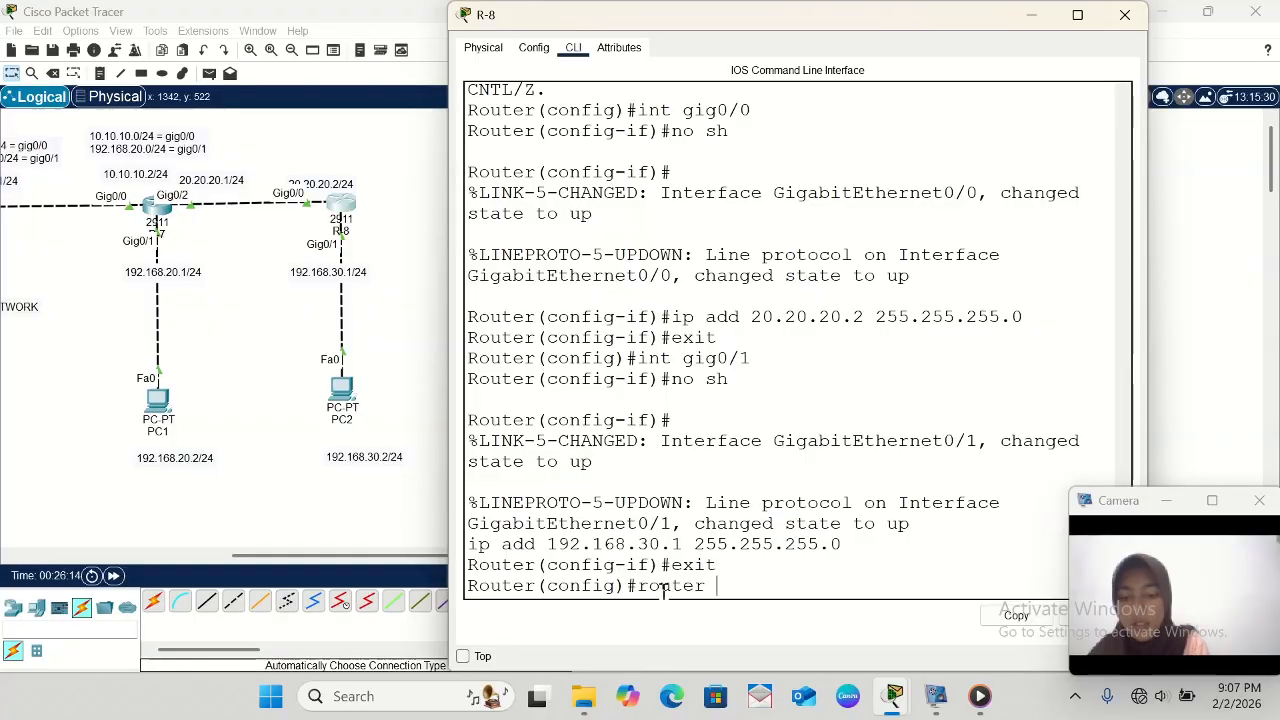
type(" eigrp ")
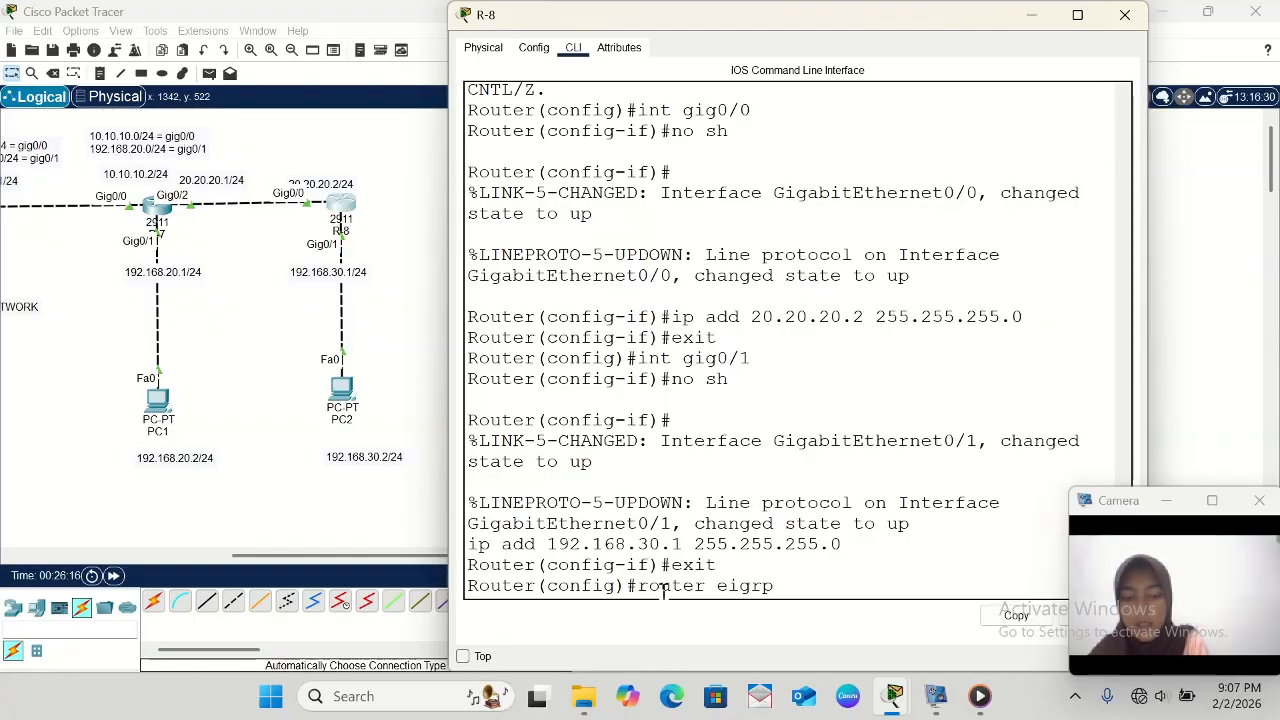
type("21")
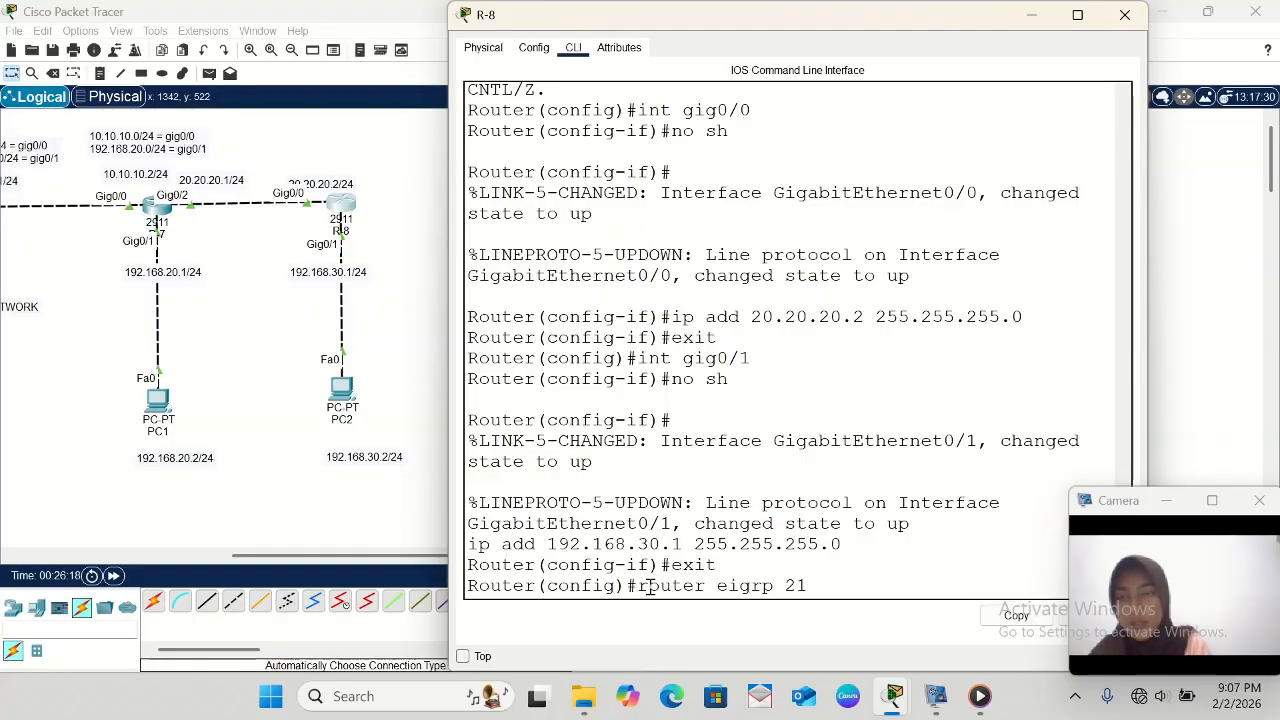
scroll(146, 268, "left", 5)
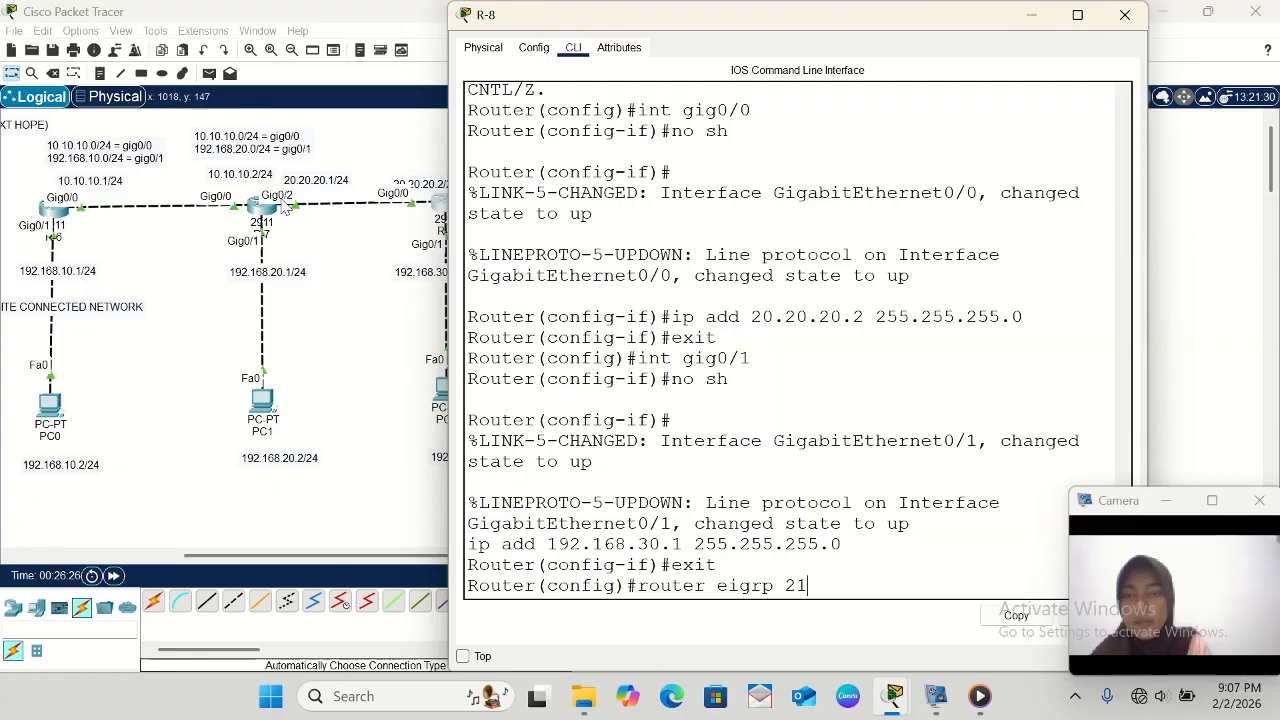
scroll(272, 289, "right", 3)
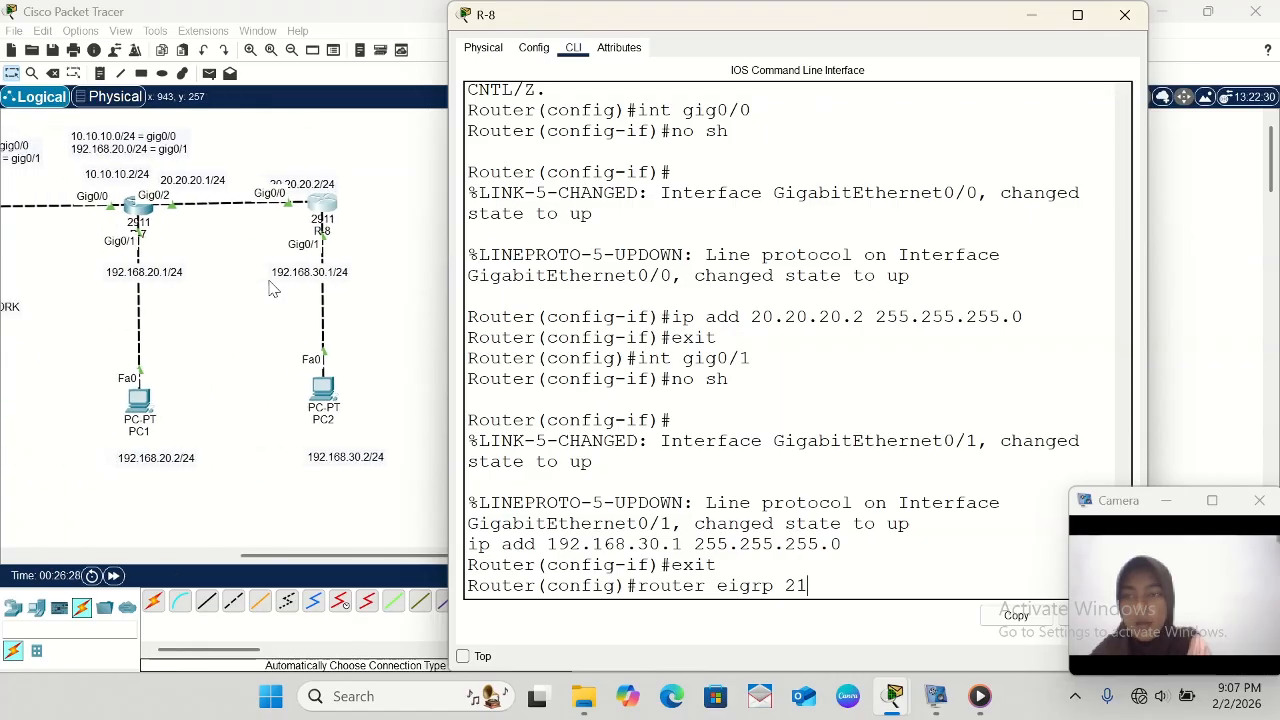
key("Return")
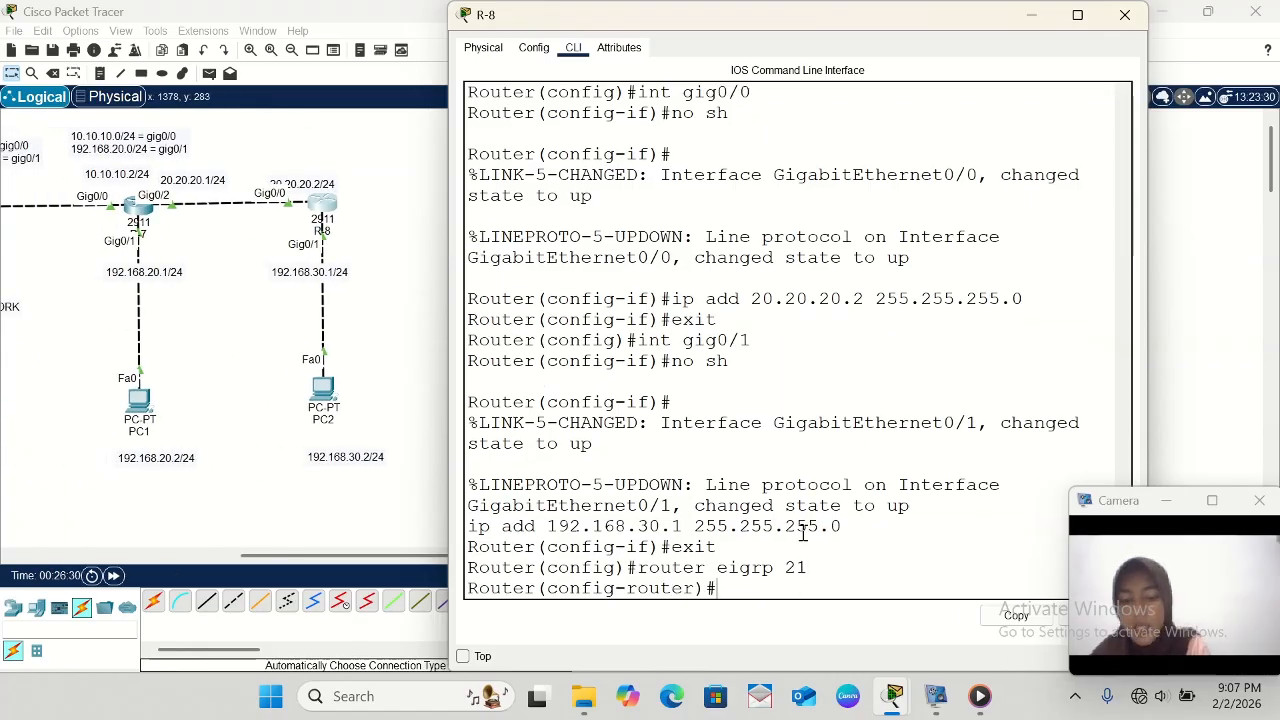
- Place a text note above R-8 in the workspace with the first line 20.20.20.0/24 = gig0/0
left_click(380, 341)
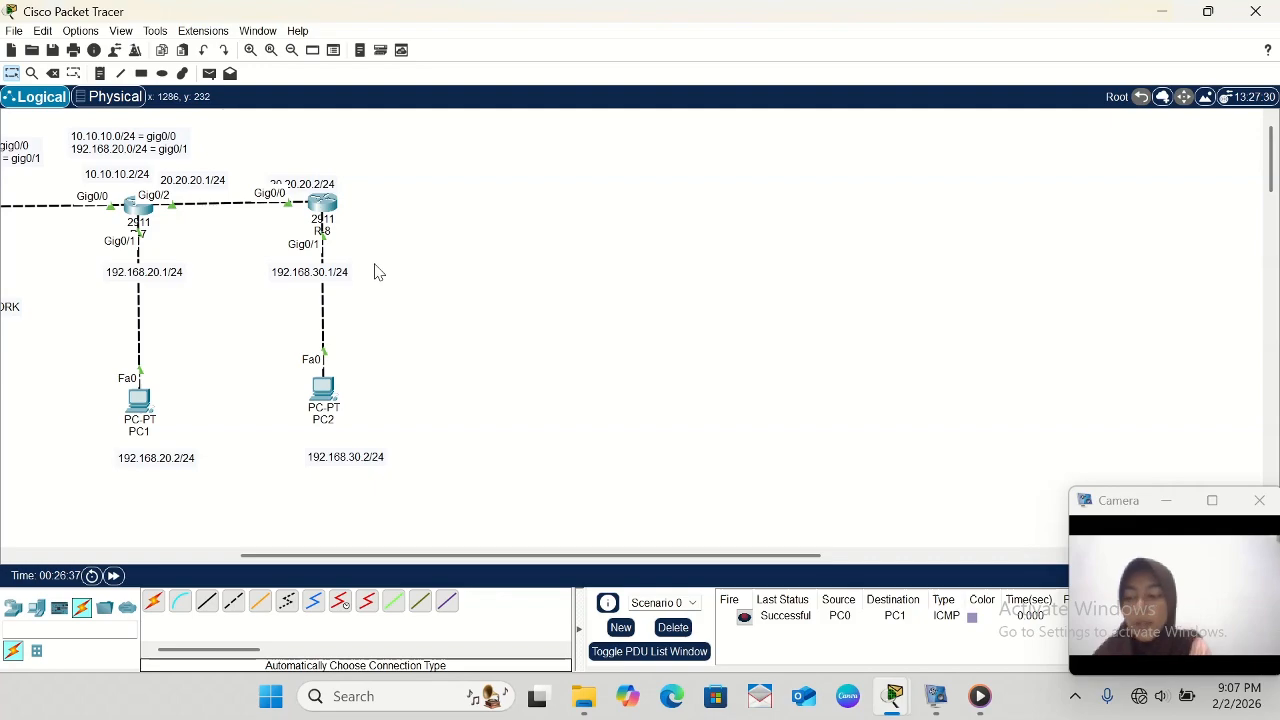
left_click(100, 73)
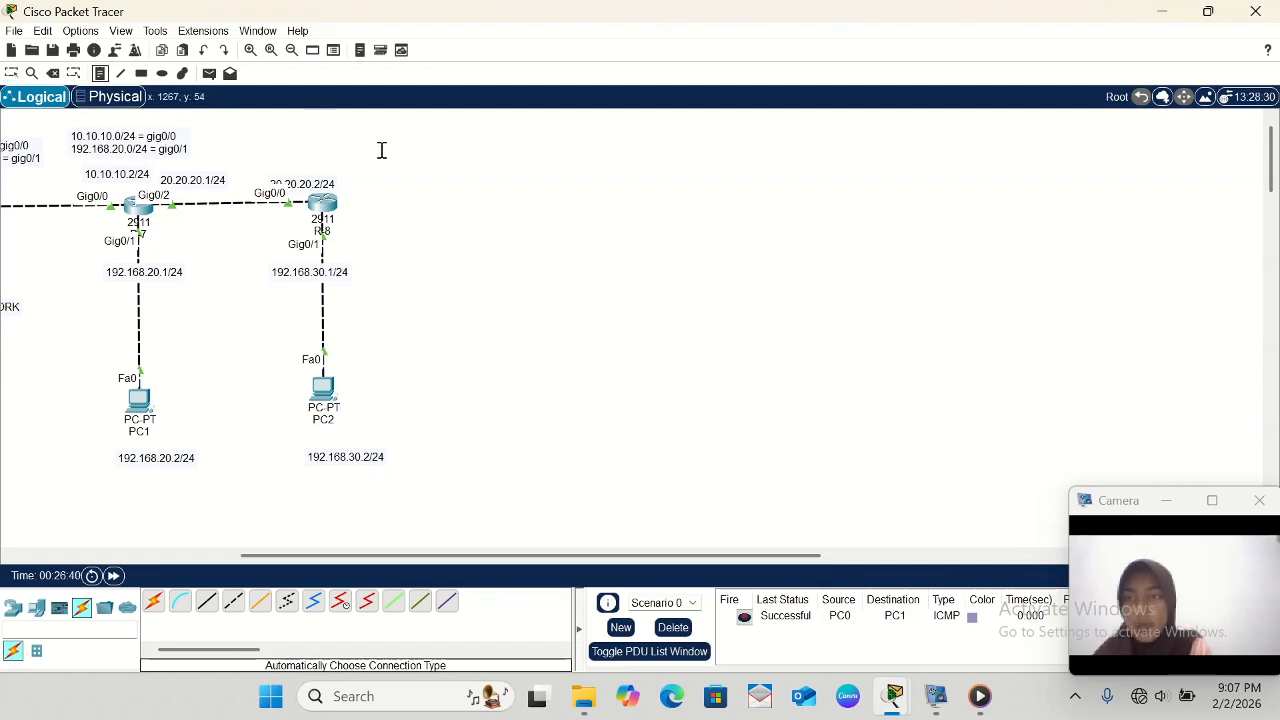
left_click(288, 135)
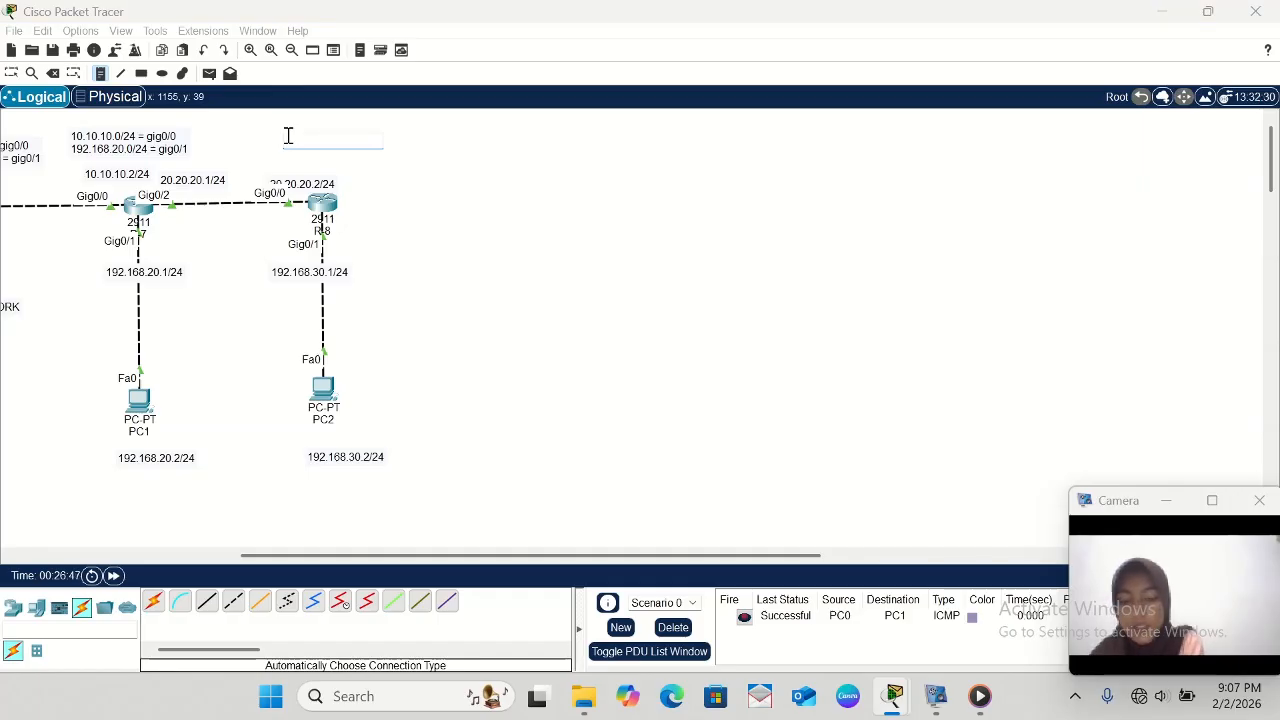
type("1")
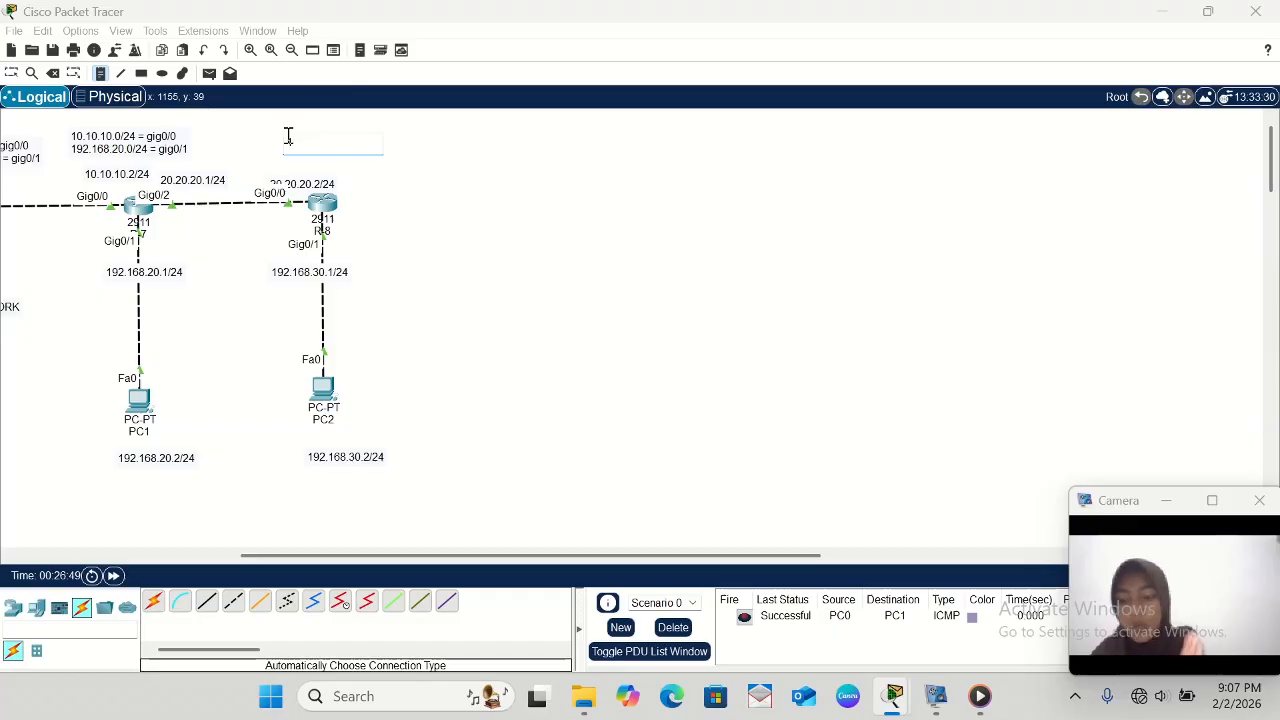
type("2")
key("BackSpace")
key("BackSpace")
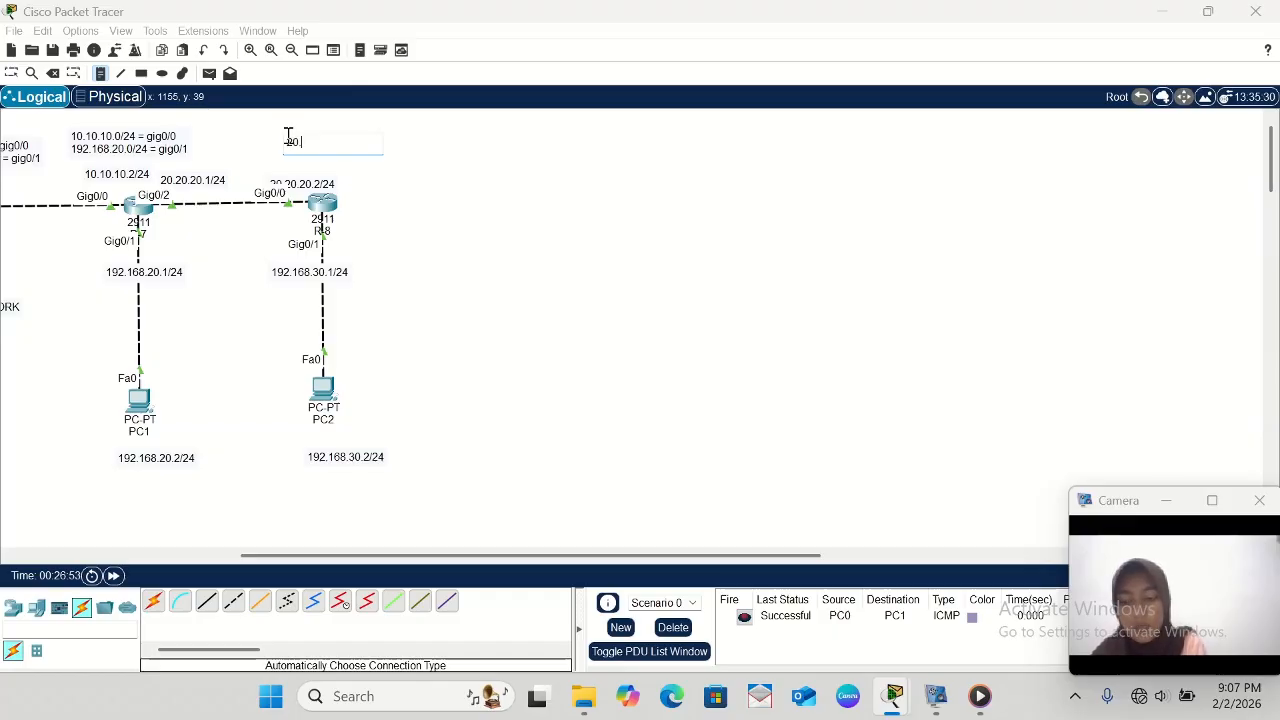
type("20.20")
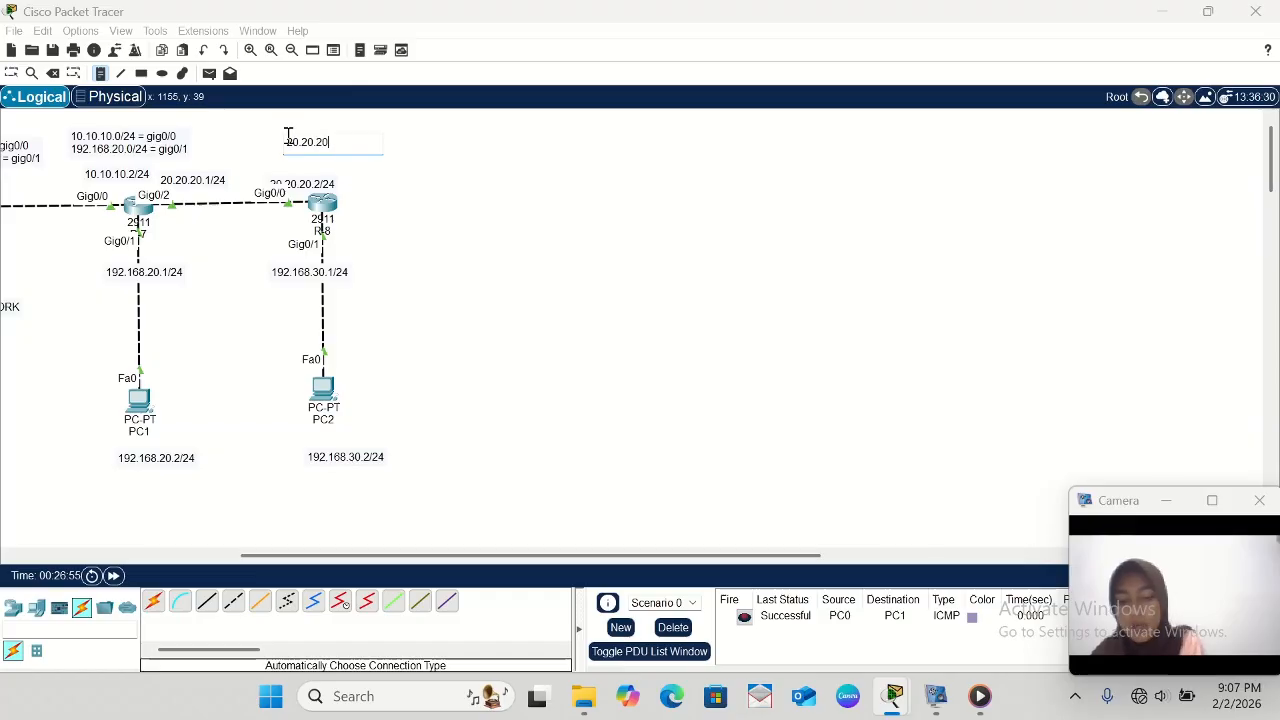
type(".0.0/24 =")
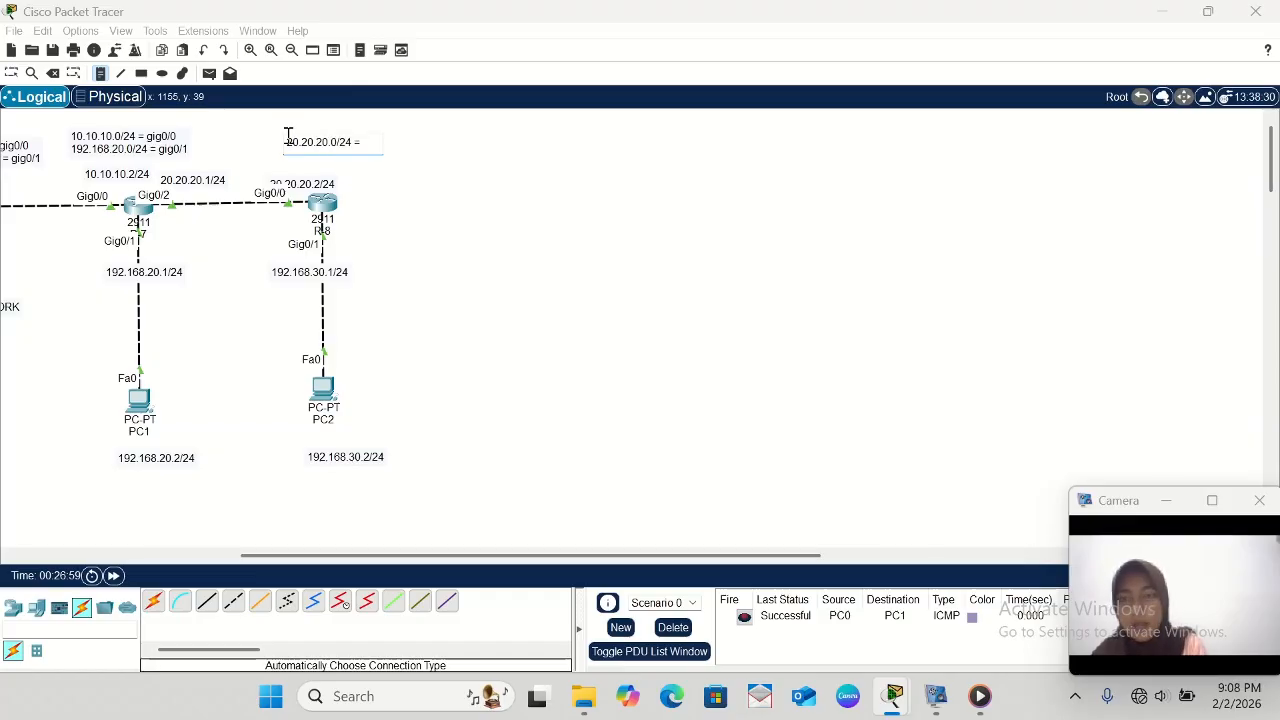
type("gig0")
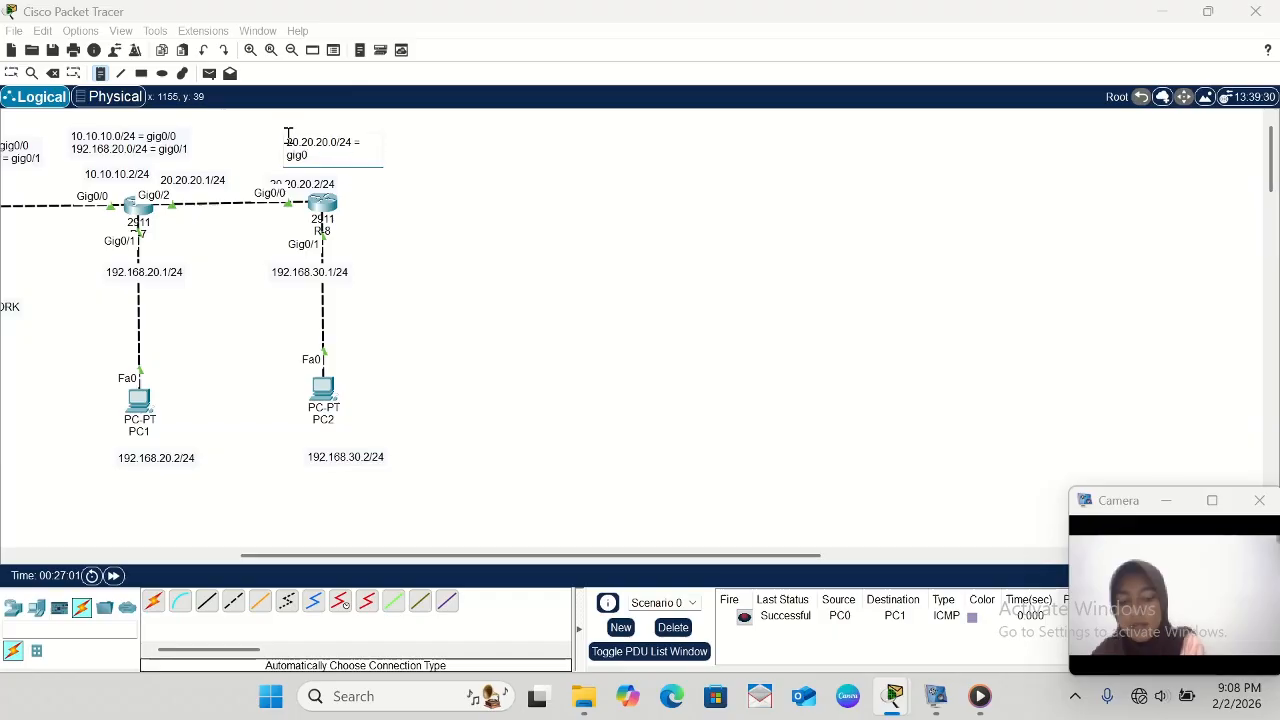
type("/0")
key("Return")
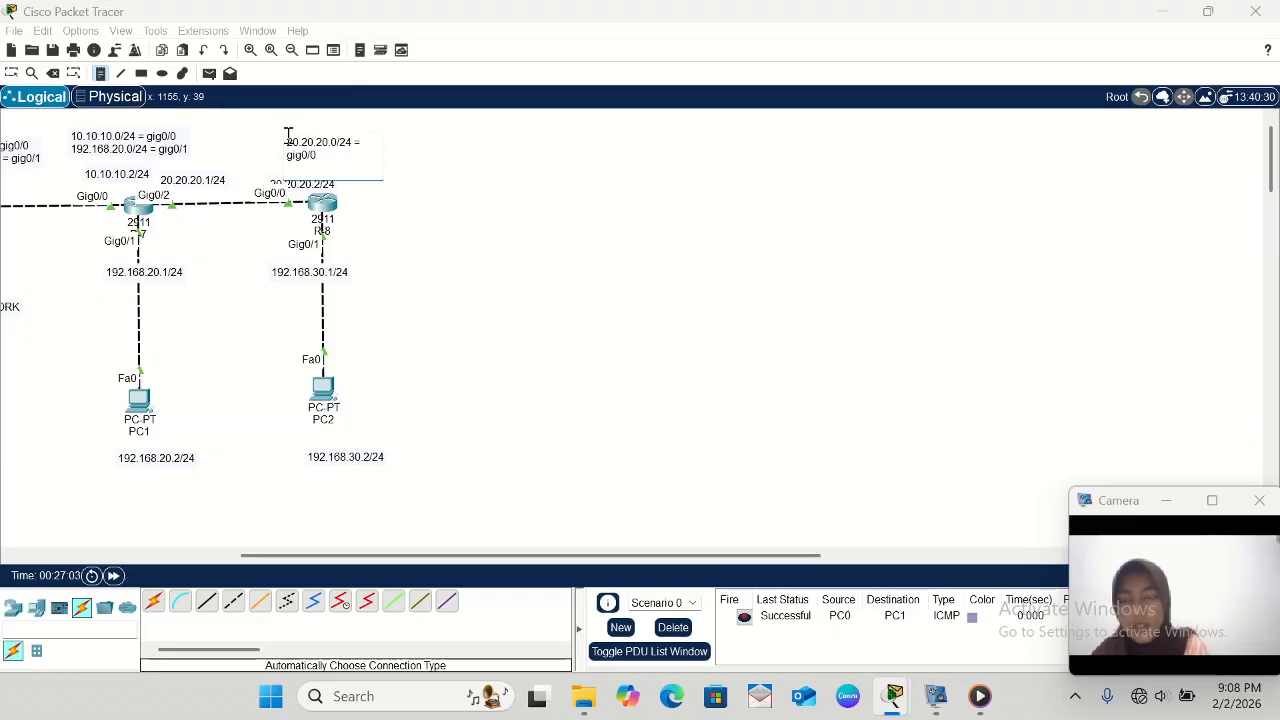
- Add the second line 192.168.30.0/24 = gig0/1 to the note above R-8 and return to the selection tool
type("19")
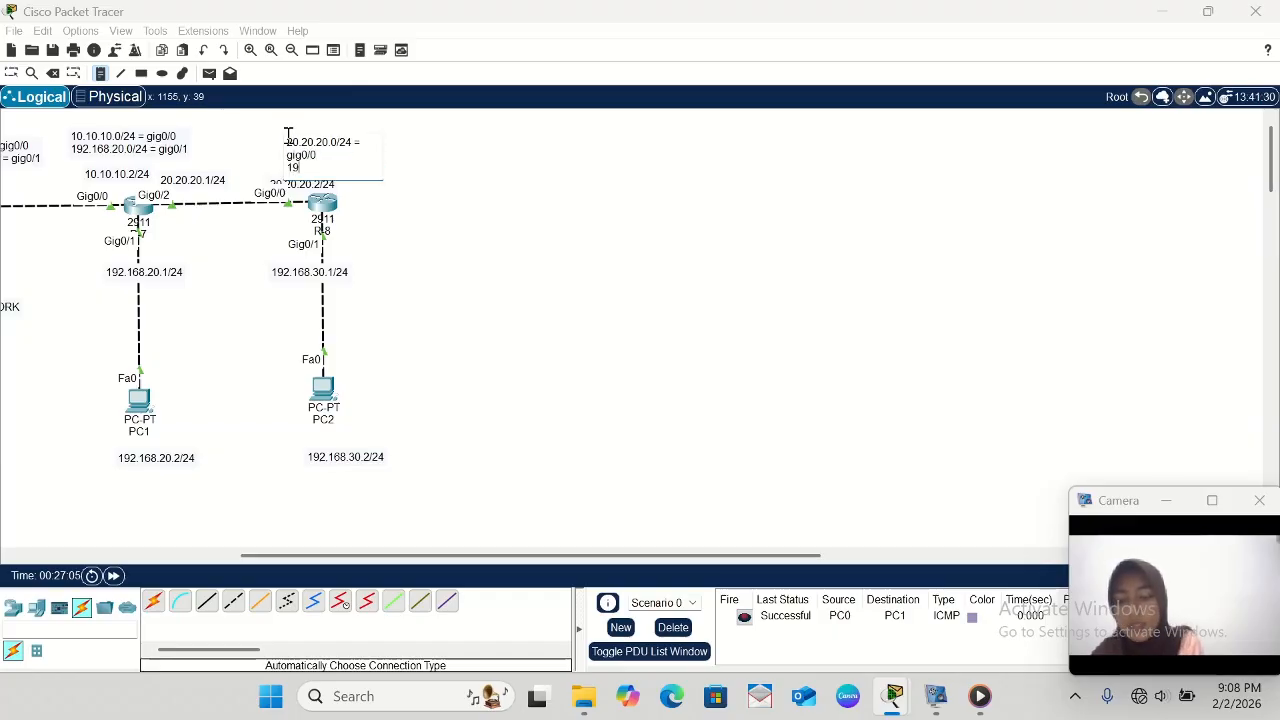
type("2.168.30")
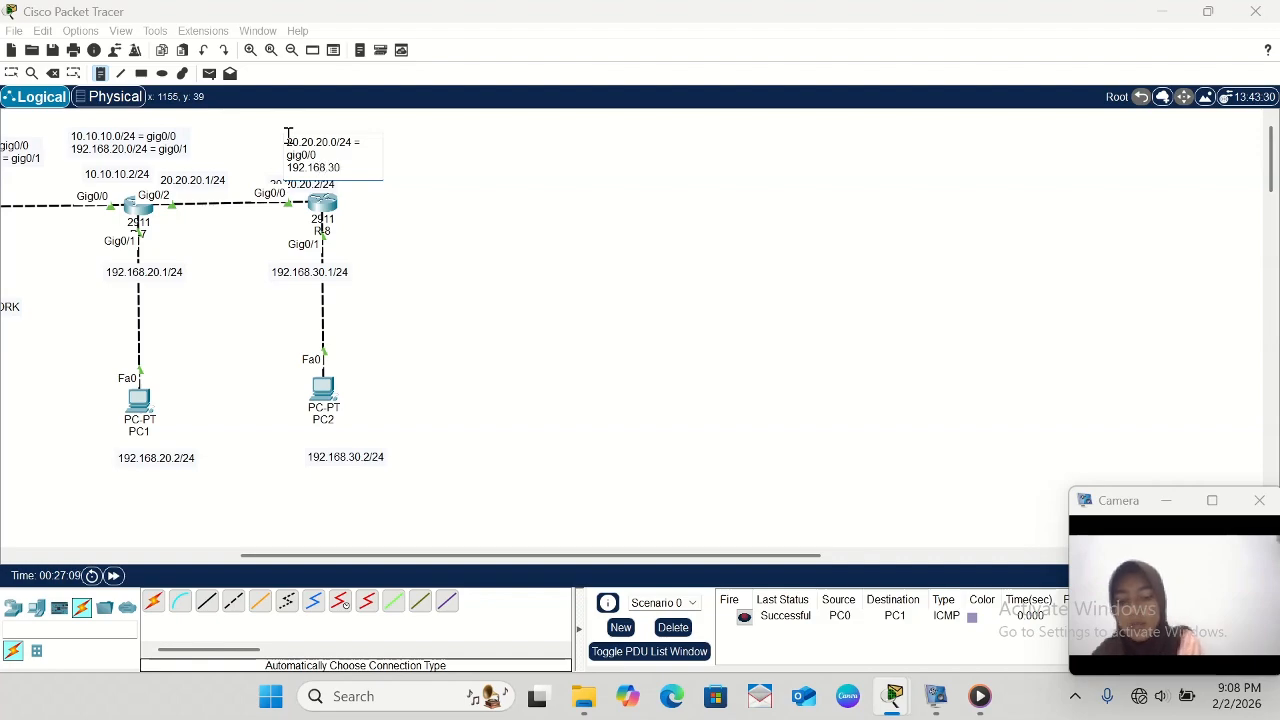
type(".0/")
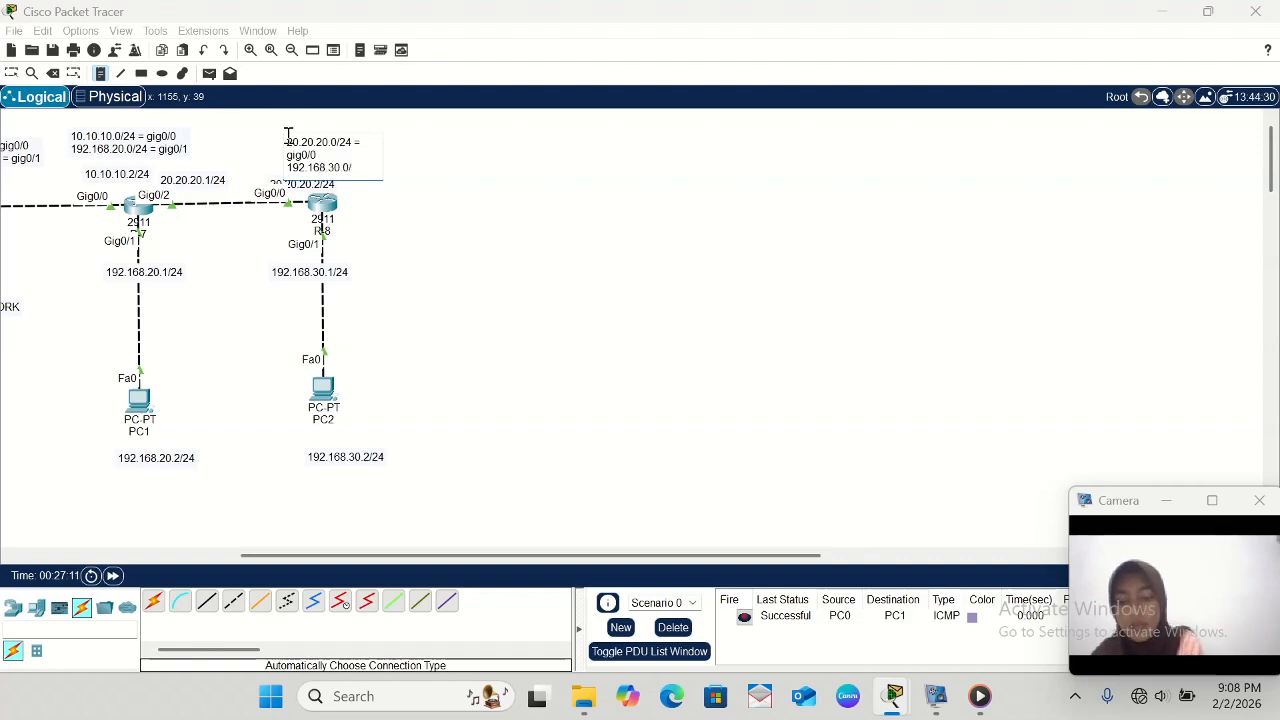
type("24 = gig0/1")
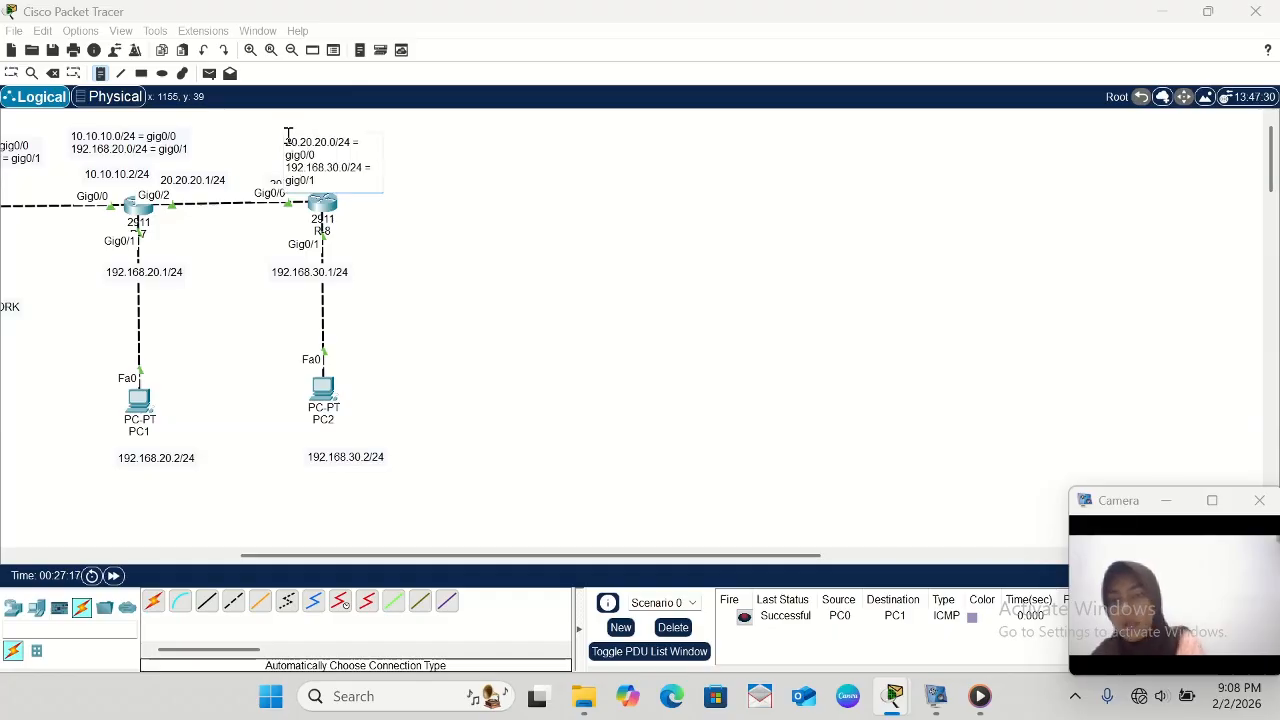
left_click(13, 76)
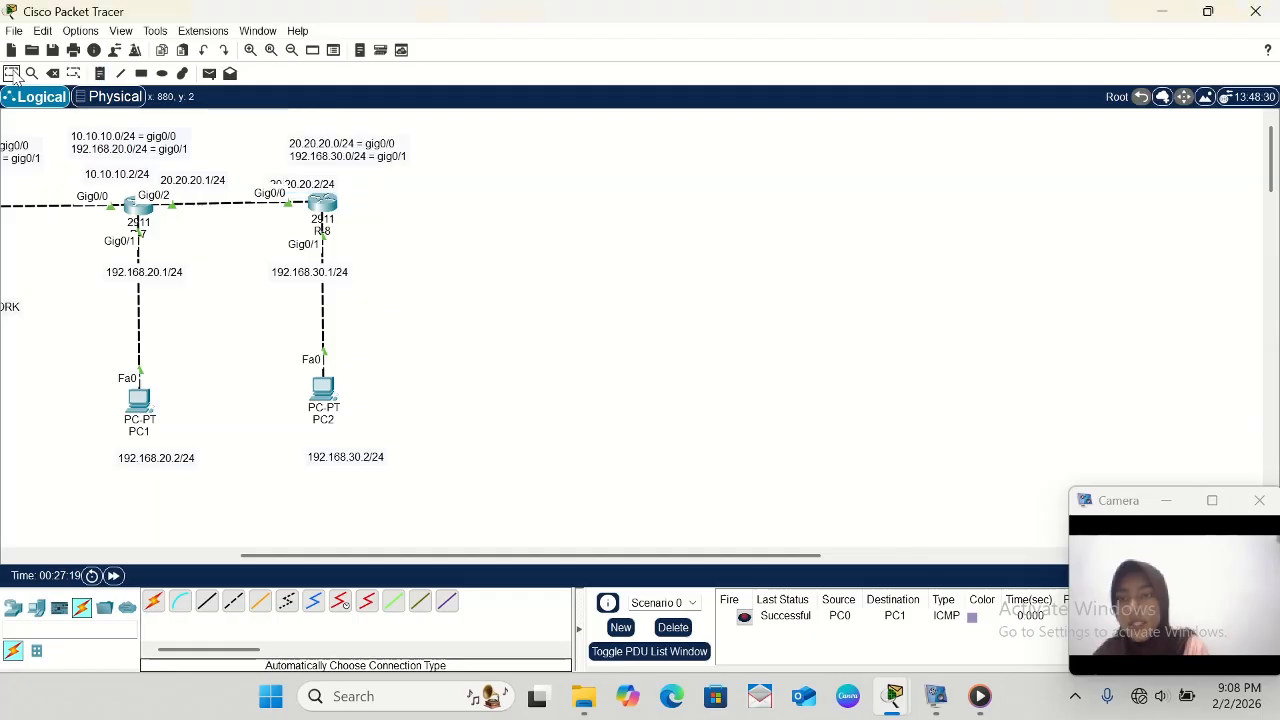
- Advertise network 20.20.20.0 in R-8's EIGRP 21 configuration
left_click(322, 205)
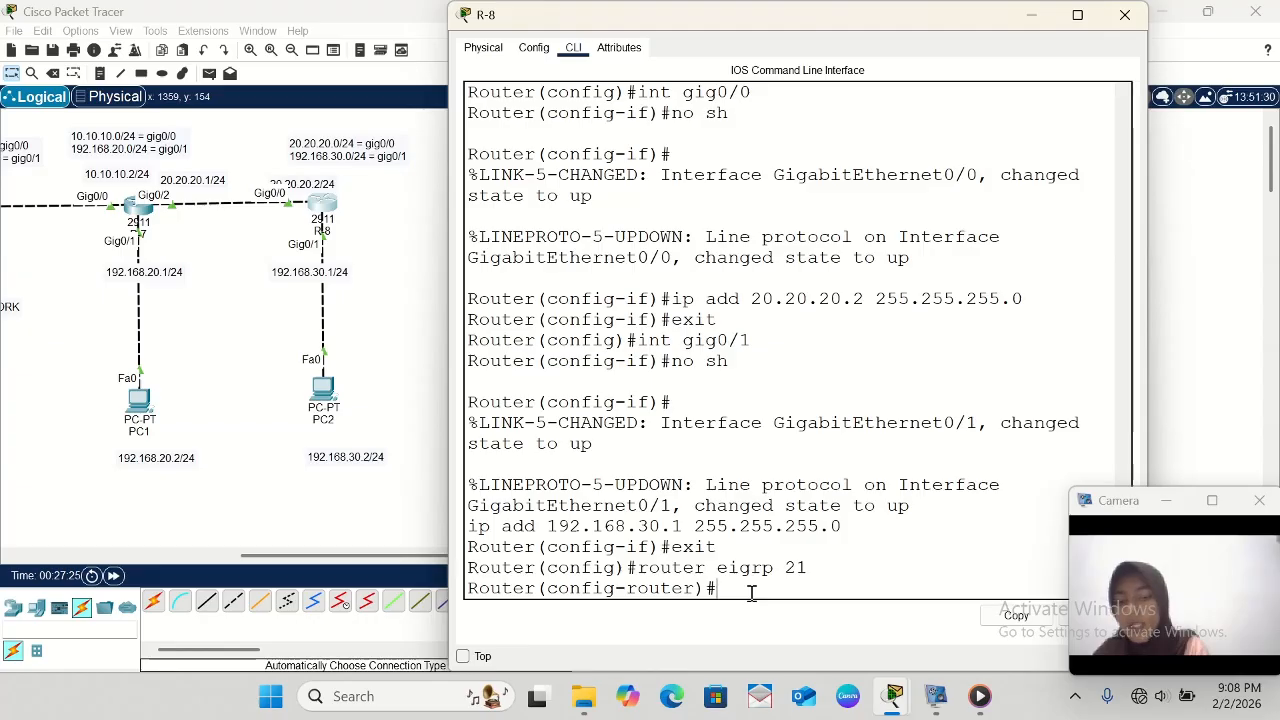
type("ne")
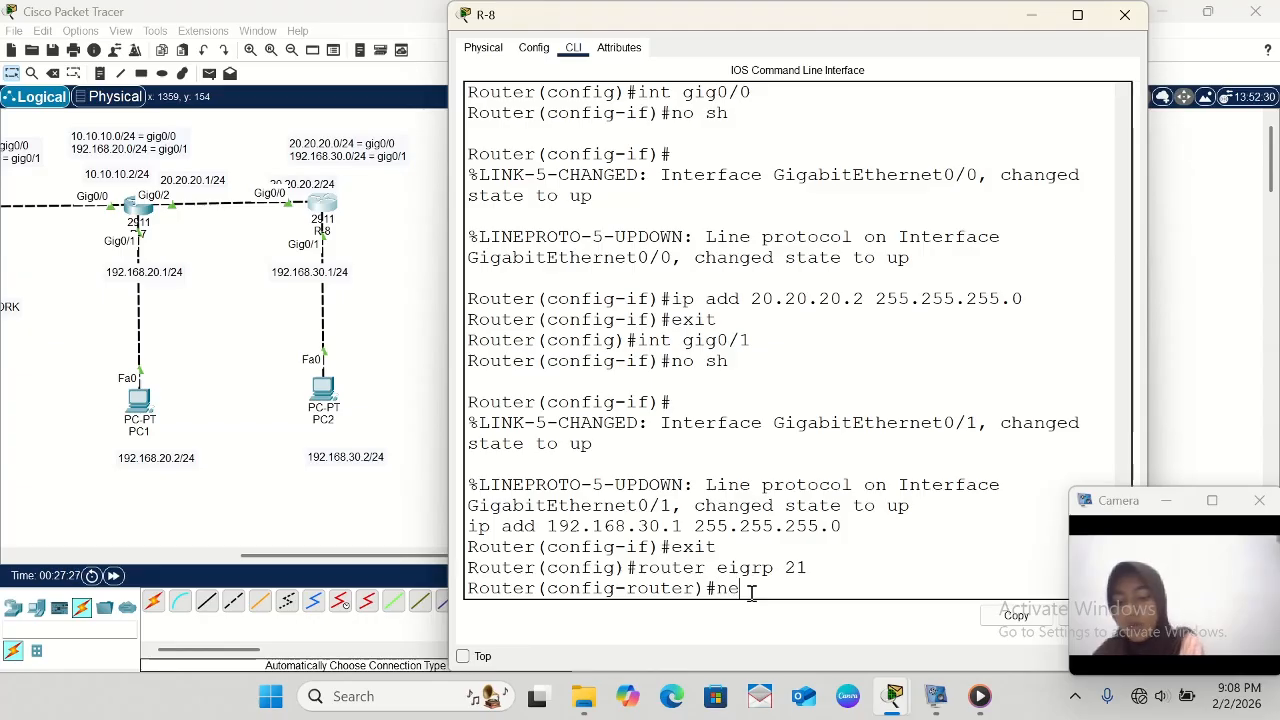
type("twork")
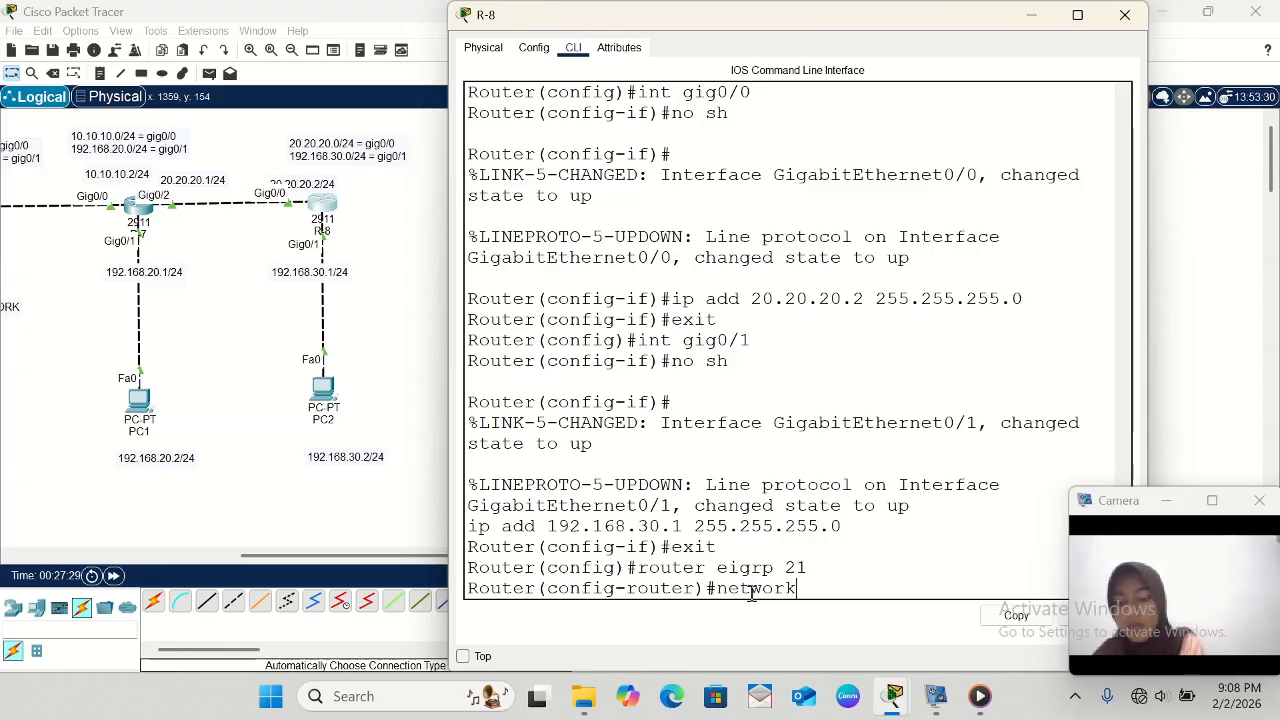
type(" 20")
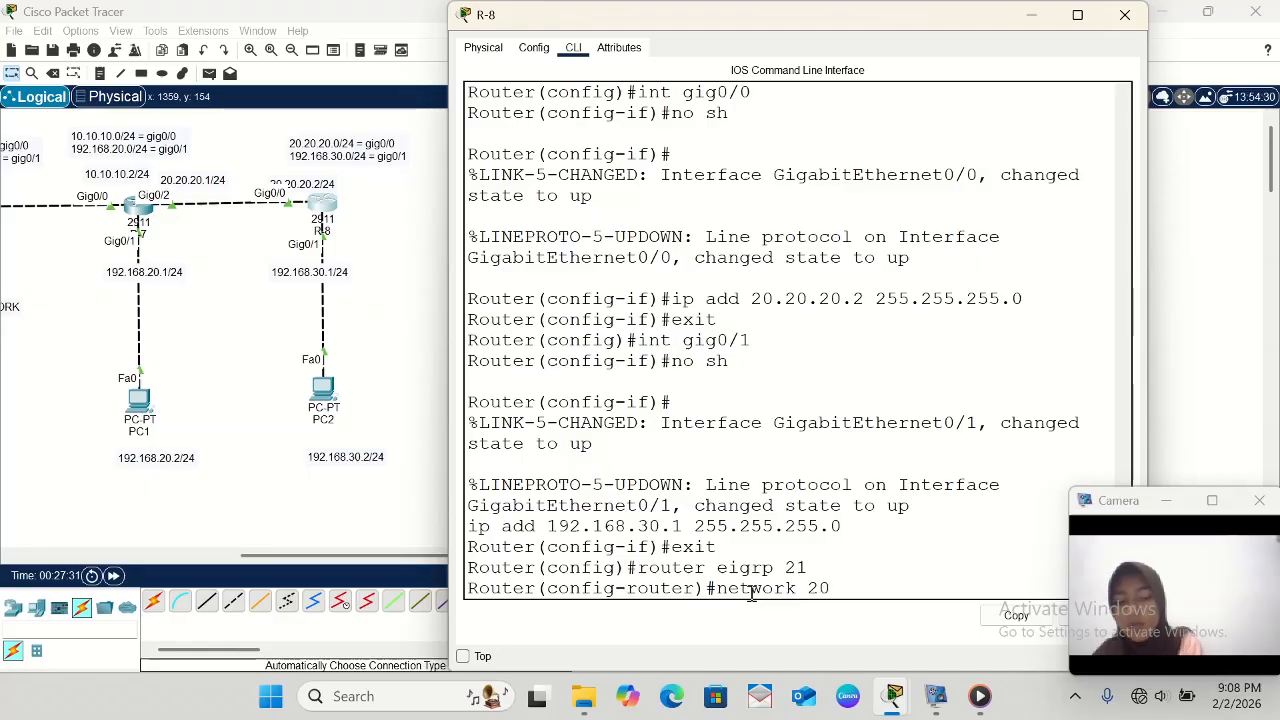
type(".20.")
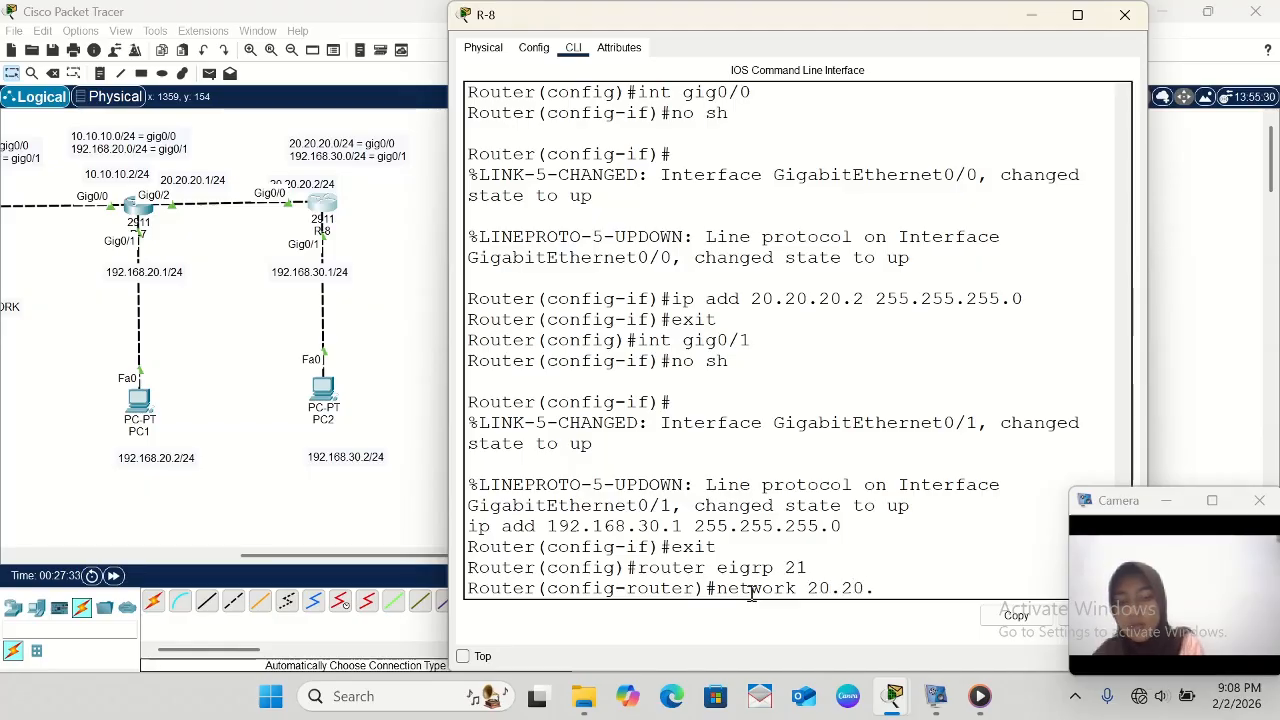
type("20.0")
key("Return")
- Advertise network 192.168.30.0 in R-8's EIGRP 21 configuration and exit to global configuration mode
key("Up")
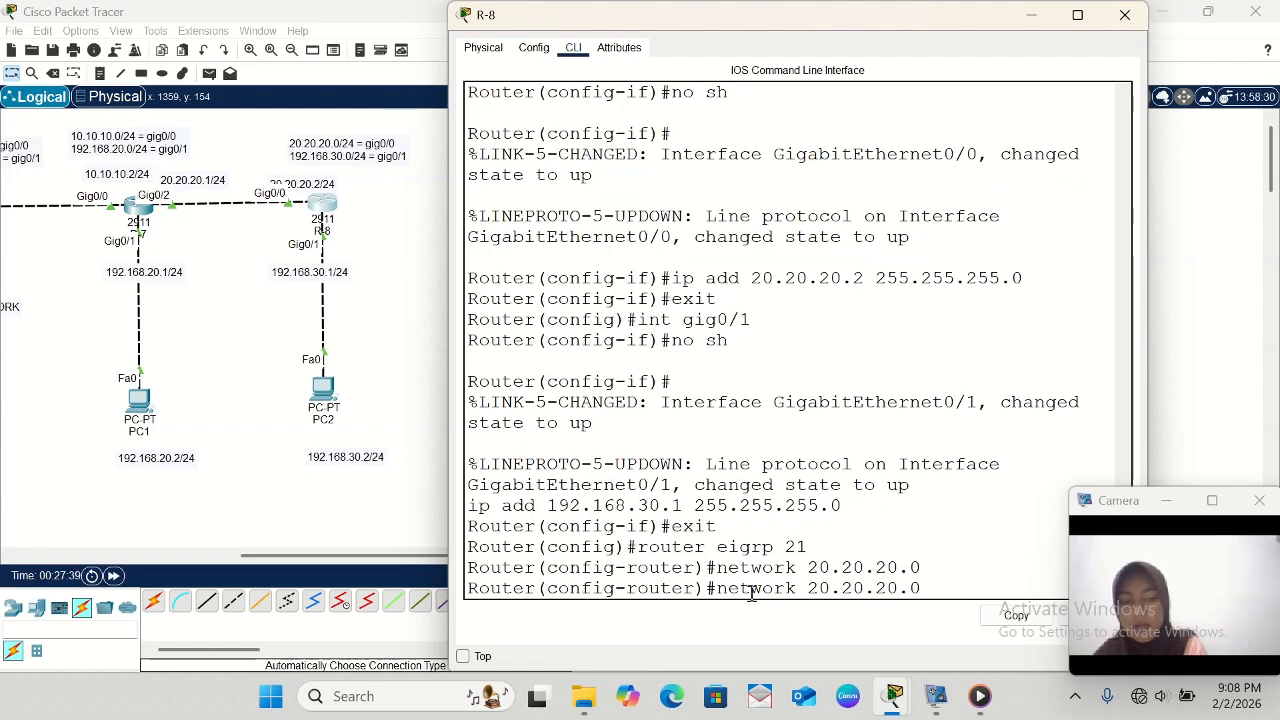
key("BackSpace")
key("BackSpace")
key("BackSpace")
key("BackSpace")
key("BackSpace")
key("BackSpace")
key("BackSpace")
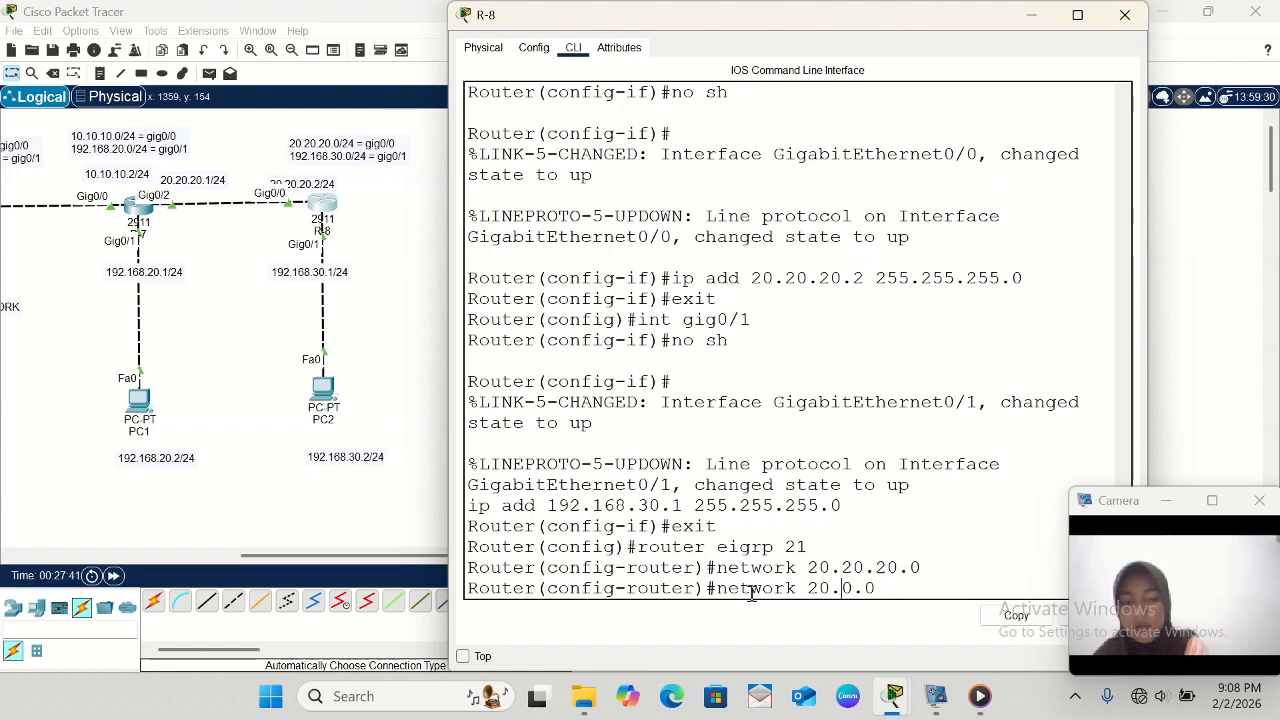
type("0")
key("Left")
key("Left")
key("Left")
key("BackSpace")
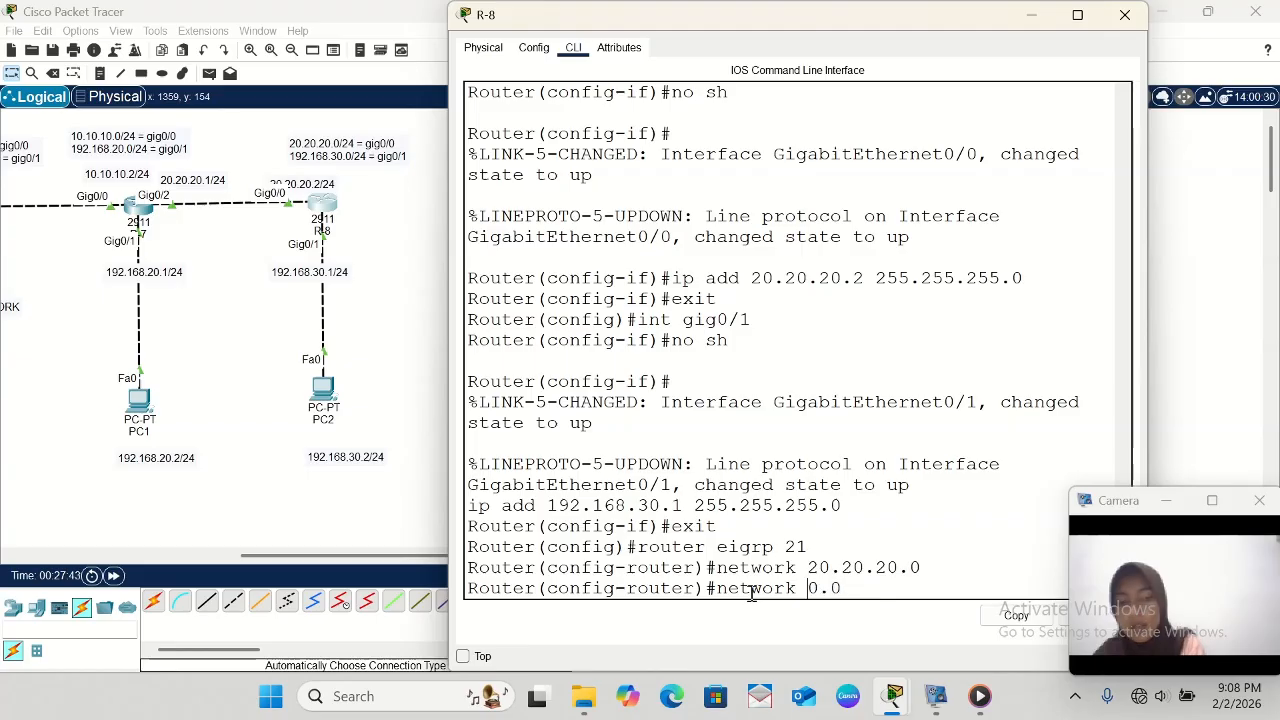
type("192")
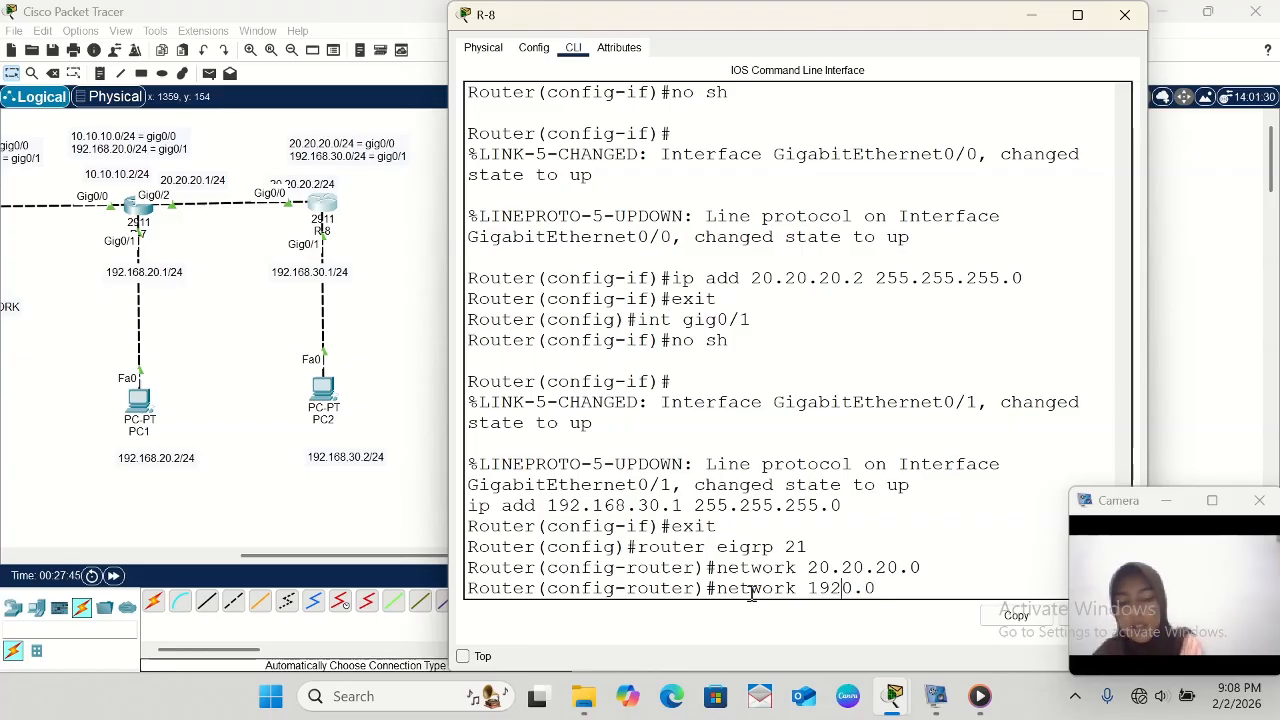
type(".168")
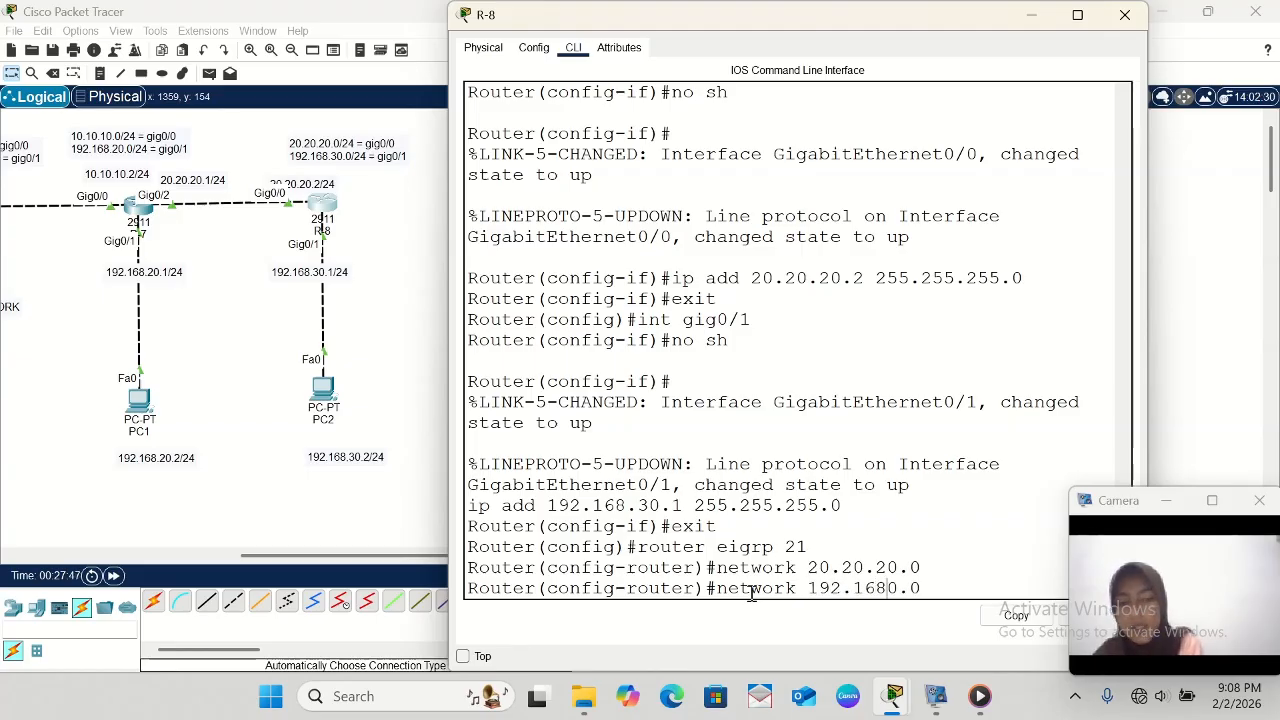
type(".3")
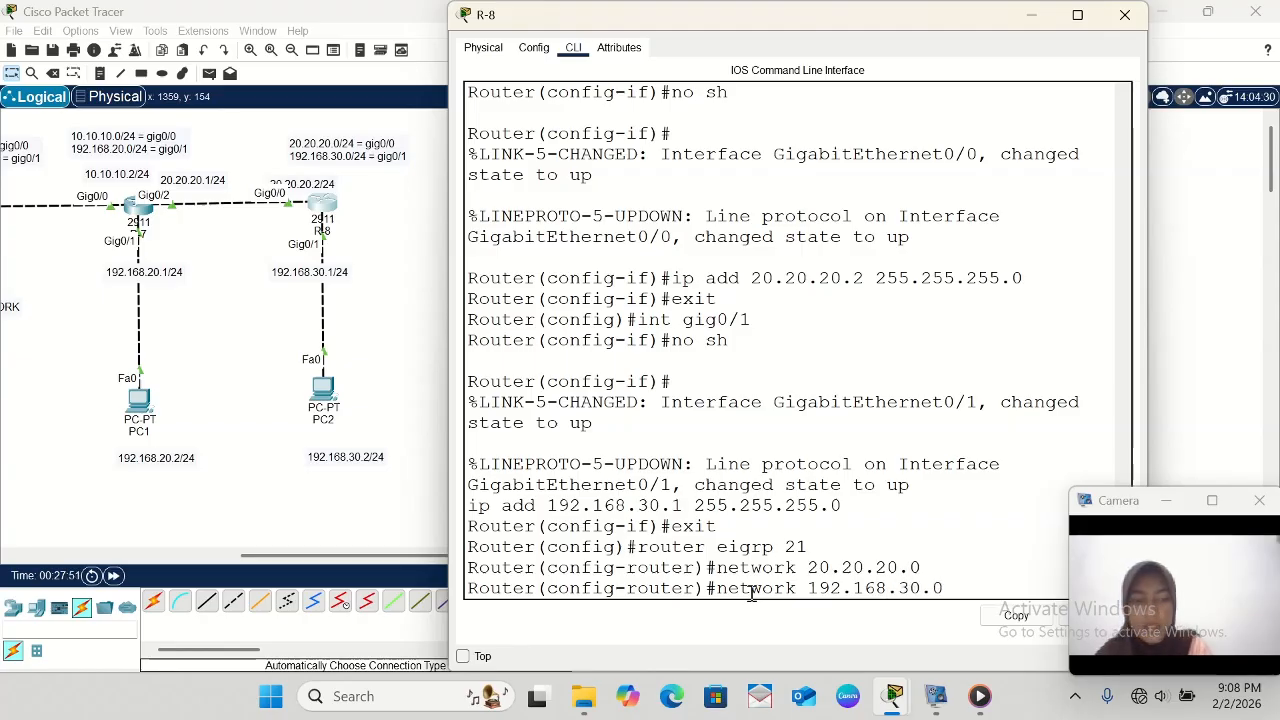
key("Return")
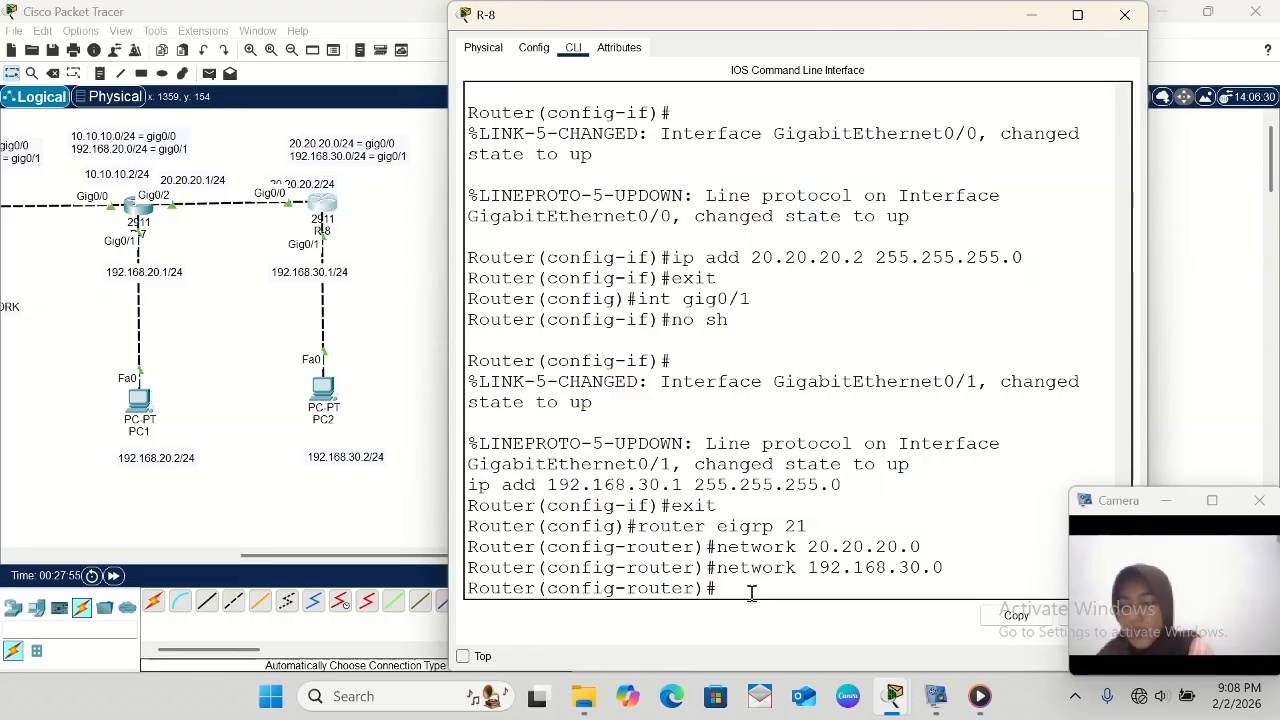
type("exit")
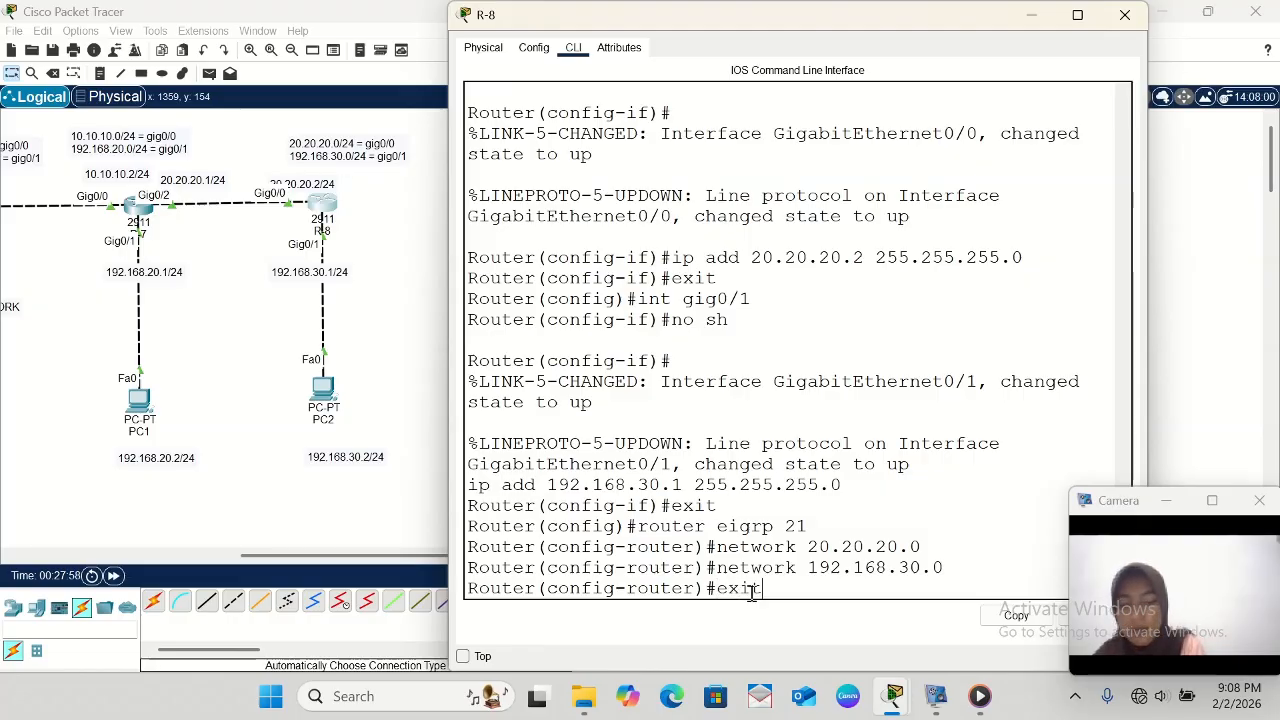
key("Return")
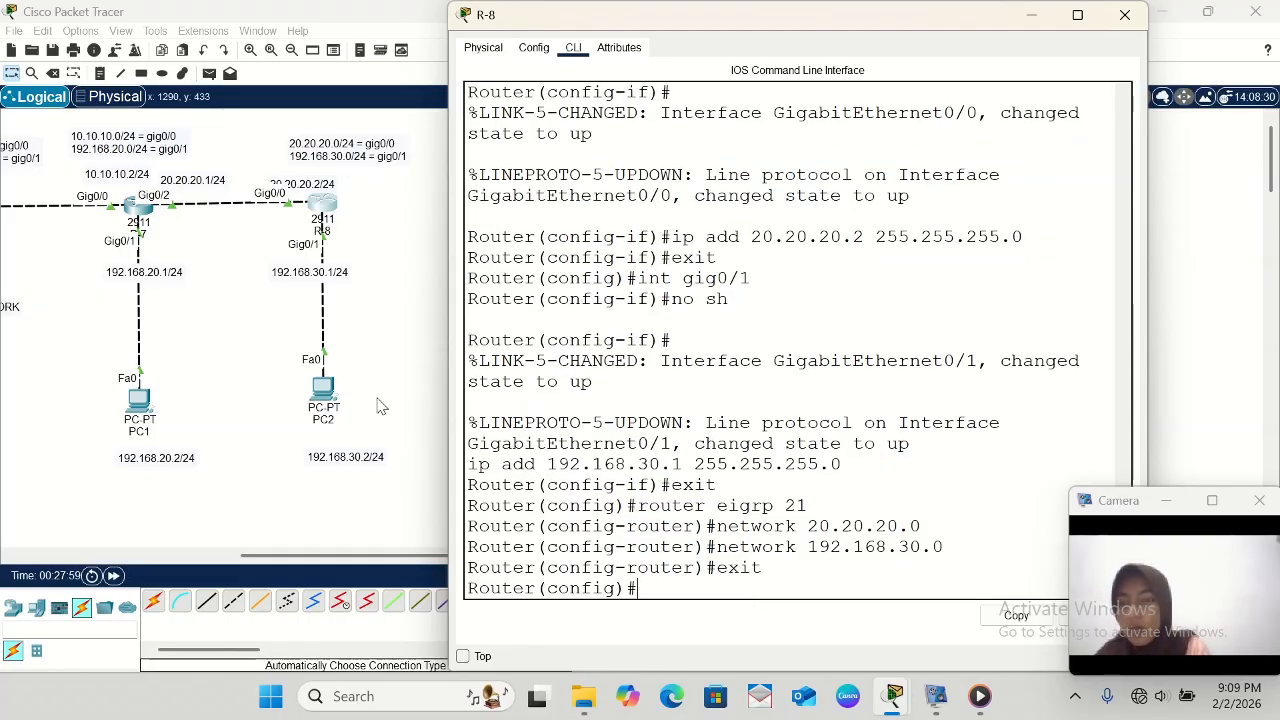
- Open R-7's command line and enter EIGRP configuration with router eigrp 21
left_click(134, 209)
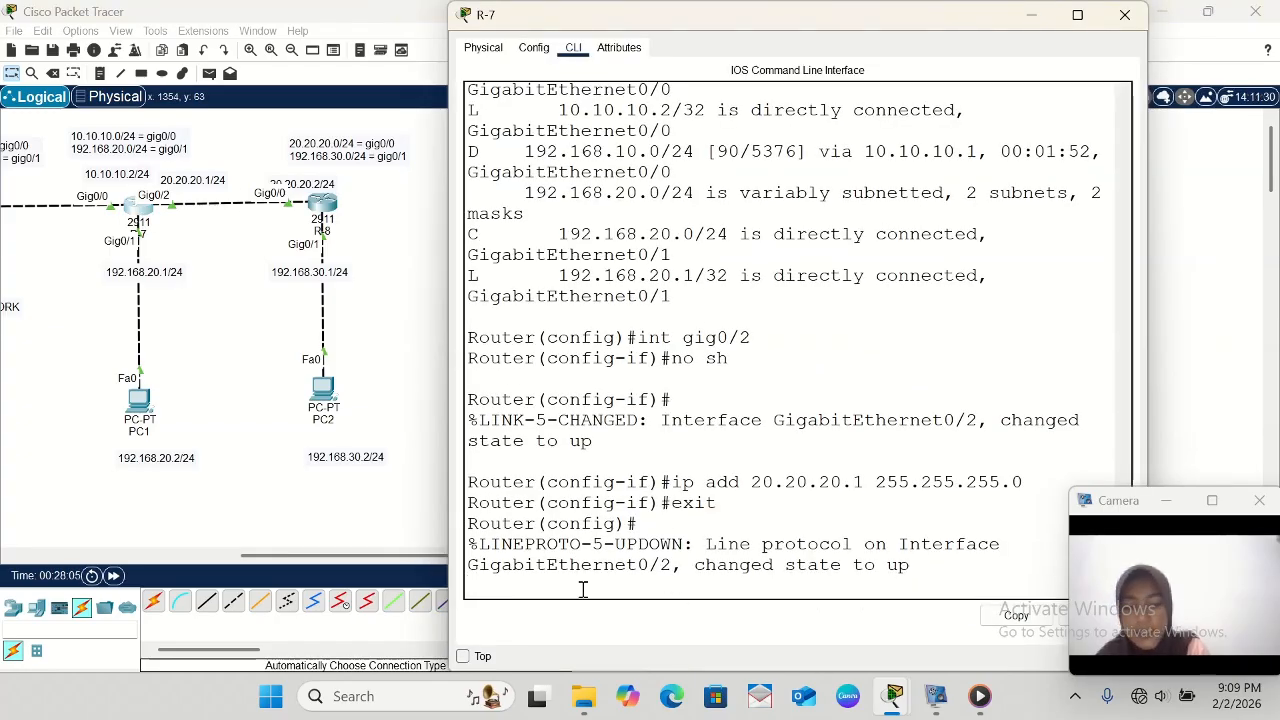
key("Return")
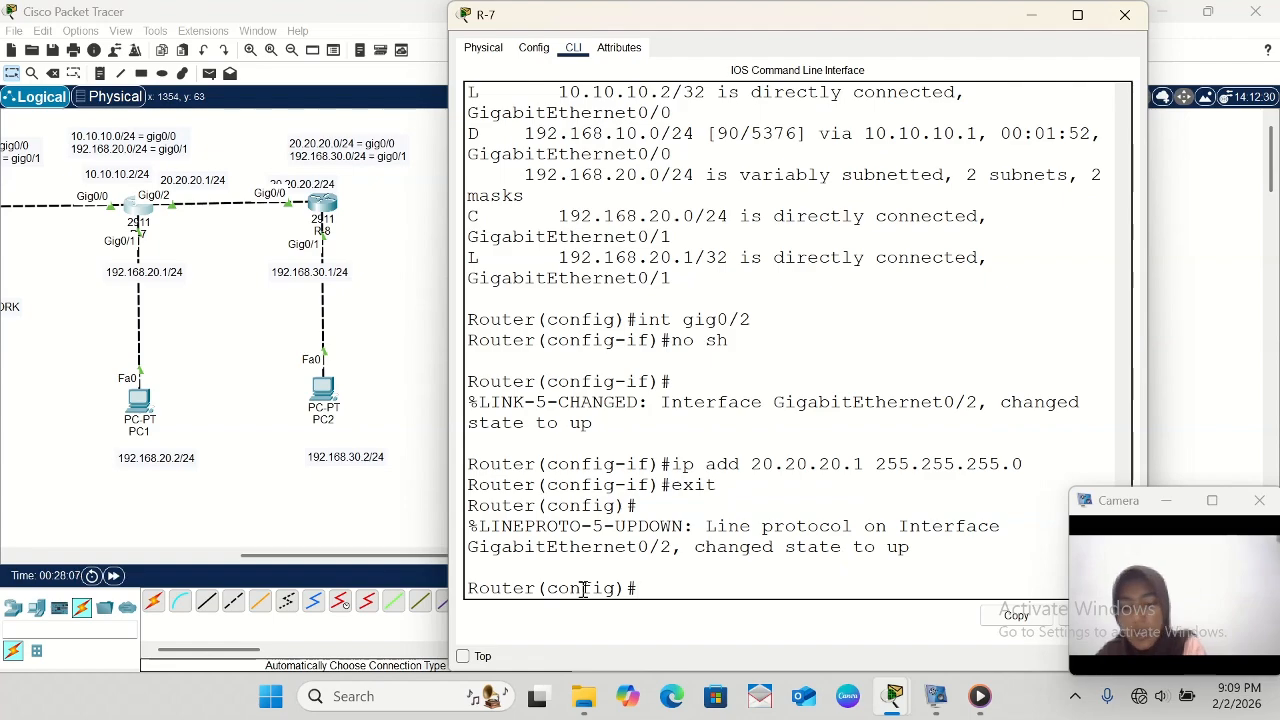
type("ro")
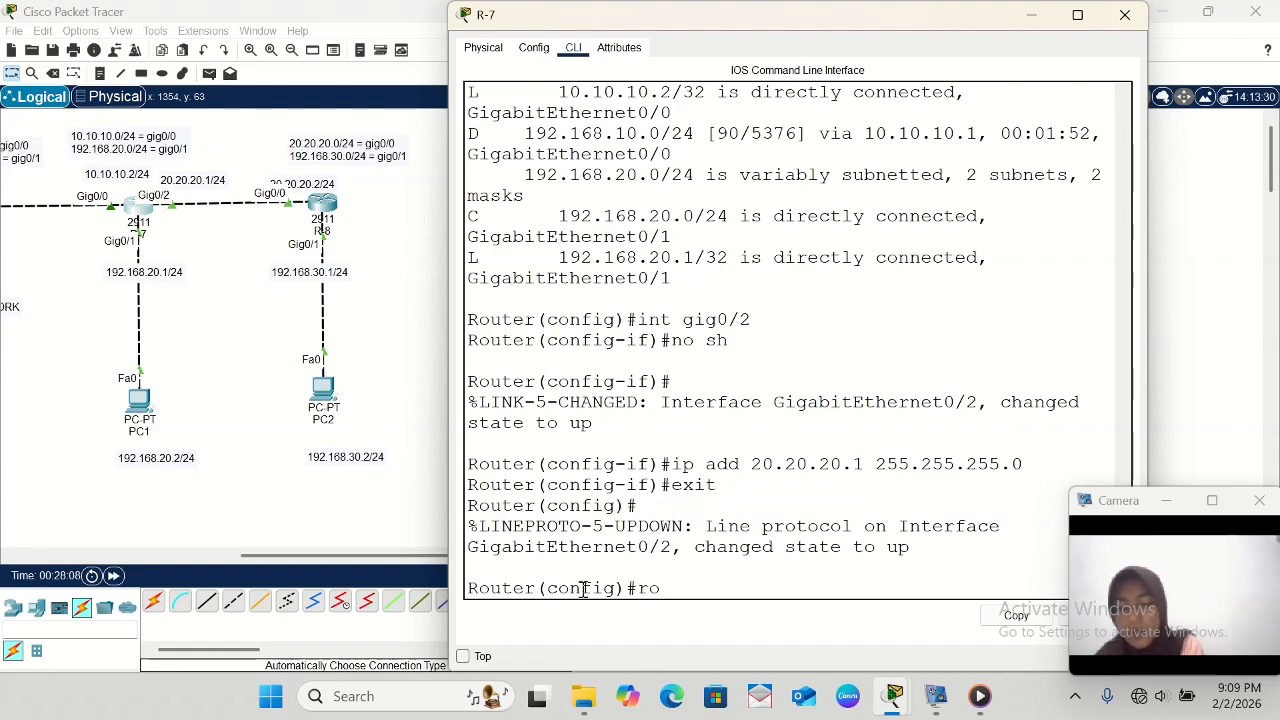
type("uter")
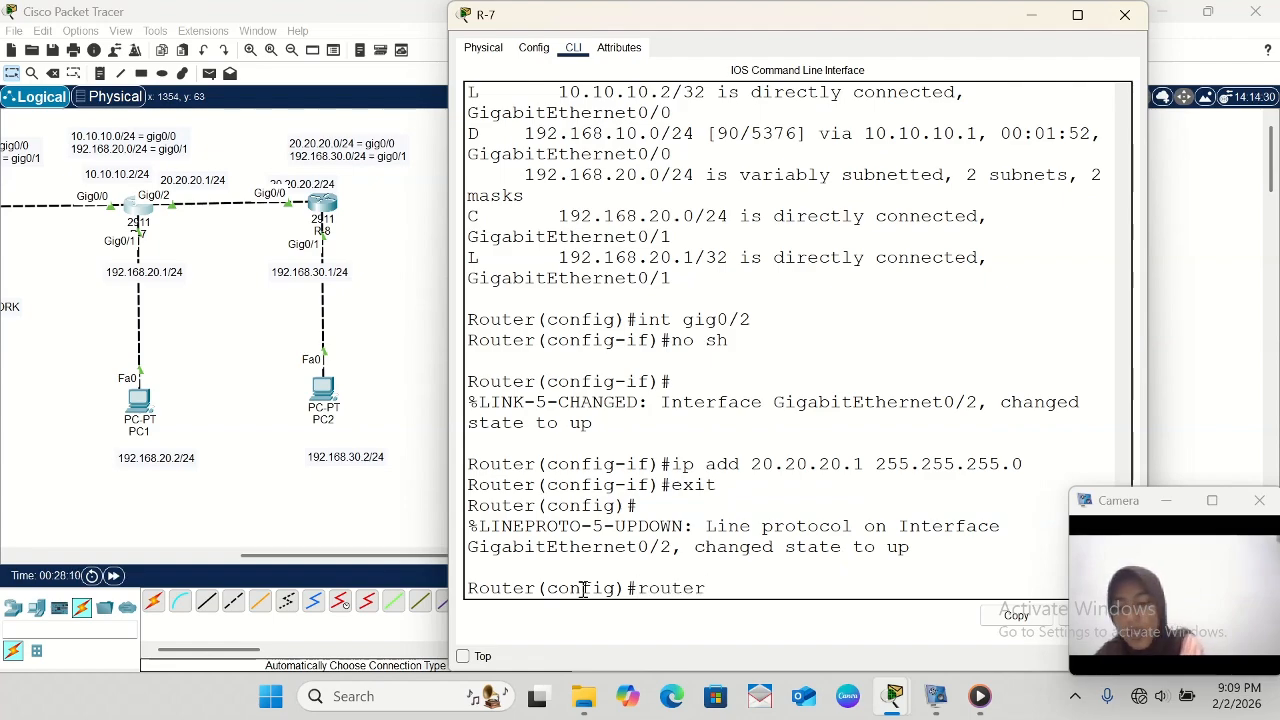
type(" eigrp ")
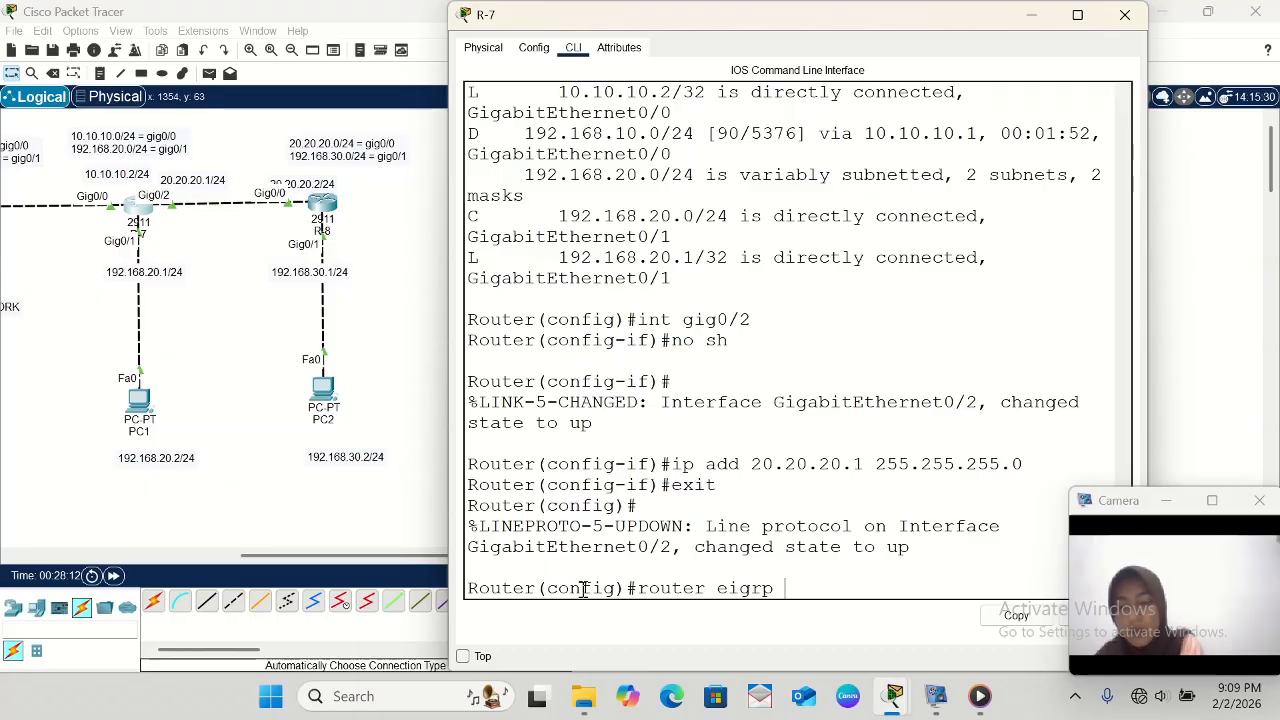
type("21")
key("Return")
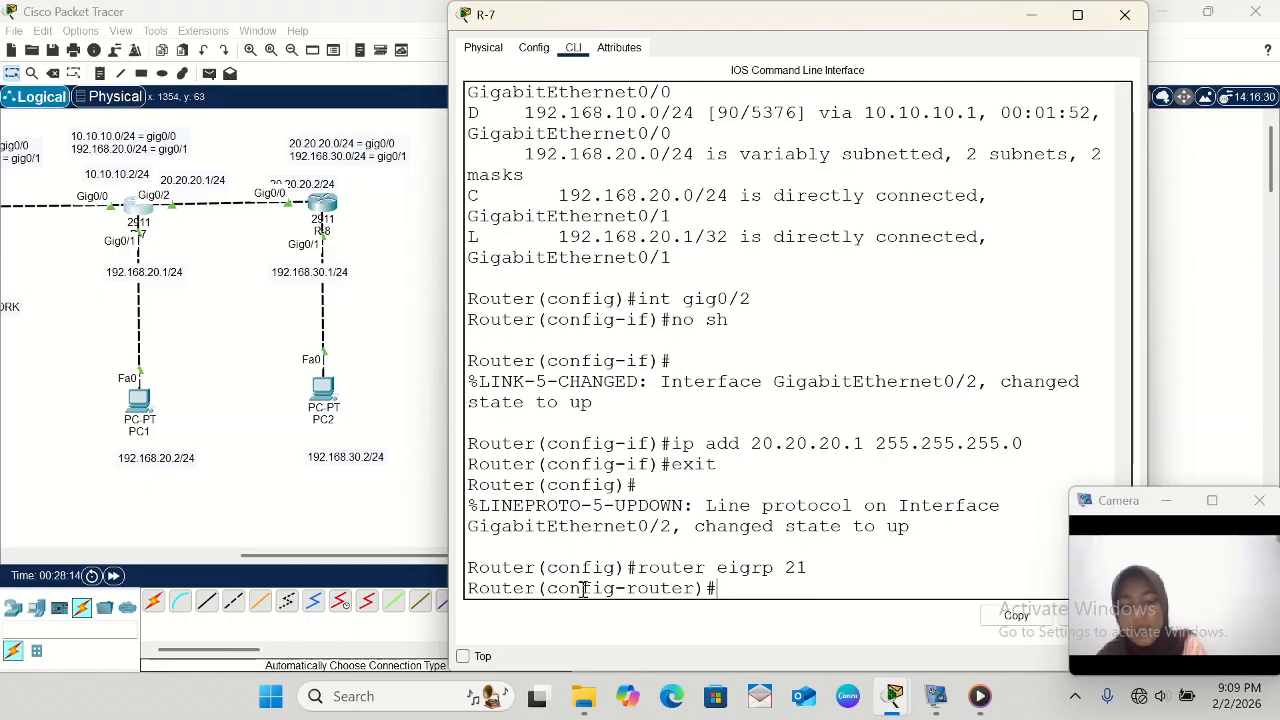
- Add network 192.168.30.0 to R-7's EIGRP 21 configuration and exit to global configuration mode
type("netw")
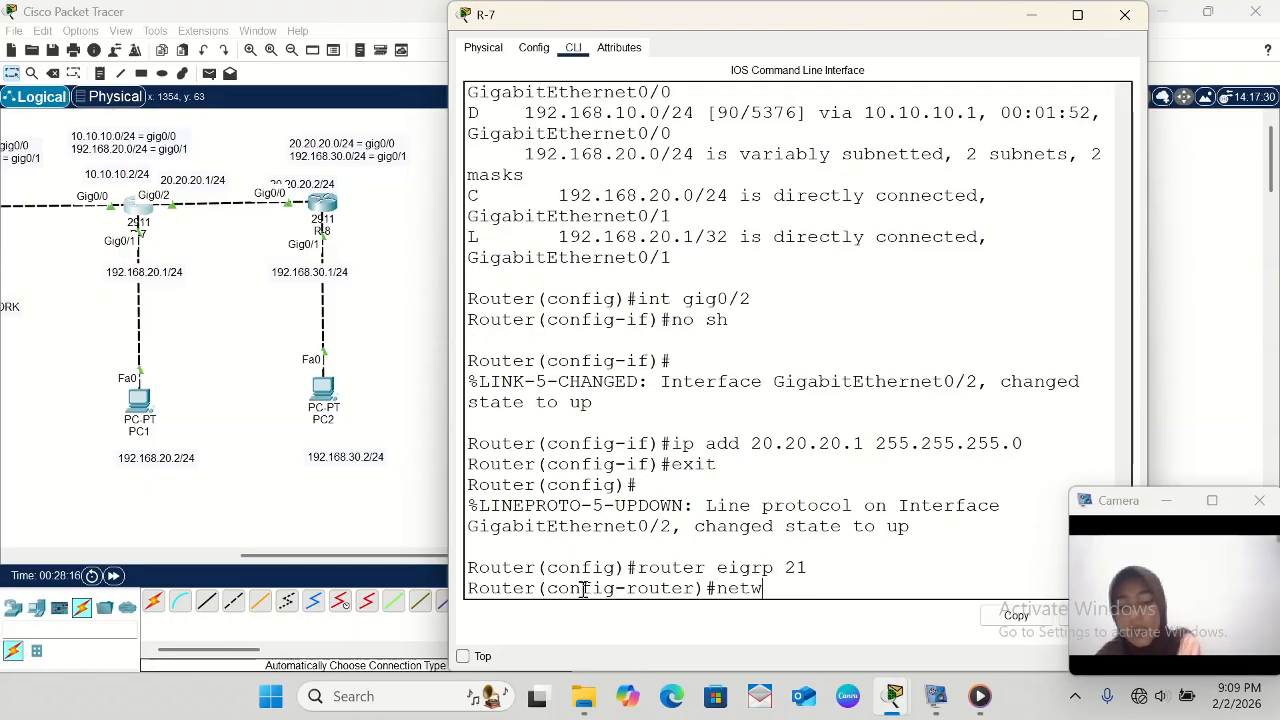
type("ork")
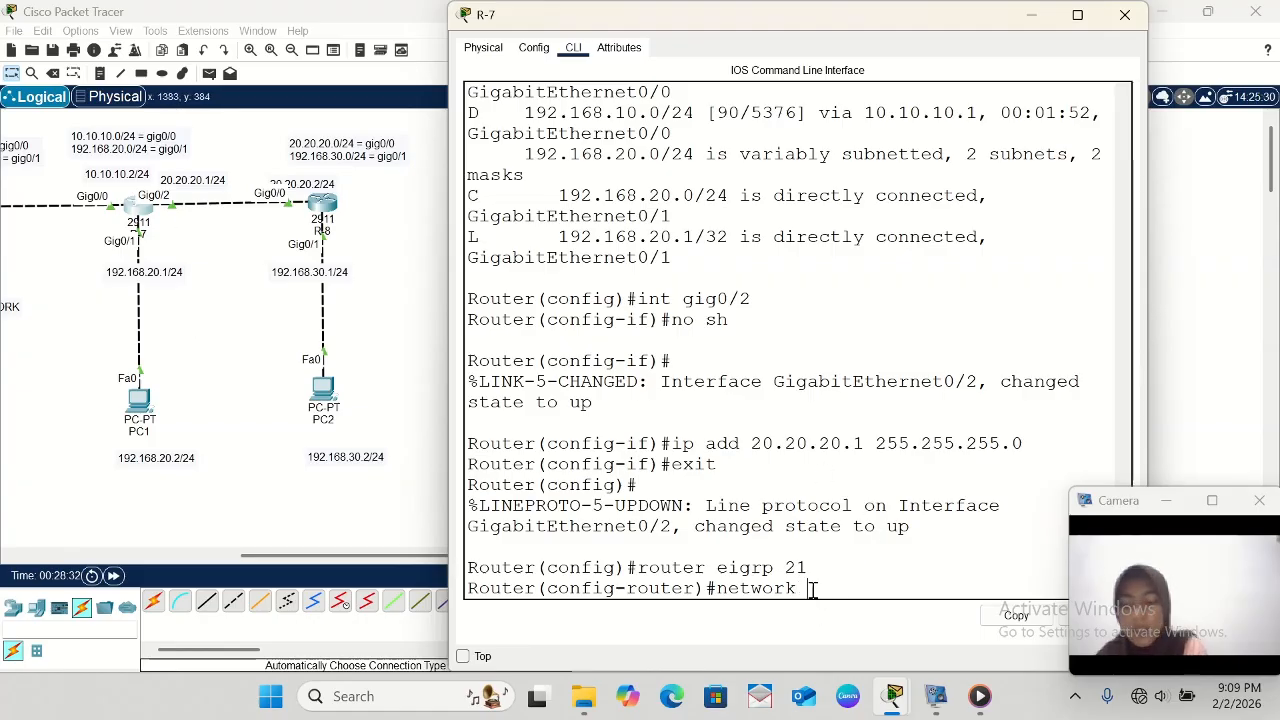
type("129")
key("BackSpace")
key("BackSpace")
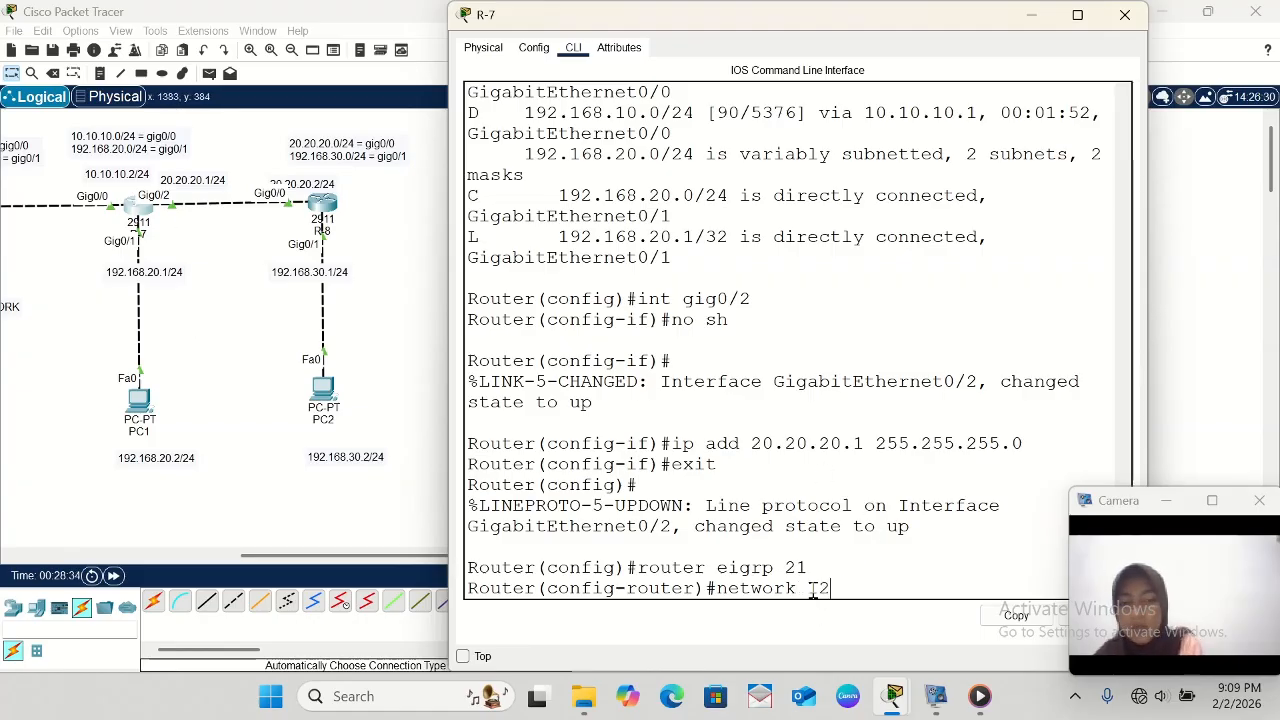
type("92.168")
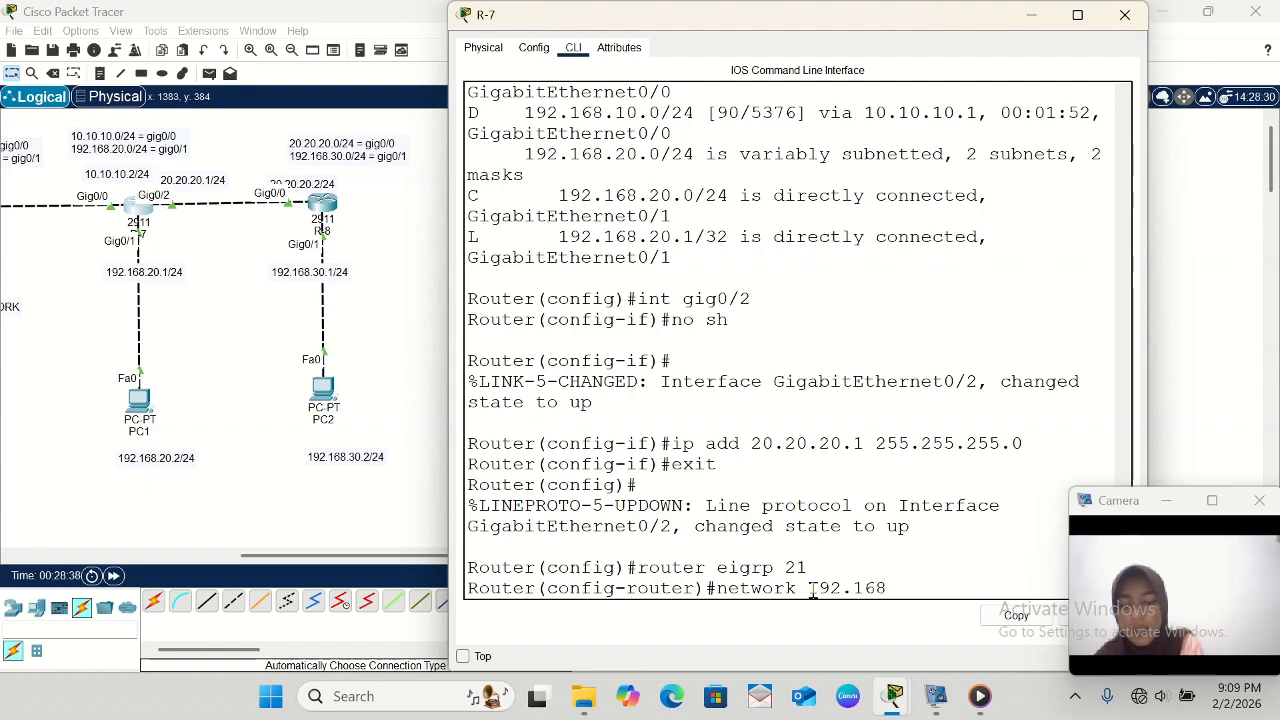
type(".30.0")
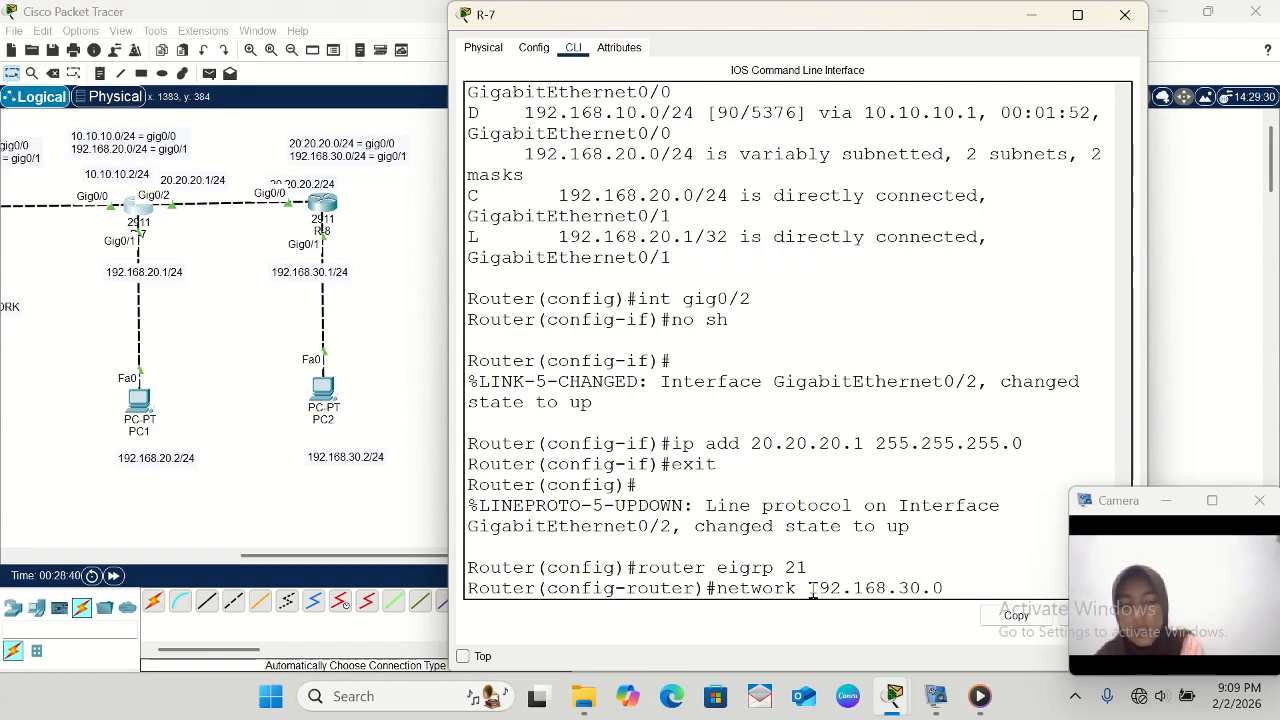
key("Return")
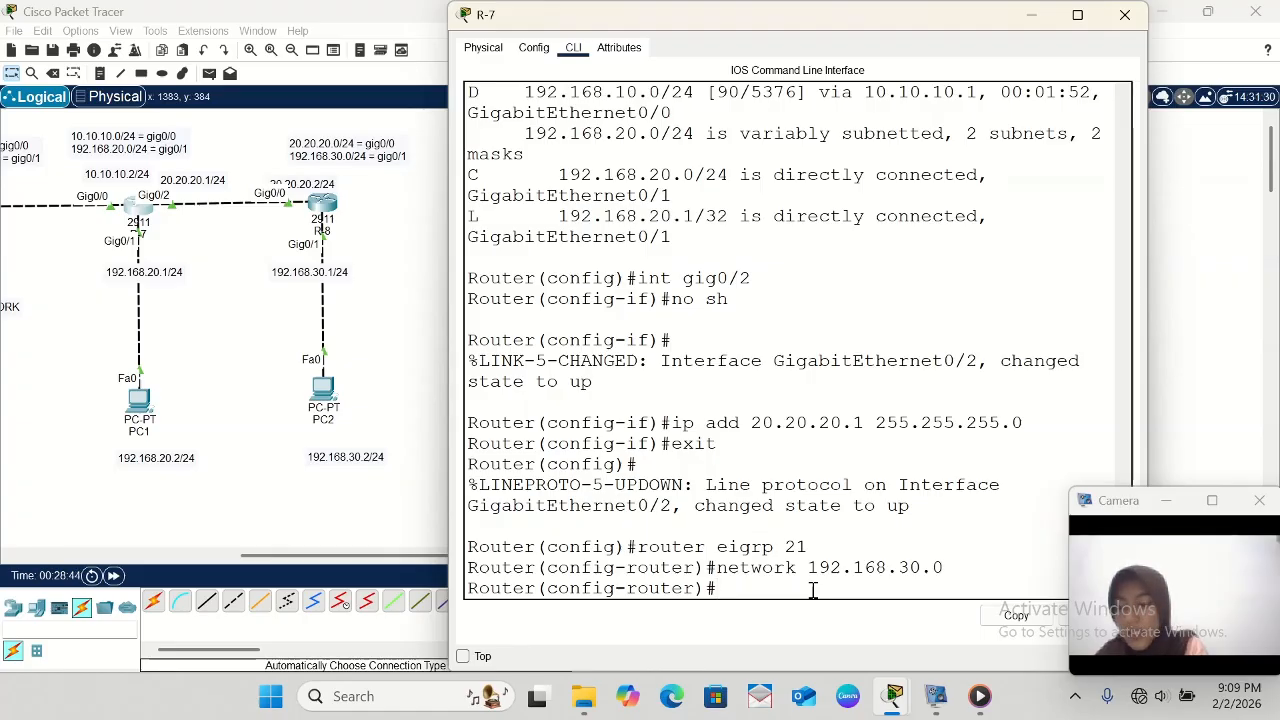
type("exit")
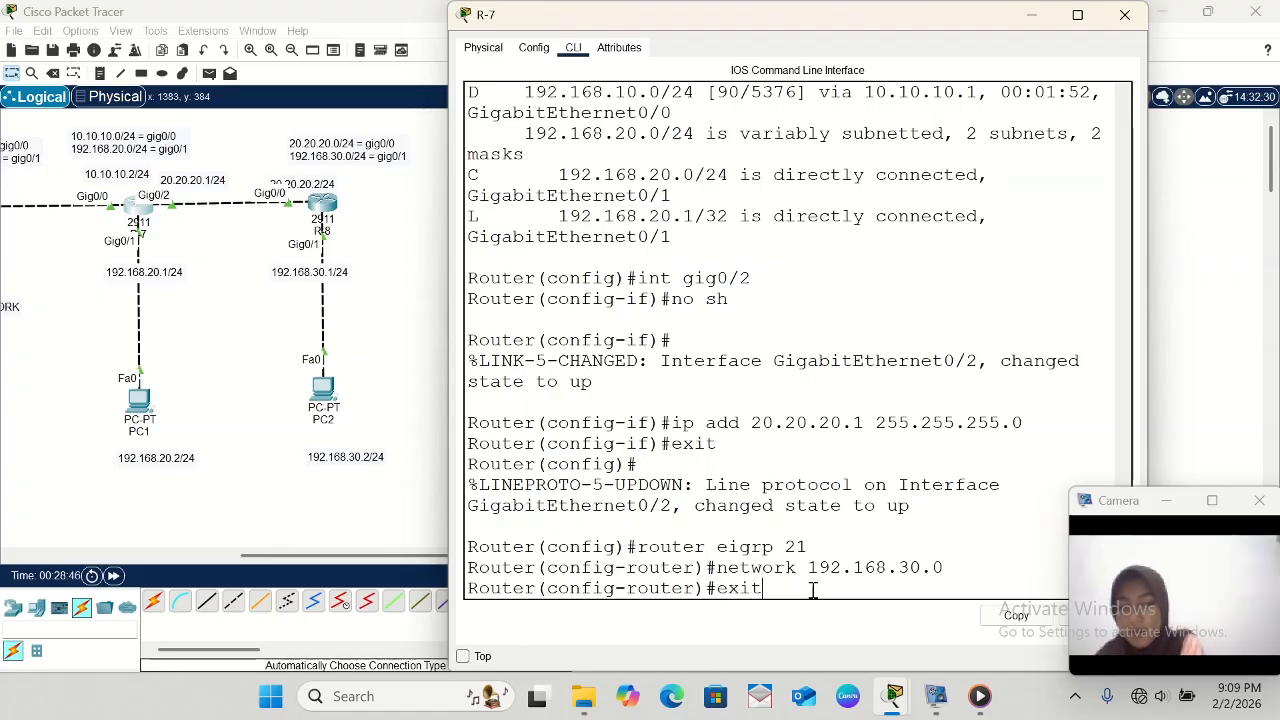
key("Return")
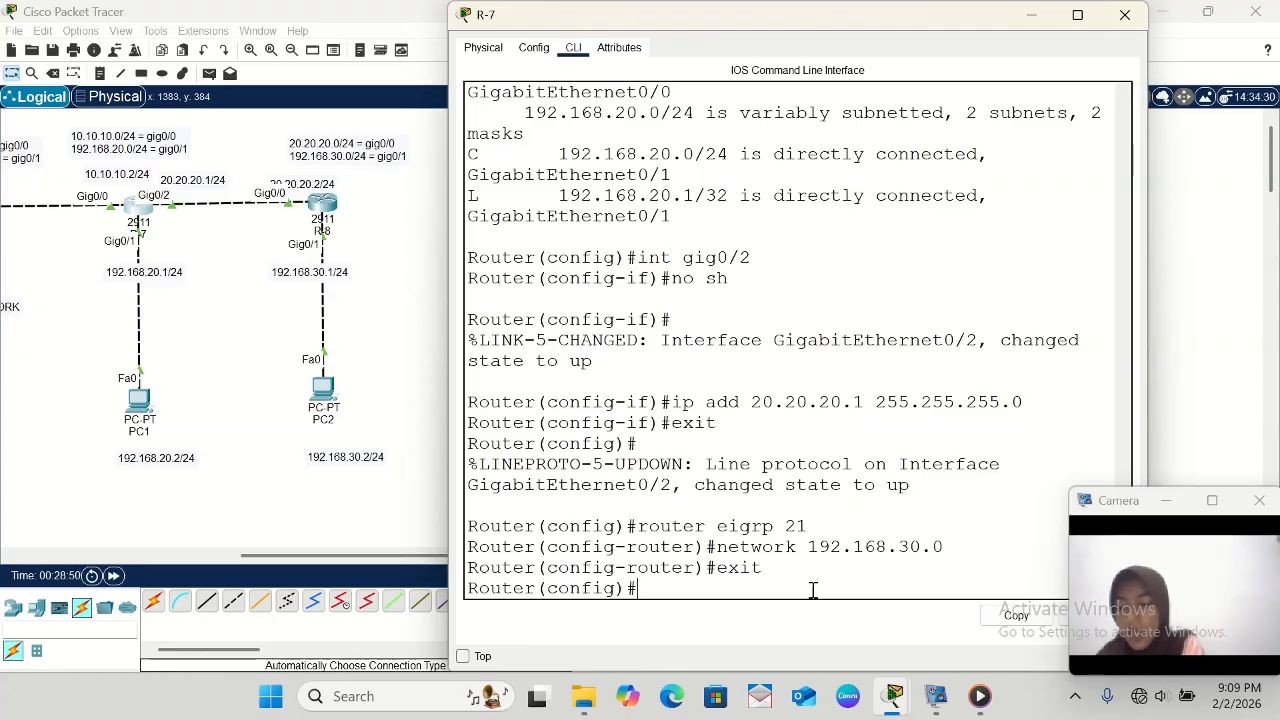
- Review R-7's routing table with do sh ip route, and reopen R-8's command line to check its EIGRP network statements
type("do")
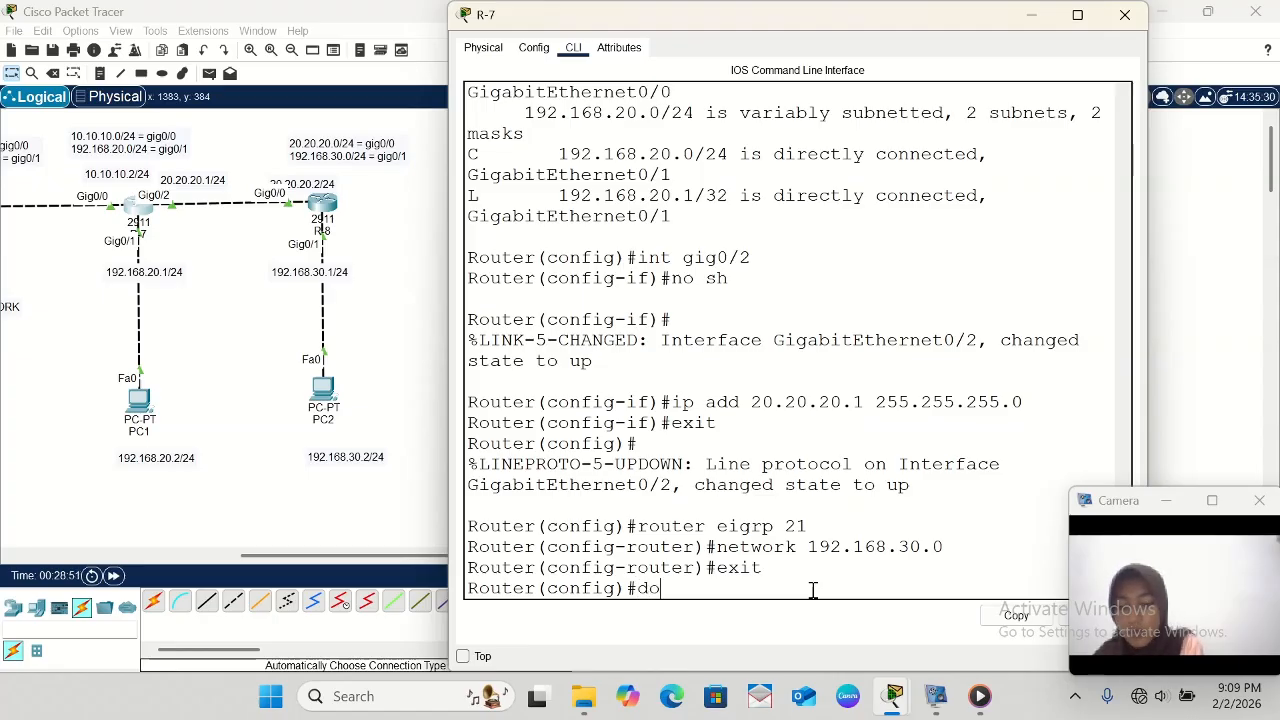
type(" sh ip")
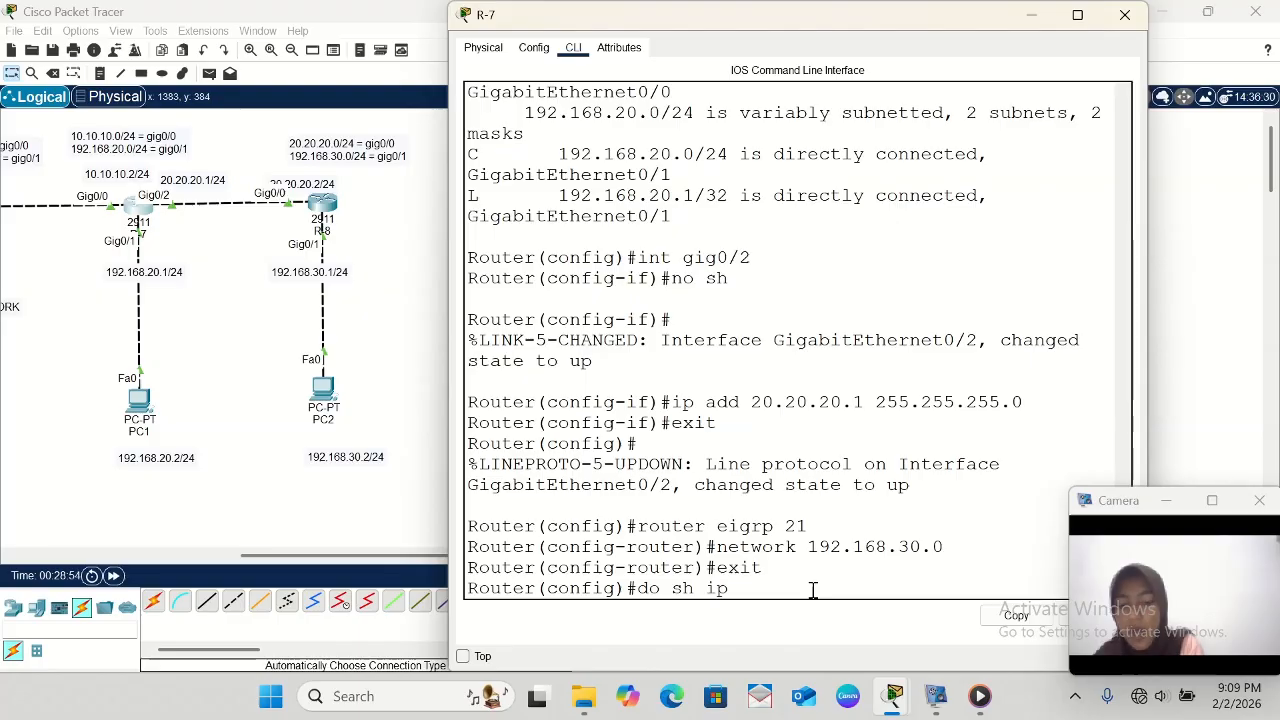
type(" route")
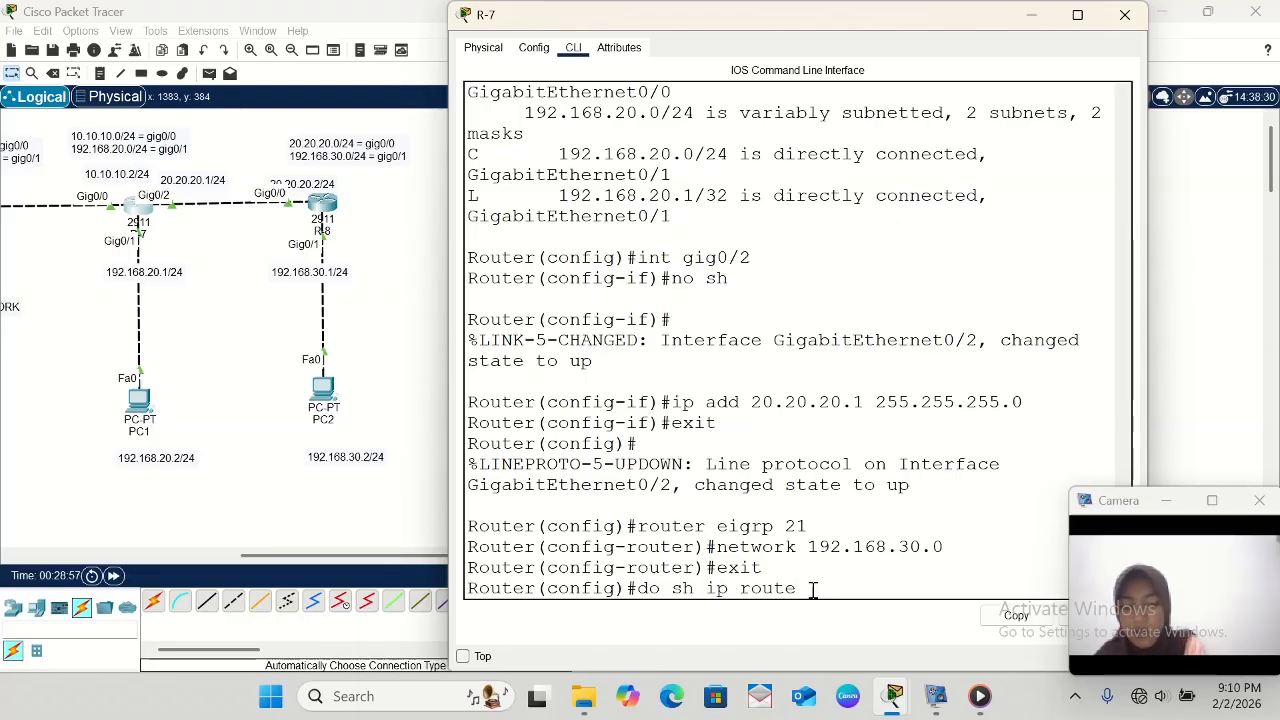
key("Return")
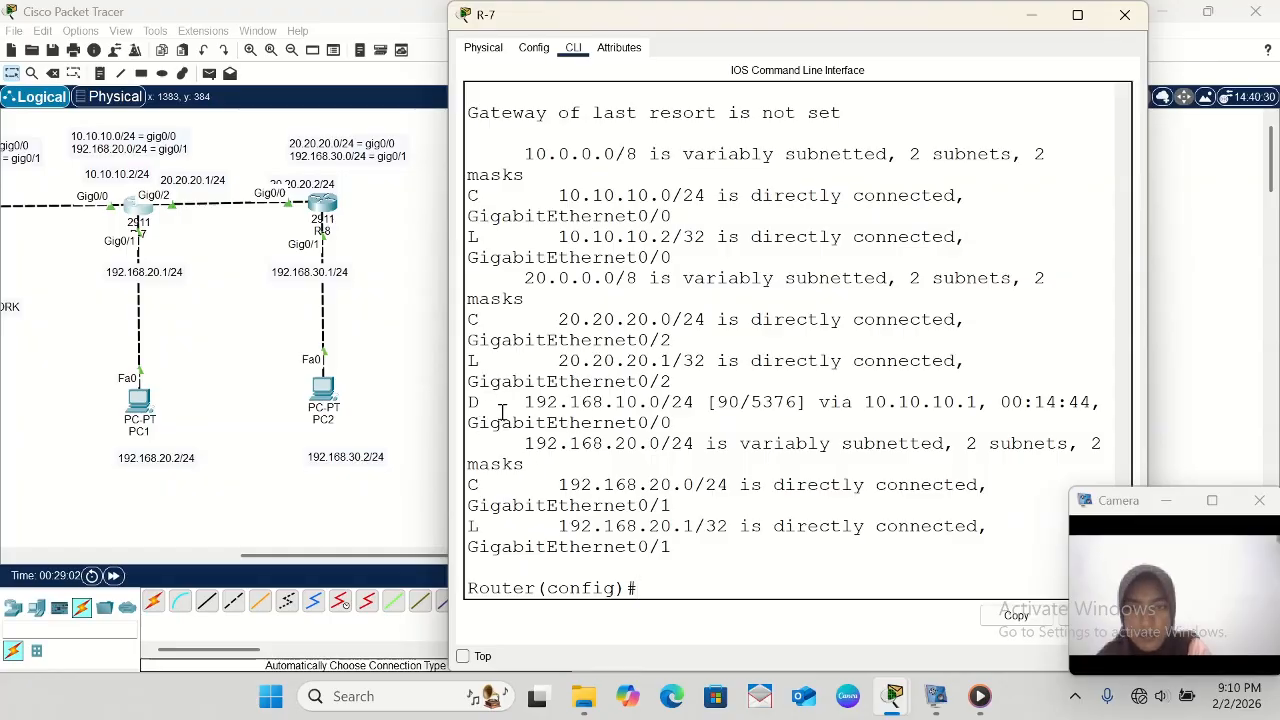
scroll(502, 413, "up", 1)
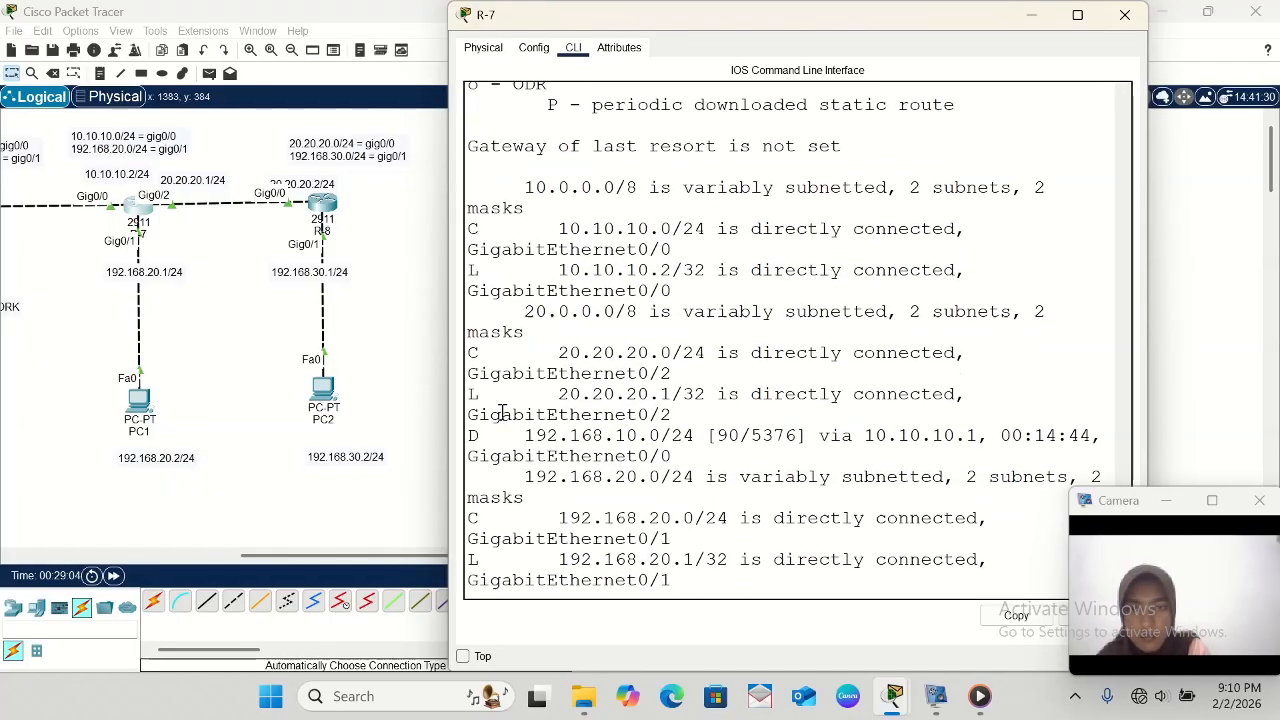
scroll(502, 413, "down", 1)
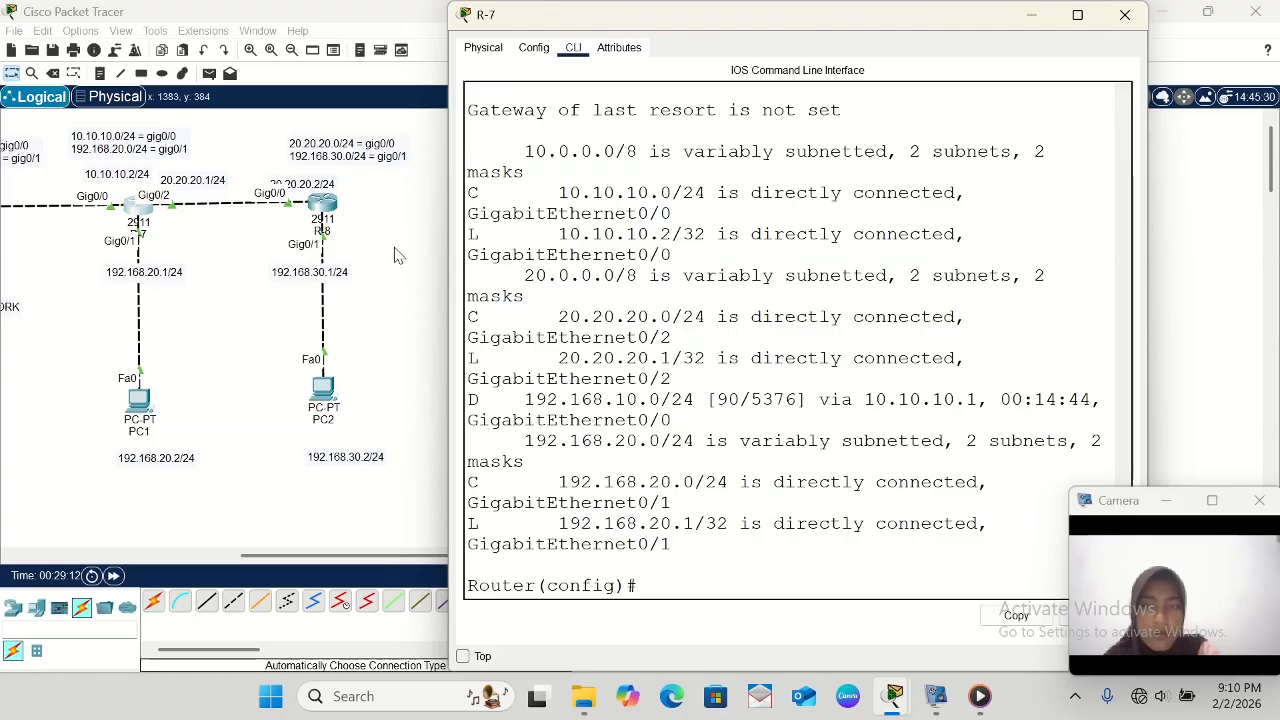
left_click(330, 208)
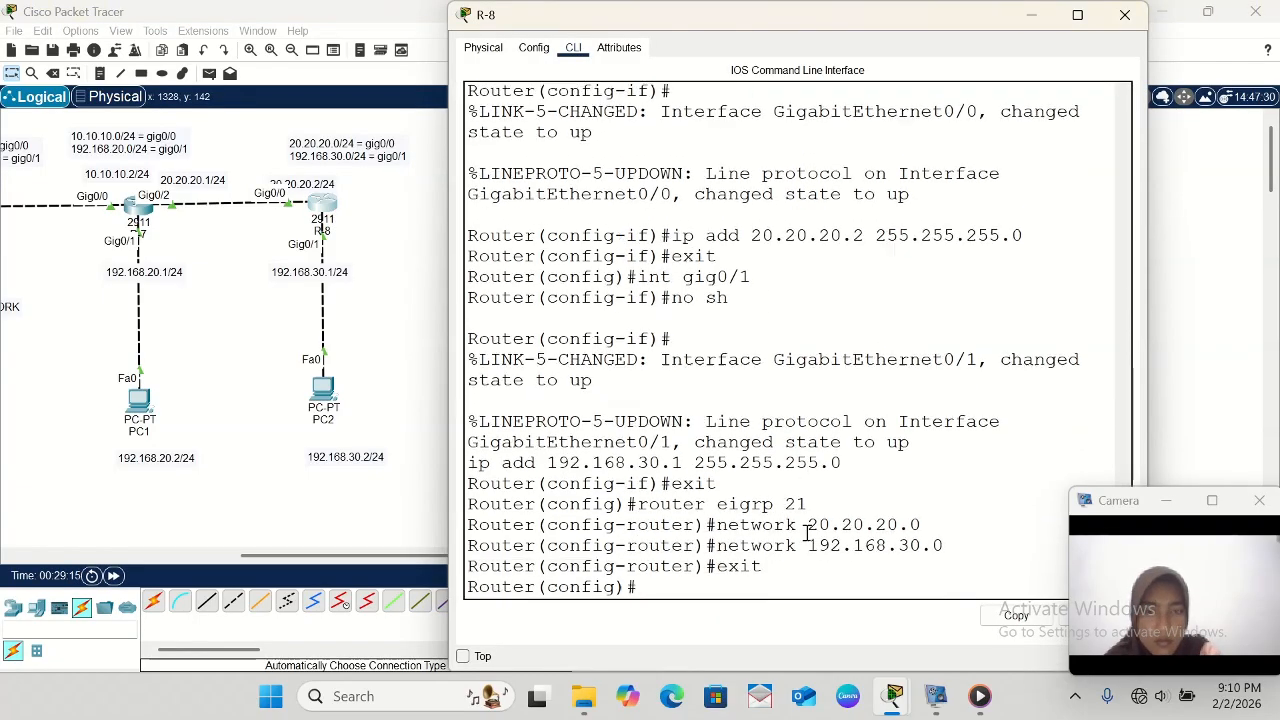
- Display R-8's routing table with do sh ip route and read through its entries
type("d")
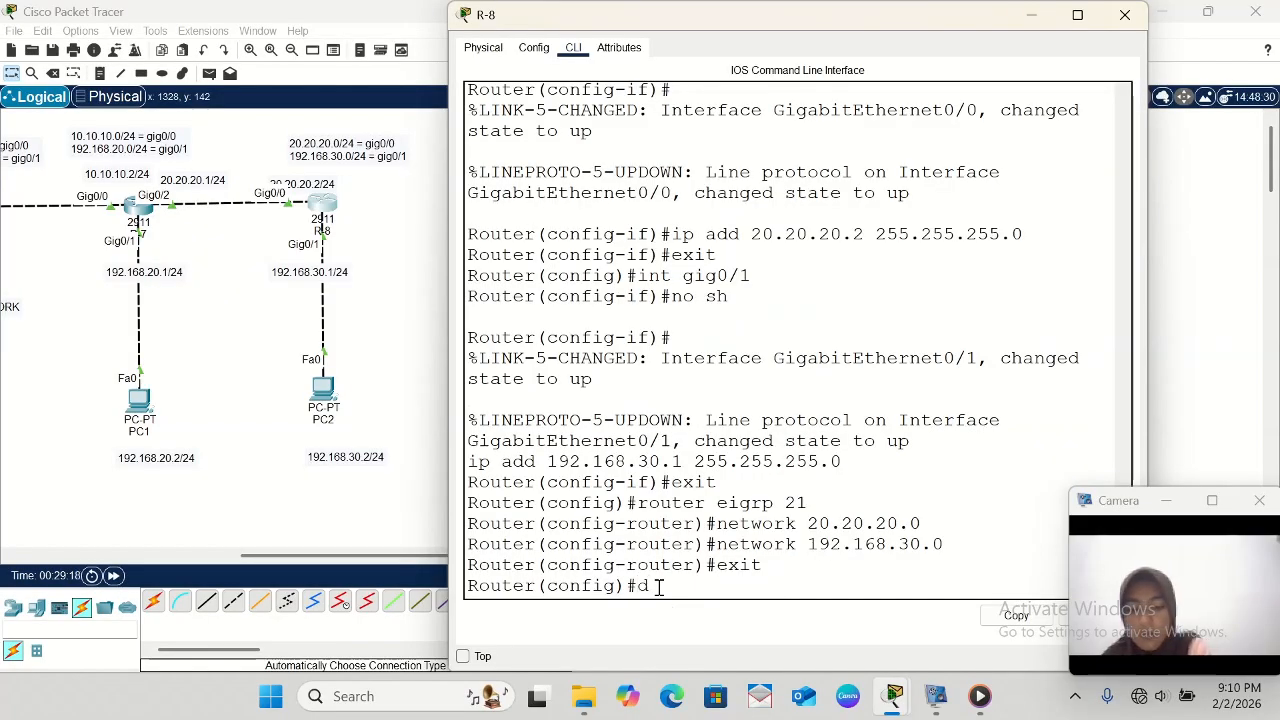
type("o sh ")
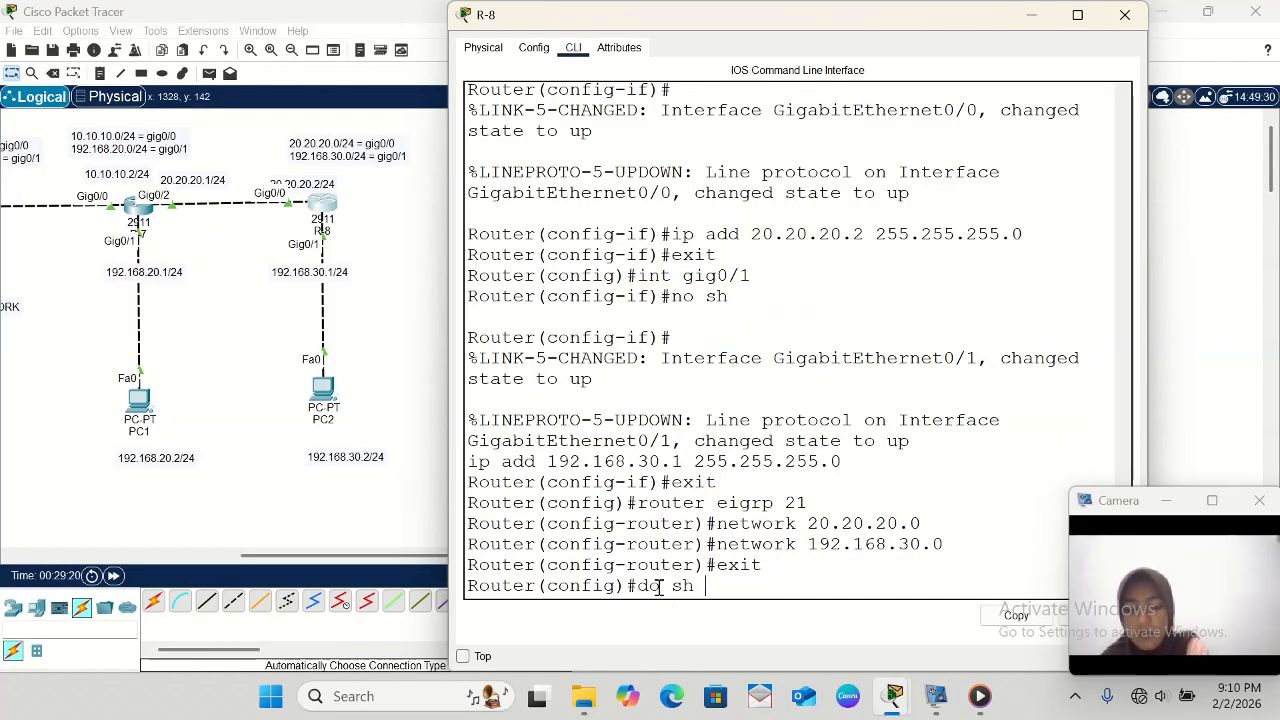
type("ip route")
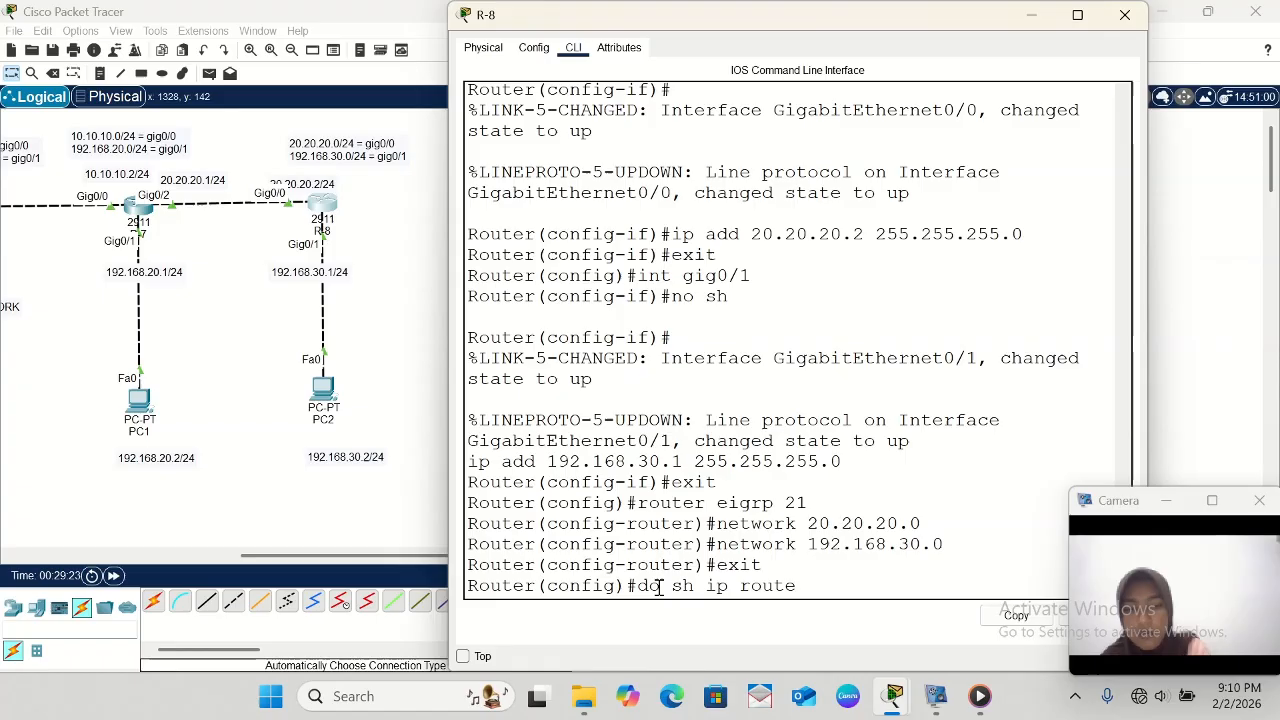
key("Return")
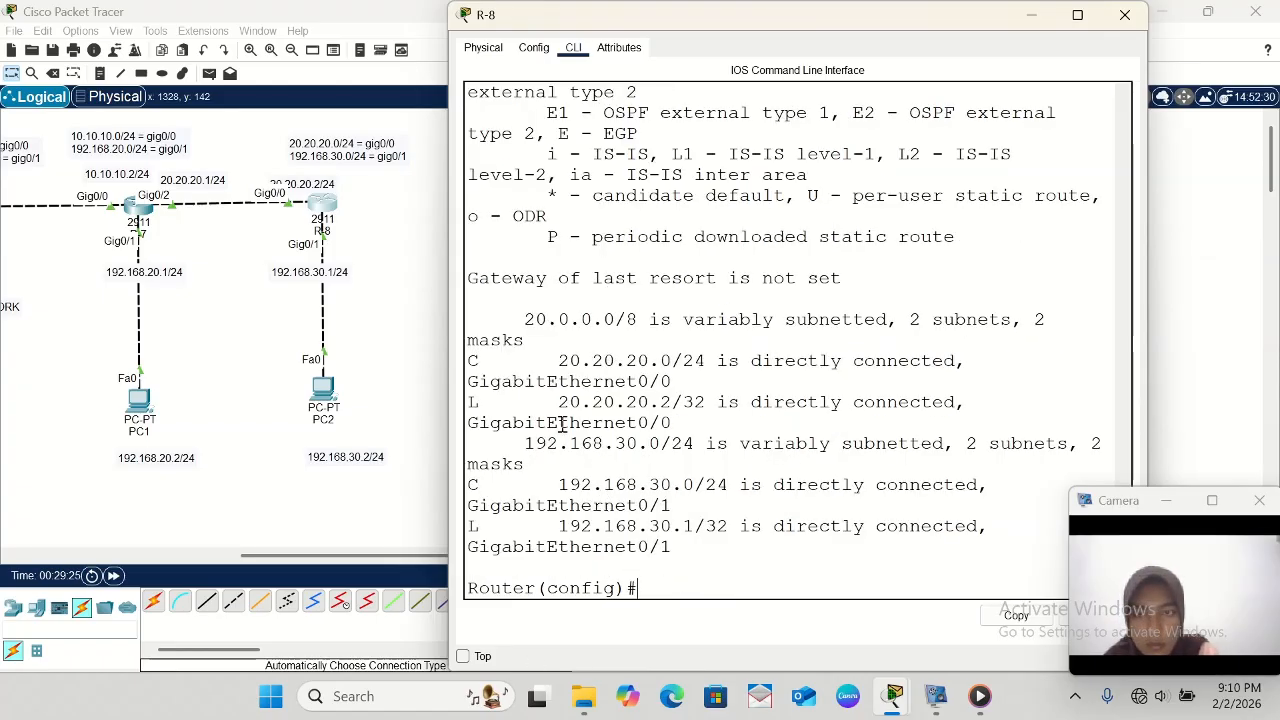
scroll(562, 424, "up", 2)
scroll(562, 424, "down", 2)
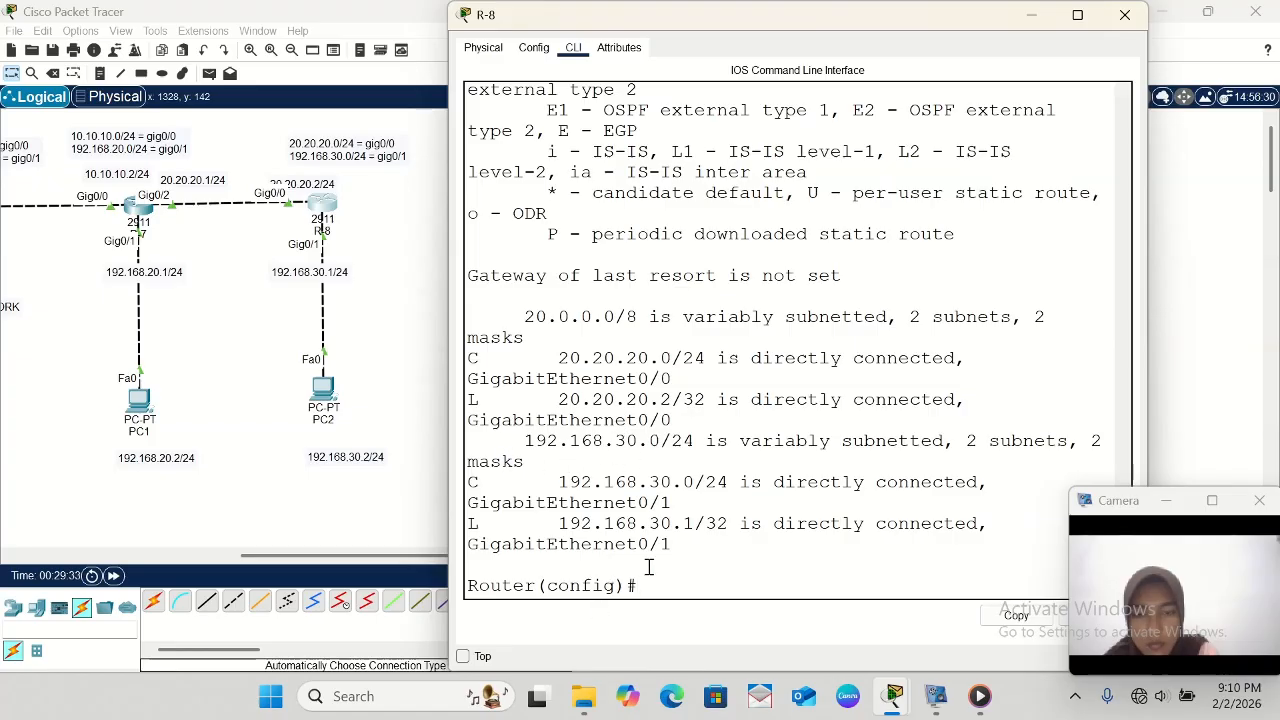
- Review R-8's earlier interface addressing and EIGRP 21 network commands, comparing them with its routing table for missing EIGRP routes
scroll(643, 290, "up", 3)
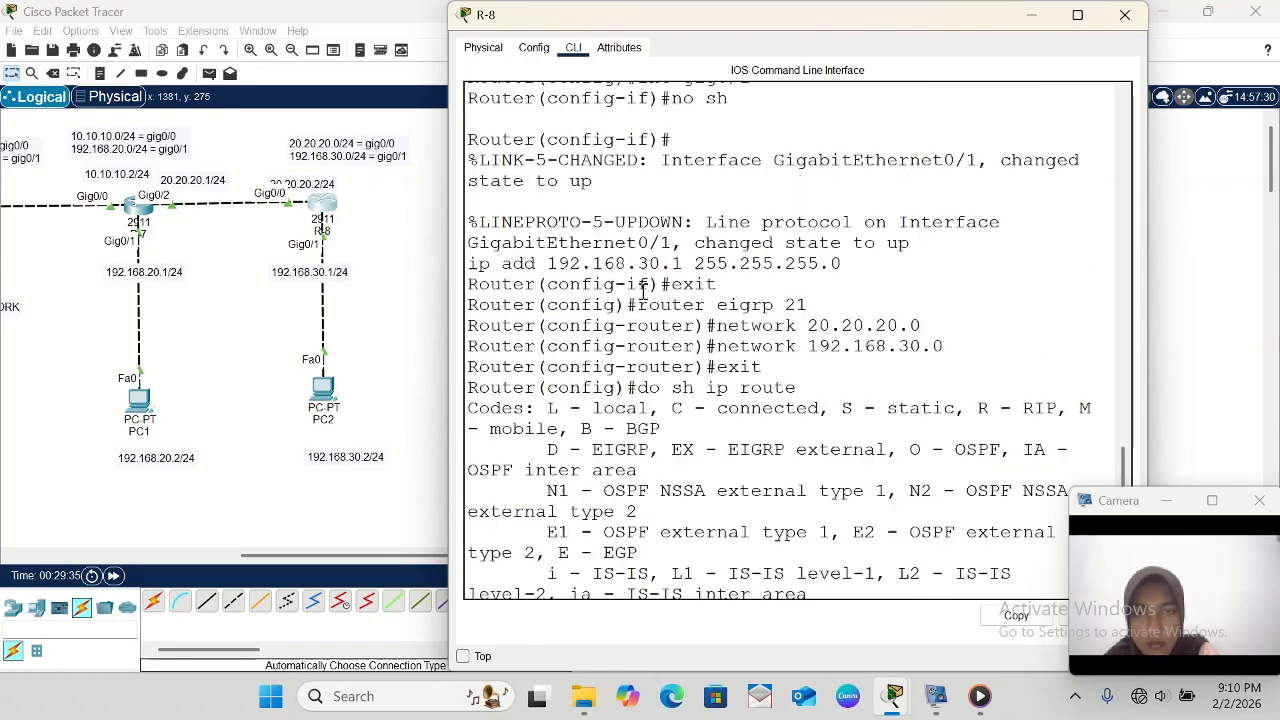
scroll(643, 290, "up", 5)
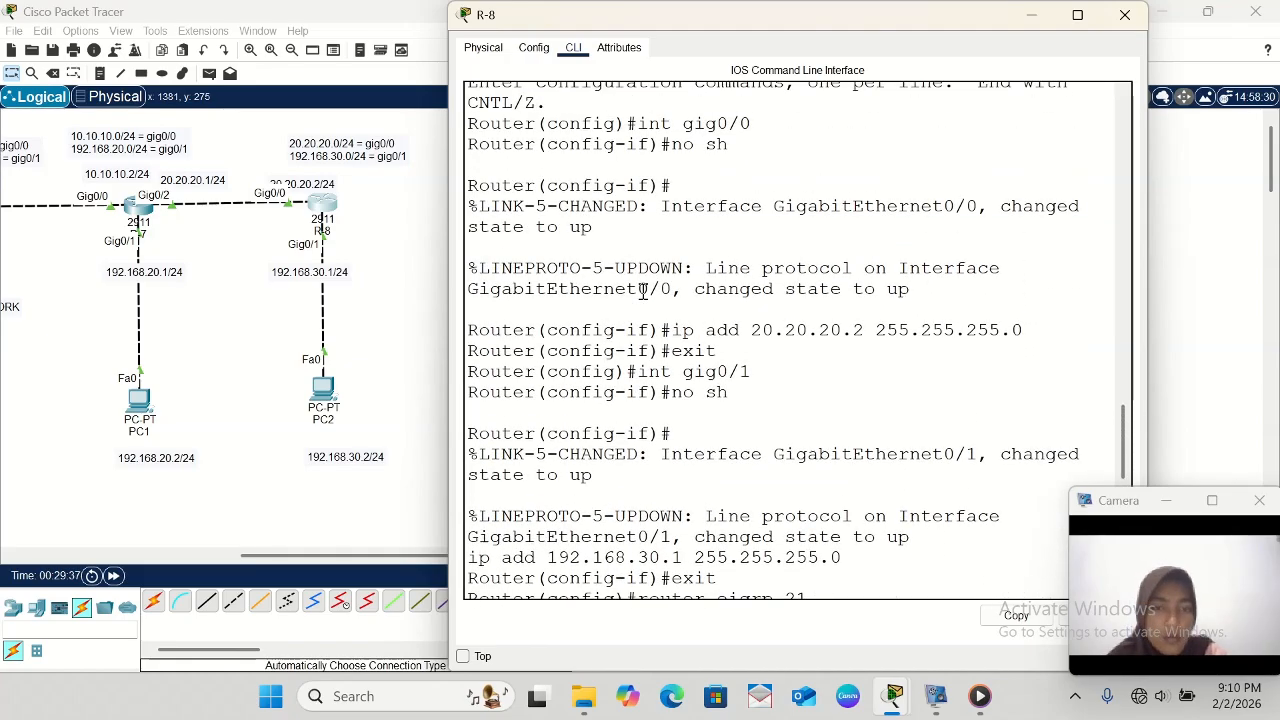
scroll(643, 290, "up", 5)
scroll(643, 290, "down", 2)
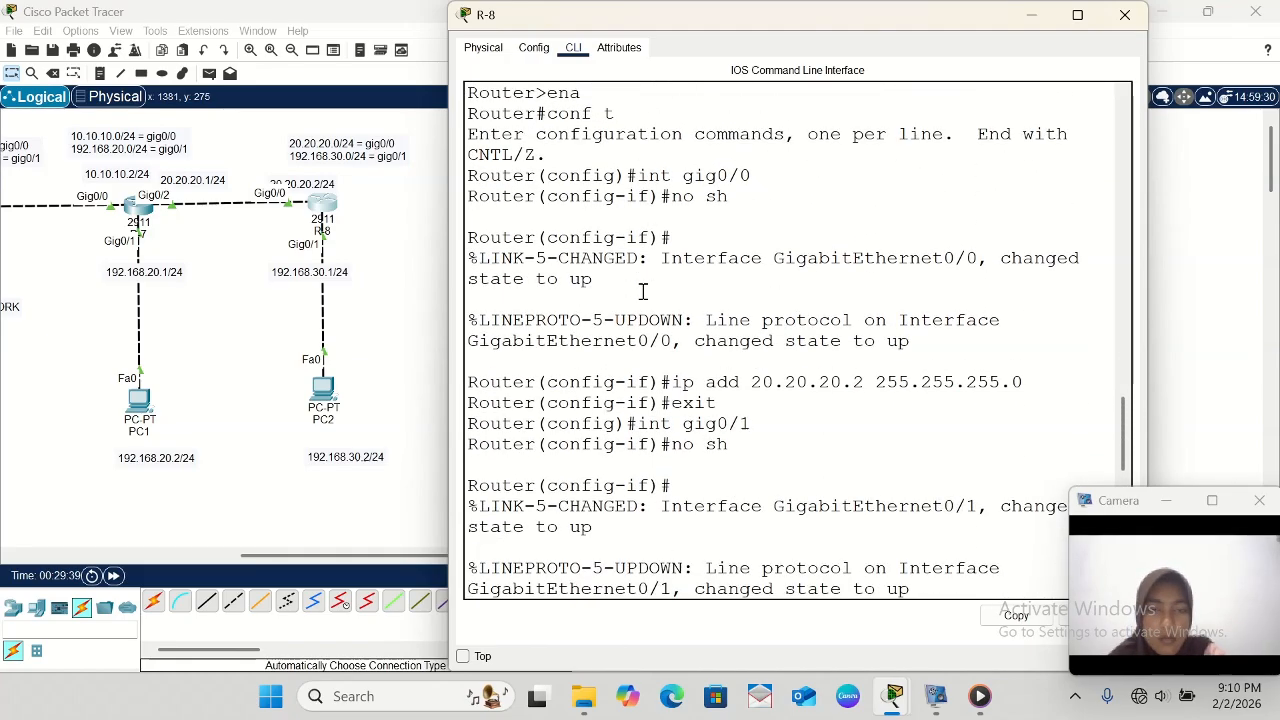
scroll(643, 290, "down", 3)
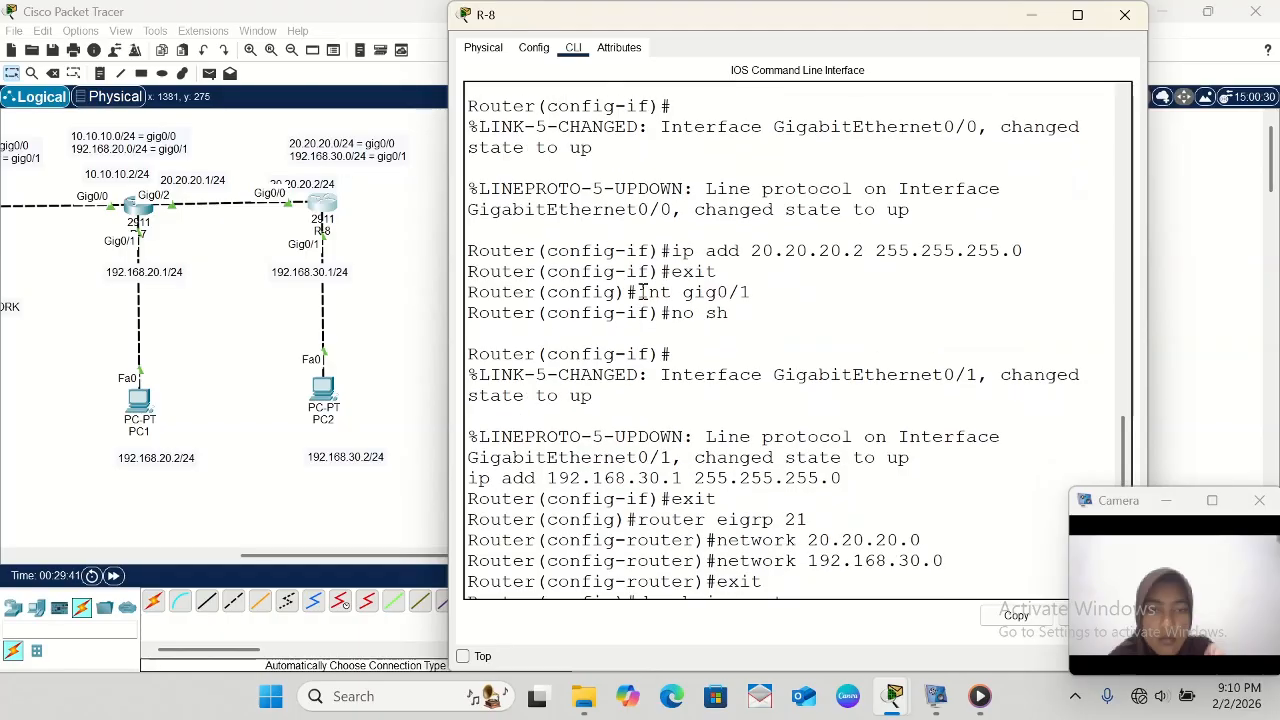
scroll(643, 290, "down", 2)
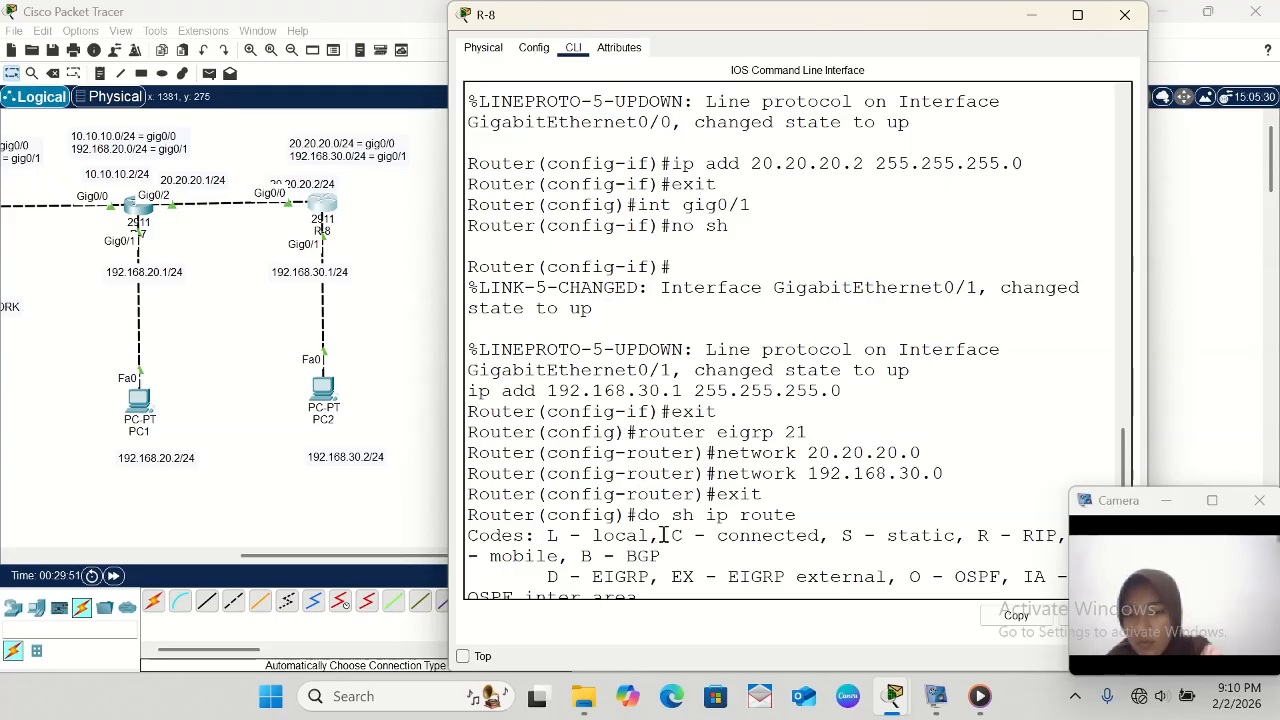
scroll(665, 535, "down", 9)
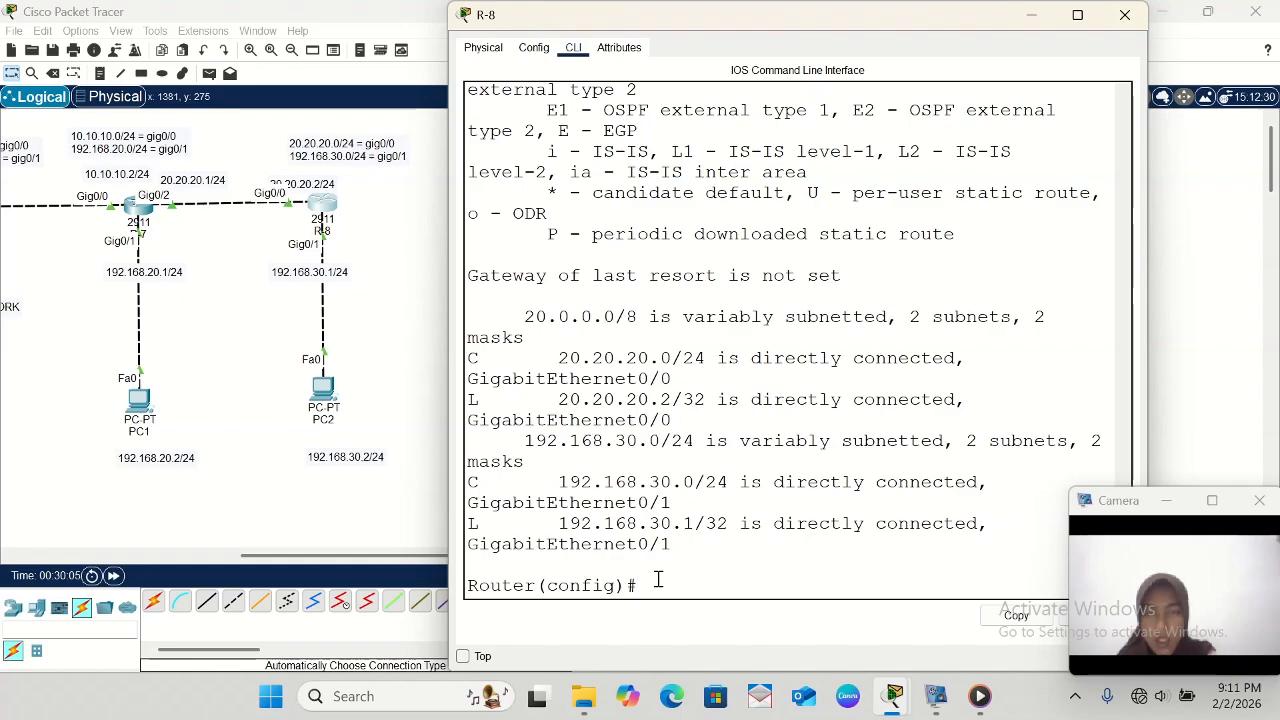
scroll(658, 580, "up", 6)
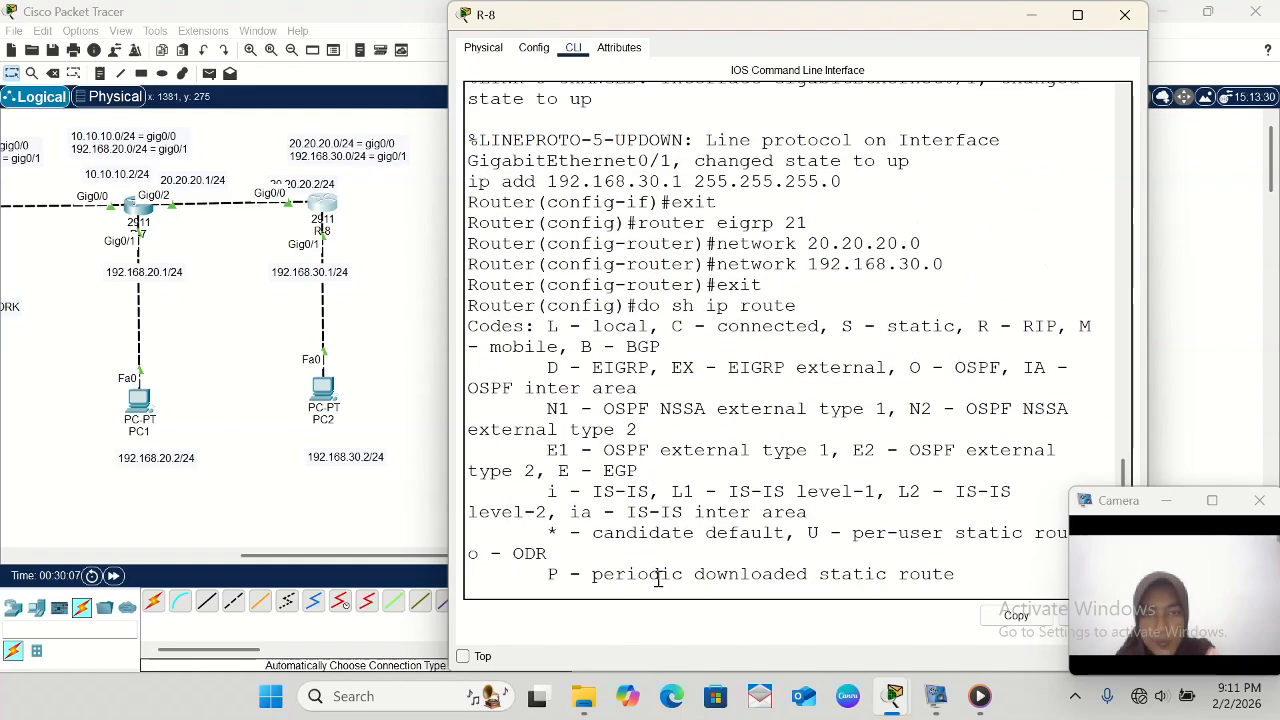
scroll(658, 580, "up", 1)
scroll(658, 580, "down", 7)
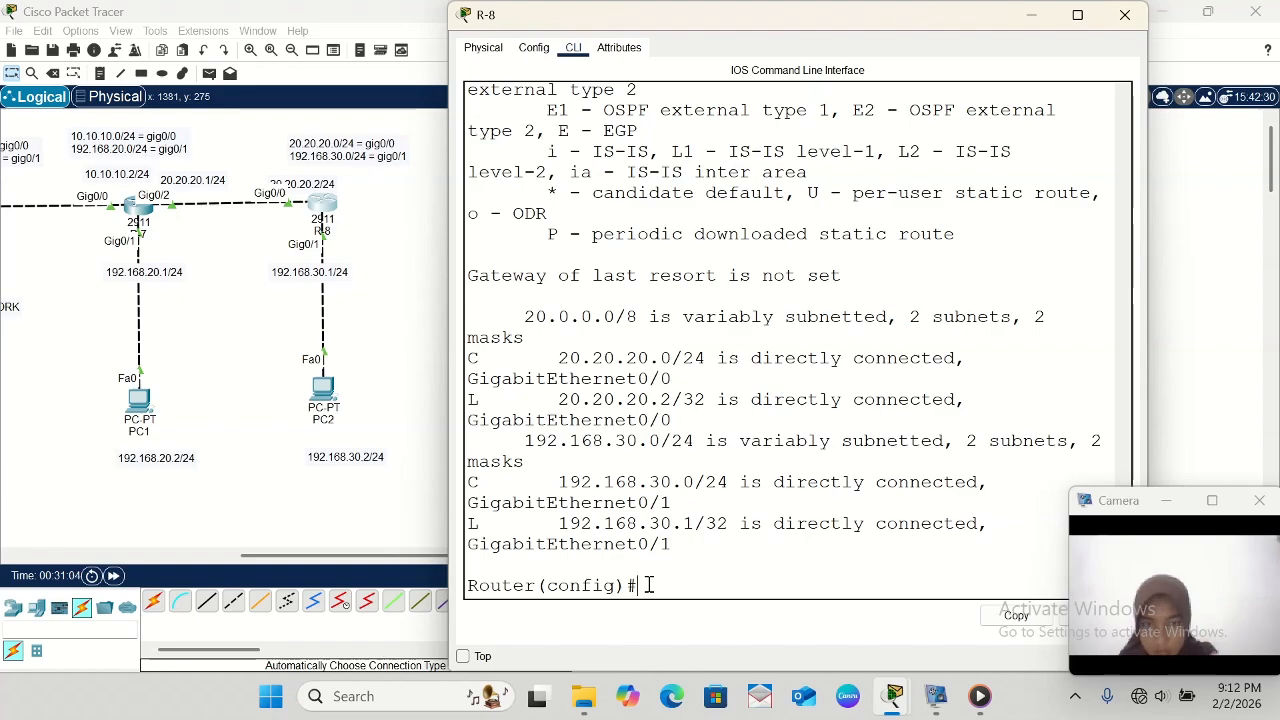
scroll(649, 585, "up", 5)
scroll(649, 585, "up", 7)
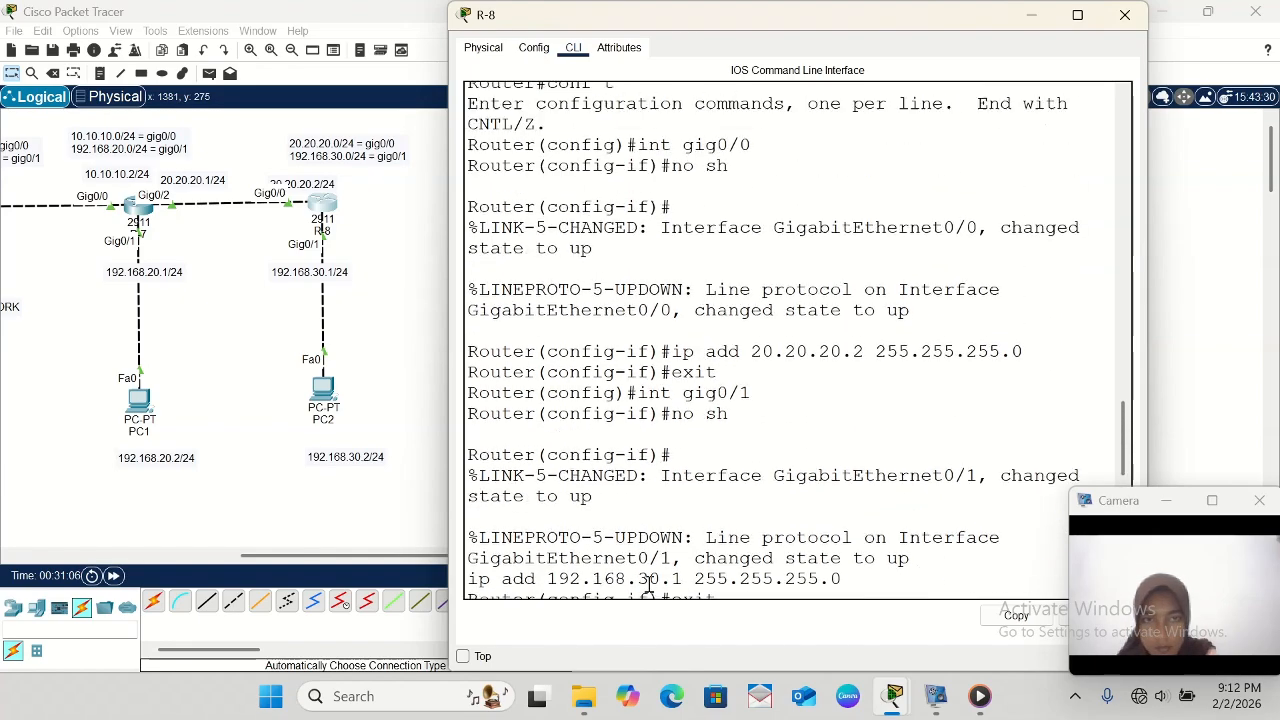
scroll(649, 585, "down", 4)
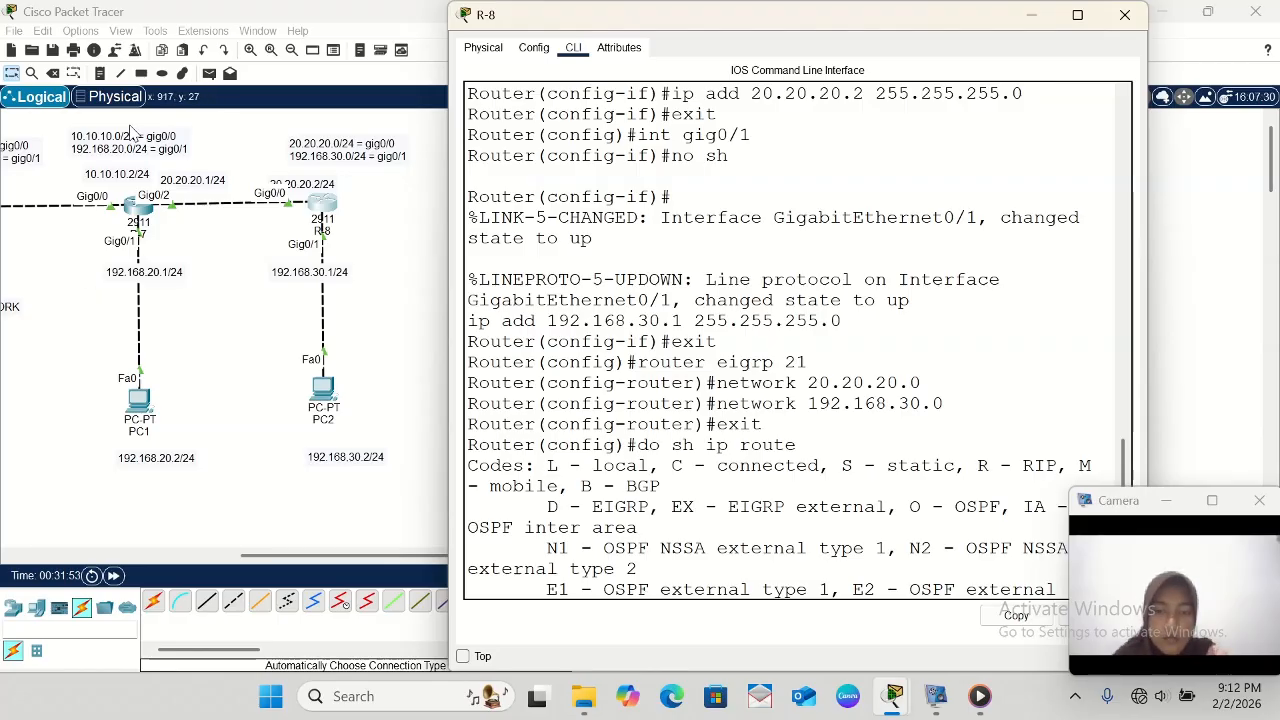
left_click(584, 696)
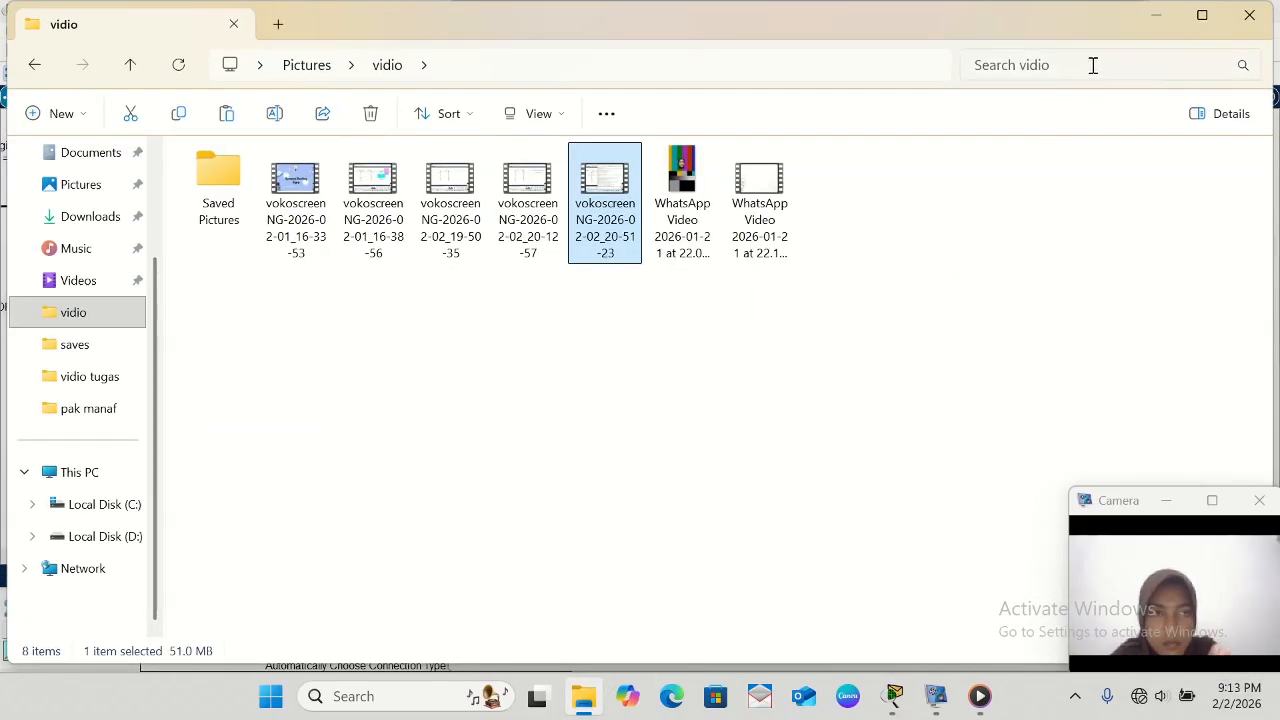
left_click(1159, 17)
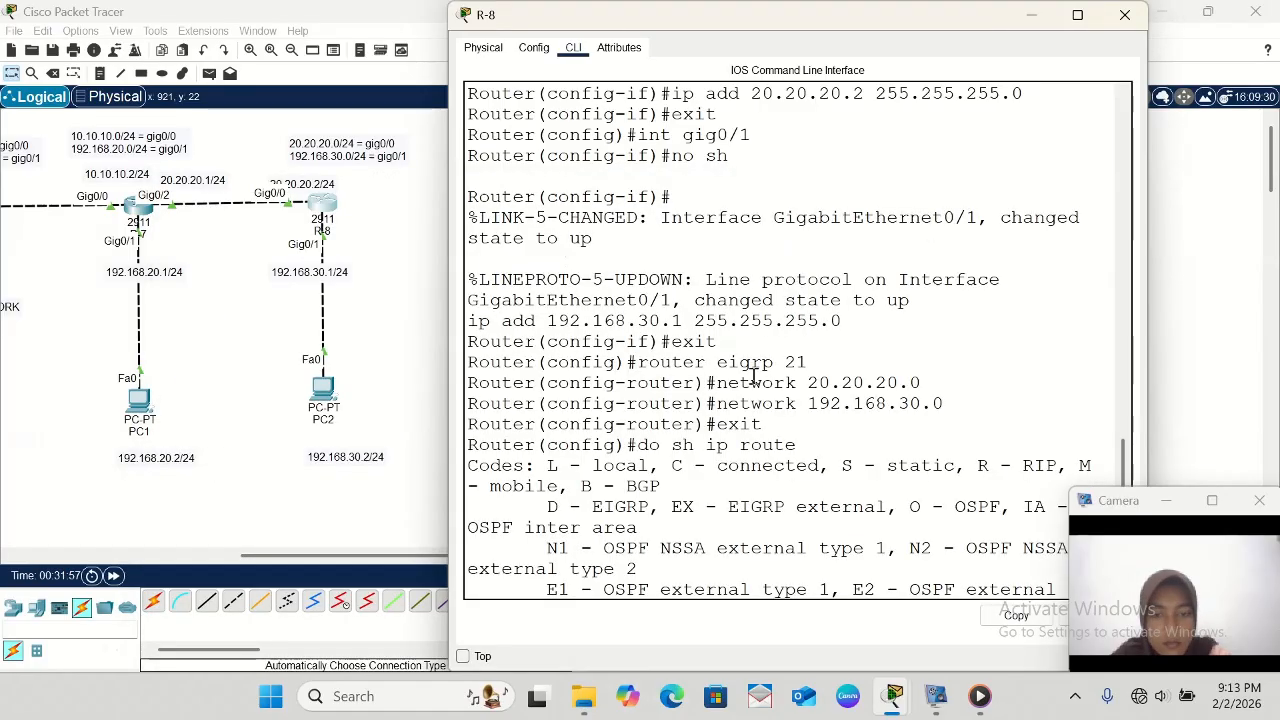
scroll(754, 376, "down", 6)
scroll(754, 376, "down", 2)
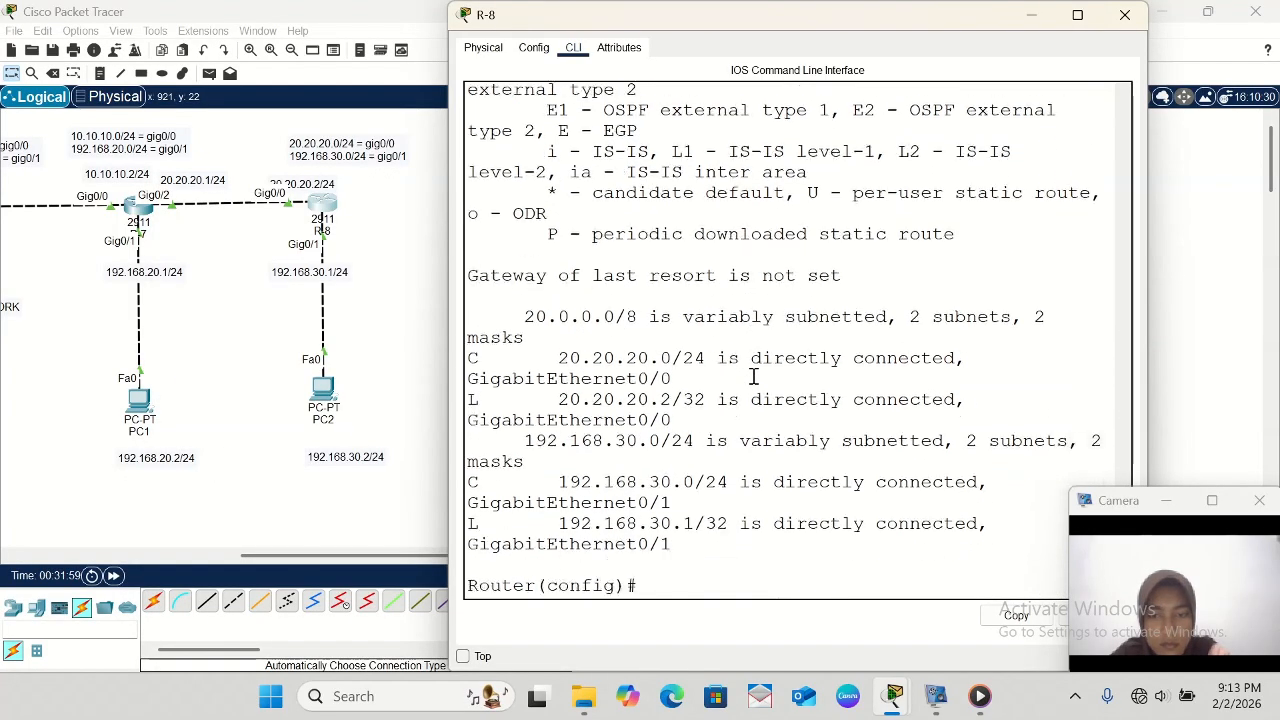
- Return to R-7's command line and enter EIGRP configuration with router eigrp 21
left_click(150, 215)
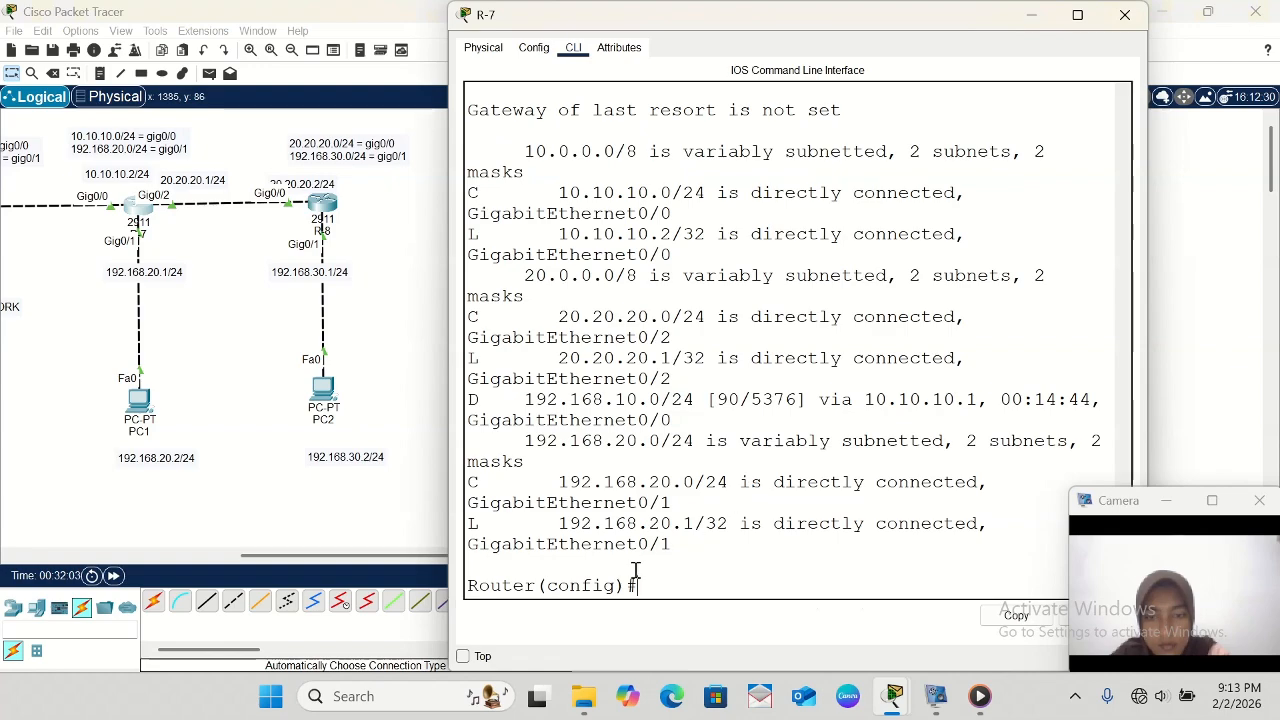
type("r")
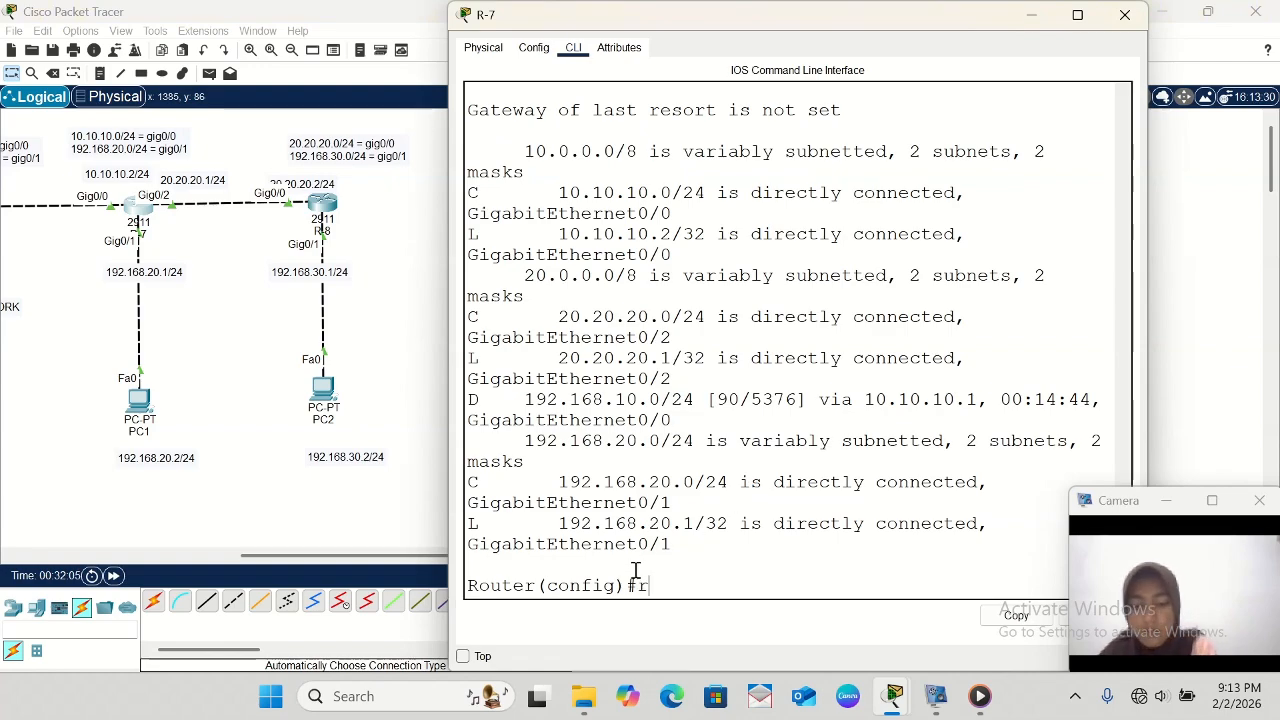
type("outer")
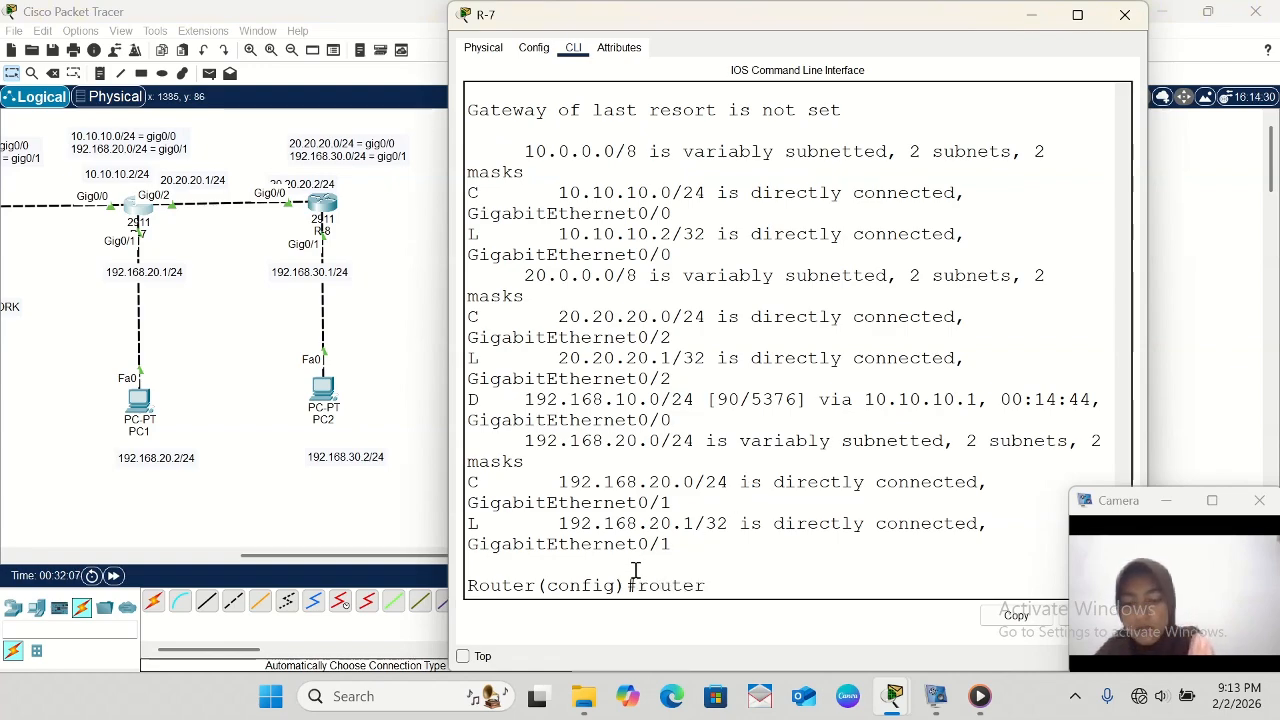
type(" eigrp")
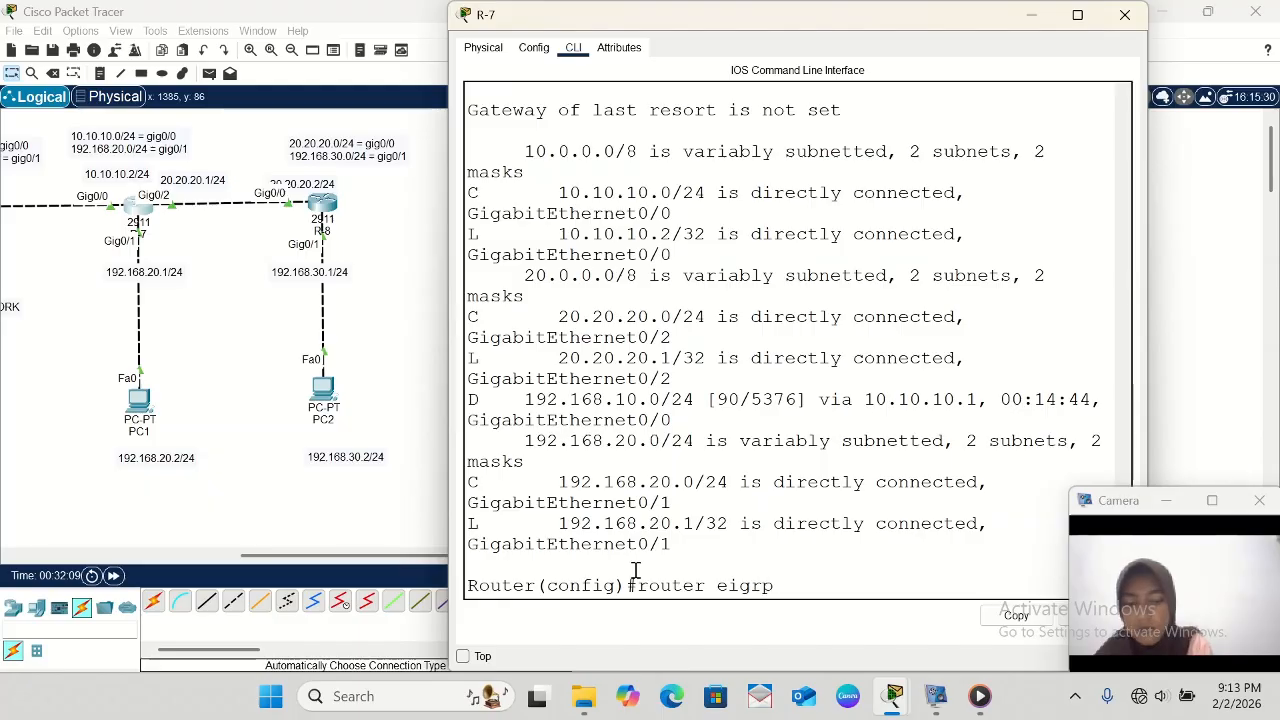
type(" 21")
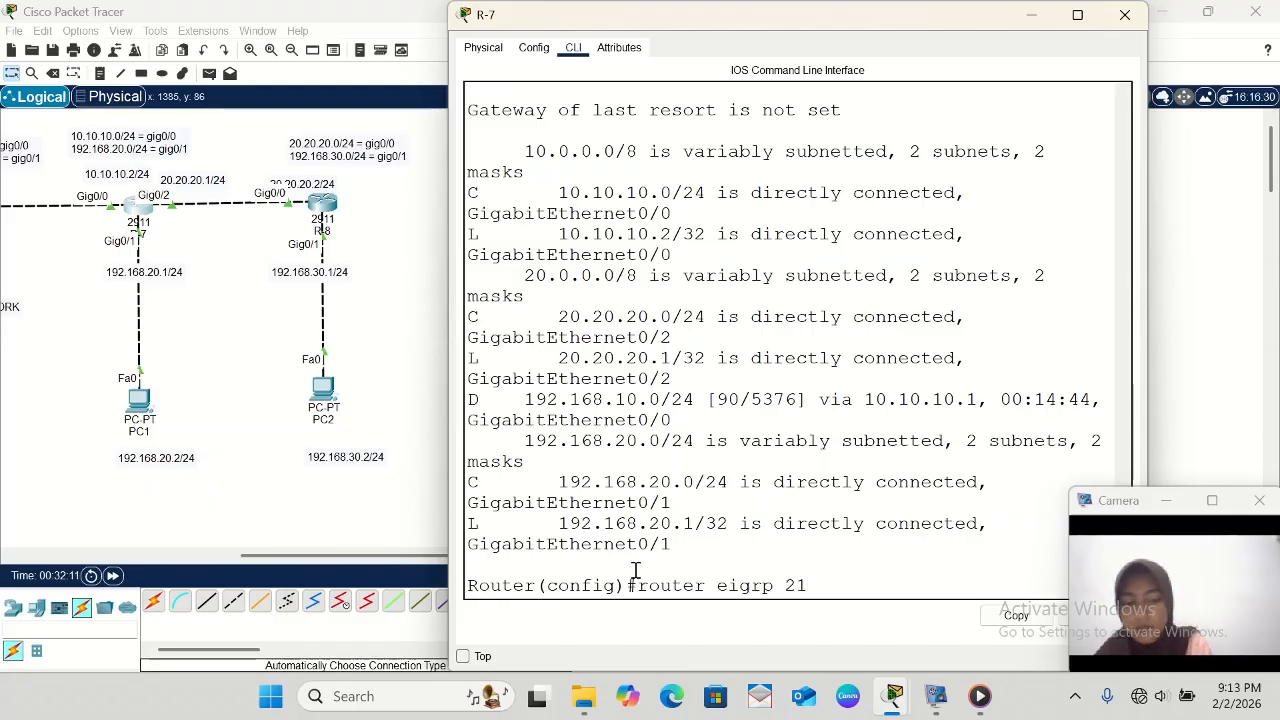
key("Return")
- Advertise network 20.20.20.0 in R-7's EIGRP 21 configuration
type("net")
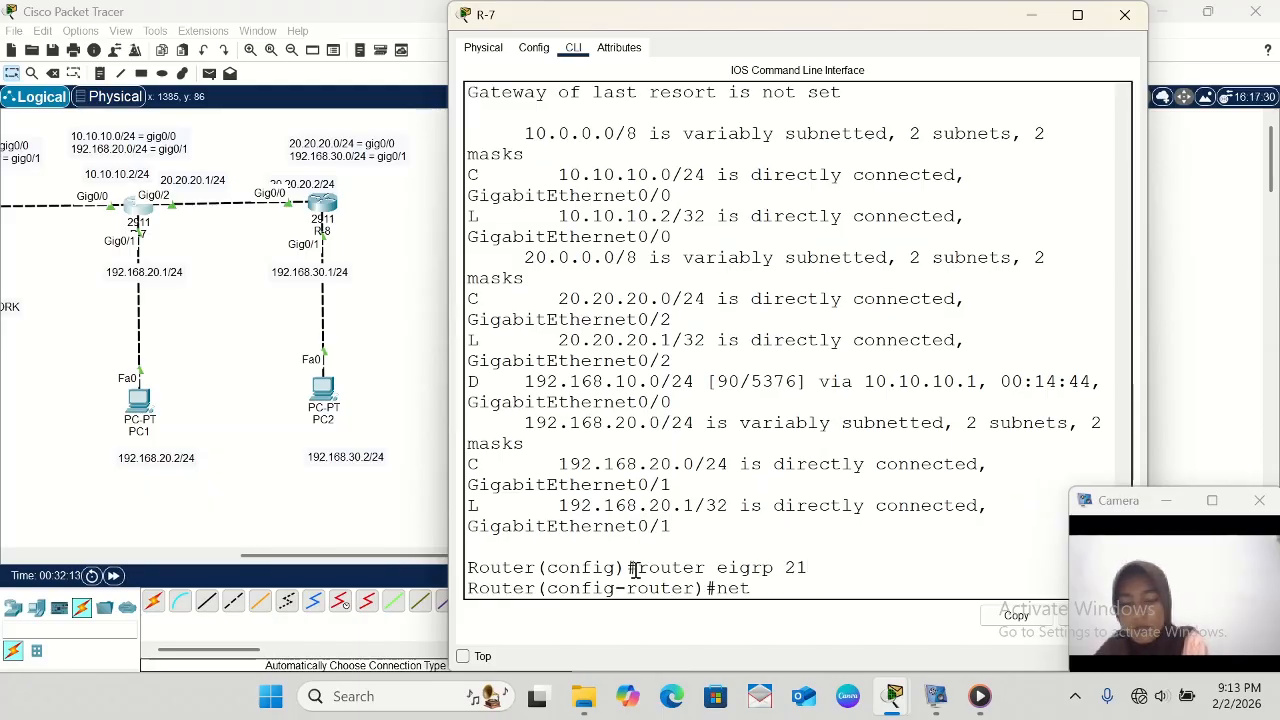
type("r")
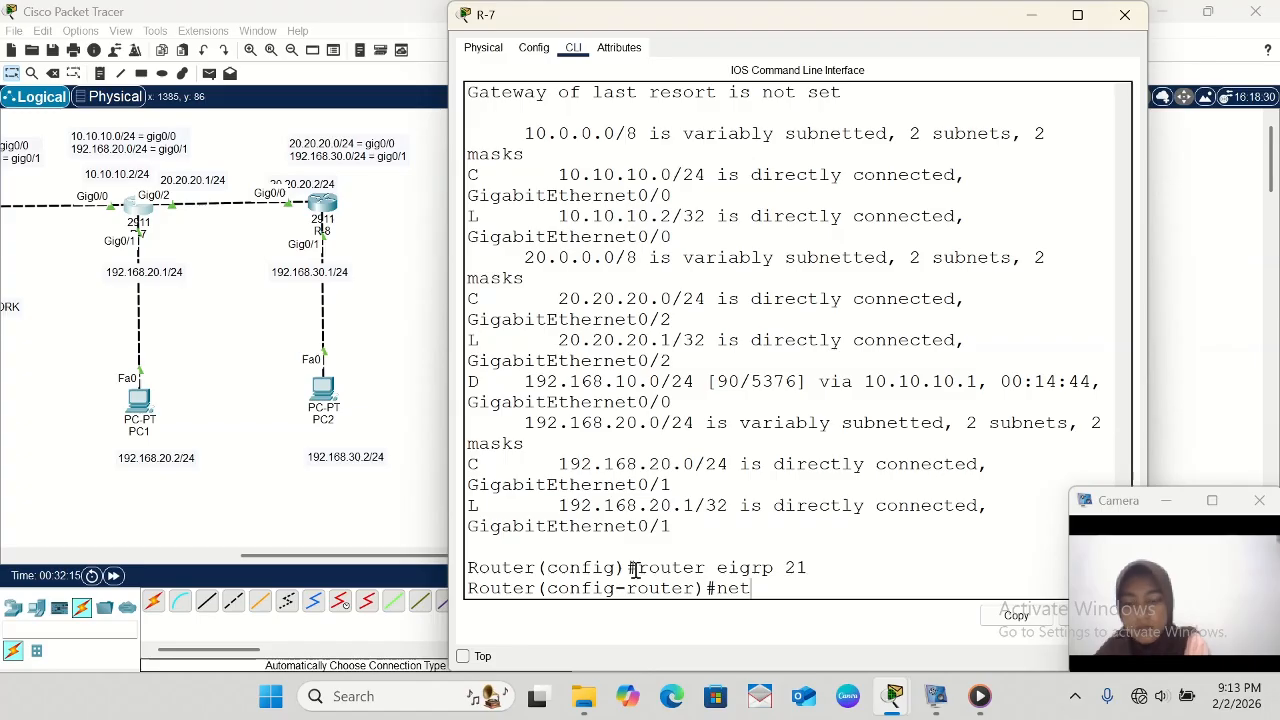
key("BackSpace")
type("wor")
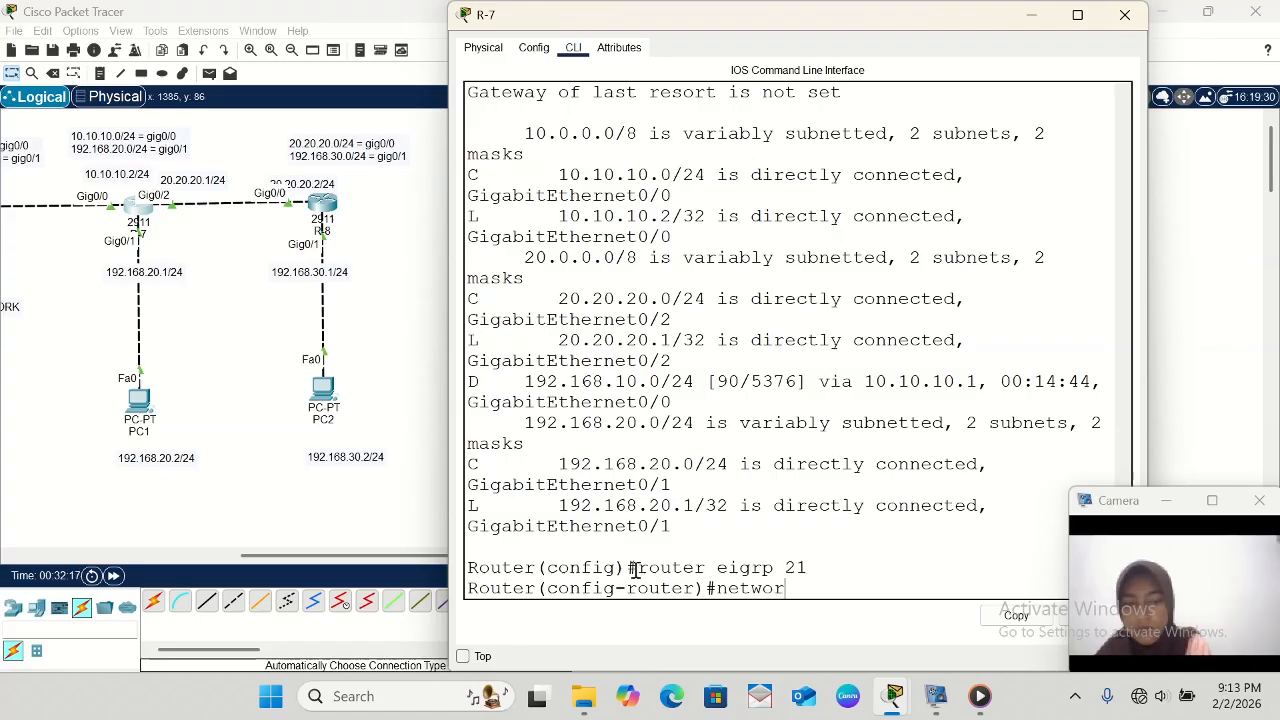
type("k ")
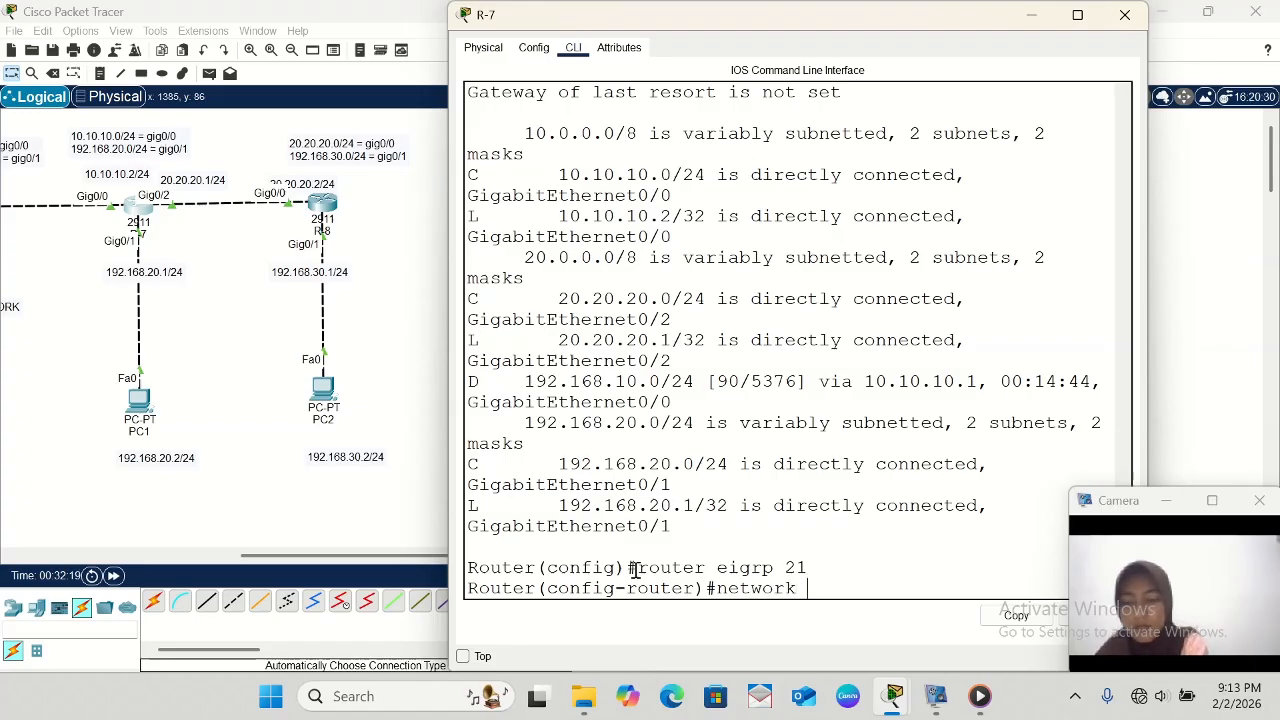
type("20.2")
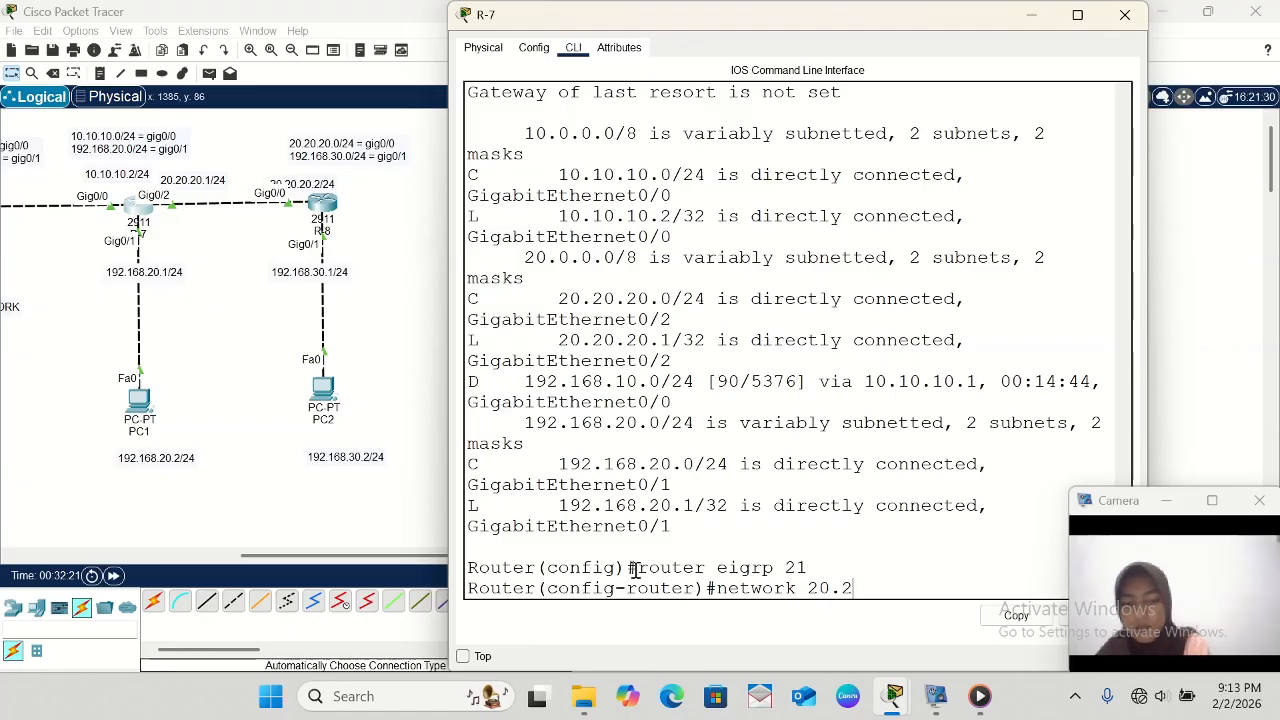
type("0.2")
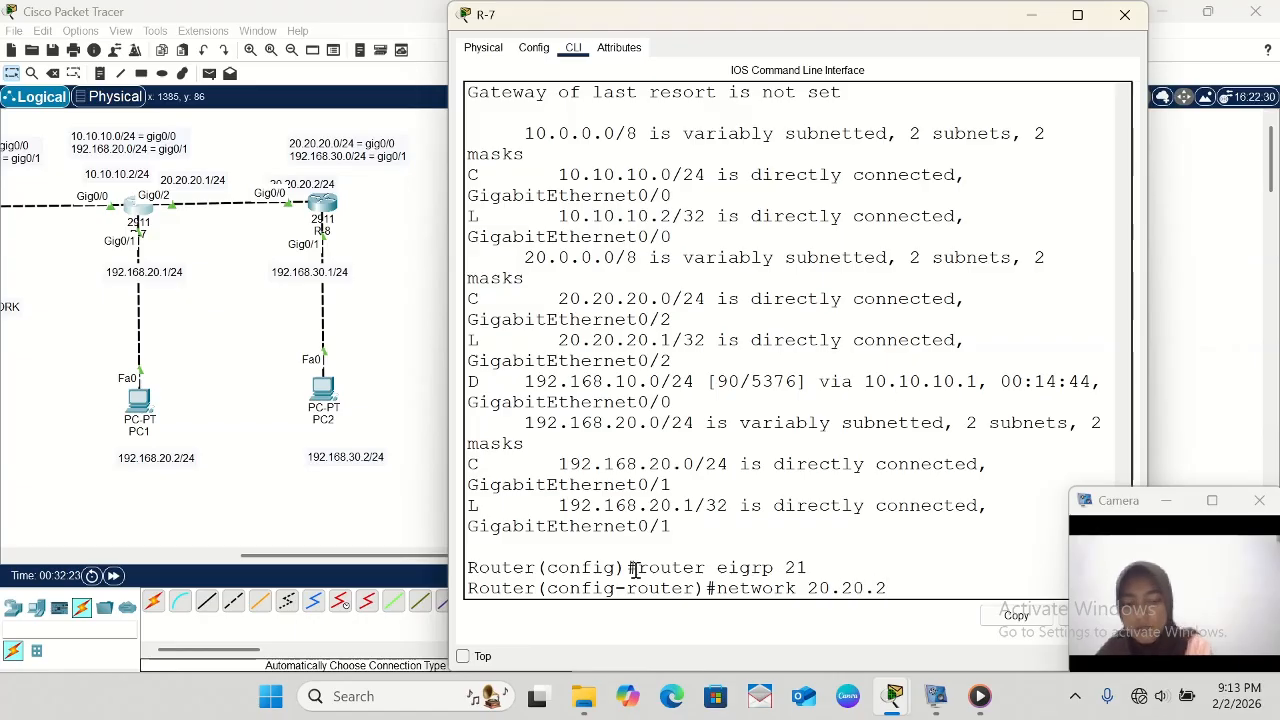
type("0.0")
key("Return")
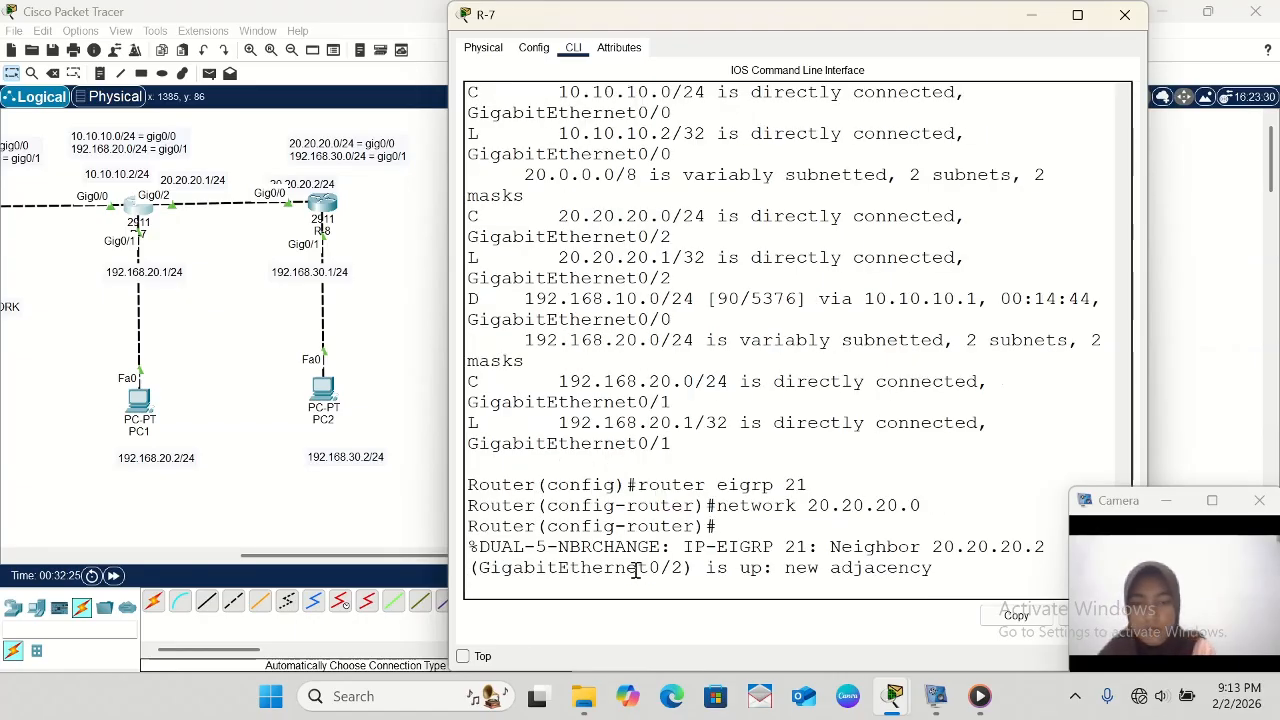
key("Return")
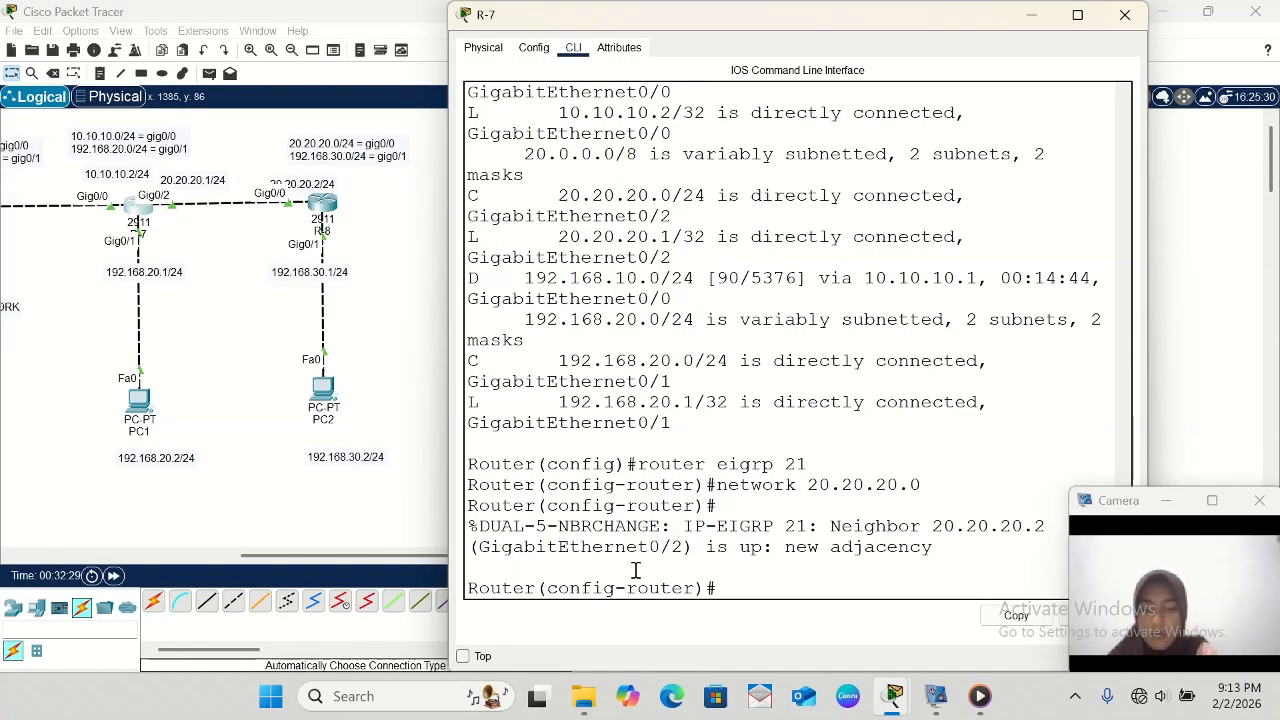
- Reuse the previous network command on R-7 to add network 192.168.30.0 to EIGRP 21
key("Up")
key("Left")
key("Left")
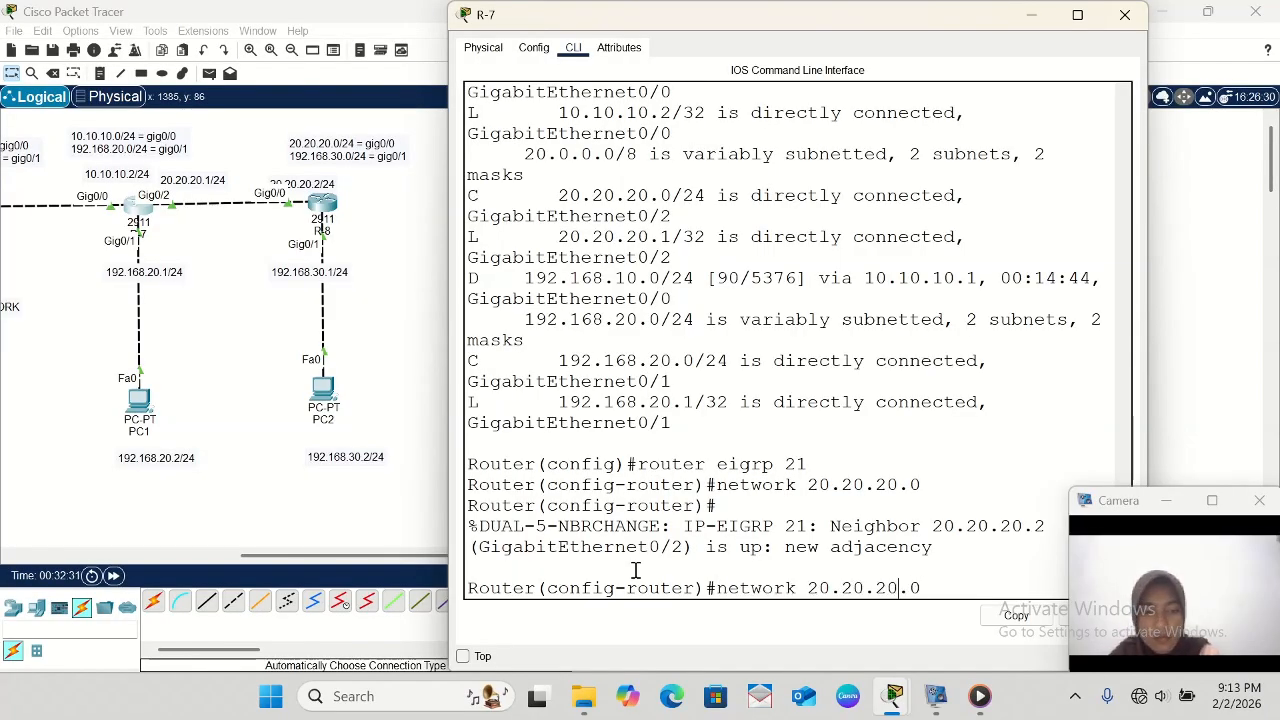
key("BackSpace")
key("BackSpace")
key("BackSpace")
key("BackSpace")
key("BackSpace")
key("BackSpace")
key("BackSpace")
key("BackSpace")
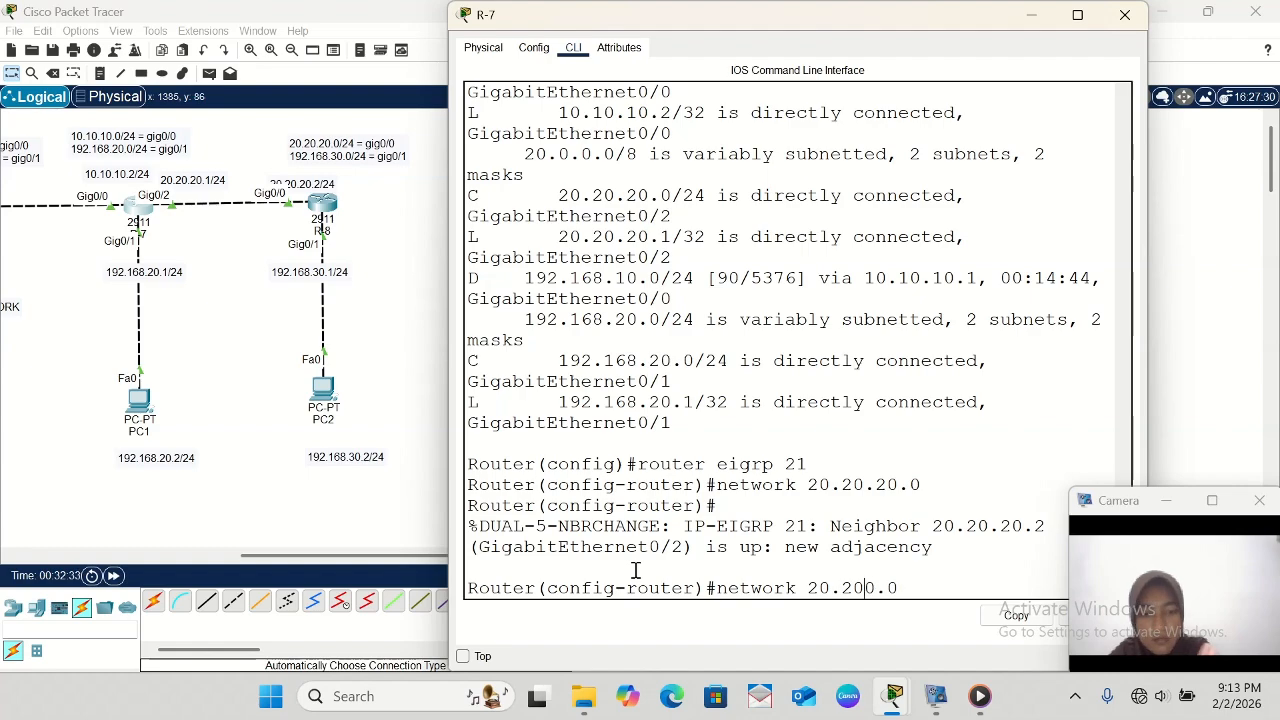
type("192.168")
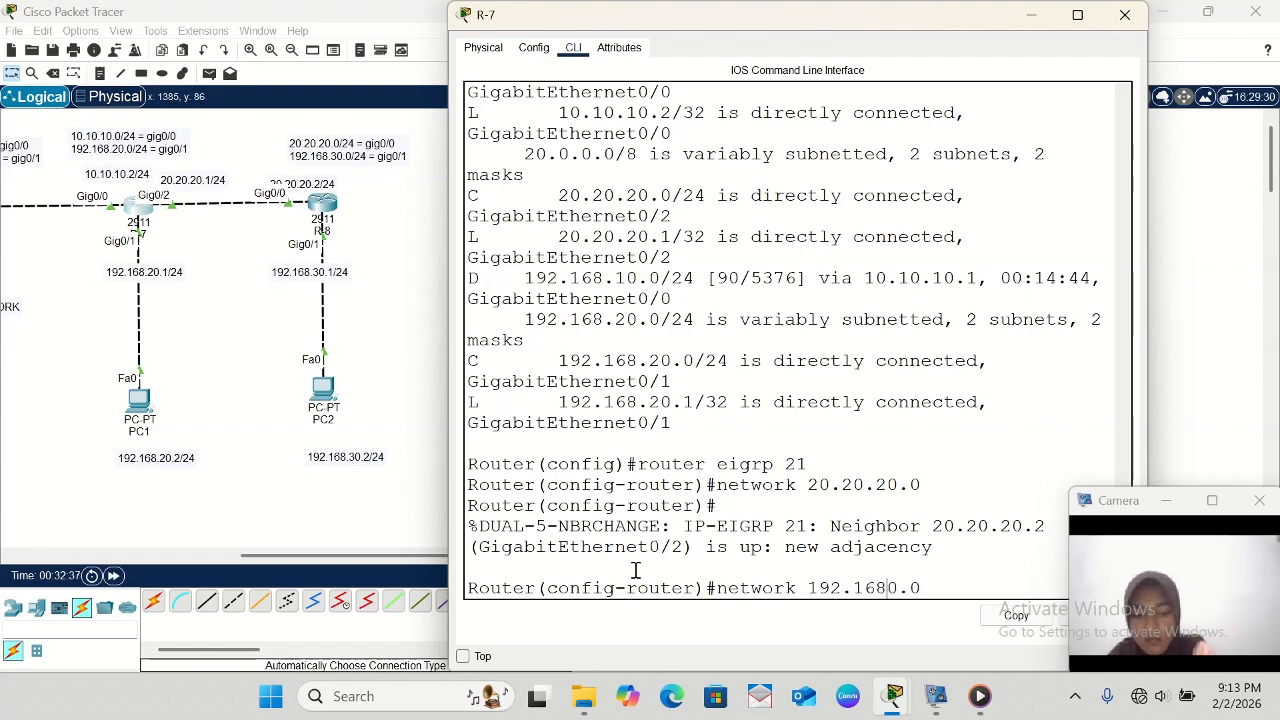
type(".3")
key("Return")
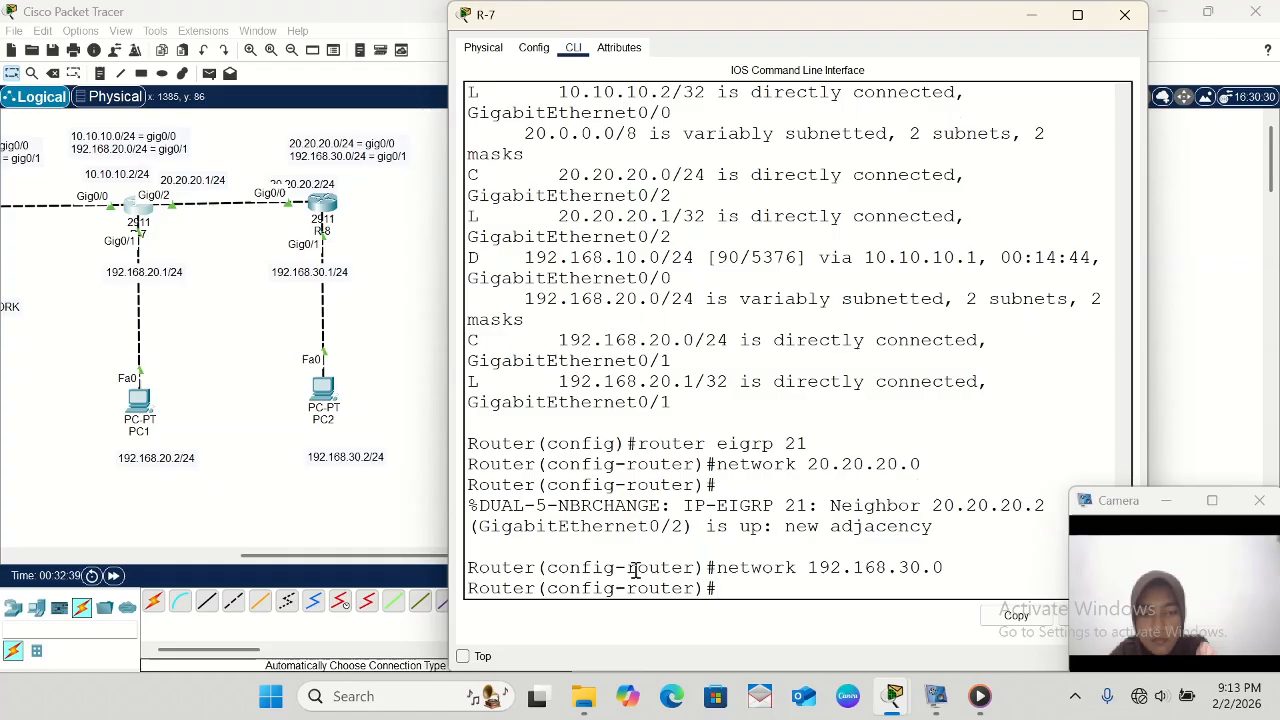
- Leave R-7's EIGRP configuration and display its routing table with do sh ip route, checking the EIGRP route to 192.168.30.0/24
type("exit")
key("Return")
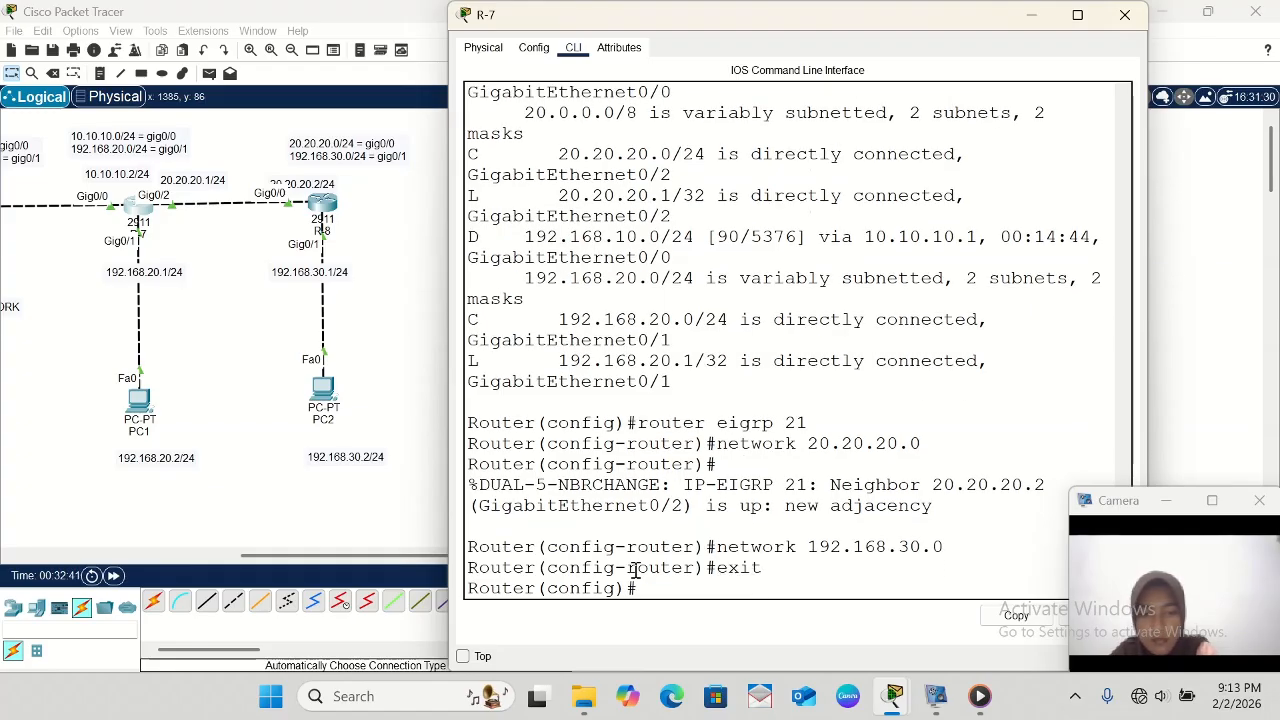
type("do sh")
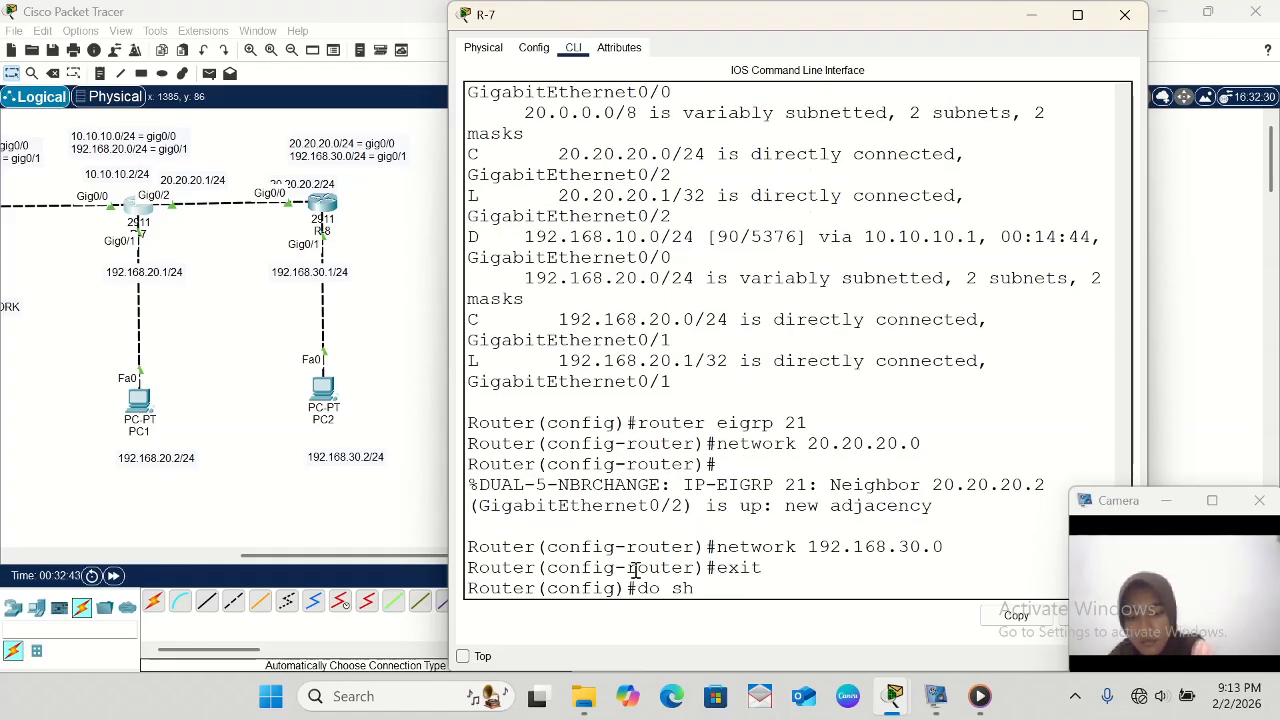
type(" ip route")
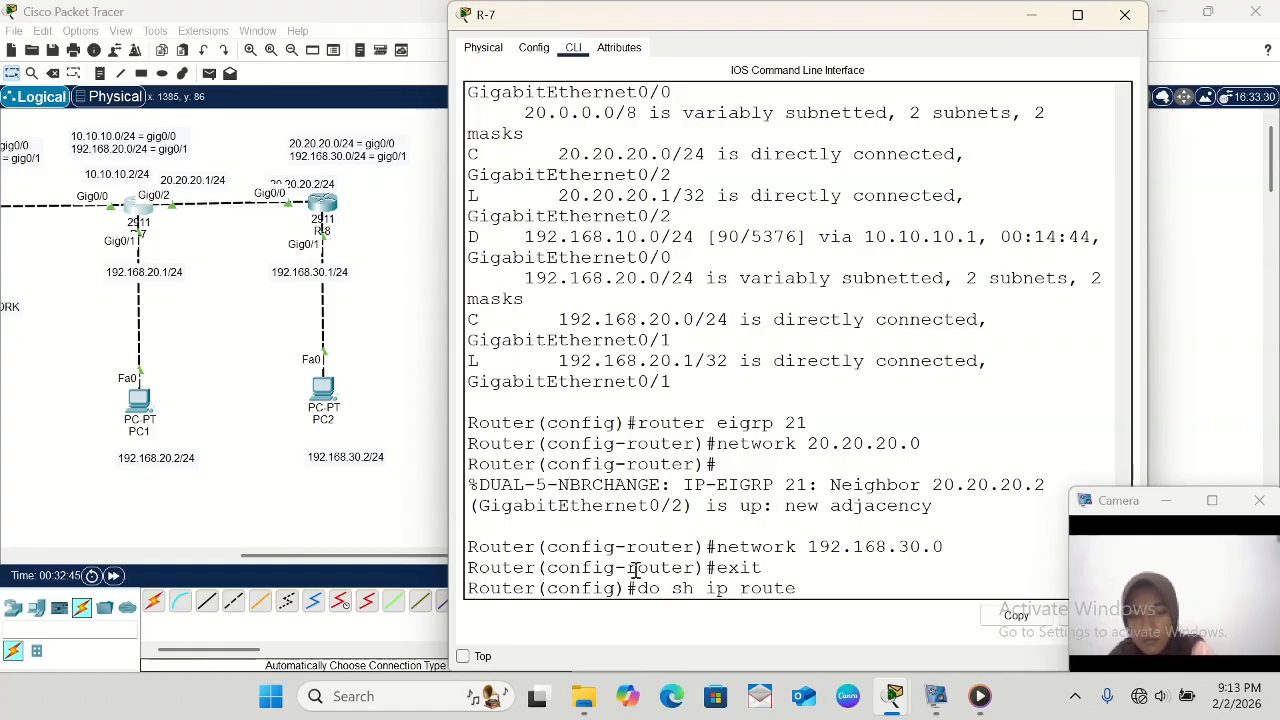
key("Return")
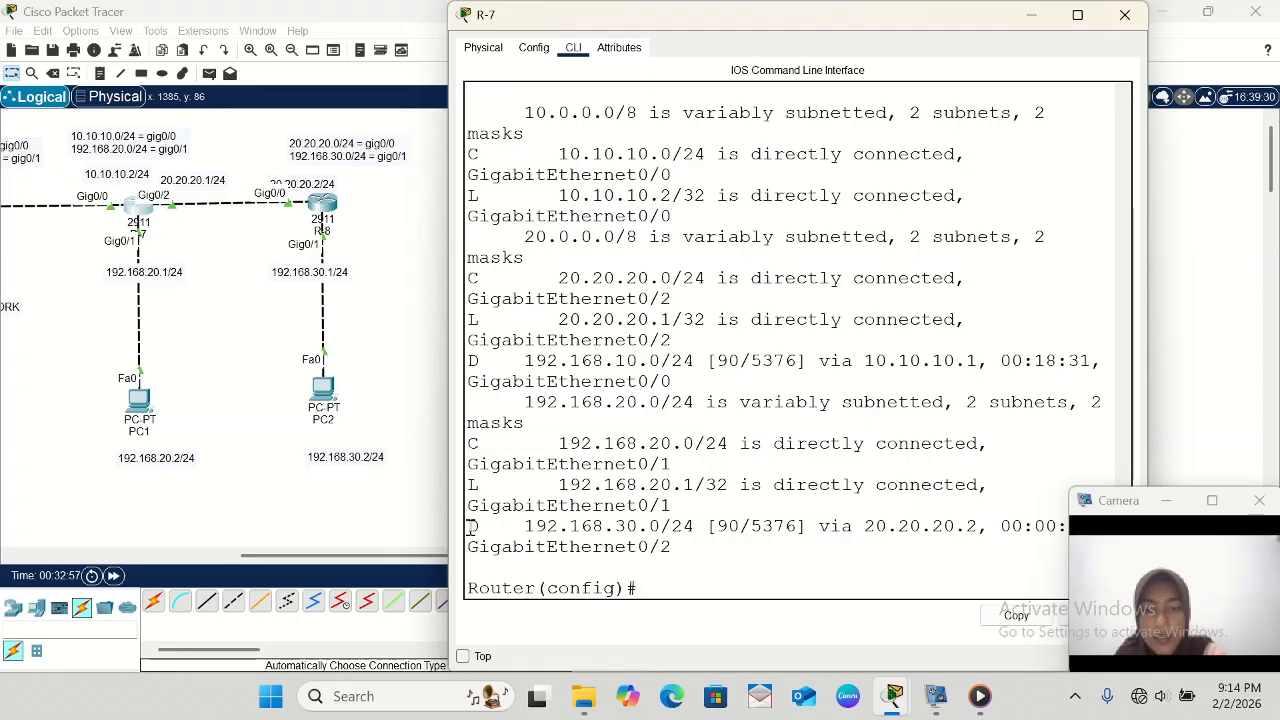
left_click_drag(470, 526, 760, 545)
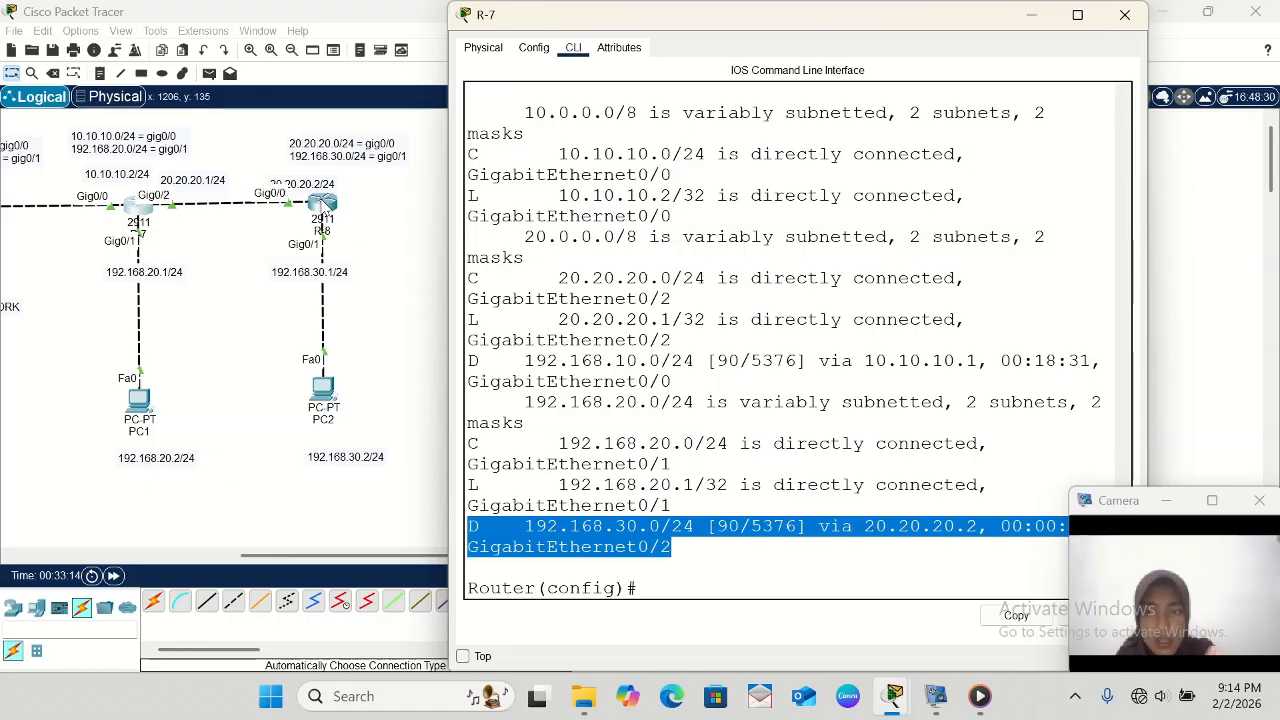
- Switch to R-8's command line and display its routing table with do sh ip route, checking the EIGRP routes to 192.168.10.0 and 192.168.20.0
left_click(322, 205)
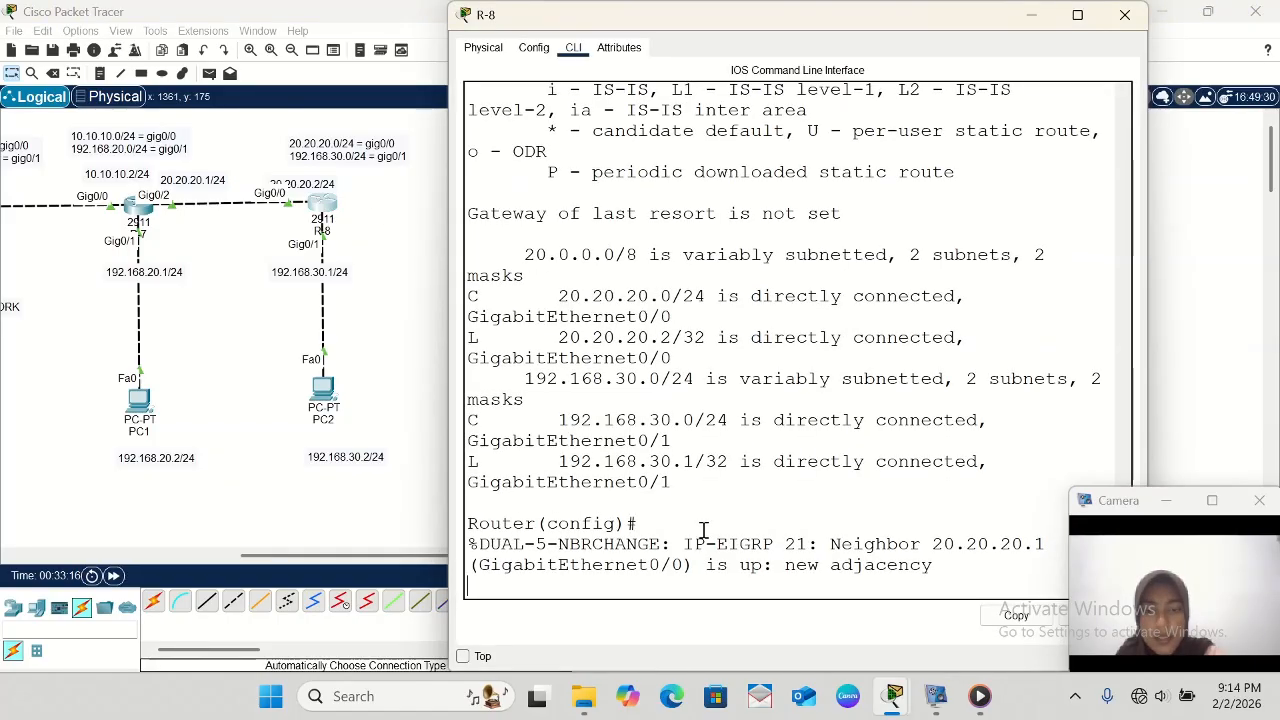
key("Return")
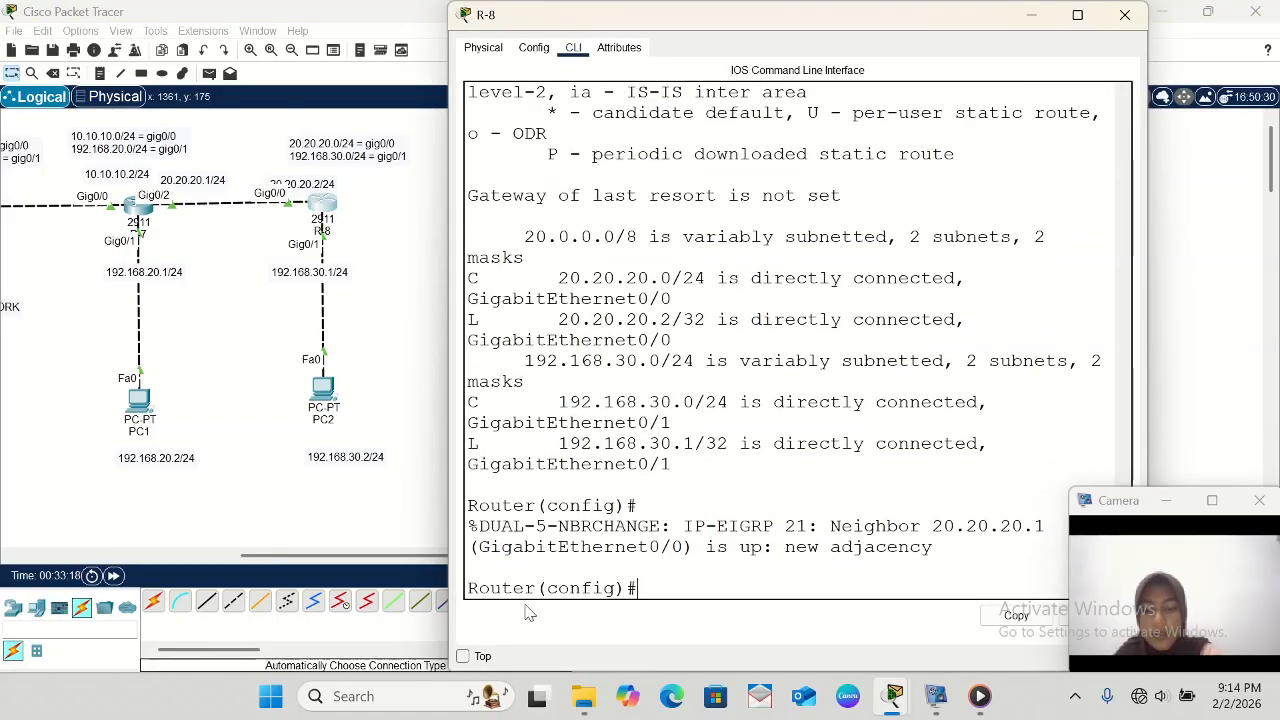
type("do sh ip")
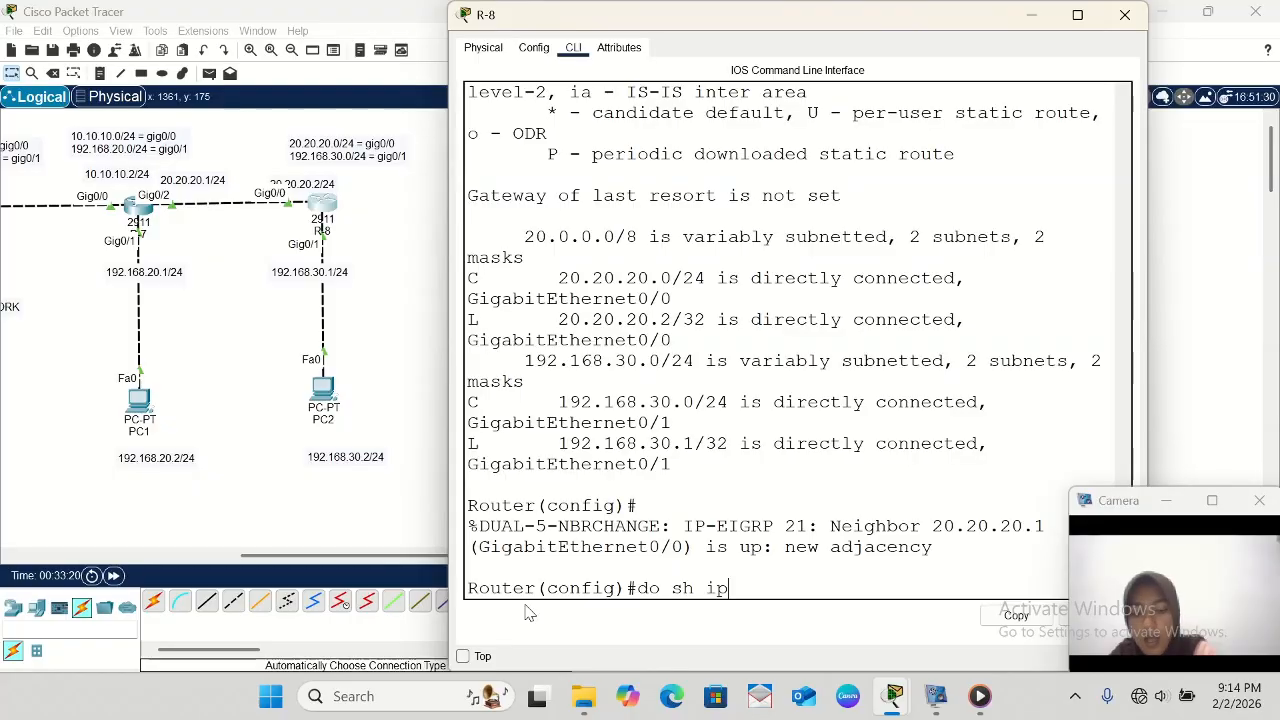
type(" route")
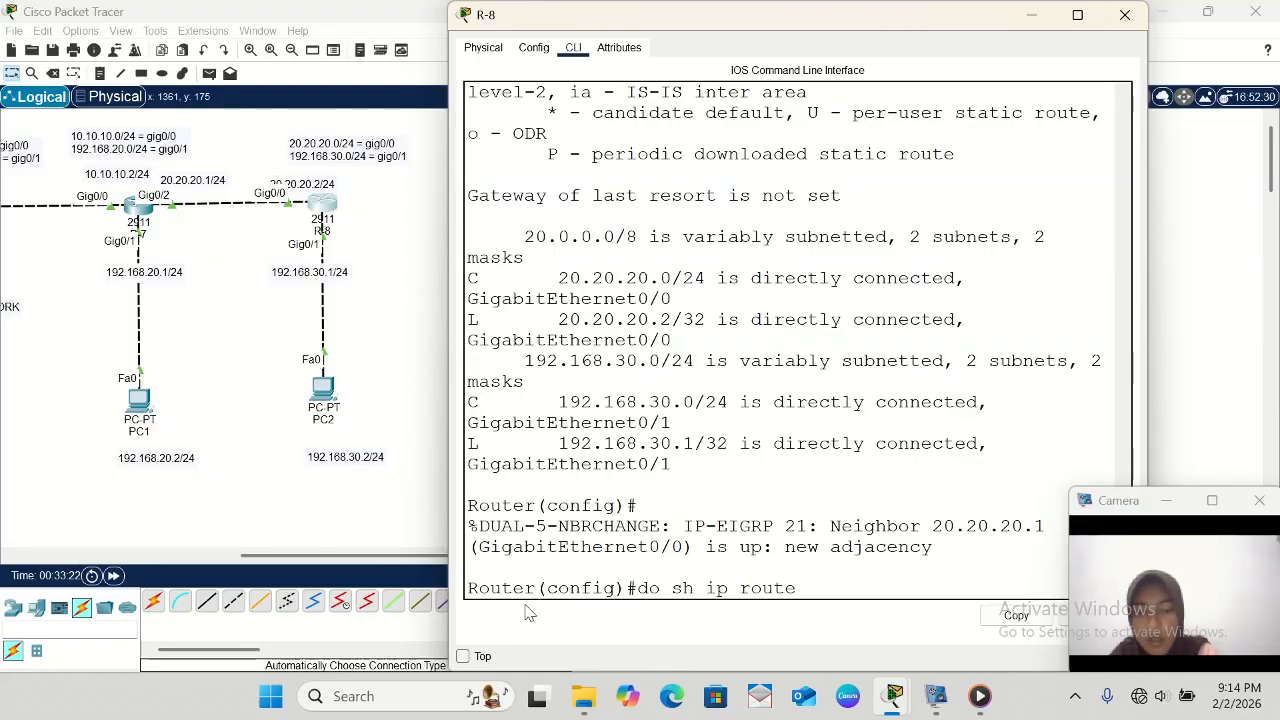
key("Return")
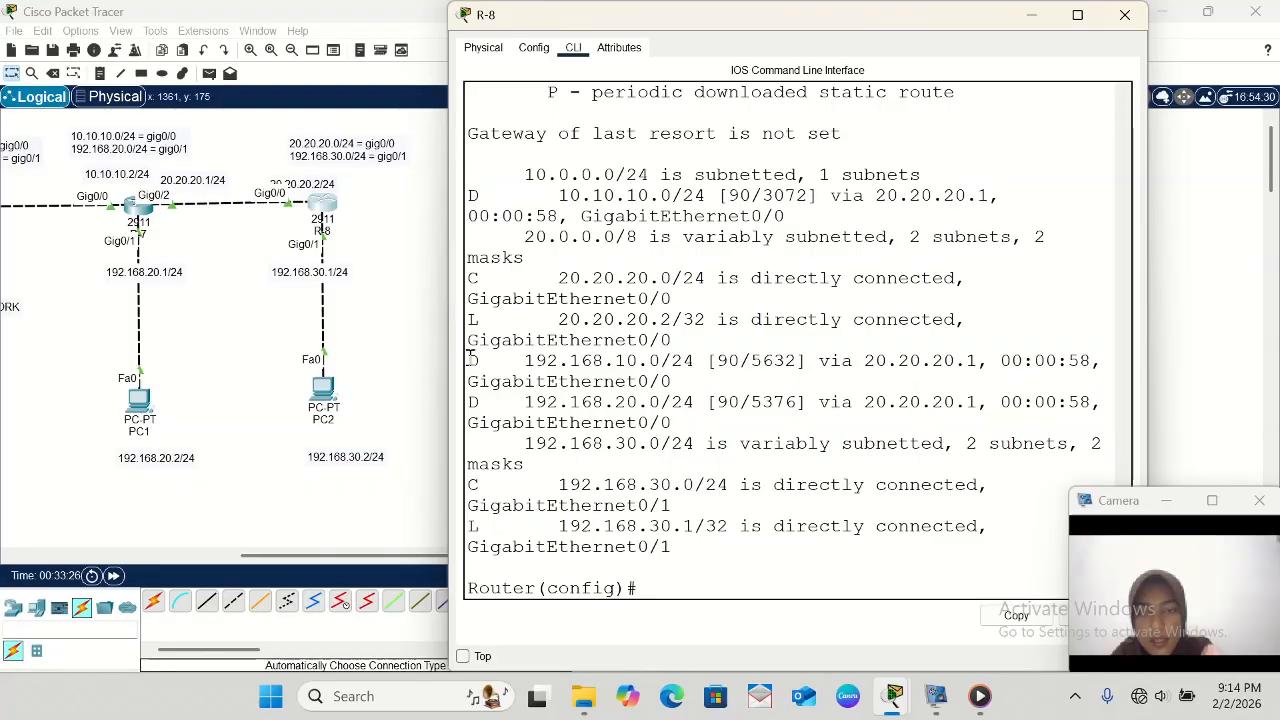
left_click_drag(467, 361, 640, 592)
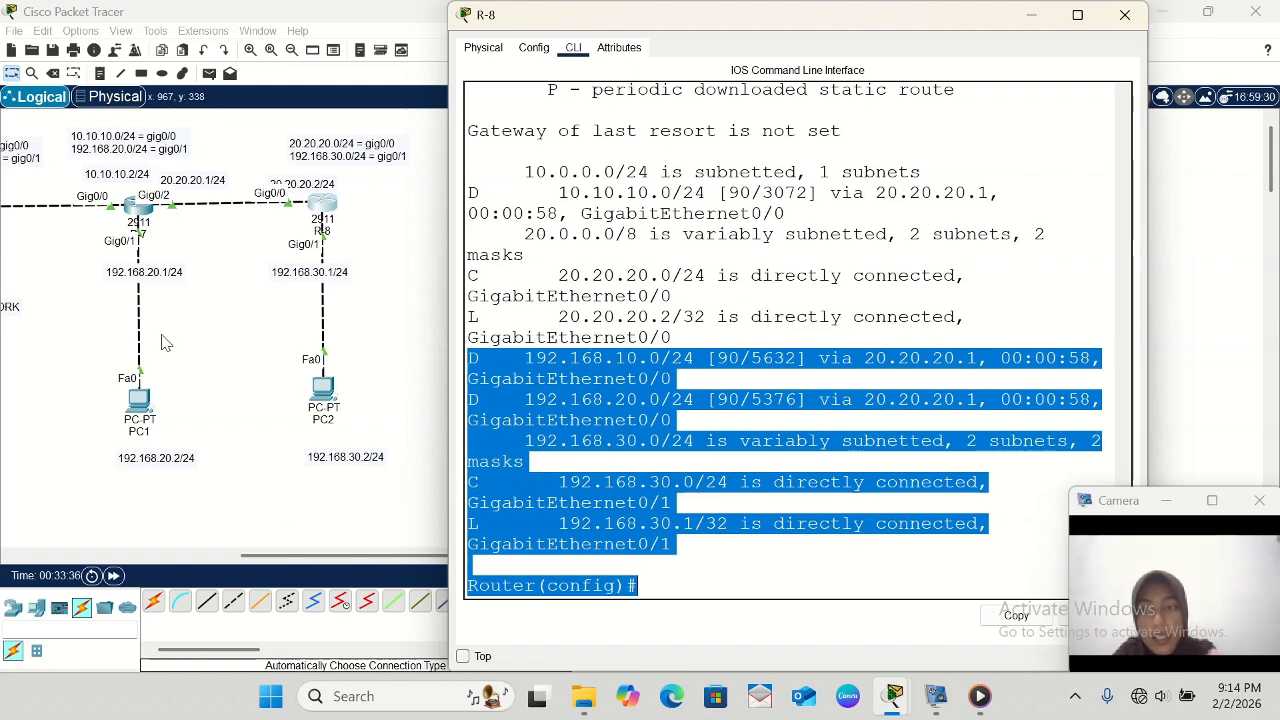
- Minimize R-8's window and send a simple PDU from PC0 to PC2 to test connectivity
scroll(153, 245, "left", 3)
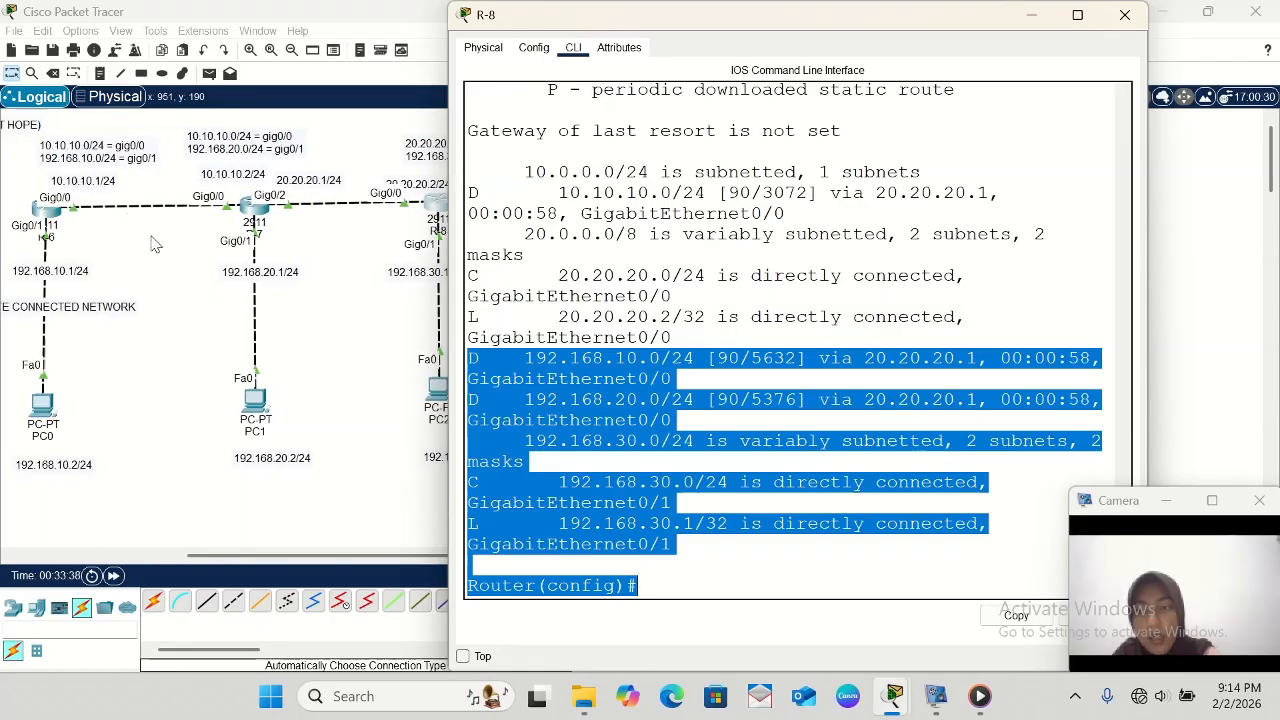
scroll(153, 245, "left", 4)
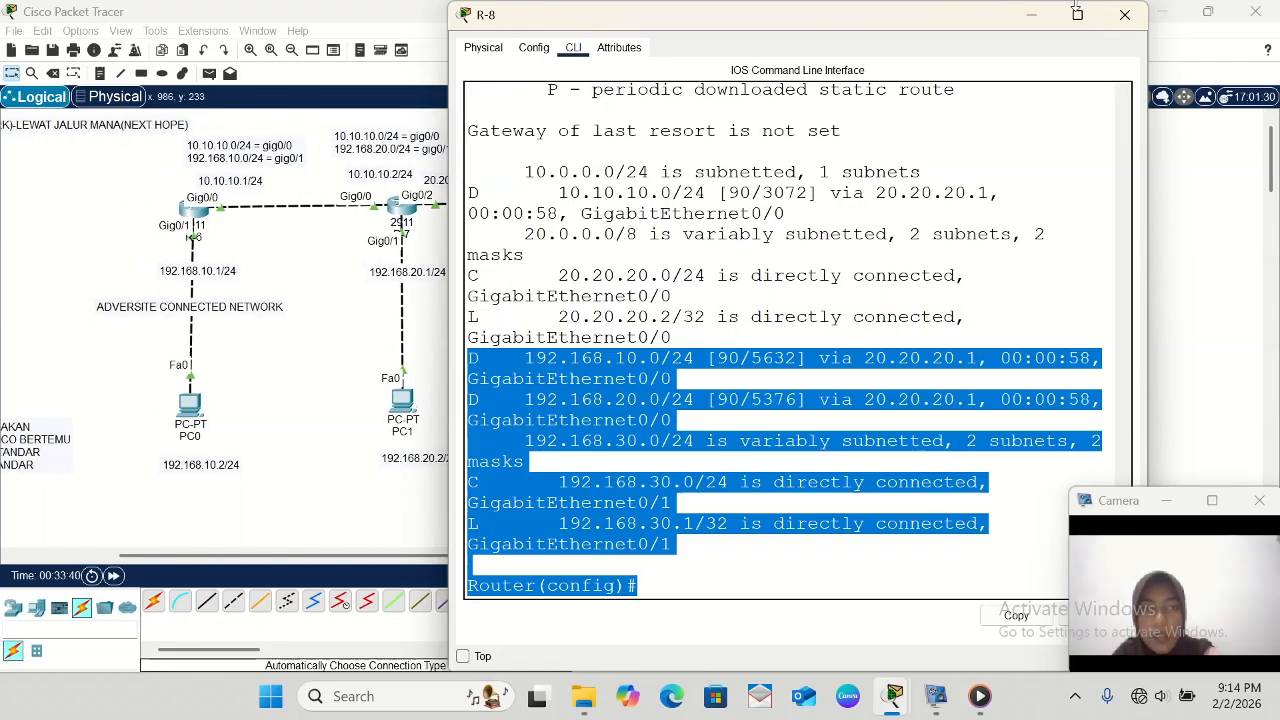
left_click(1031, 14)
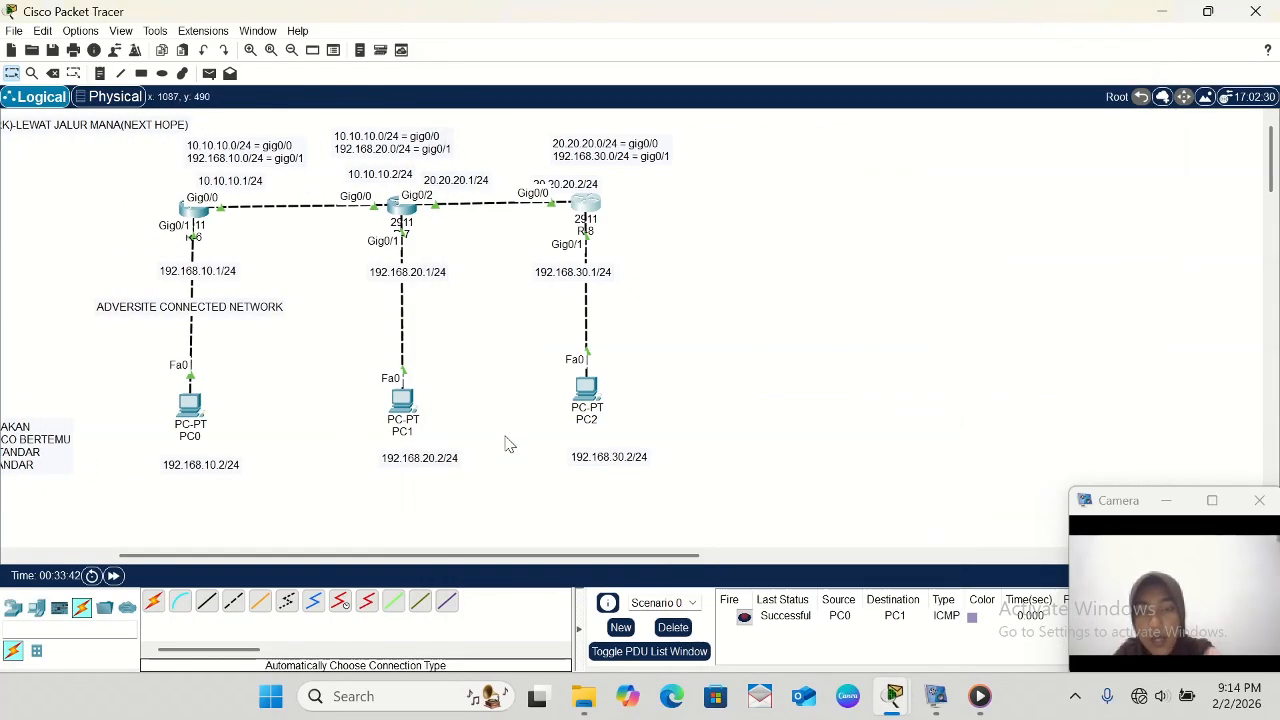
scroll(505, 444, "left", 6)
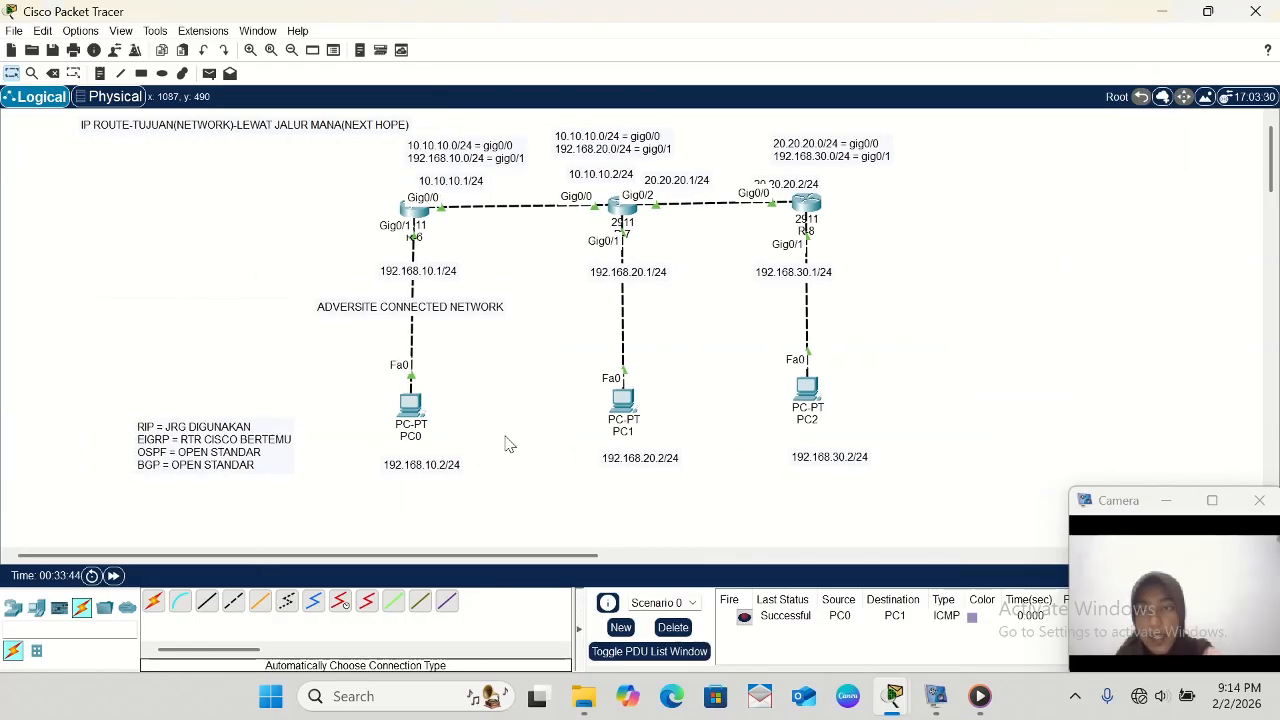
left_click(210, 74)
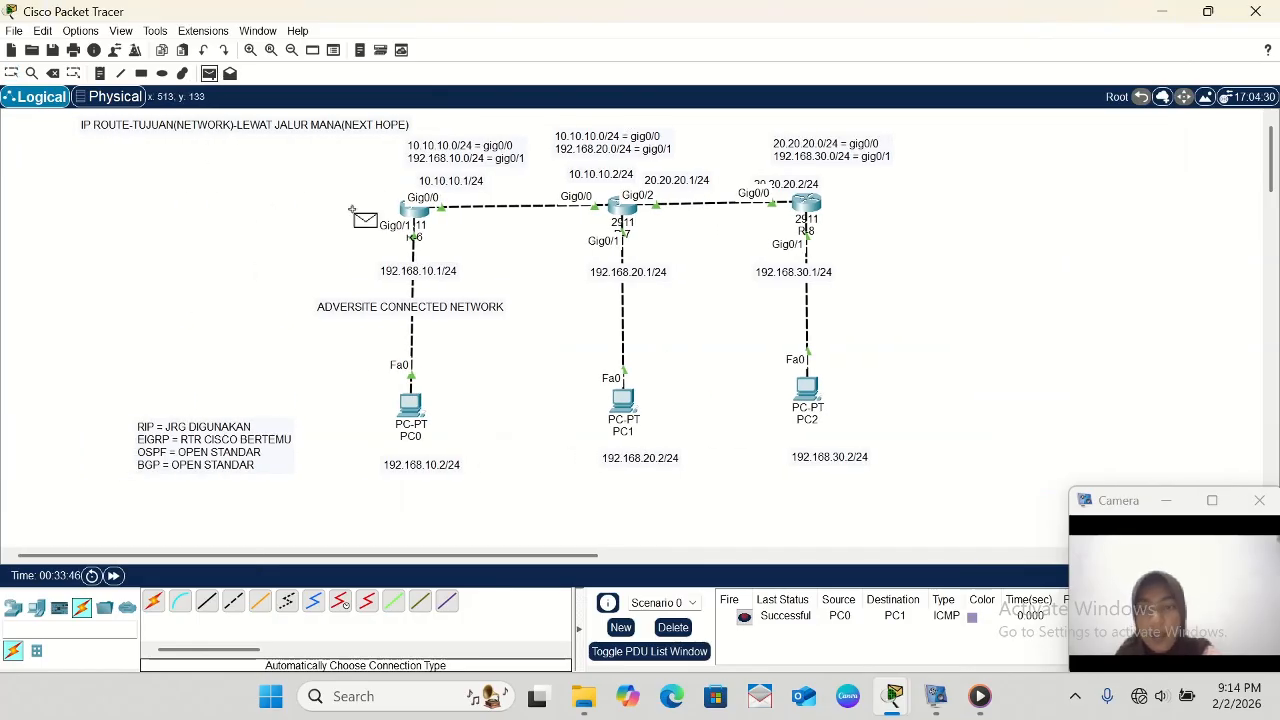
left_click(413, 406)
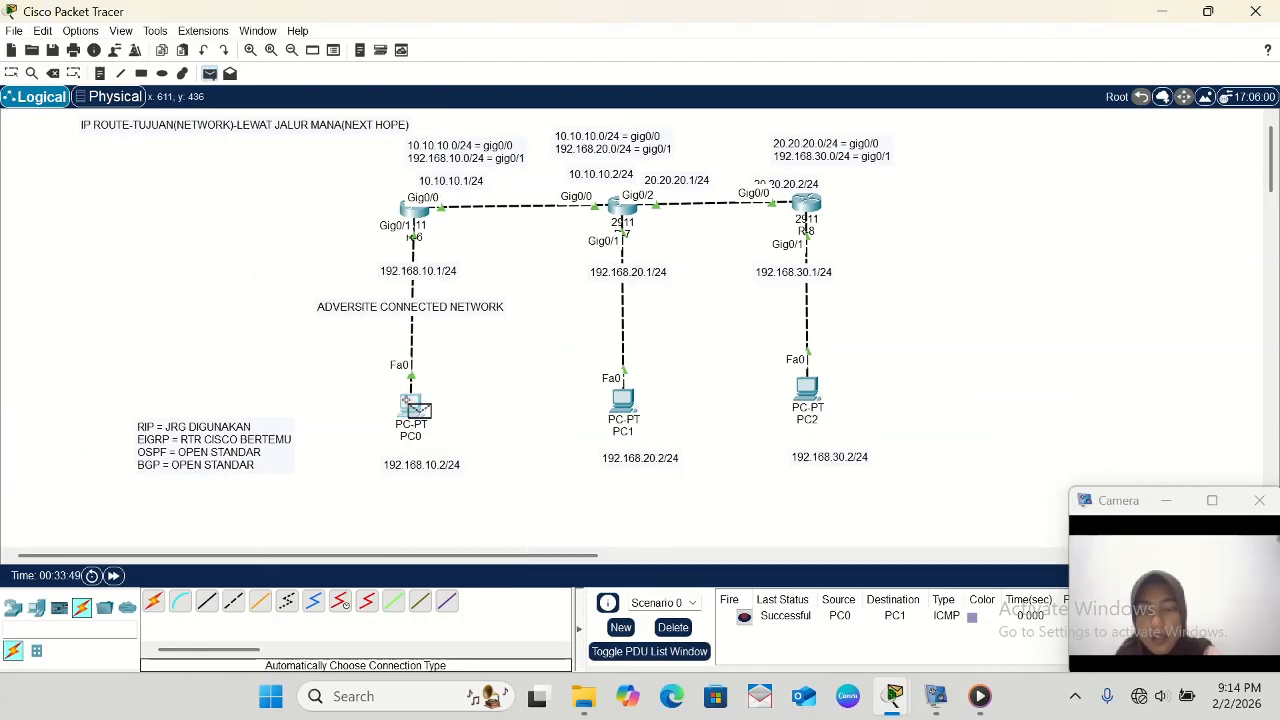
left_click(812, 395)
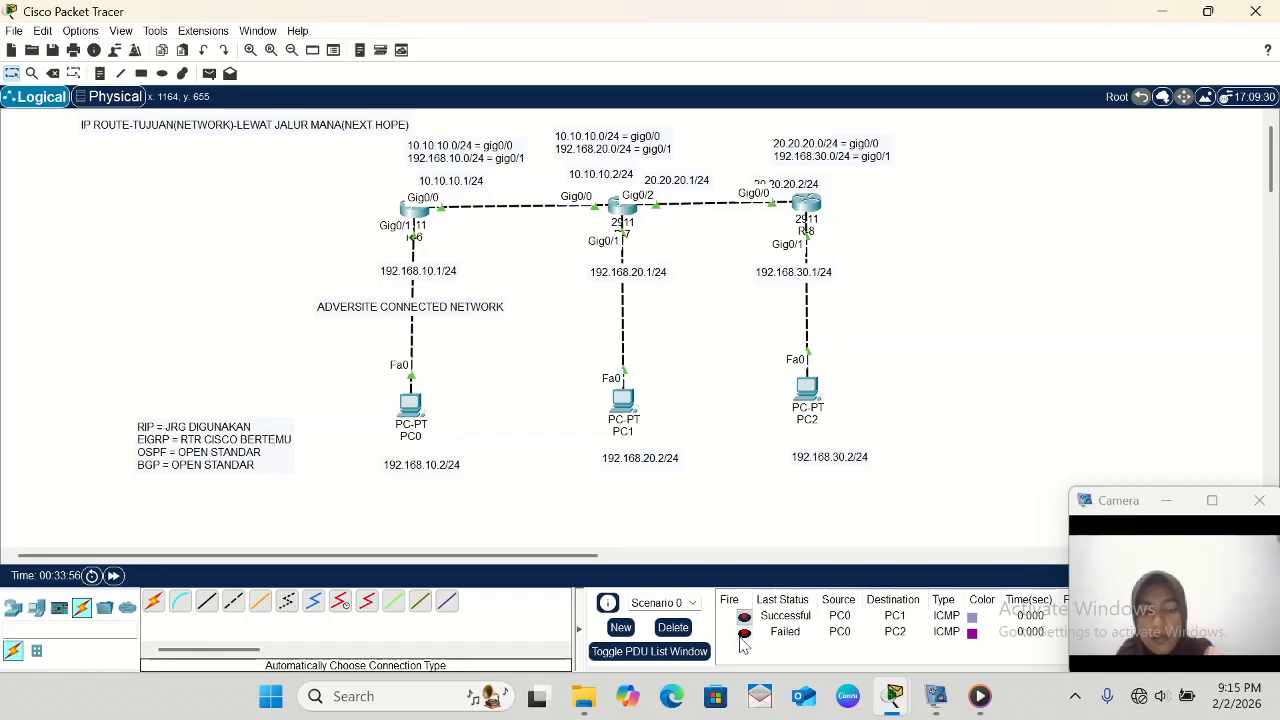
- Delete the existing PDU scenario results and resend a simple PDU from PC0 to PC2
left_click(673, 627)
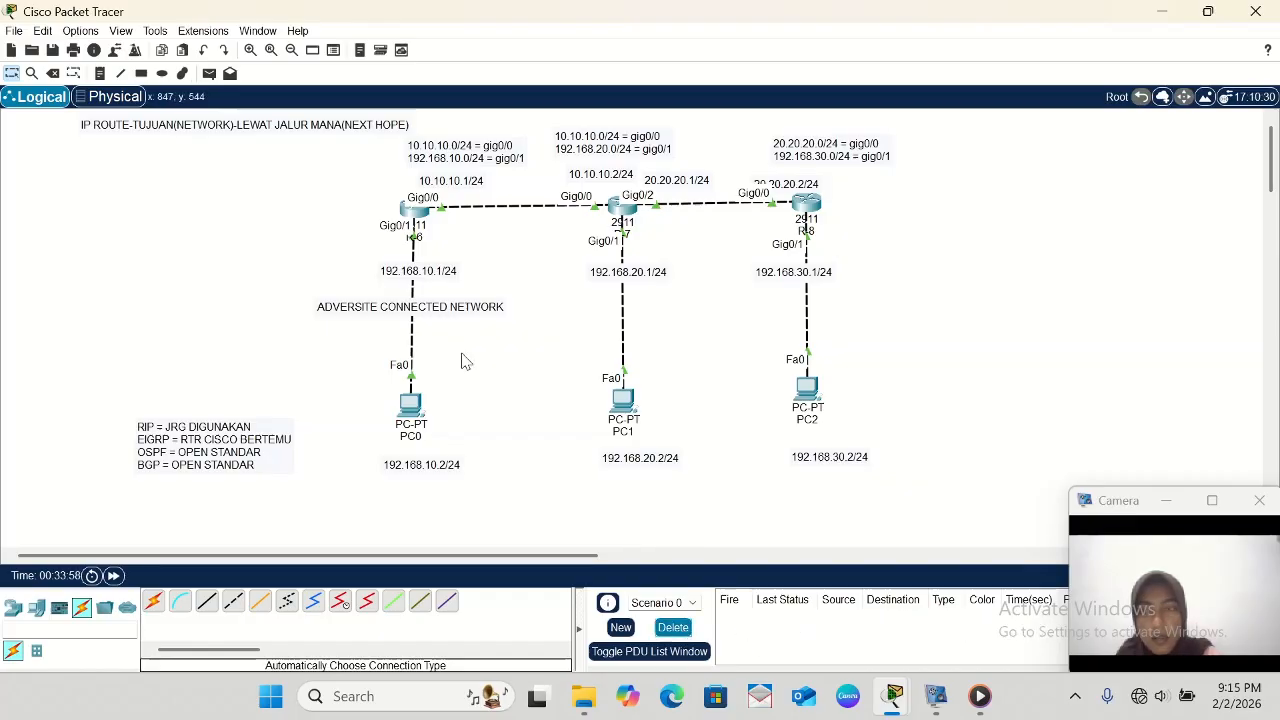
left_click(209, 73)
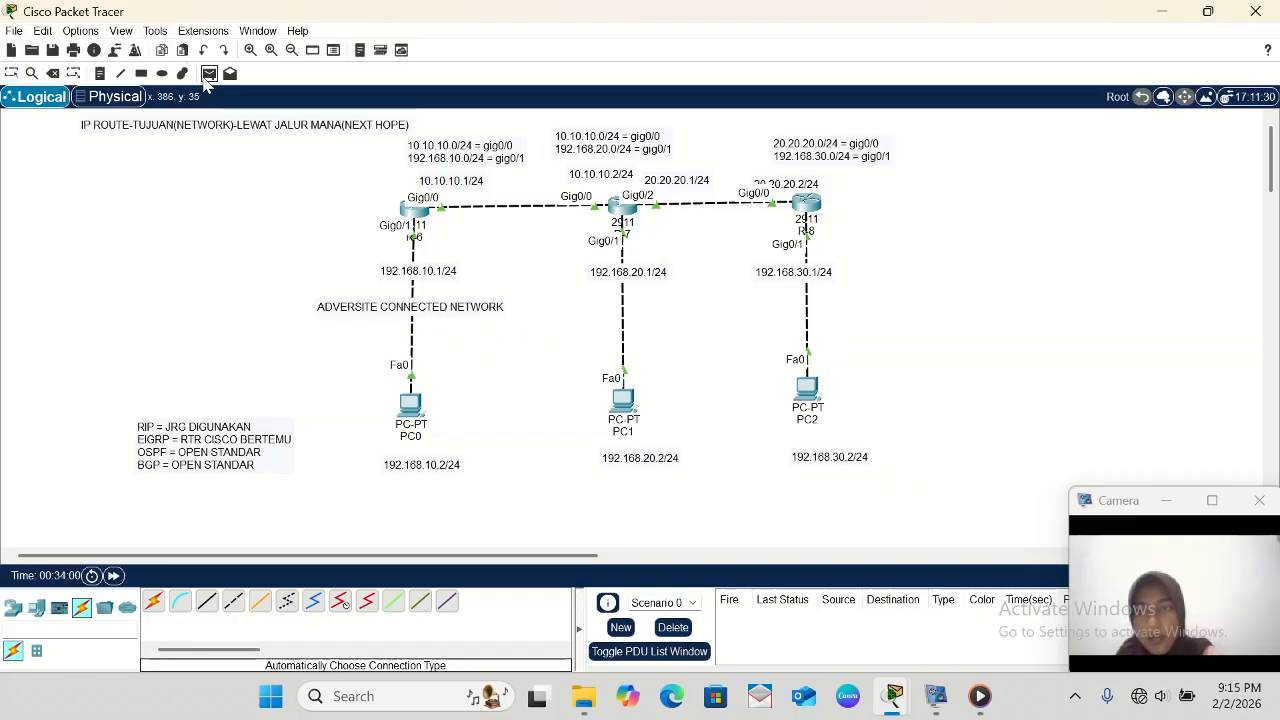
left_click(410, 402)
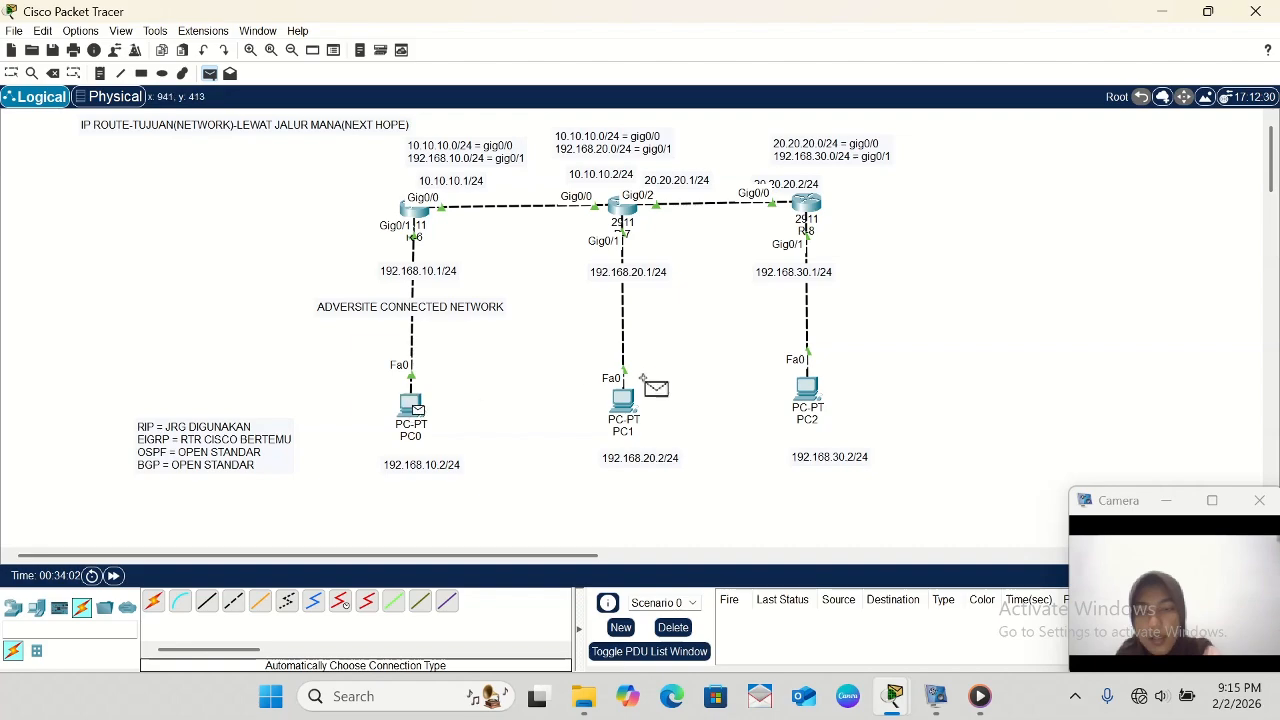
left_click(804, 389)
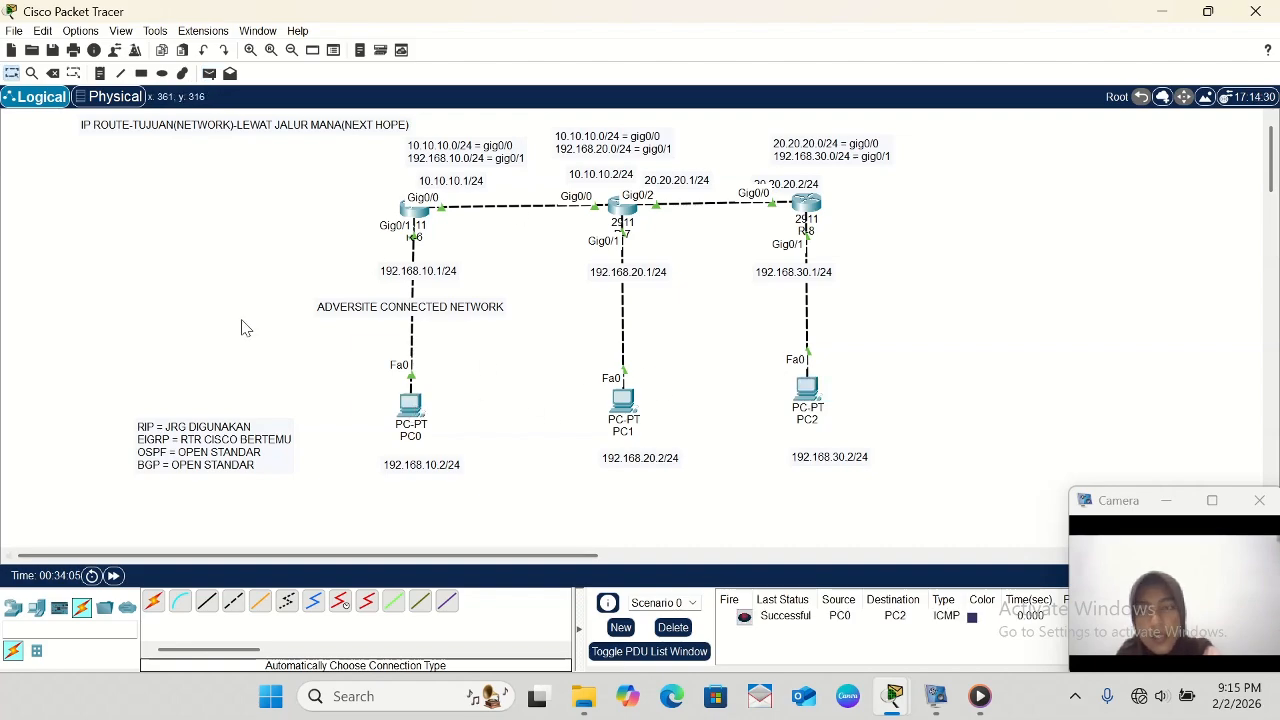
- Send a simple PDU from PC1 to PC2 to test connectivity between their networks
left_click(209, 73)
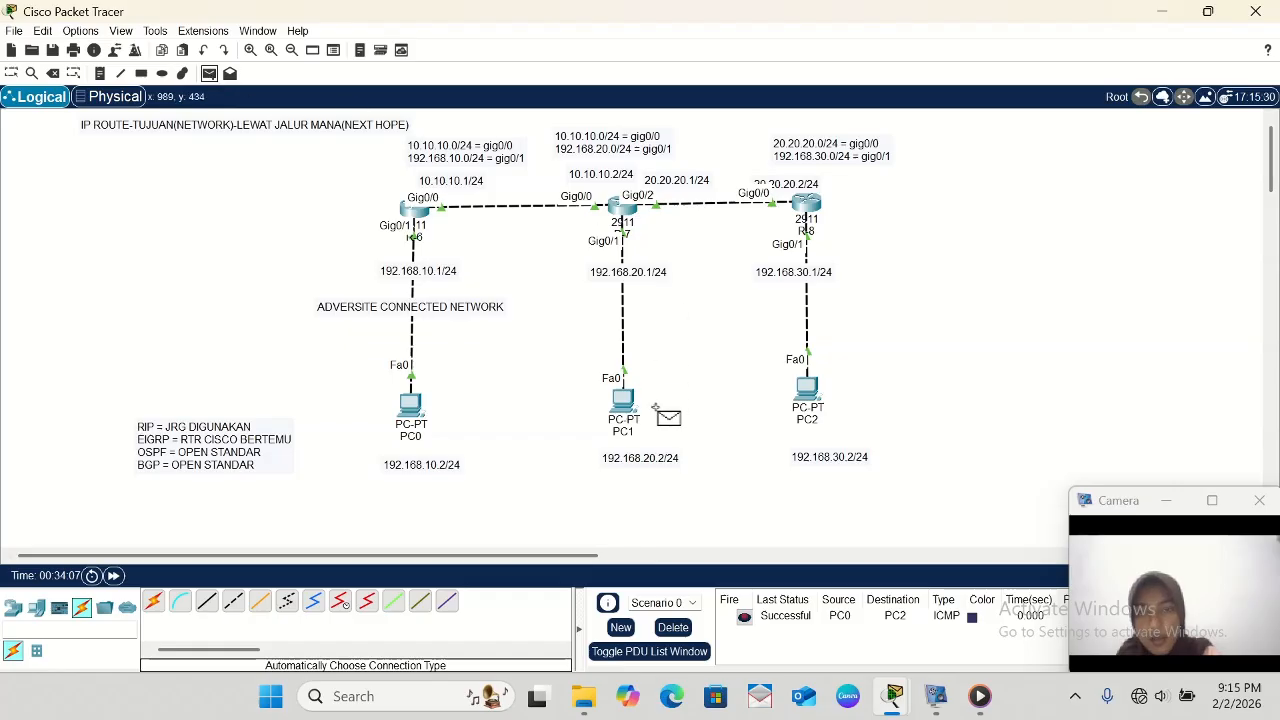
left_click(624, 402)
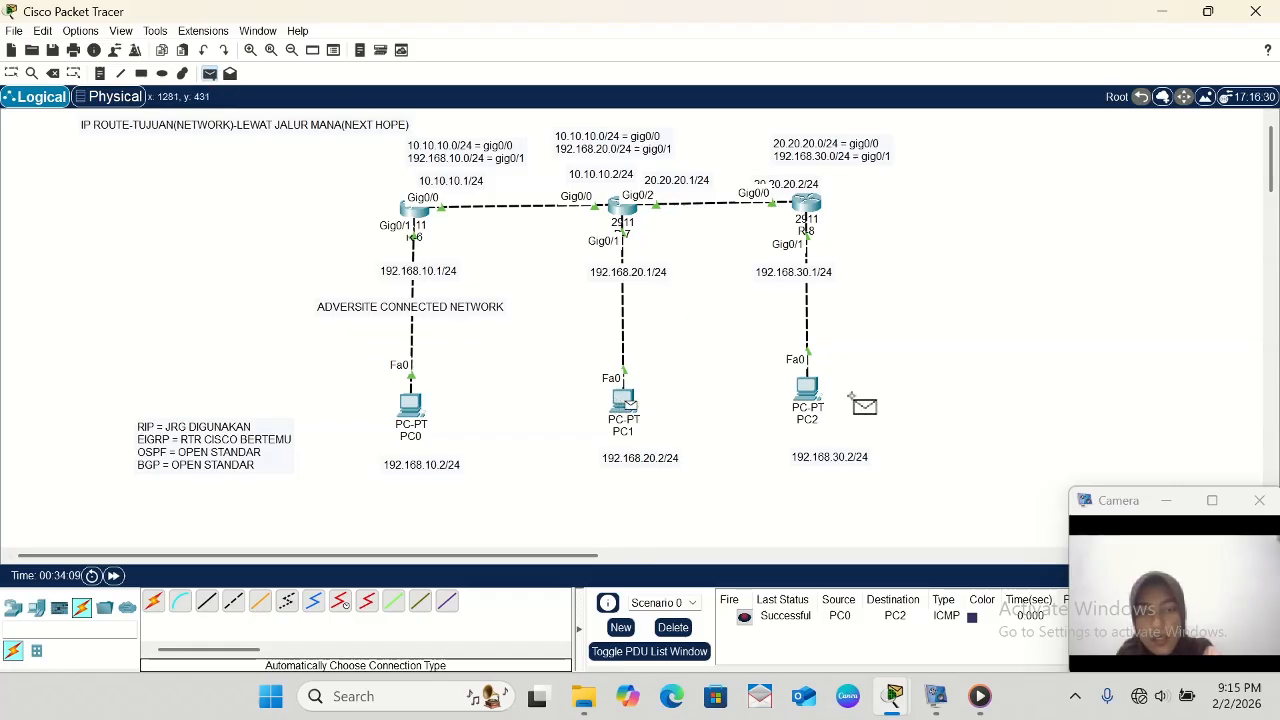
left_click(806, 390)
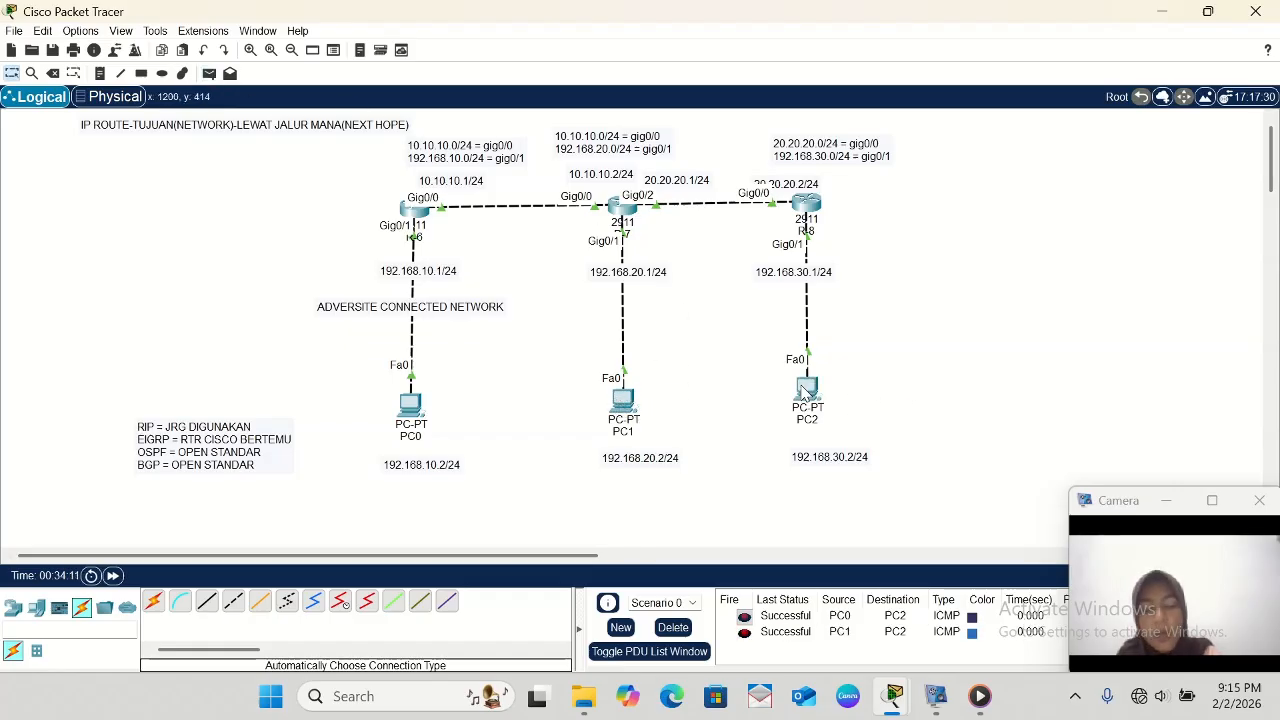
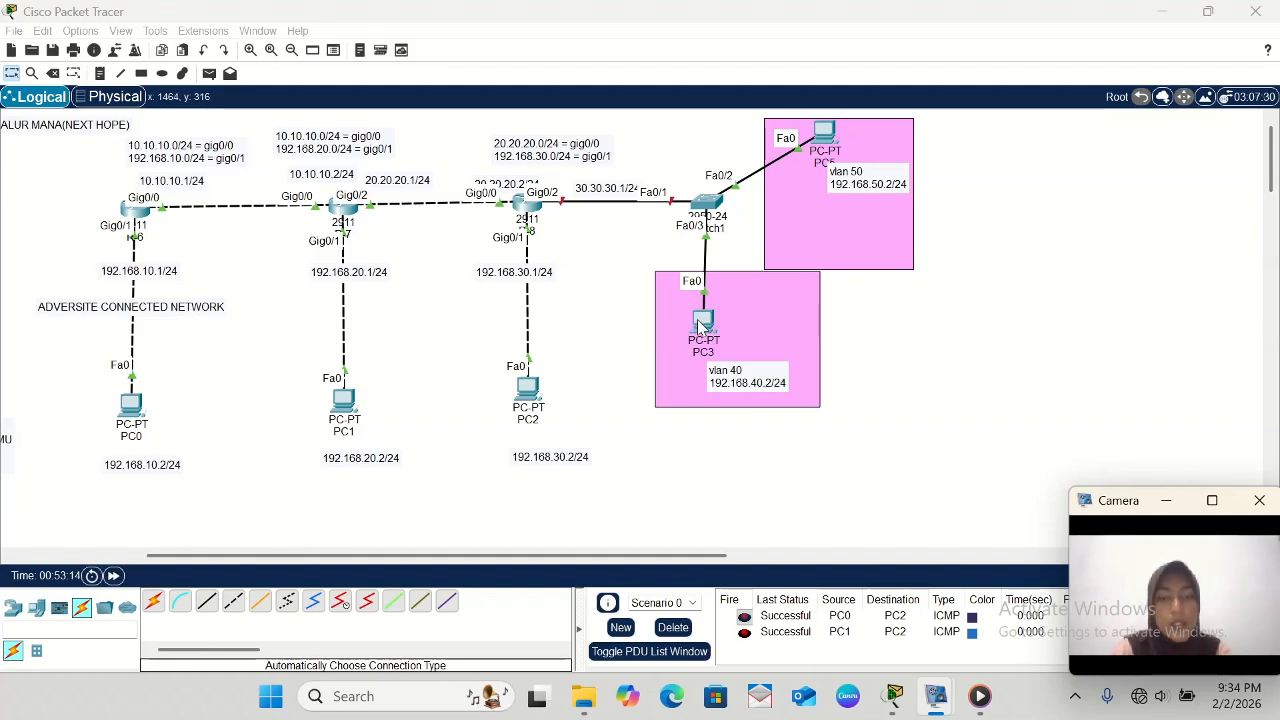
- Set PC3's static IPv4 address to 192.168.40.2 with subnet mask 255.255.255.0
left_click(701, 325)
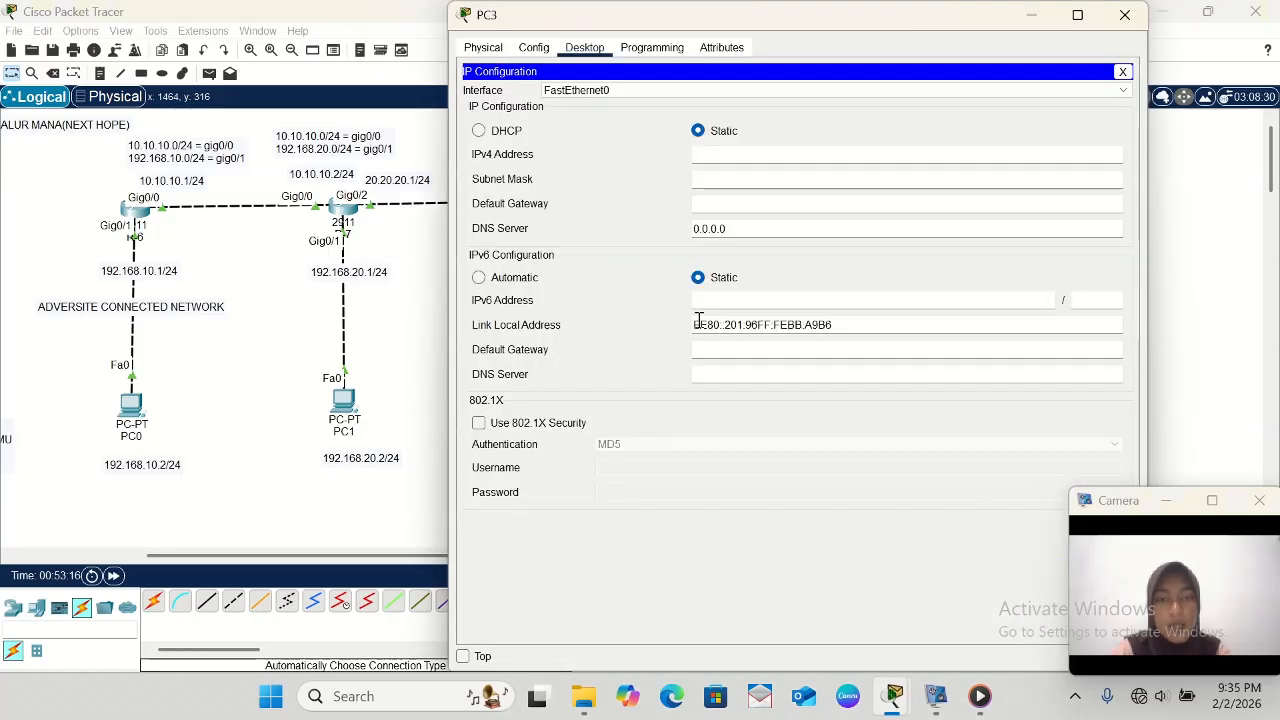
left_click(697, 158)
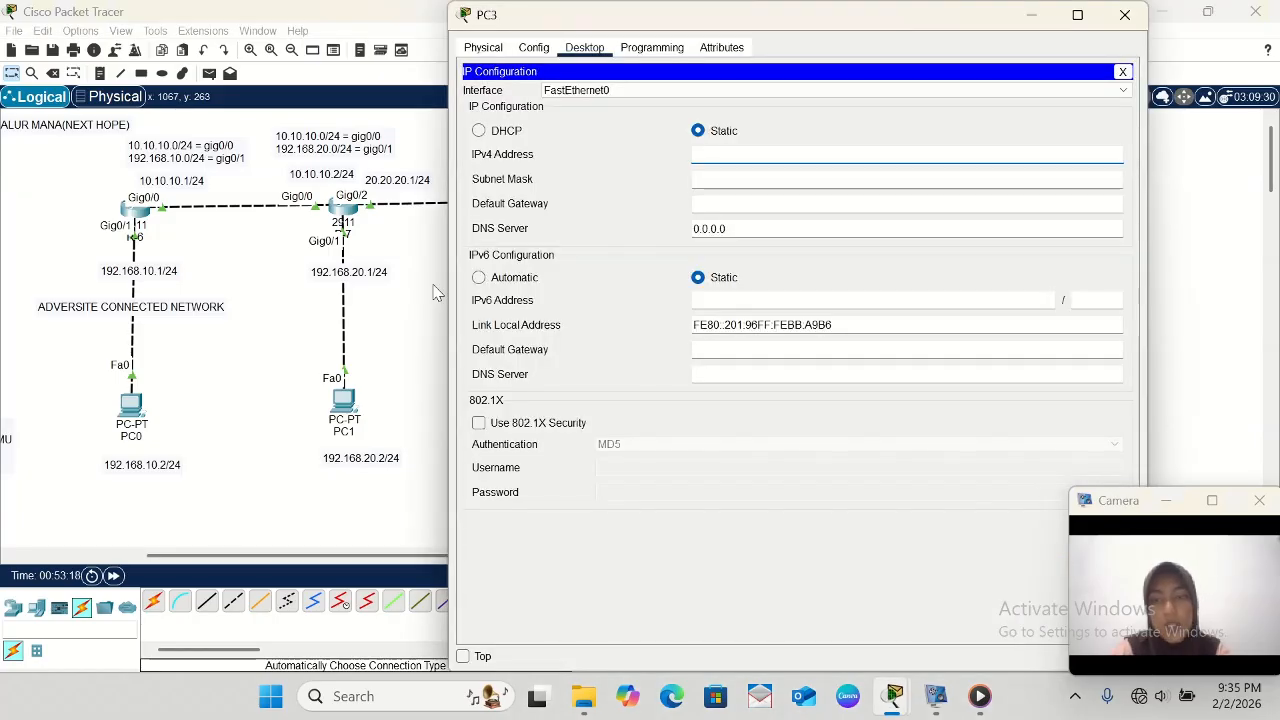
scroll(390, 314, "right", 5)
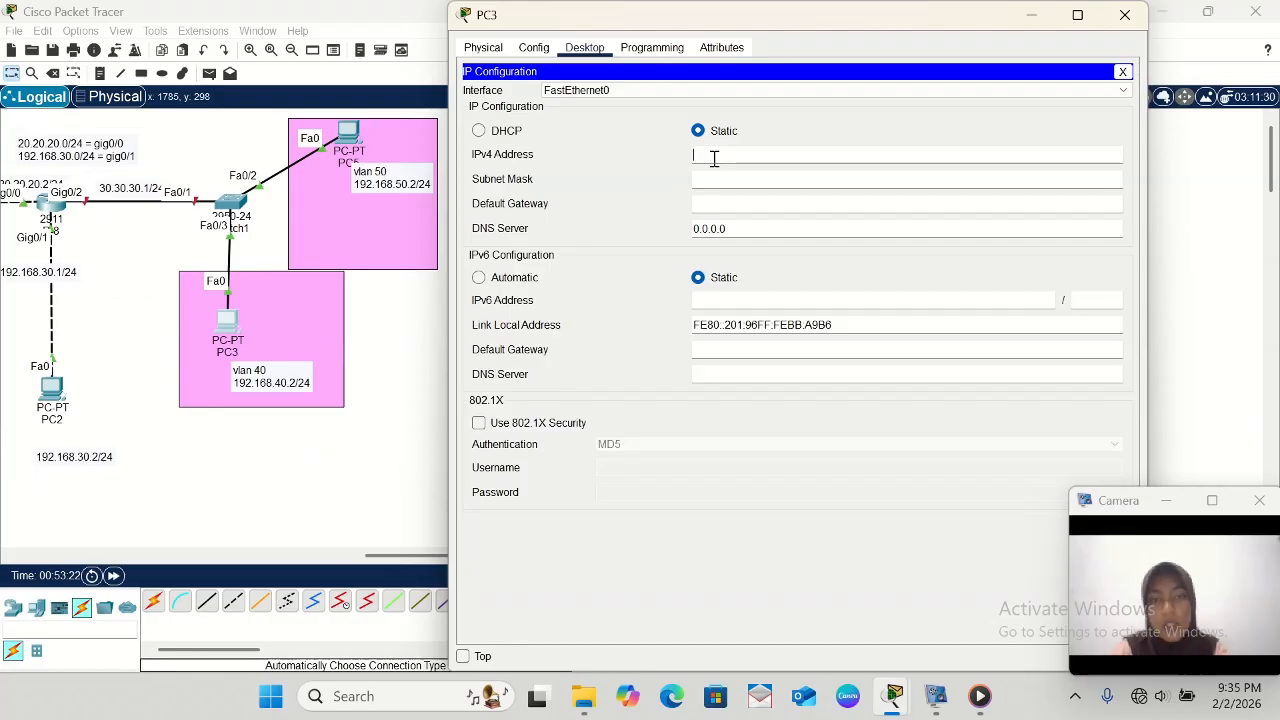
type("192")
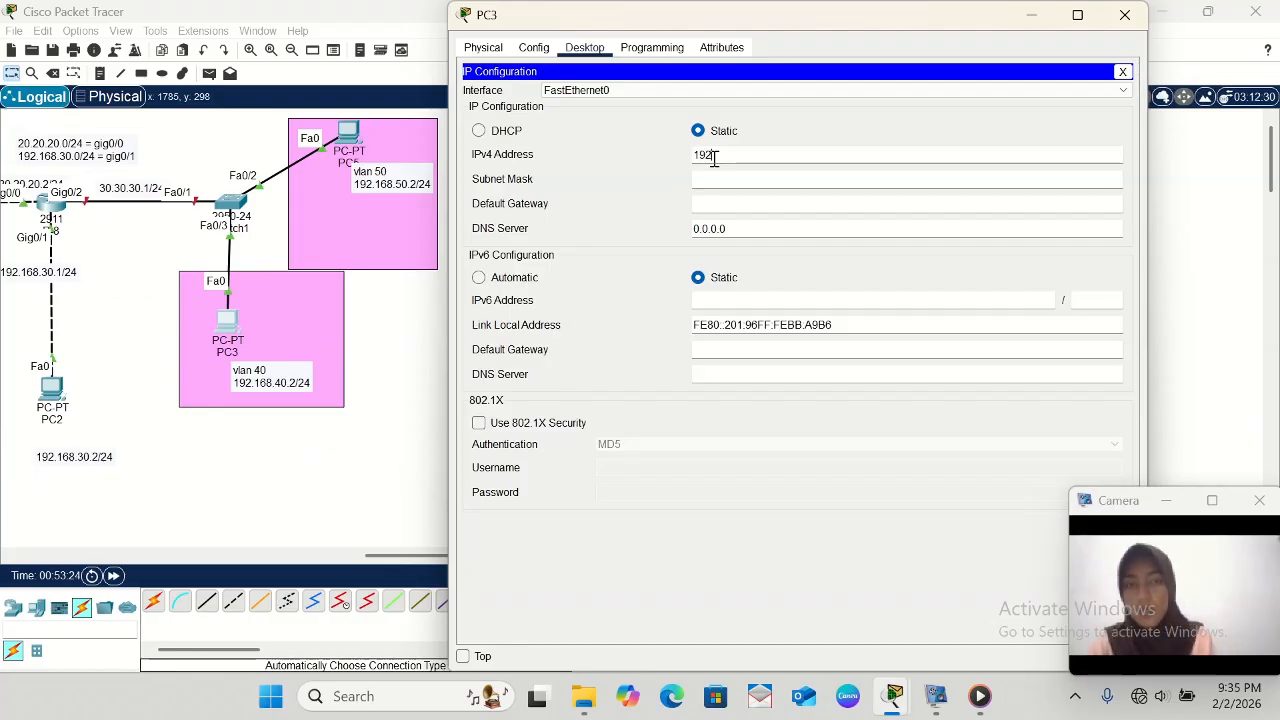
type(".16")
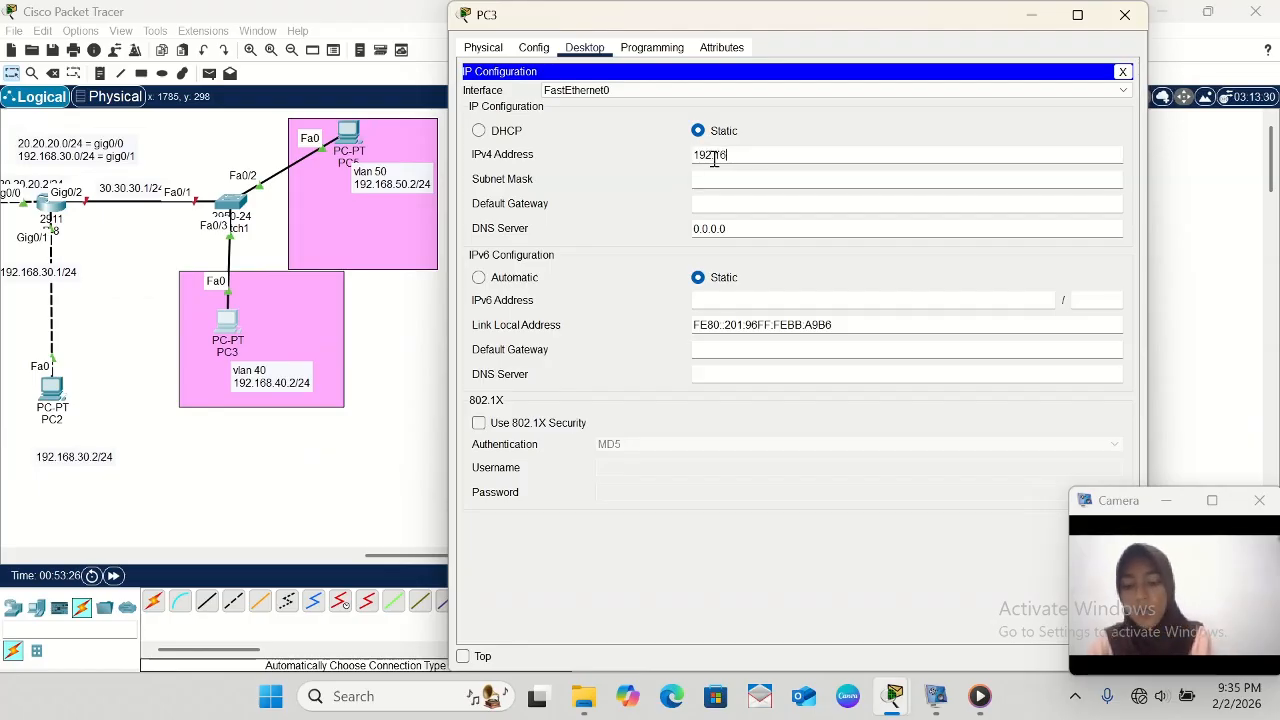
type("8.40.2")
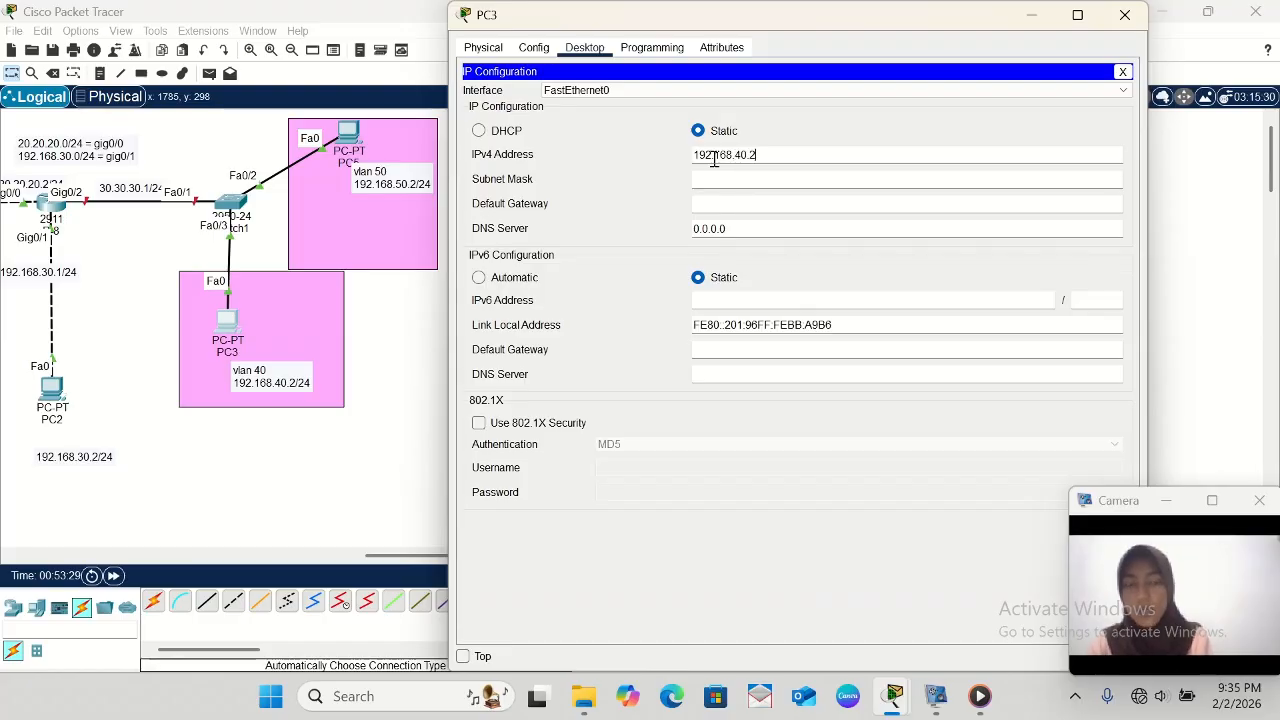
left_click(736, 179)
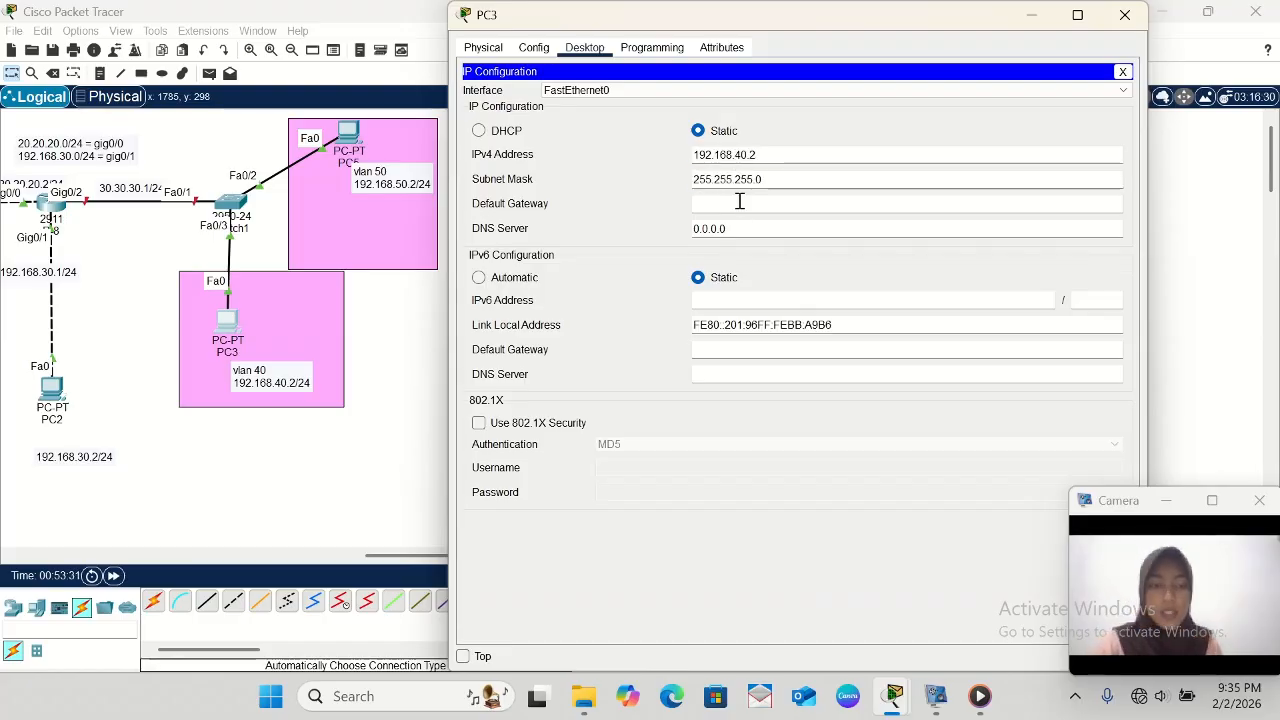
- Set PC3's IPv4 default gateway to 192.168.40.1 and close its configuration window
left_click(739, 203)
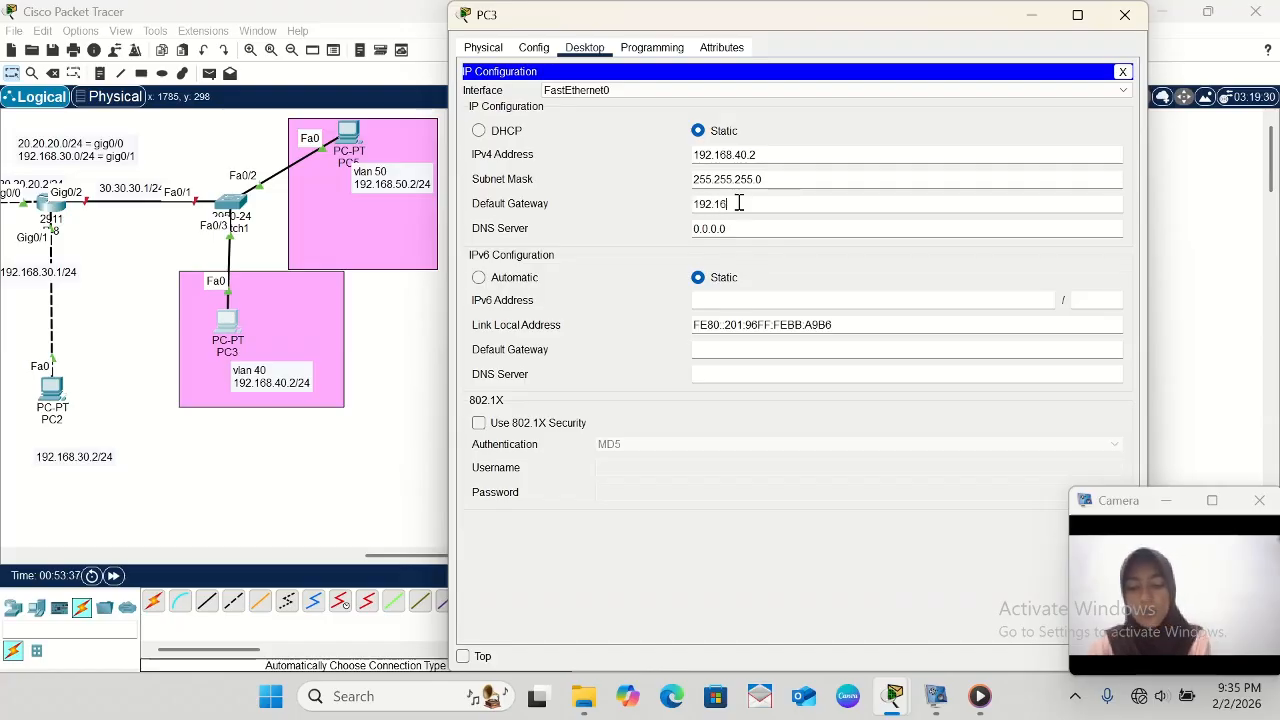
type("192.168.40.1")
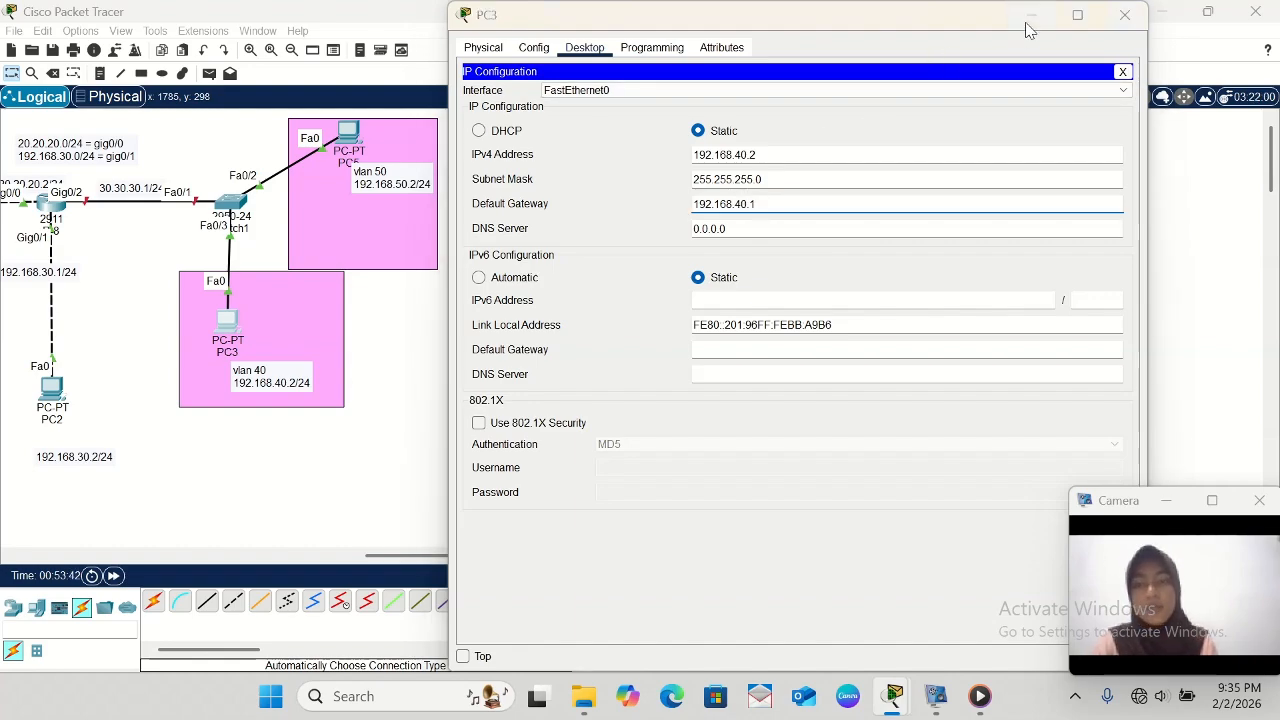
left_click(1124, 14)
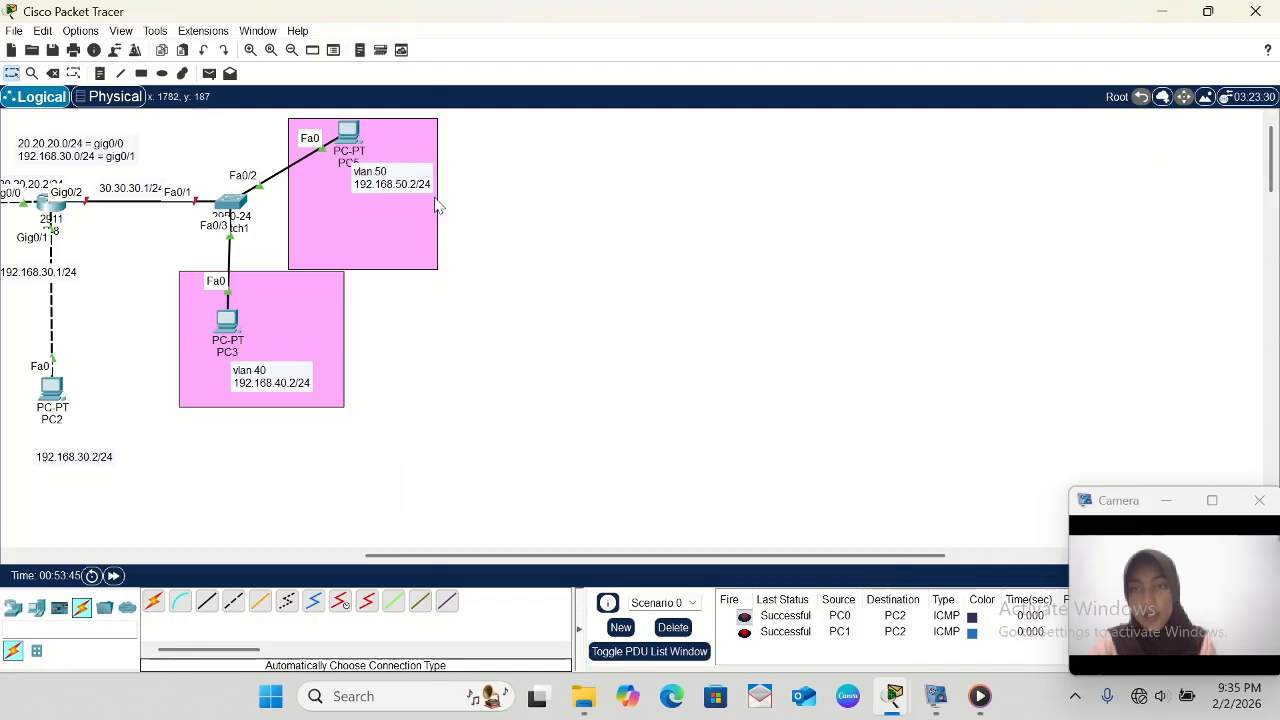
- Set PC5's static IPv4 address to 192.168.50.2 with subnet mask 255.255.255.0
left_click(343, 140)
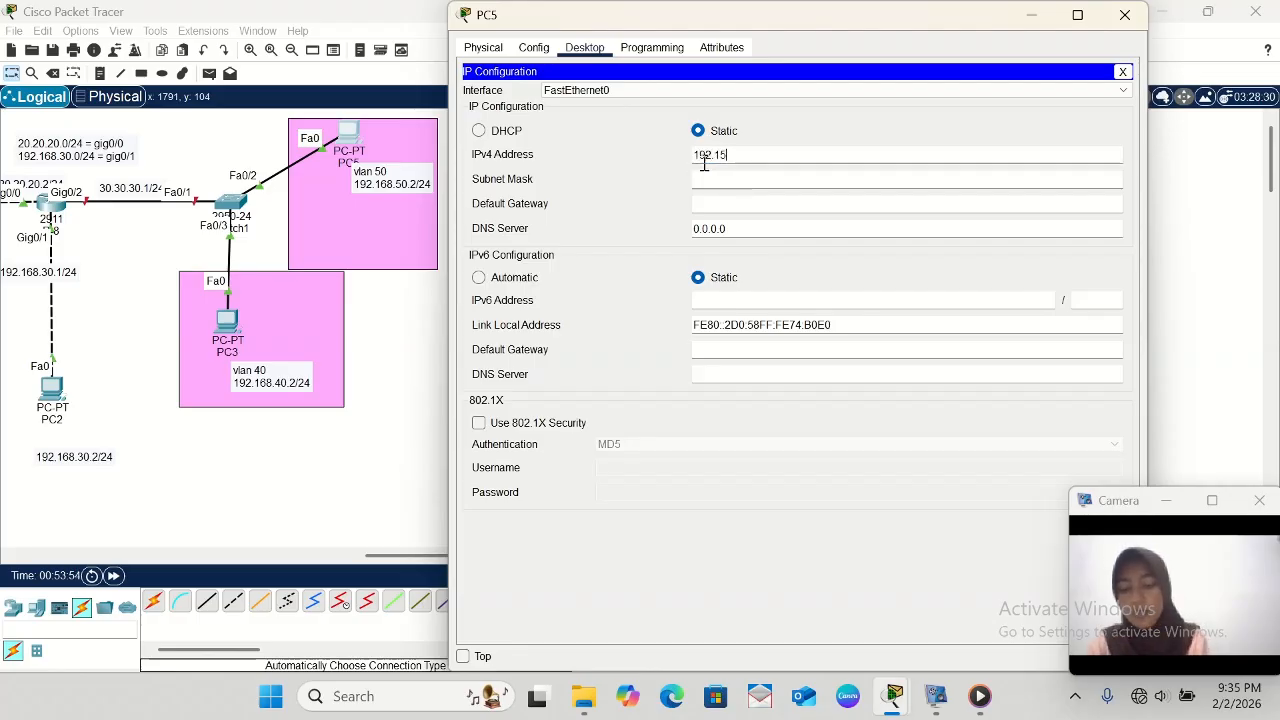
type("8")
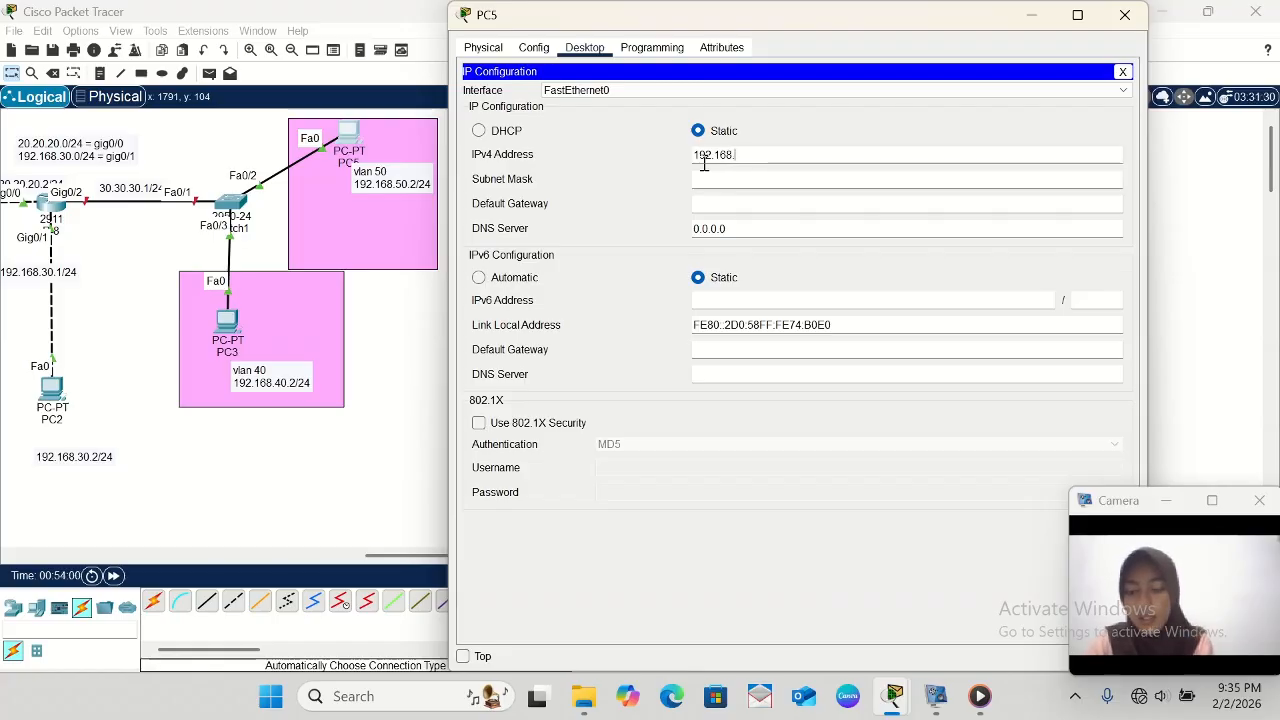
type(".50.2")
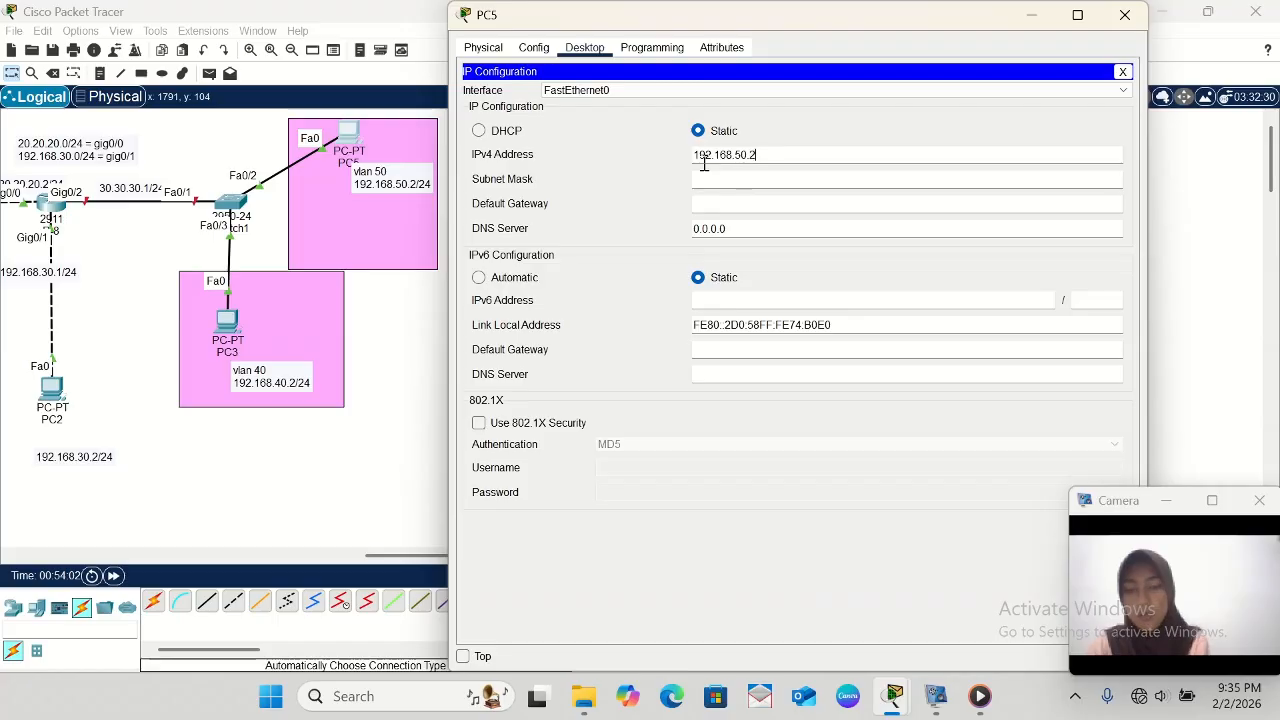
left_click(722, 178)
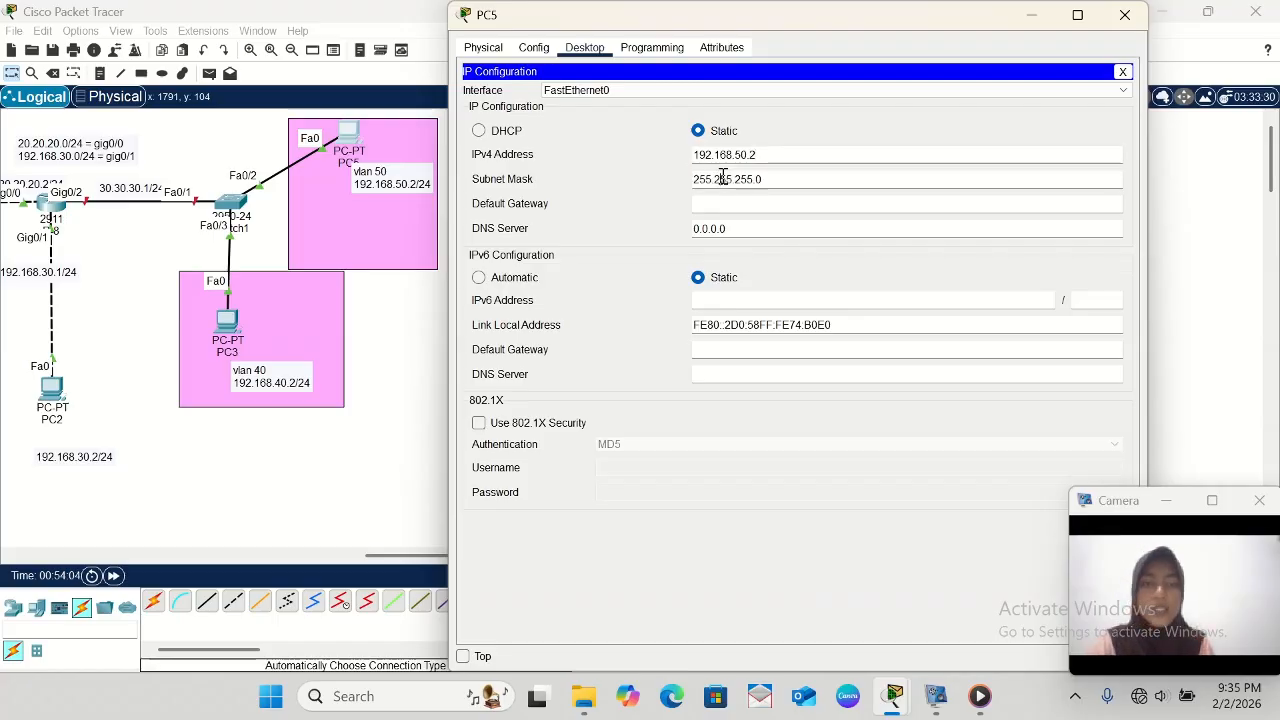
- Set PC5's IPv4 default gateway to 192.168.50.1 and minimize its configuration window
left_click(728, 208)
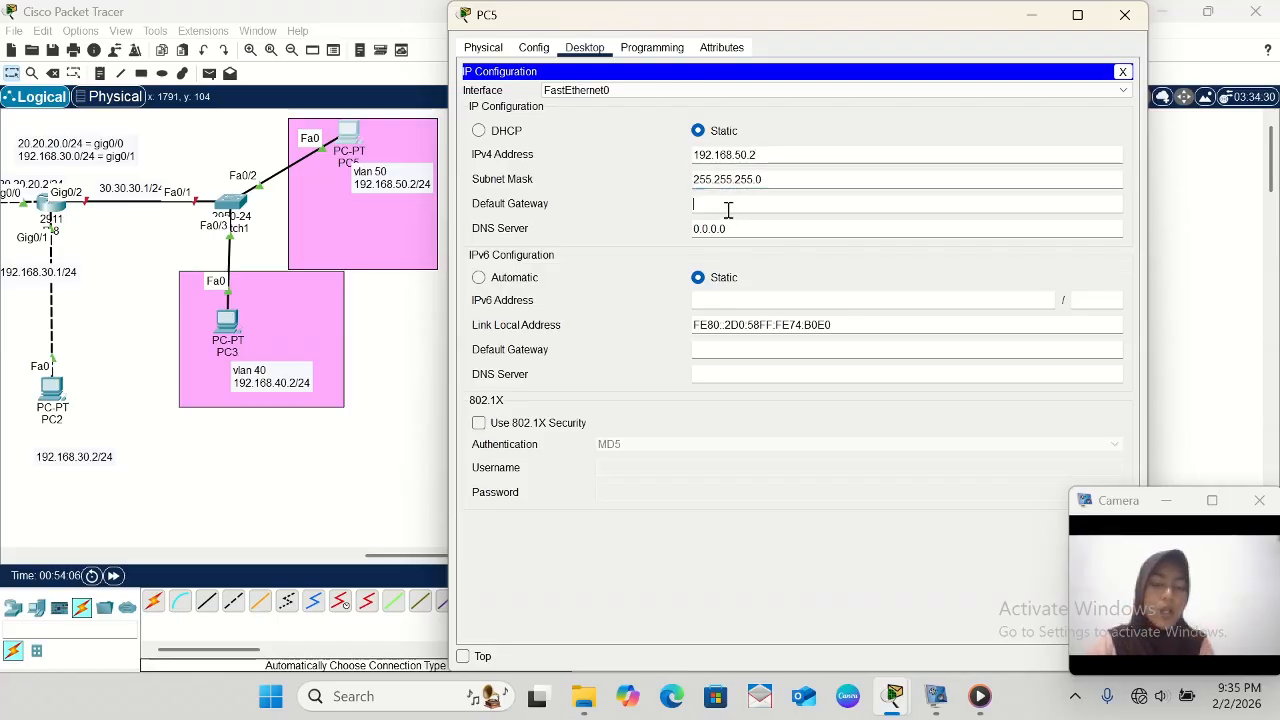
type("192")
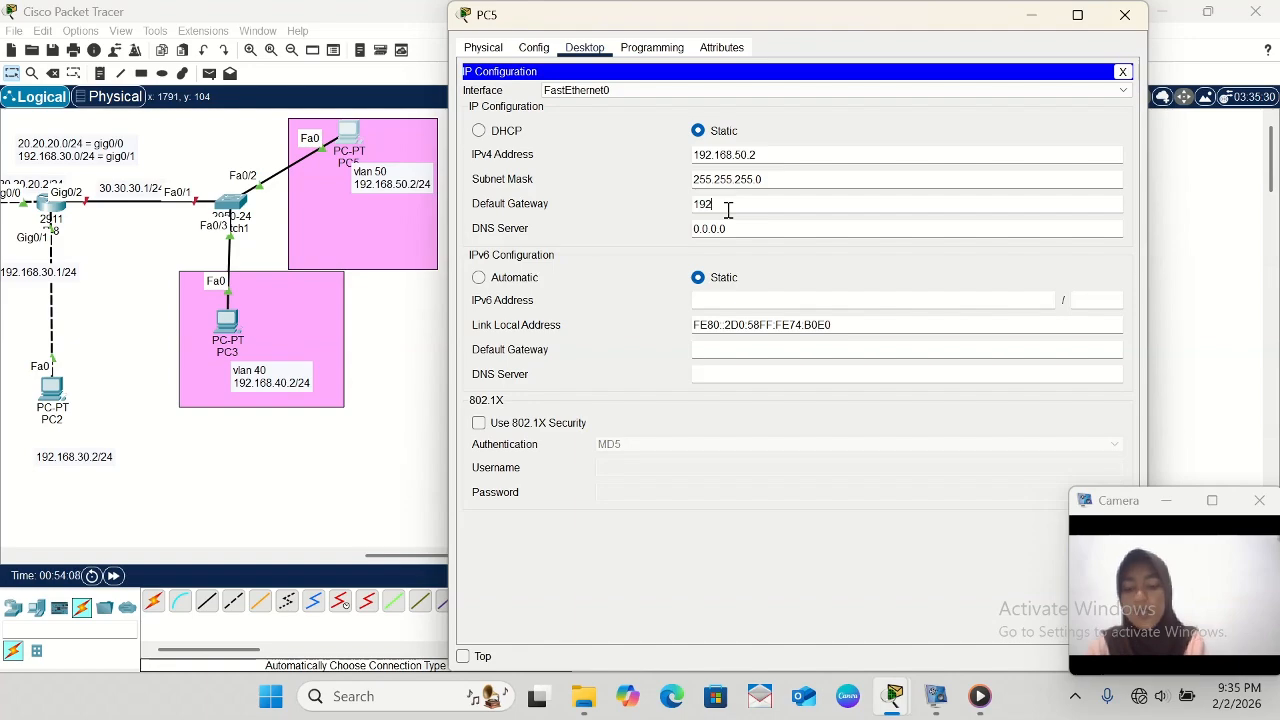
type(".168")
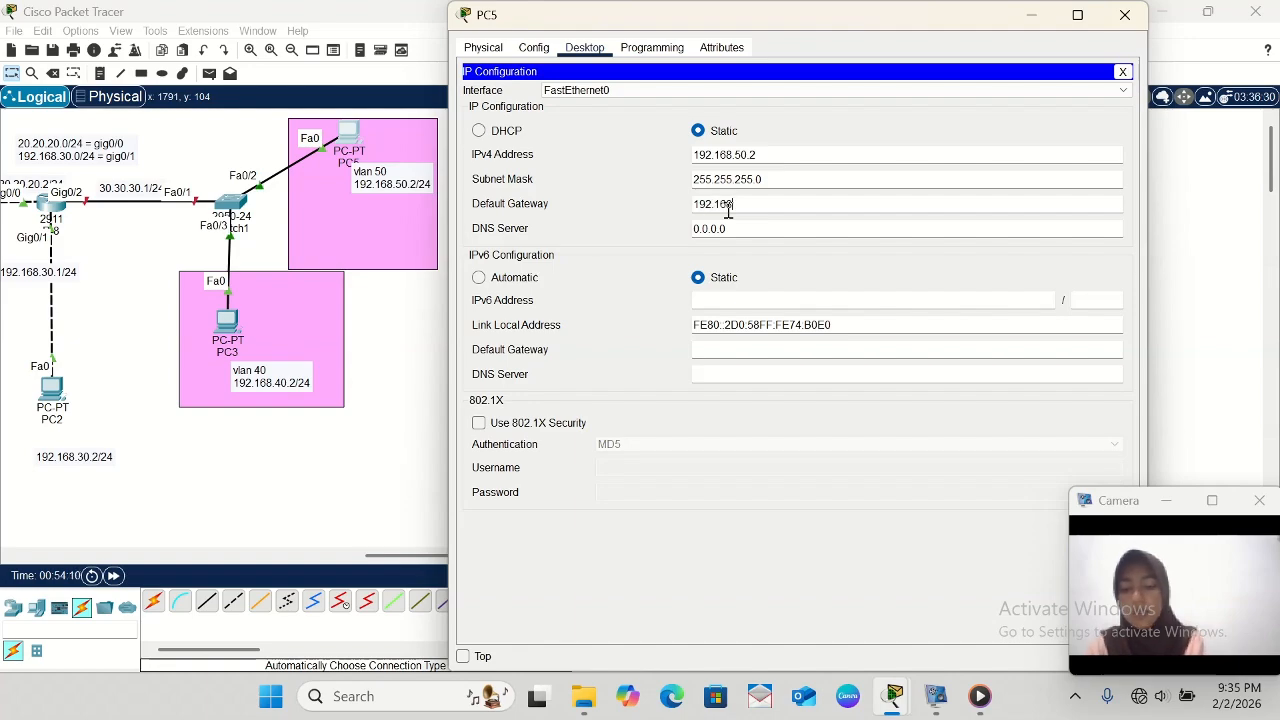
type(".50")
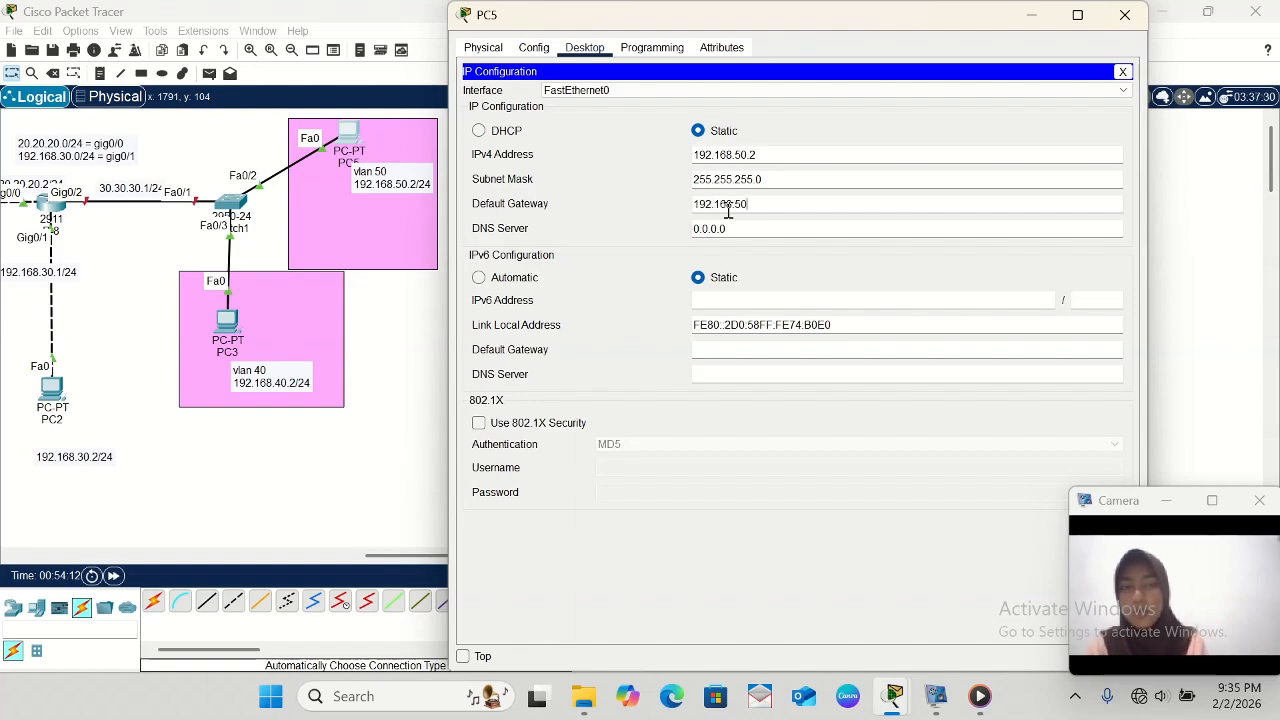
type(".1")
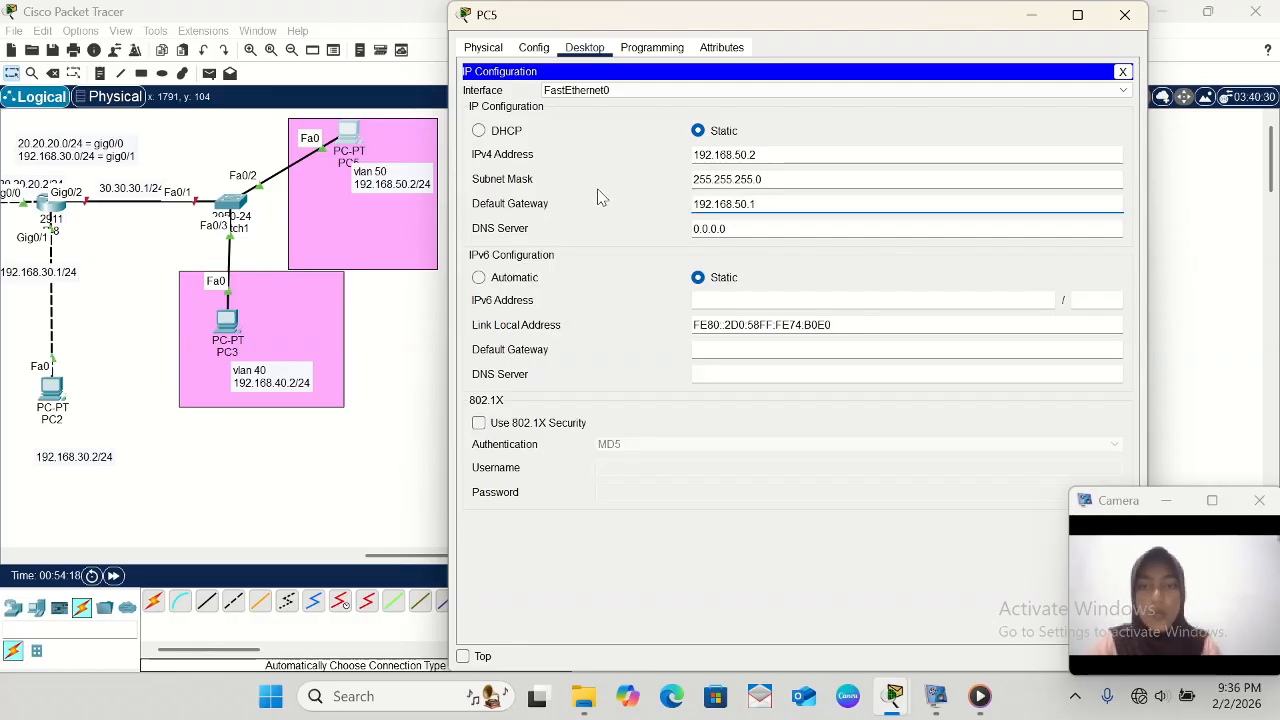
left_click(1032, 15)
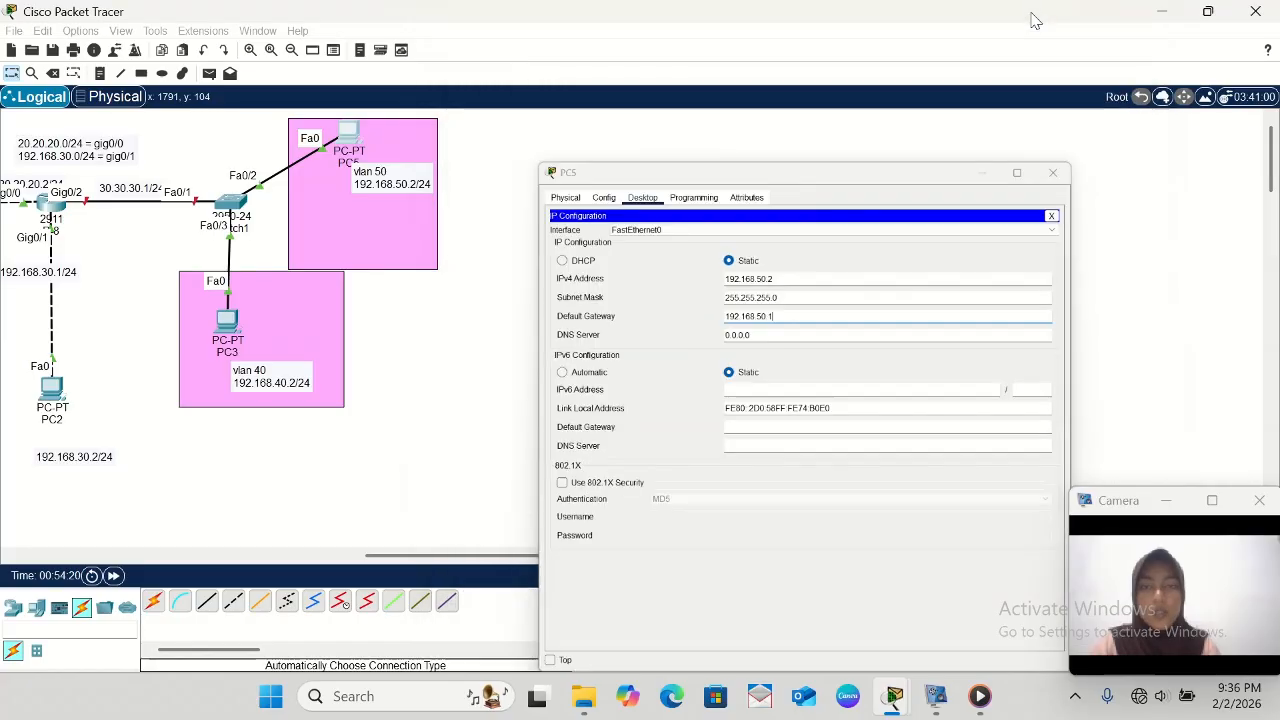
- Open Switch1's command line and create VLAN 40 from global configuration mode with vlan 40
scroll(767, 195, "left", 5)
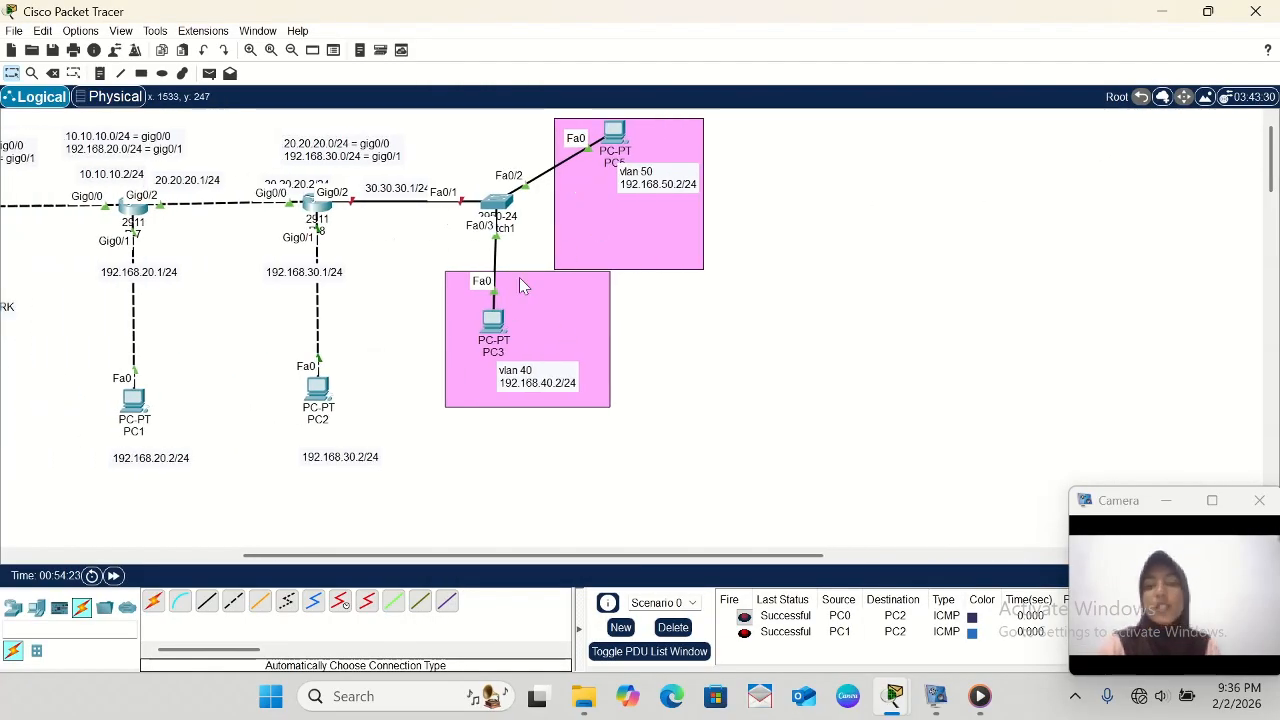
left_click(499, 204)
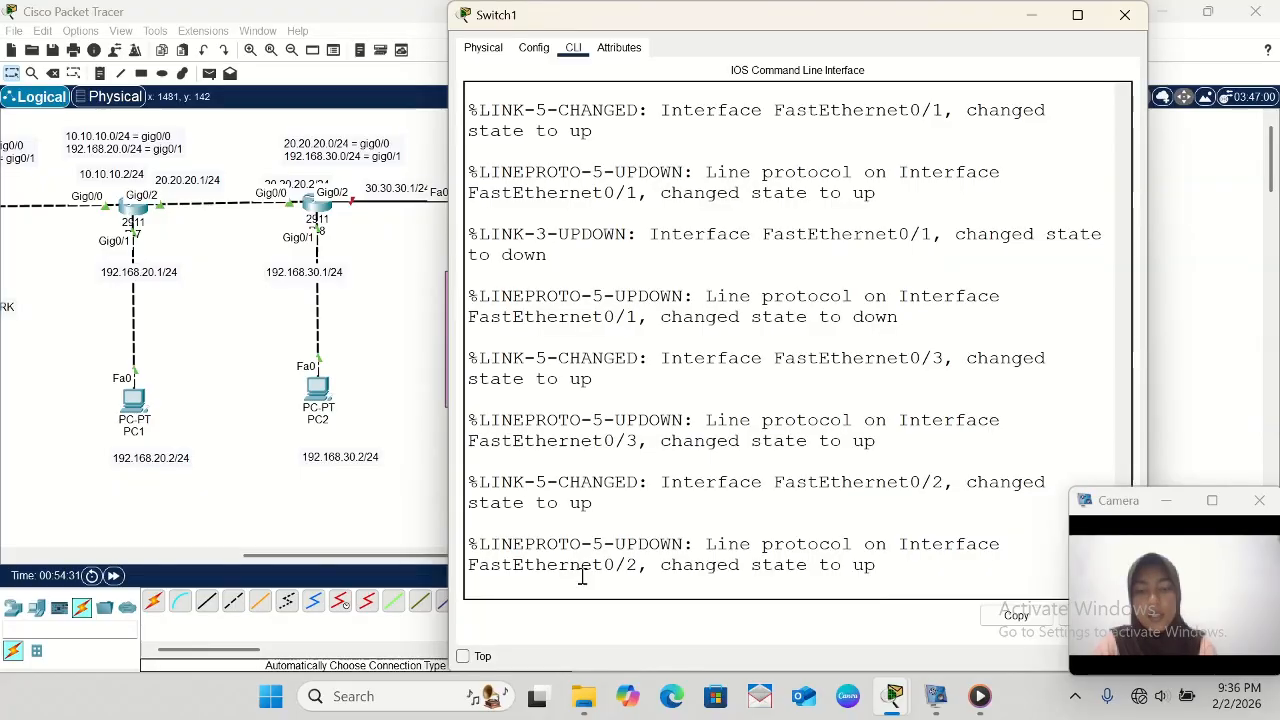
key("Return")
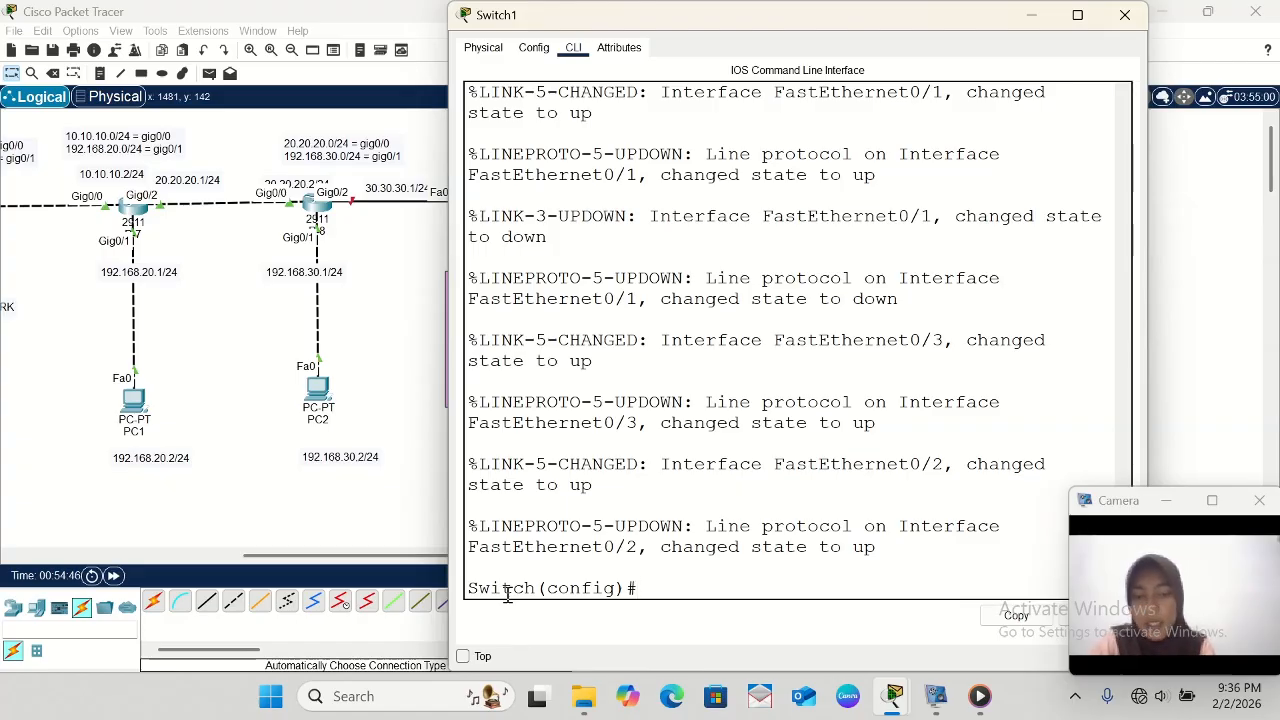
scroll(268, 420, "right", 5)
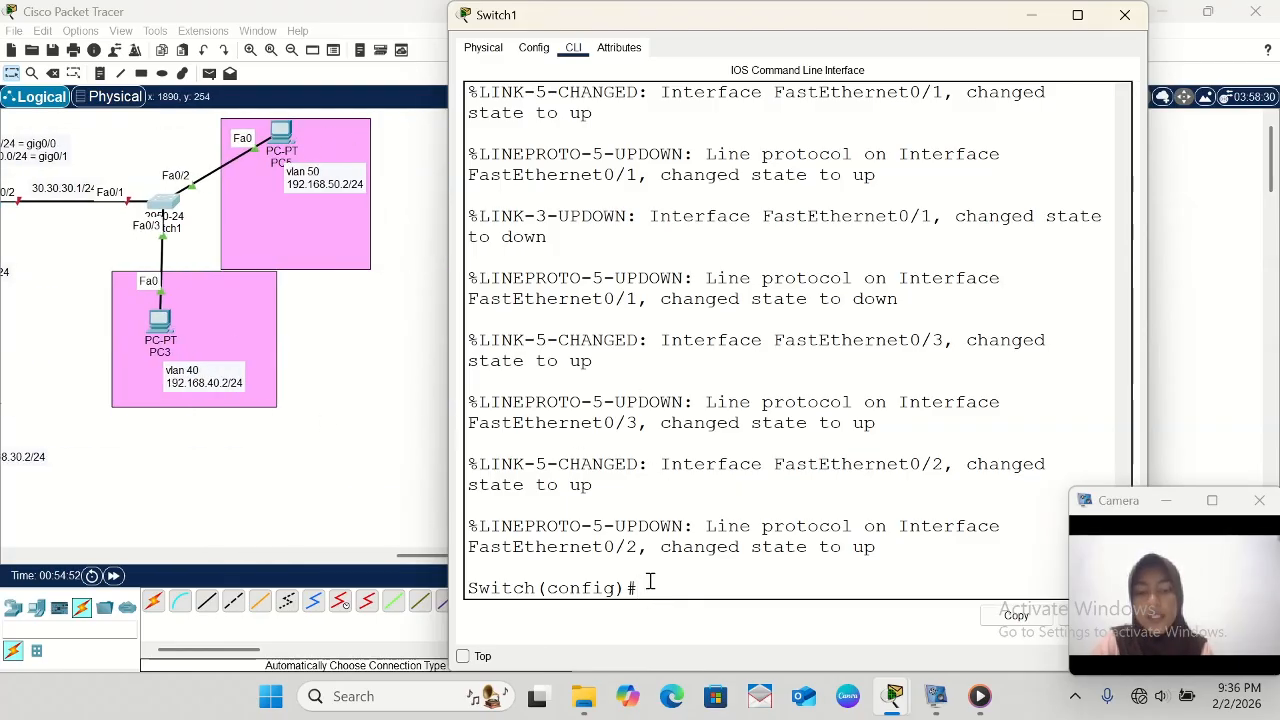
type("lan")
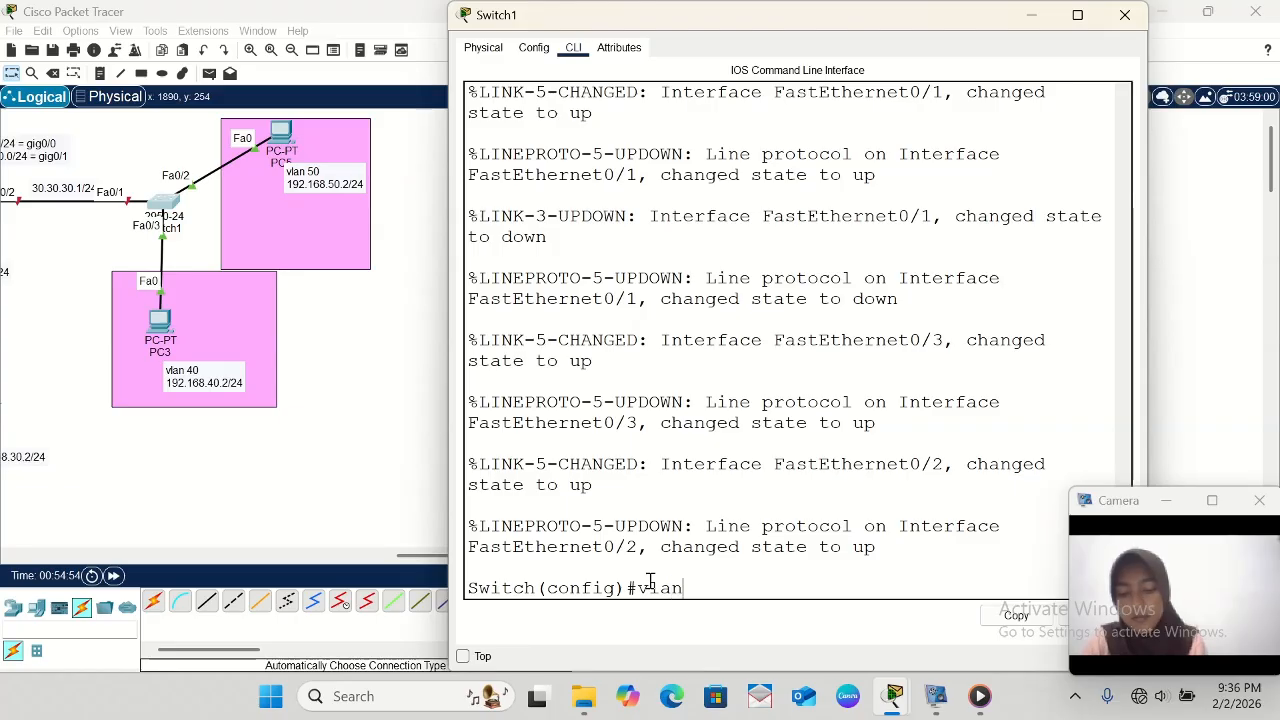
type(" 4")
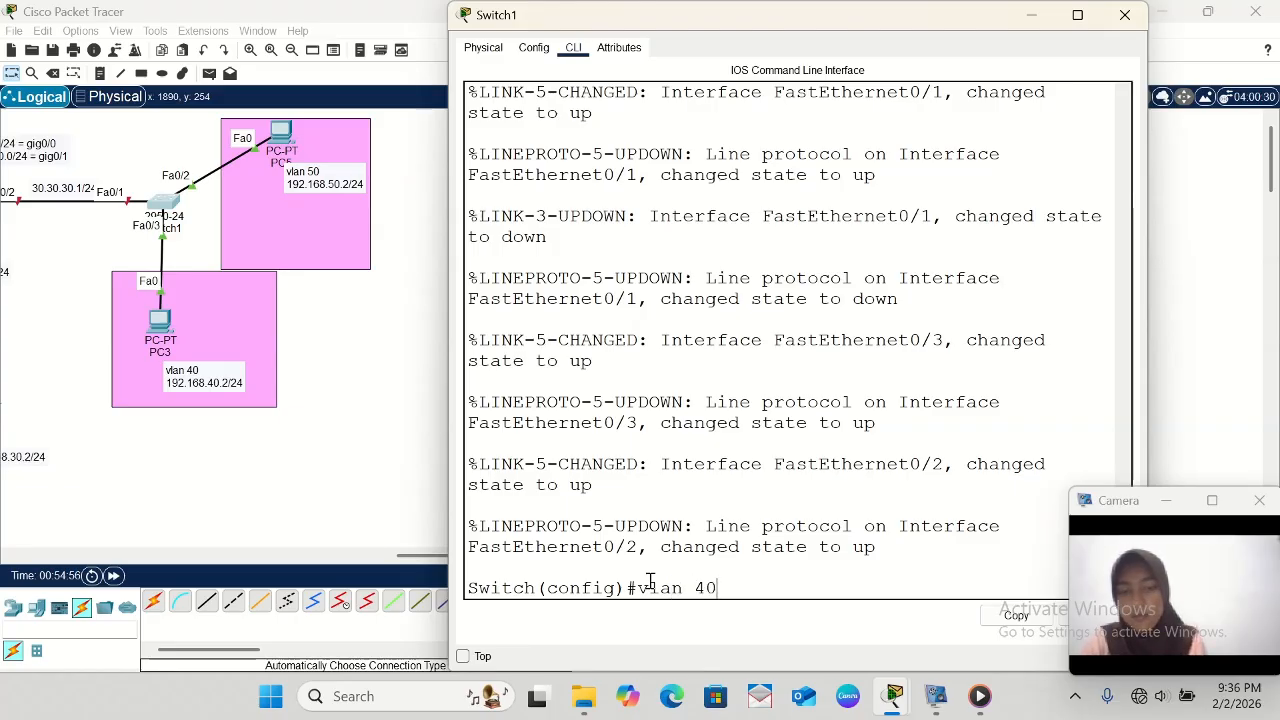
type("0")
key("Return")
- Name VLAN 40 on Switch1 vlan40 and exit VLAN configuration mode
type("am")
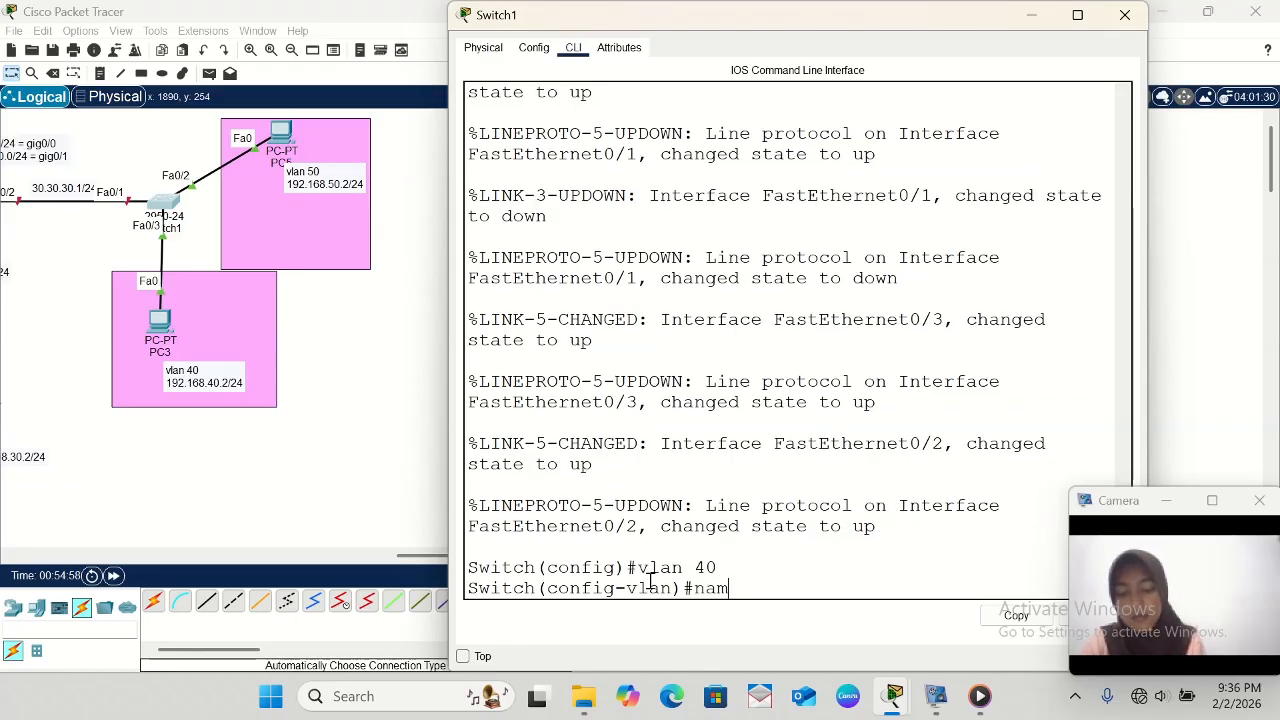
type("e vlan")
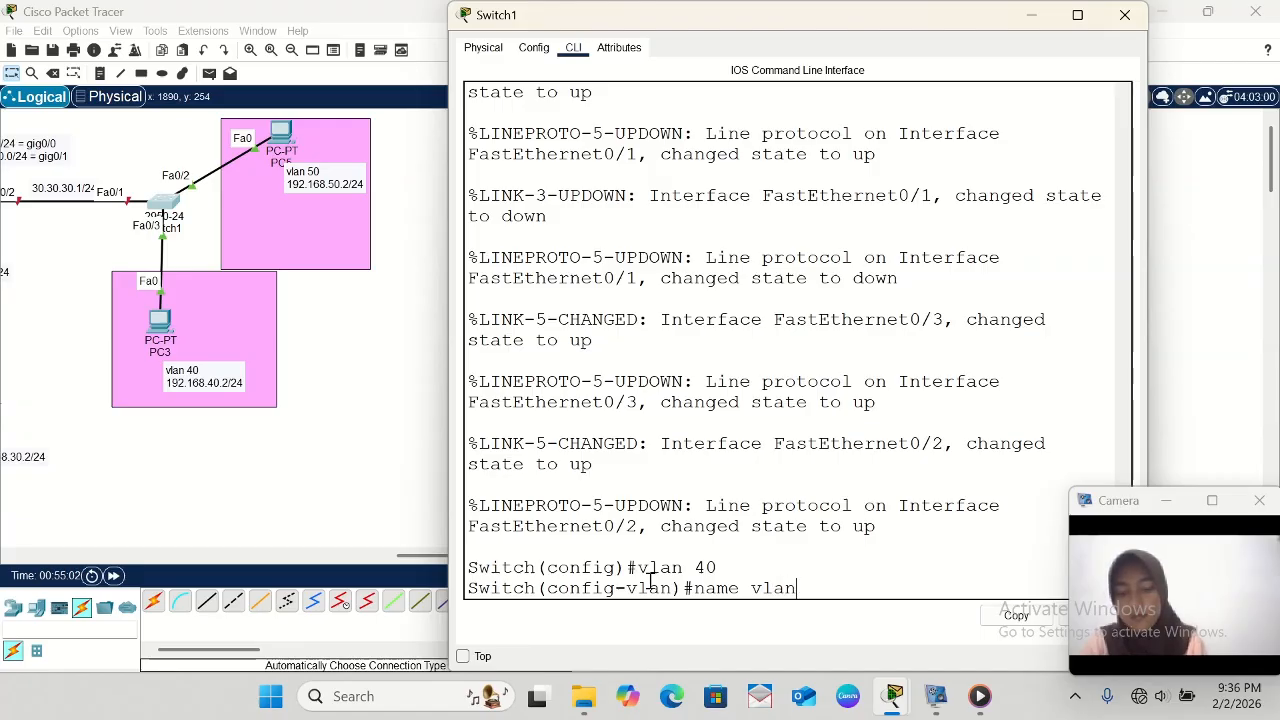
type("40")
key("Return")
type("e")
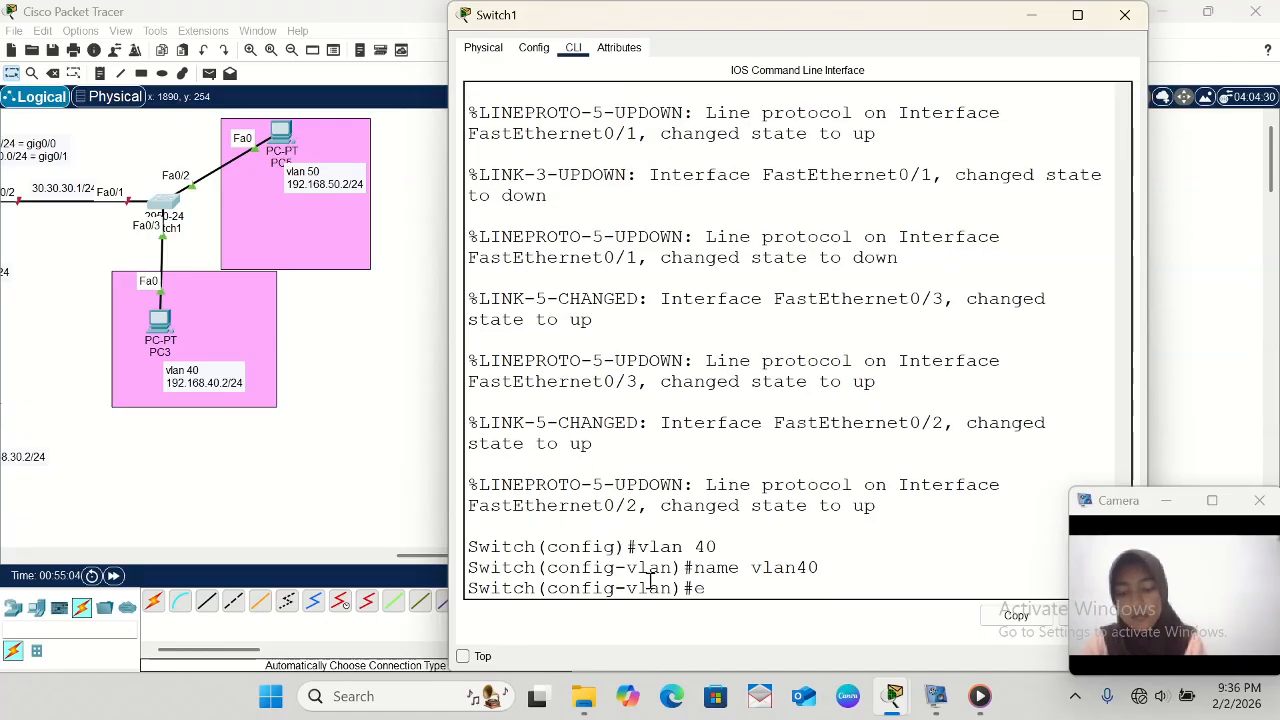
type("xit")
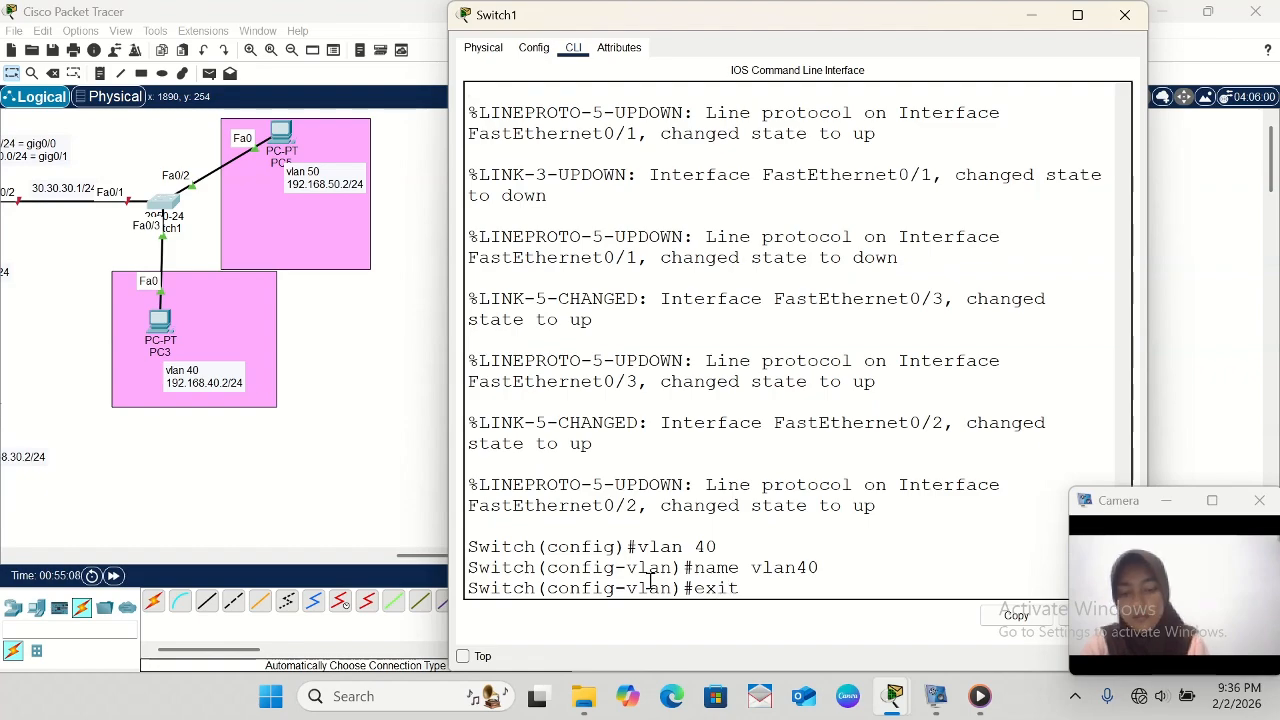
key("Return")
- Create VLAN 50 on Switch1, name it vlan50, and exit VLAN configuration mode
type("vlan")
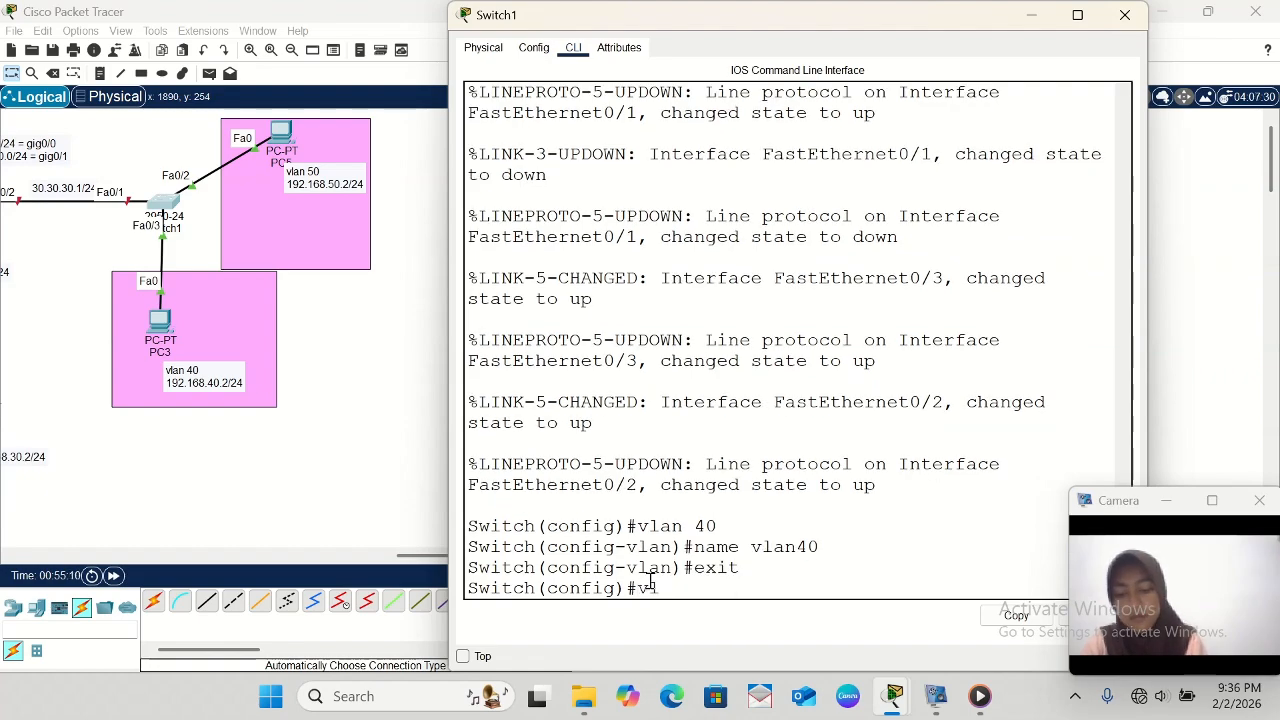
type(" 50")
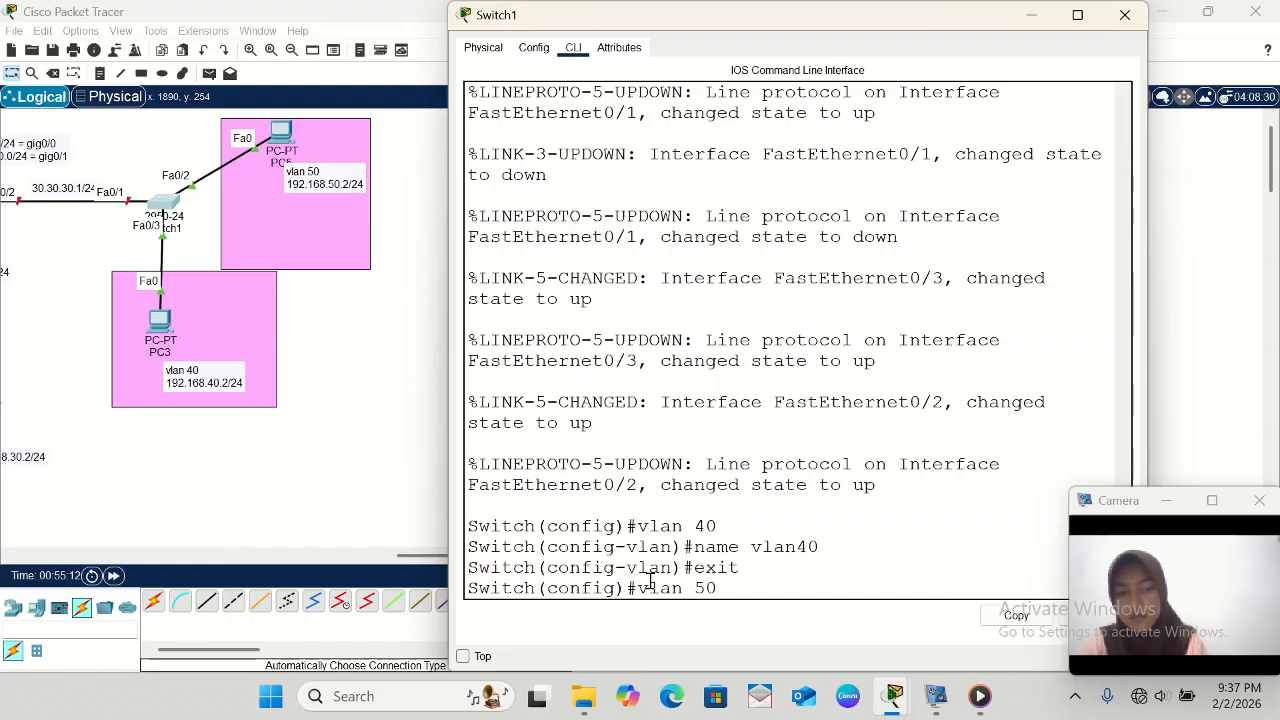
key("Return")
type("n")
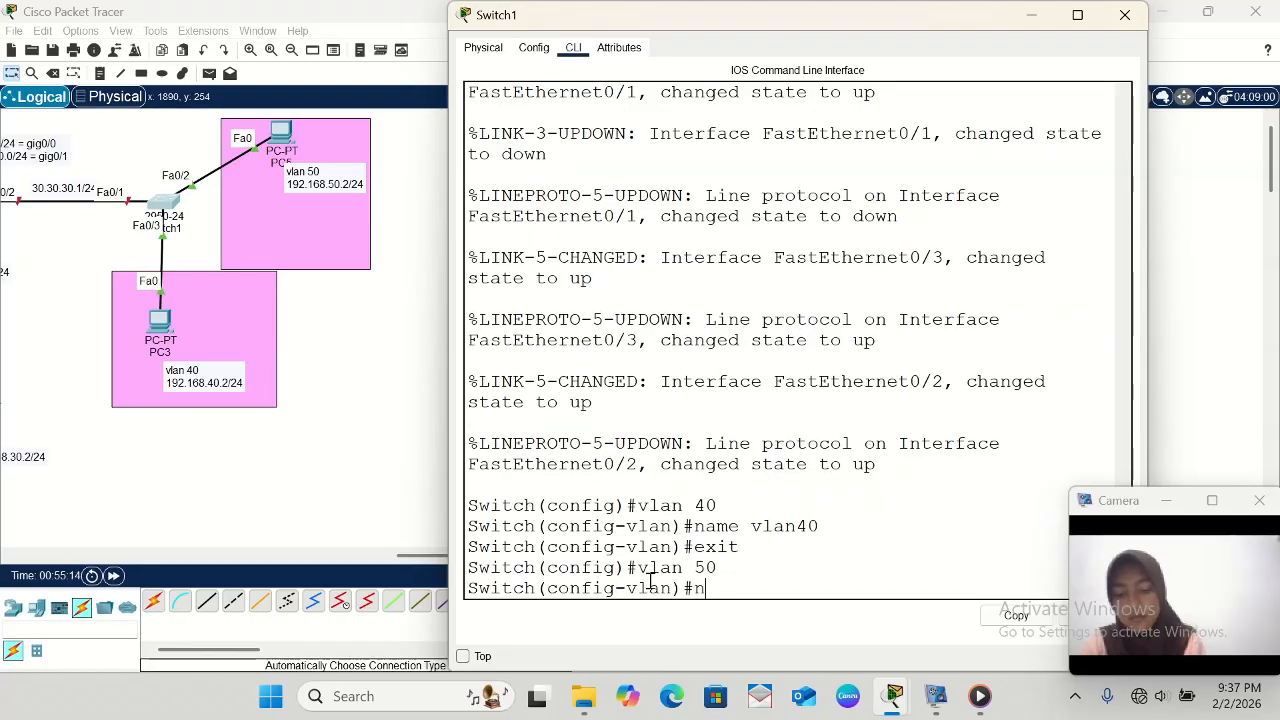
type("ame v")
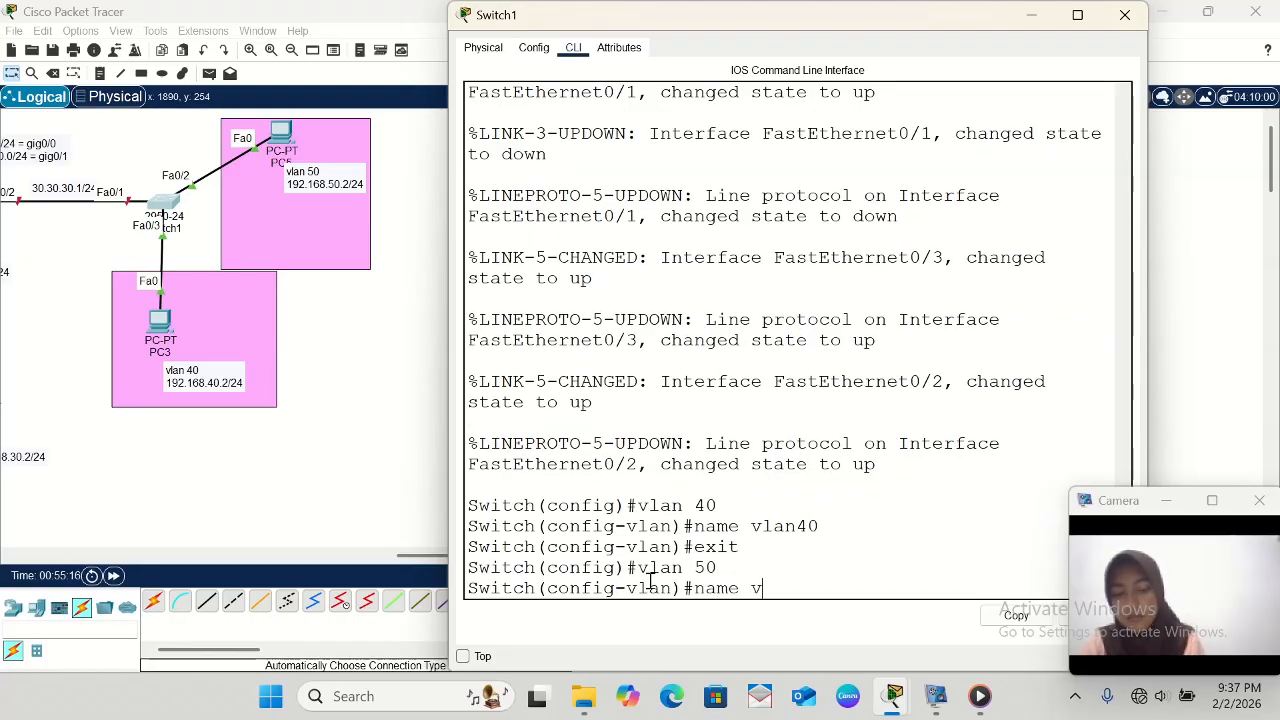
type("lan50")
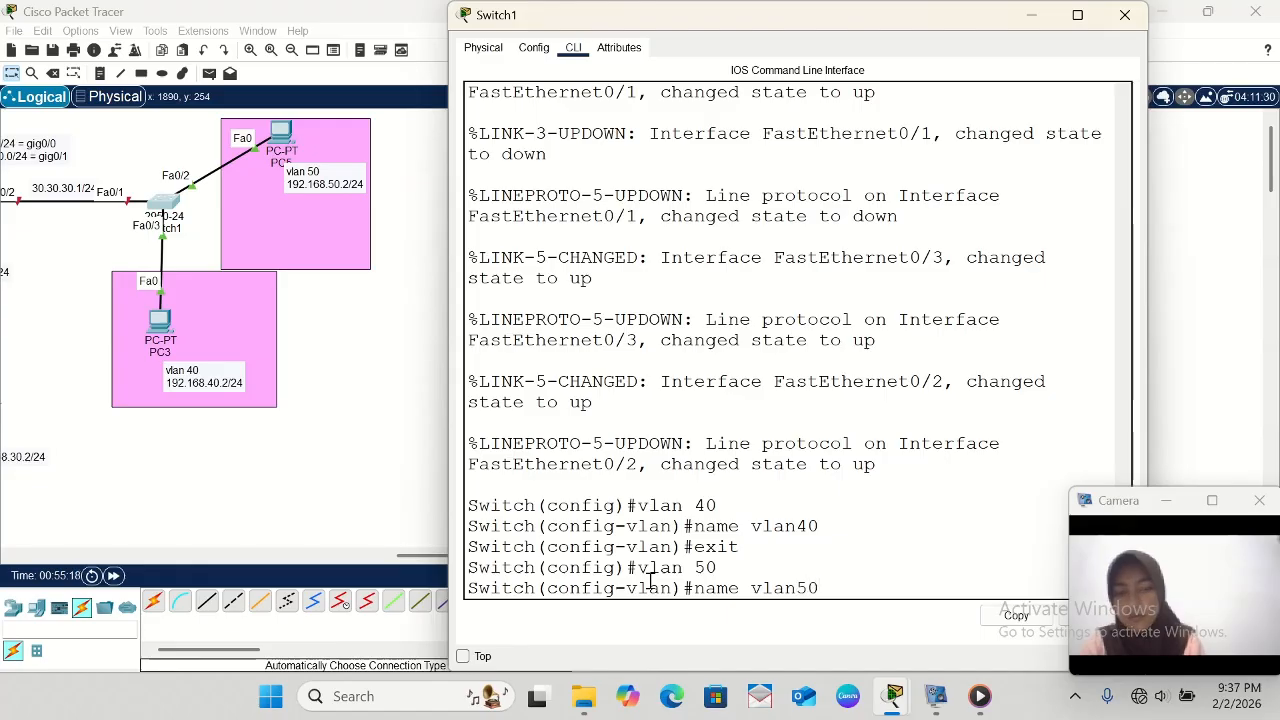
key("Return")
type("e")
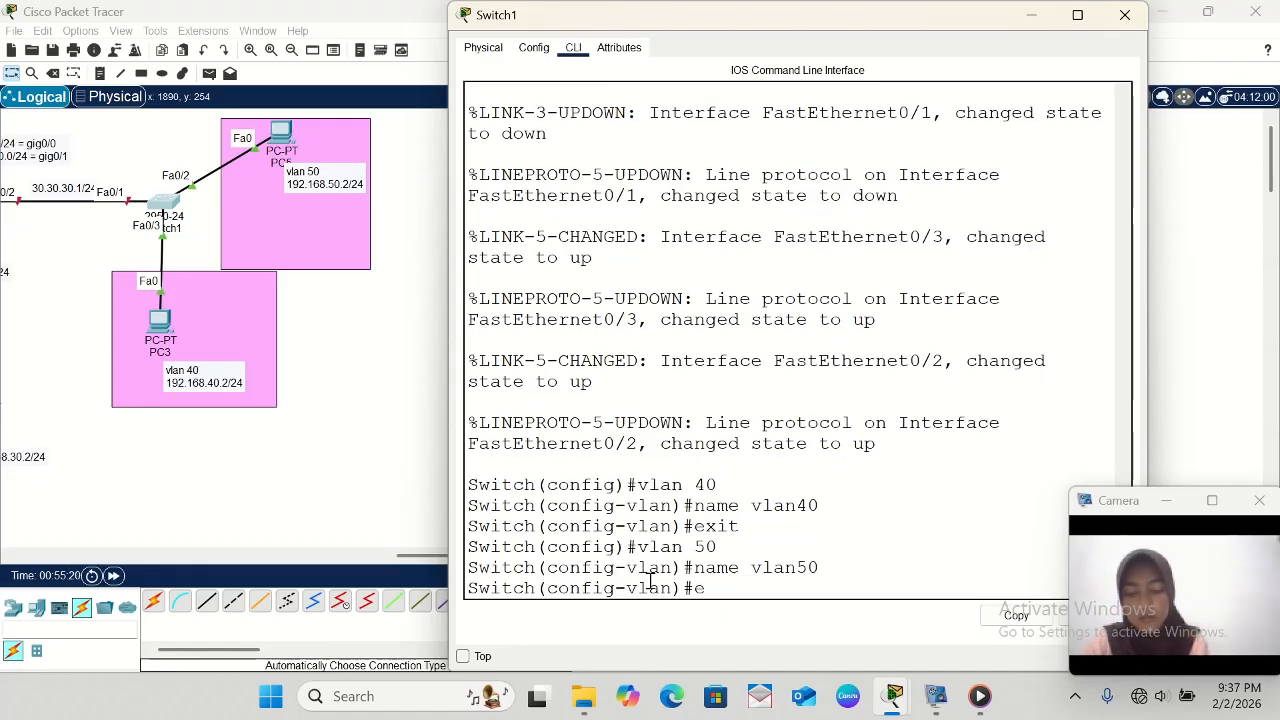
type("xit")
key("Return")
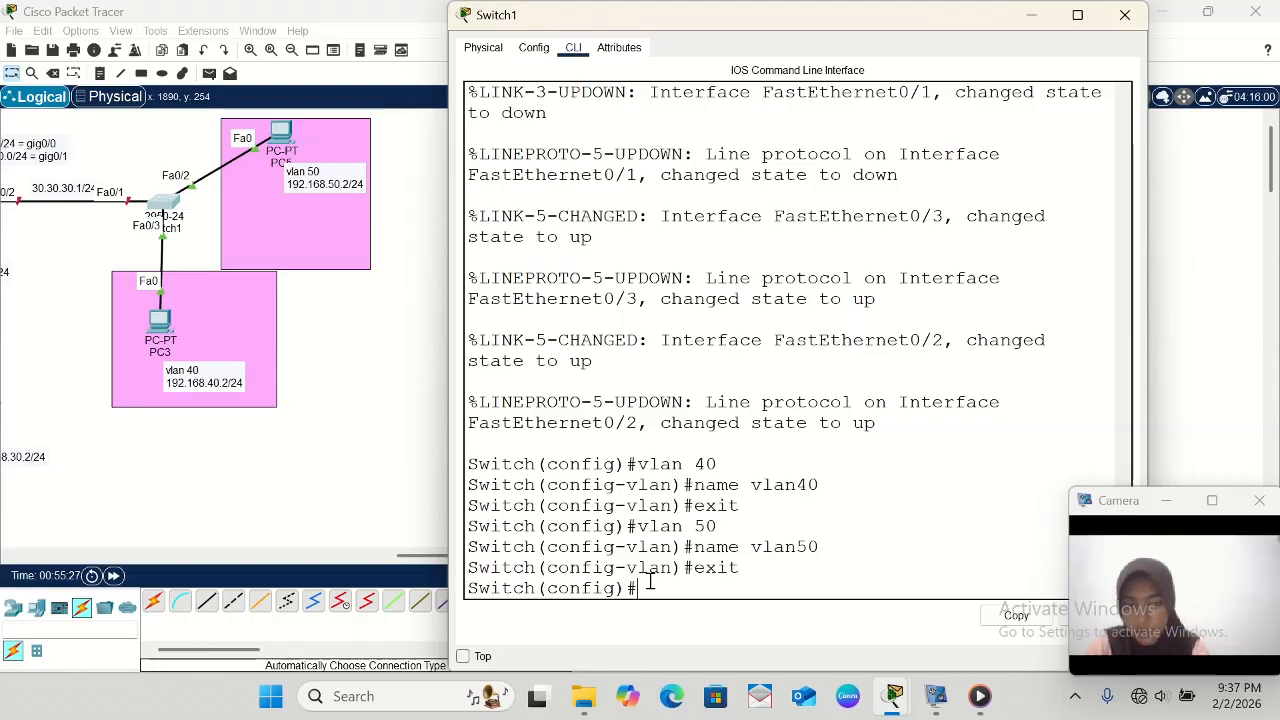
- Enter interface configuration for fa0/3 on Switch1 and set the port to access mode with sw mo acc
type("int")
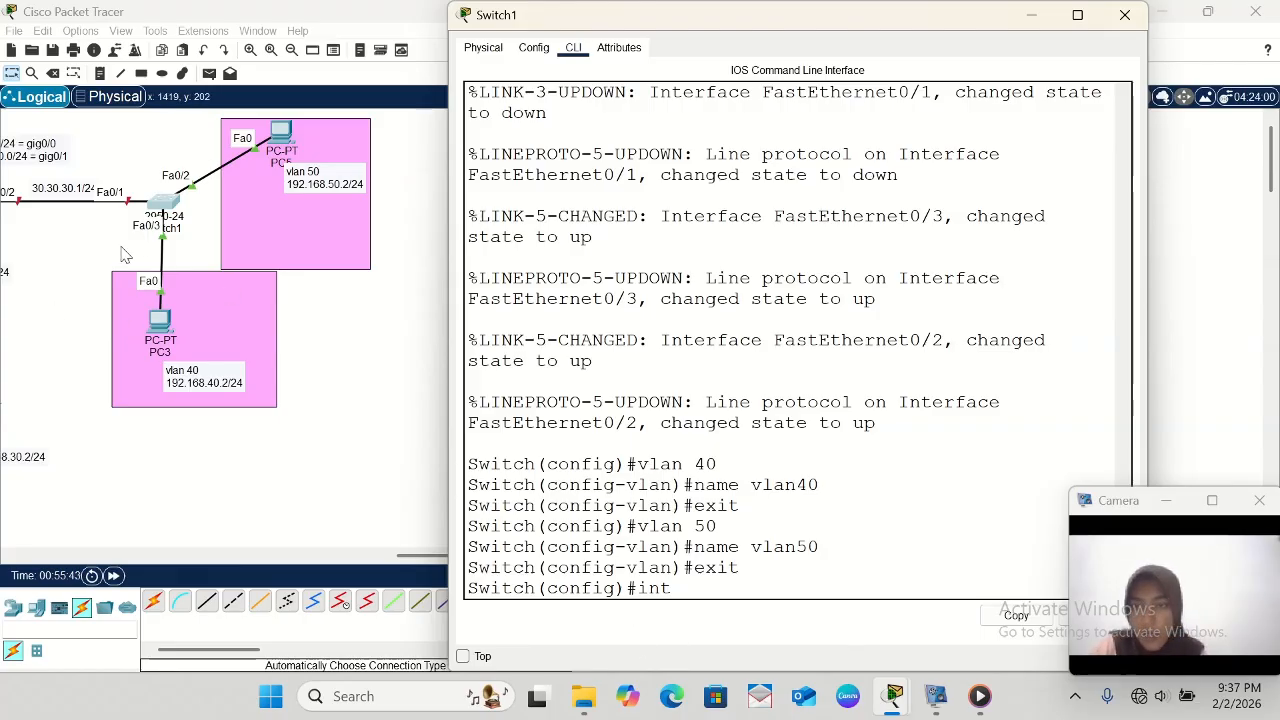
type("fa0/")
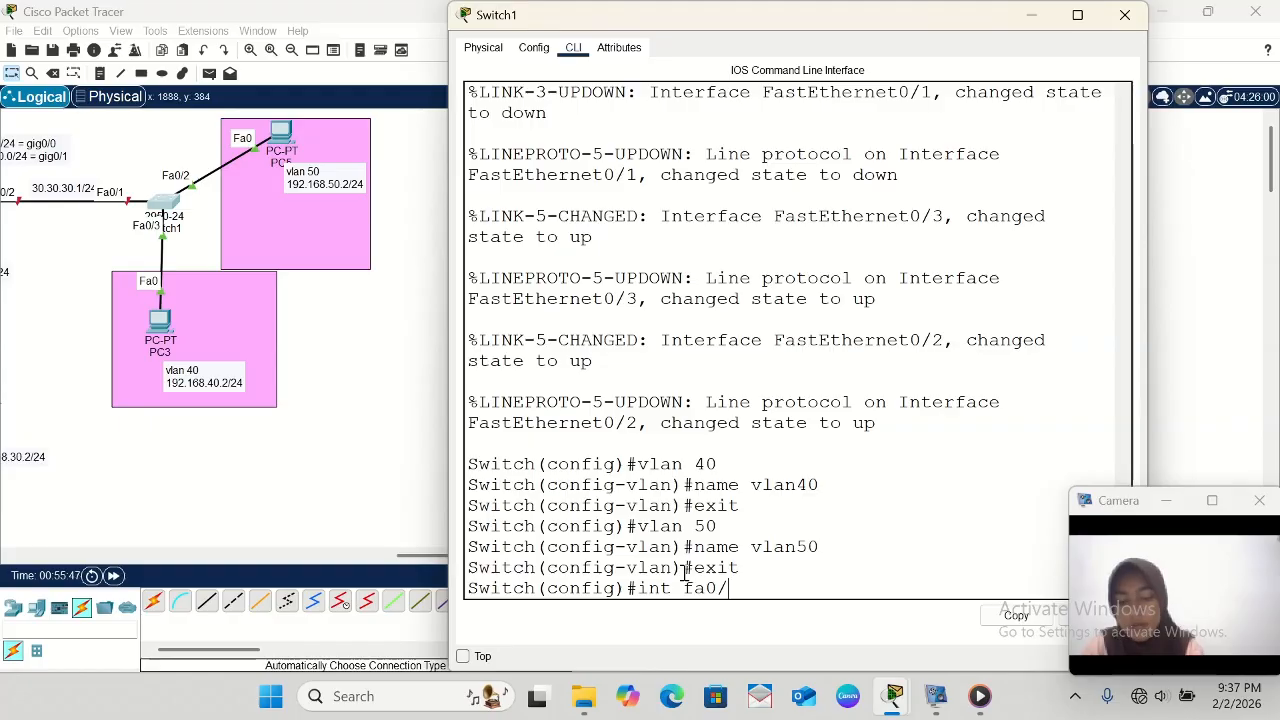
type("3")
key("Return")
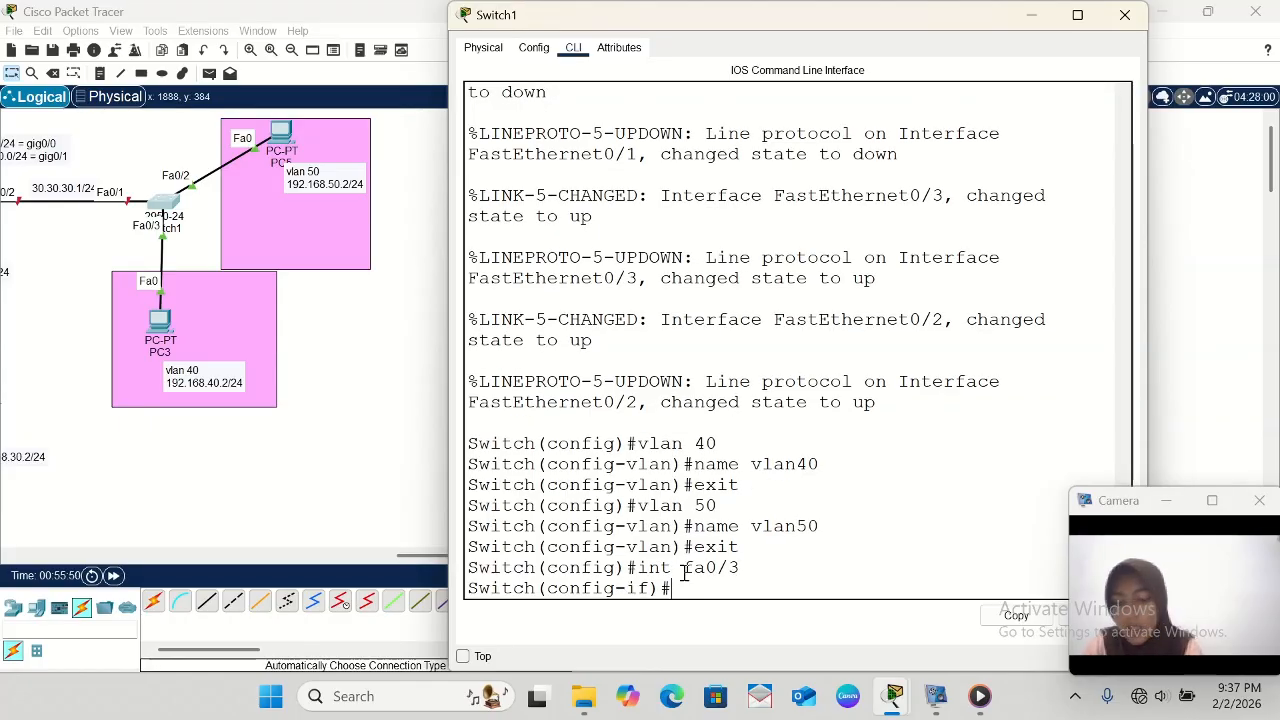
type("sw")
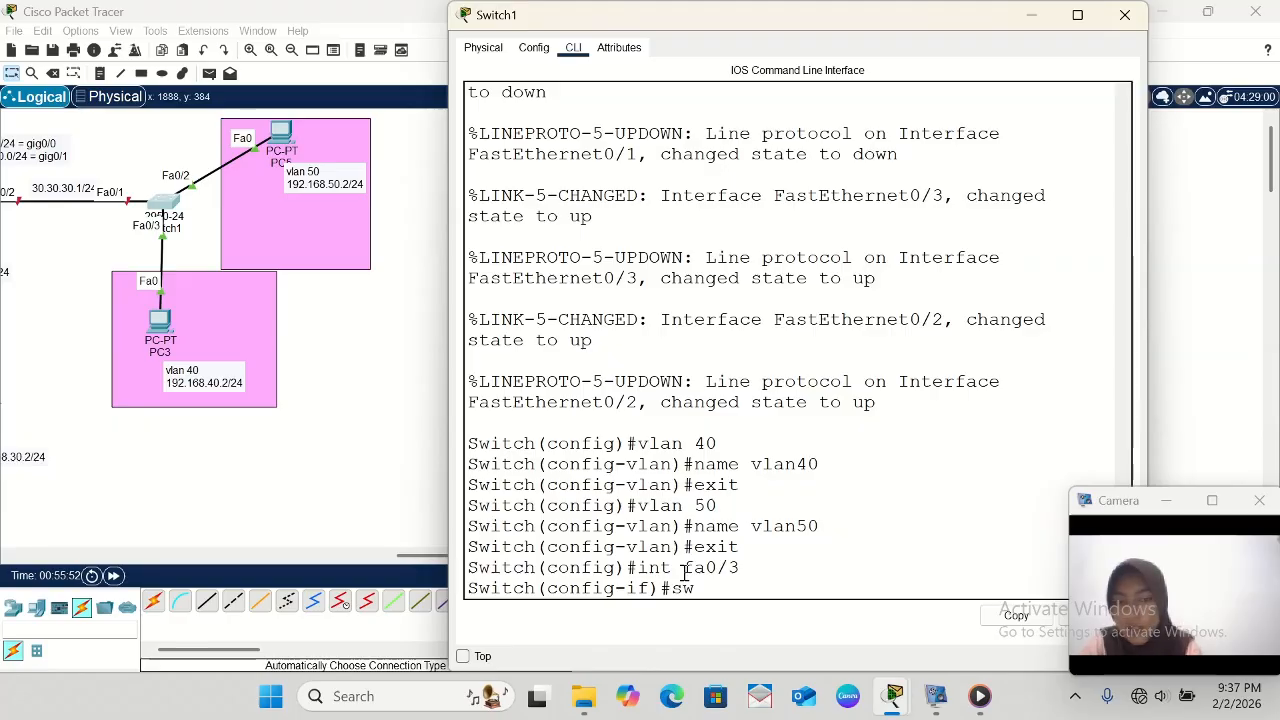
type(" mo acc")
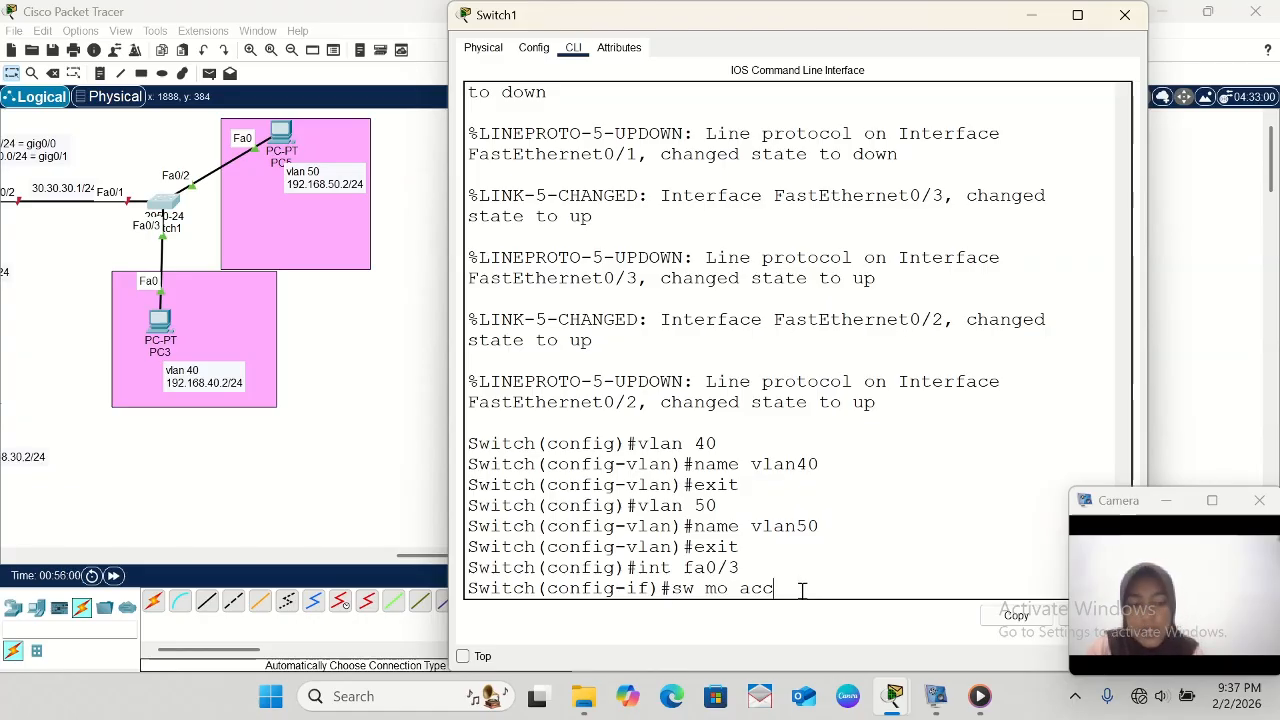
key("Return")
- Assign Switch1's fa0/3 access port to VLAN 40 with sw acc vlan 40 and exit interface configuration
type("s")
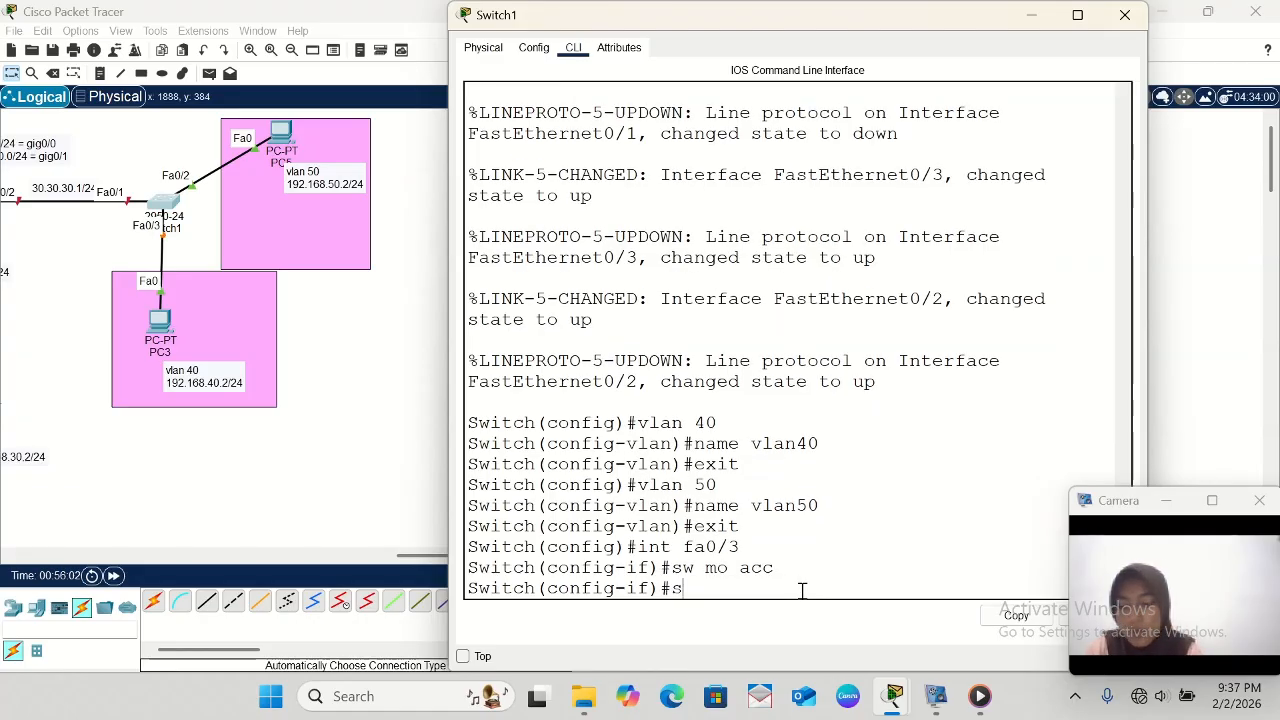
type("w acc ")
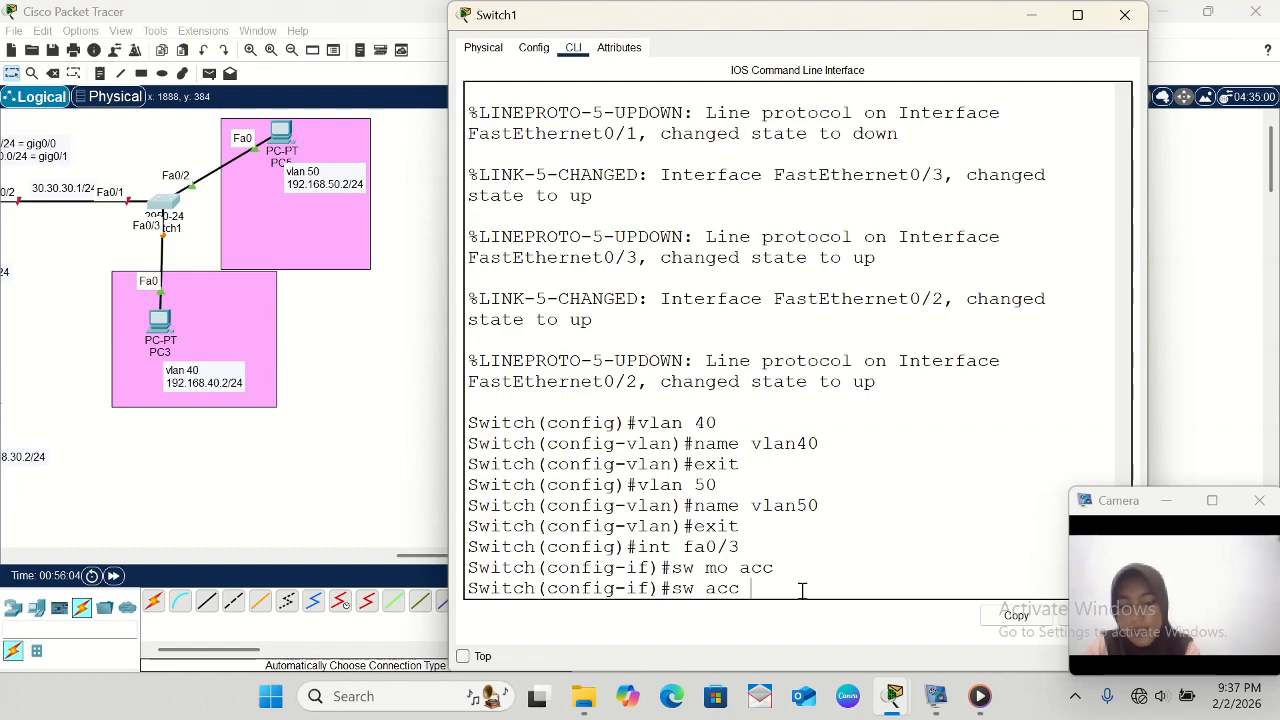
type("vlan")
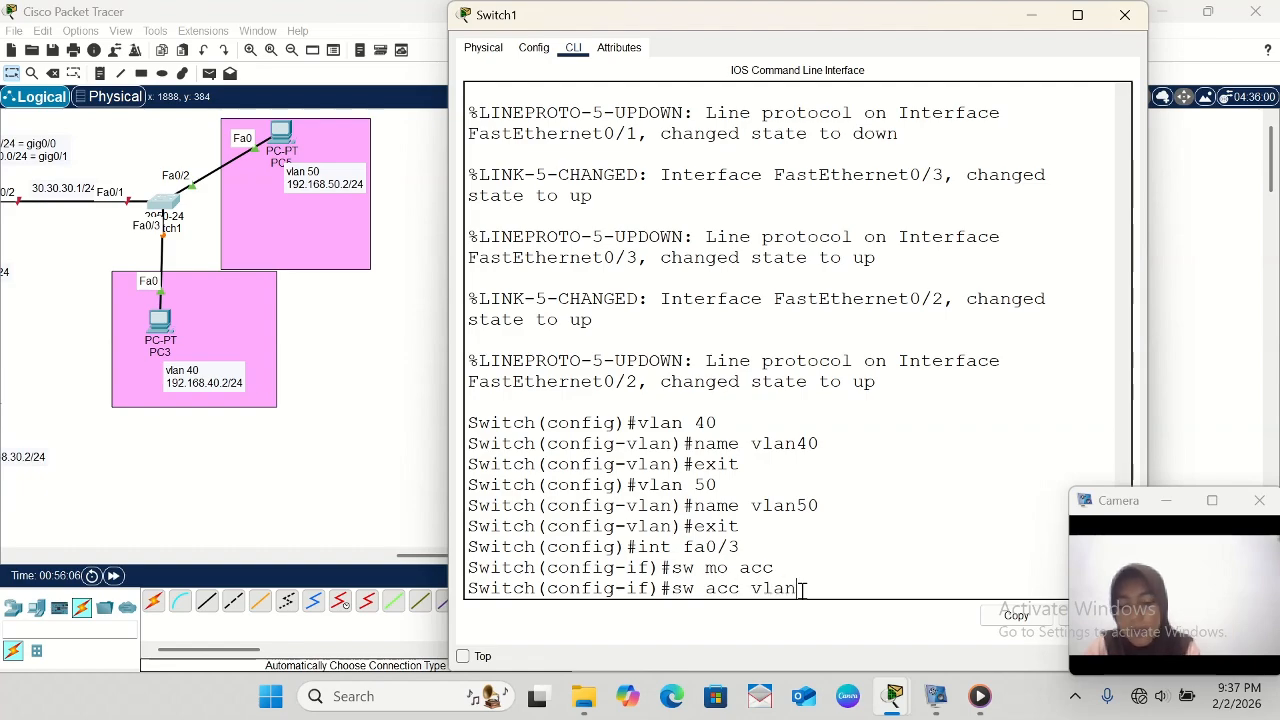
type(" 40")
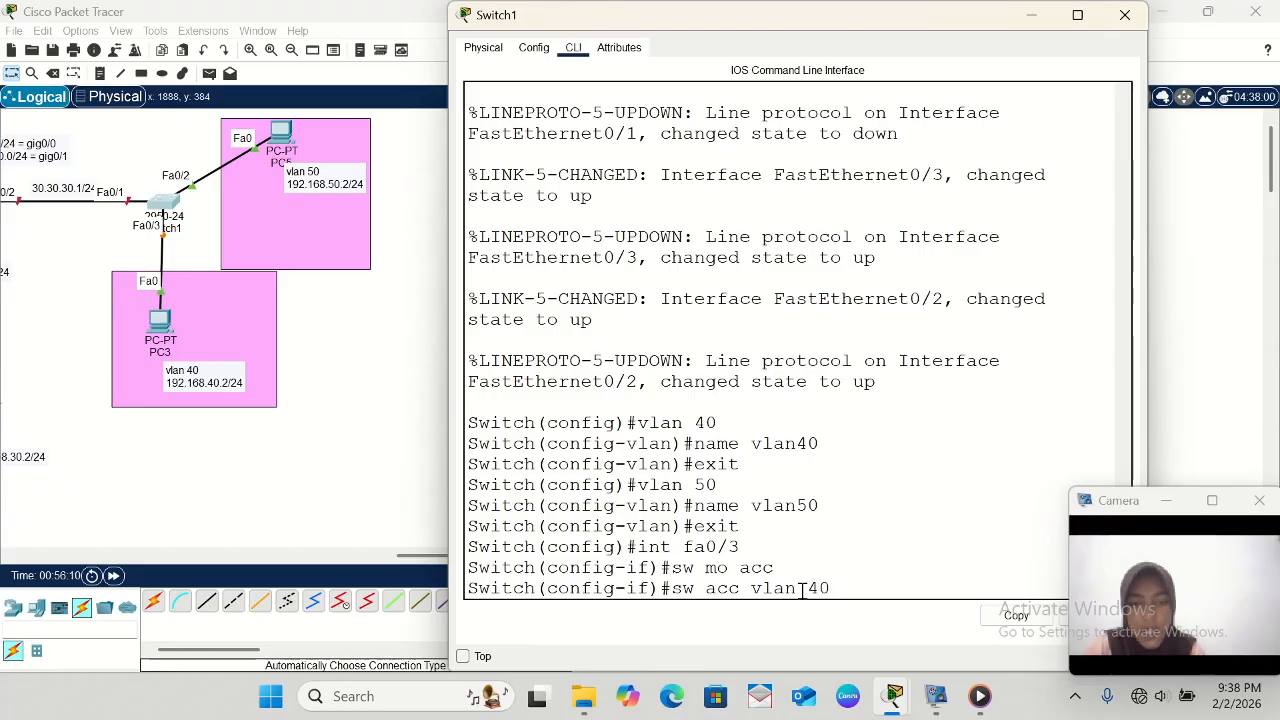
key("Return")
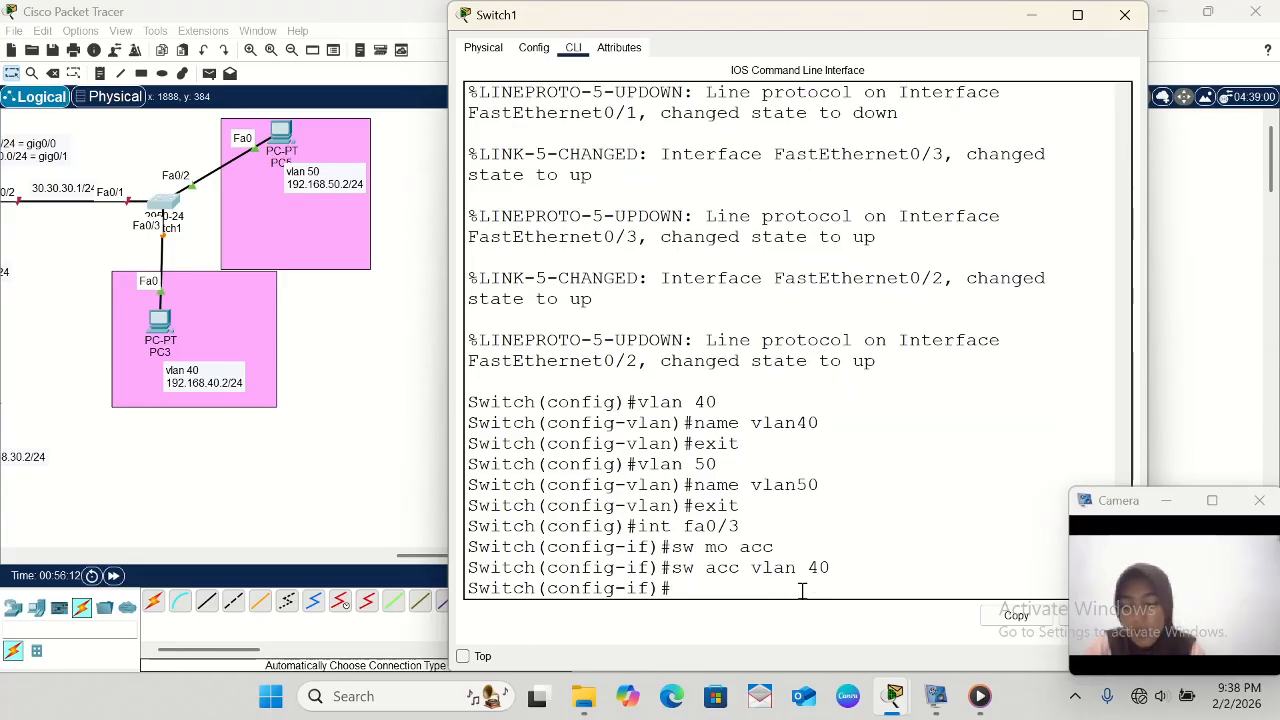
type("exit")
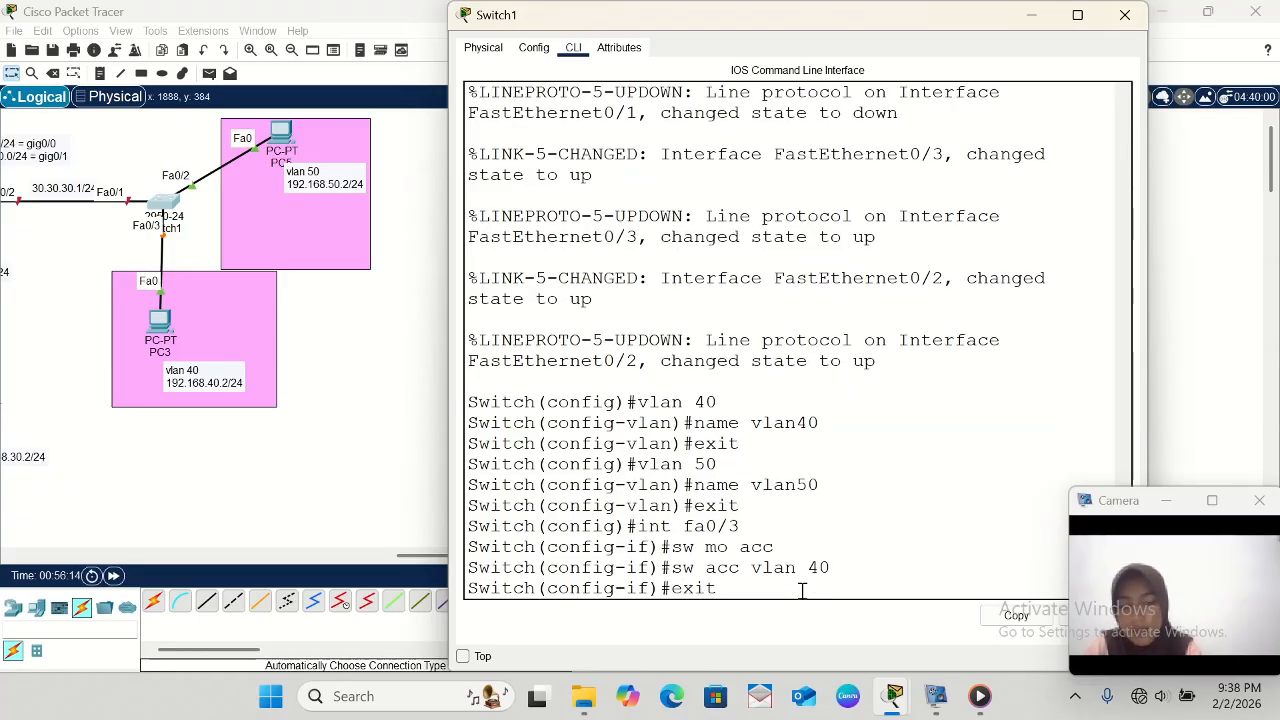
key("Return")
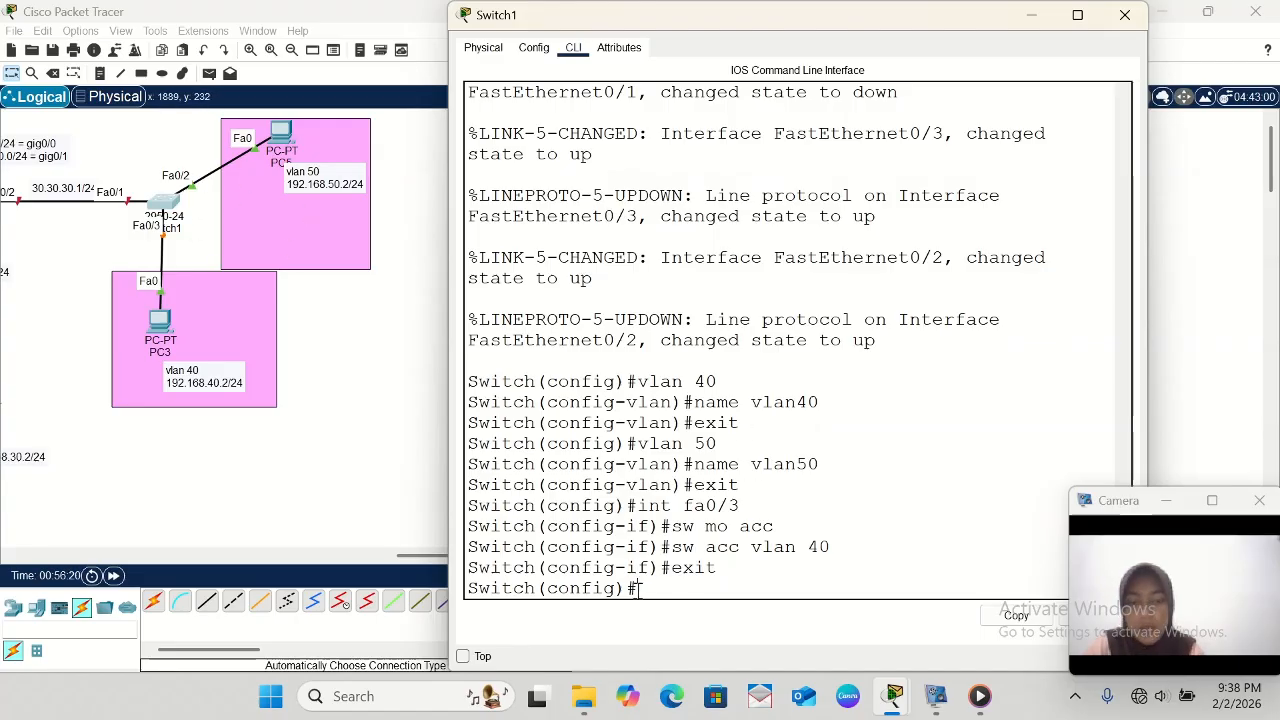
- Enter interface configuration for fa0/2 on Switch1 and set the port to access mode with sw mo acc
type("int ")
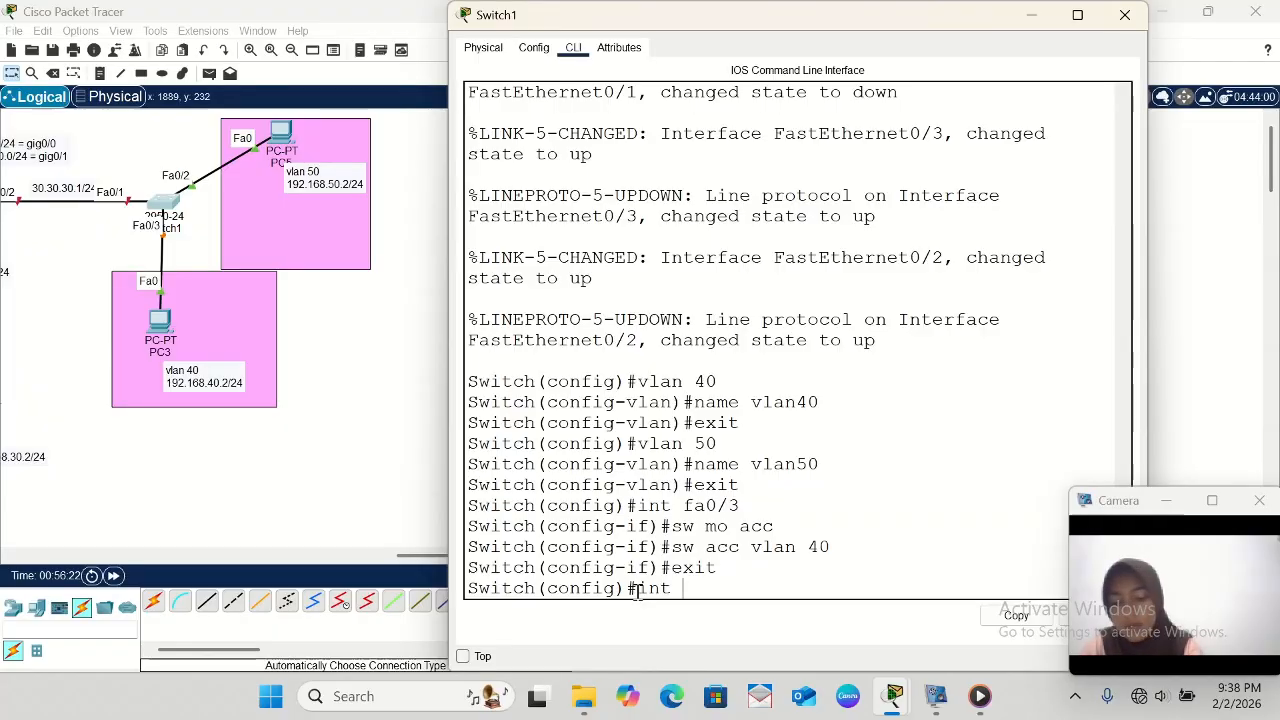
type("fa0")
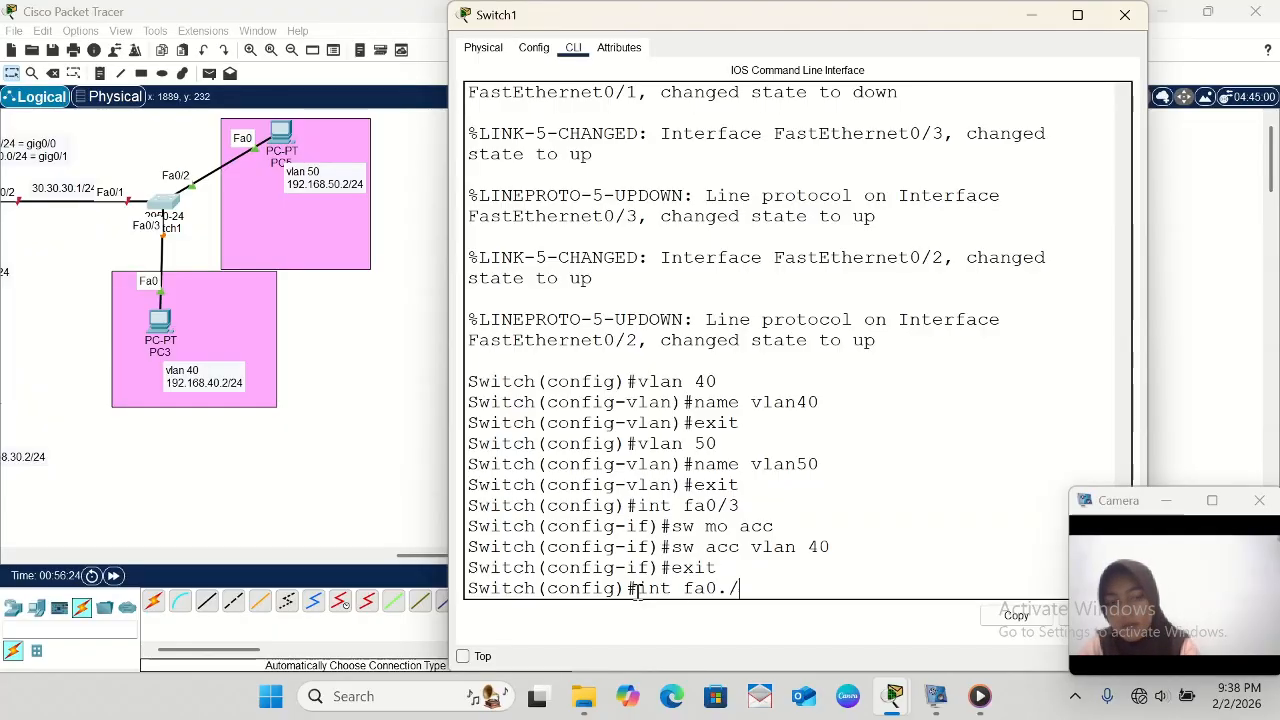
type("./")
key("BackSpace")
type("/2")
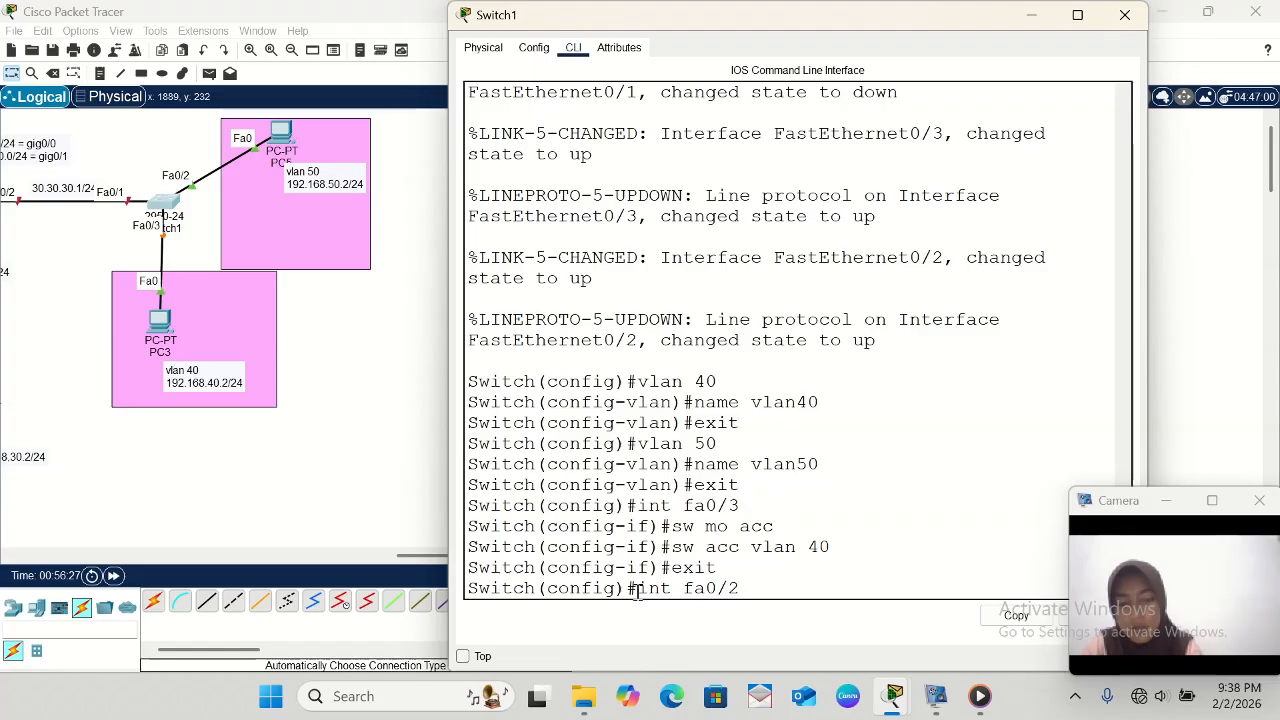
key("Return")
type("sw")
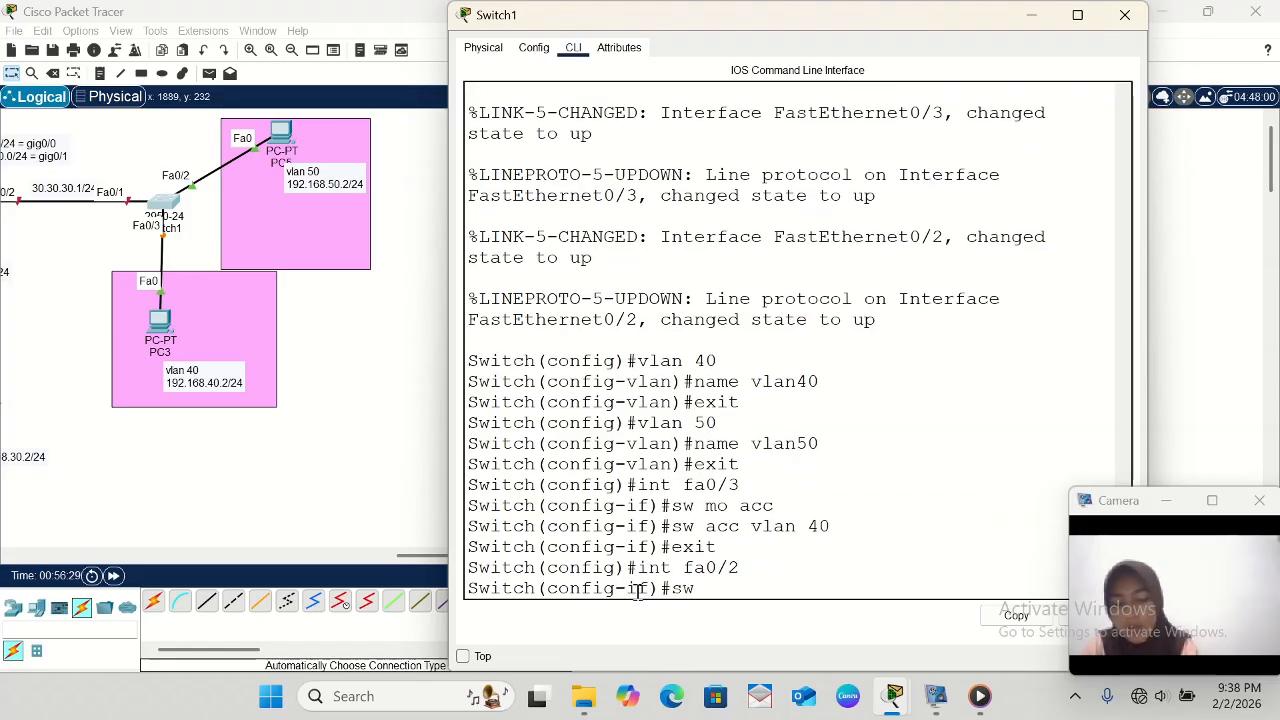
type(" mo acc")
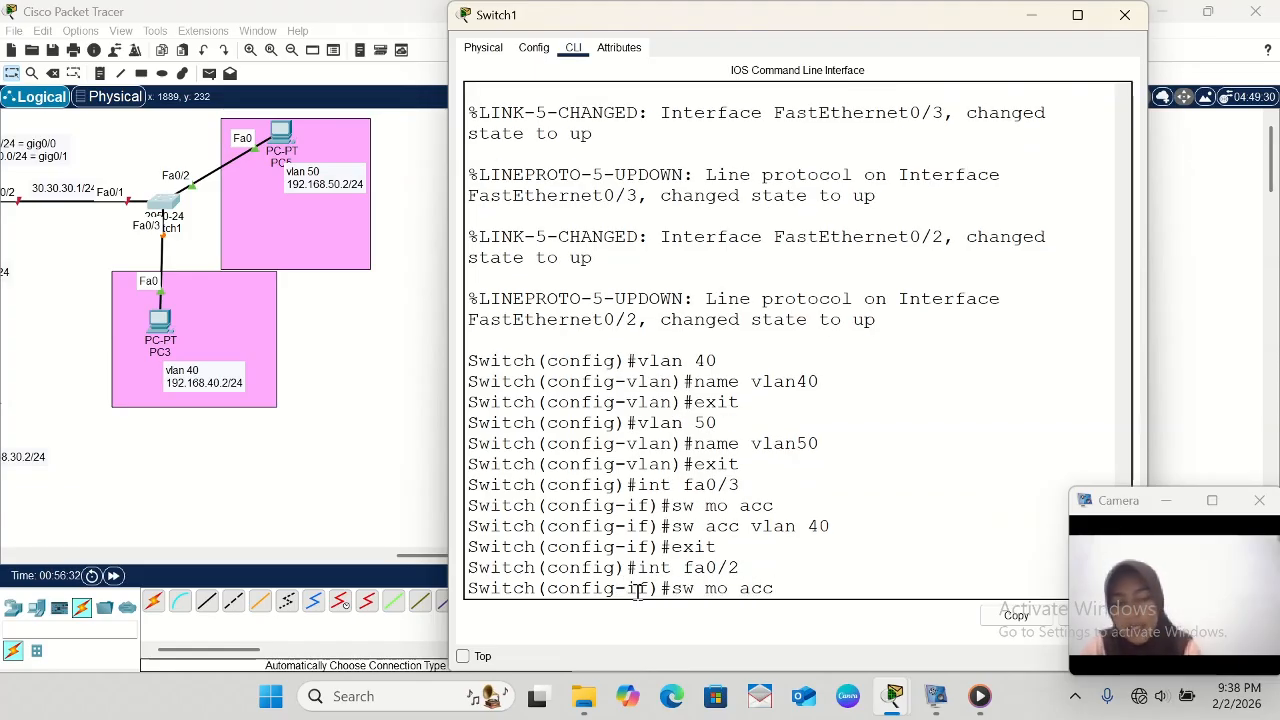
key("Return")
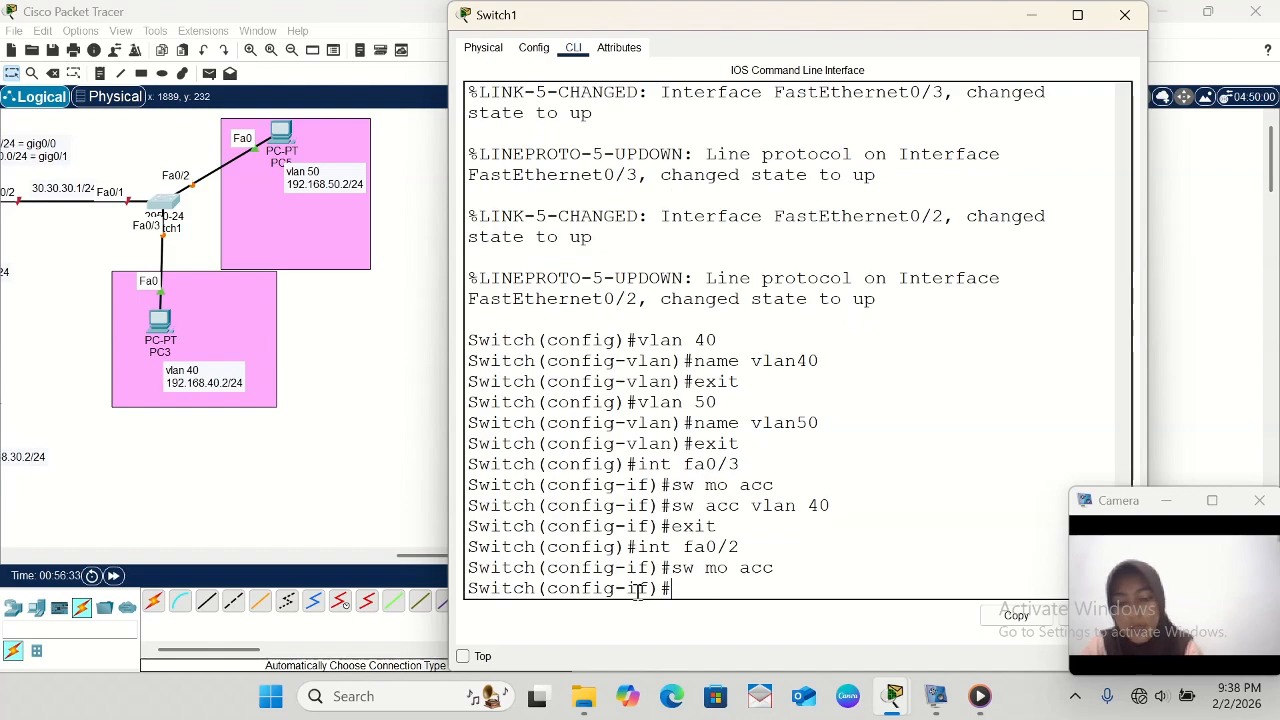
- Assign Switch1's fa0/2 access port to VLAN 50 with sw acc vlan 50 and exit interface configuration
type("sw")
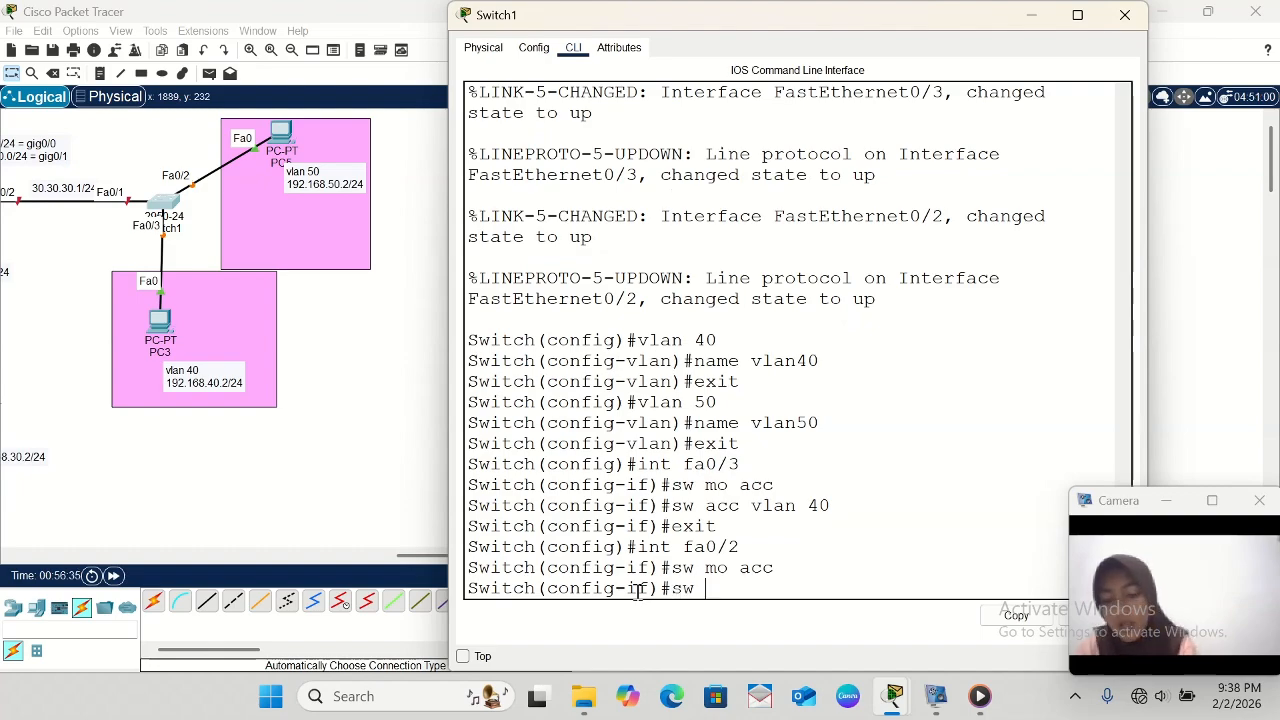
type(" acc vl")
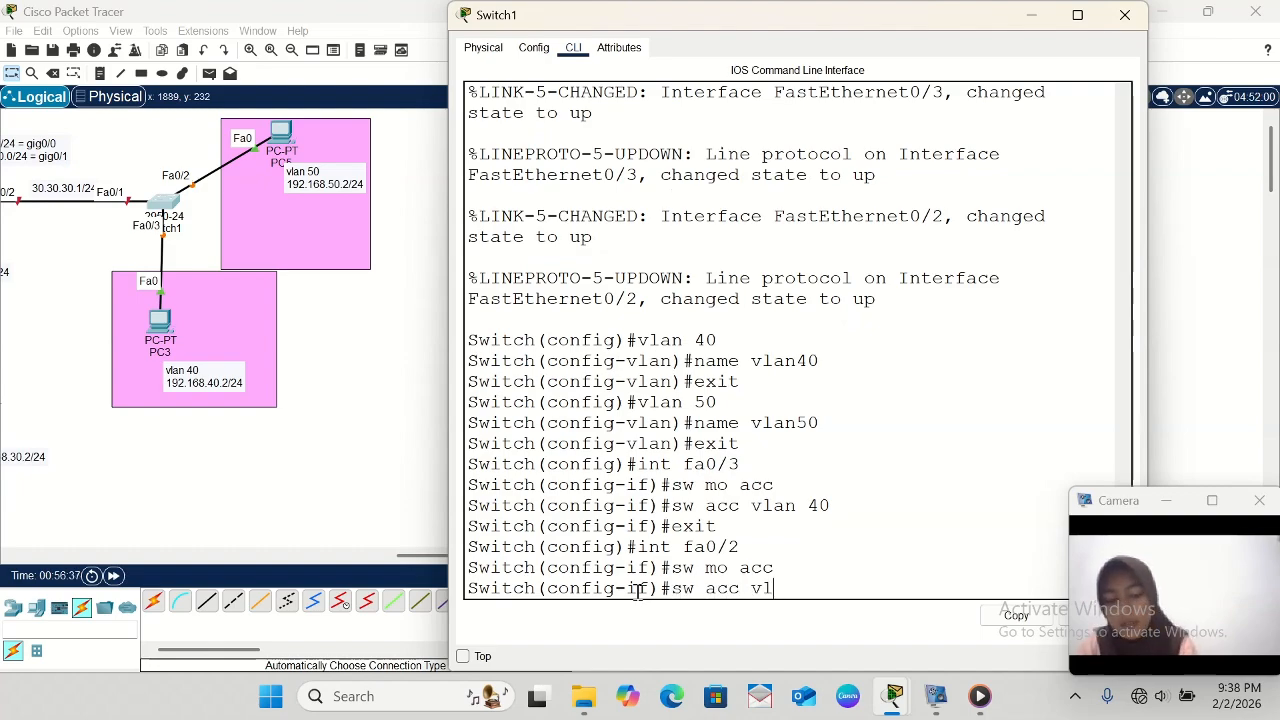
type("an 50")
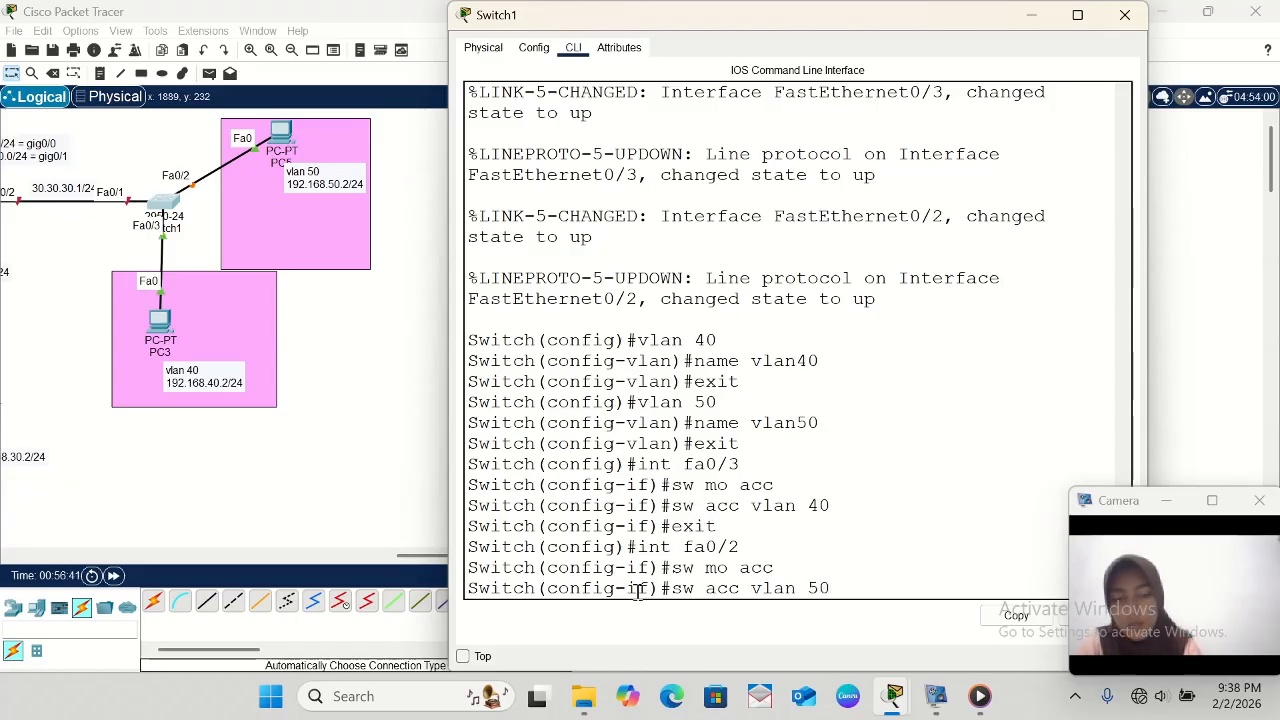
key("Return")
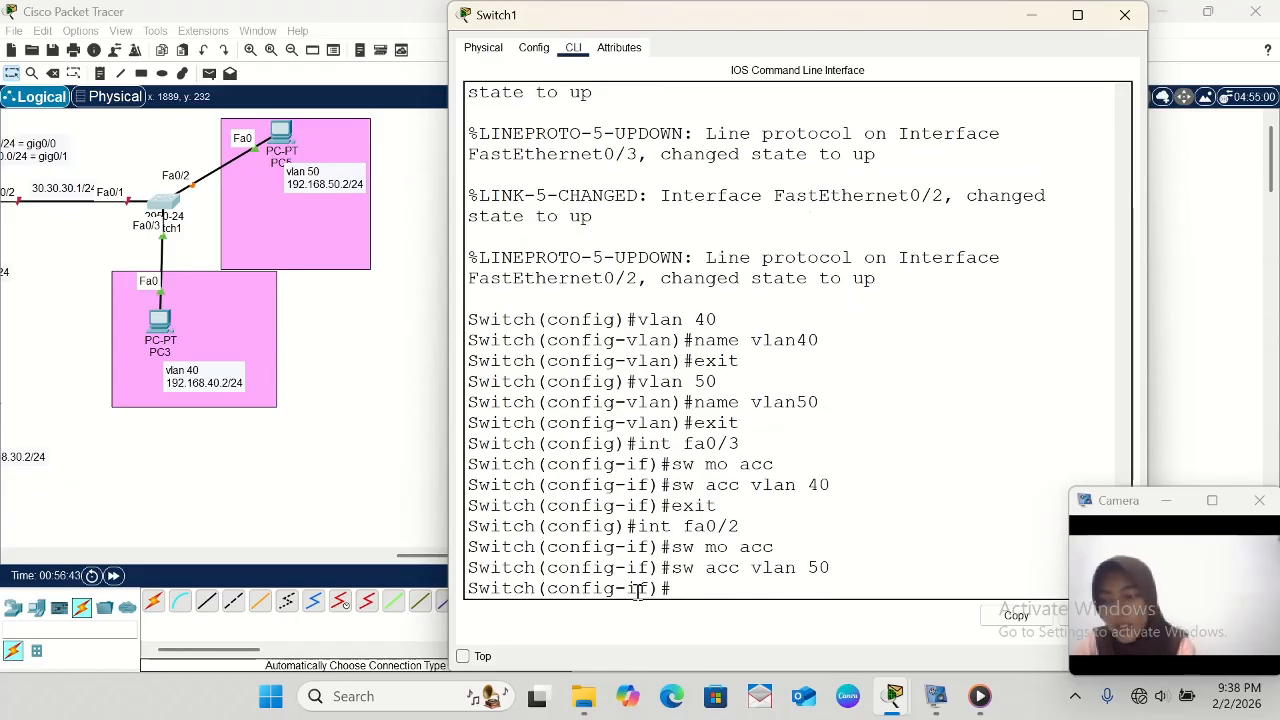
type("exi")
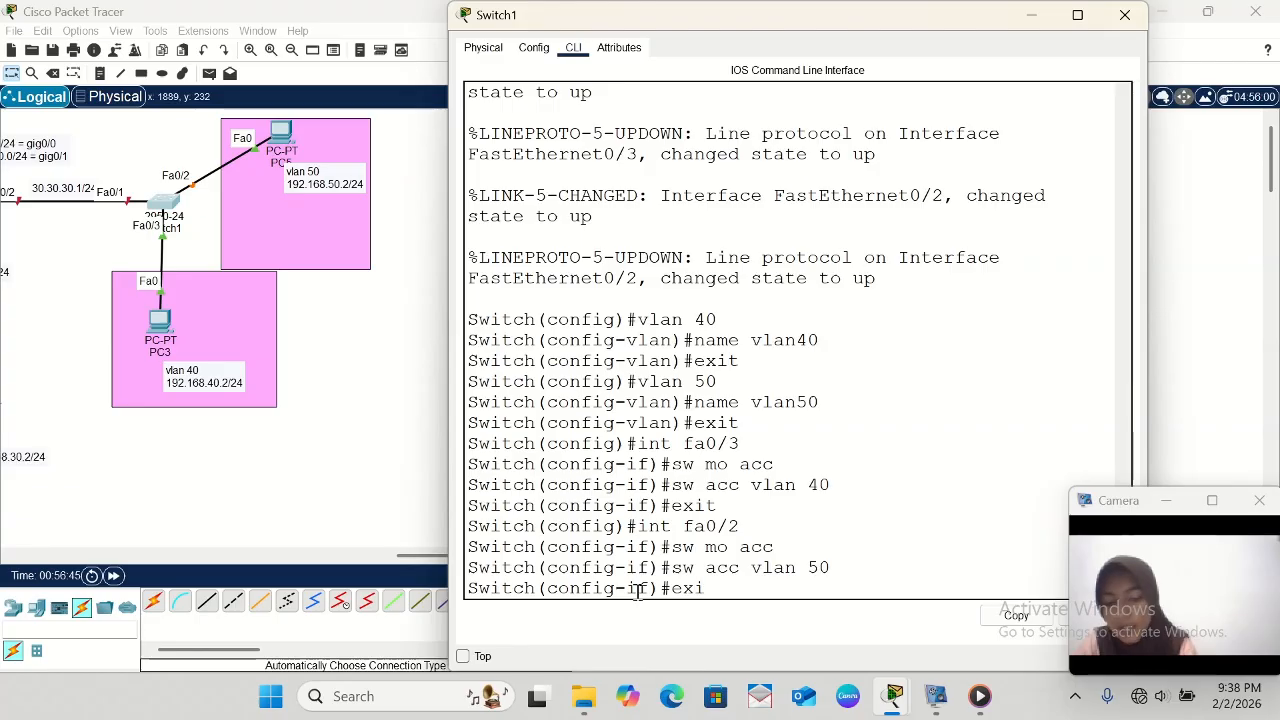
type("t")
key("Return")
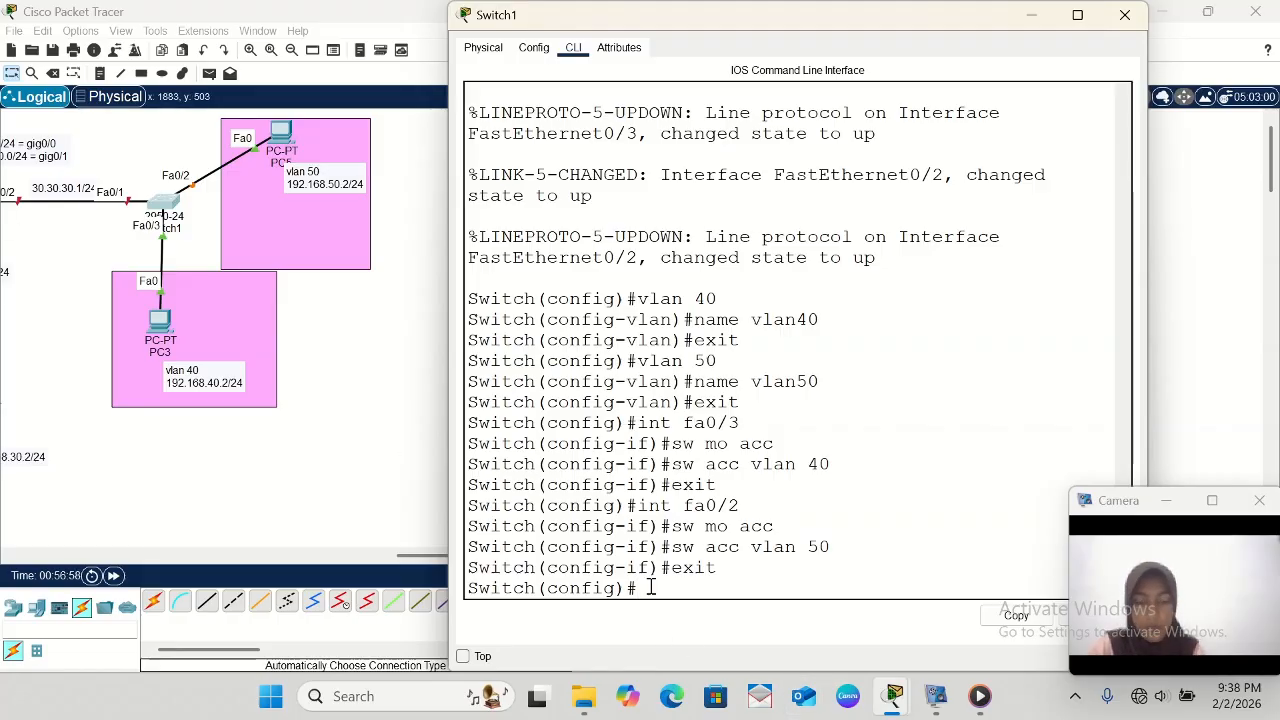
- Enter interface configuration for fa0/1 on Switch1 and set the port to trunk mode with sw mo tr
type("int fa0/2")
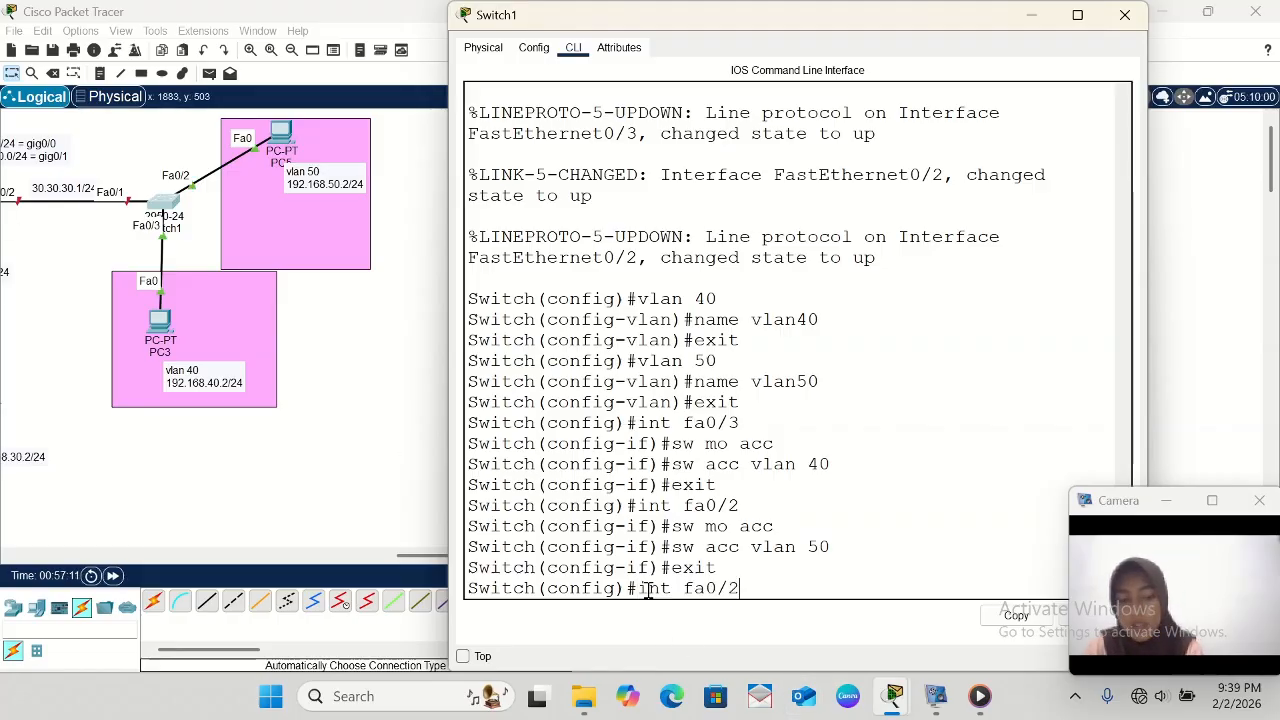
key("BackSpace")
type("1")
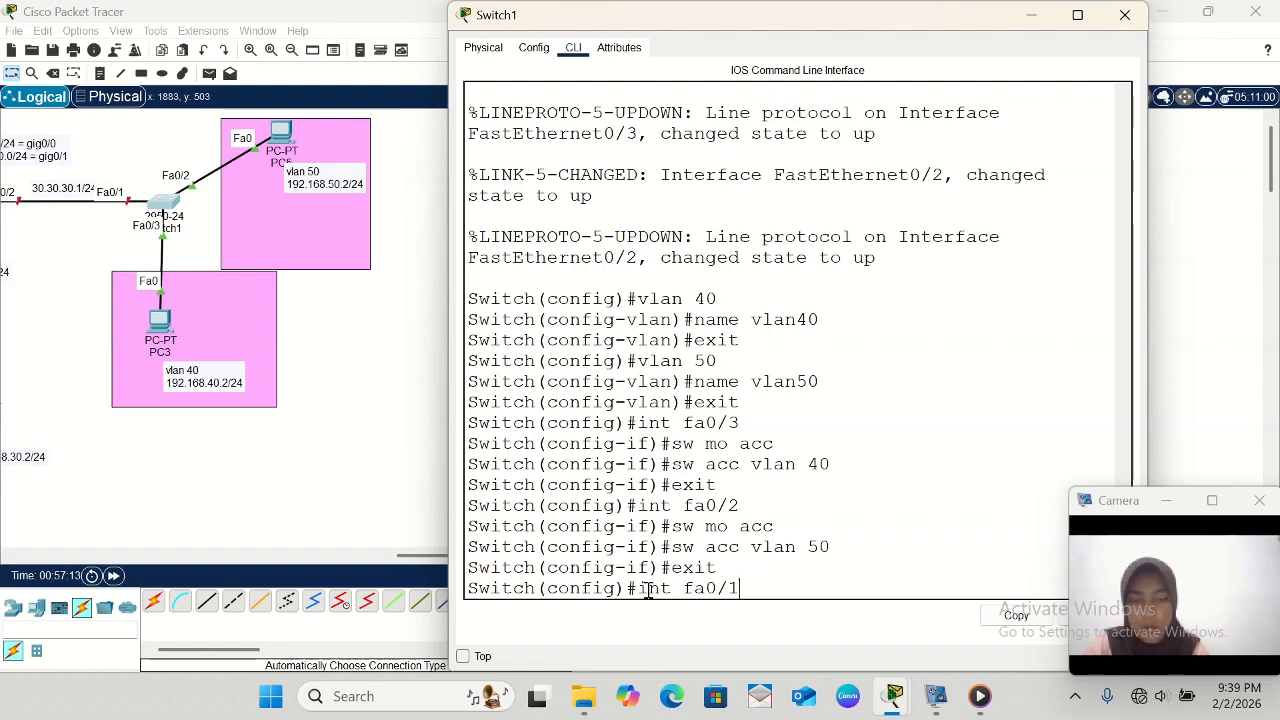
key("Return")
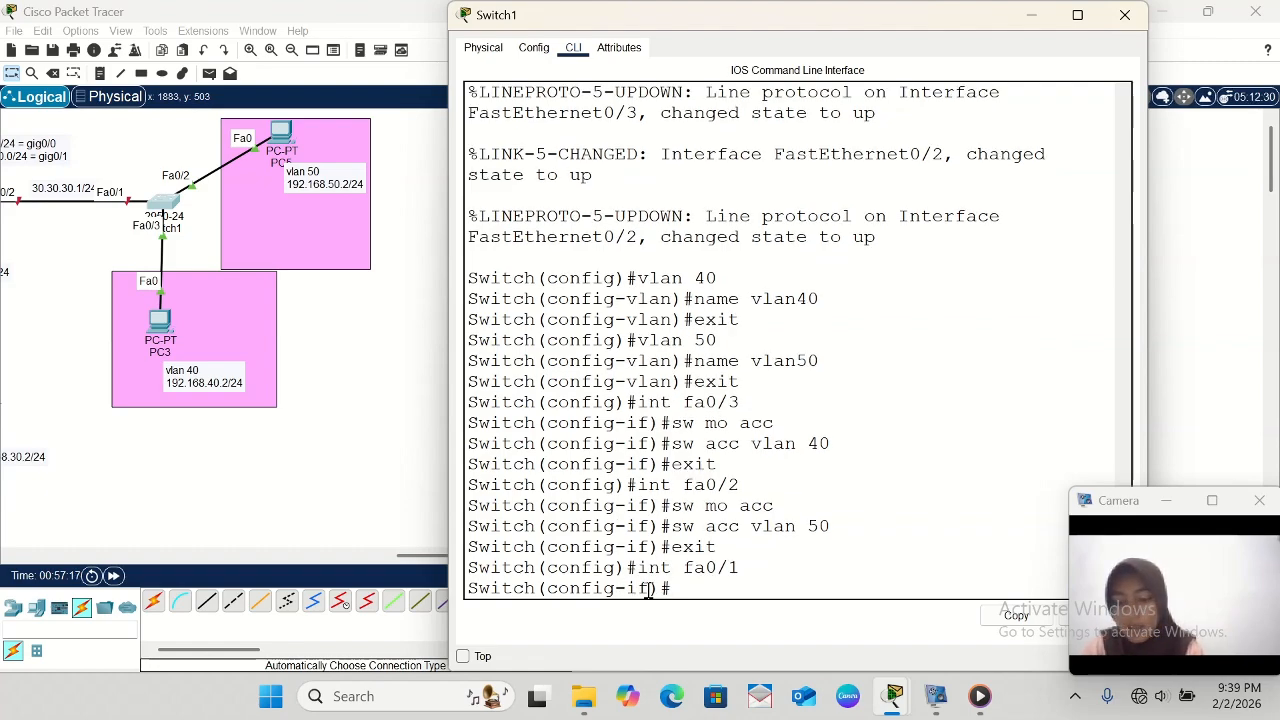
type("sw mo tr")
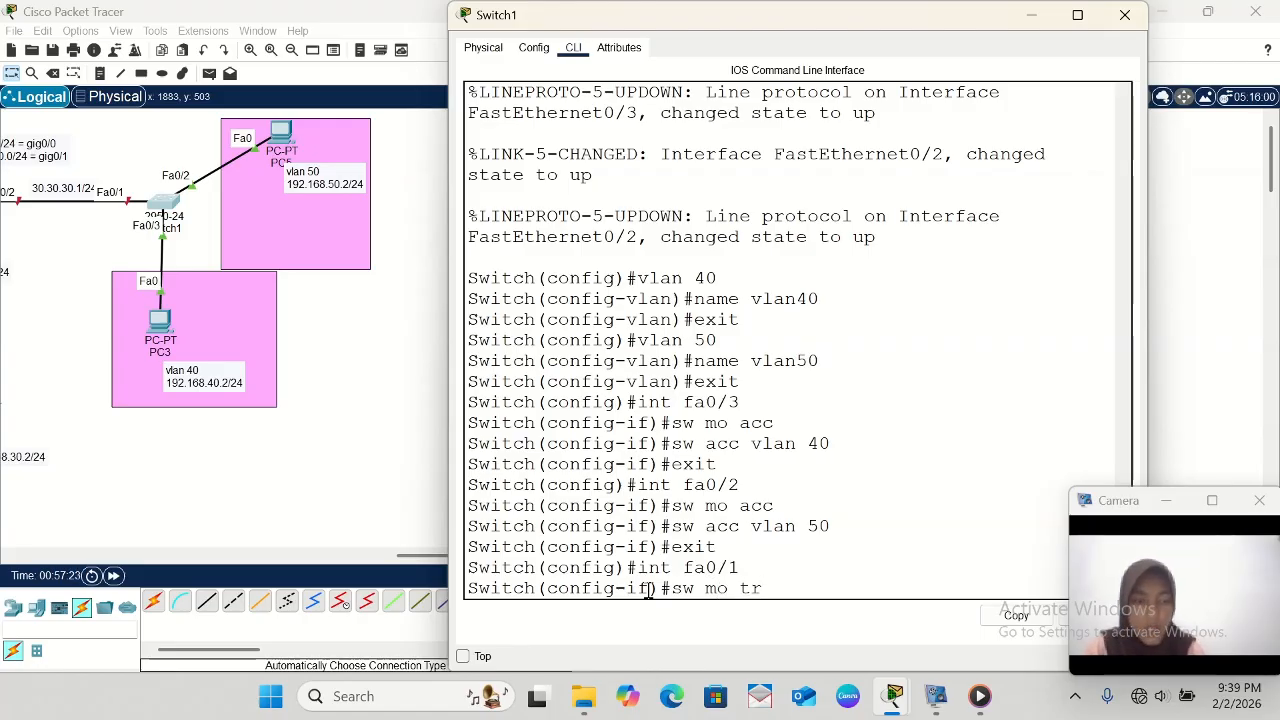
key("Return")
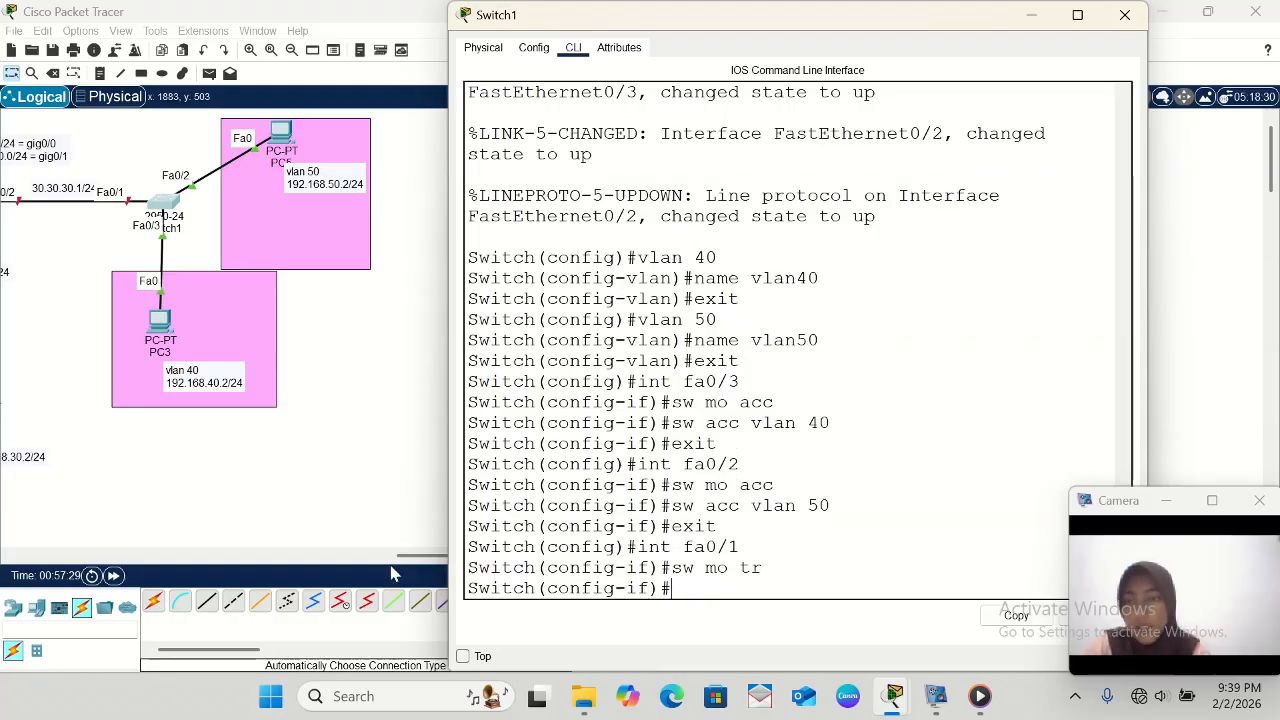
- Open router R-8's command line and enter global configuration mode with ena and conf t
left_click(285, 456)
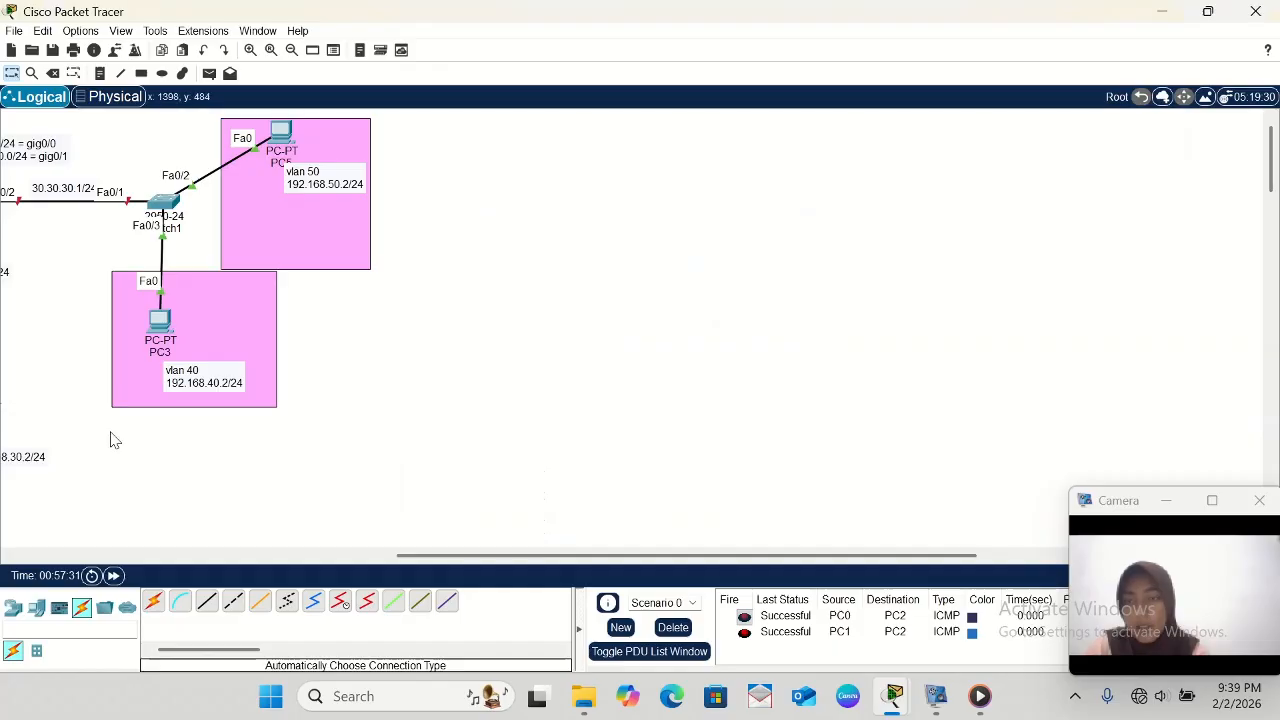
scroll(109, 437, "left", 5)
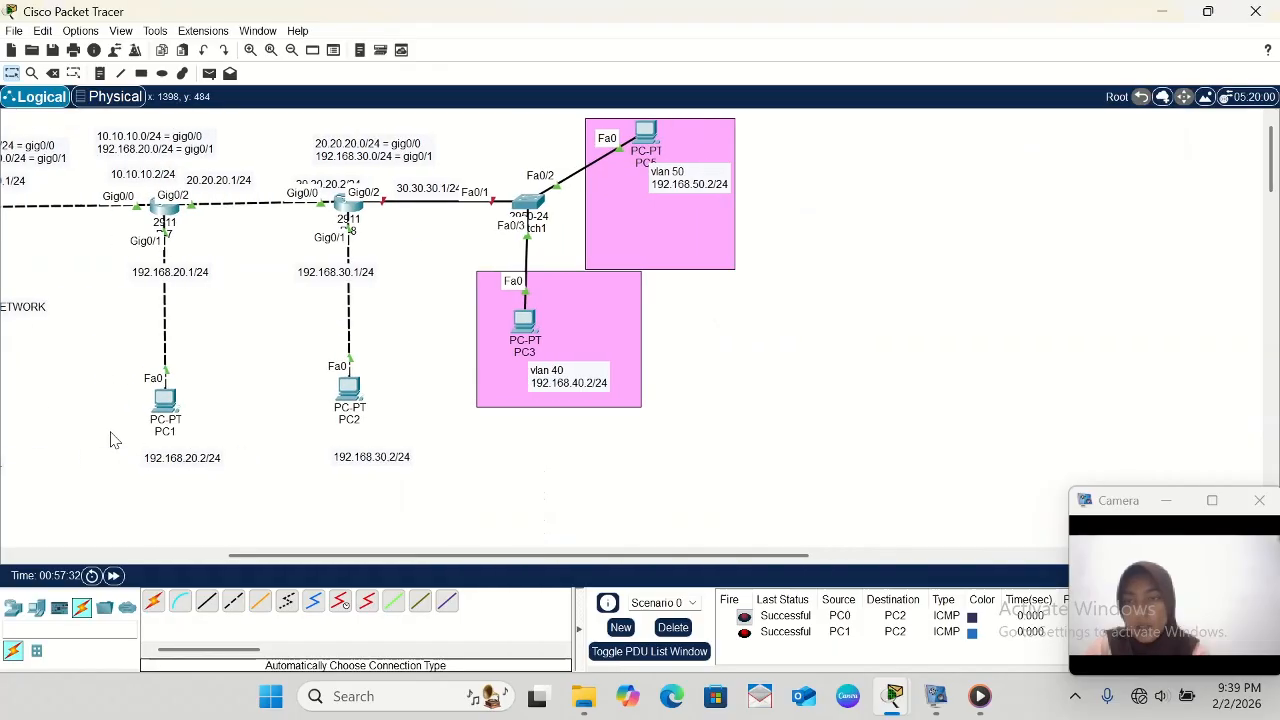
left_click(360, 212)
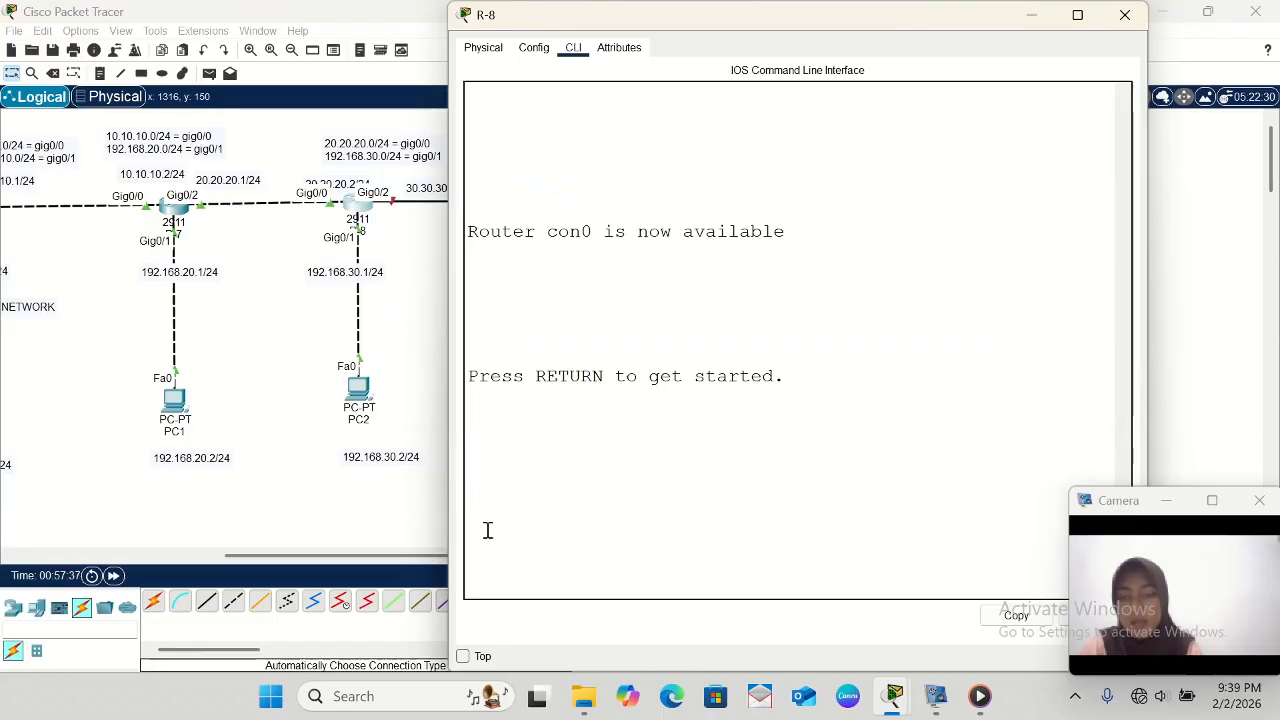
key("Return")
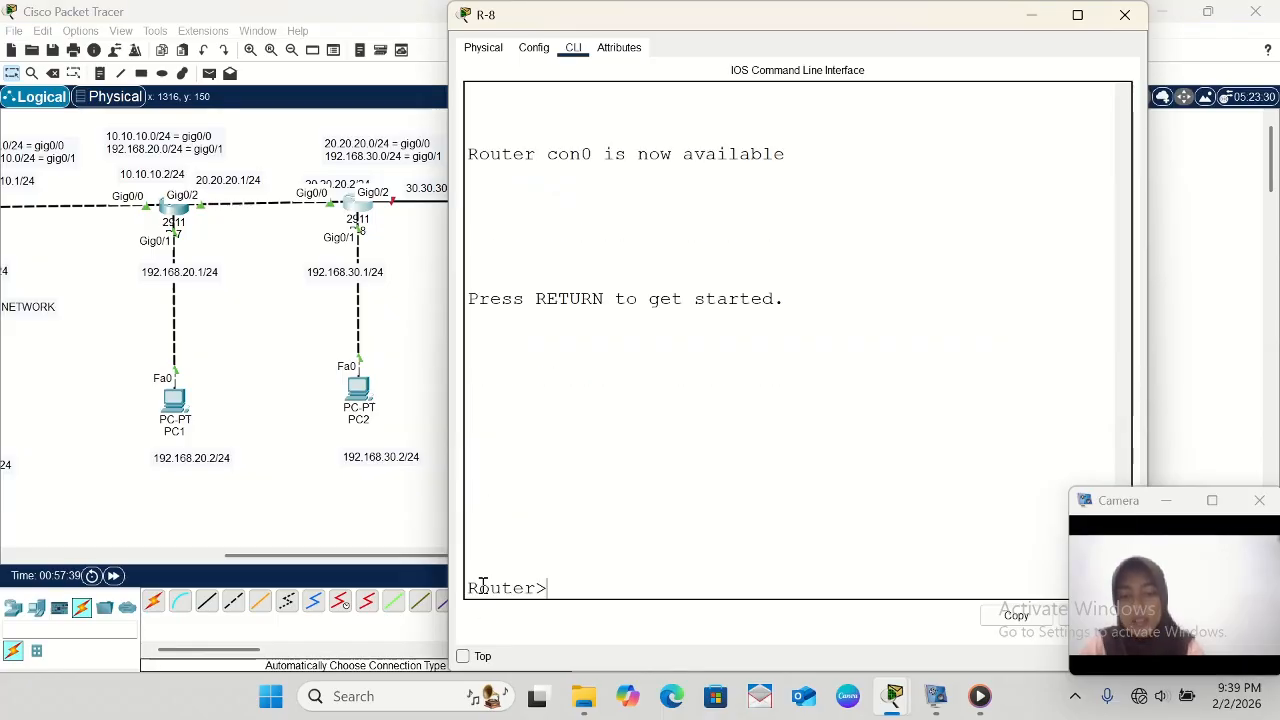
type("ena")
key("Return")
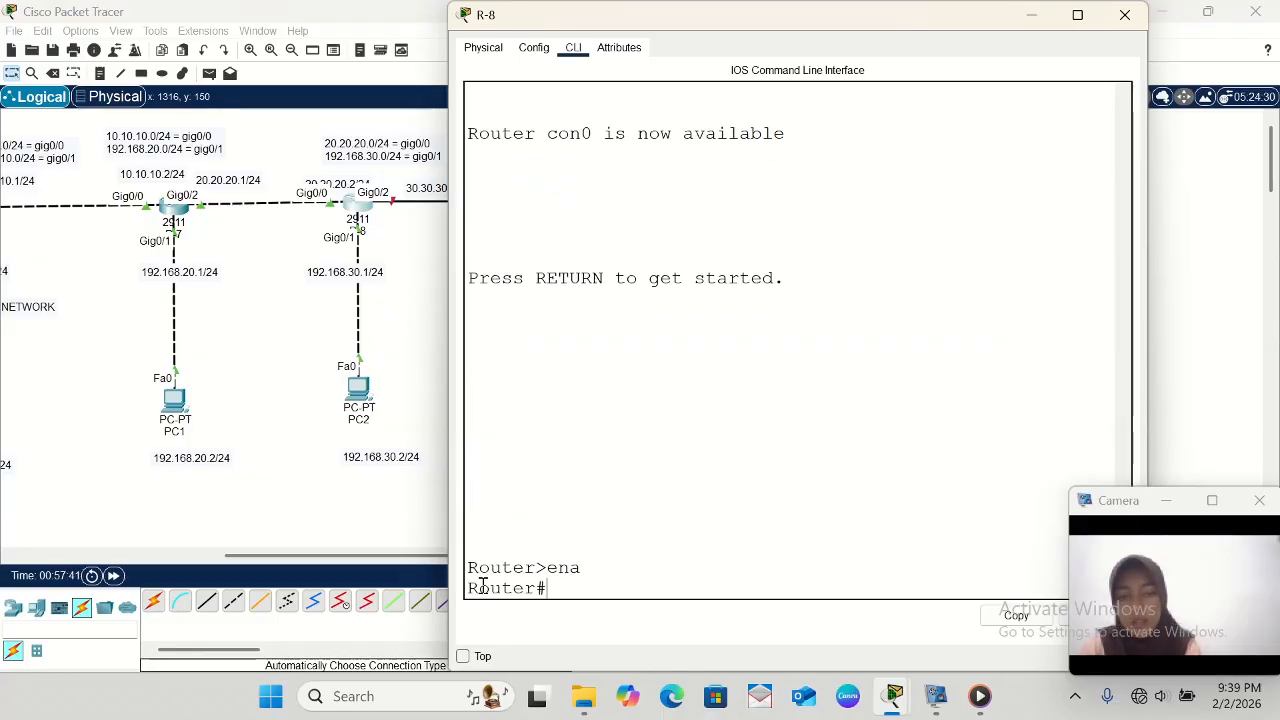
type("conf t")
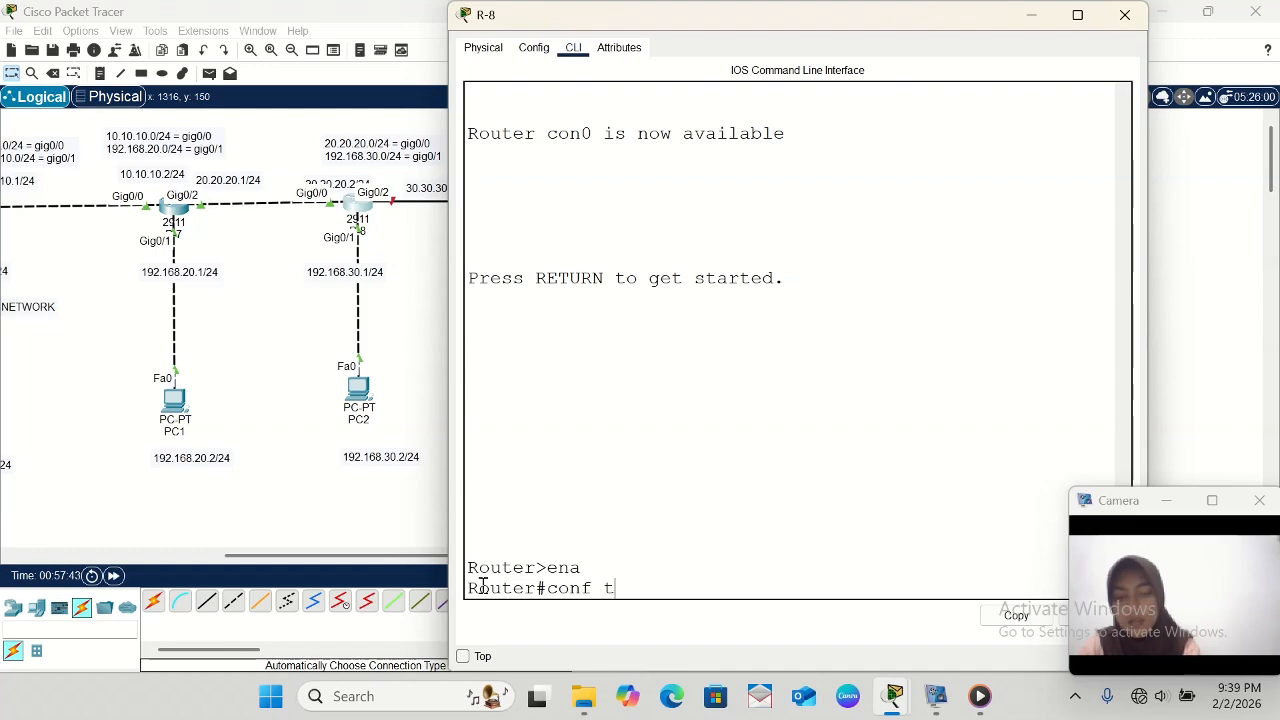
key("Return")
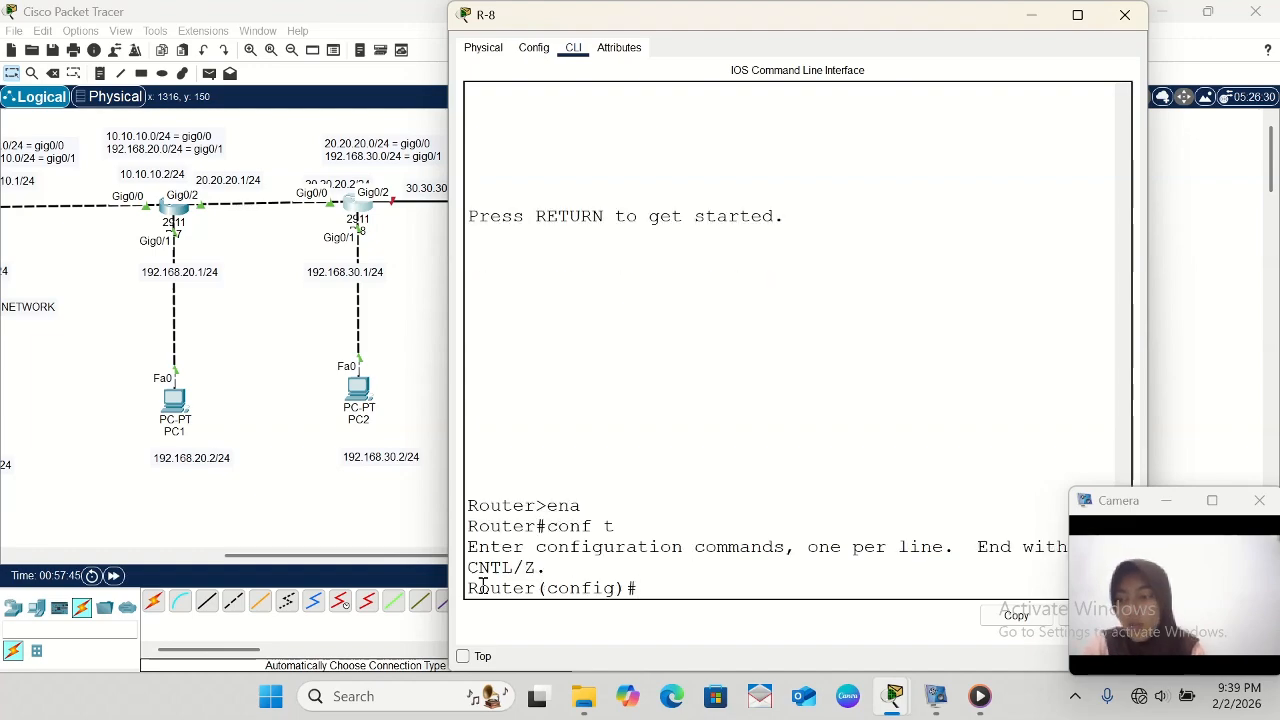
- Enter interface configuration for gig0/2 on R-8 and enable the interface with no sh
type("int")
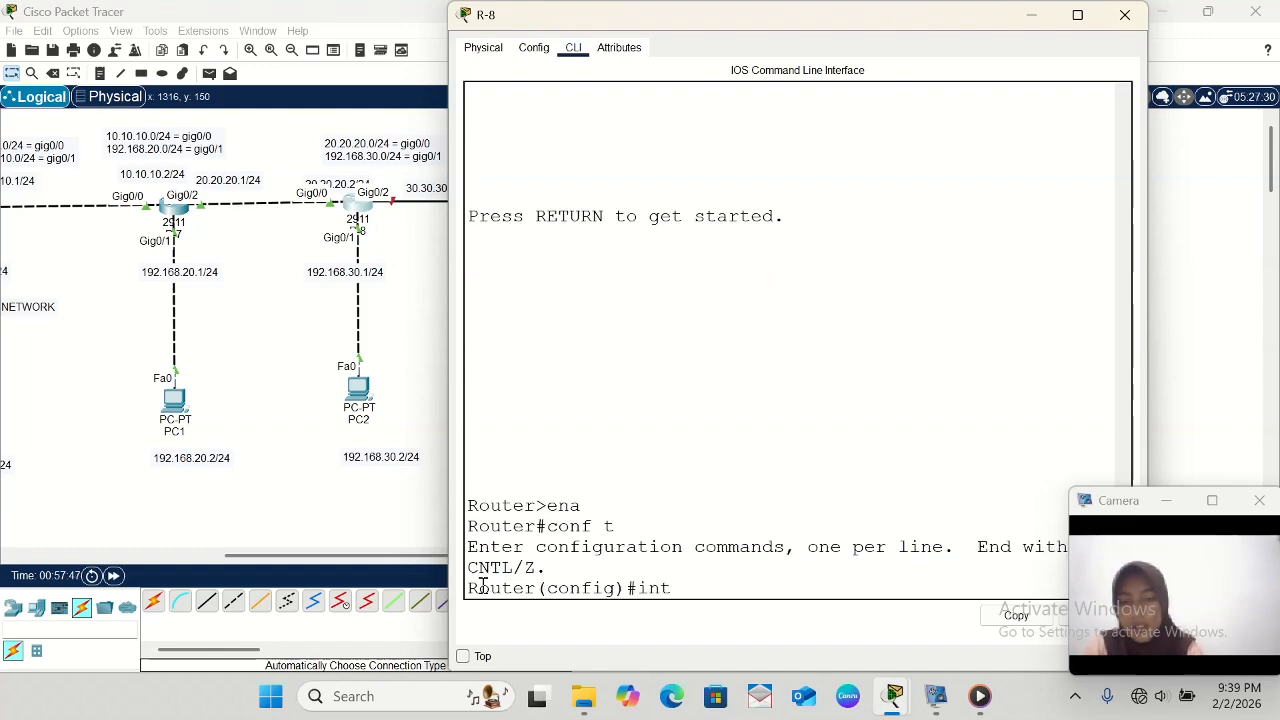
type(" fa")
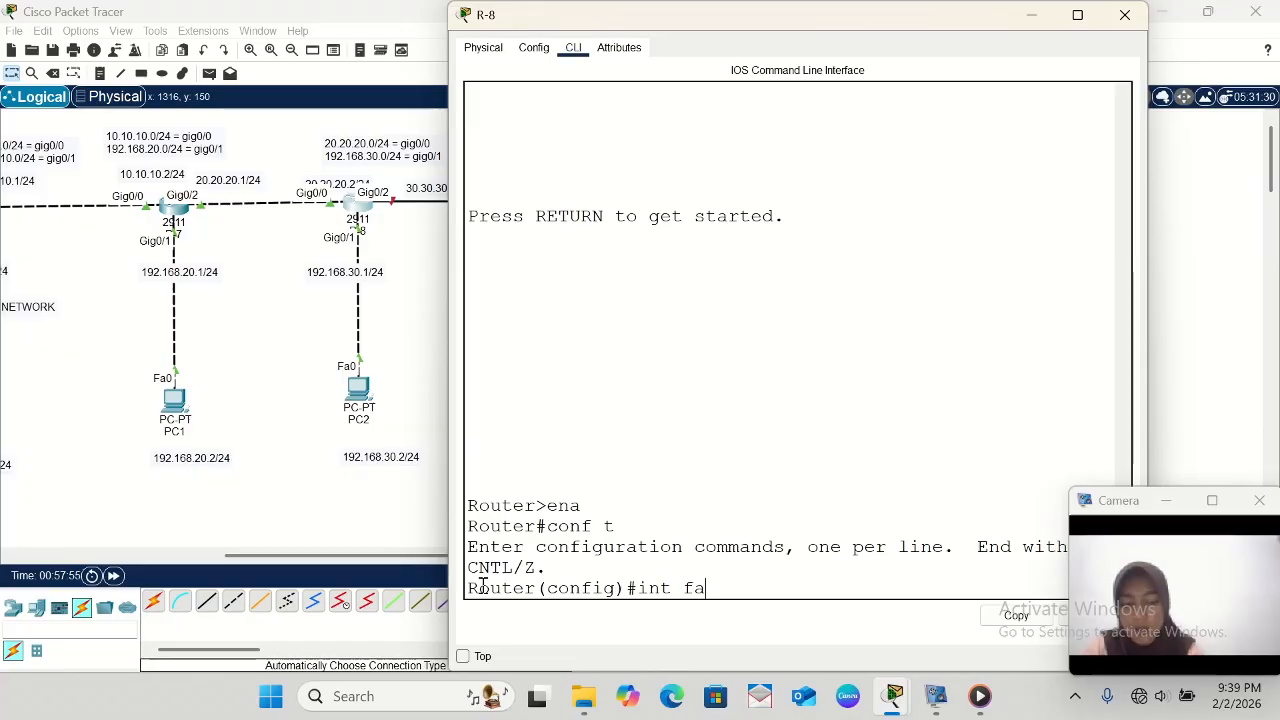
key("BackSpace")
key("BackSpace")
type("gi")
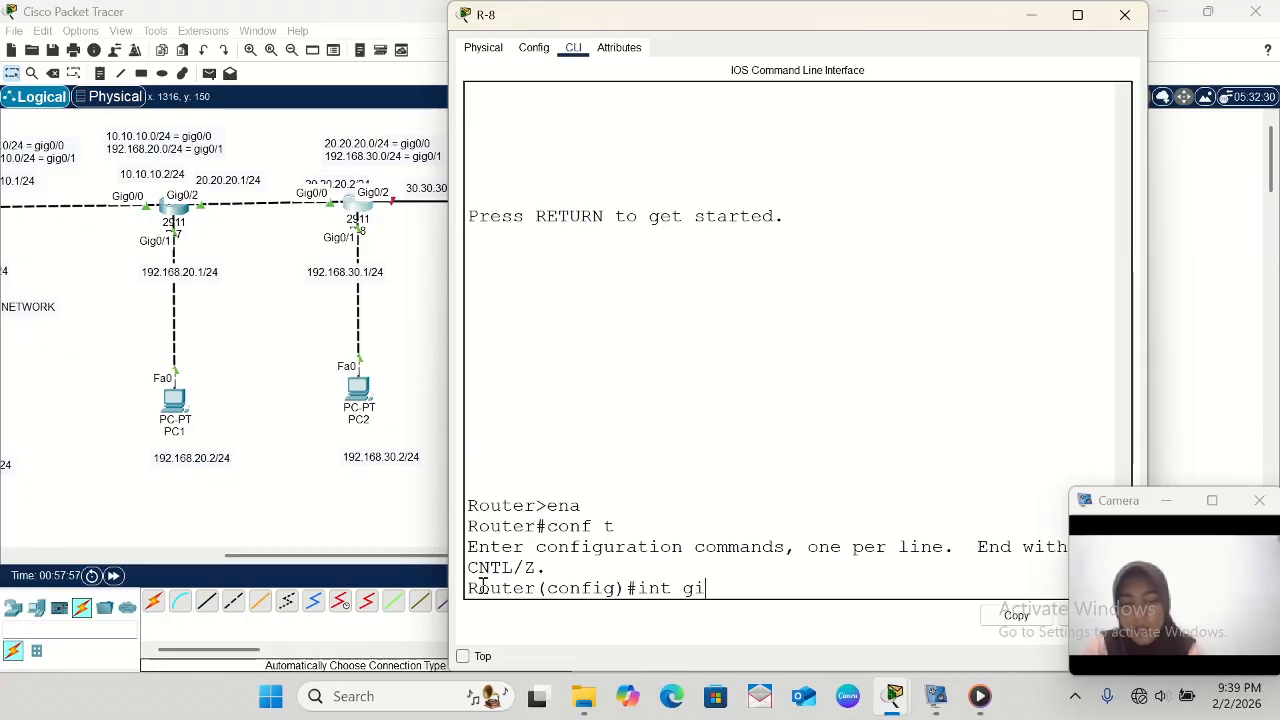
type("g0/2")
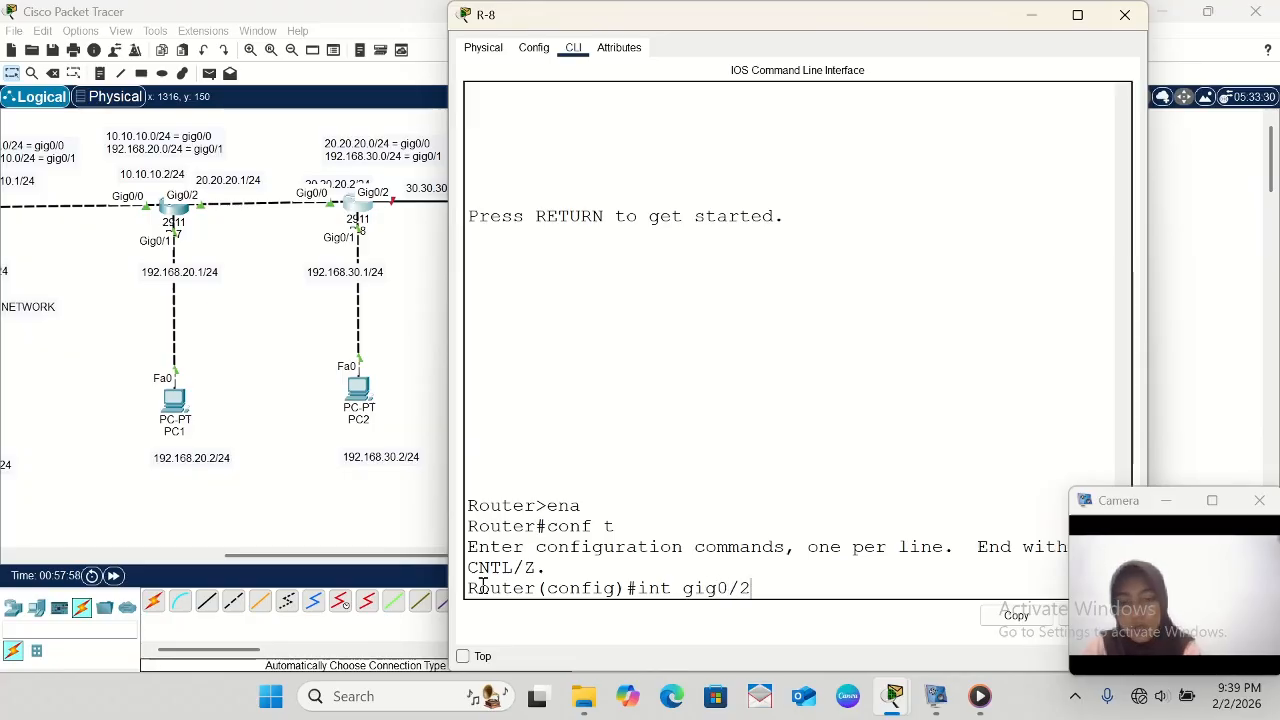
key("Return")
type("no")
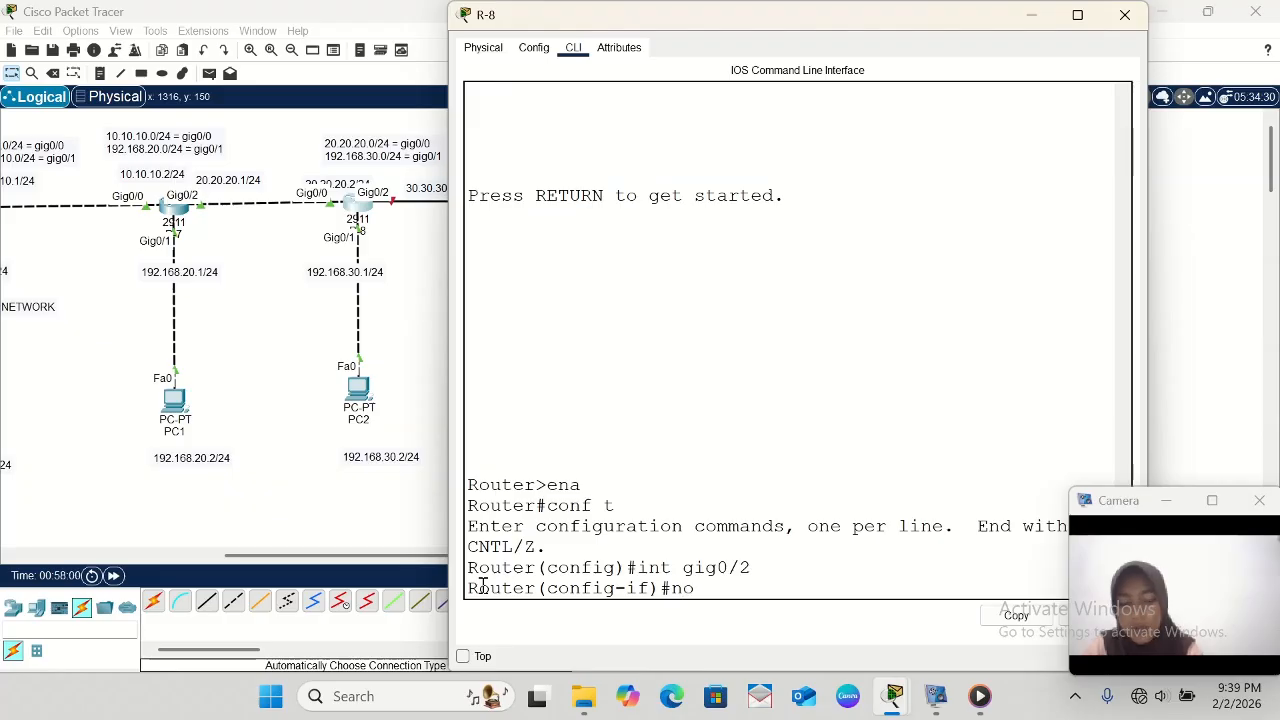
type(" sh")
key("Return")
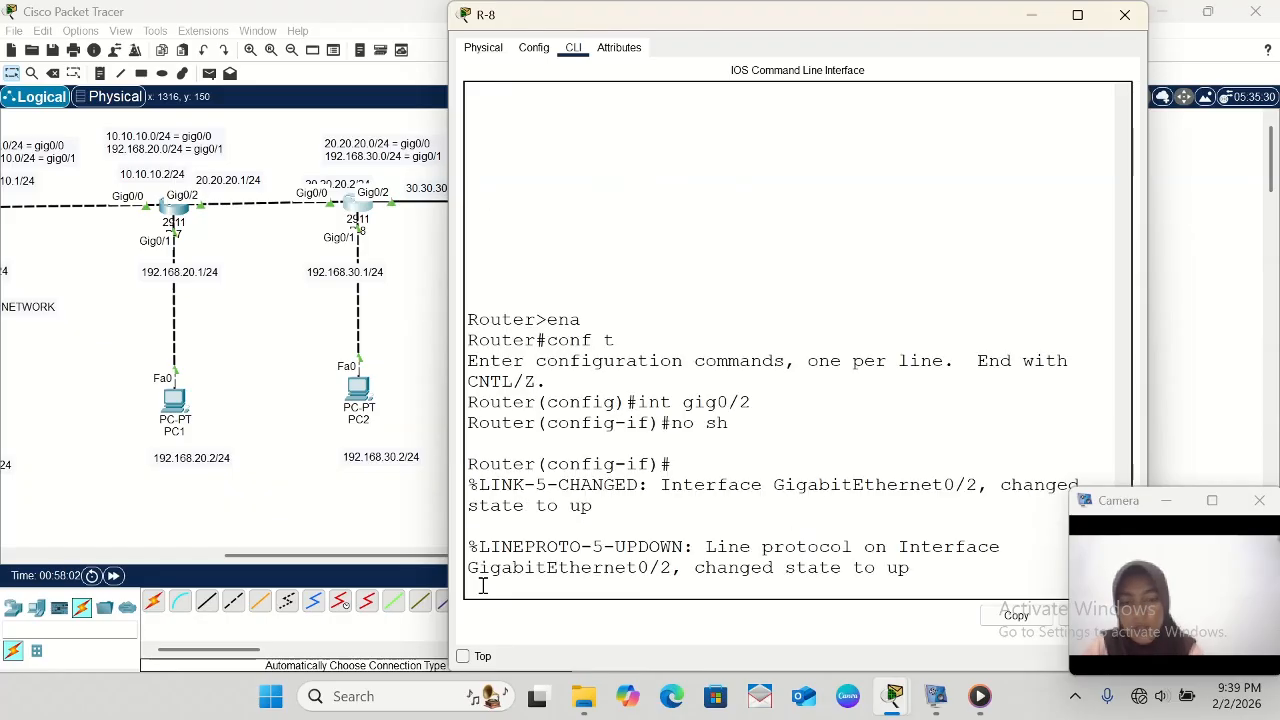
key("Return")
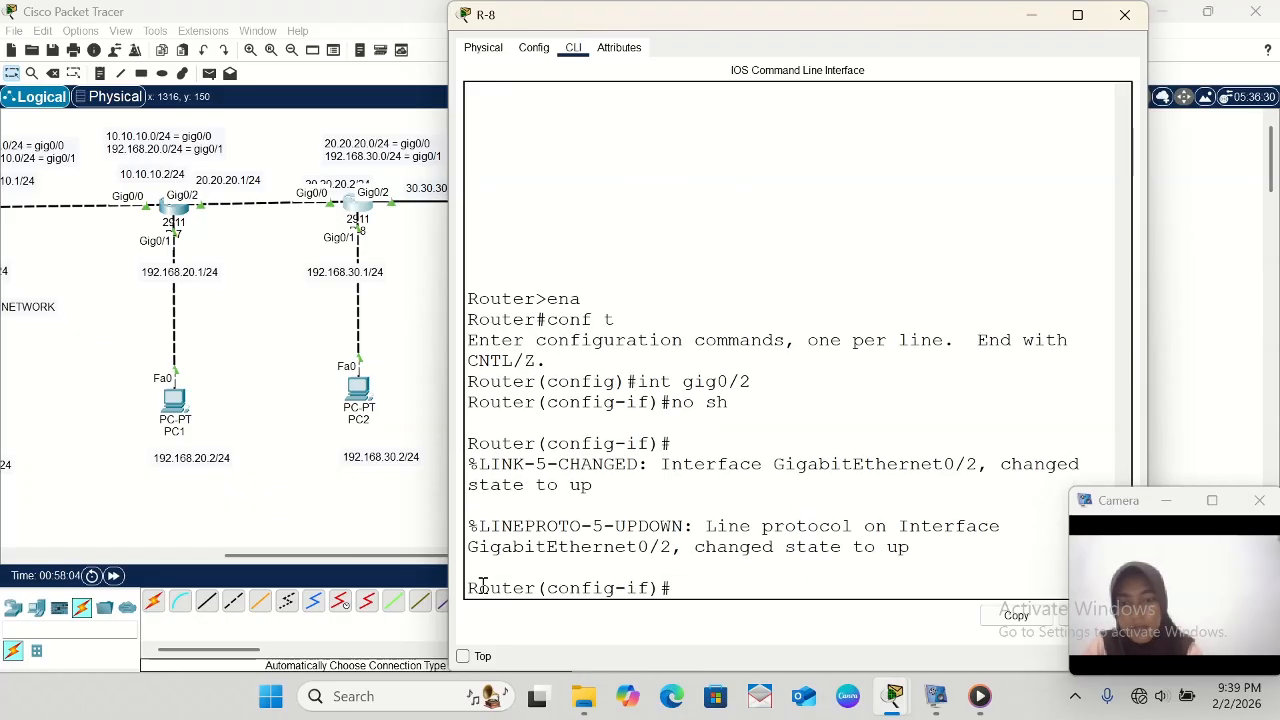
- Assign R-8's gig0/2 the address 30.30.30.1 with mask 255.255.255.0 and exit interface configuration
scroll(233, 331, "right", 5)
scroll(233, 331, "left", 1)
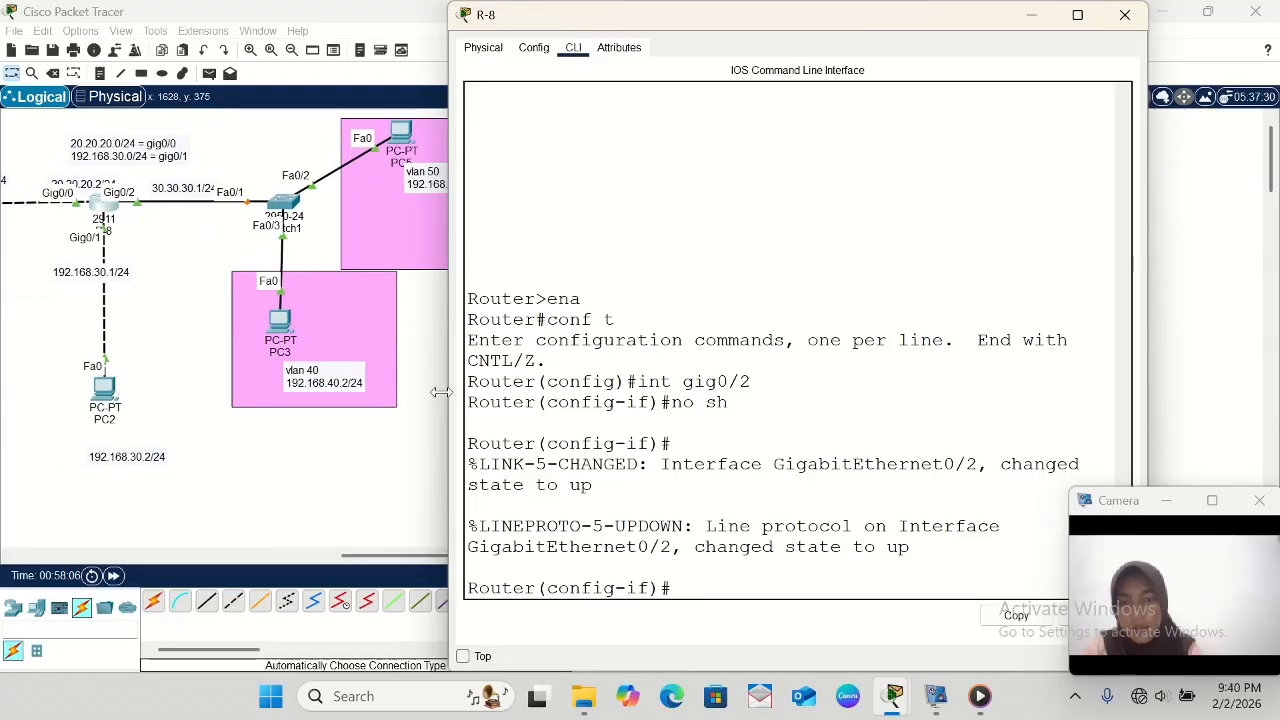
type("ip a")
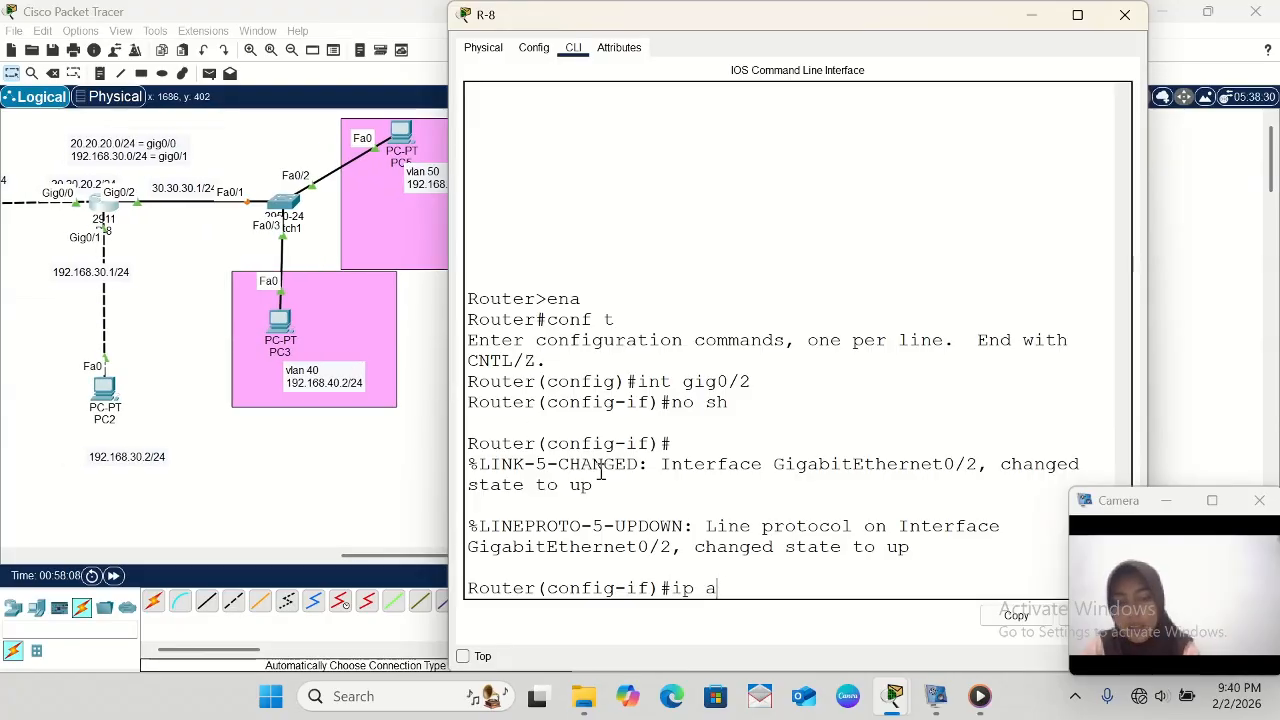
type("dd 3")
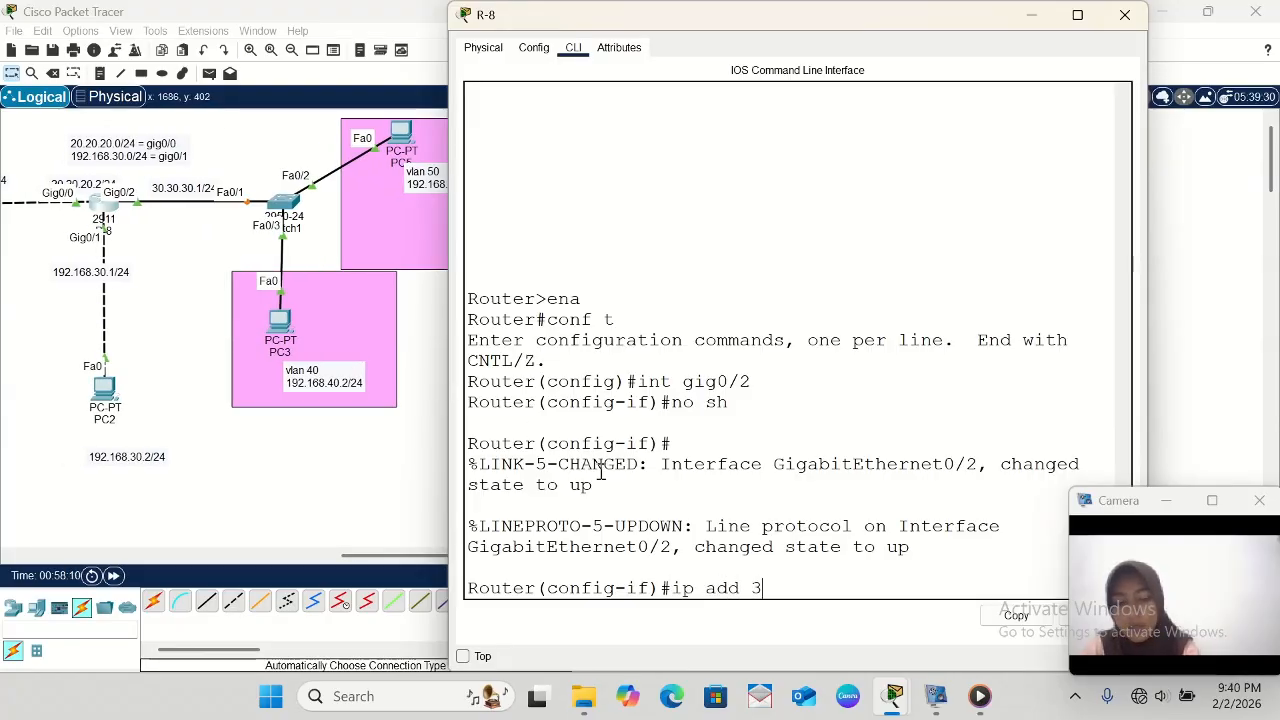
type("0.30.")
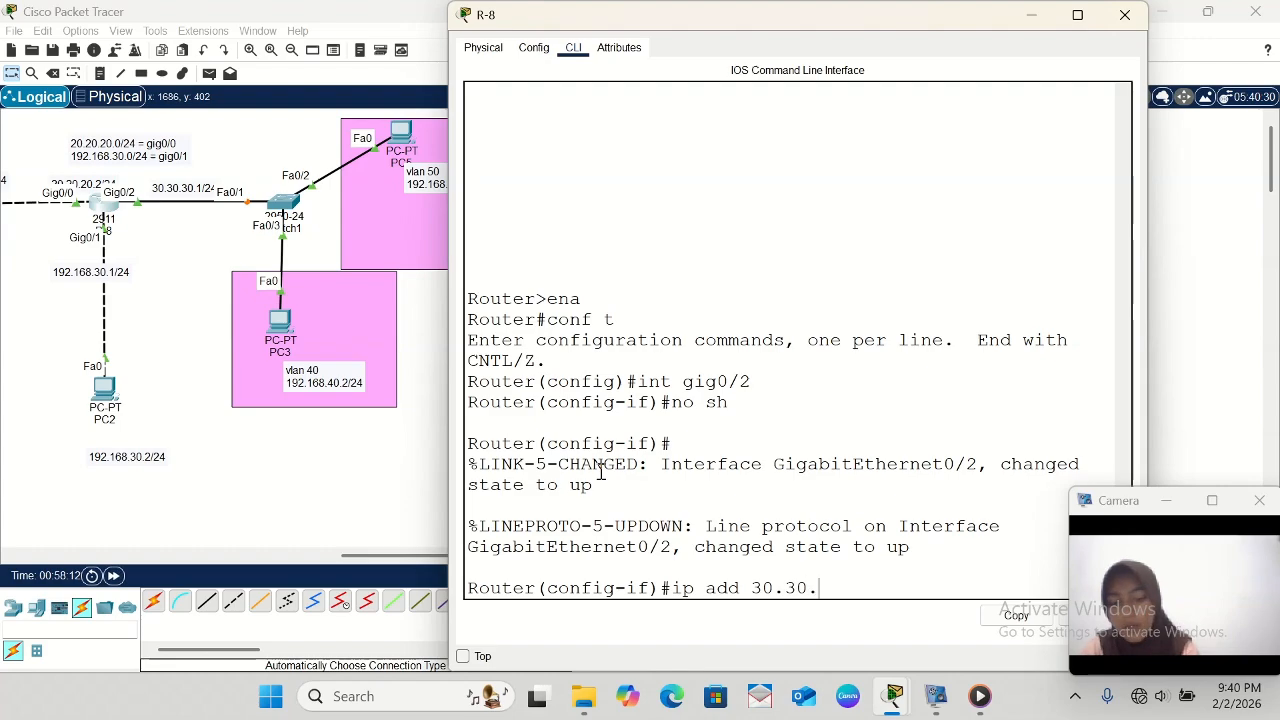
type("30.")
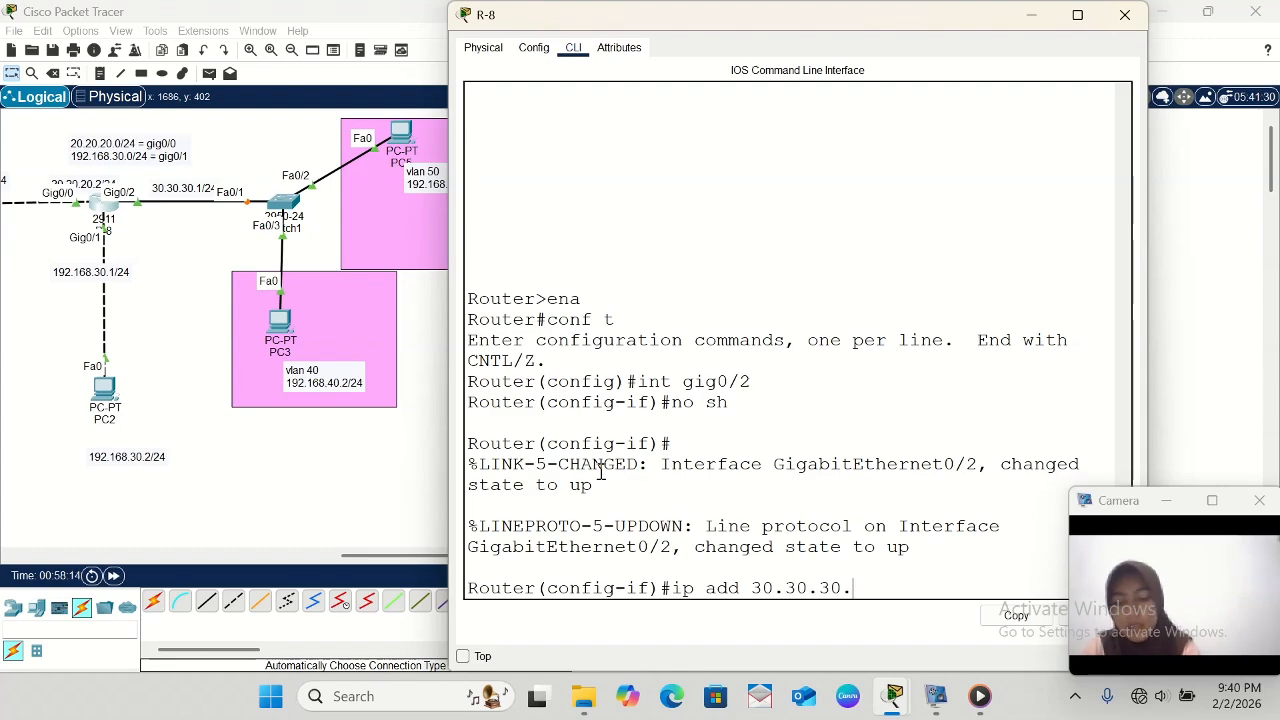
type("1")
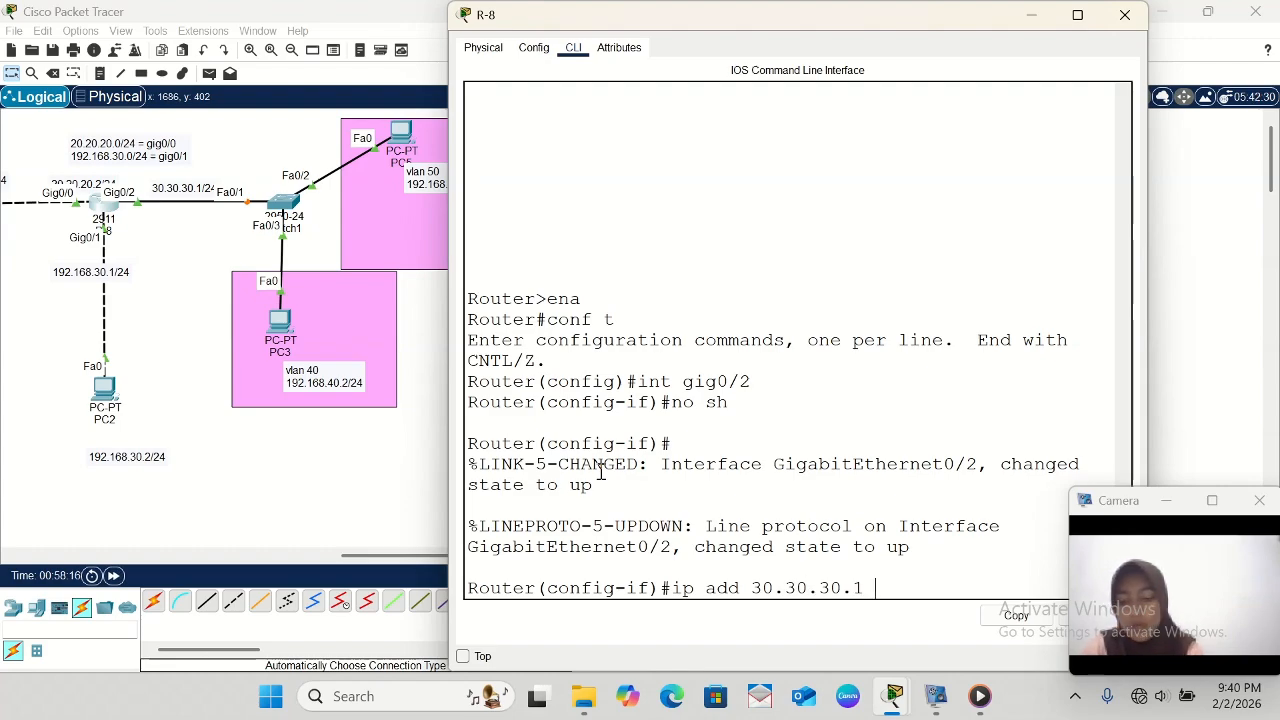
type(" 255.2")
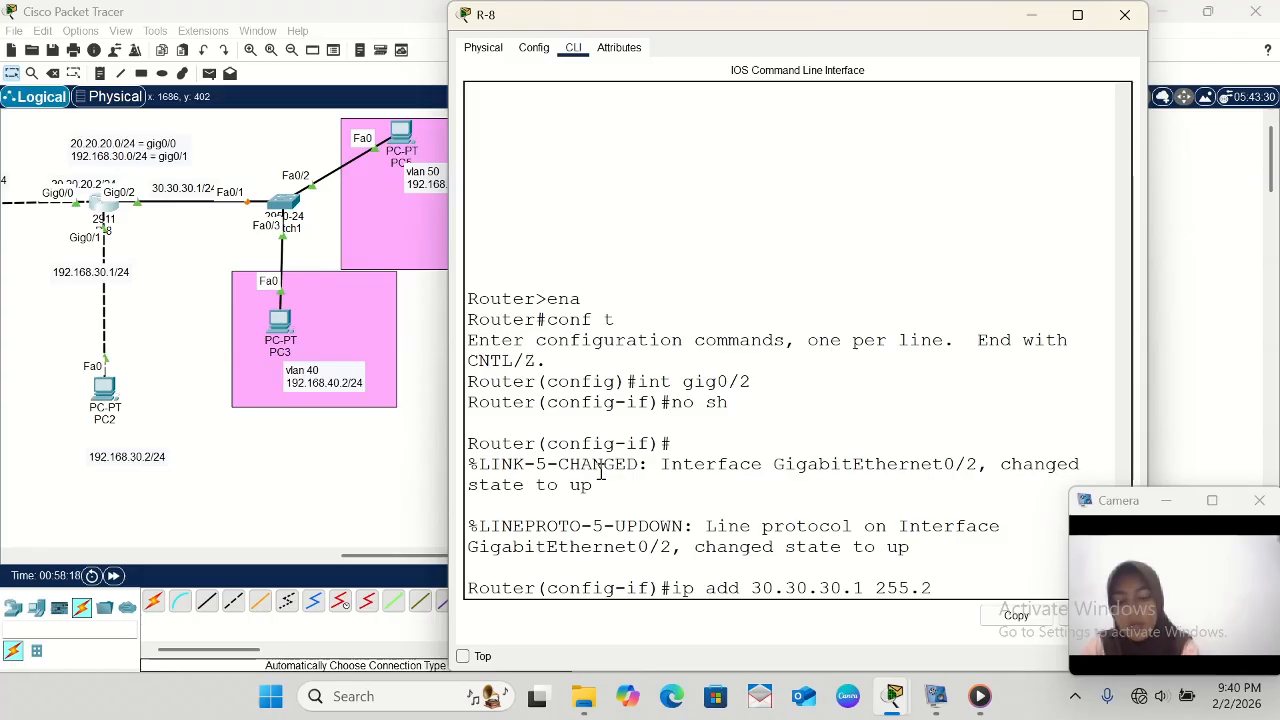
type("55.255.25")
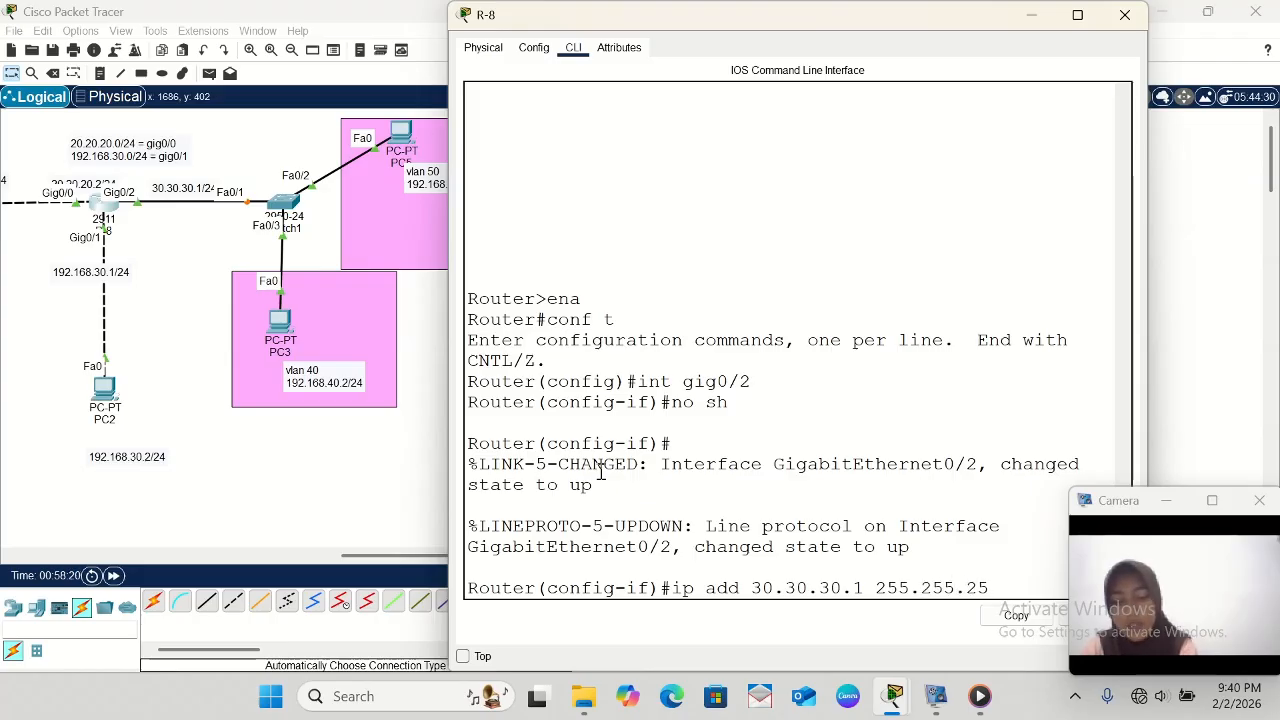
type(".0")
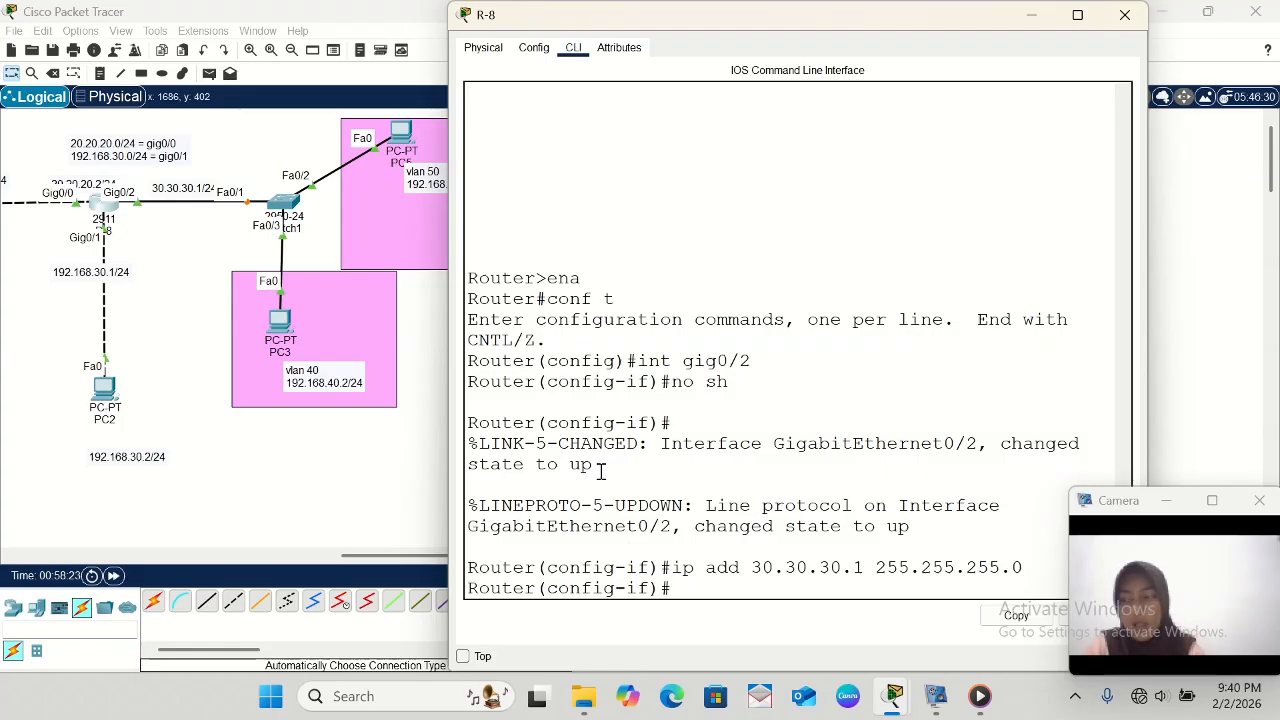
type("exio")
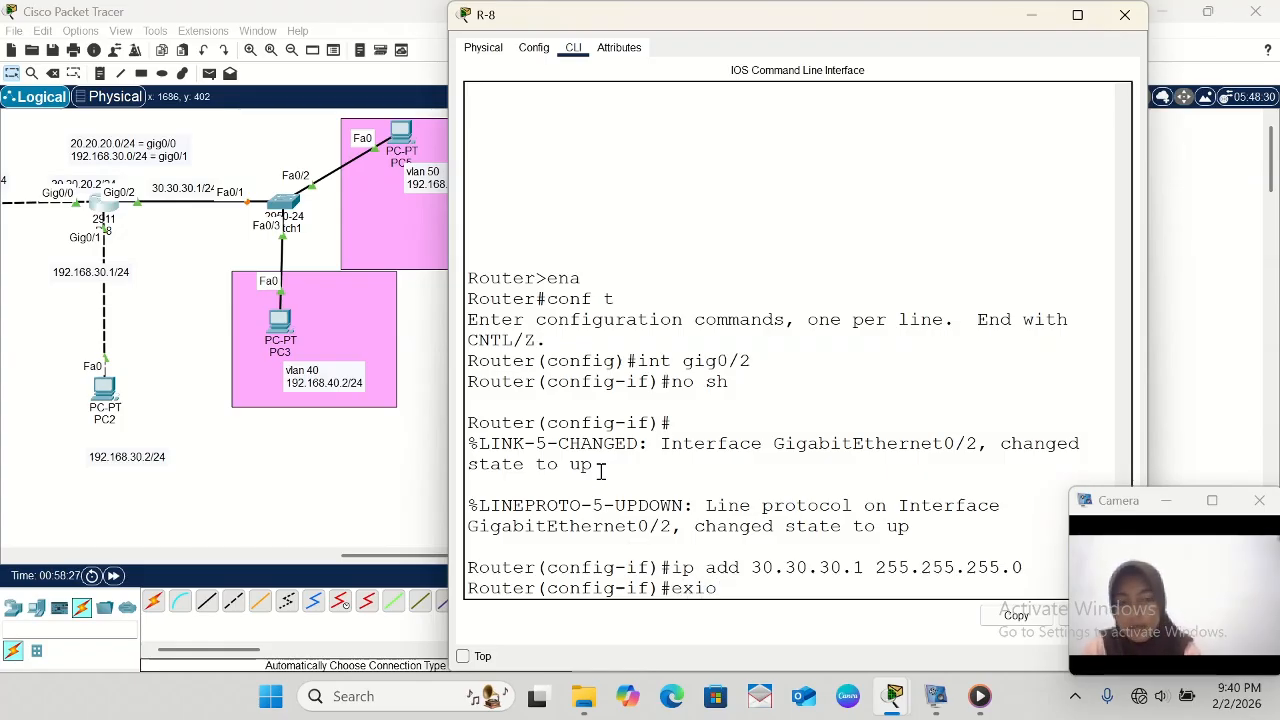
key("BackSpace")
type("t")
key("Return")
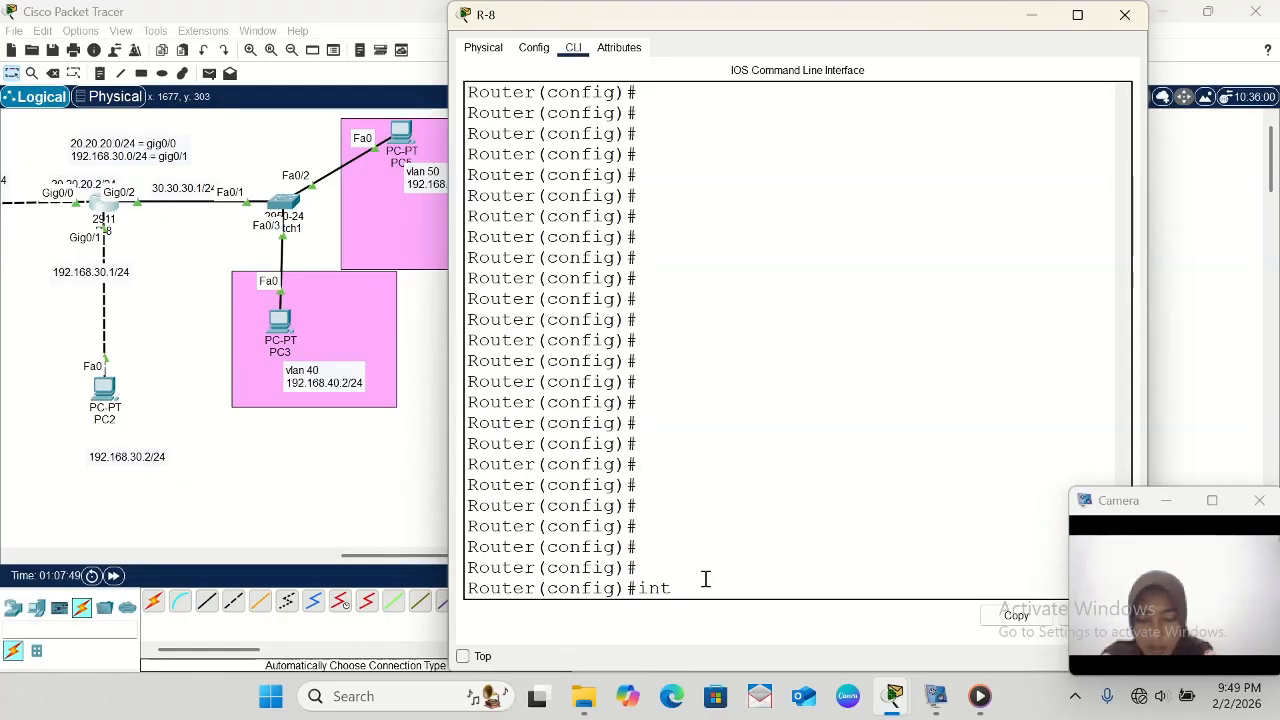
- Create the VLAN 40 subinterface on R-8 with int gig0/2.40
type("gig")
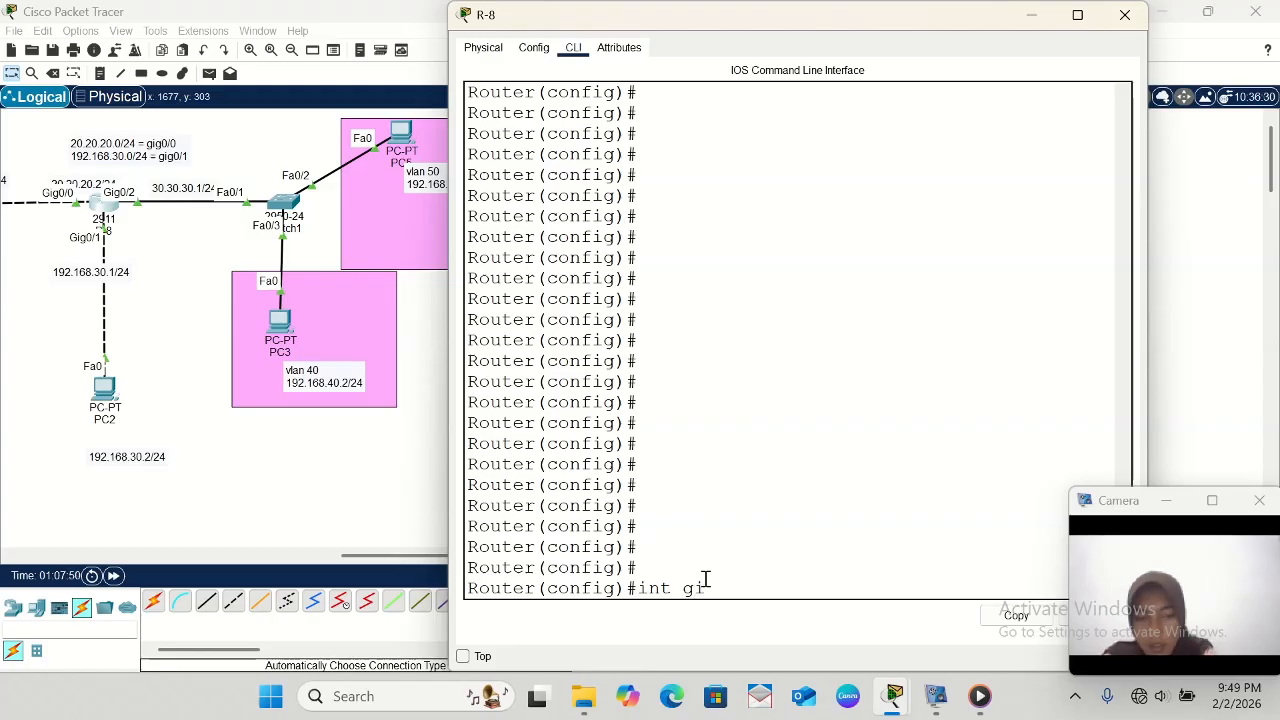
type("0/")
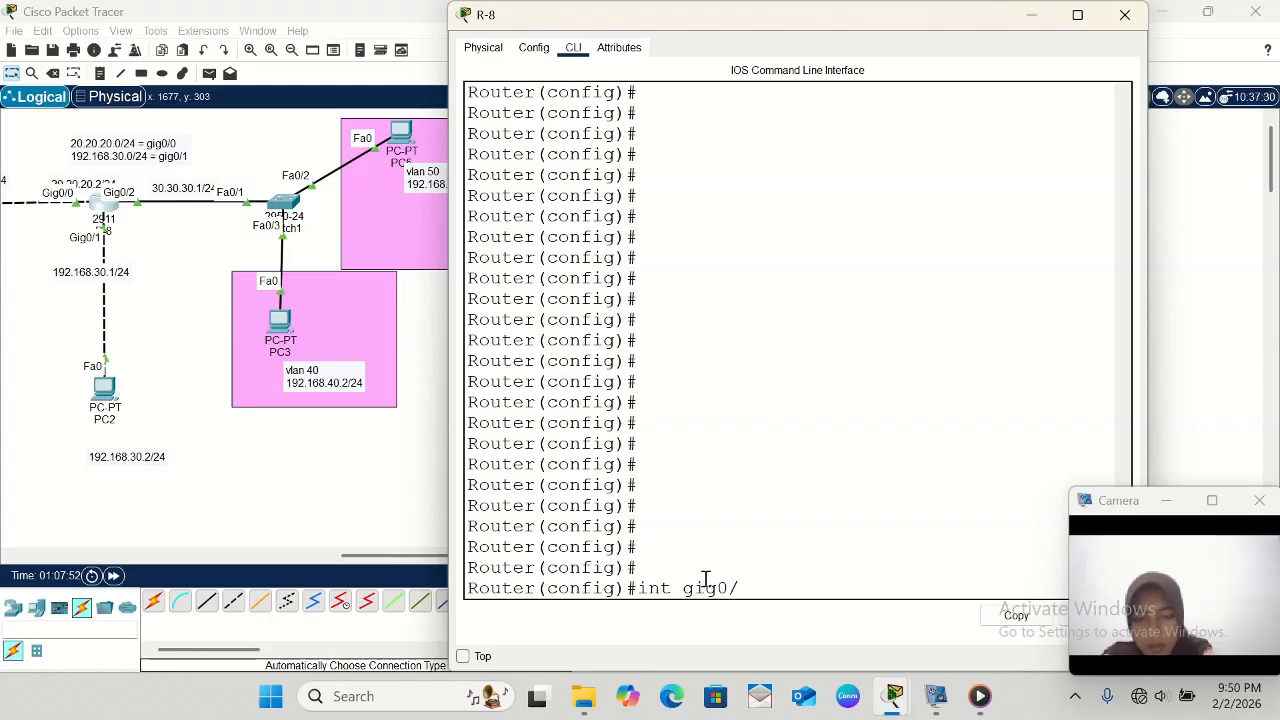
type("2.40")
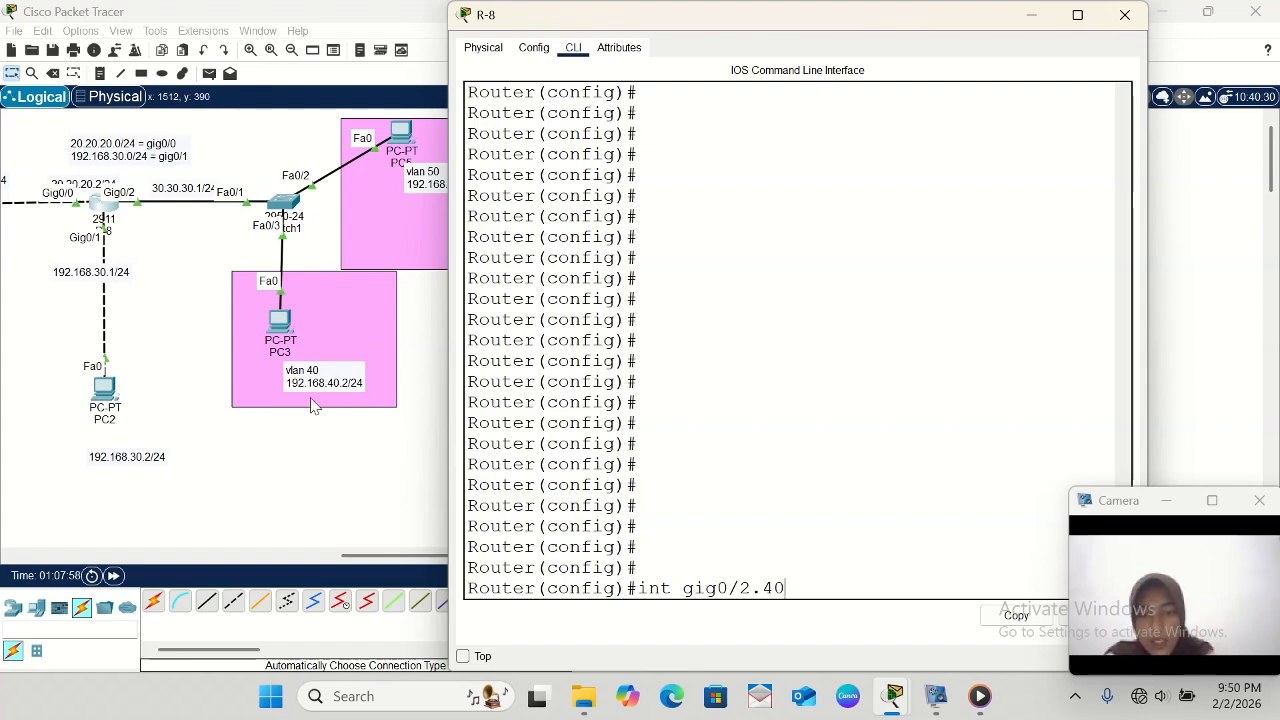
key("Return")
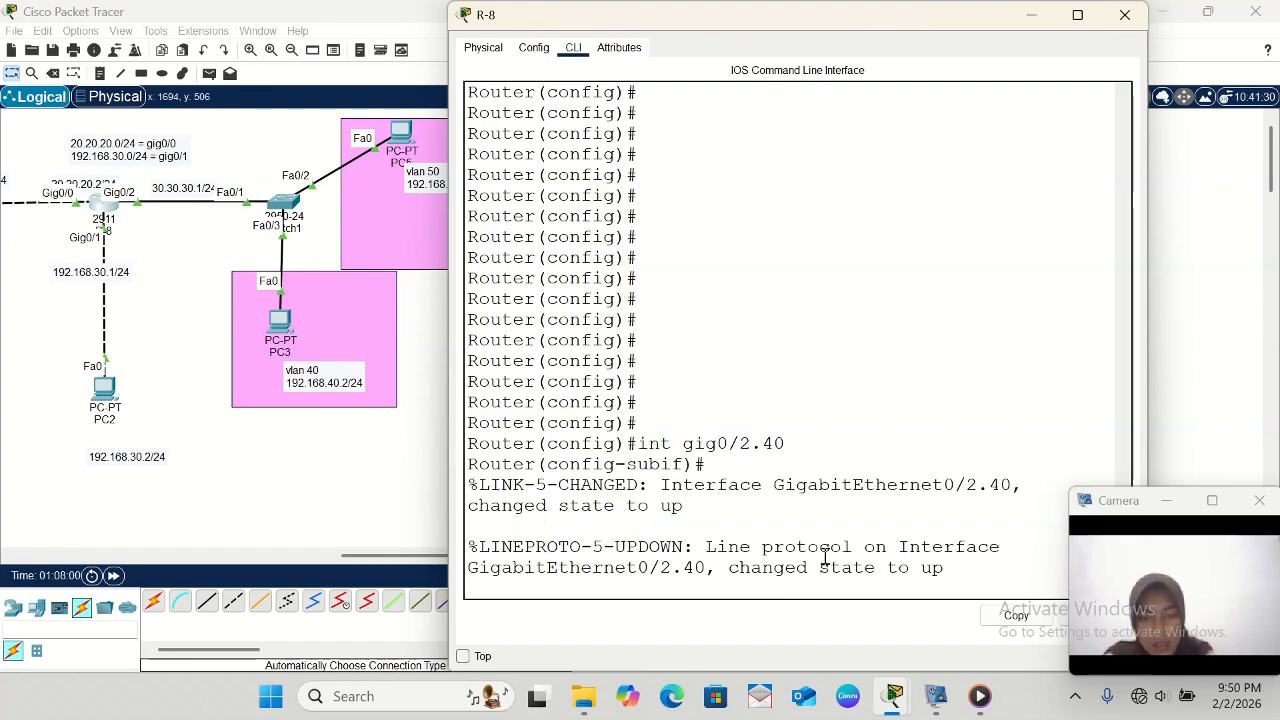
- Set dot1Q encapsulation for VLAN 40 on R-8's gig0/2.40 subinterface
key("Return")
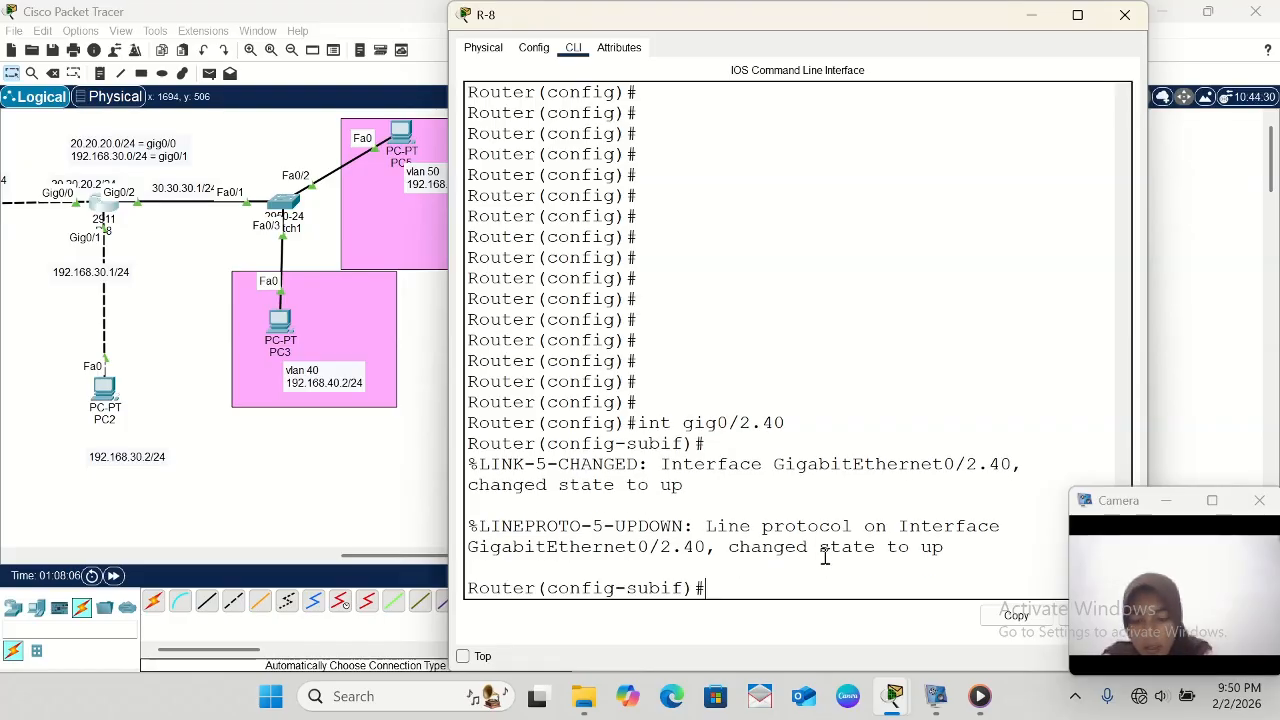
type("enca")
key("Tab")
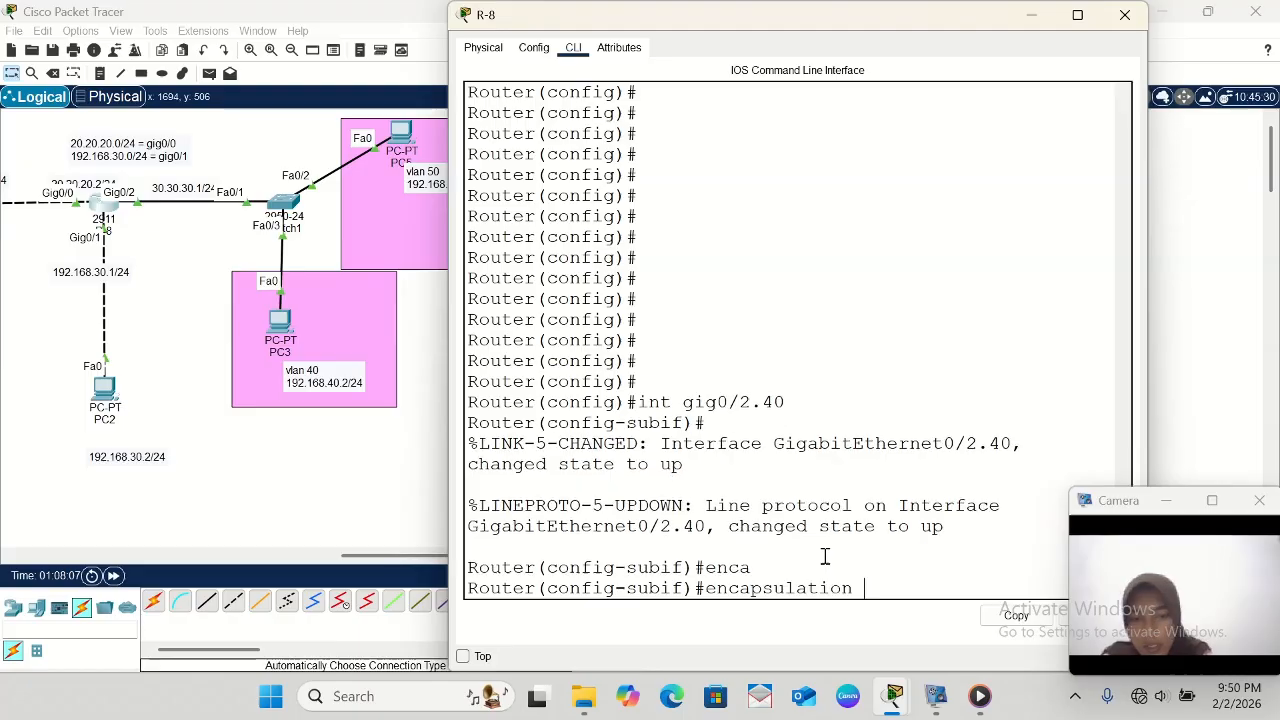
type("dot")
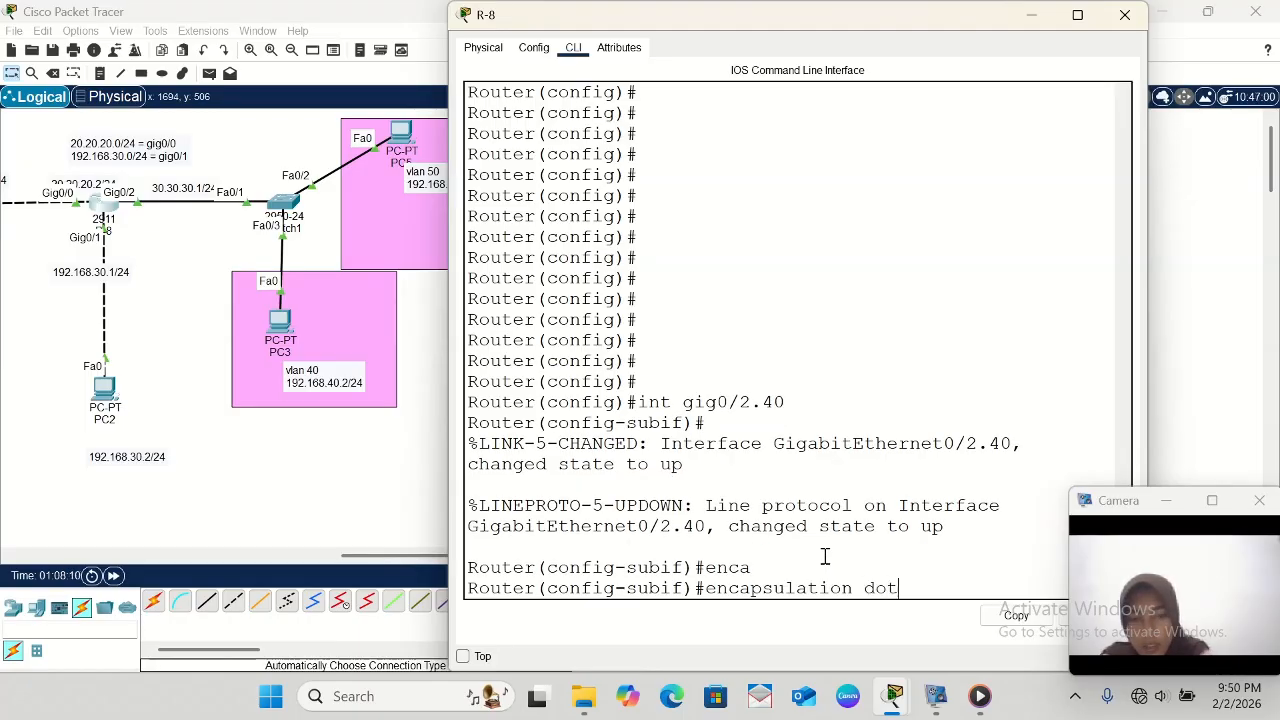
key("Tab")
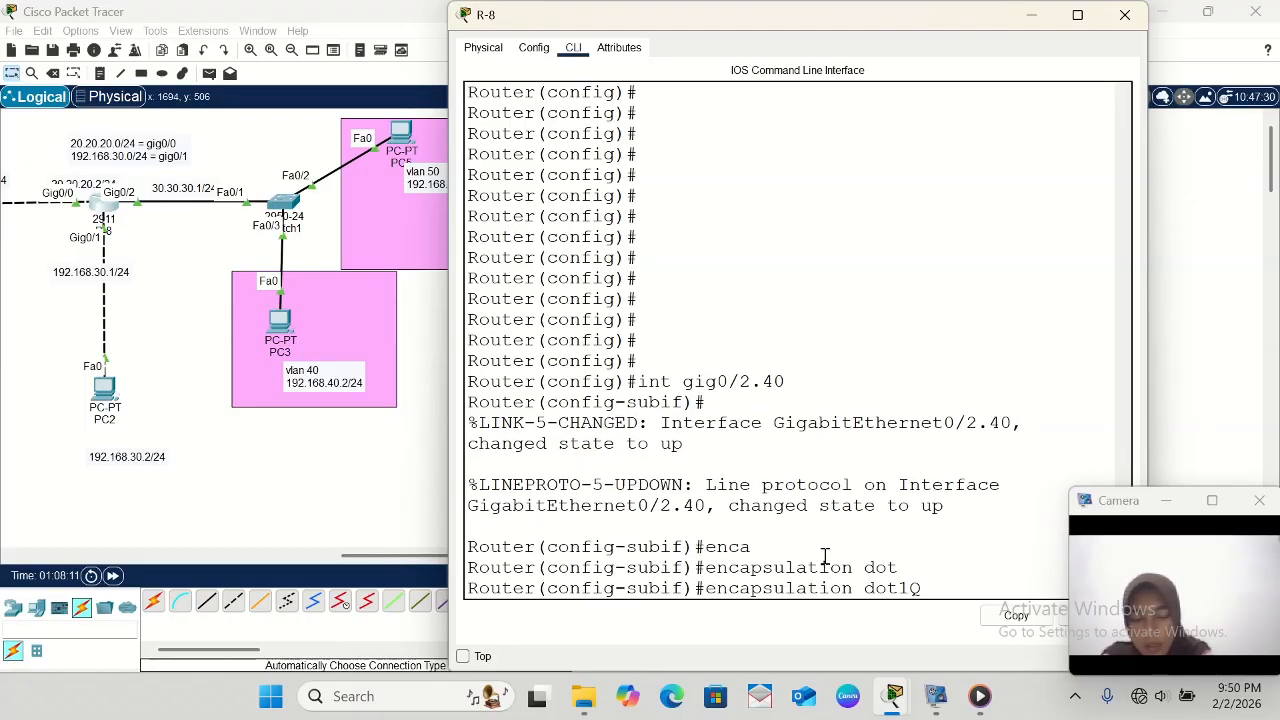
type("40")
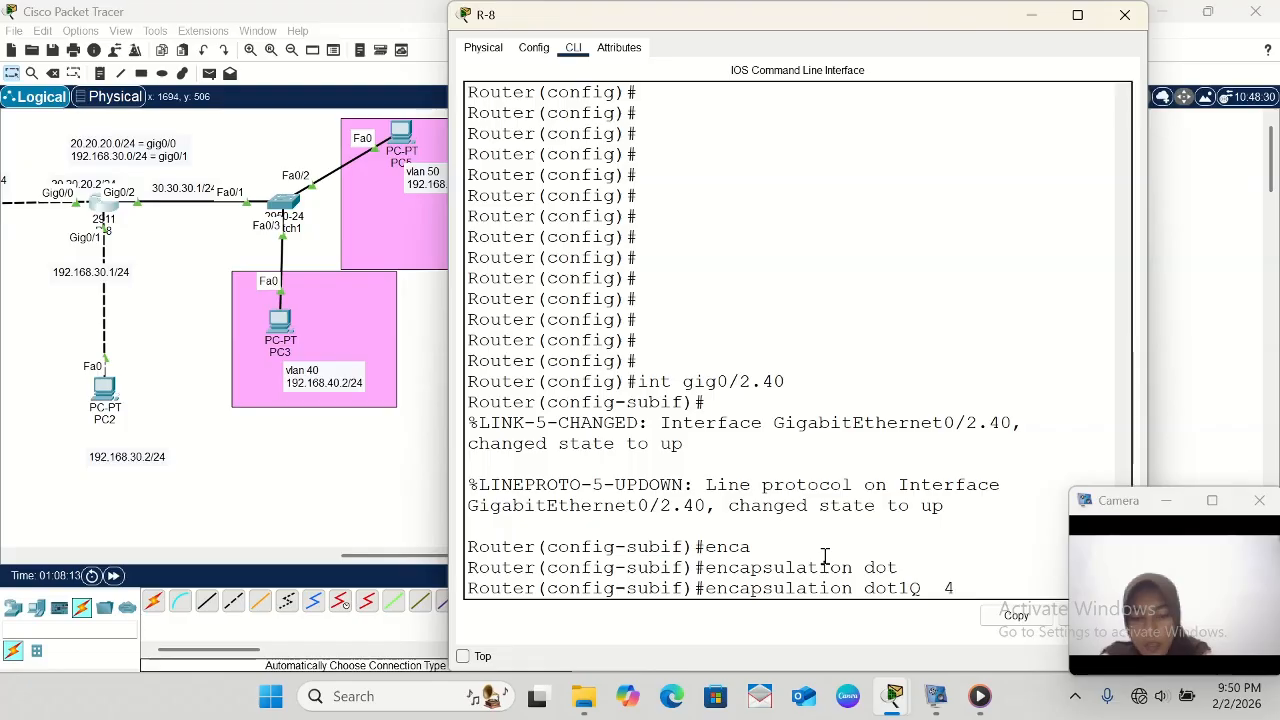
key("BackSpace")
key("BackSpace")
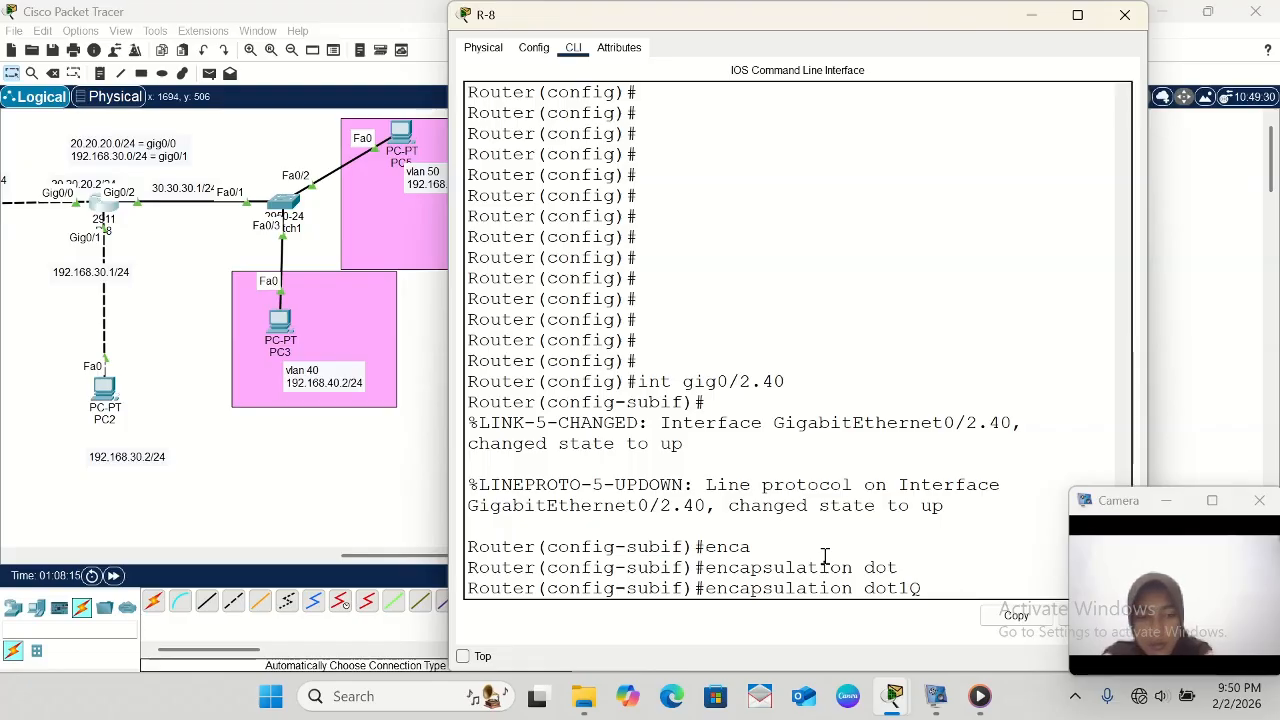
type("40")
key("Return")
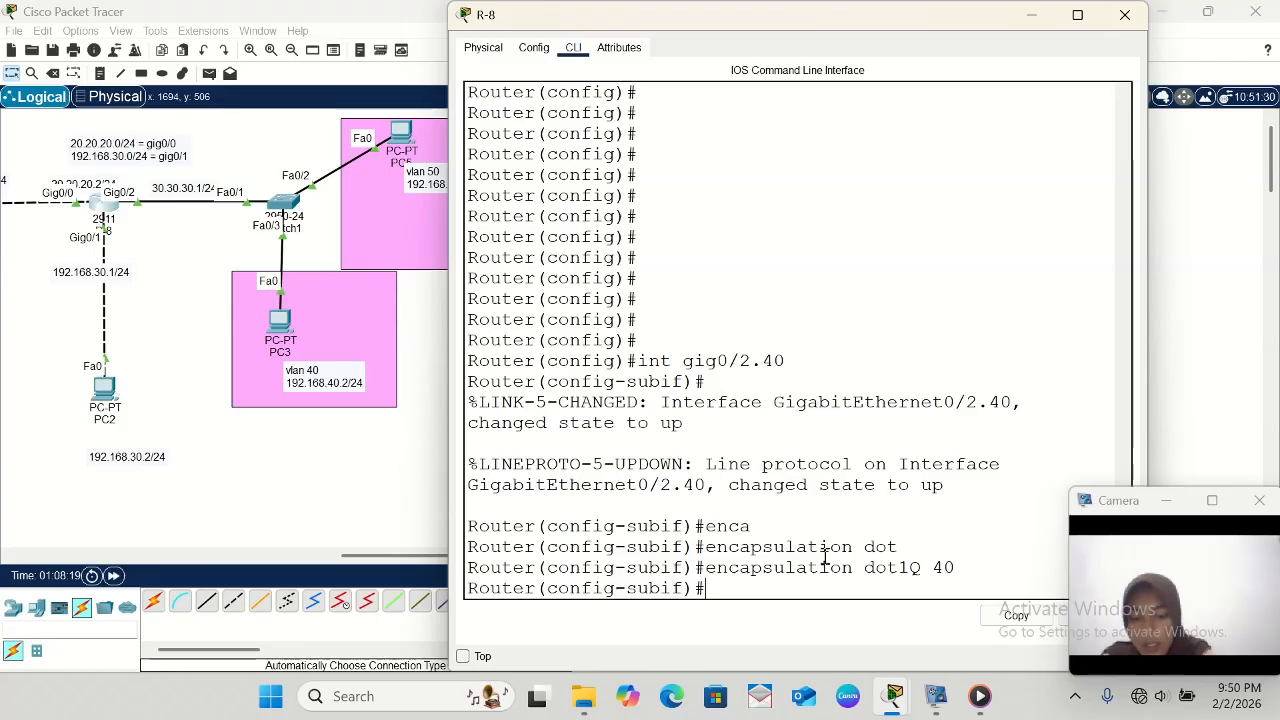
- Assign gig0/2.40 the address 192.168.40.1 with mask 255.255.255.0 and exit subinterface configuration
type("ip add")
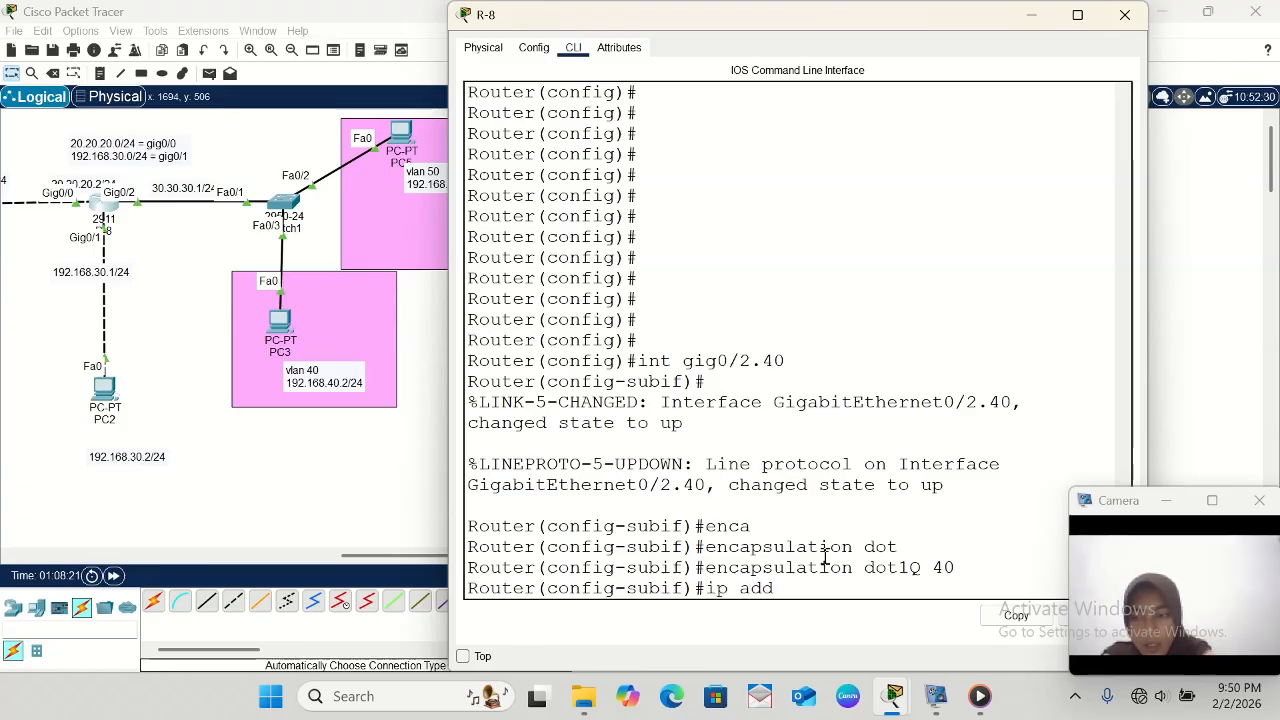
type(" 192.15")
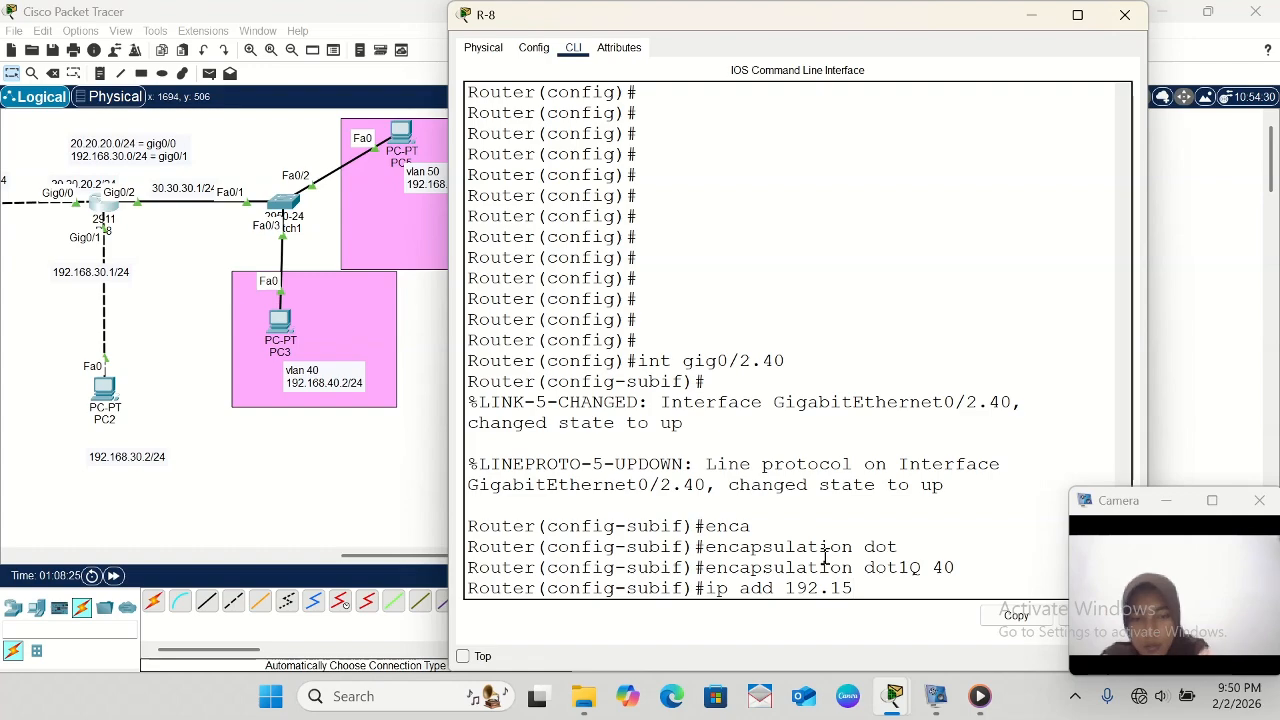
key("BackSpace")
type("68")
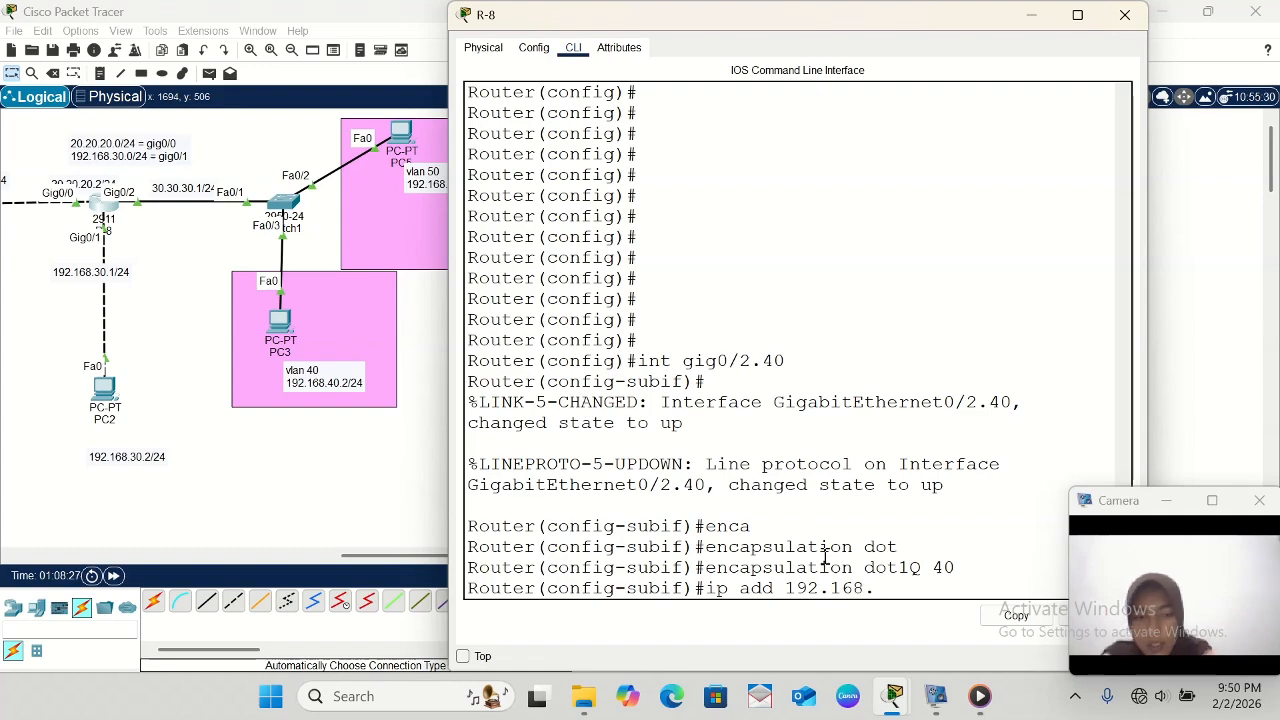
type(".")
type("4")
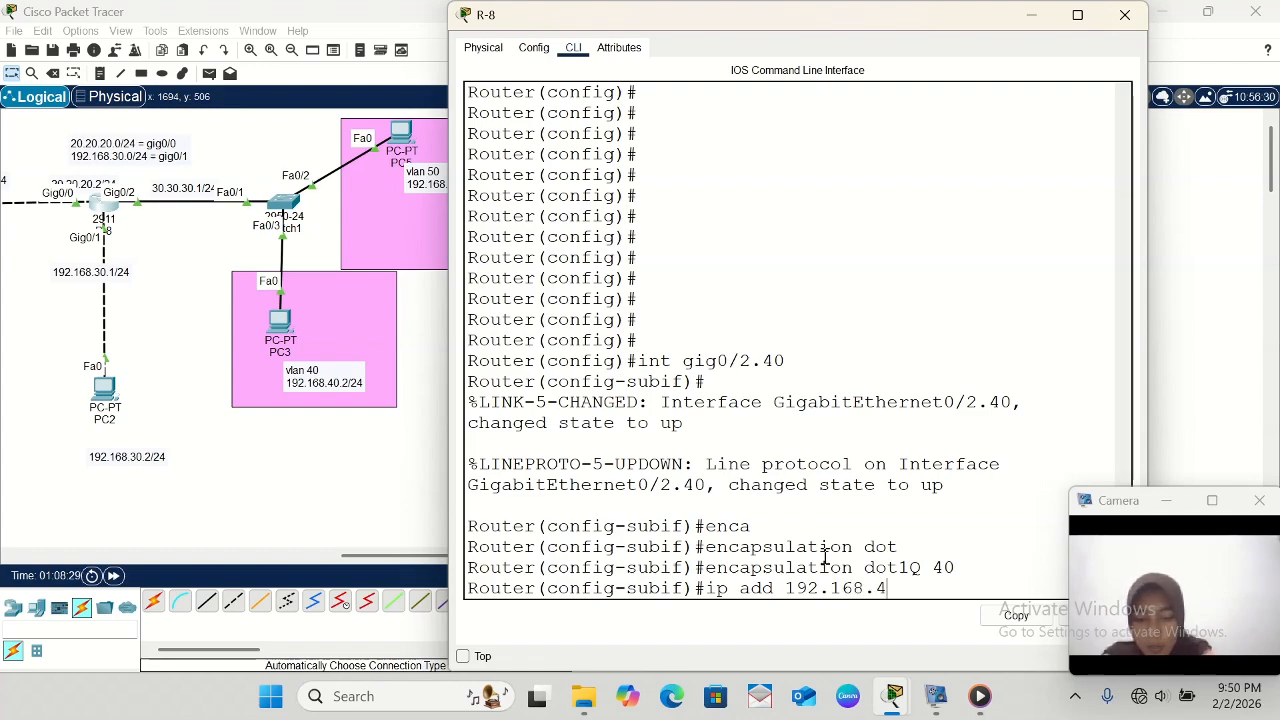
type("0.1 2")
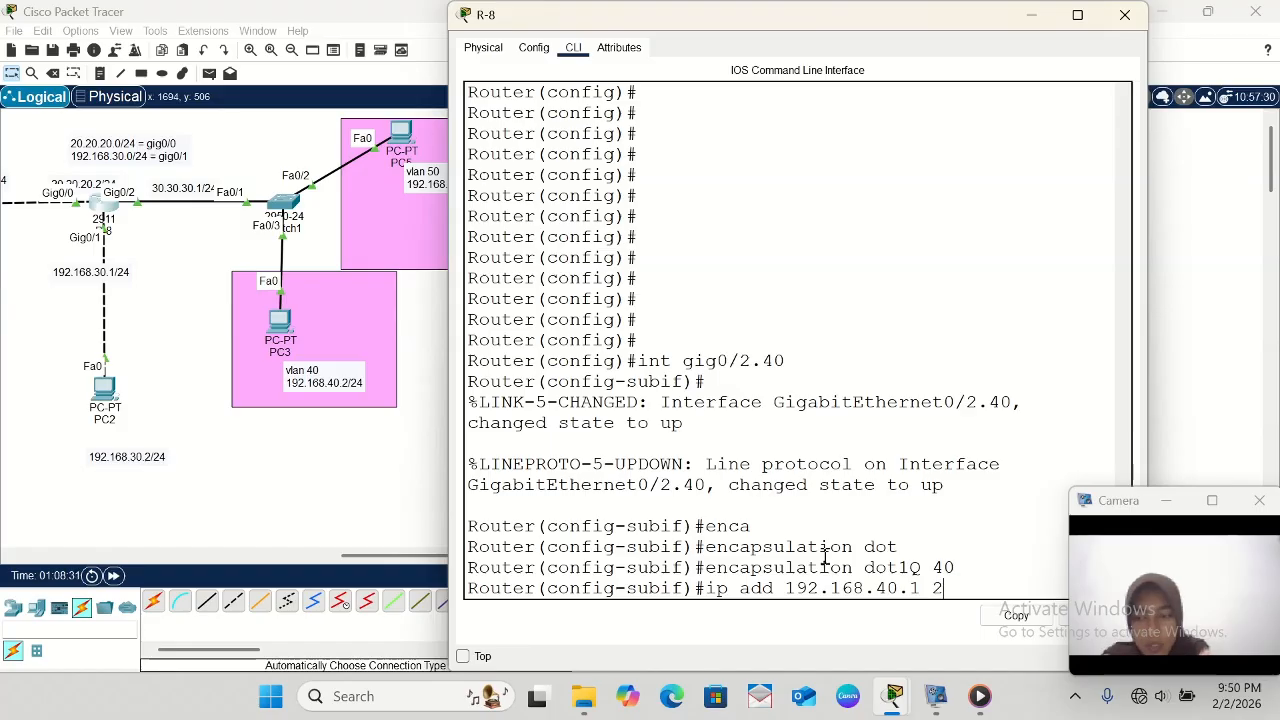
type("55.255")
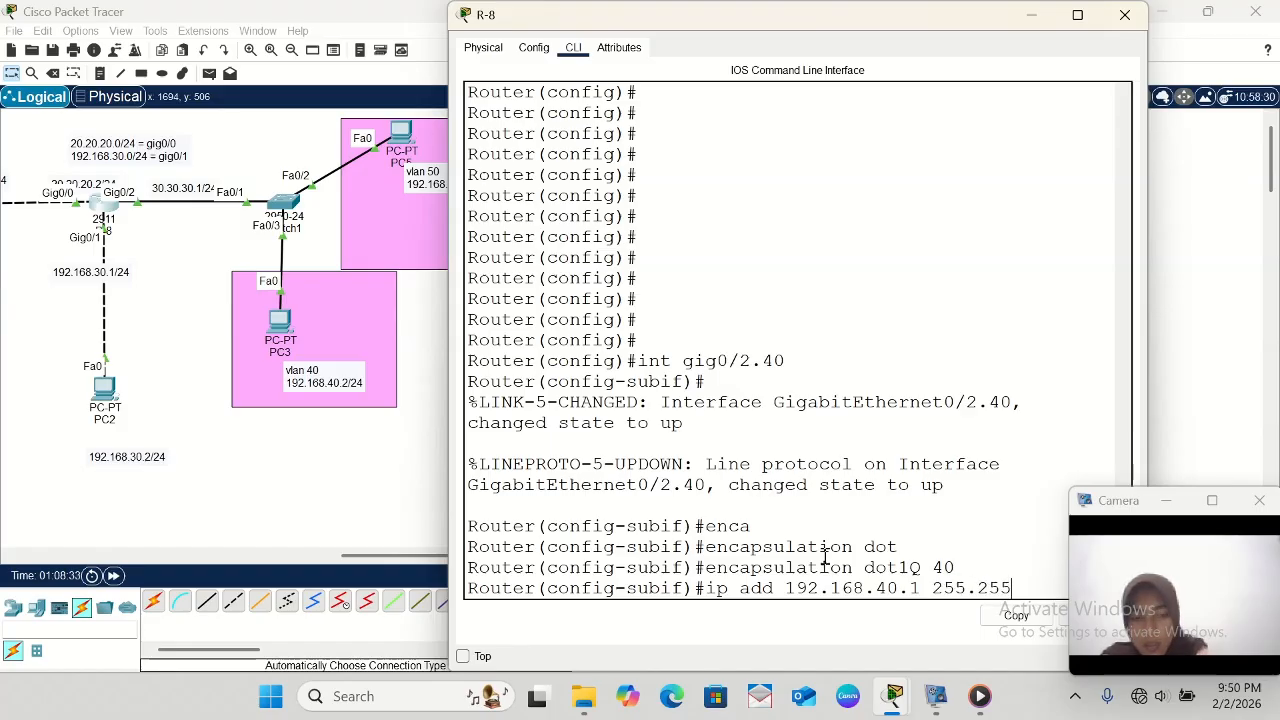
type(".255.")
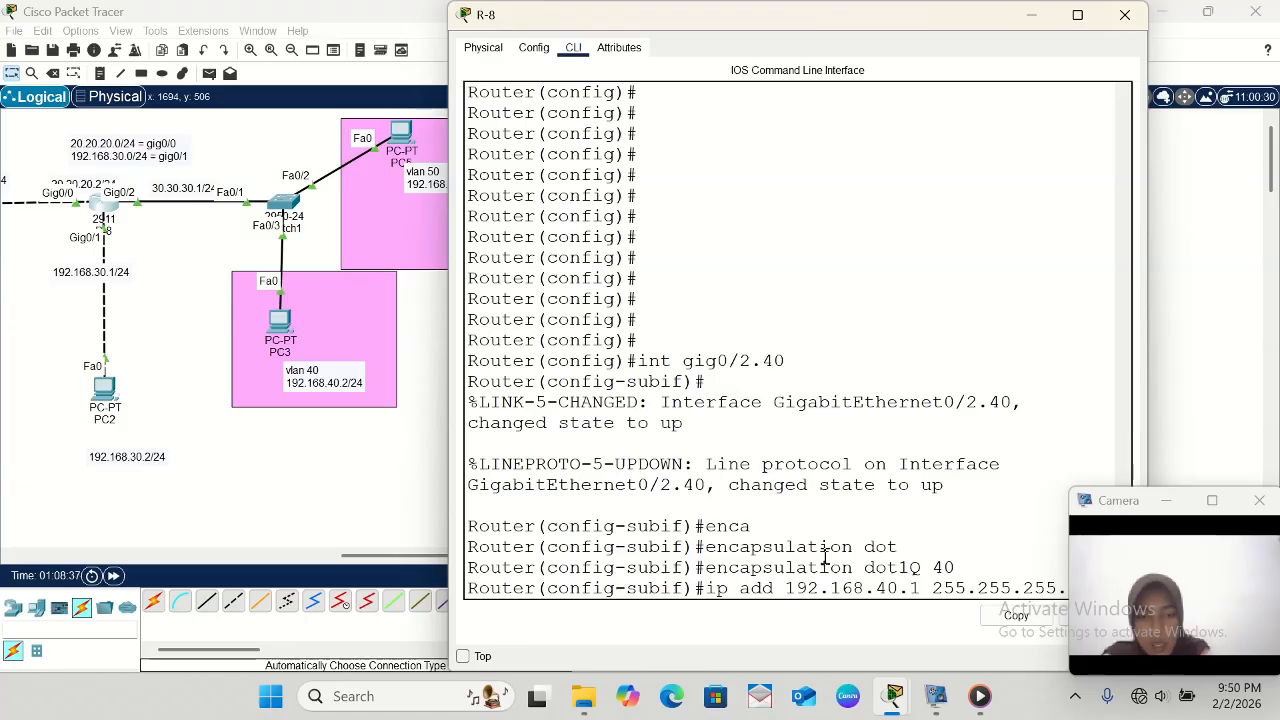
key("Return")
type("exit")
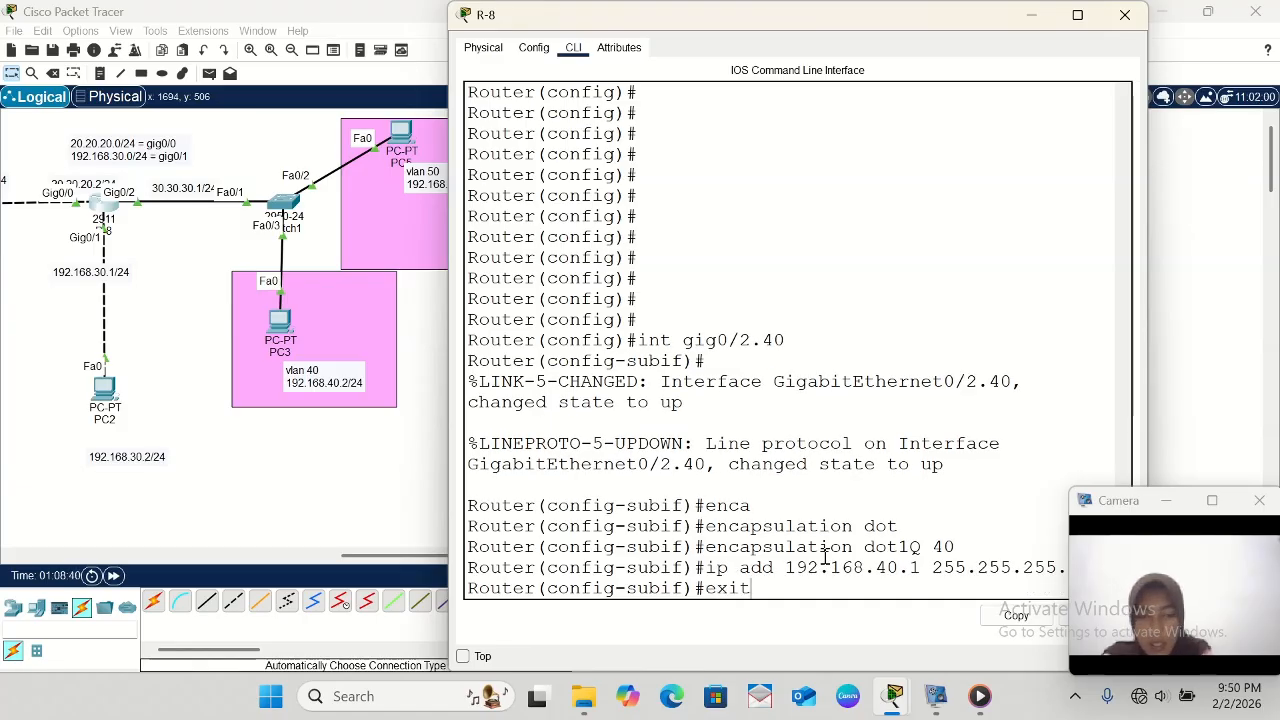
key("Return")
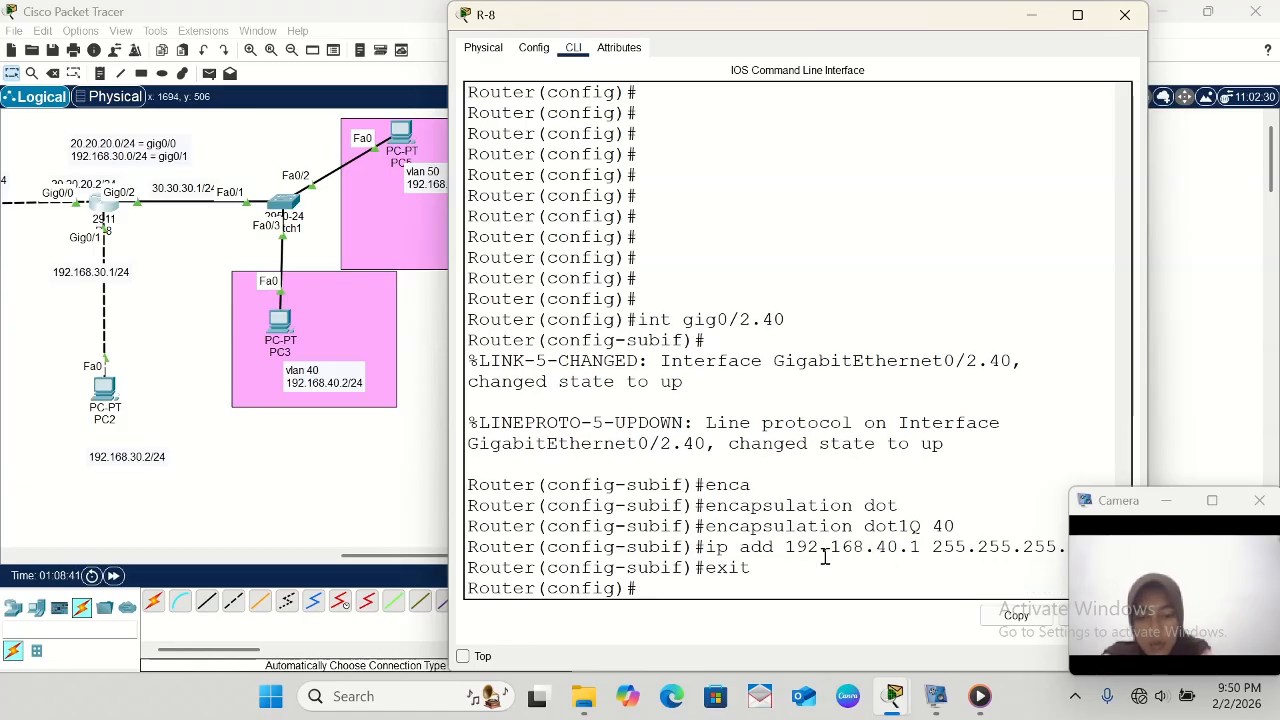
- Create the VLAN 50 subinterface on R-8 with int gig0/2.50
type("i")
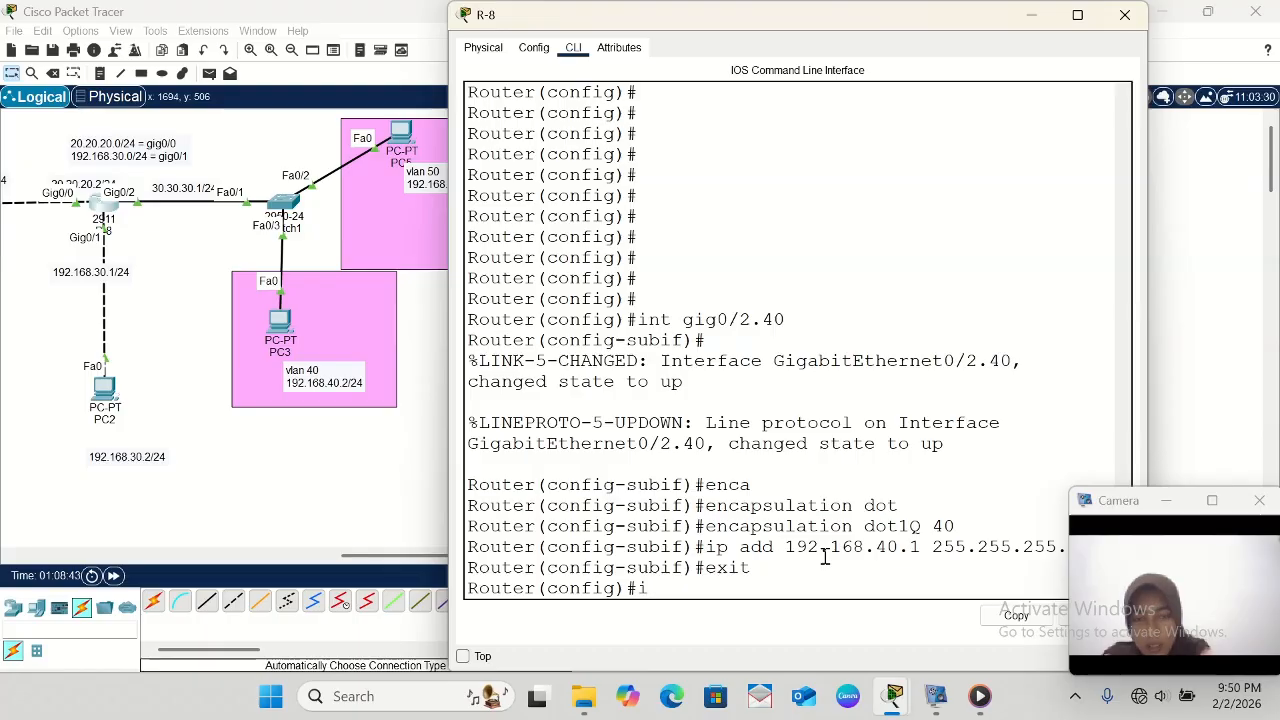
type("nt gig0/2")
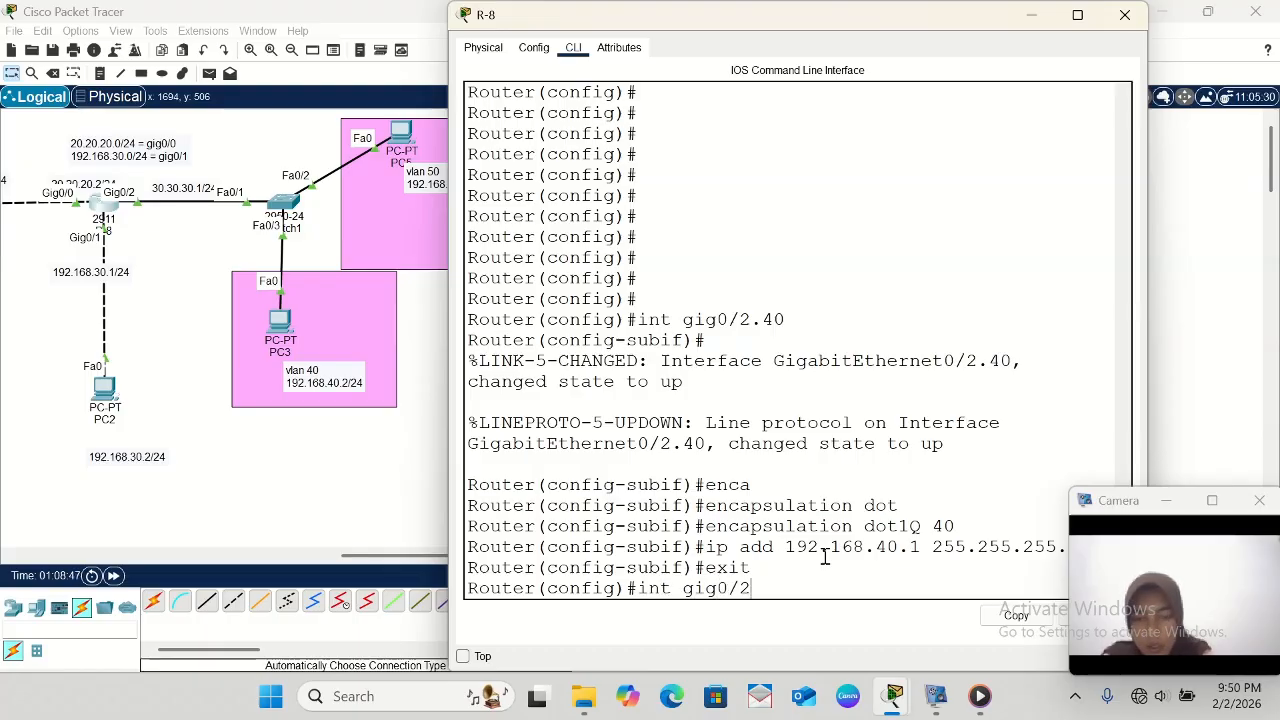
type(".")
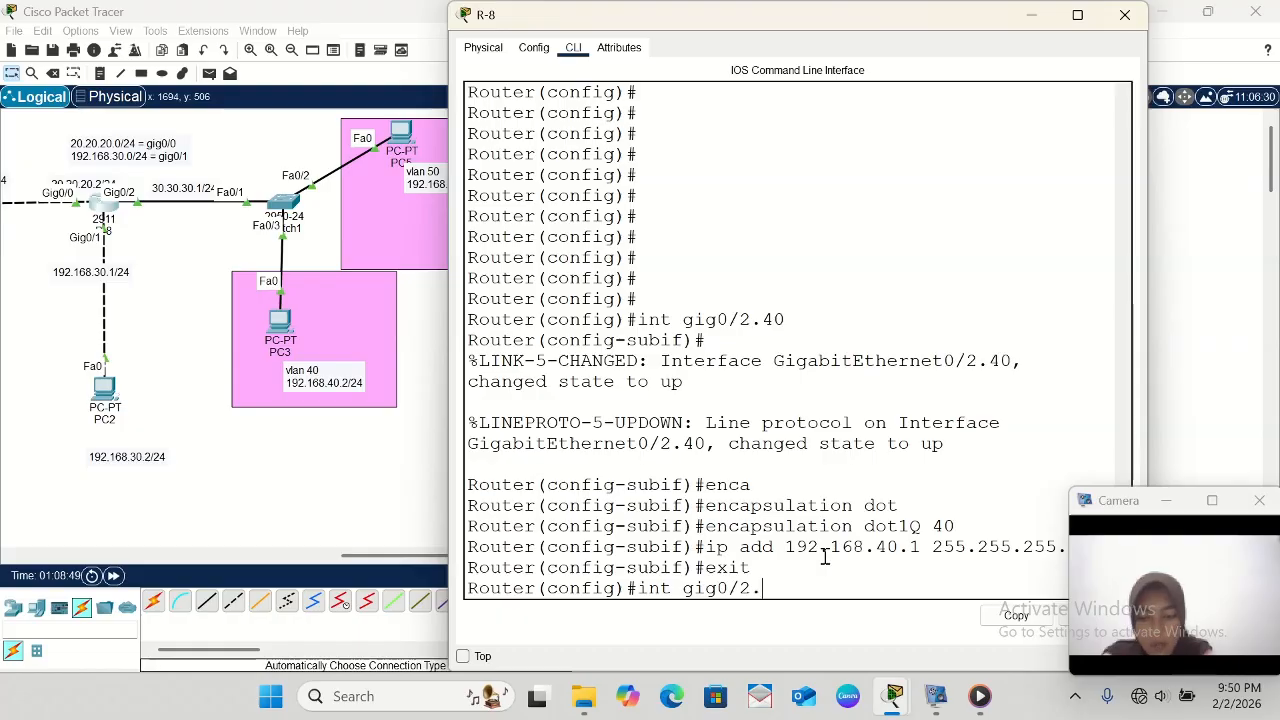
type("50")
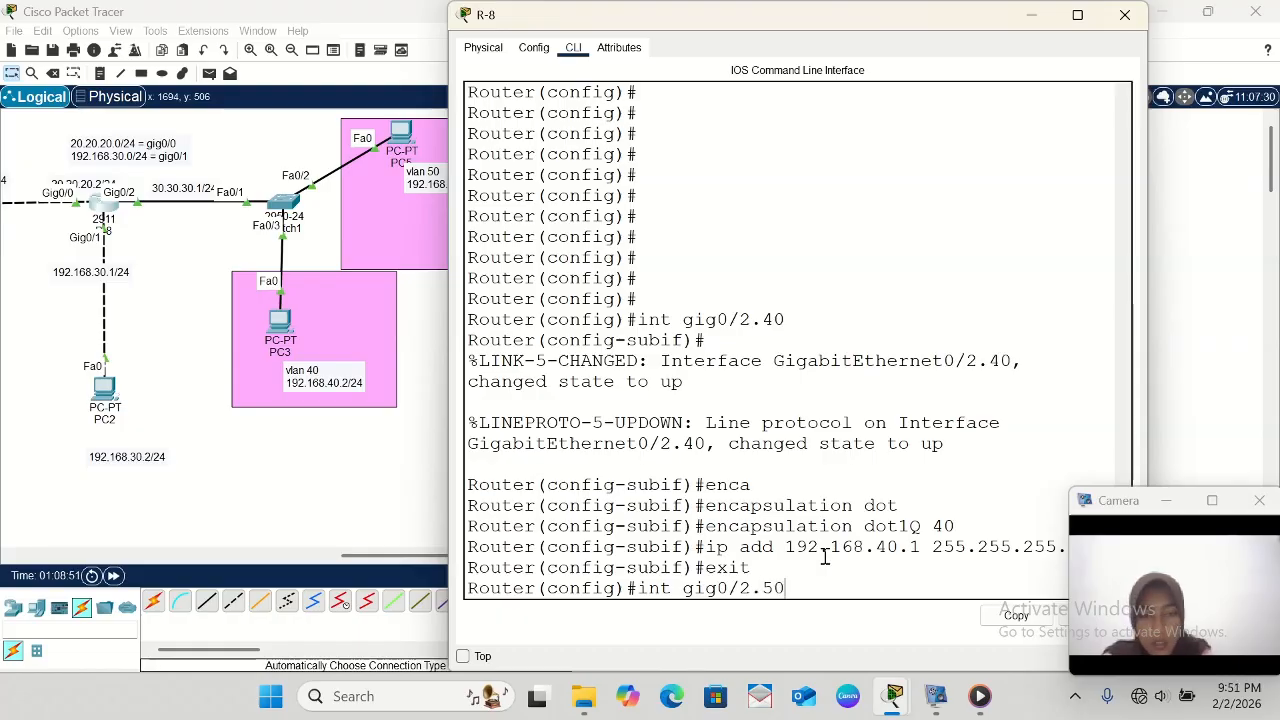
key("Return")
key("Return")
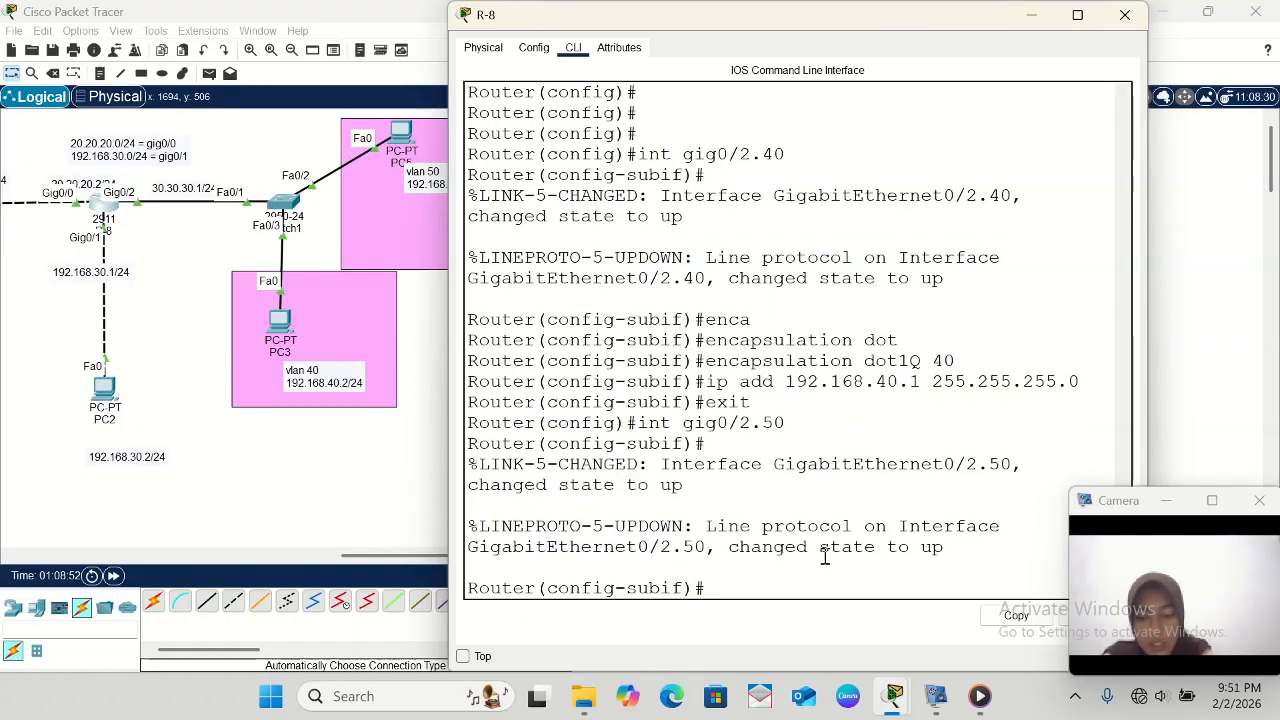
- Set dot1Q encapsulation for VLAN 50 on the gig0/2.50 subinterface
type("enca")
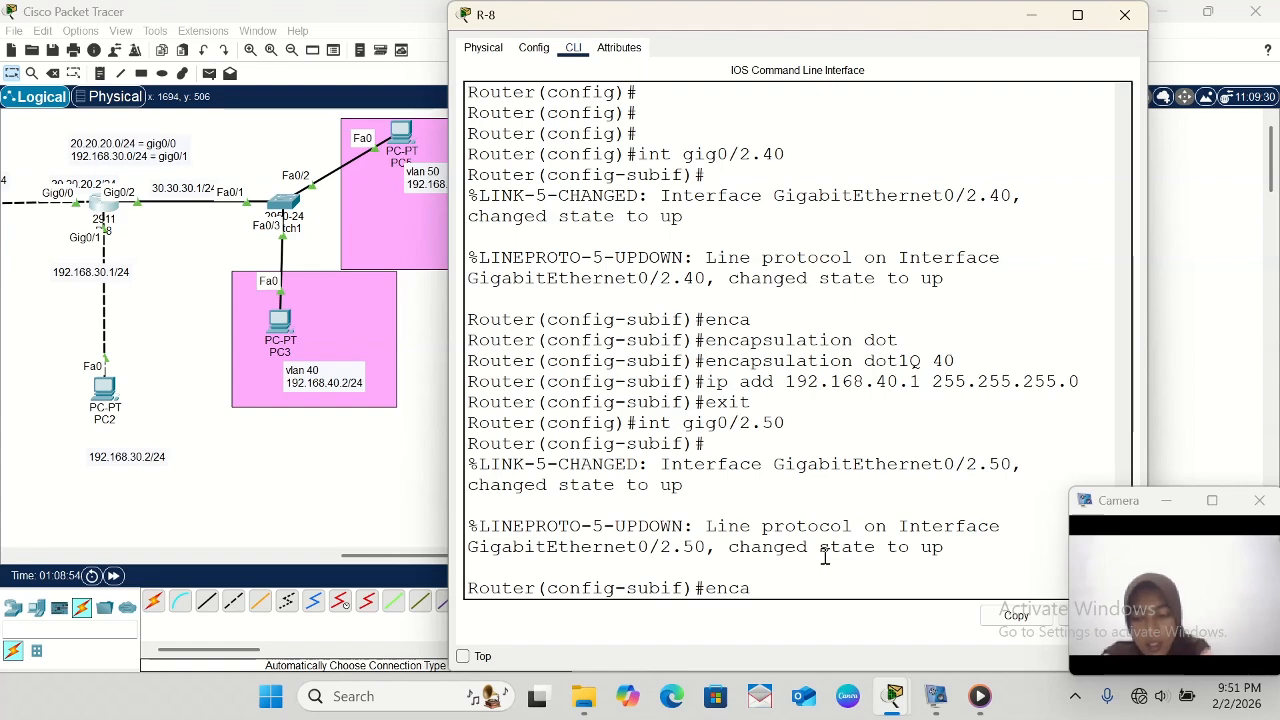
key("Tab")
type("dot")
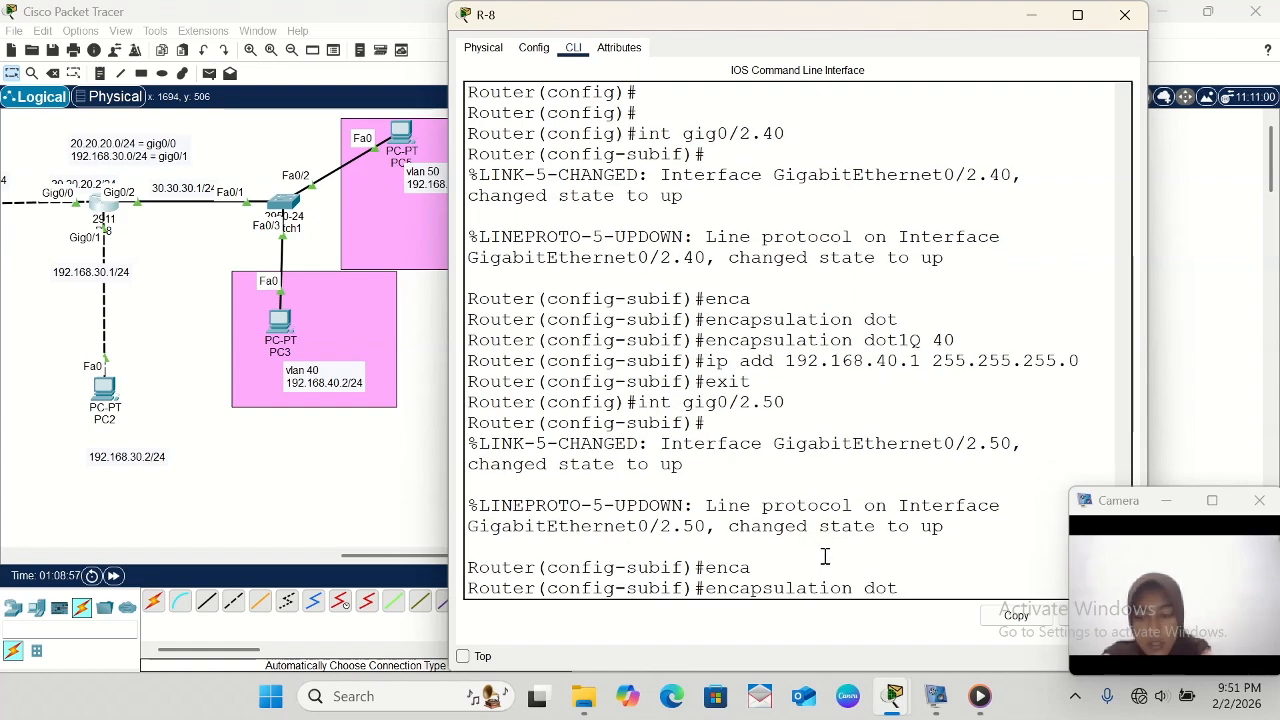
key("Tab")
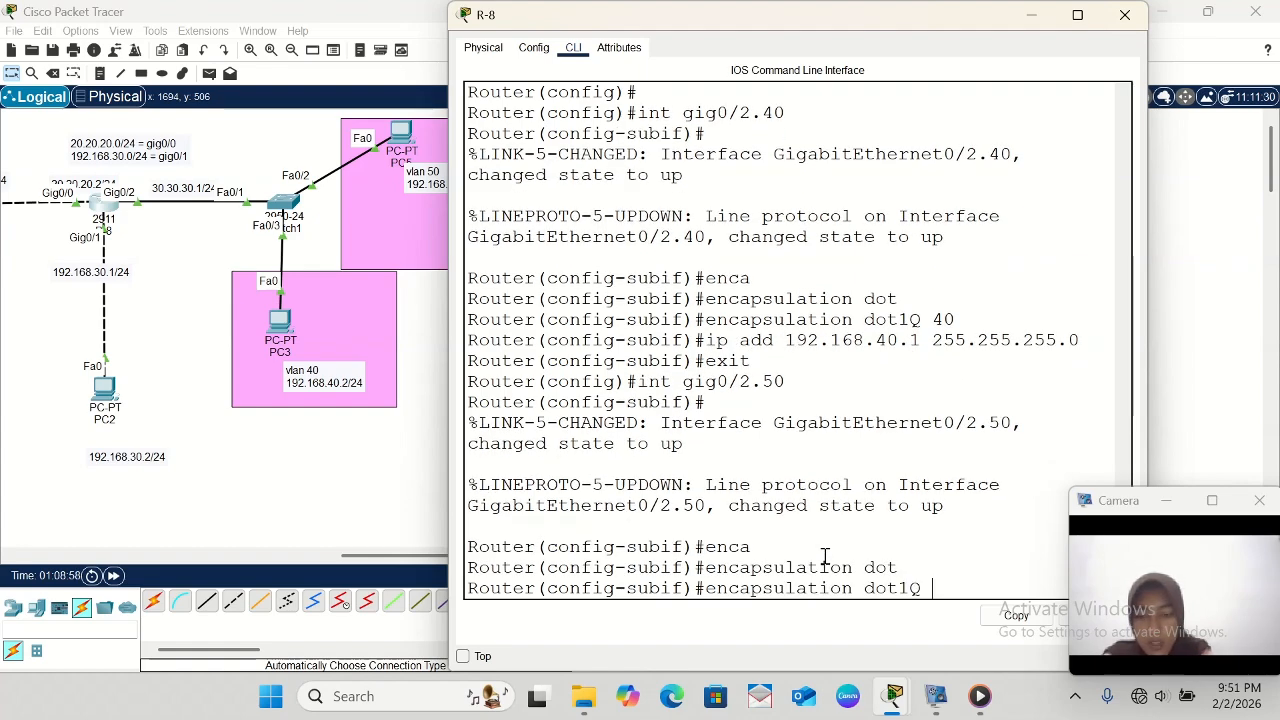
type("50")
key("Return")
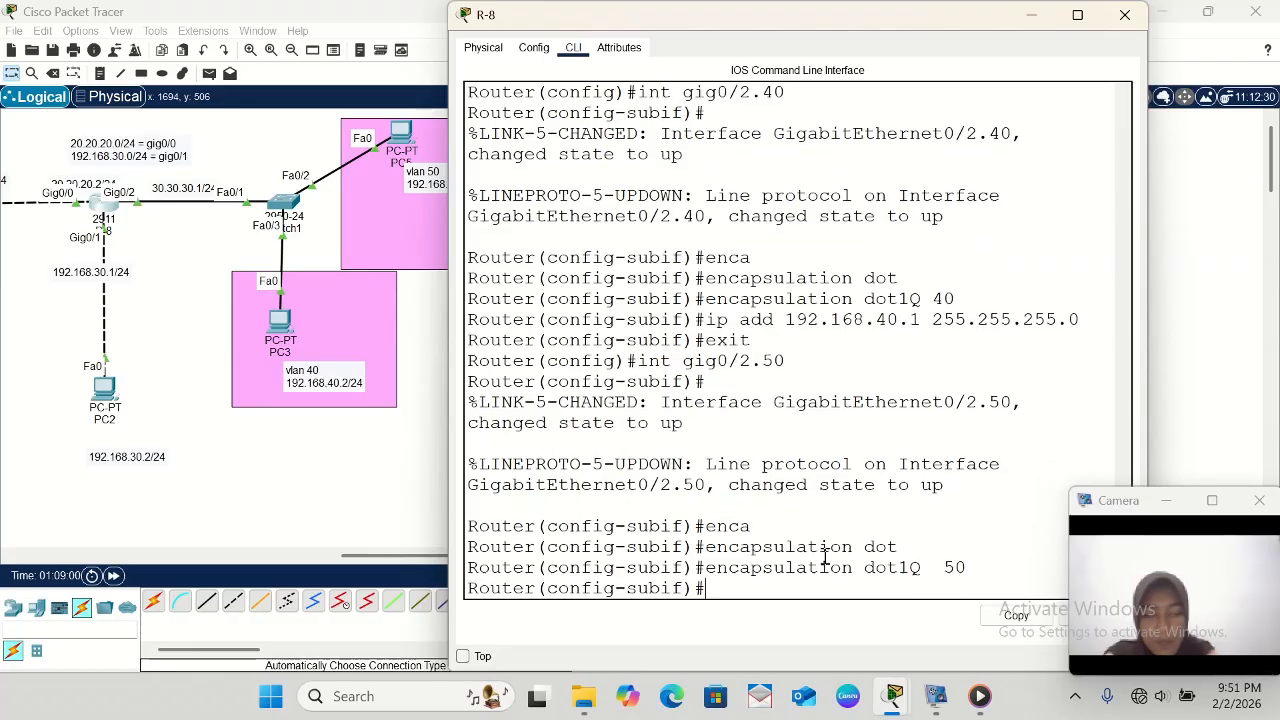
- Assign gig0/2.50 the address 192.168.50.1 with mask 255.255.255.0 and exit subinterface configuration
type("ip ad")
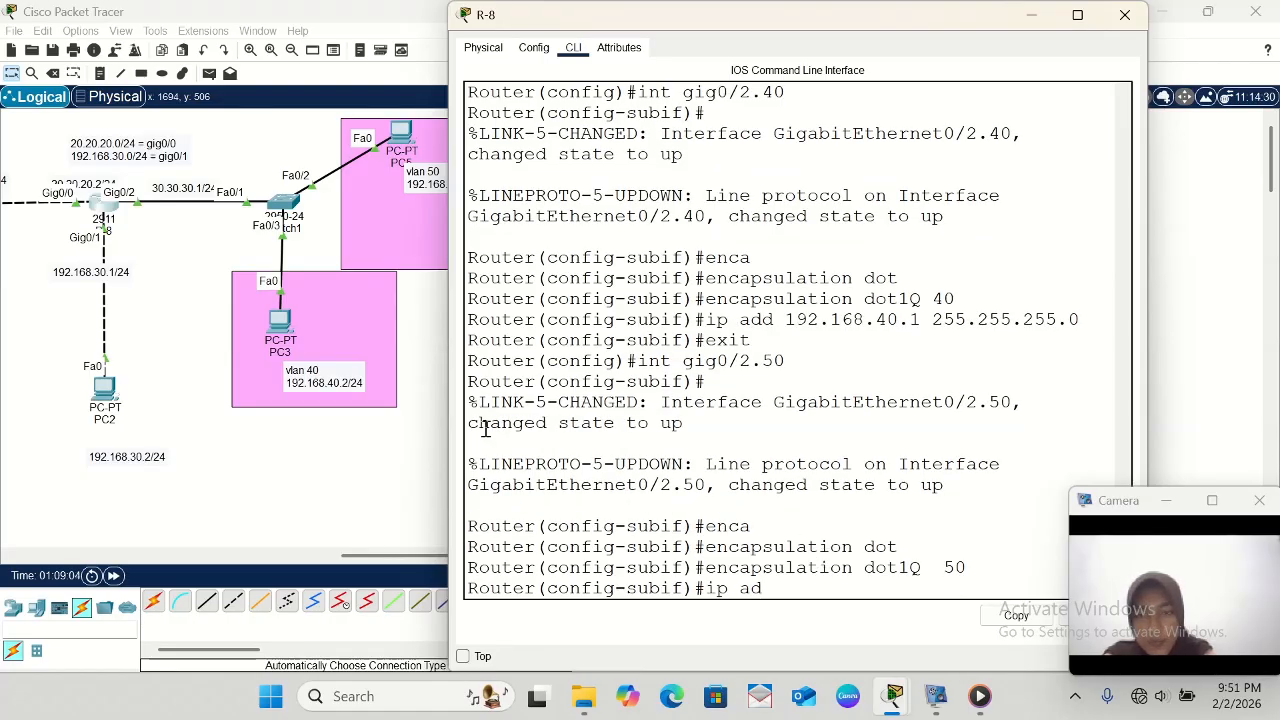
scroll(384, 367, "right", 2)
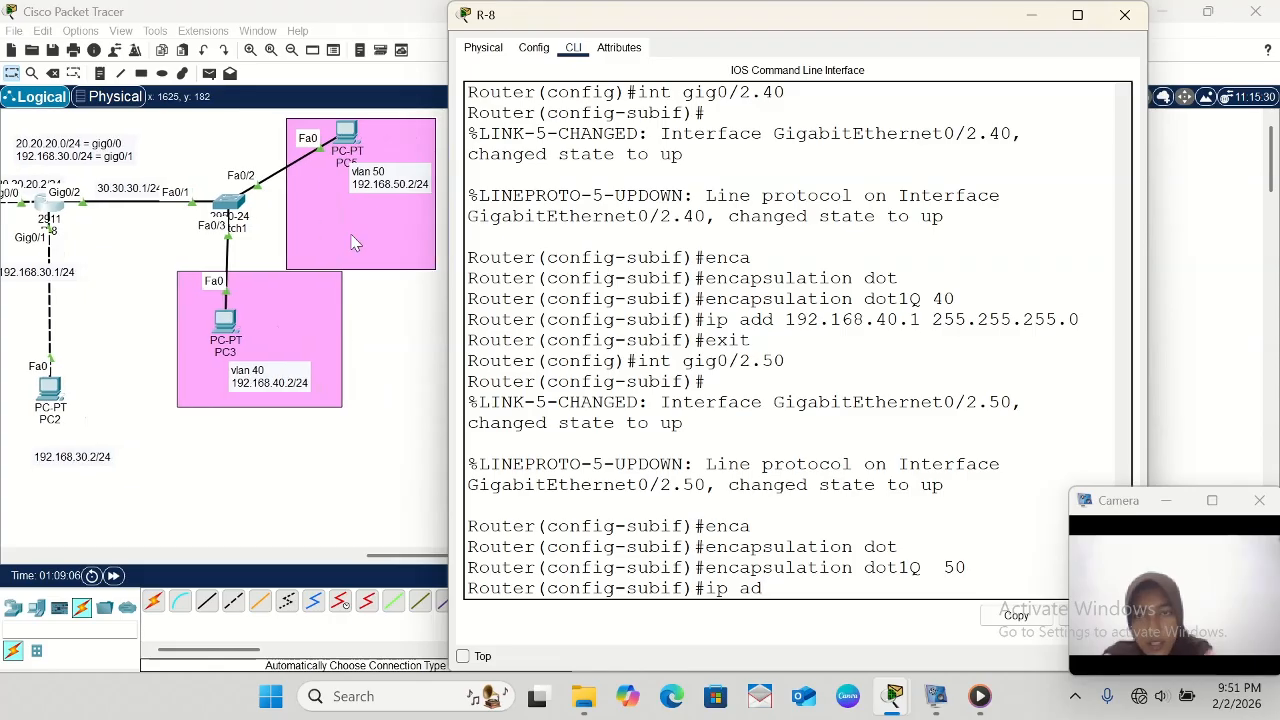
type("d")
type(" 192.1")
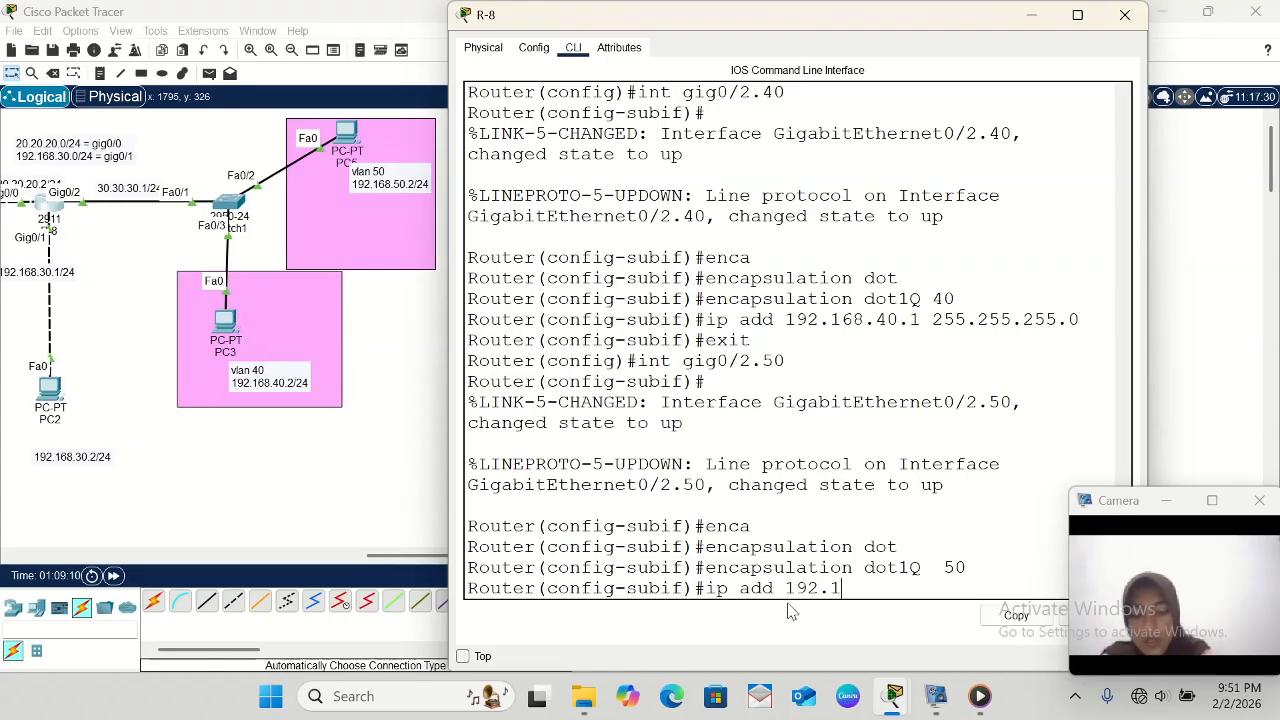
type("68.5")
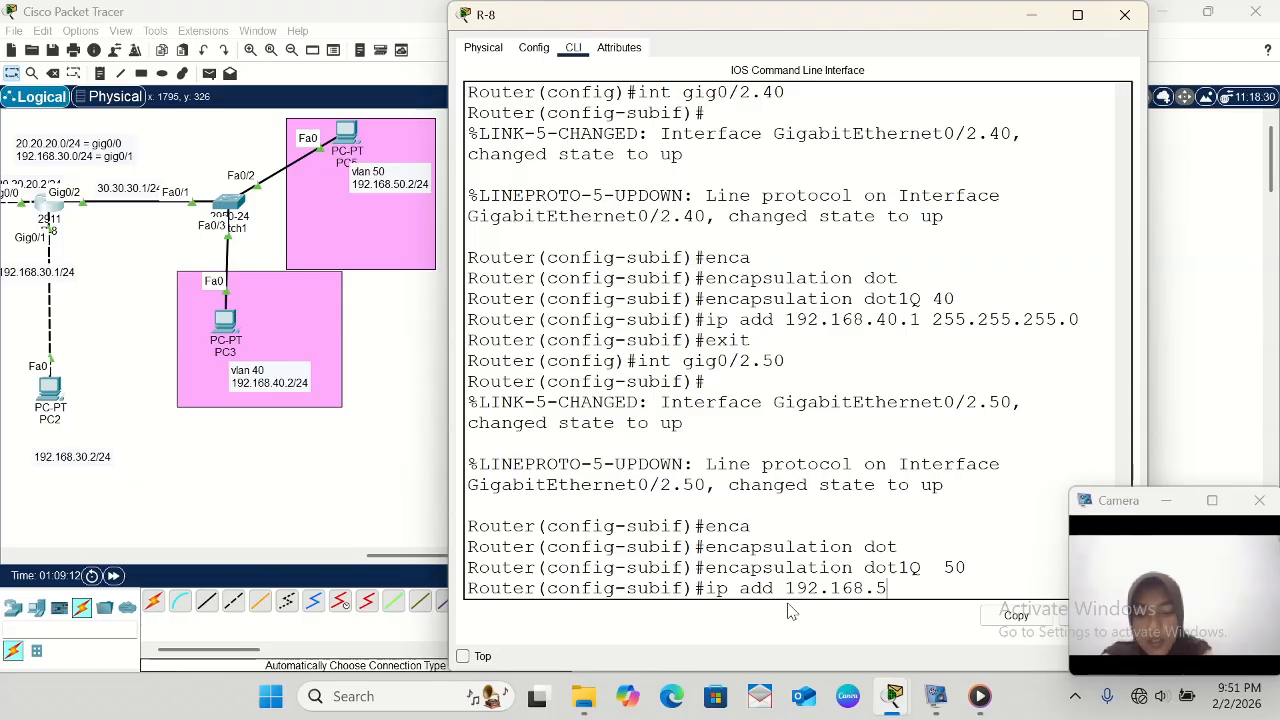
type("0.1 2")
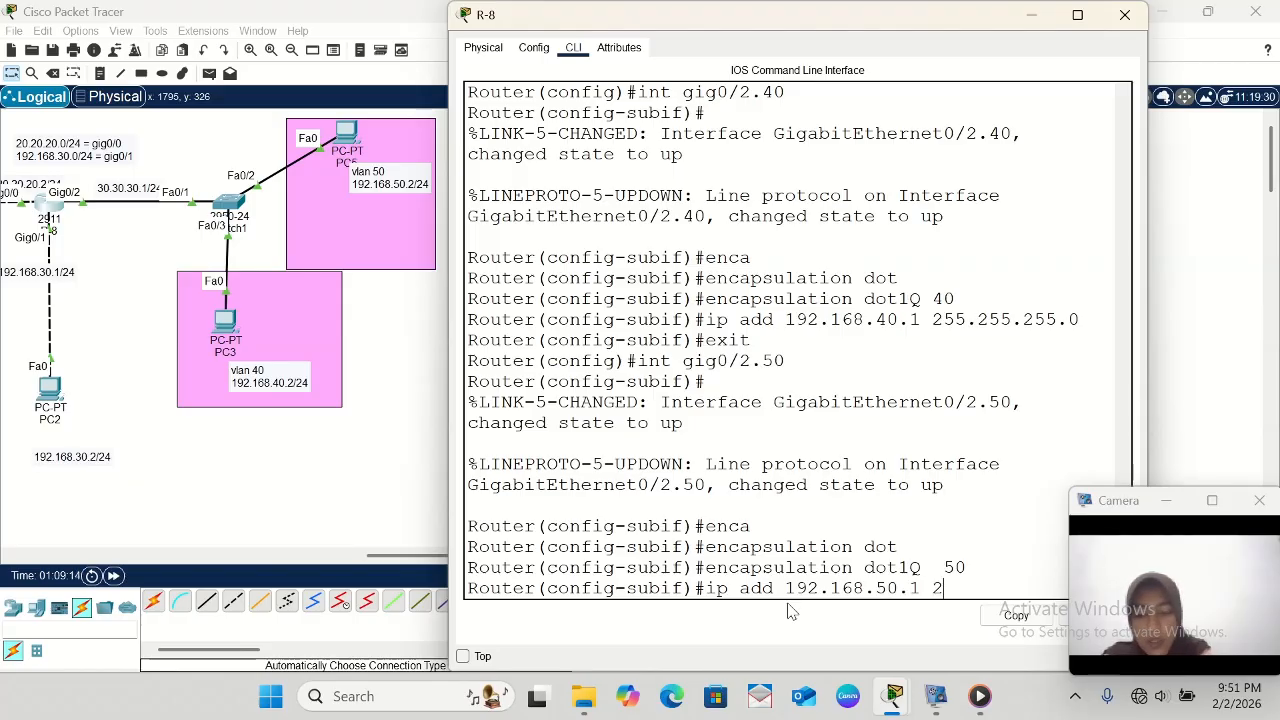
type("55.2")
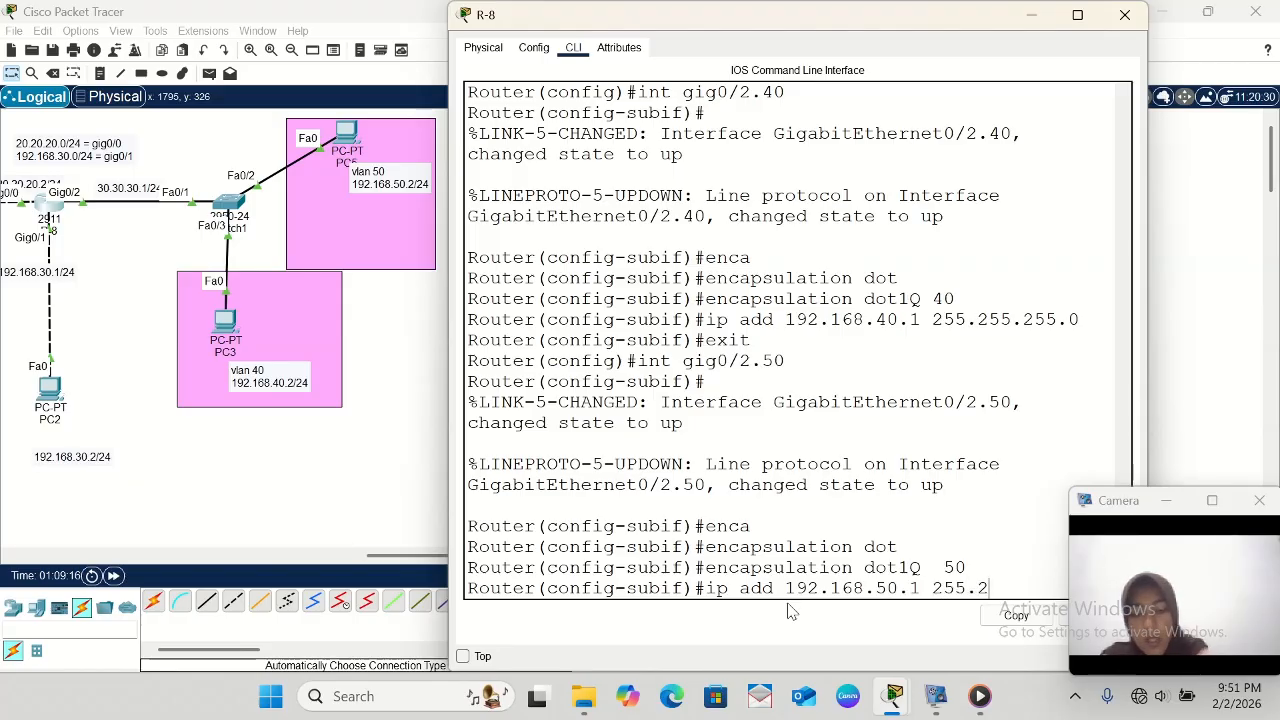
type("55.255")
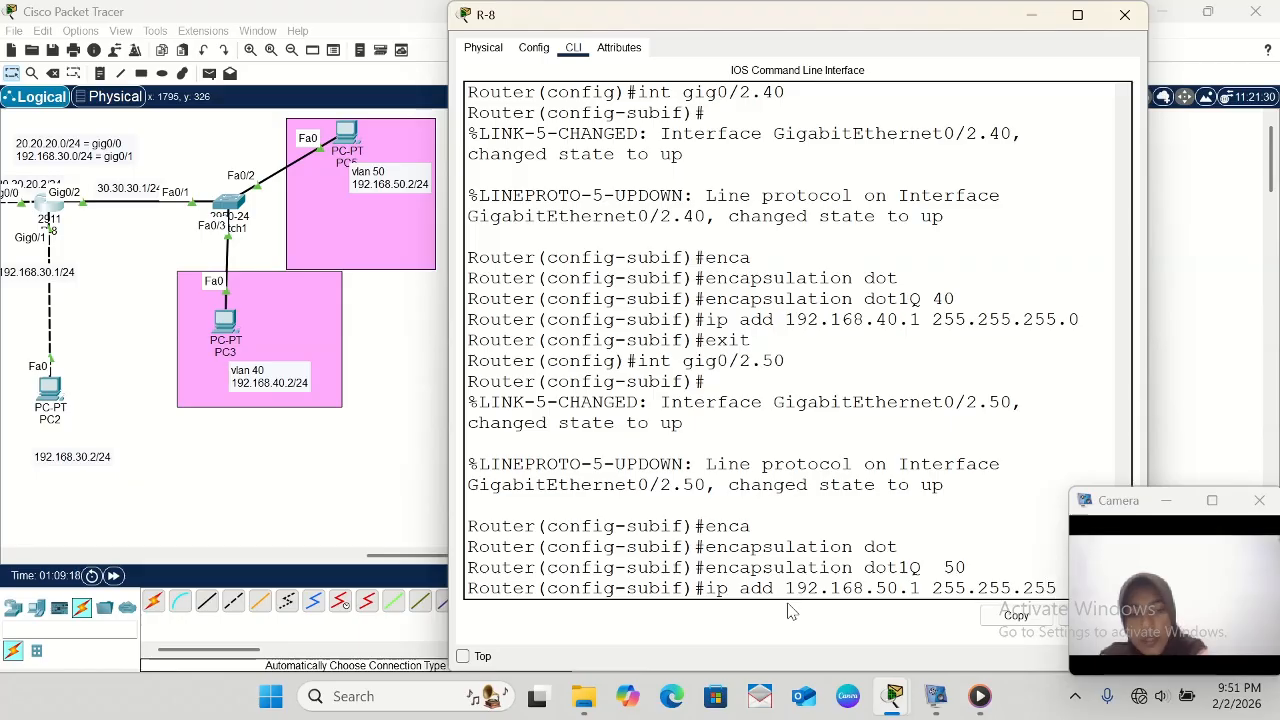
type(".")
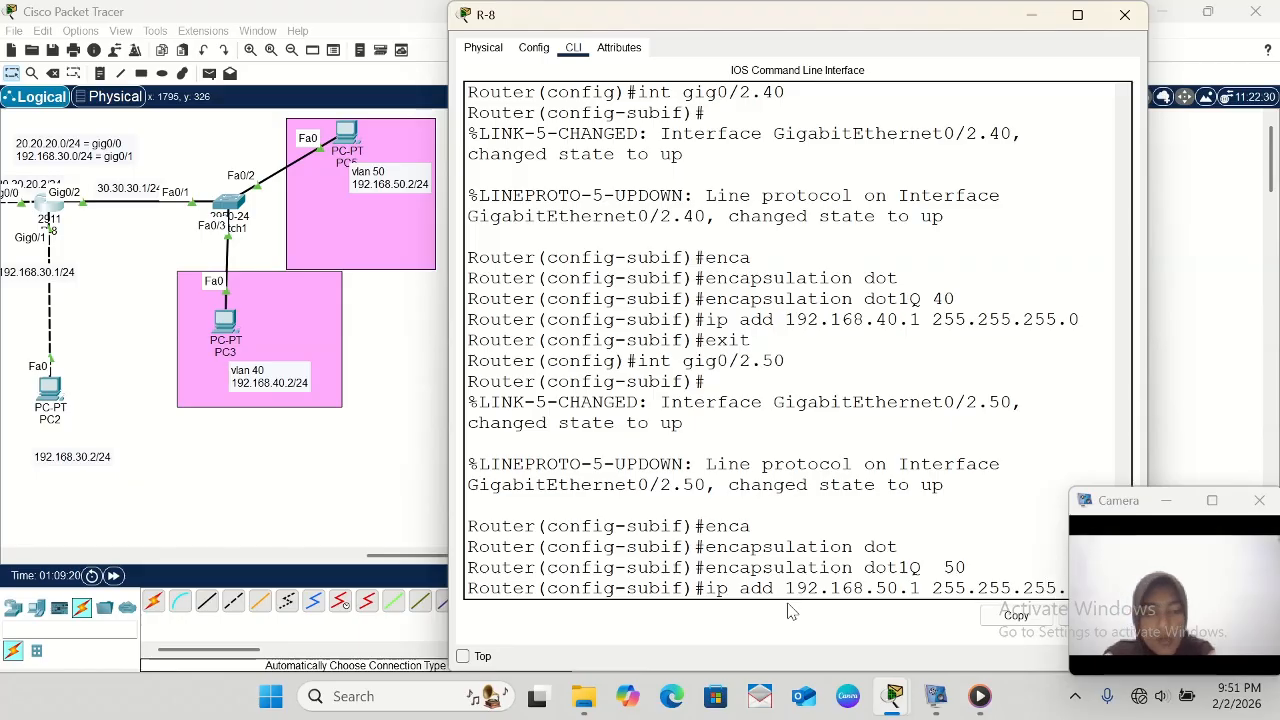
key("Return")
type("exi")
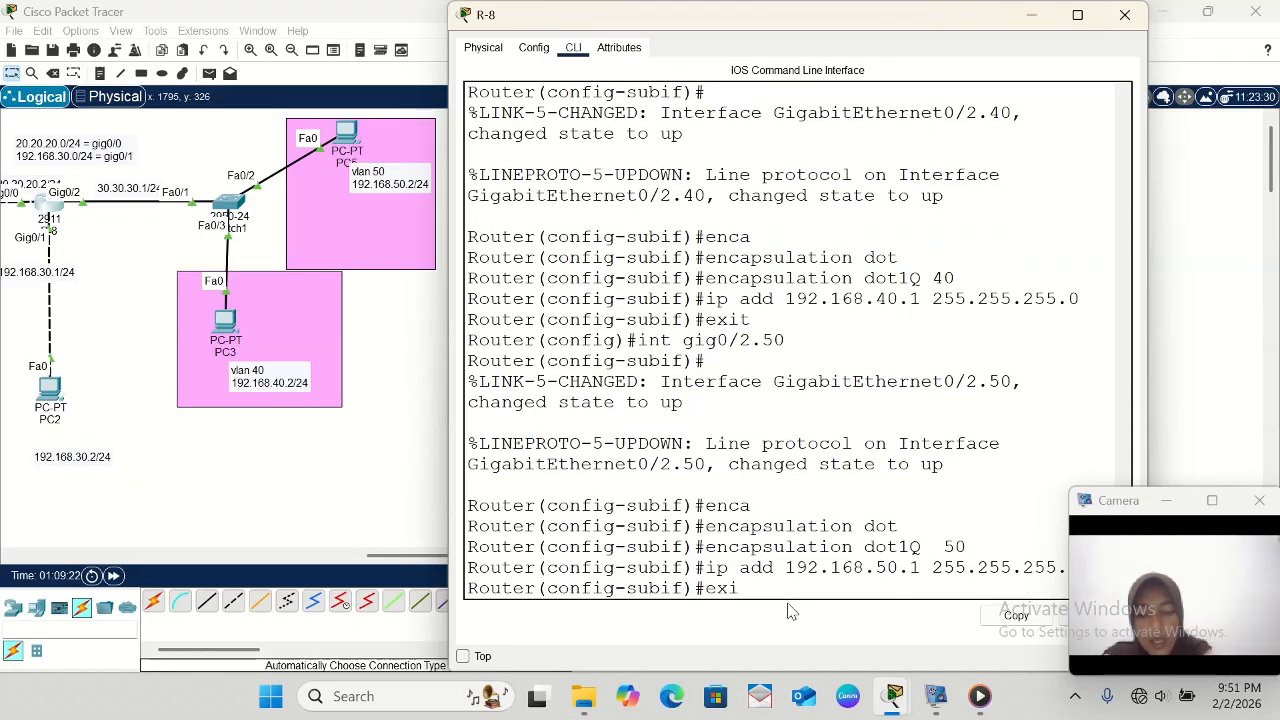
type("t")
key("Return")
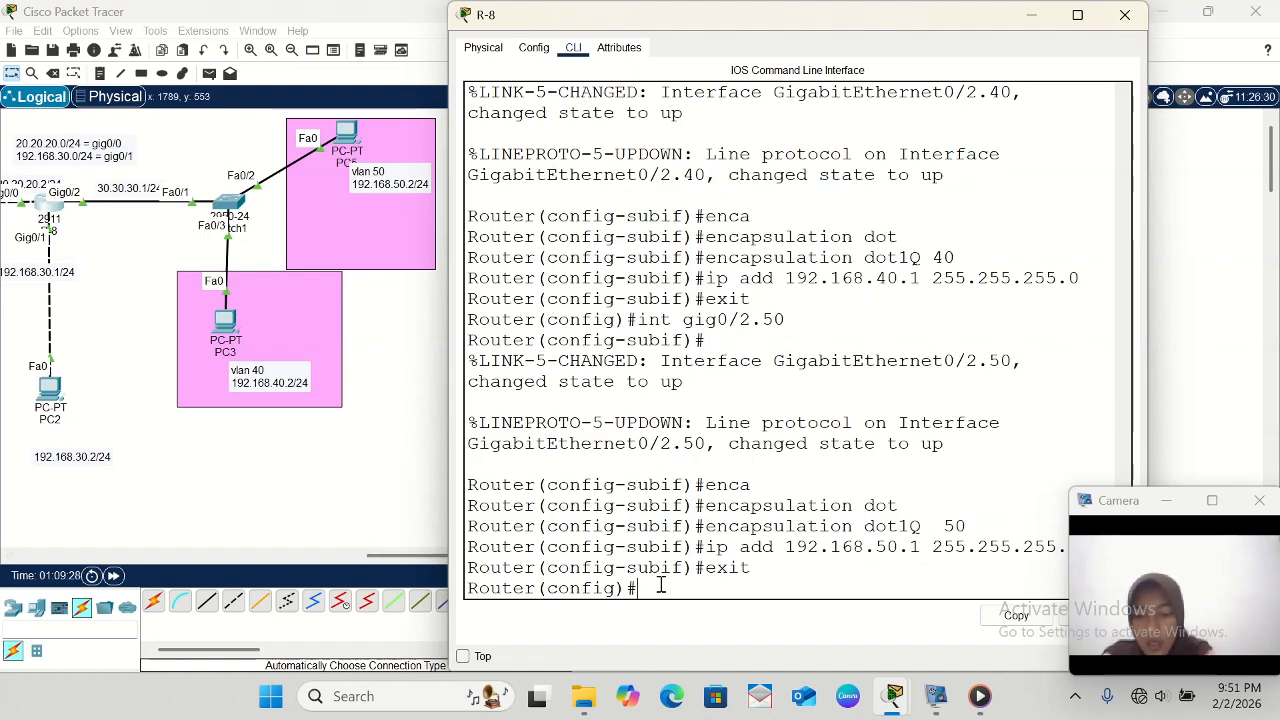
- Write the command router eigrp 21 at R-8's global configuration prompt
type("r")
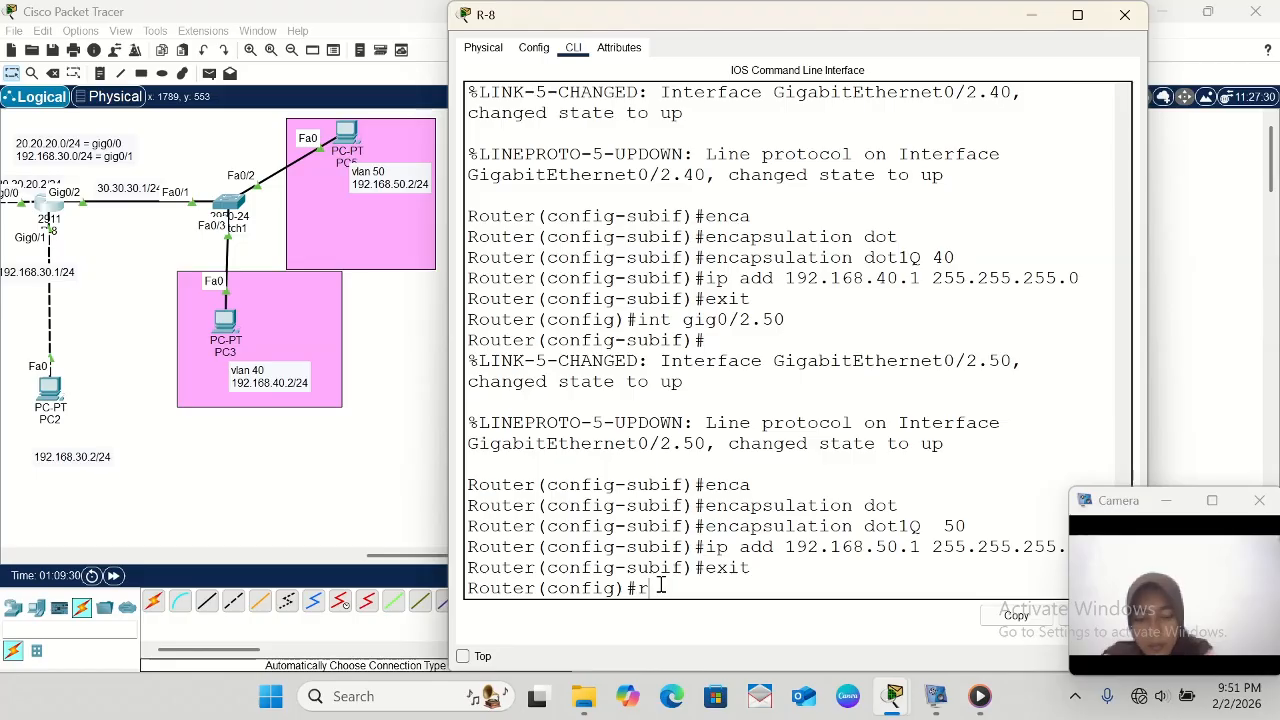
type("outer")
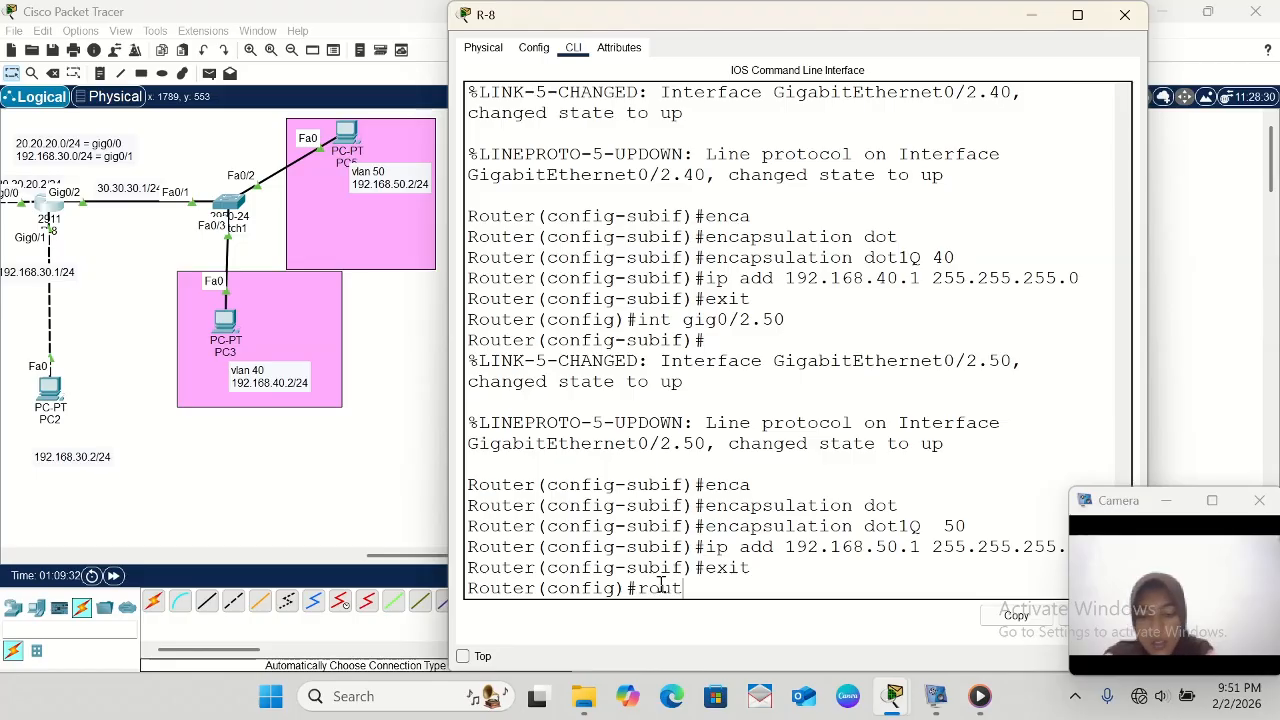
type(" eigr")
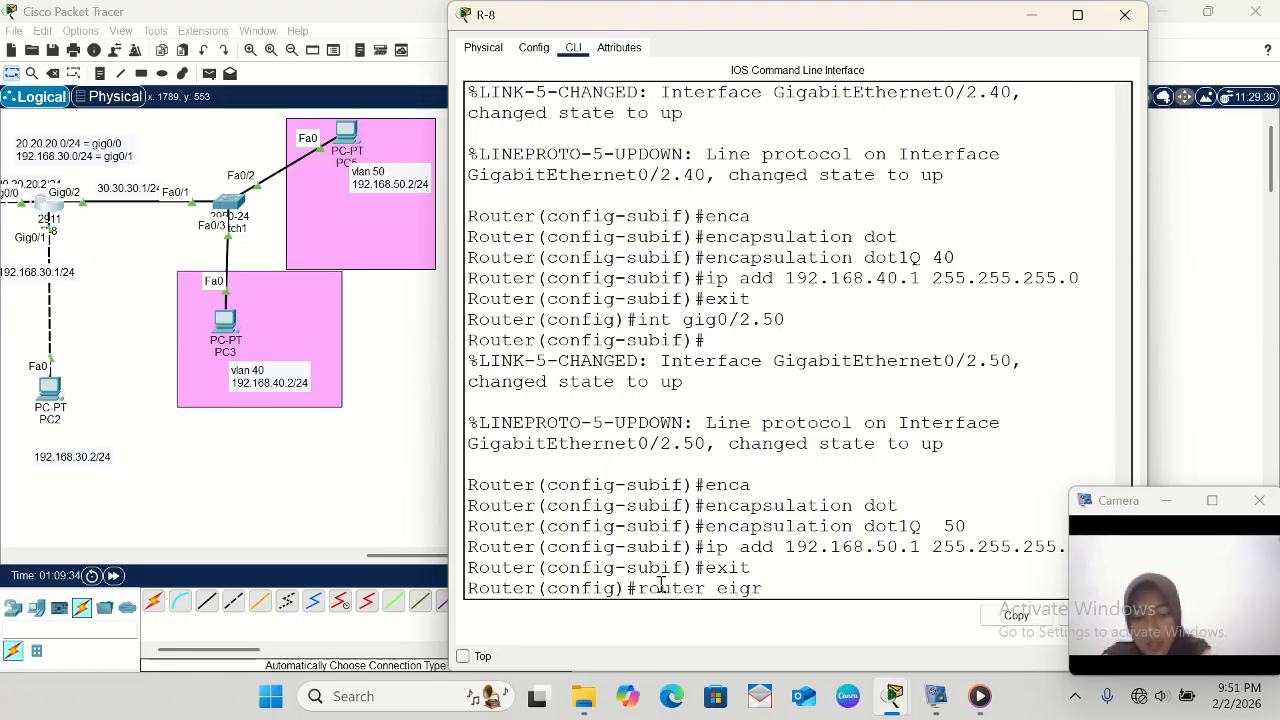
type("p 21")
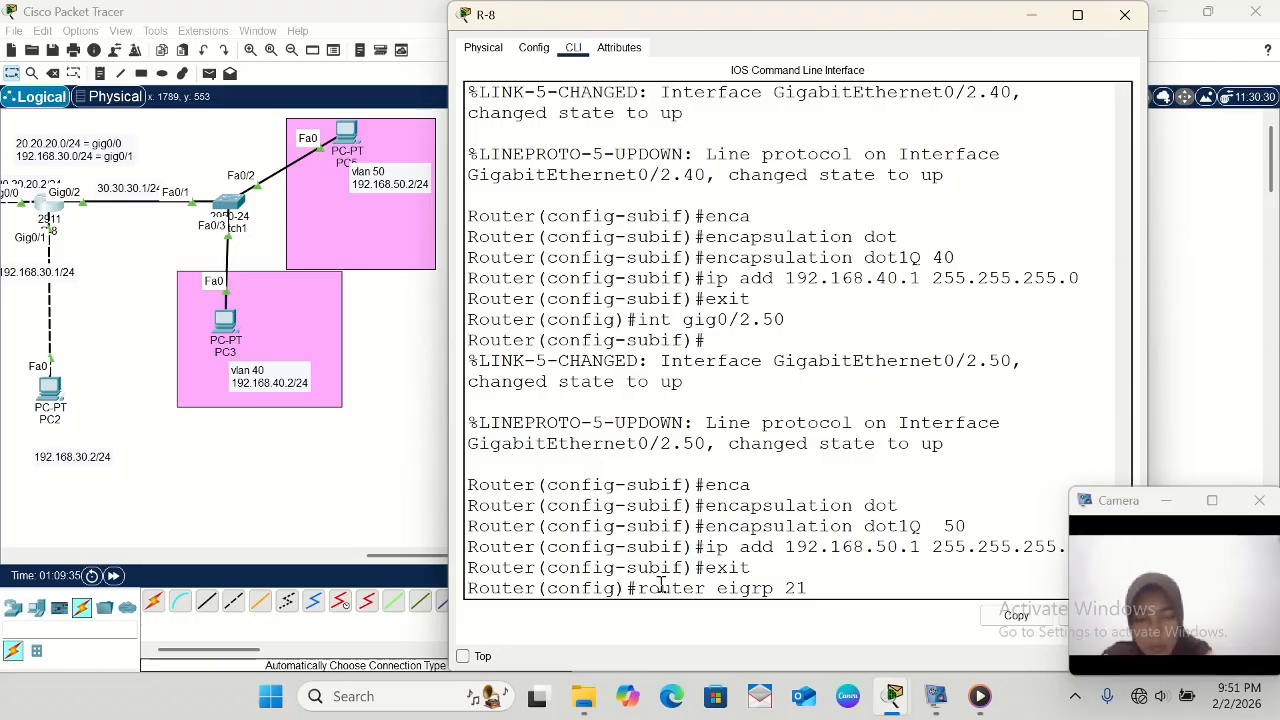
- Examine the topology from the routers with the 10.10.10.0 link across to R-8 and the VLAN 40 and 50 areas
scroll(160, 357, "left", 5)
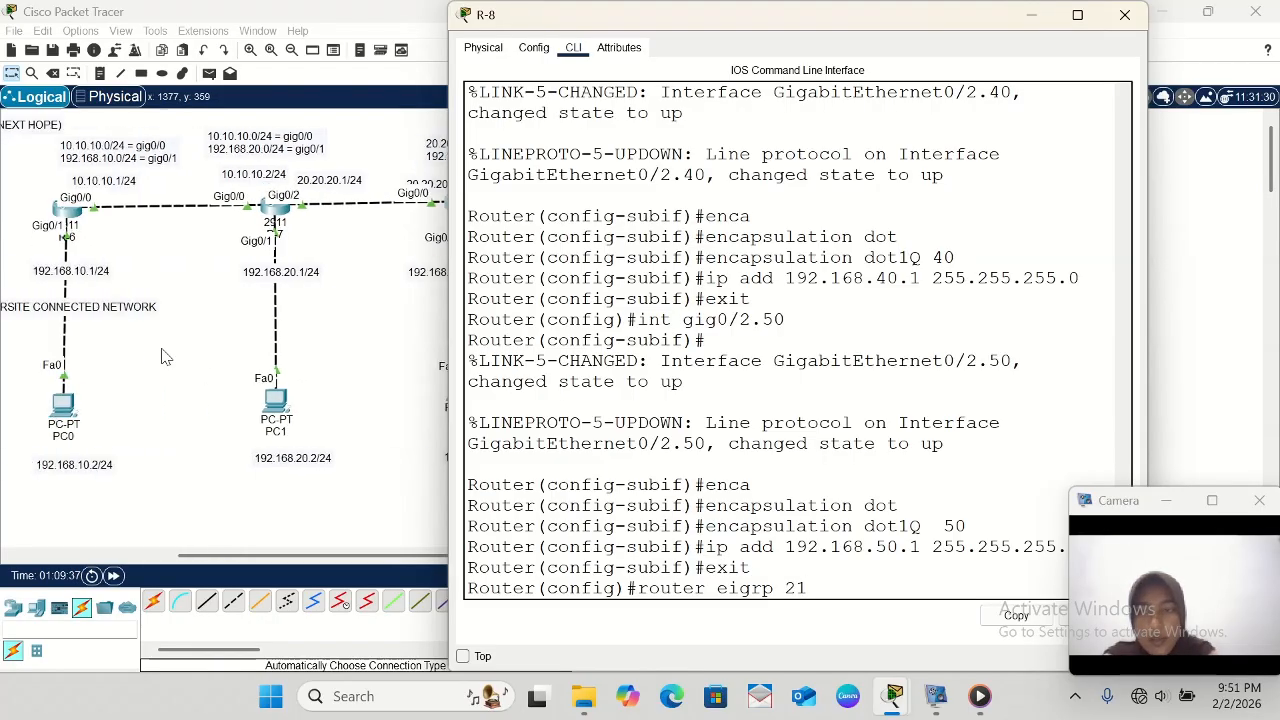
scroll(162, 357, "right", 4)
scroll(162, 357, "left", 5)
scroll(162, 357, "right", 5)
scroll(162, 357, "up", 2)
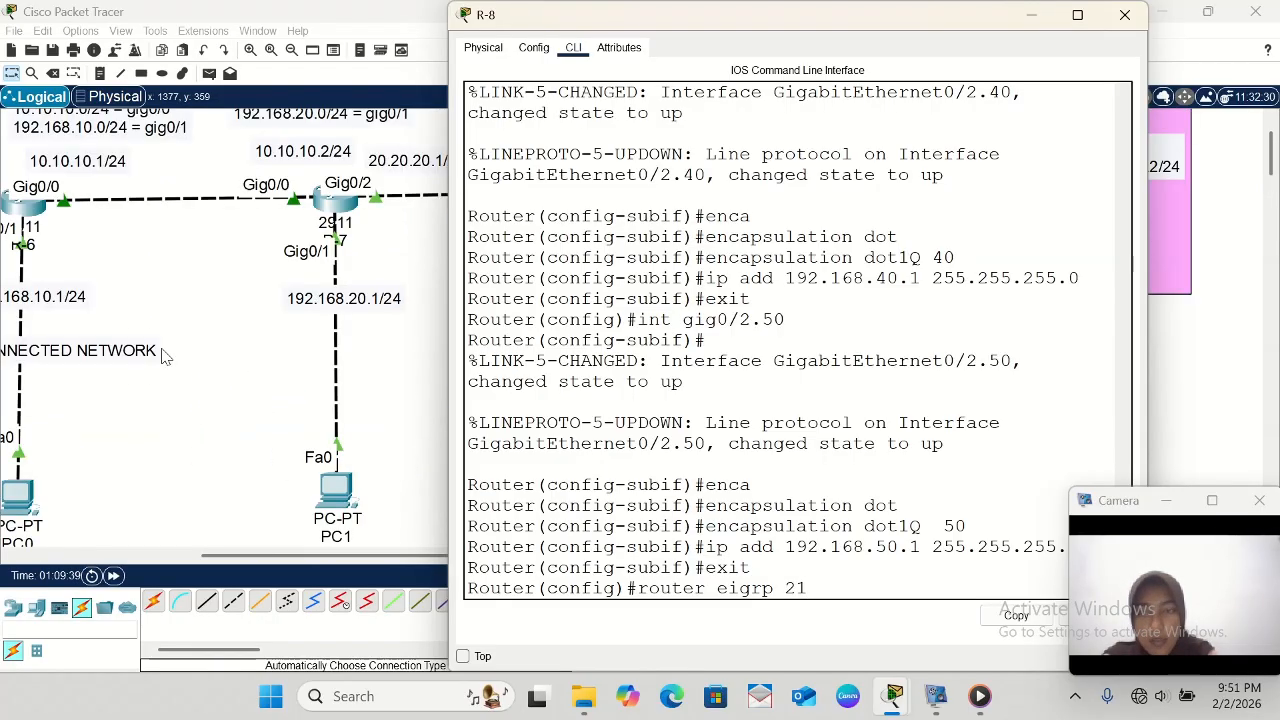
scroll(162, 357, "right", 2)
scroll(162, 357, "right", 4)
scroll(162, 357, "down", 2)
scroll(162, 357, "up", 1)
scroll(162, 357, "left", 4)
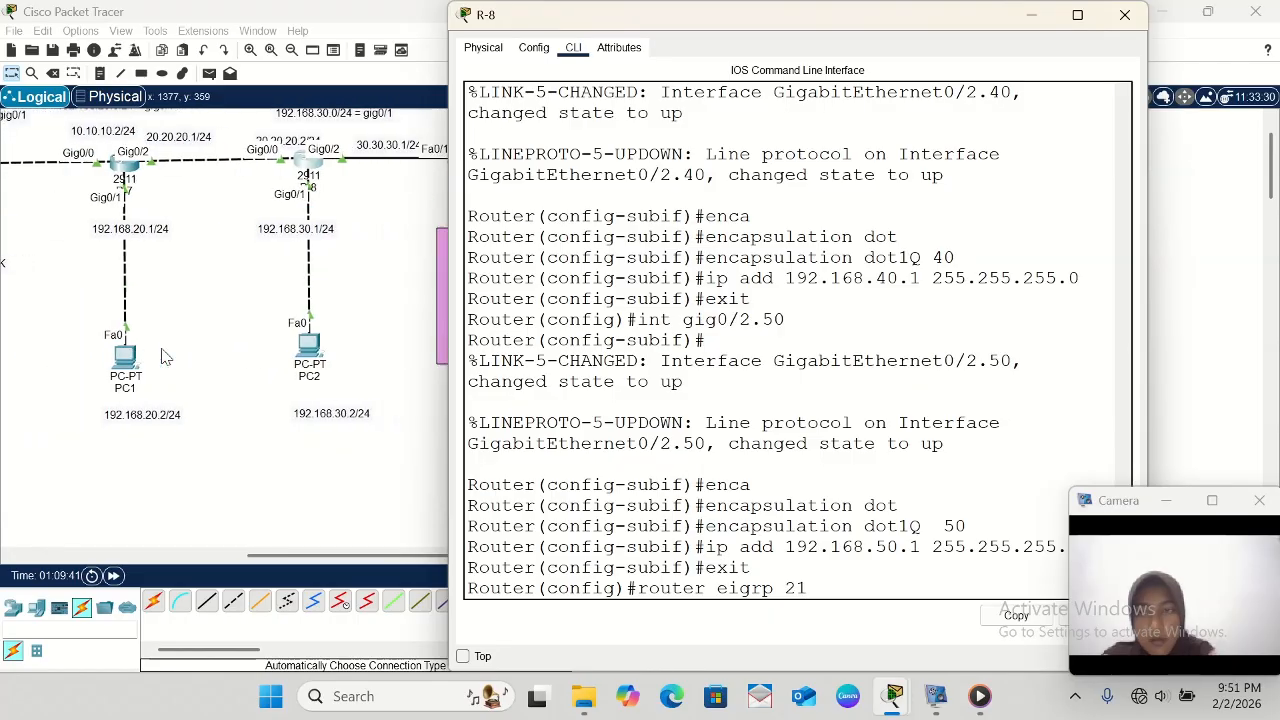
scroll(162, 357, "right", 1)
scroll(162, 357, "up", 1)
scroll(162, 357, "right", 4)
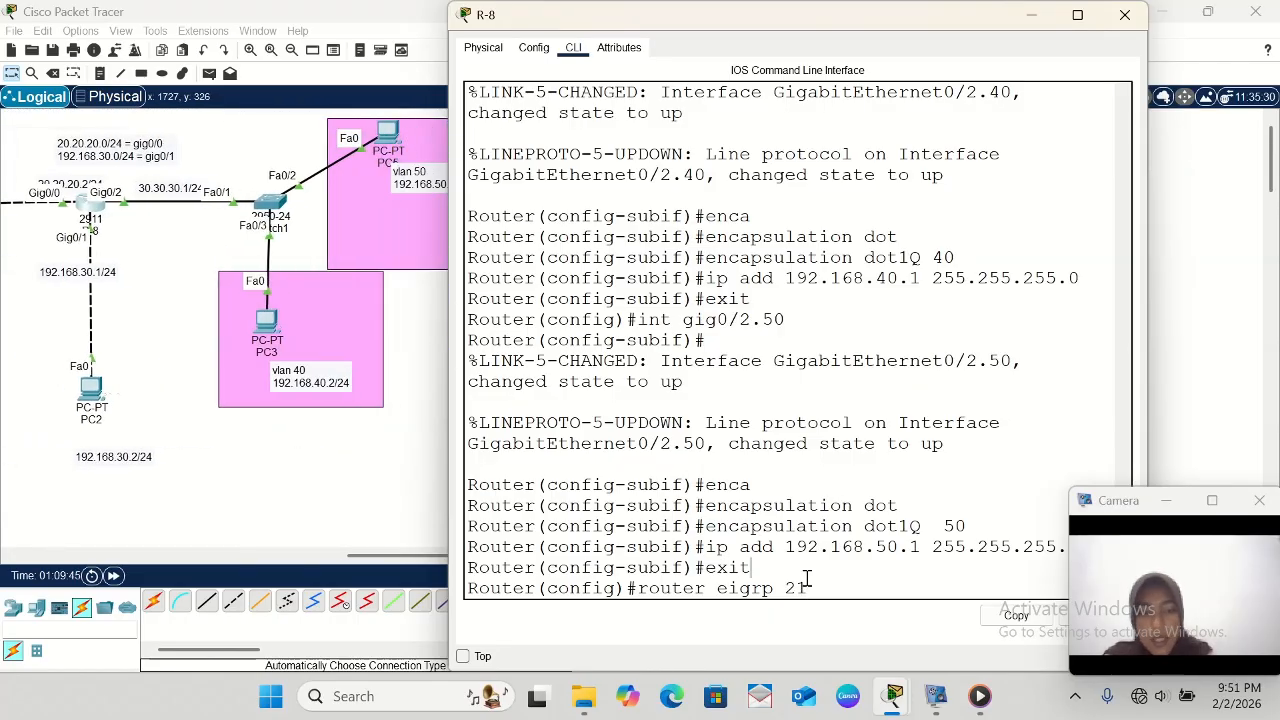
- Run the pending router eigrp 21 command on R-8 and advertise network 30.30.30.0 in it
key("Return")
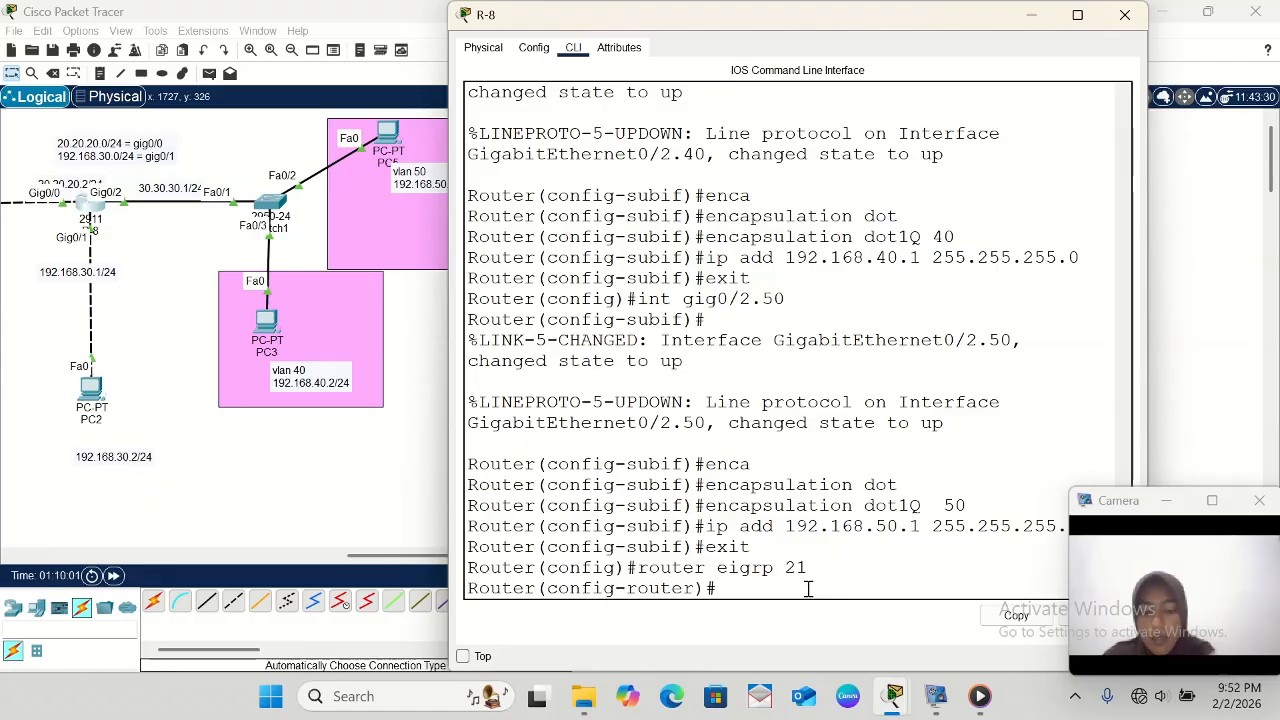
type("network ")
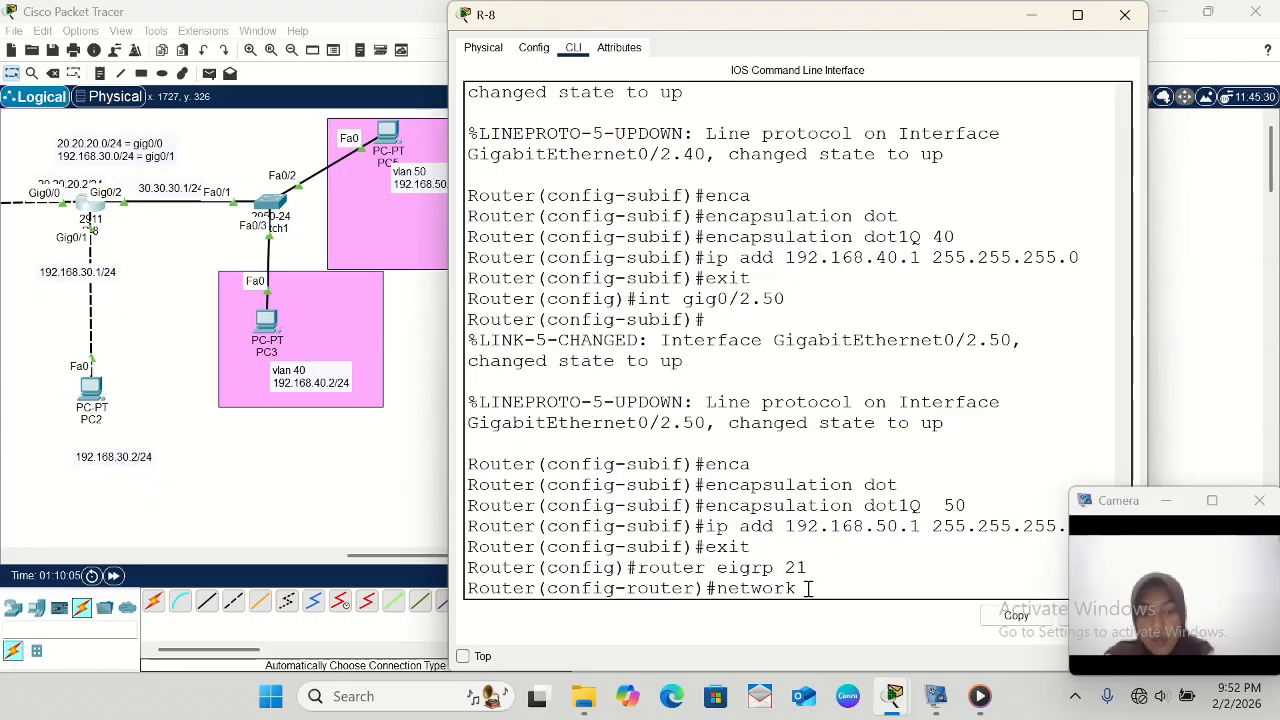
type("30.30.30.")
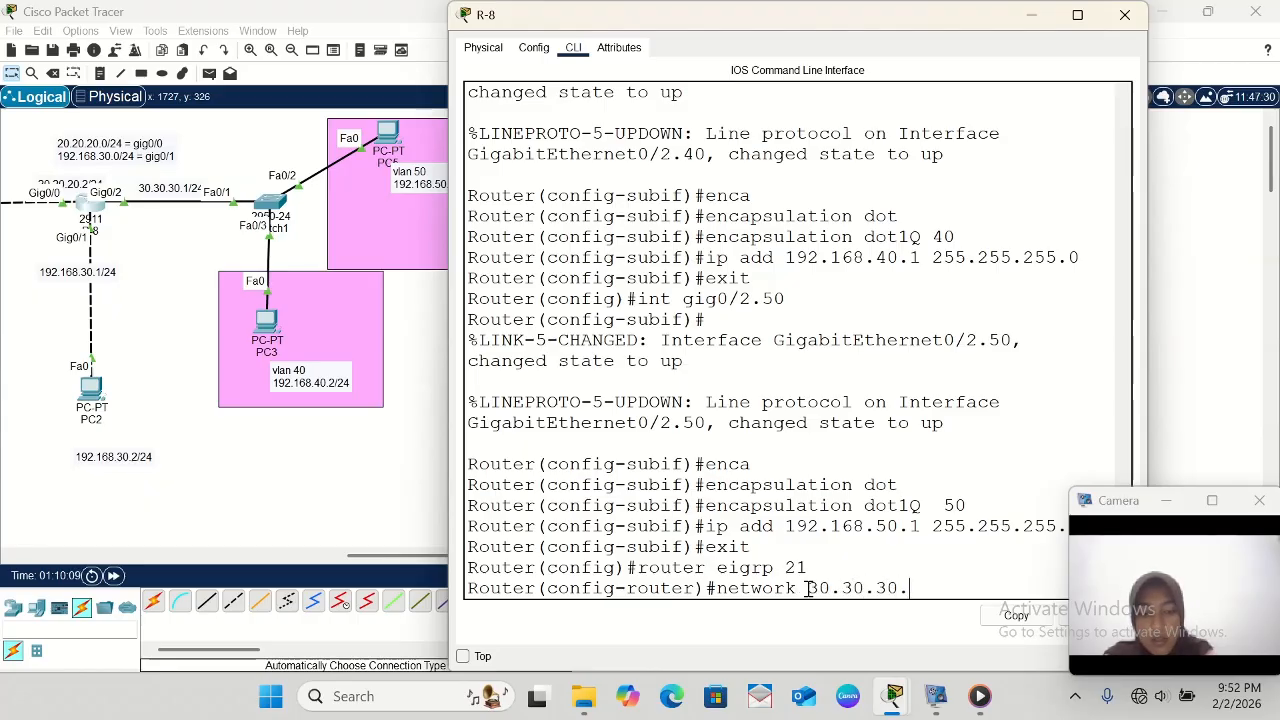
type("0")
key("Return")
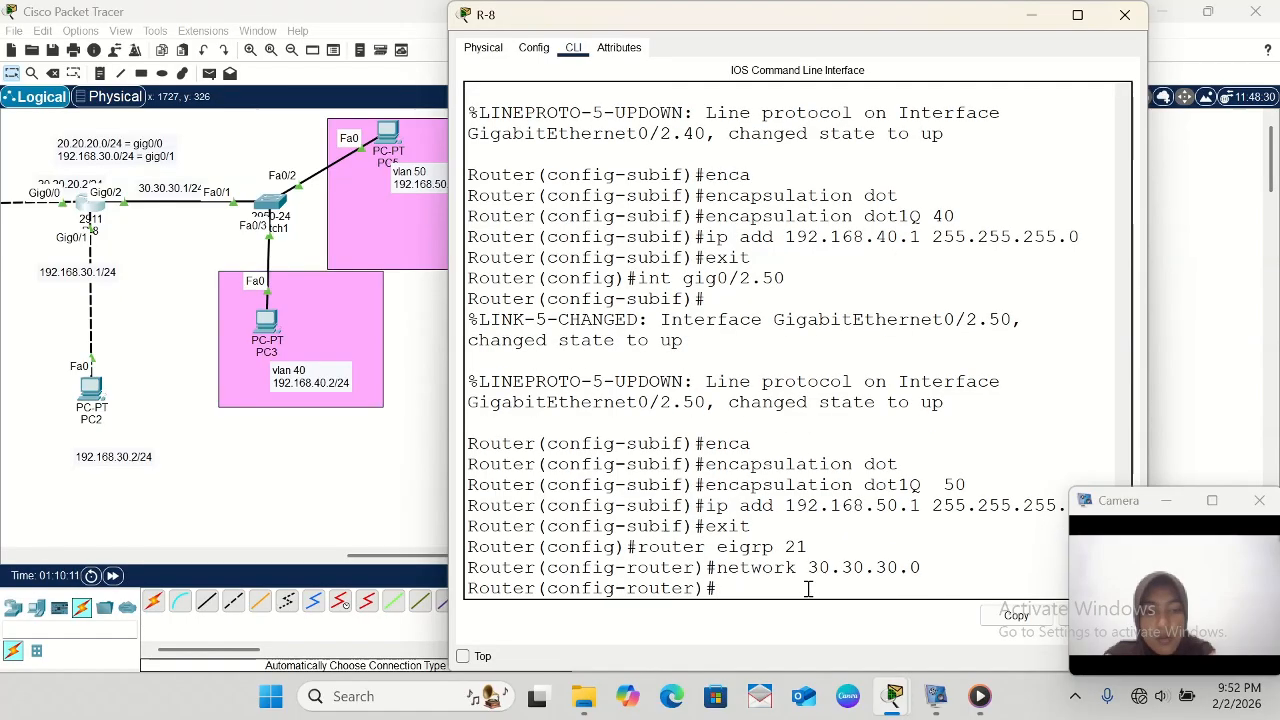
- Advertise network 192.168.40.0 in R-8's EIGRP 21 process by adapting the previous network command
key("Up")
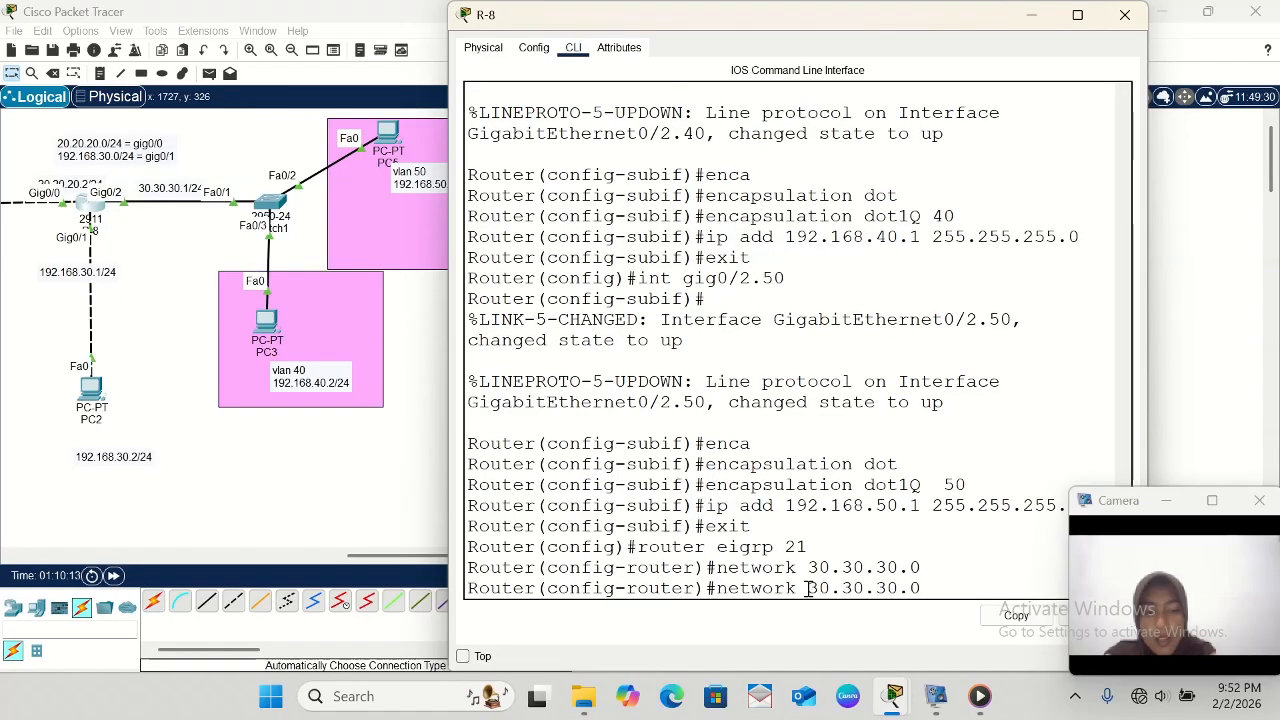
key("BackSpace")
key("BackSpace")
key("BackSpace")
key("BackSpace")
key("BackSpace")
key("BackSpace")
key("BackSpace")
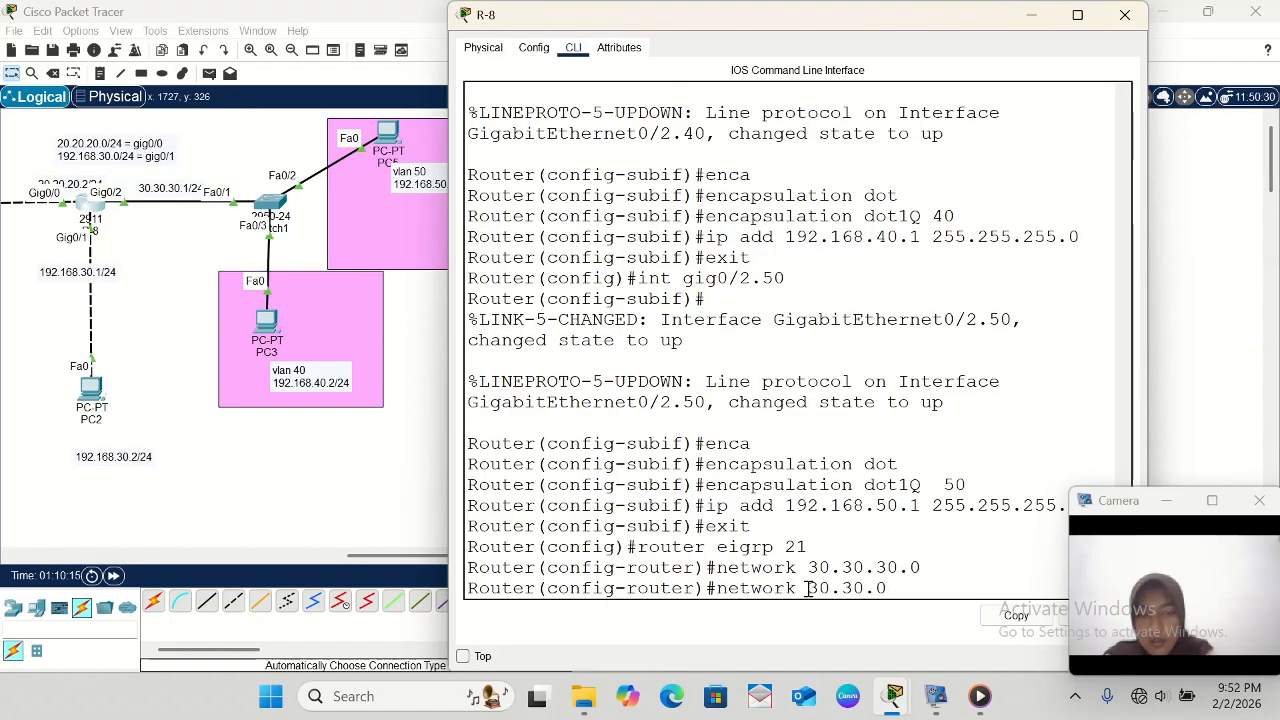
type("192.168")
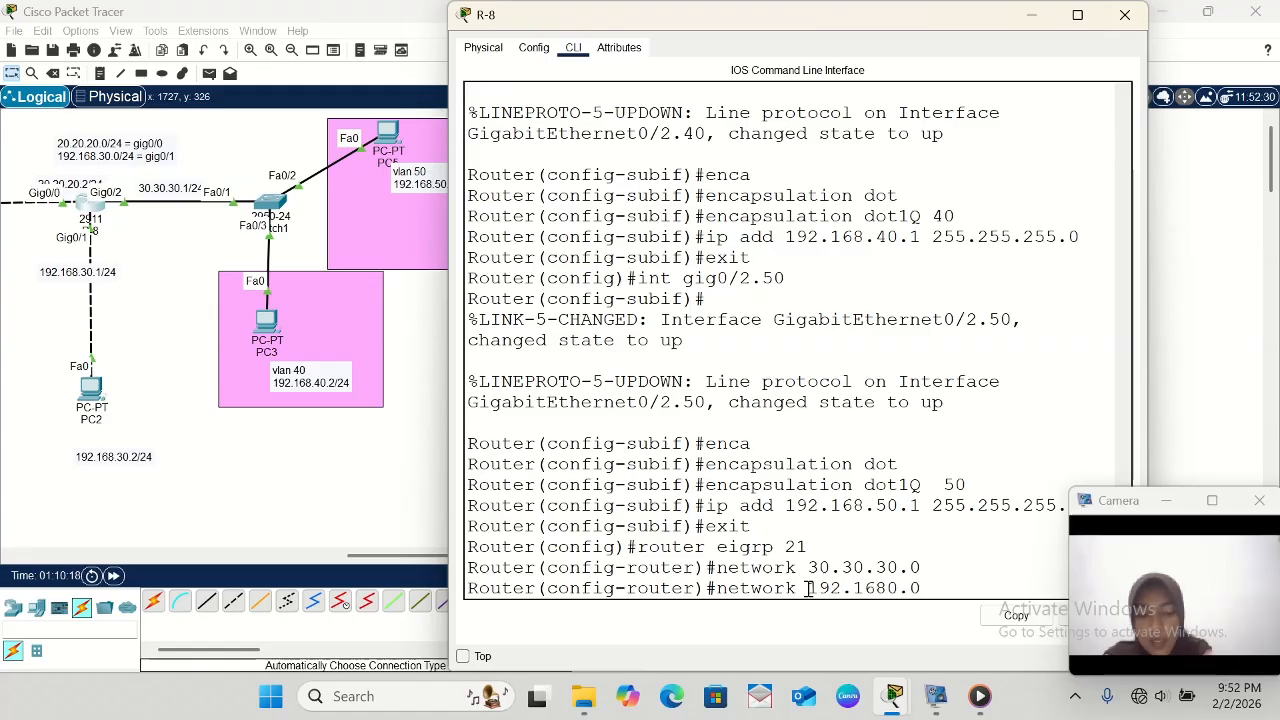
type(".4")
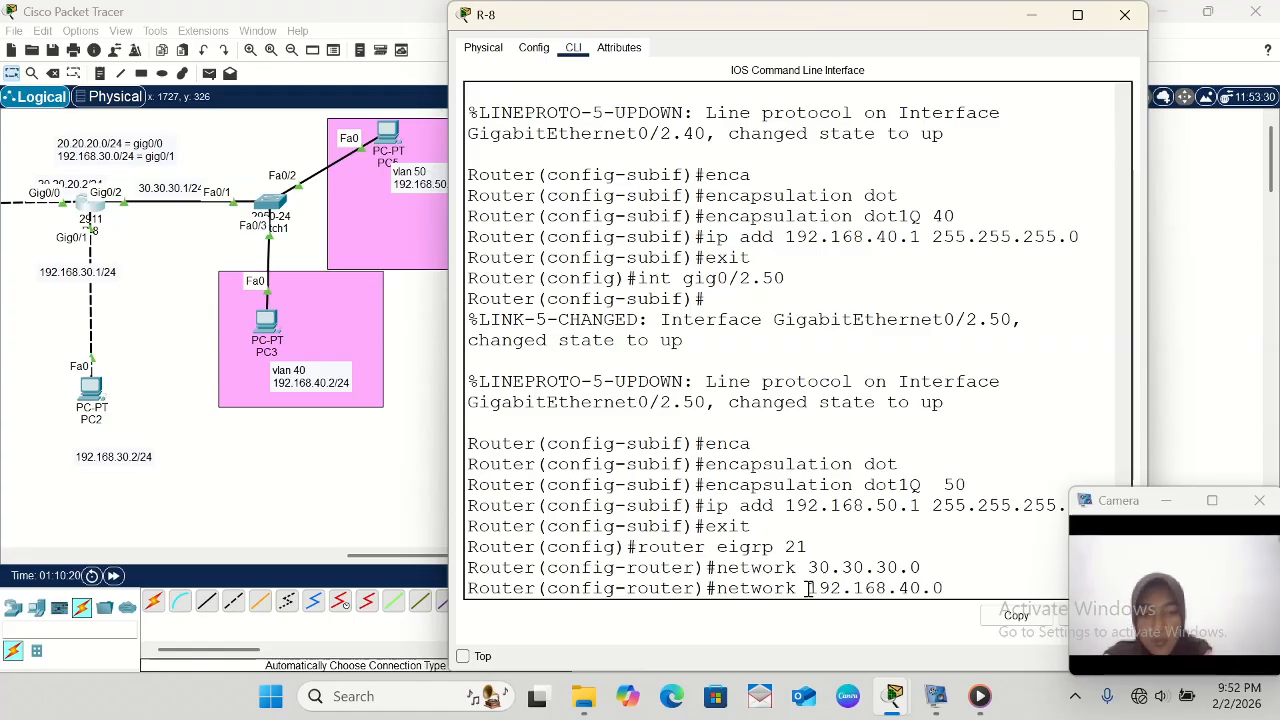
key("Return")
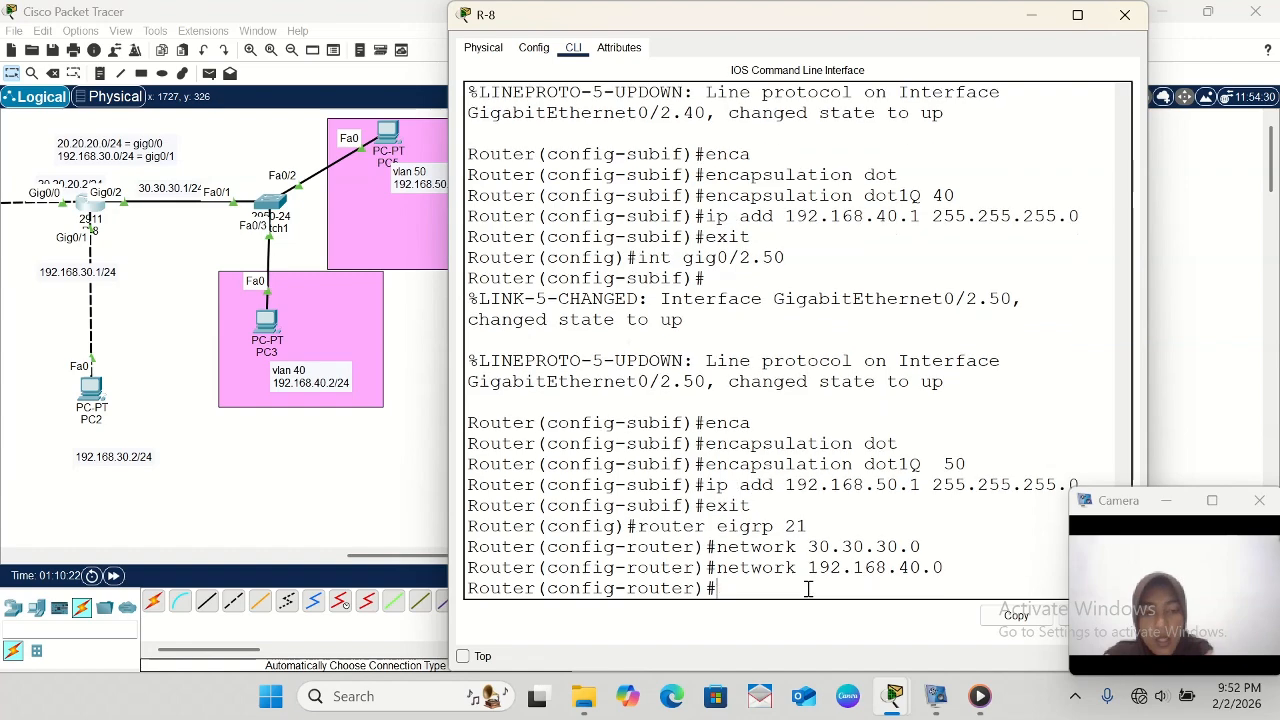
- Advertise network 192.168.50.0 in R-8's EIGRP 21 process by adapting the previous network command
key("Up")
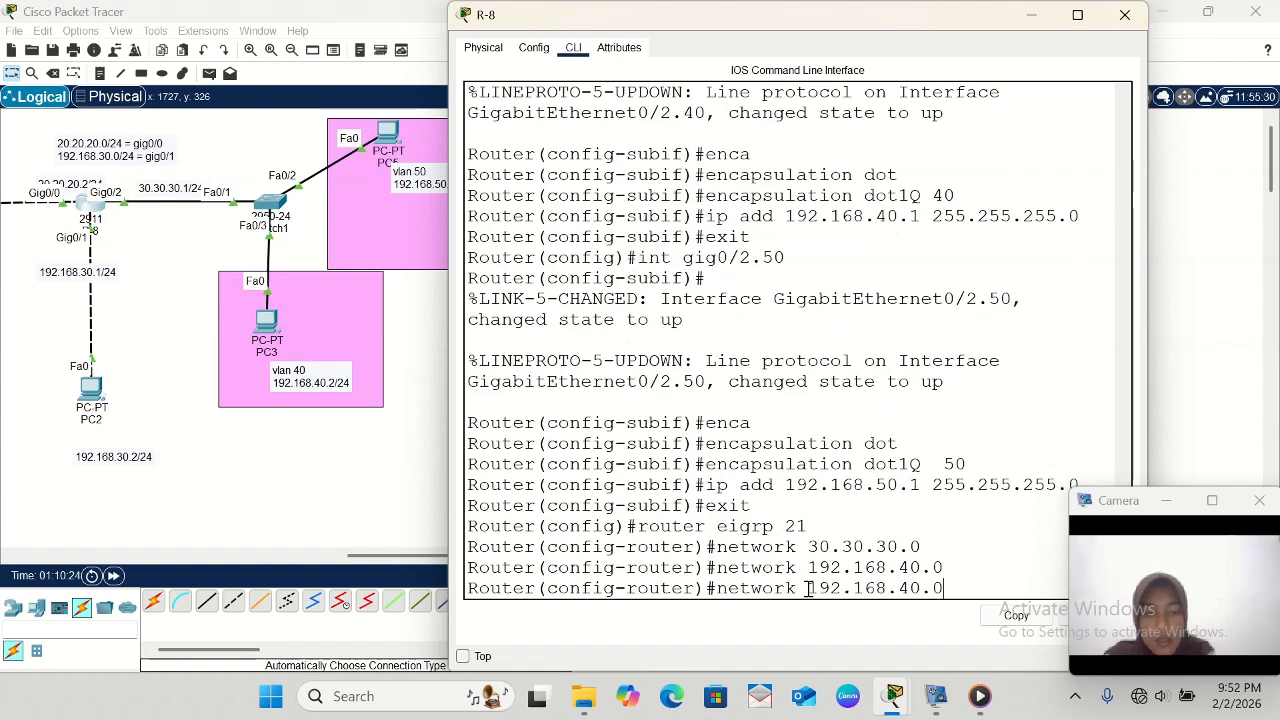
key("Left")
key("Left")
key("Left")
key("BackSpace")
type("5")
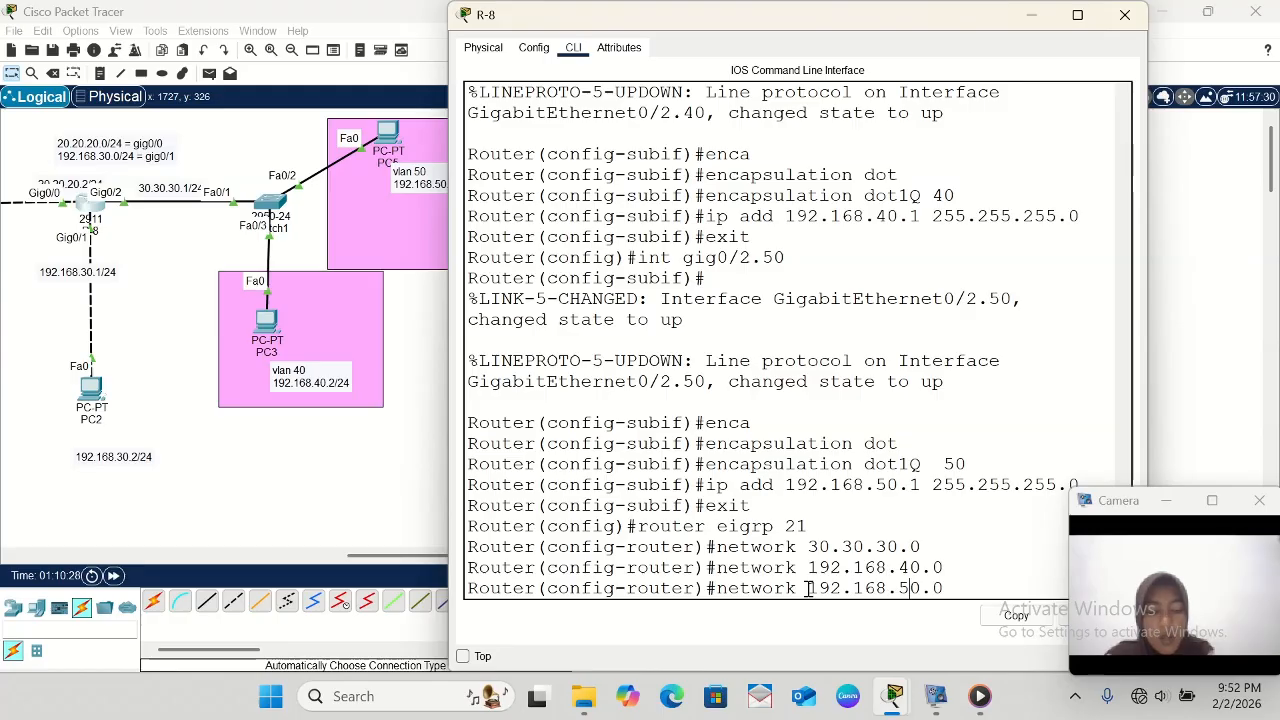
key("Return")
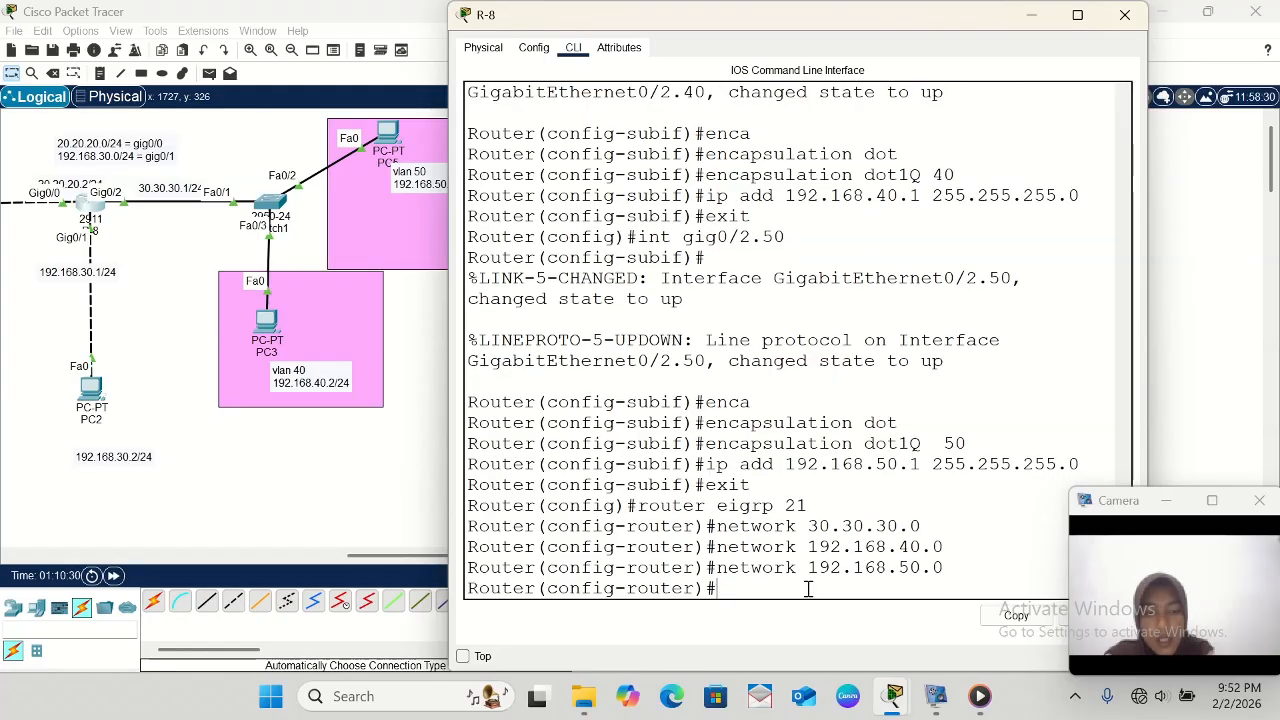
- Minimize R-8's window and place a note beside the VLAN areas reading 30.30.30.0/24 = gig0/0
left_click(1037, 18)
scroll(691, 391, "left", 5)
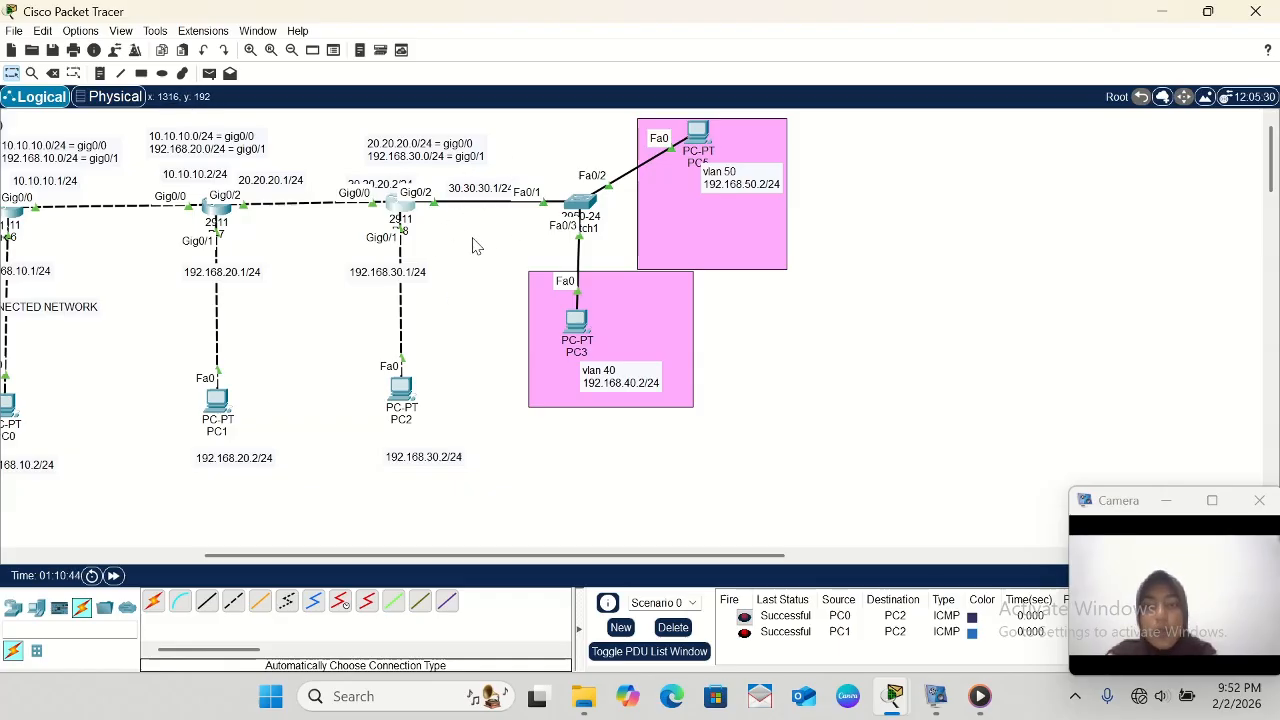
left_click(100, 73)
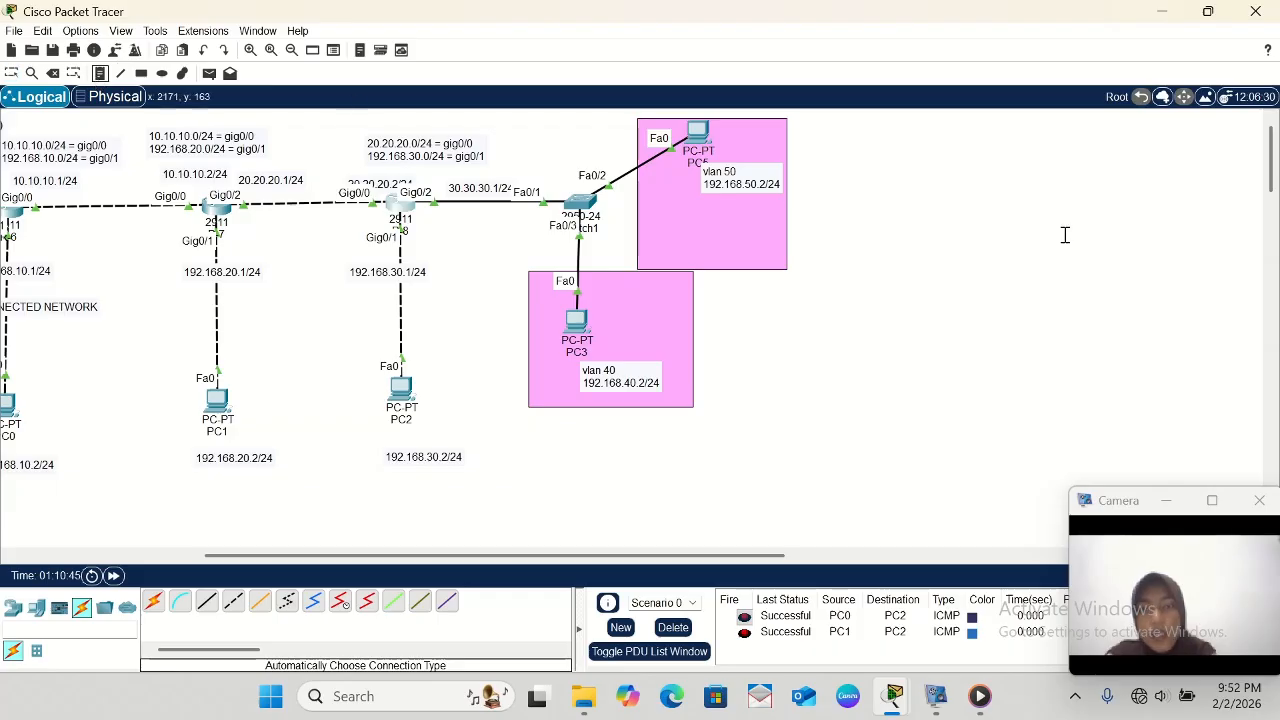
left_click(877, 244)
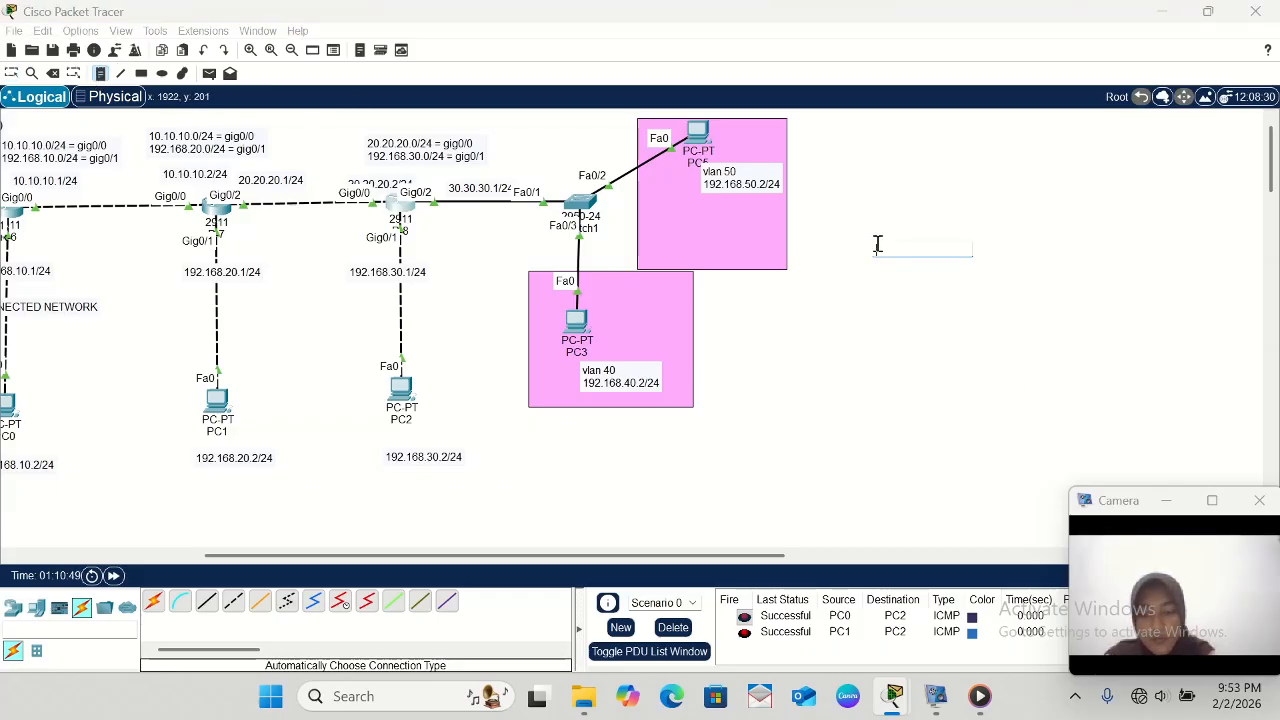
type("30.30.30")
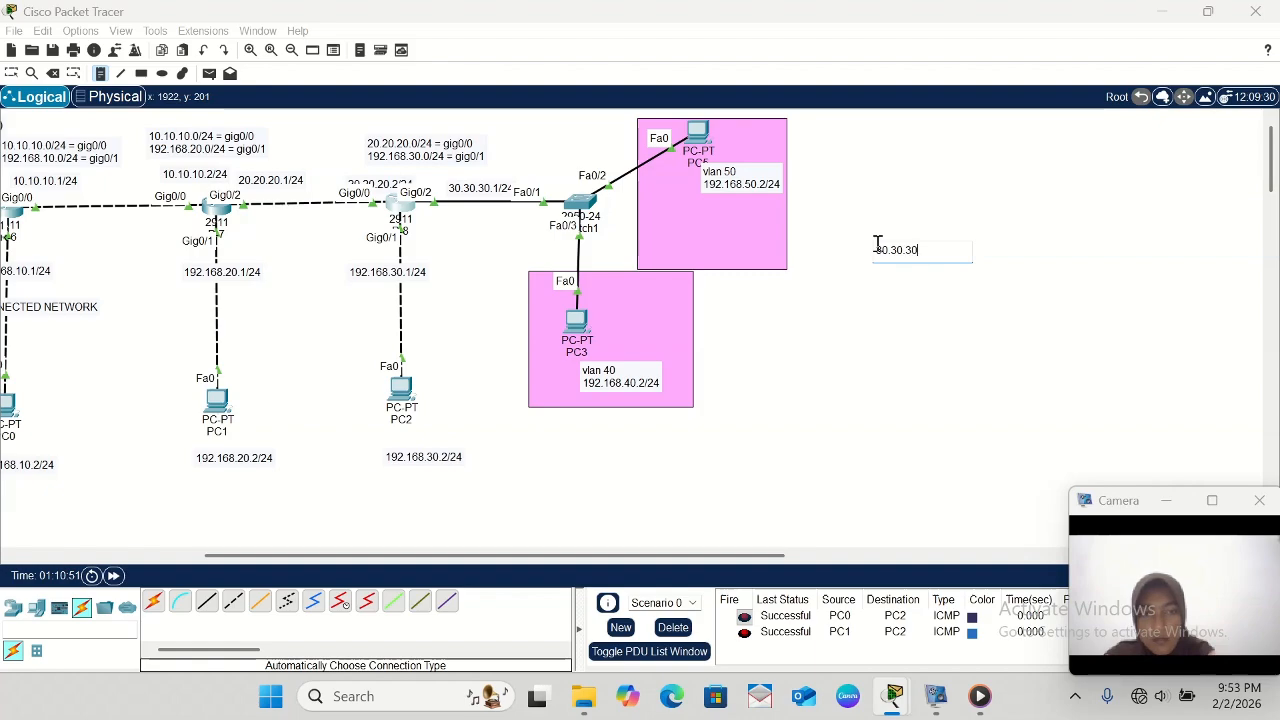
type(".0")
type("/2")
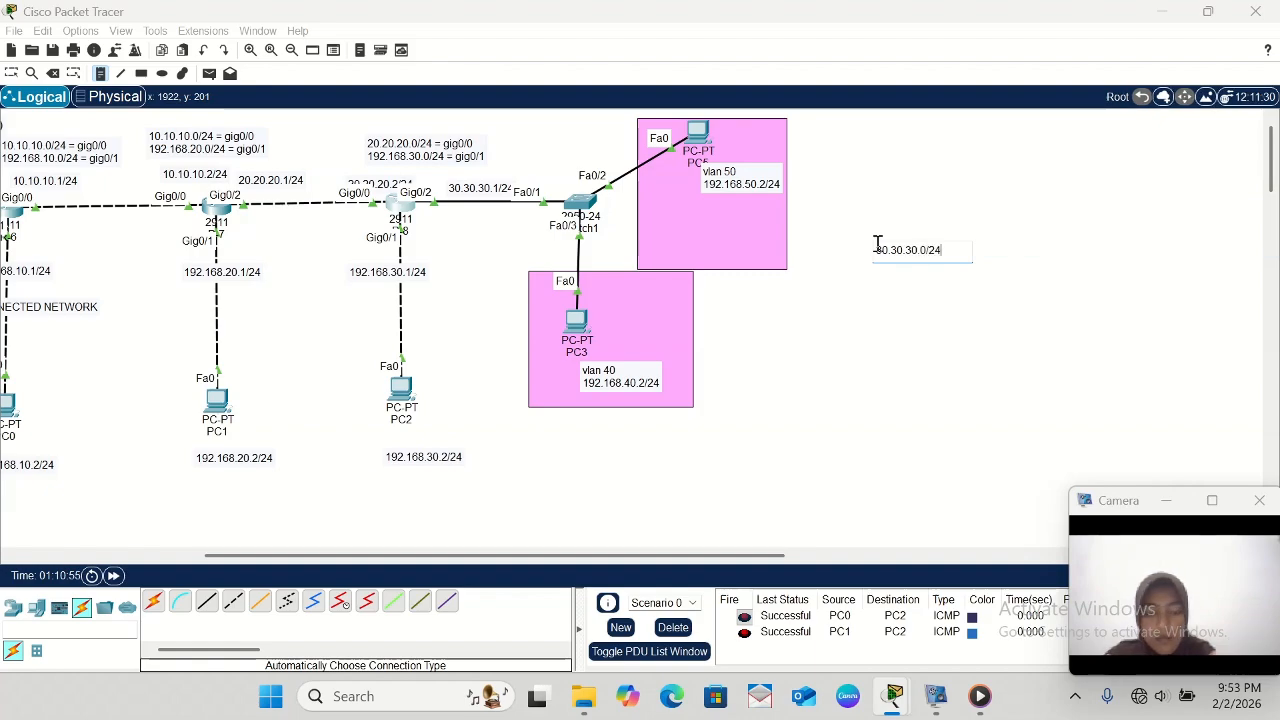
type("4 = gig")
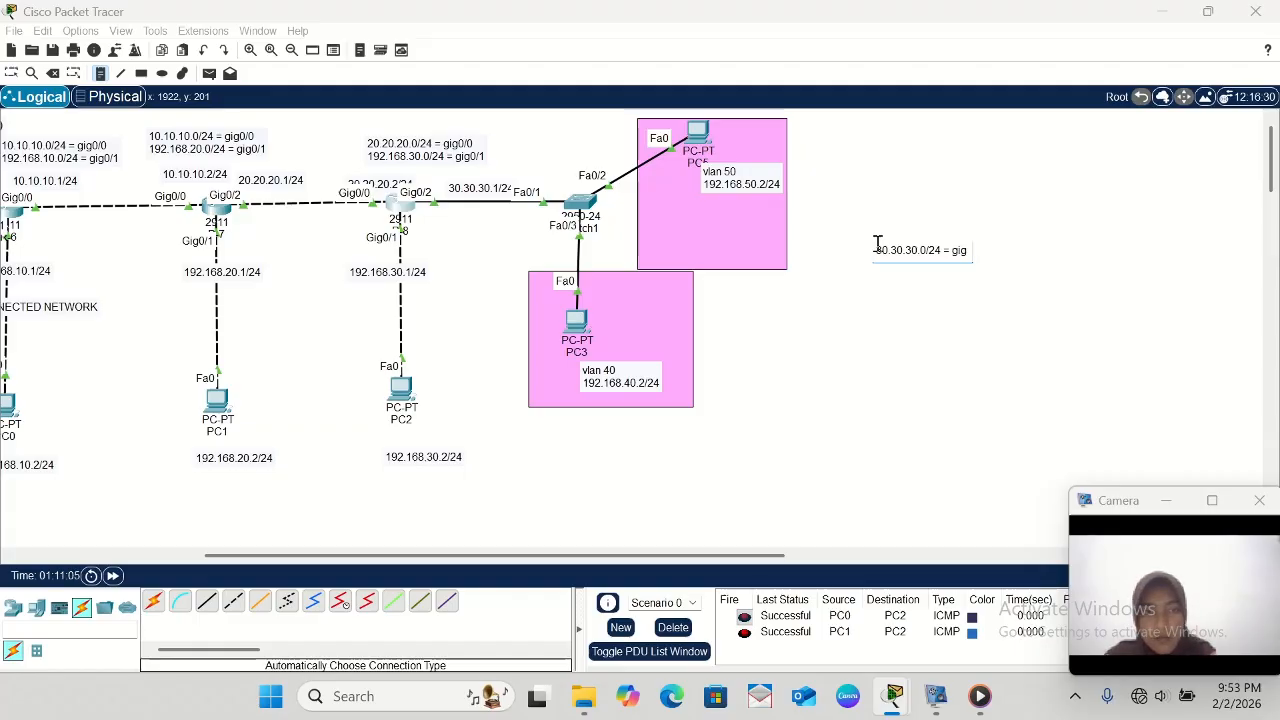
type("0")
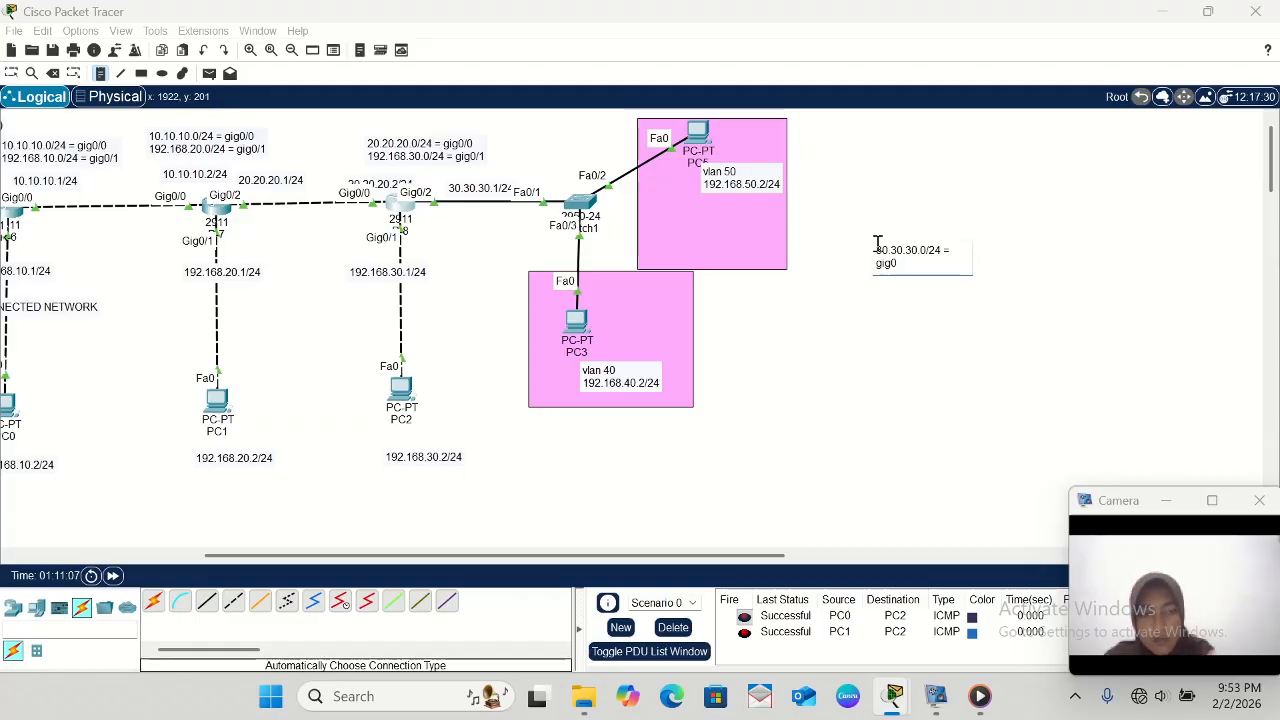
type("/0")
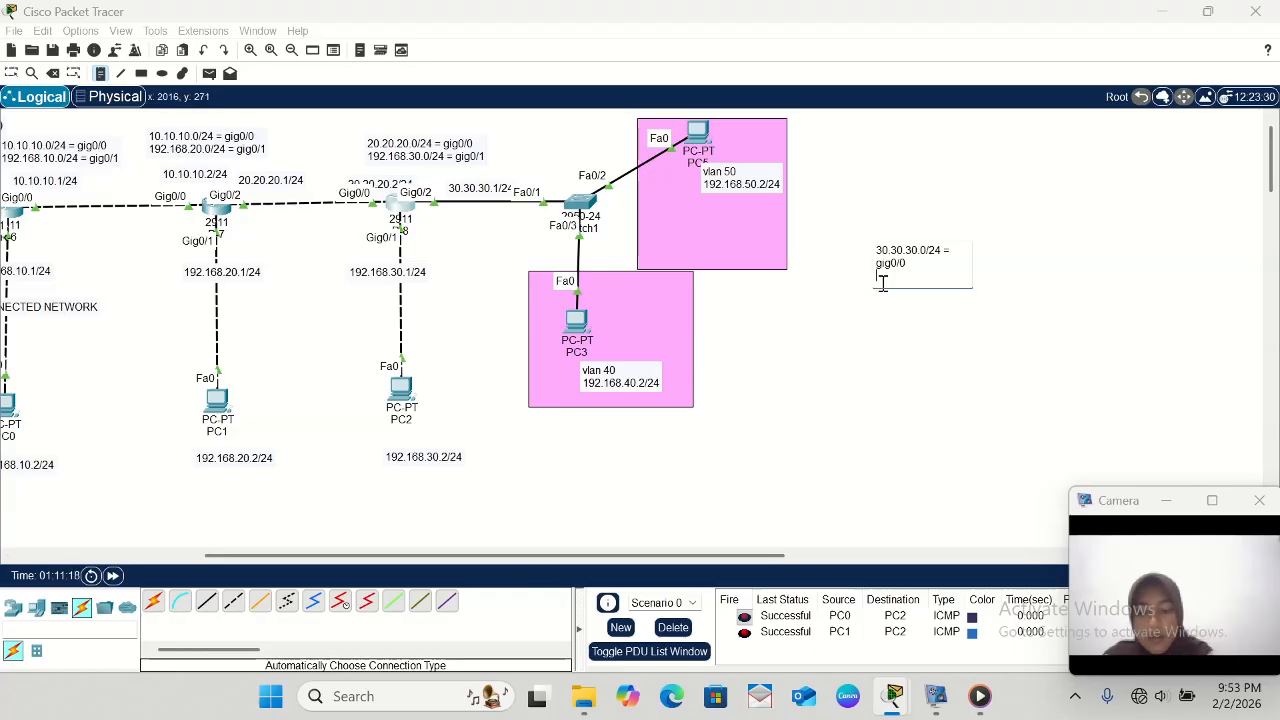
- Add the line 192.168.40.0/24 = gig0/2.40 to the note beside the VLAN areas
type("2.168.40")
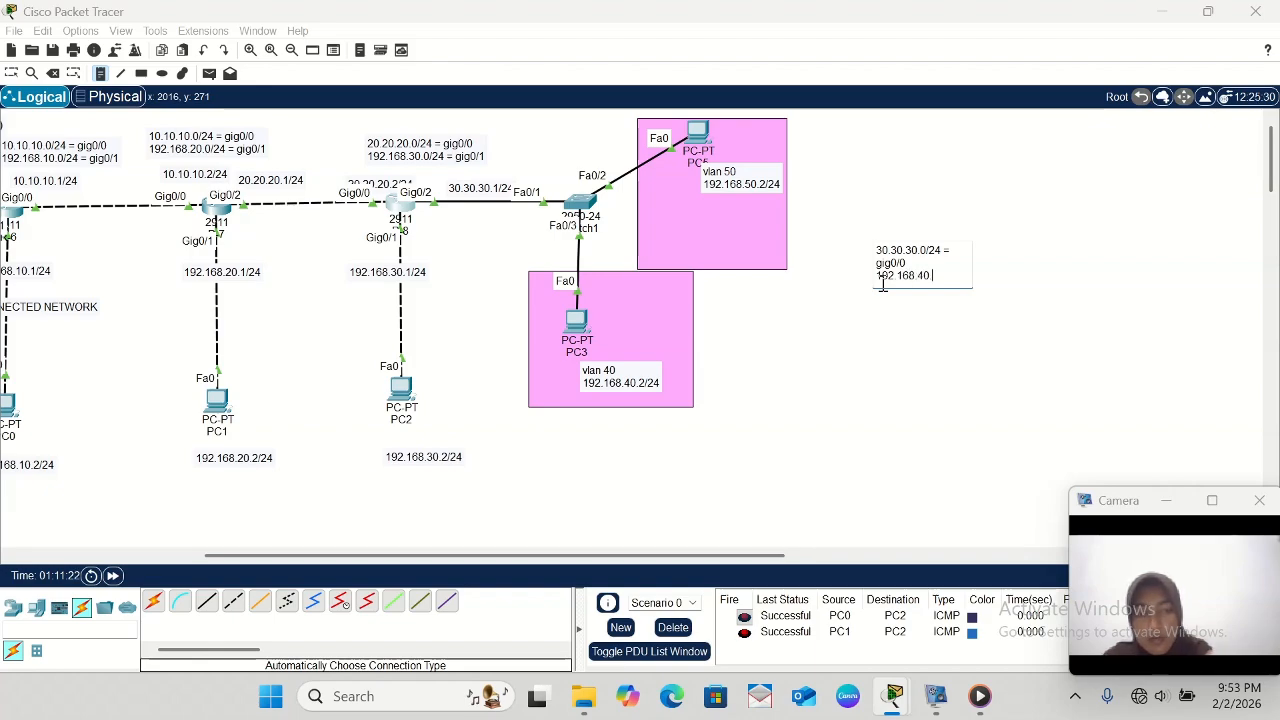
type(".0")
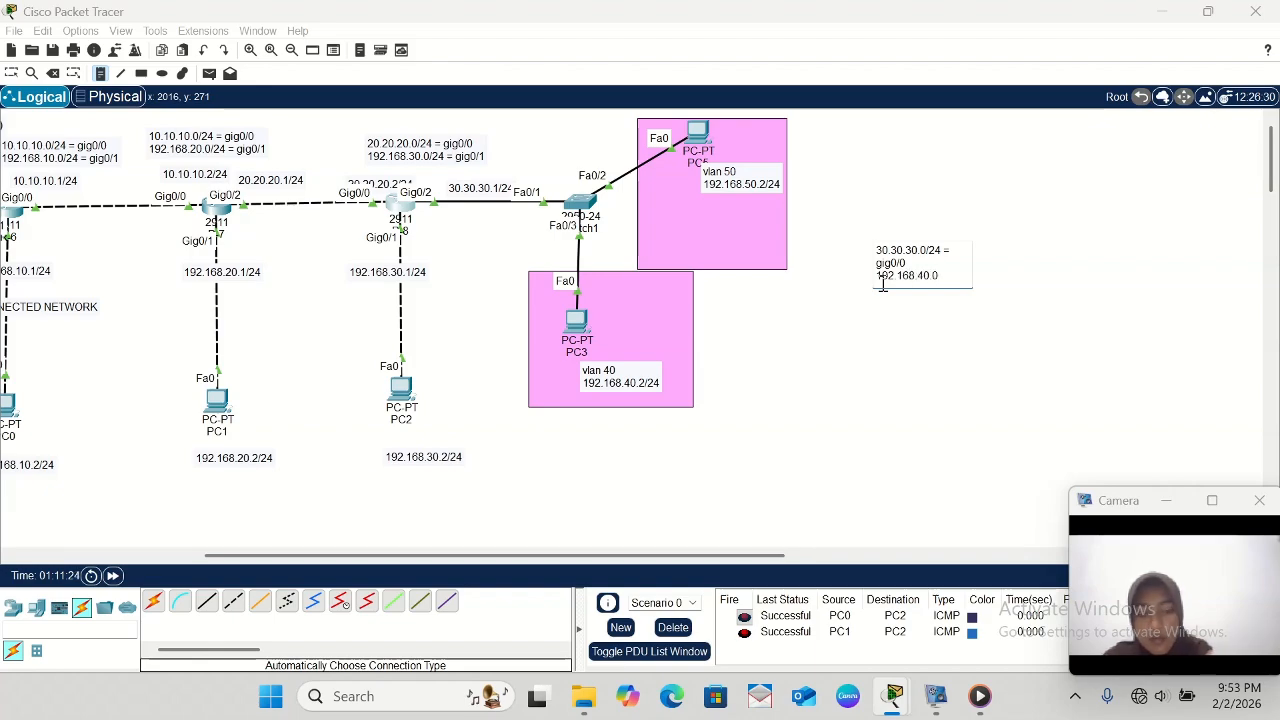
type("/24")
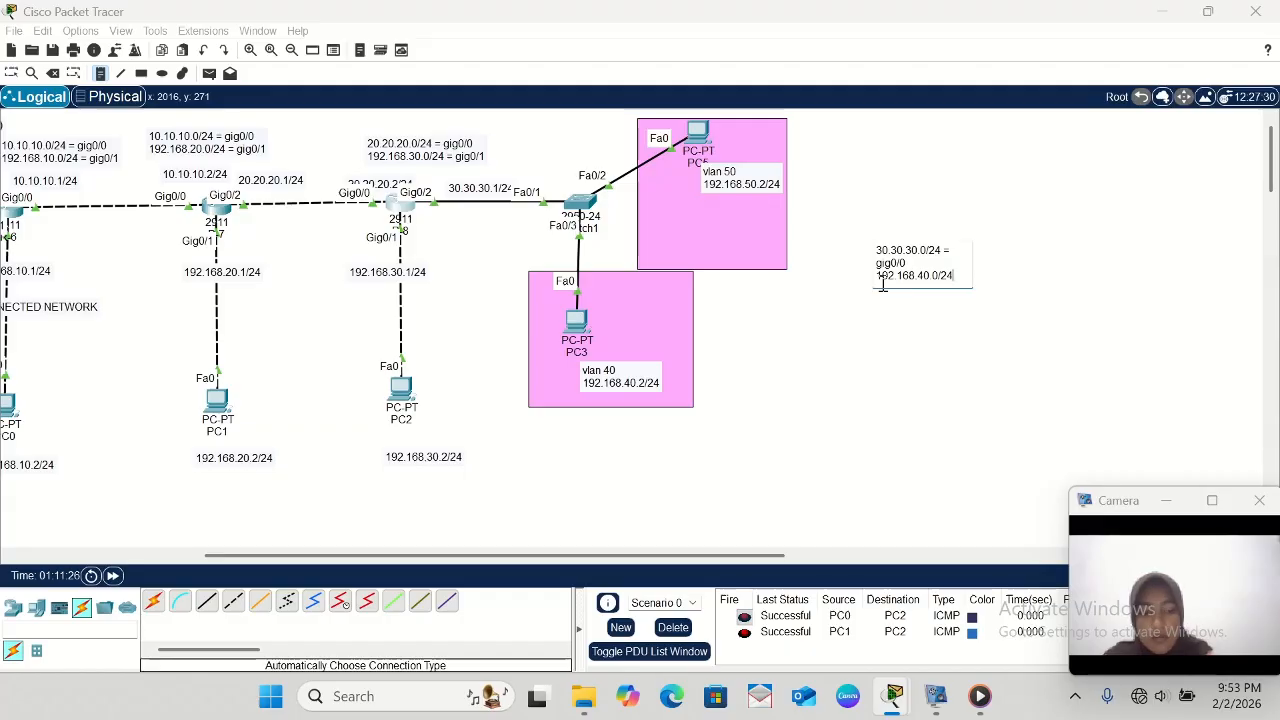
type(" =")
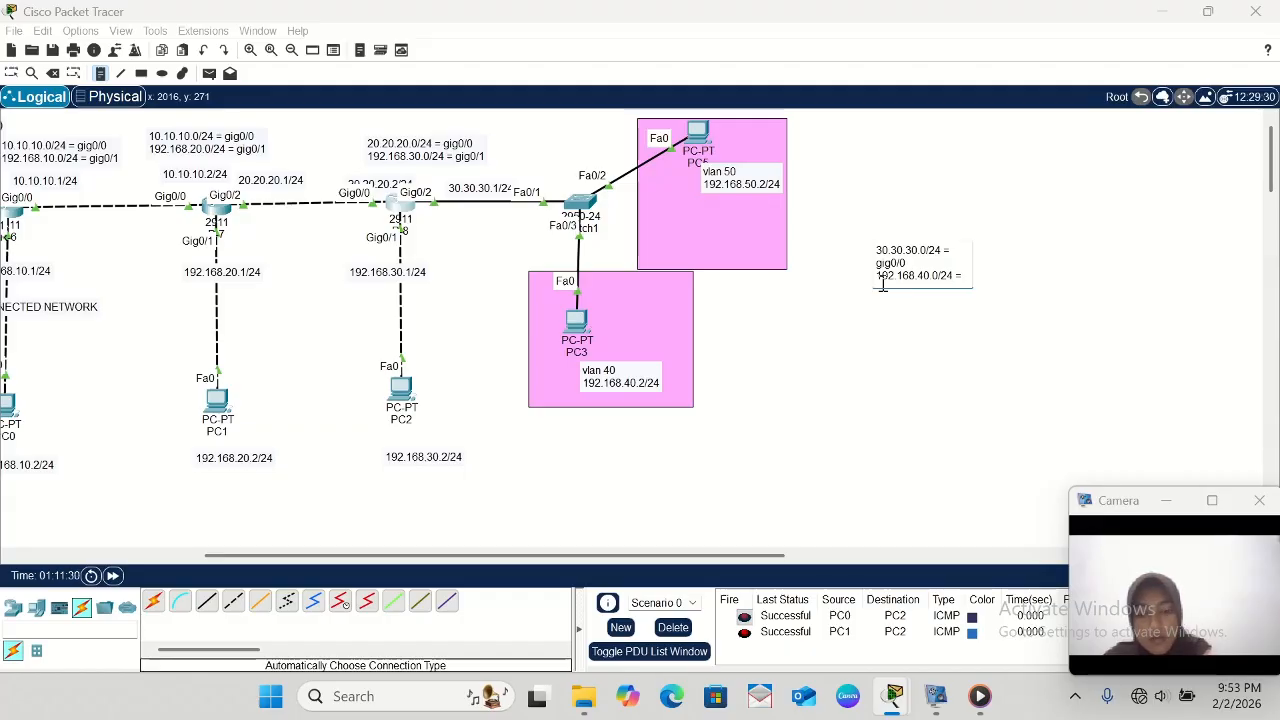
type(" gig")
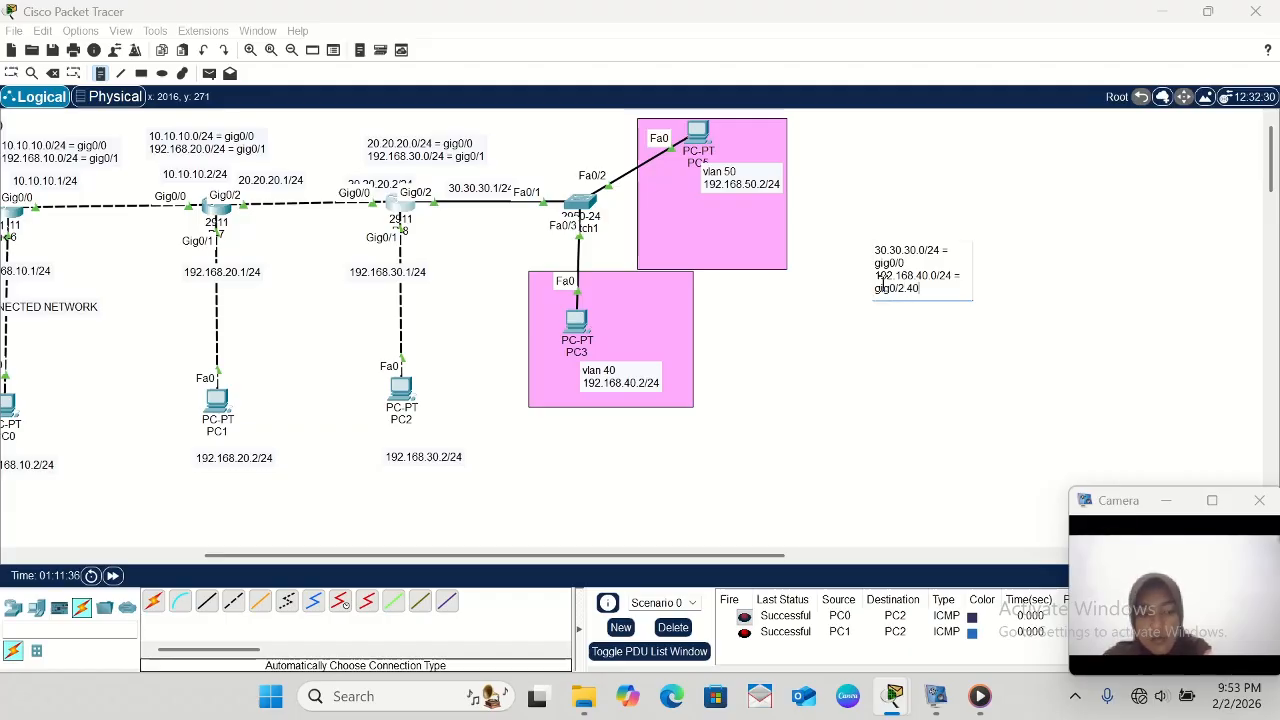
type("0/2.40")
- Add the line 192.168.50.0/24 = gig0/2.50 to the note beside the VLAN areas and finish the note
key("Return")
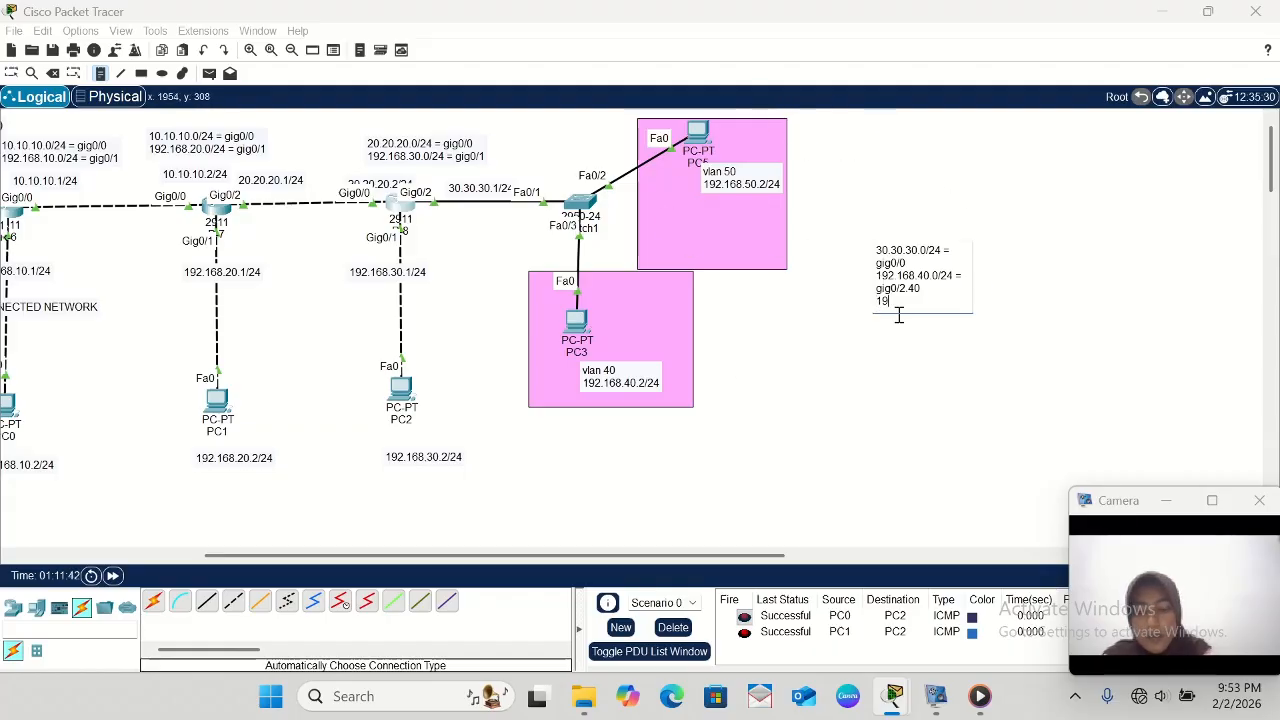
type("192.168.50")
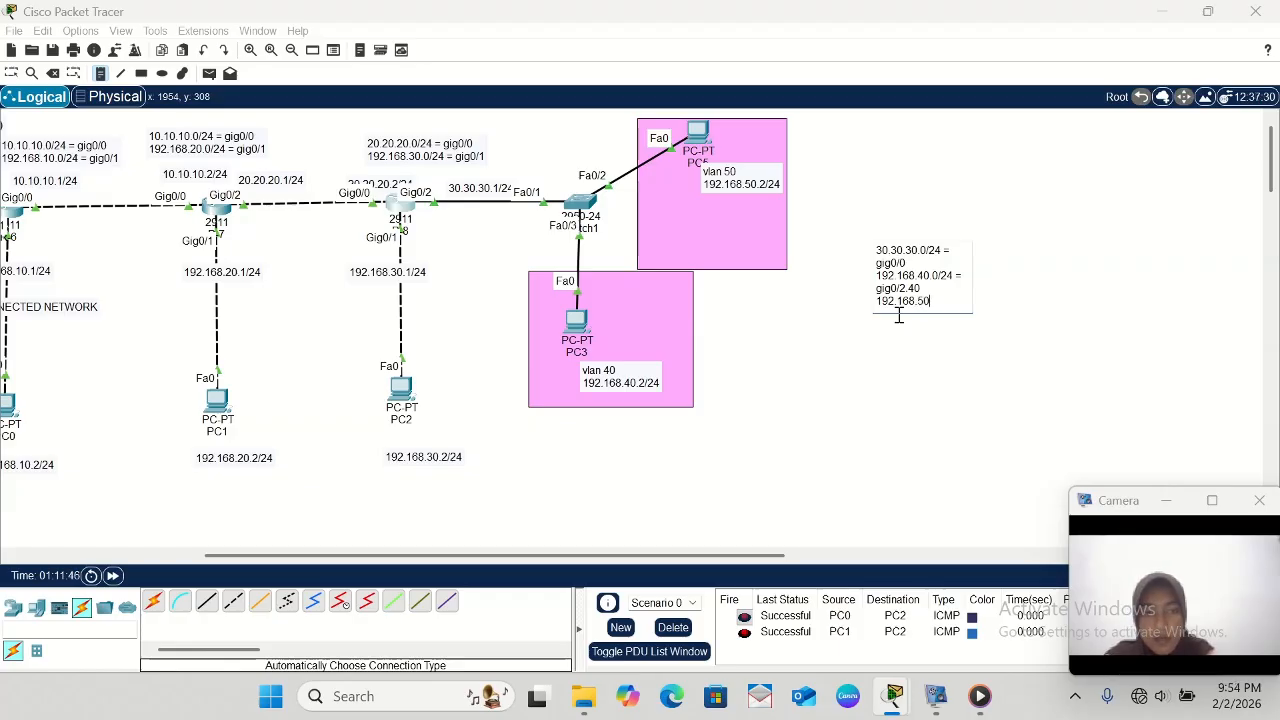
type(".0/2")
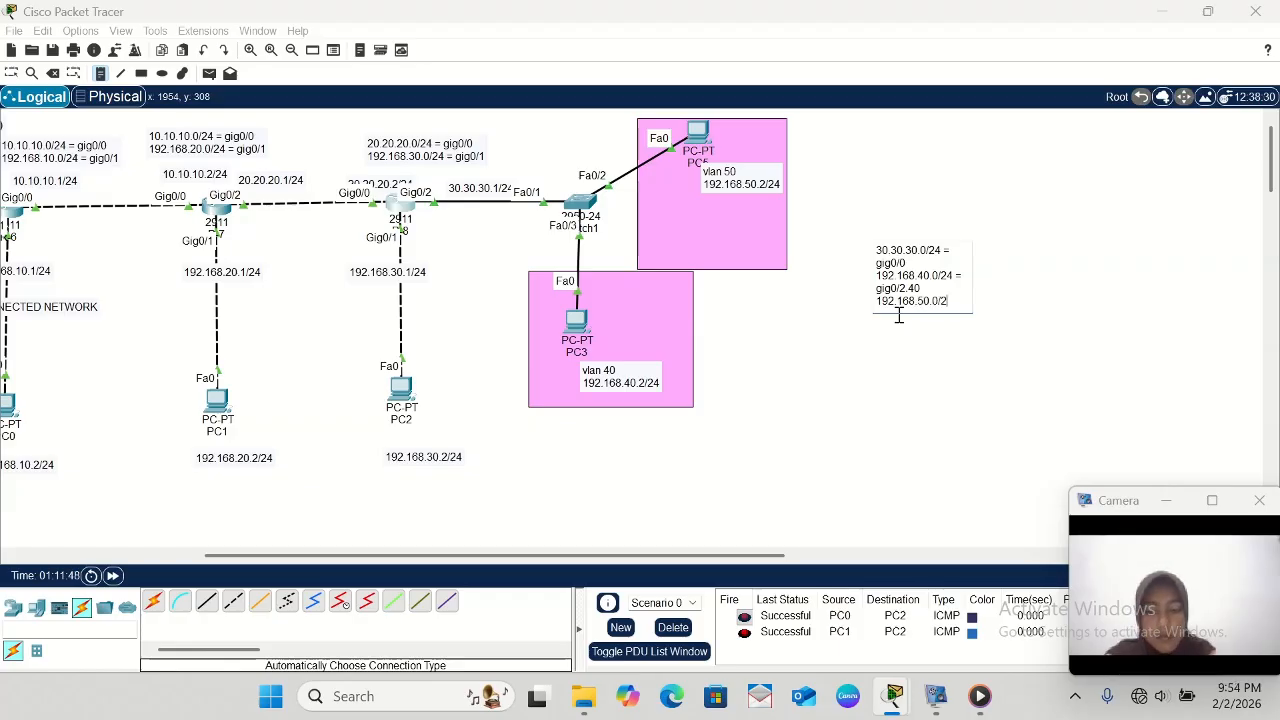
type("4 =")
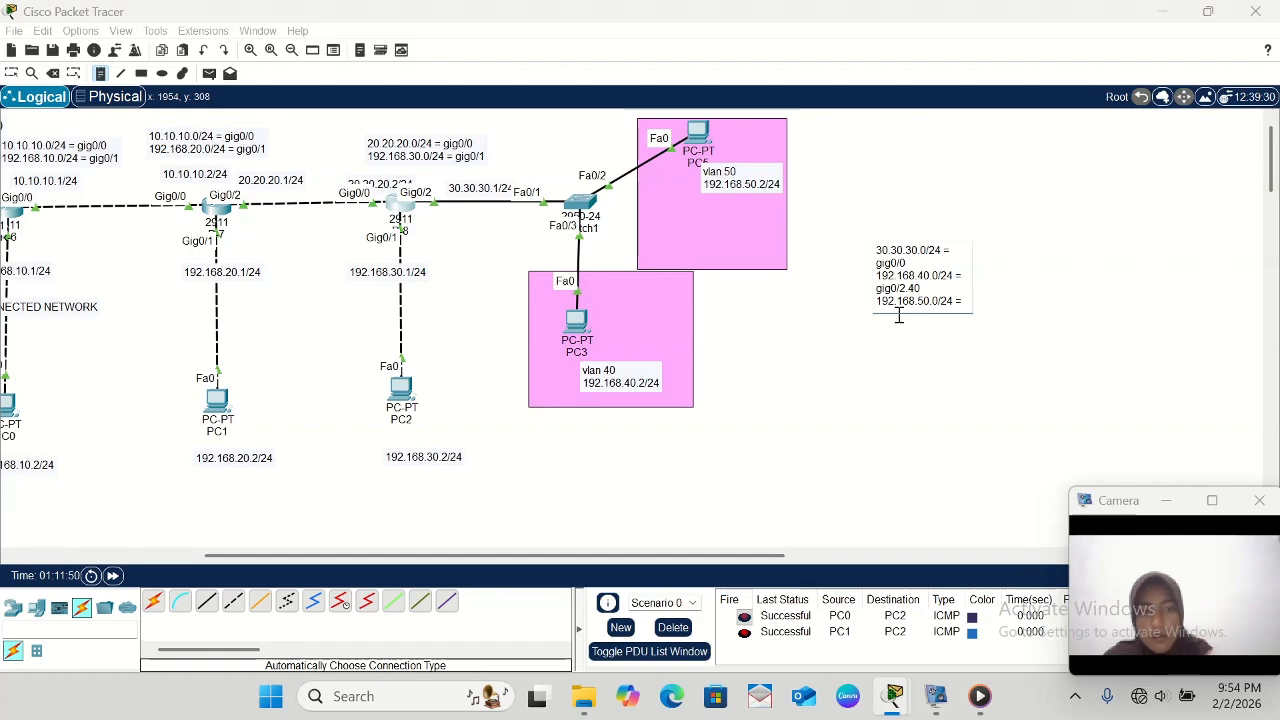
type(" gi")
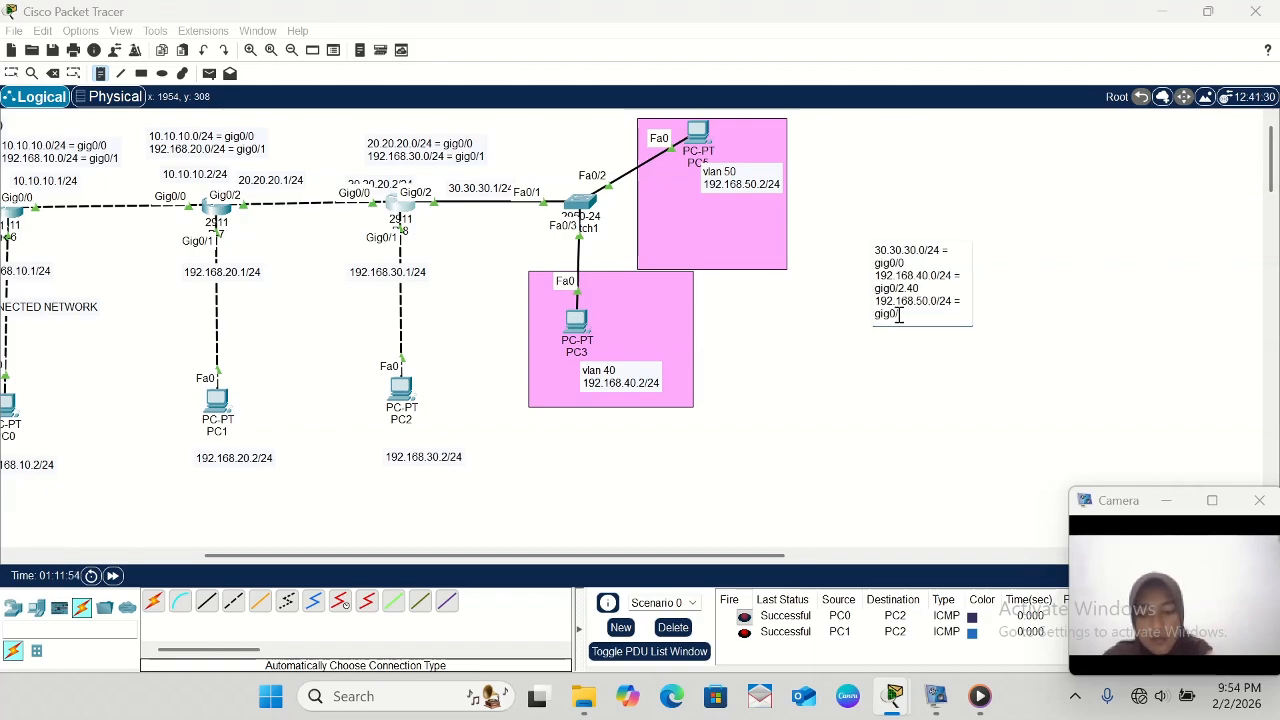
type("g0/2")
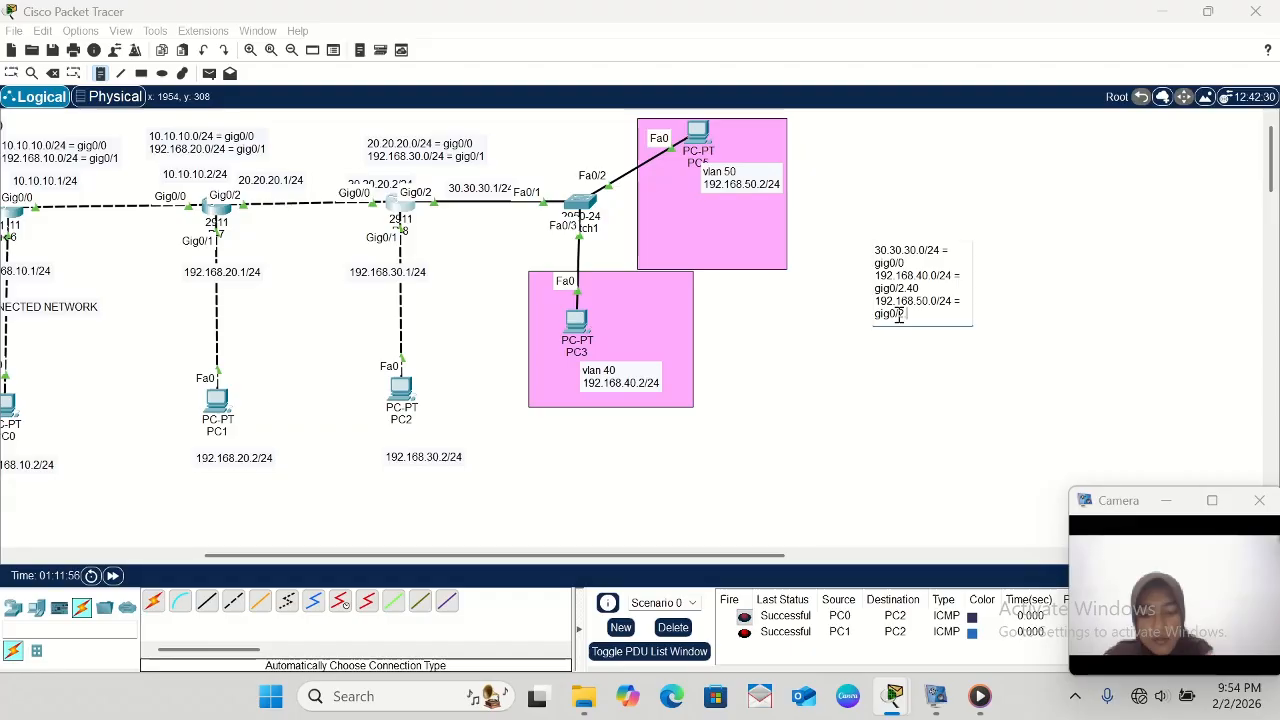
type(".50")
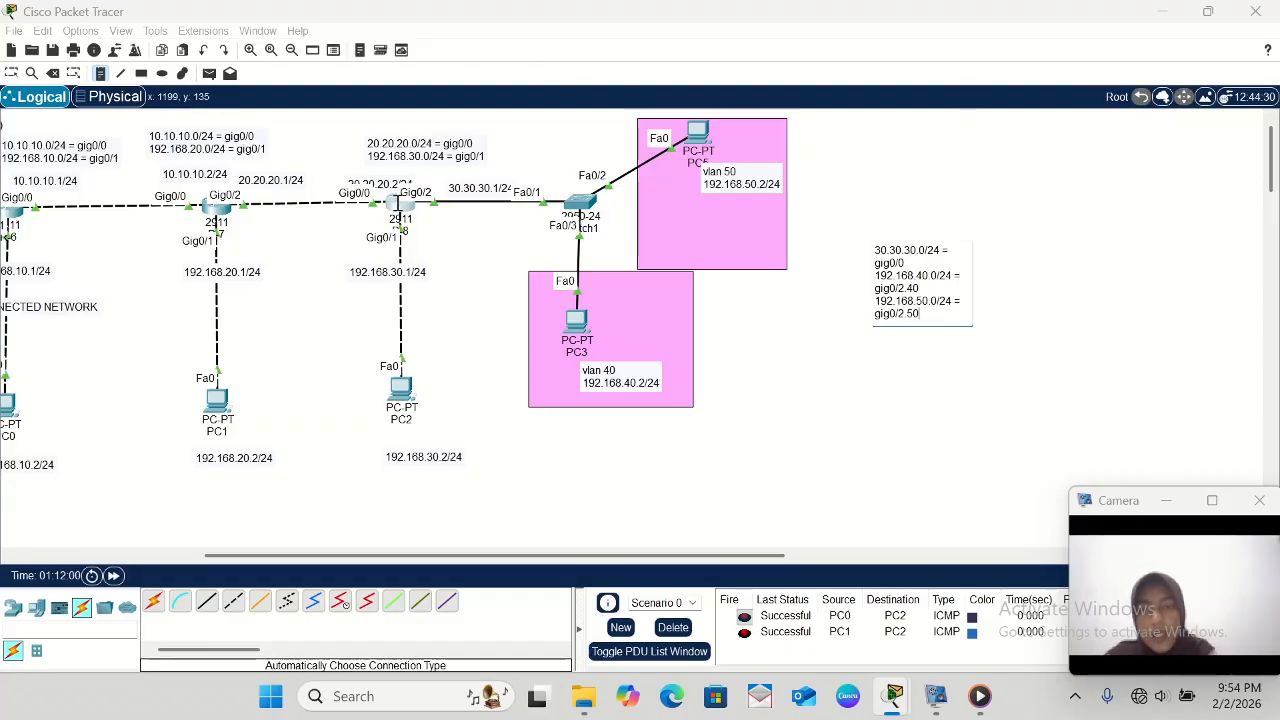
left_click(9, 72)
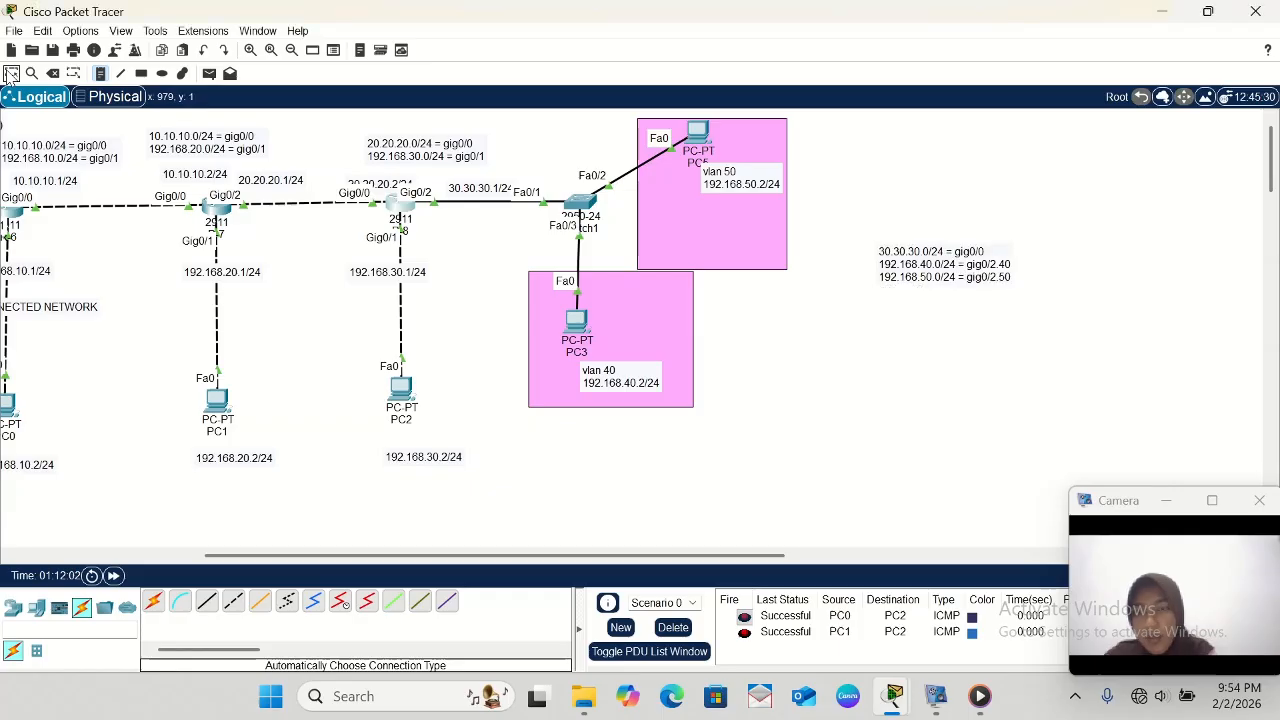
- Reopen R-8's command line, exit the EIGRP router configuration, and minimize the R-8 window
left_click(400, 208)
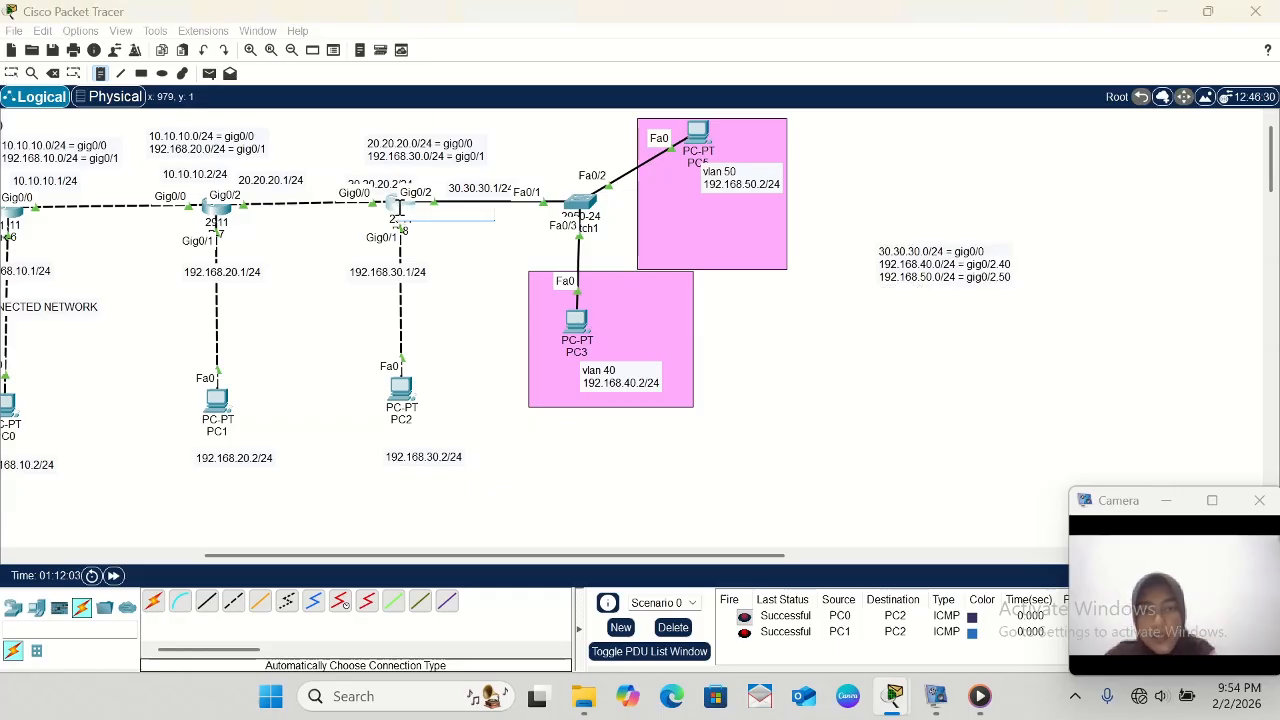
left_click(4, 75)
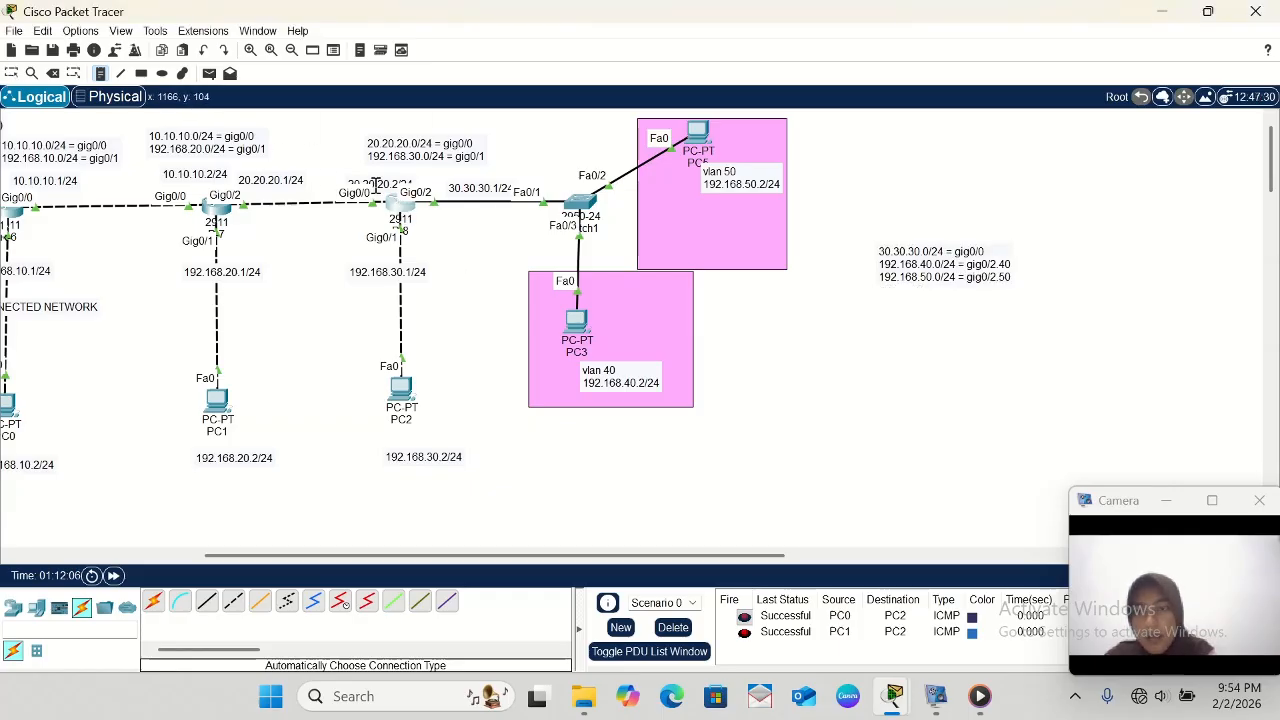
left_click(11, 73)
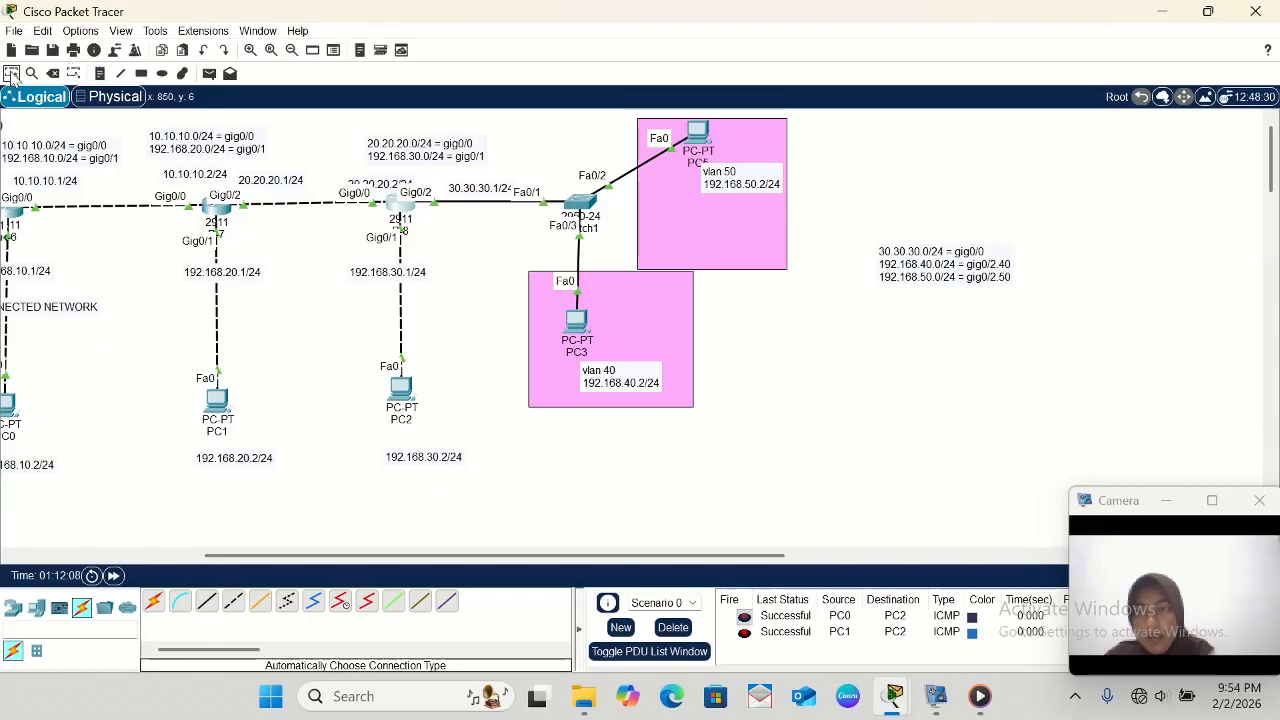
left_click(394, 213)
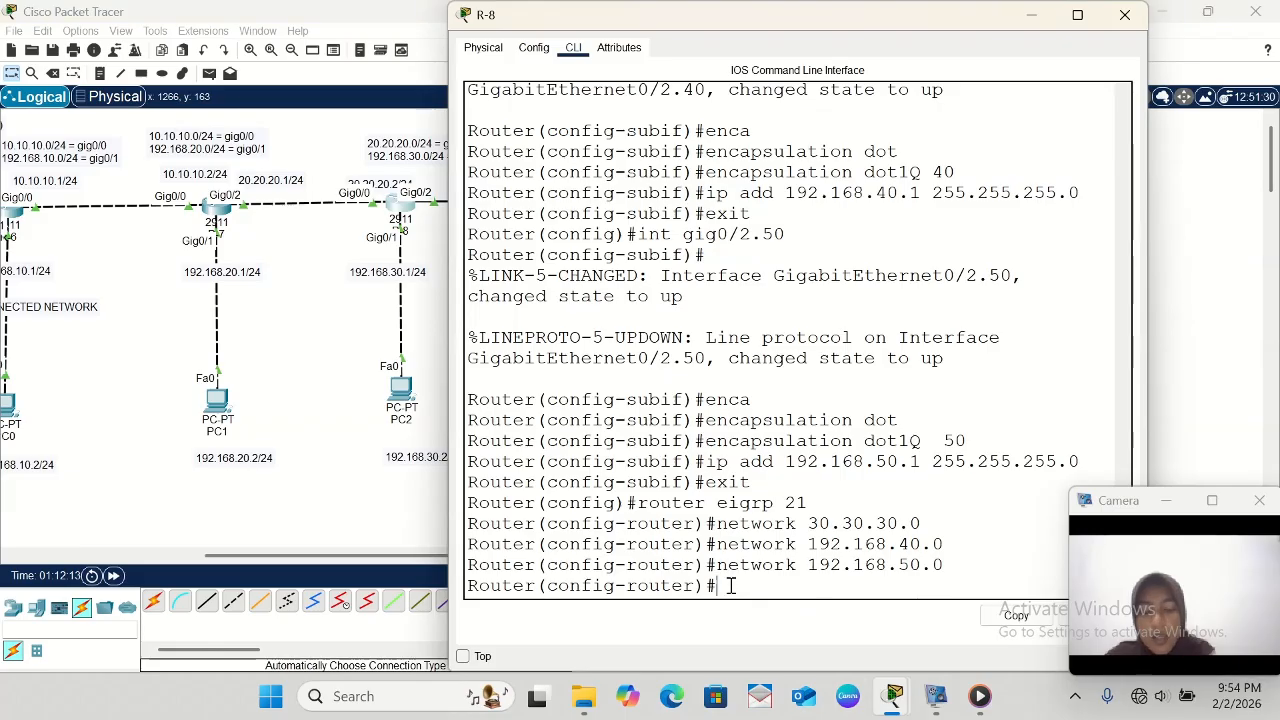
type("exit")
key("Return")
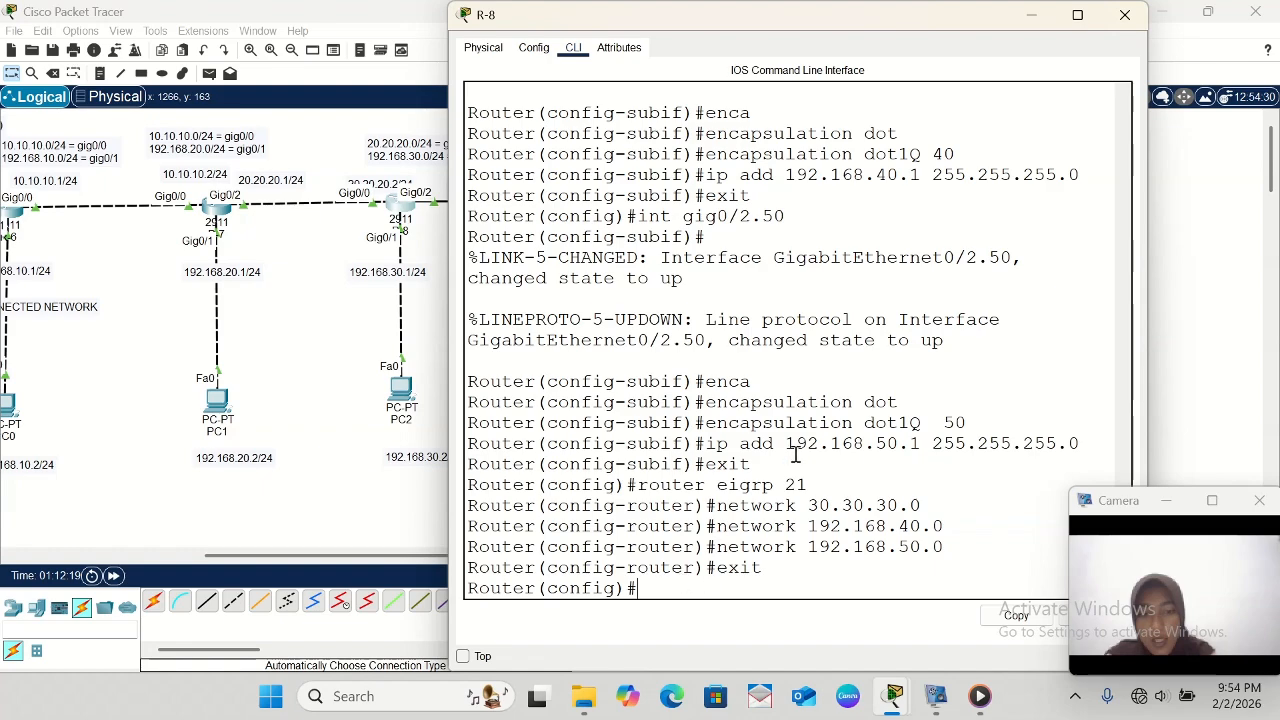
left_click(1040, 20)
- Test connectivity between the VLANs by sending a simple PDU from PC3 to PC5
scroll(648, 354, "left", 5)
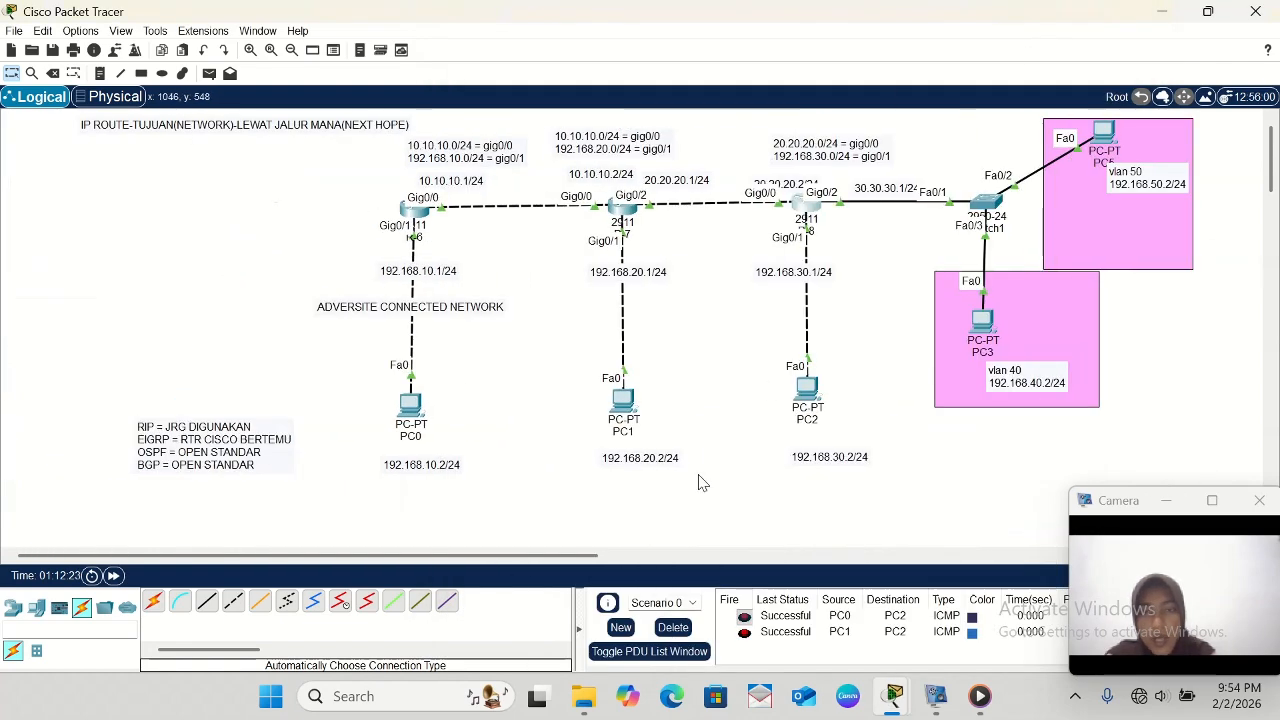
scroll(700, 480, "right", 5)
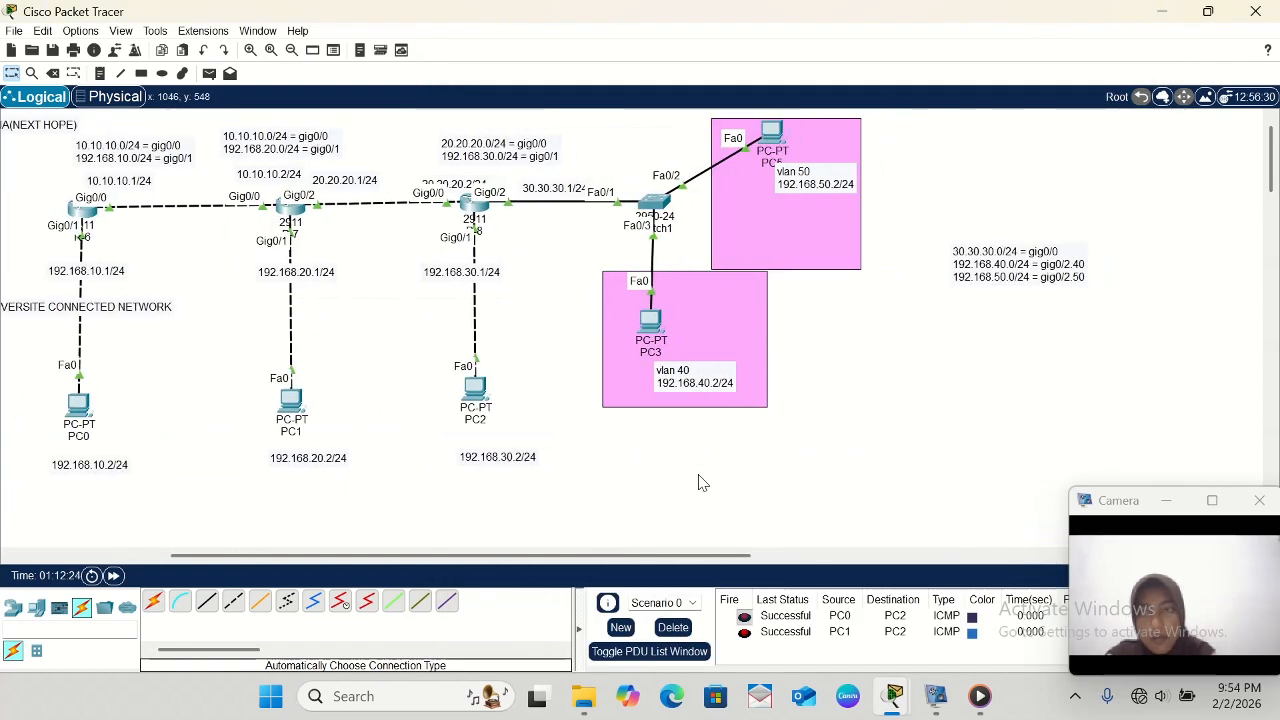
left_click(210, 75)
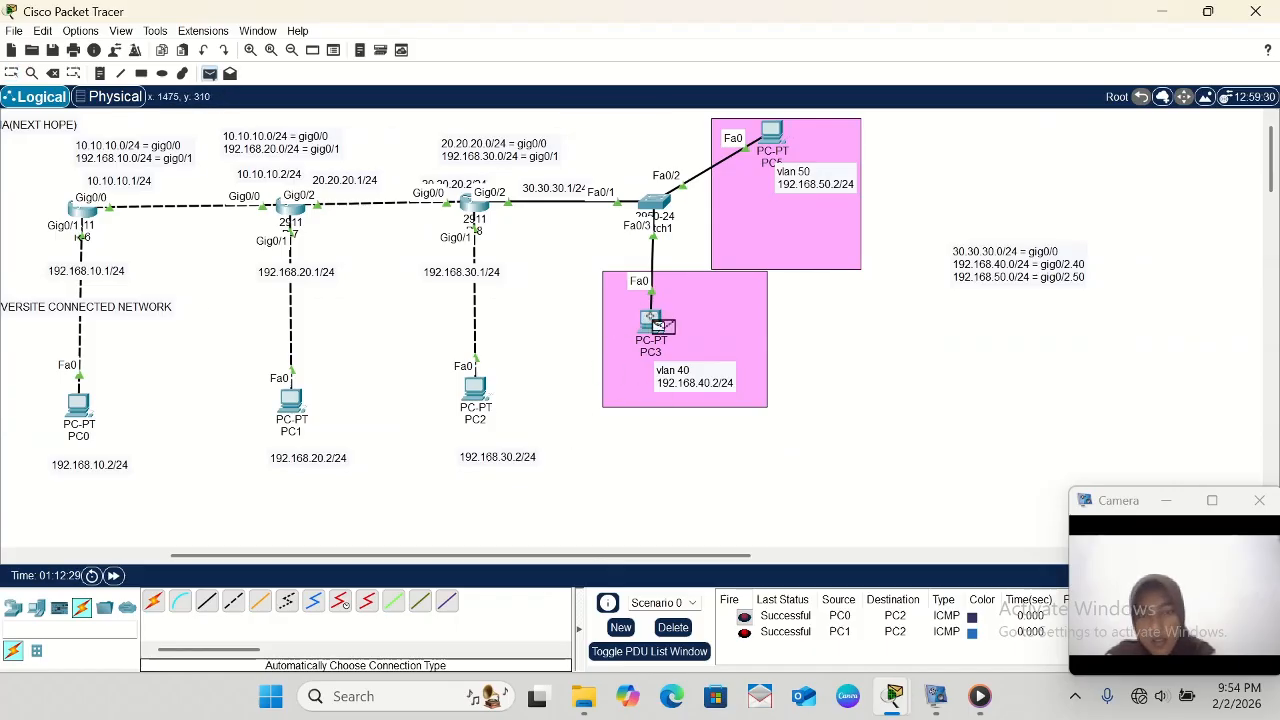
left_click(650, 318)
left_click(773, 124)
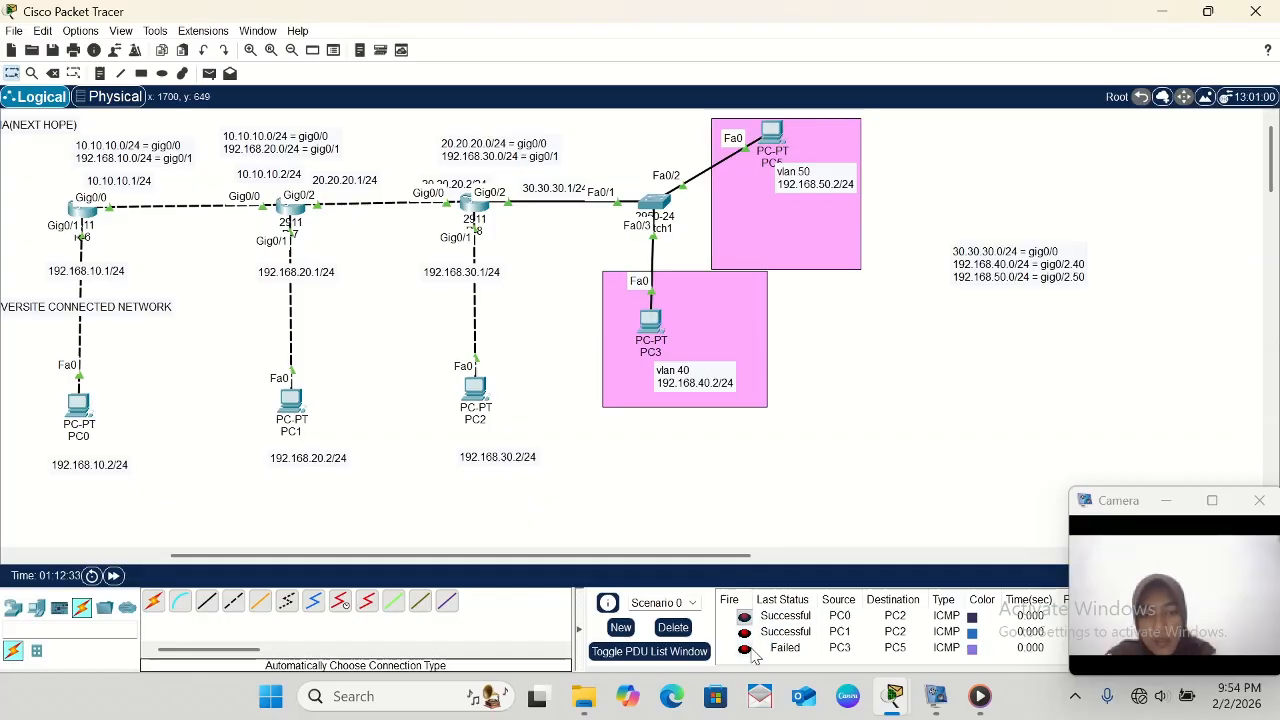
- Delete the current PDU scenario and send a fresh simple PDU from PC3 in VLAN 40 to PC5 in VLAN 50
left_click(682, 629)
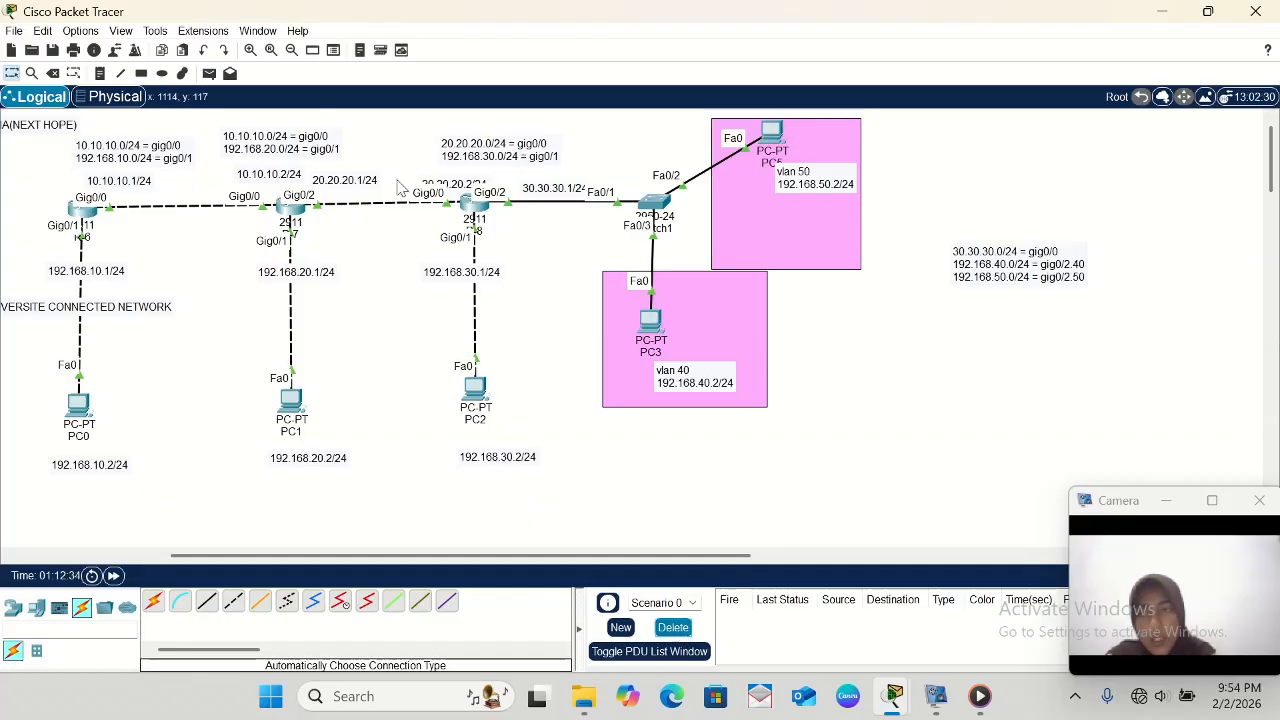
left_click(209, 73)
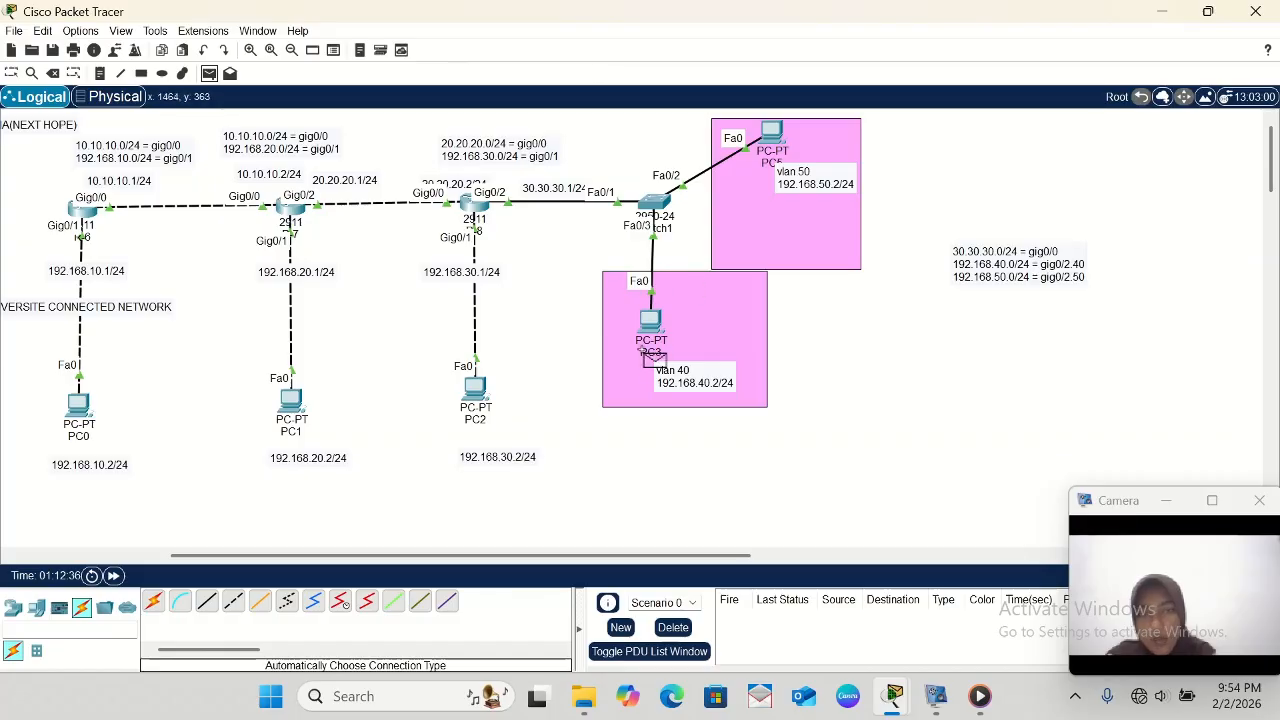
left_click(646, 345)
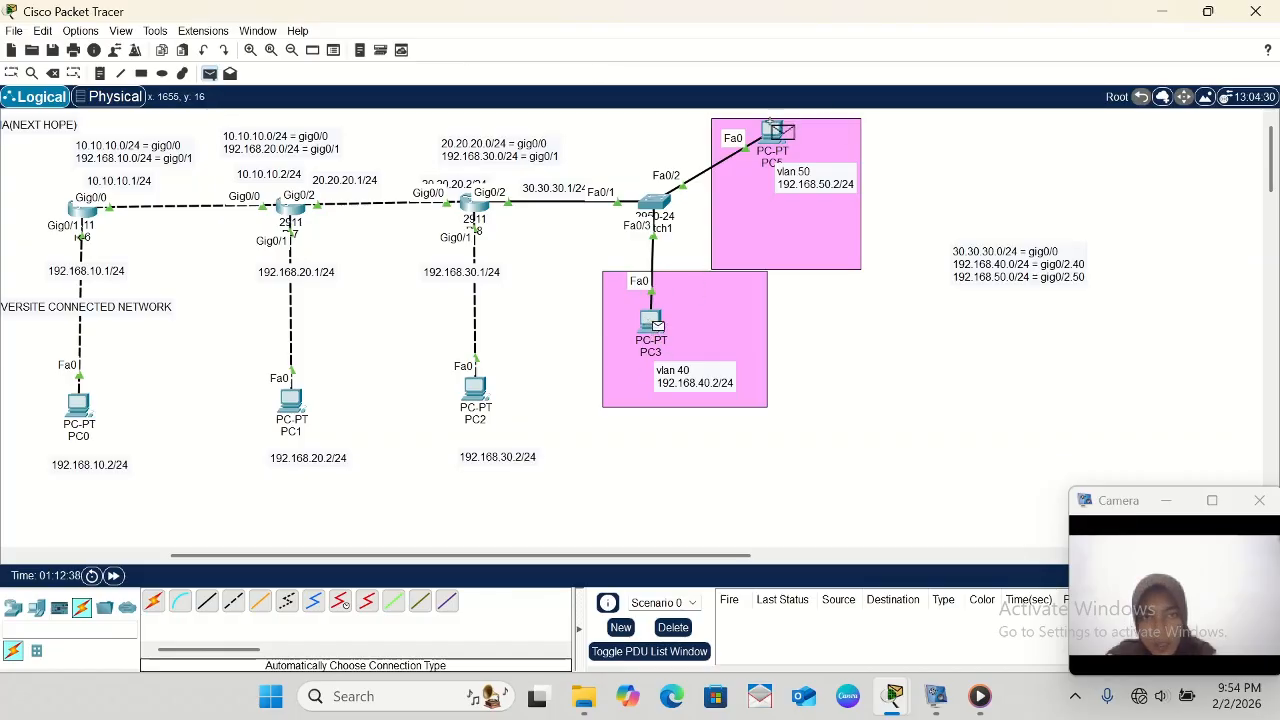
left_click(772, 130)
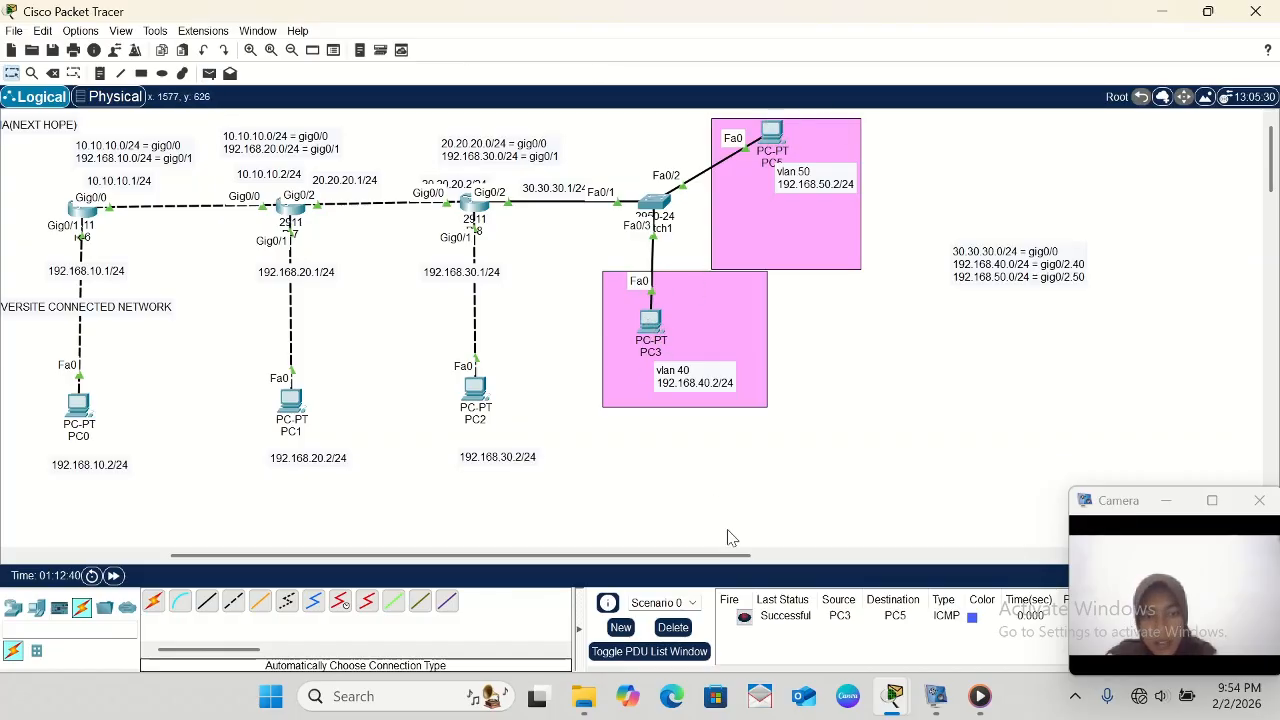